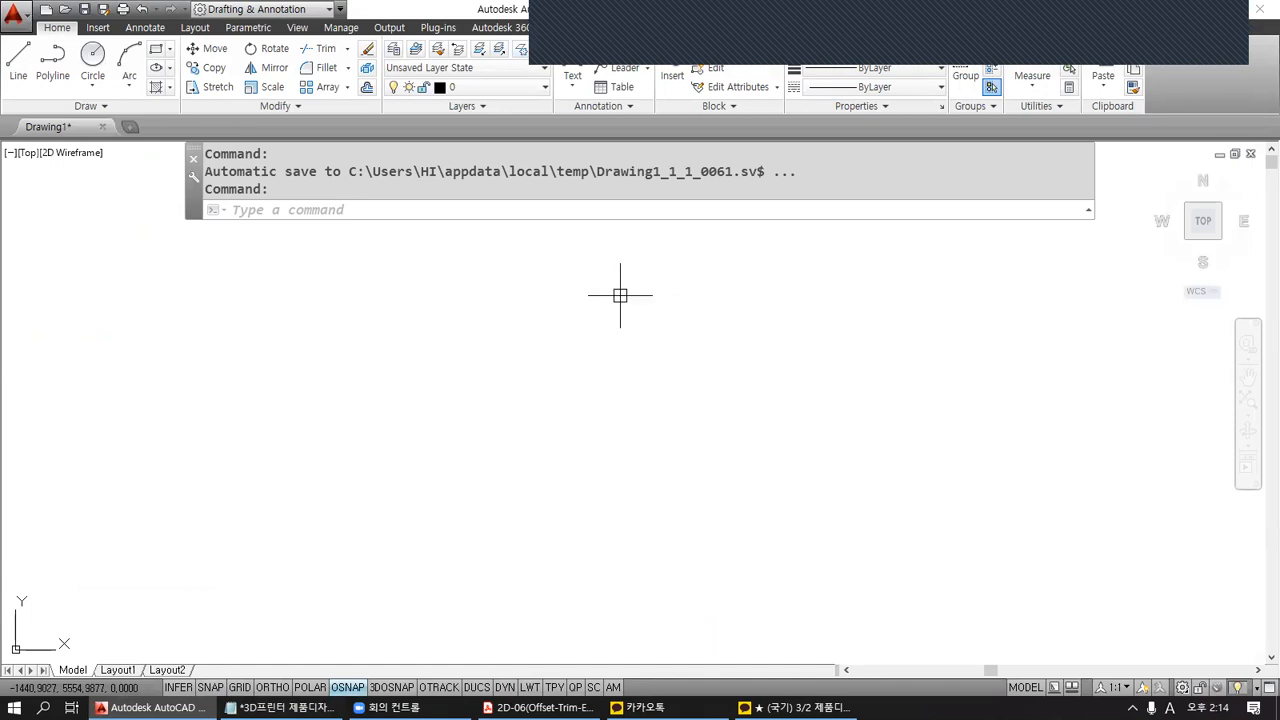
pyautogui.moveTo(627, 251)
pyautogui.mouseDown()
pyautogui.moveTo(541, 292)
pyautogui.moveTo(680, 322)
pyautogui.moveTo(650, 253)
pyautogui.mouseUp()
pyautogui.moveTo(820, 315); pyautogui.dragTo(994, 315)
pyautogui.moveTo(914, 262); pyautogui.dragTo(914, 387)
pyautogui.moveTo(900, 297)
pyautogui.mouseDown()
pyautogui.moveTo(920, 334)
pyautogui.moveTo(901, 297)
pyautogui.mouseUp()
pyautogui.moveTo(985, 356)
pyautogui.mouseDown()
pyautogui.moveTo(985, 377)
pyautogui.moveTo(1006, 377)
pyautogui.moveTo(1026, 355)
pyautogui.mouseUp()
pyautogui.moveTo(1008, 364)
pyautogui.mouseDown()
pyautogui.moveTo(1026, 364)
pyautogui.moveTo(1014, 384)
pyautogui.moveTo(1054, 375)
pyautogui.mouseUp()
pyautogui.moveTo(1049, 360)
pyautogui.mouseDown()
pyautogui.moveTo(1064, 357)
pyautogui.moveTo(1067, 381)
pyautogui.mouseUp()
pyautogui.moveTo(1066, 385); pyautogui.dragTo(1096, 366)
pyautogui.moveTo(1096, 372)
pyautogui.mouseDown()
pyautogui.moveTo(1105, 367)
pyautogui.moveTo(1106, 388)
pyautogui.moveTo(1157, 361)
pyautogui.mouseUp()
pyautogui.moveTo(1138, 363); pyautogui.dragTo(1160, 376)
pyautogui.moveTo(1168, 362)
pyautogui.mouseDown()
pyautogui.moveTo(1168, 382)
pyautogui.moveTo(1181, 369)
pyautogui.mouseUp()
pyautogui.moveTo(1182, 358)
pyautogui.mouseDown()
pyautogui.moveTo(1182, 389)
pyautogui.moveTo(1205, 383)
pyautogui.moveTo(1217, 413)
pyautogui.mouseUp()
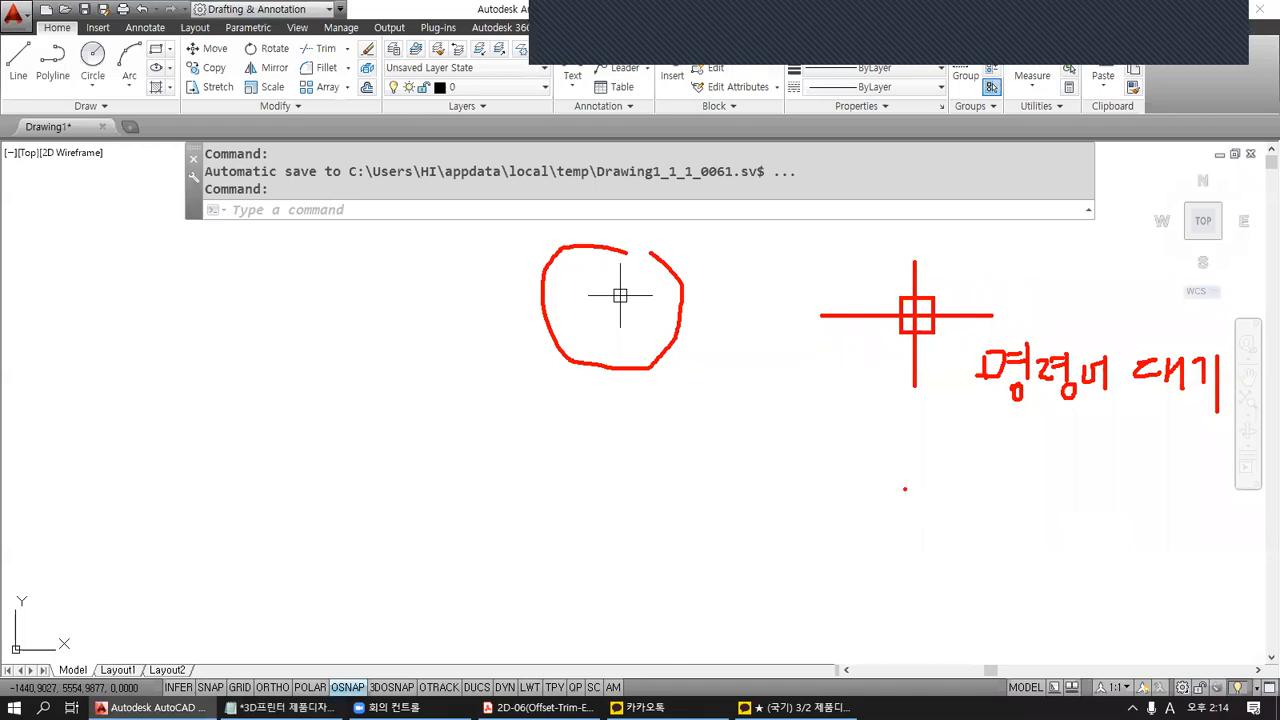
pyautogui.moveTo(878, 486); pyautogui.dragTo(979, 486)
pyautogui.moveTo(925, 450); pyautogui.dragTo(925, 540)
pyautogui.moveTo(800, 421); pyautogui.dragTo(763, 457)
pyautogui.moveTo(781, 439); pyautogui.dragTo(803, 448)
pyautogui.moveTo(807, 425)
pyautogui.mouseDown()
pyautogui.moveTo(809, 460)
pyautogui.moveTo(828, 460)
pyautogui.mouseUp()
pyautogui.moveTo(856, 416); pyautogui.dragTo(857, 416)
pyautogui.moveTo(851, 434)
pyautogui.mouseDown()
pyautogui.moveTo(872, 427)
pyautogui.moveTo(870, 438)
pyautogui.mouseUp()
pyautogui.moveTo(876, 425); pyautogui.dragTo(888, 433)
pyautogui.click(900, 435)
pyautogui.moveTo(882, 431)
pyautogui.mouseDown()
pyautogui.moveTo(894, 439)
pyautogui.moveTo(933, 405)
pyautogui.mouseUp()
pyautogui.moveTo(925, 413)
pyautogui.mouseDown()
pyautogui.moveTo(943, 408)
pyautogui.moveTo(936, 423)
pyautogui.mouseUp()
pyautogui.moveTo(942, 418); pyautogui.dragTo(955, 430)
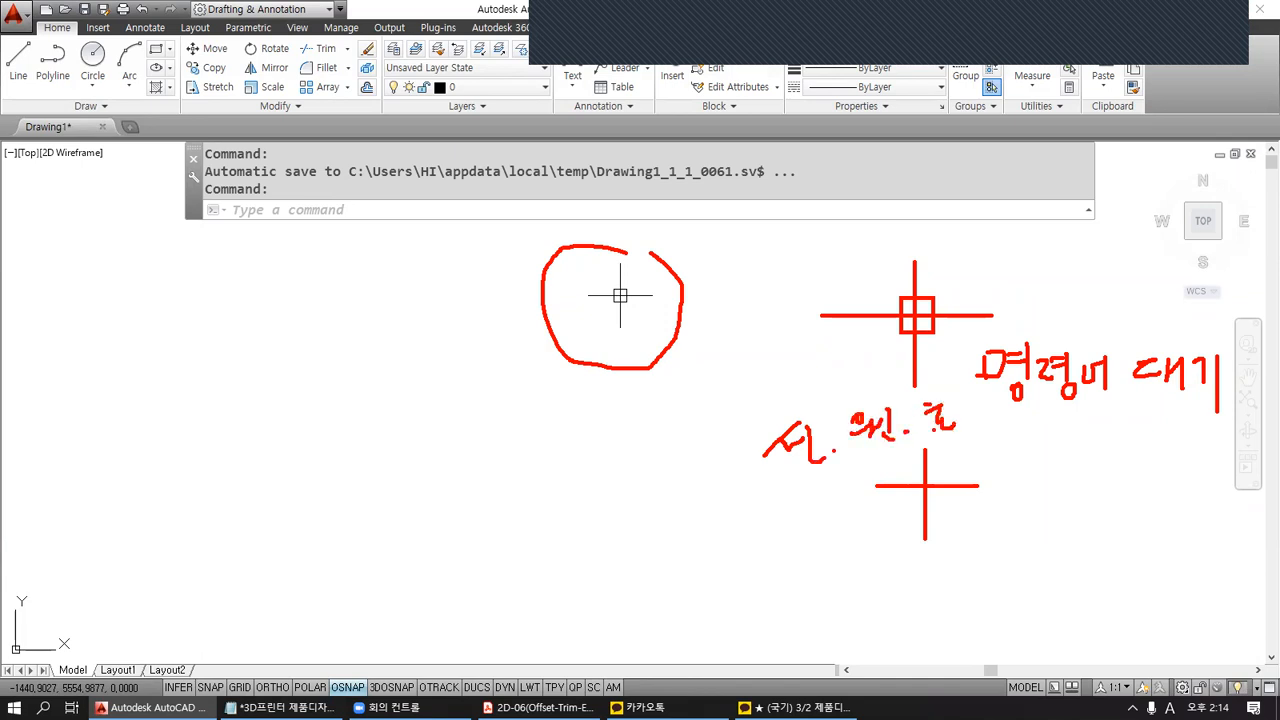
pyautogui.moveTo(1024, 481)
pyautogui.mouseDown()
pyautogui.moveTo(1038, 475)
pyautogui.moveTo(1021, 500)
pyautogui.moveTo(1041, 503)
pyautogui.mouseUp()
pyautogui.moveTo(1037, 491); pyautogui.dragTo(1055, 482)
pyautogui.moveTo(1056, 471); pyautogui.dragTo(1062, 506)
pyautogui.moveTo(1068, 490); pyautogui.dragTo(1088, 526)
pyautogui.moveTo(1122, 482); pyautogui.dragTo(1152, 490)
pyautogui.moveTo(1155, 480)
pyautogui.mouseDown()
pyautogui.moveTo(1168, 478)
pyautogui.moveTo(1140, 520)
pyautogui.moveTo(1180, 524)
pyautogui.mouseUp()
pyautogui.moveTo(272, 294)
pyautogui.mouseDown()
pyautogui.moveTo(323, 296)
pyautogui.moveTo(304, 332)
pyautogui.moveTo(340, 316)
pyautogui.mouseUp()
pyautogui.moveTo(300, 366); pyautogui.dragTo(303, 420)
pyautogui.moveTo(290, 372); pyautogui.dragTo(304, 388)
pyautogui.moveTo(272, 296); pyautogui.dragTo(318, 316)
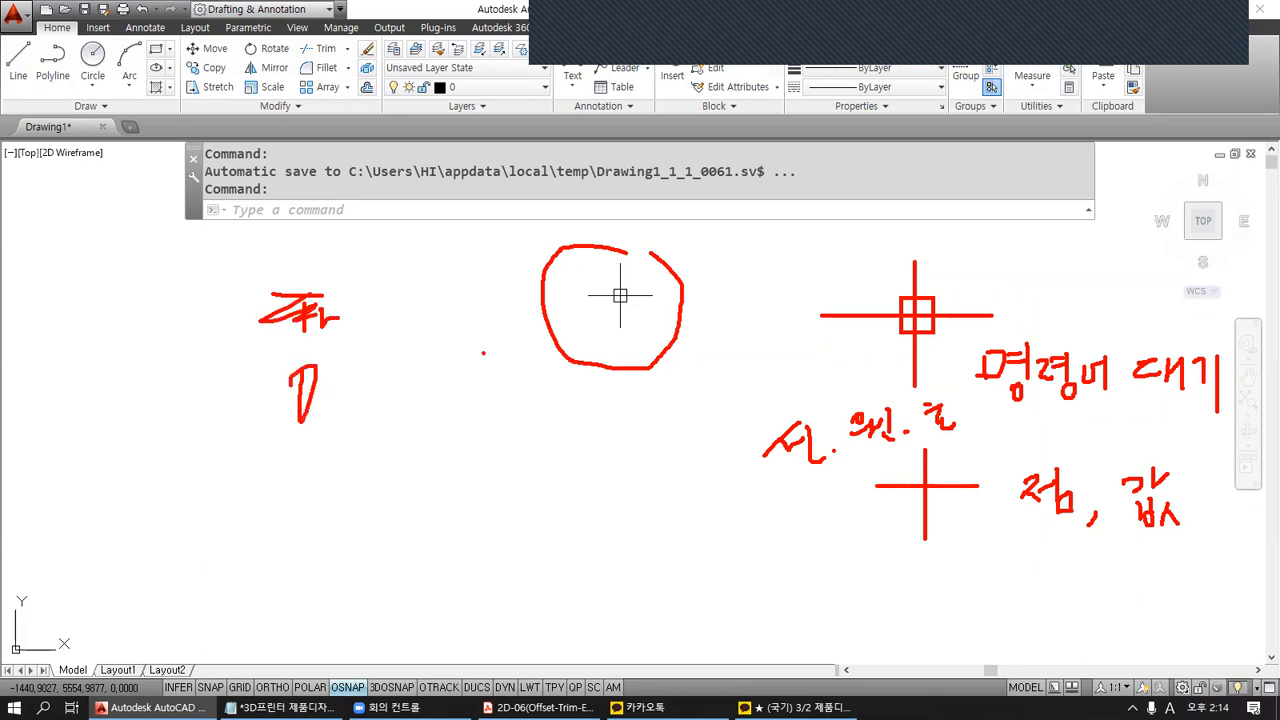
pyautogui.moveTo(376, 377)
pyautogui.mouseDown()
pyautogui.moveTo(377, 416)
pyautogui.moveTo(416, 397)
pyautogui.moveTo(416, 369)
pyautogui.mouseUp()
pyautogui.moveTo(275, 466)
pyautogui.keyDown('ctrl'); pyautogui.mouseDown()
pyautogui.moveTo(470, 502)
pyautogui.moveTo(523, 490)
pyautogui.mouseUp(); pyautogui.keyUp('ctrl')
pyautogui.click(541, 471)
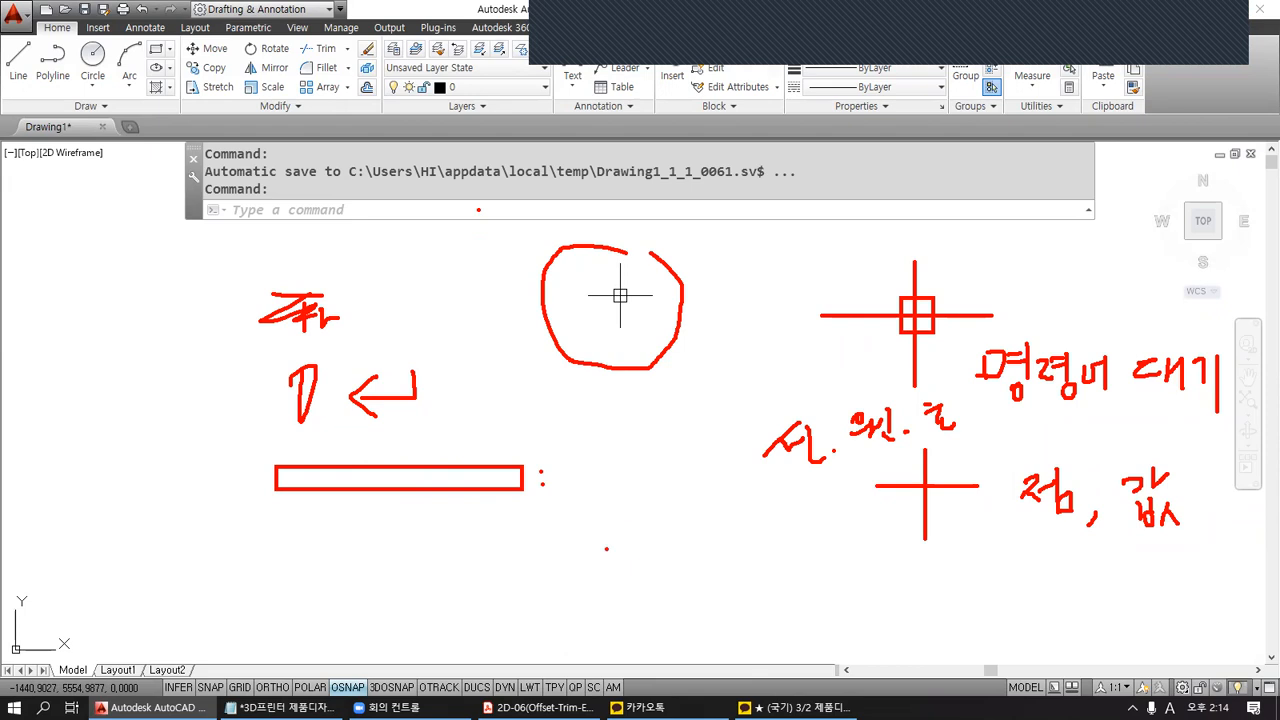
pyautogui.keyDown('ctrl'); pyautogui.moveTo(588, 546); pyautogui.dragTo(673, 548); pyautogui.keyUp('ctrl')
pyautogui.keyDown('ctrl'); pyautogui.moveTo(630, 504); pyautogui.dragTo(634, 588); pyautogui.keyUp('ctrl')
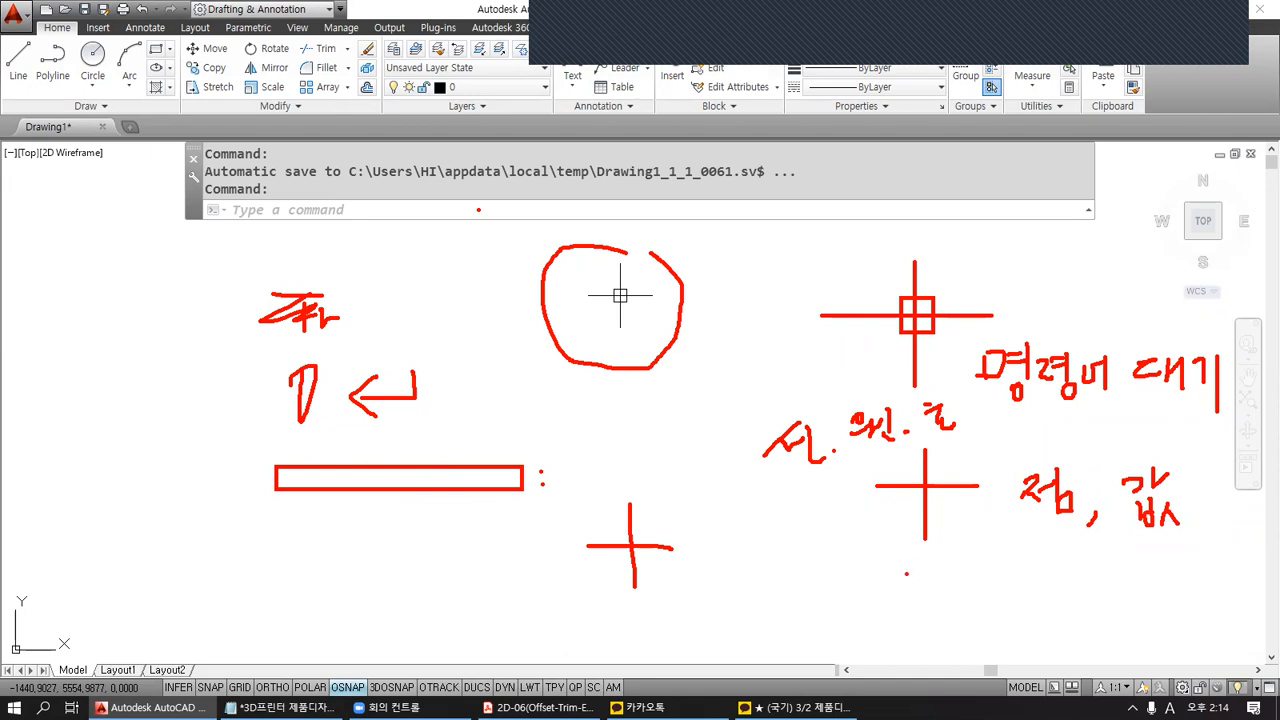
pyautogui.moveTo(892, 566)
pyautogui.mouseDown()
pyautogui.moveTo(928, 594)
pyautogui.moveTo(955, 593)
pyautogui.mouseUp()
pyautogui.moveTo(1053, 557)
pyautogui.mouseDown()
pyautogui.moveTo(1047, 574)
pyautogui.moveTo(1063, 581)
pyautogui.moveTo(1077, 562)
pyautogui.moveTo(1084, 592)
pyautogui.moveTo(1104, 572)
pyautogui.moveTo(1140, 582)
pyautogui.moveTo(1157, 556)
pyautogui.mouseUp()
pyautogui.moveTo(1155, 551); pyautogui.dragTo(1162, 592)
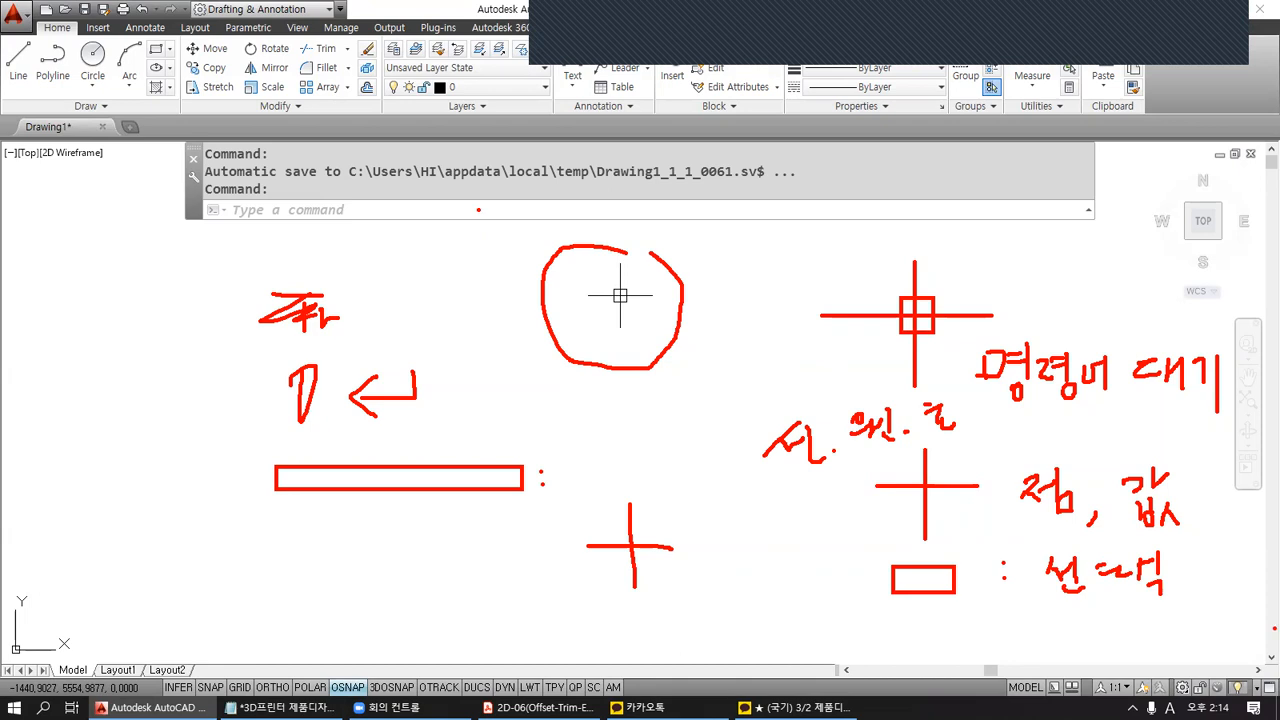
pyautogui.moveTo(946, 550)
pyautogui.mouseDown()
pyautogui.moveTo(895, 547)
pyautogui.moveTo(887, 596)
pyautogui.moveTo(953, 618)
pyautogui.moveTo(963, 563)
pyautogui.moveTo(896, 543)
pyautogui.mouseUp()
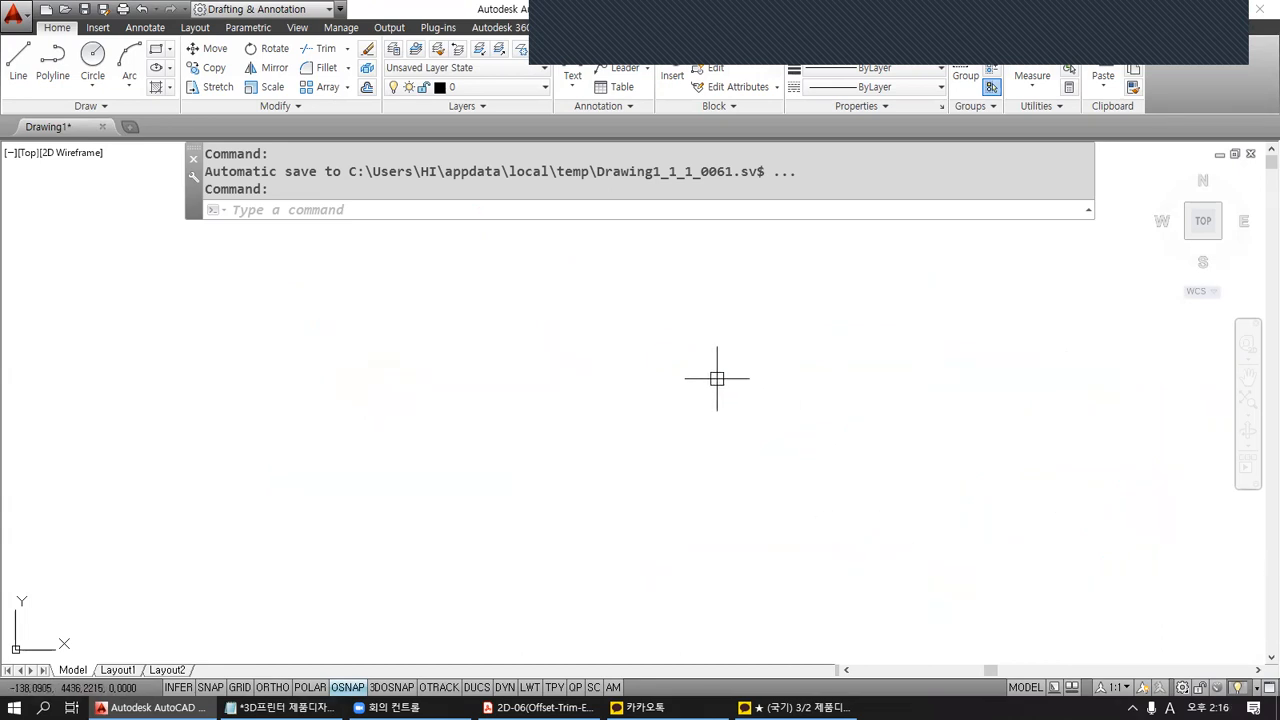
# Draw three separate, roughly horizontal lines stacked one below the other in the empty drawing.
pyautogui.write('l')
pyautogui.press('Return')
pyautogui.click(353, 316)
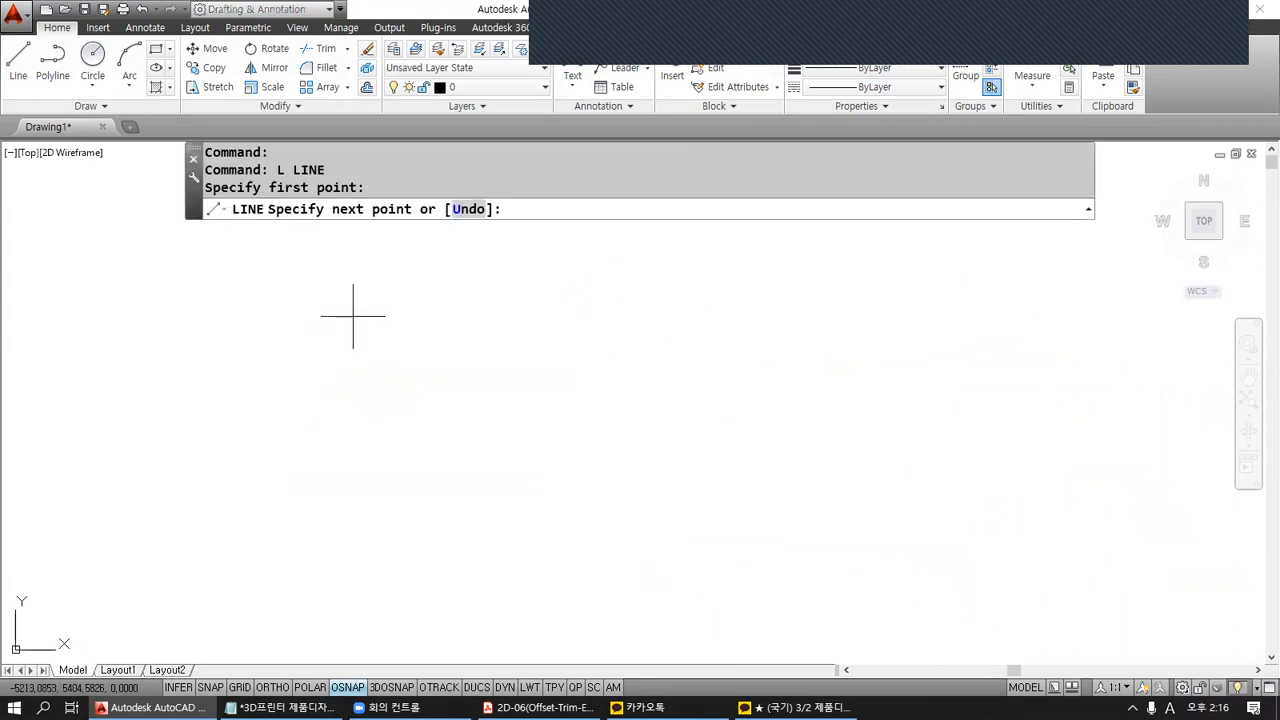
pyautogui.press('Return')
pyautogui.press('Return')
pyautogui.click(359, 347)
pyautogui.click(575, 355)
pyautogui.press('Return')
pyautogui.press('Return')
pyautogui.click(387, 380)
pyautogui.click(621, 391)
pyautogui.press('Return')
# Draw three separate steep lines side by side, crossing the three roughly horizontal lines.
pyautogui.press('Return')
pyautogui.click(446, 268)
pyautogui.click(487, 445)
pyautogui.press('Return')
pyautogui.press('Return')
pyautogui.click(514, 263)
pyautogui.click(533, 418)
pyautogui.press('Return')
pyautogui.press('Return')
pyautogui.click(383, 270)
pyautogui.click(449, 427)
pyautogui.press('Escape')
pyautogui.press('Escape')
# Draw a circle just to the right of the crossing lines.
pyautogui.write('c')
pyautogui.press('Return')
pyautogui.click(649, 318)
pyautogui.click(683, 356)
pyautogui.press('Escape')
pyautogui.press('Escape')
# Draw a three-point arc that crosses the circle's lower right part and bulges upward.
pyautogui.write('a')
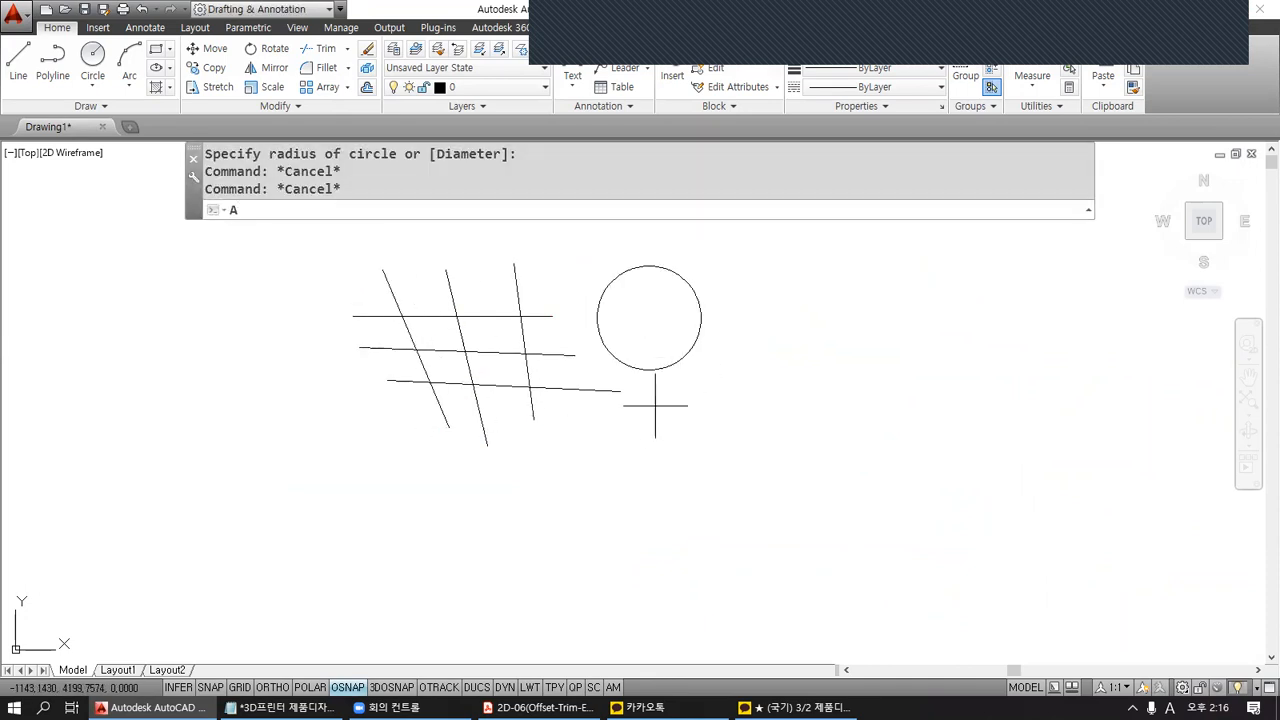
pyautogui.press('Return')
pyautogui.click(663, 336)
pyautogui.click(663, 336)
pyautogui.click(766, 350)
pyautogui.press('Escape')
pyautogui.press('Escape')
pyautogui.moveTo(672, 325)
pyautogui.mouseDown(button='middle')
pyautogui.moveTo(672, 387)
pyautogui.moveTo(804, 375)
pyautogui.moveTo(709, 393)
pyautogui.moveTo(658, 373)
pyautogui.mouseUp(button='middle')
pyautogui.scroll(2, 672, 387)
pyautogui.scroll(-1, 755, 402)
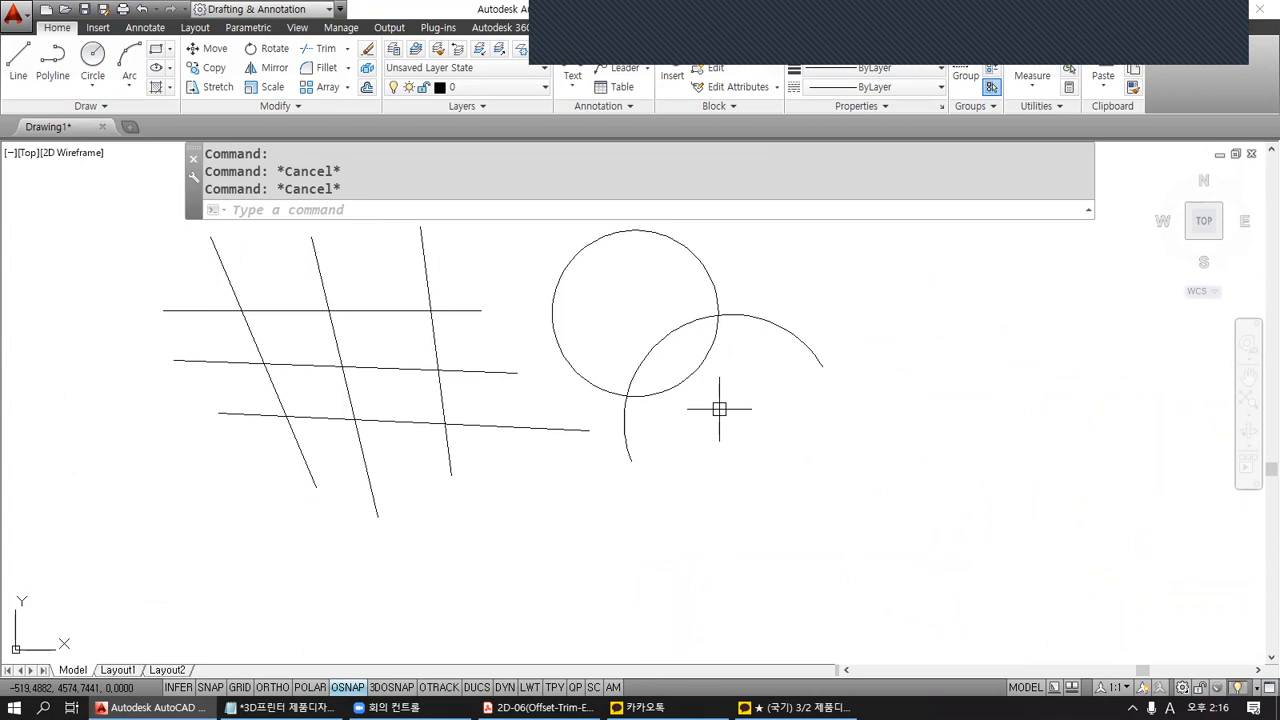
# Start Erase and select the circle, the arc and the lower two roughly horizontal lines.
pyautogui.write('E')
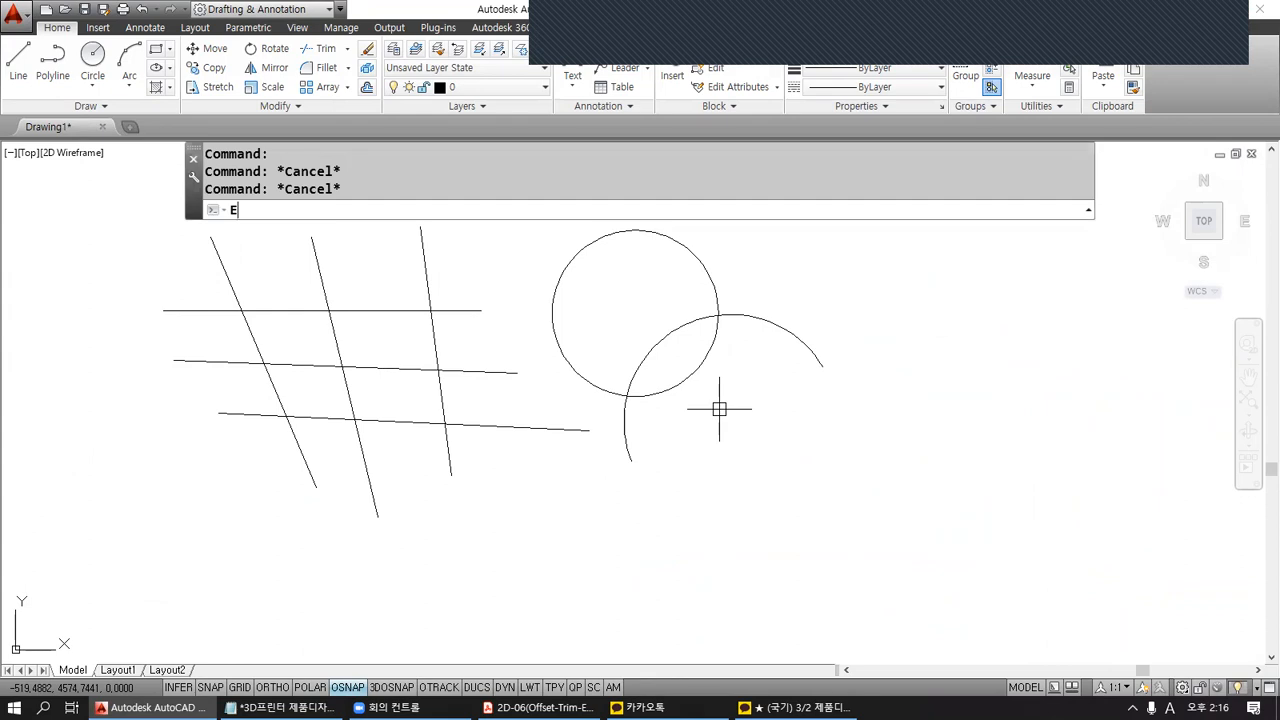
pyautogui.press('Return')
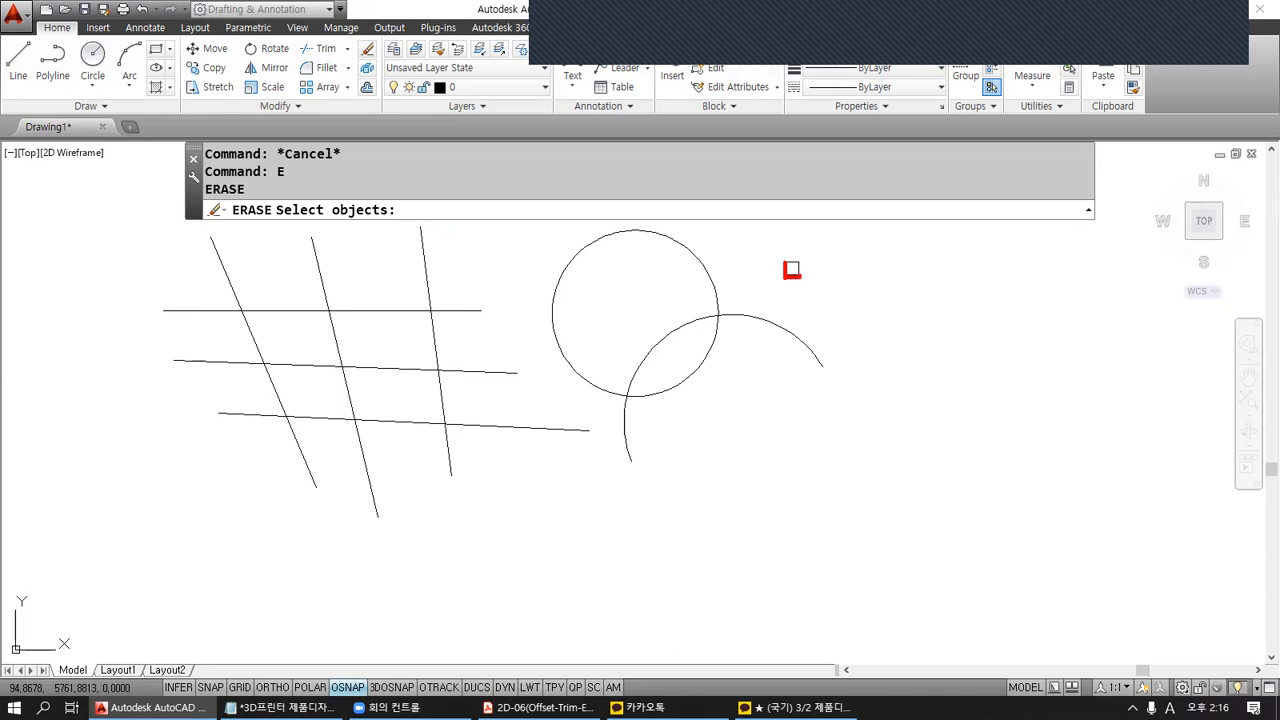
pyautogui.moveTo(700, 269)
pyautogui.mouseDown()
pyautogui.moveTo(701, 281)
pyautogui.moveTo(716, 266)
pyautogui.moveTo(701, 265)
pyautogui.mouseUp()
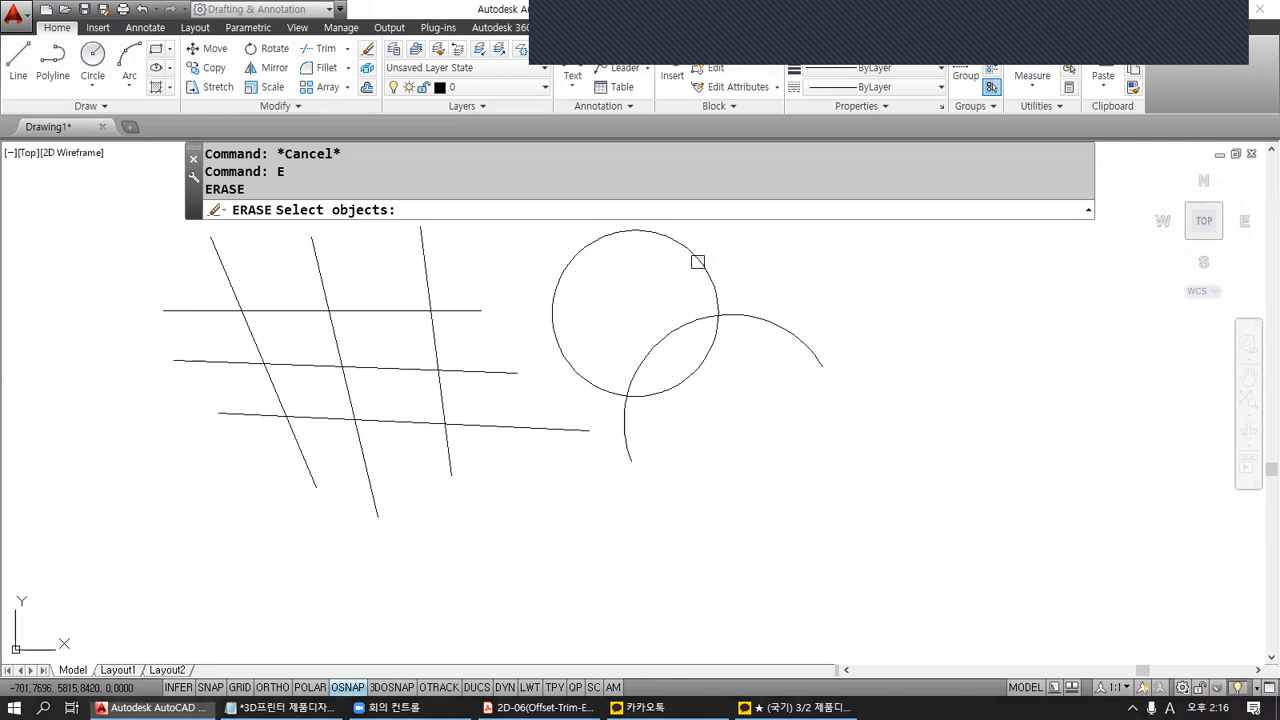
pyautogui.click(695, 253)
pyautogui.click(763, 319)
pyautogui.click(480, 425)
pyautogui.click(473, 369)
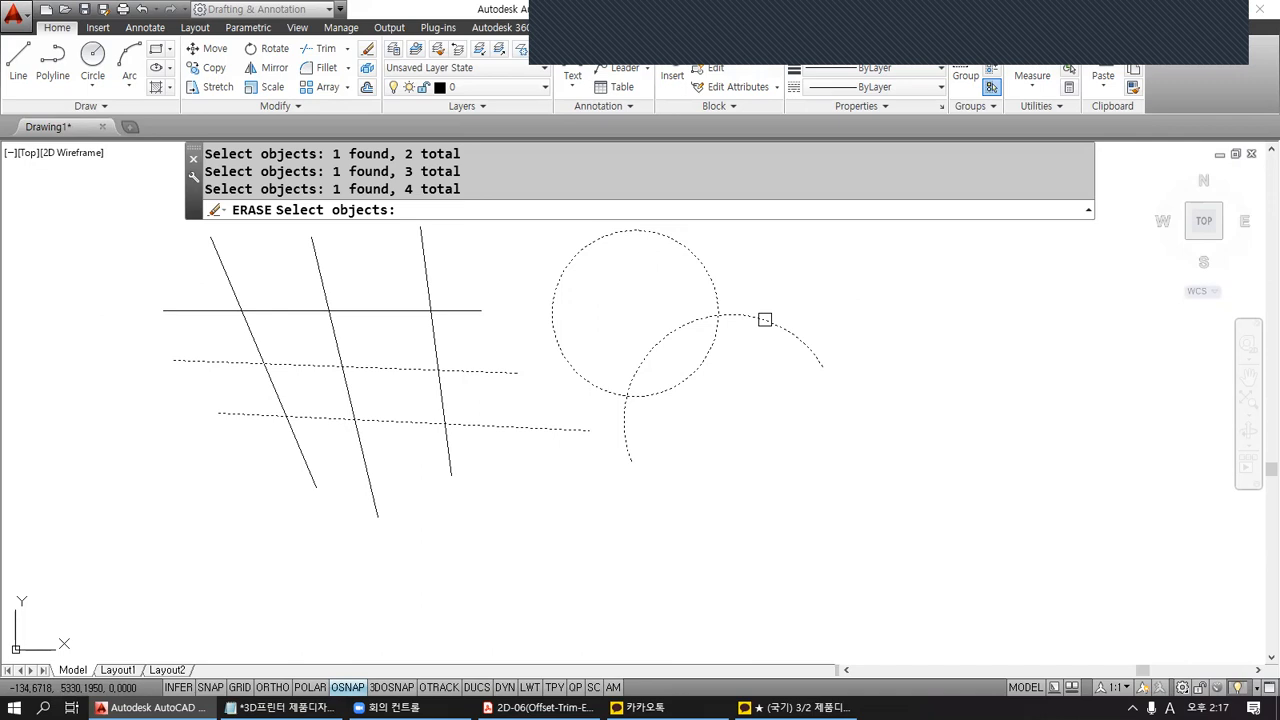
# Remove the arc and middle horizontal line from the erase selection, and add the rightmost steep line and the top and middle horizontal lines.
pyautogui.keyDown('shift'); pyautogui.click(765, 319); pyautogui.keyUp('shift')
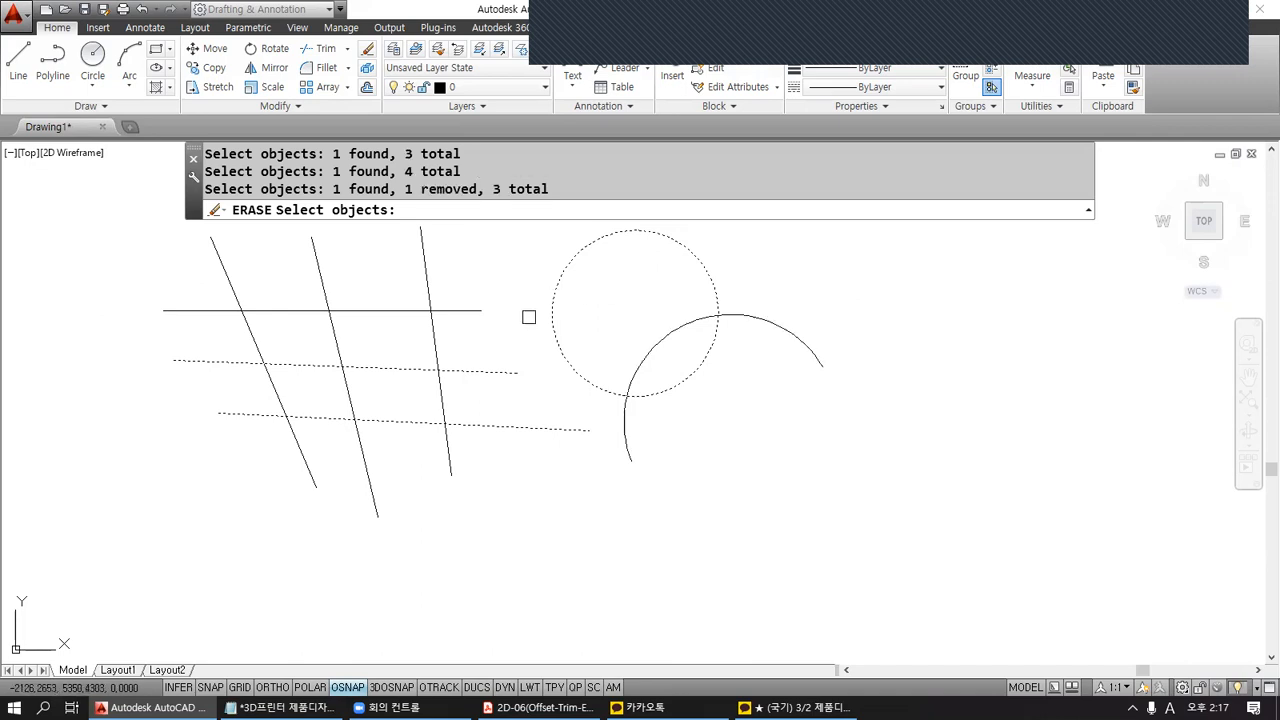
pyautogui.keyDown('shift'); pyautogui.click(501, 369); pyautogui.keyUp('shift')
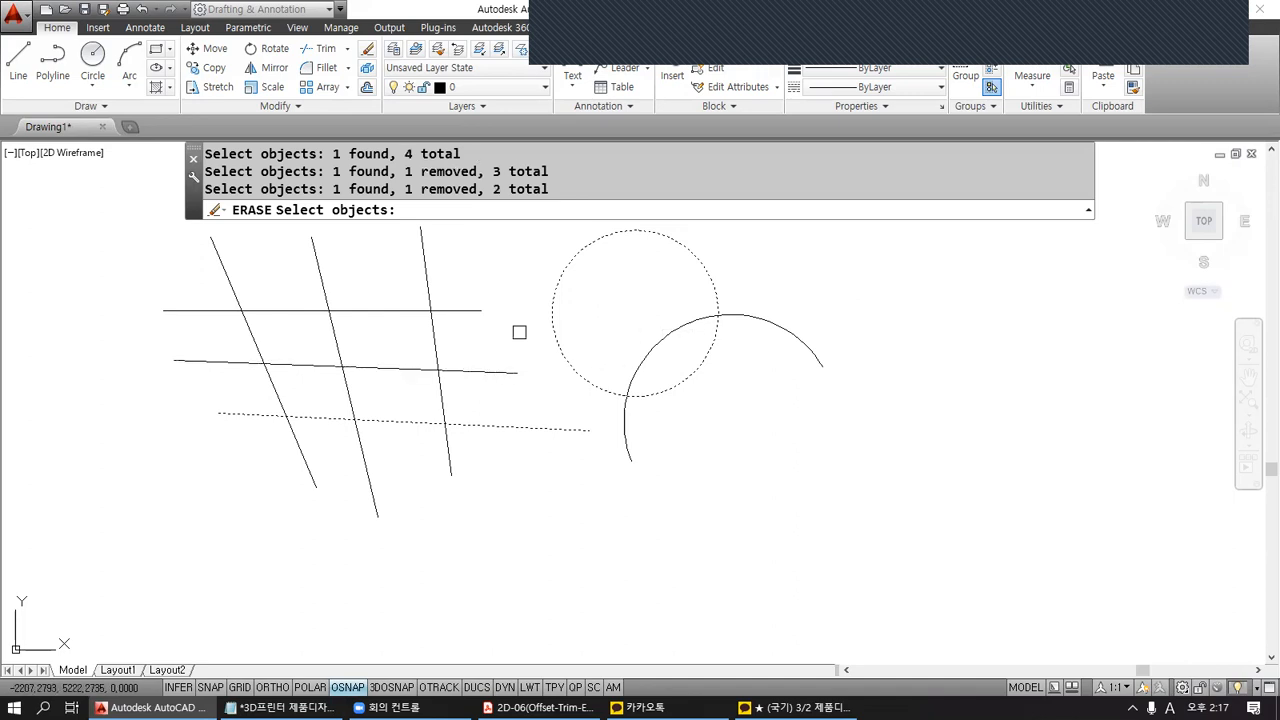
pyautogui.click(437, 330)
pyautogui.click(444, 311)
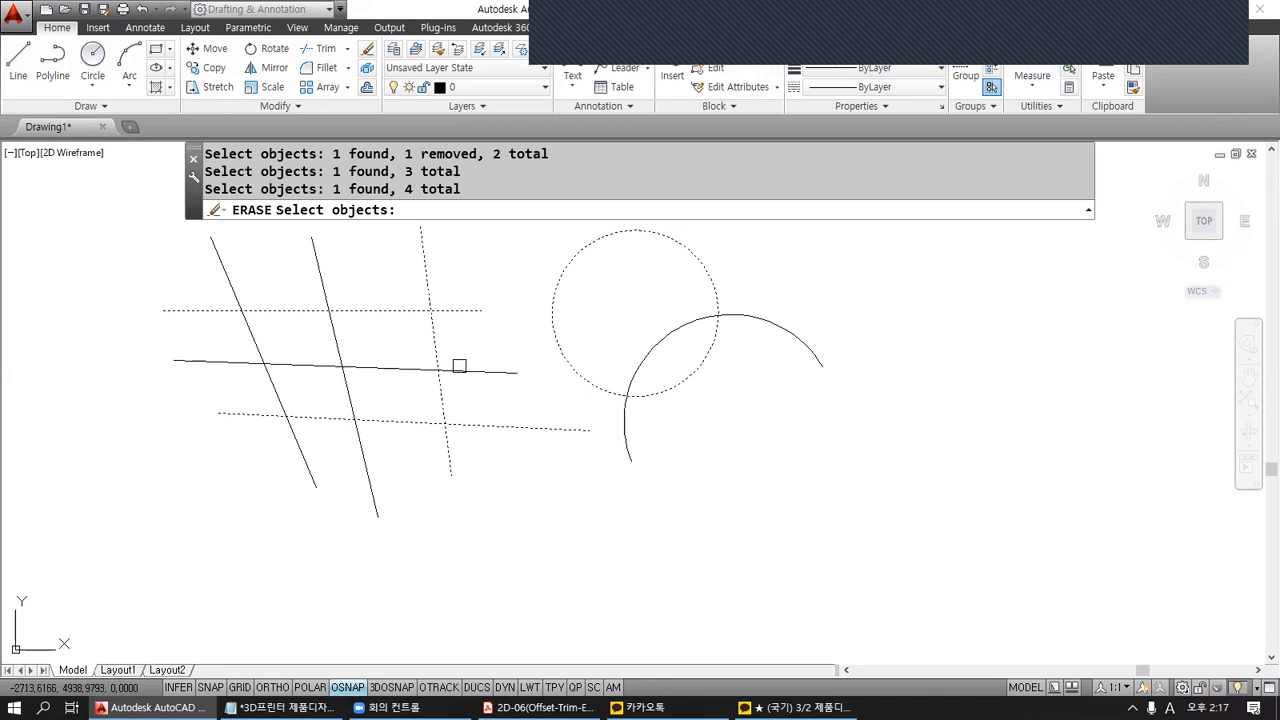
pyautogui.click(452, 369)
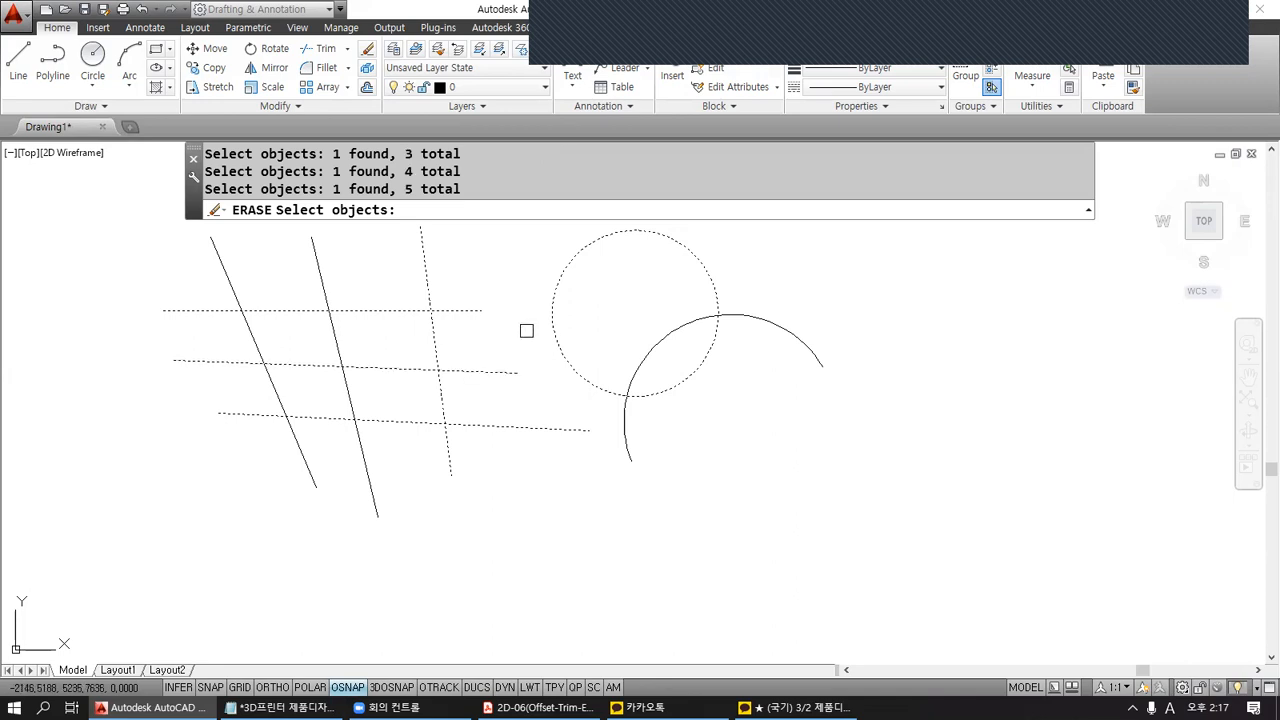
# Remove the rightmost steep line and the circle from the erase selection, and cancel Erase.
pyautogui.keyDown('shift'); pyautogui.click(433, 344); pyautogui.keyUp('shift')
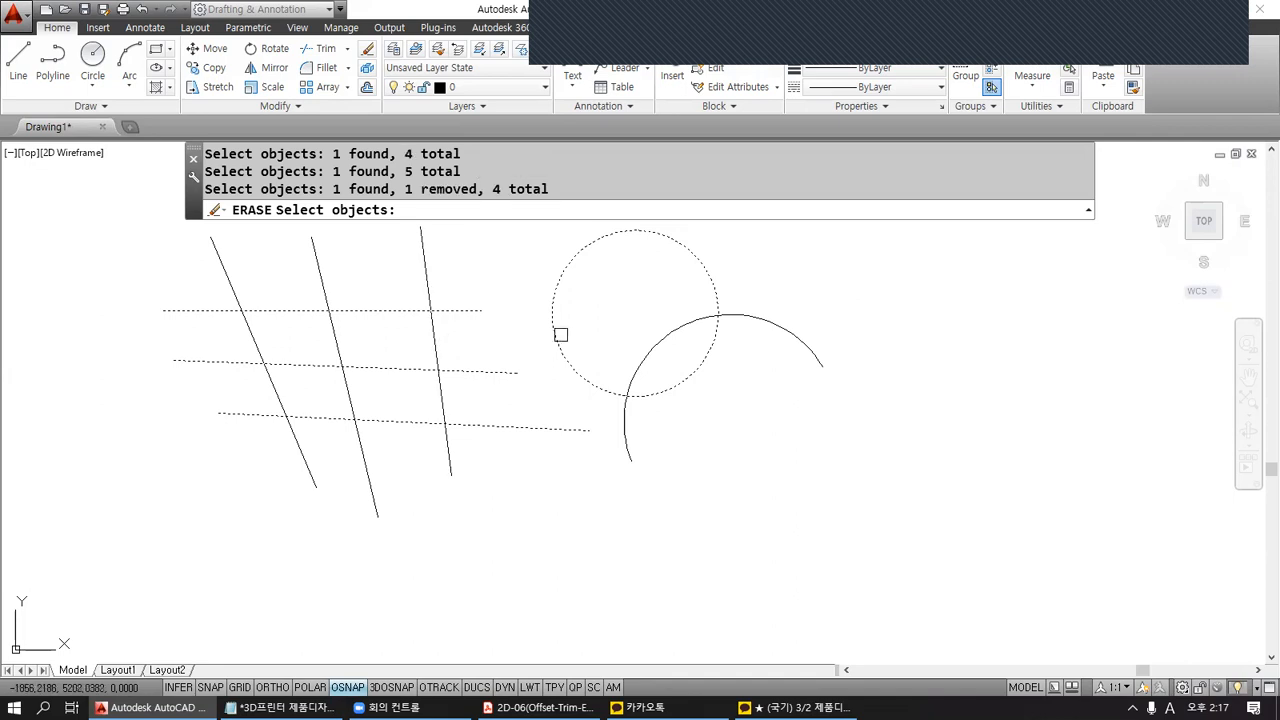
pyautogui.keyDown('shift'); pyautogui.click(558, 337); pyautogui.keyUp('shift')
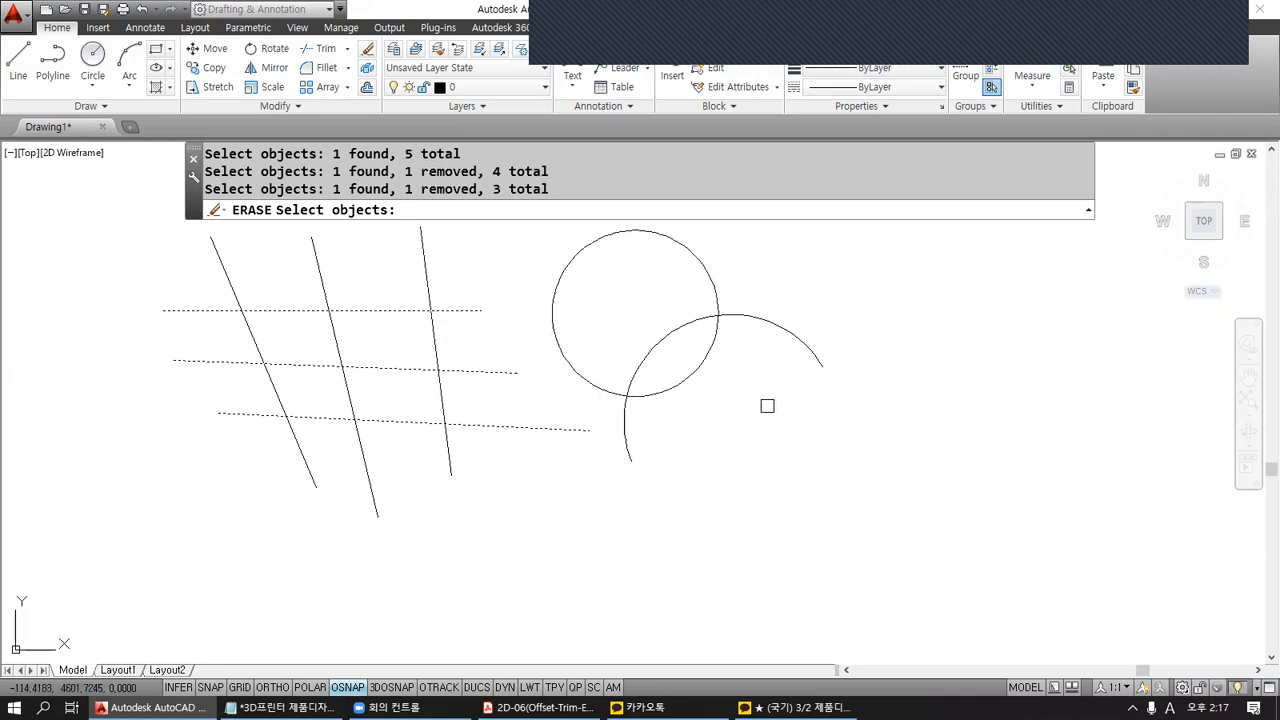
pyautogui.press('Escape')
pyautogui.press('Escape')
pyautogui.press('Escape')
pyautogui.press('Escape')
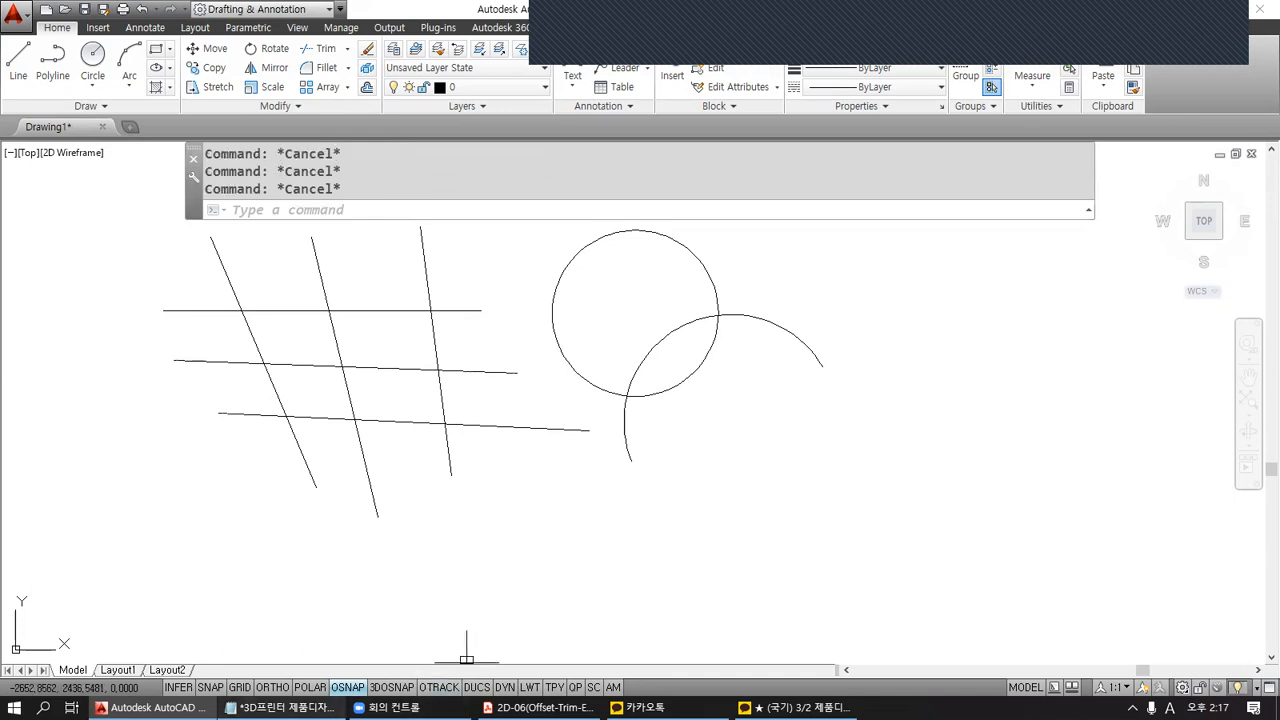
# Switch to the Notepad notes and add "1. 클릭" and "2. 선택취소 : SHIFT + 클릭" under "*객체선택".
pyautogui.click(280, 707)
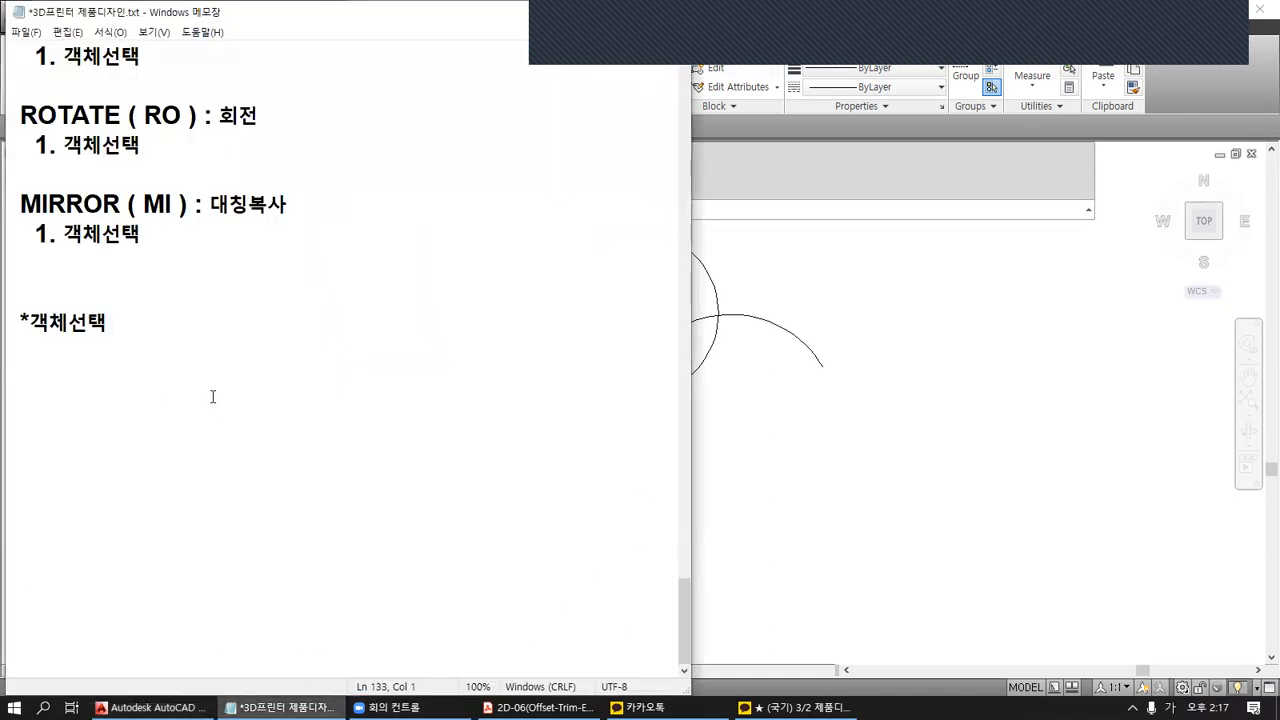
pyautogui.write('. 클릭')
pyautogui.press('Return')
pyautogui.write('2. 선택')
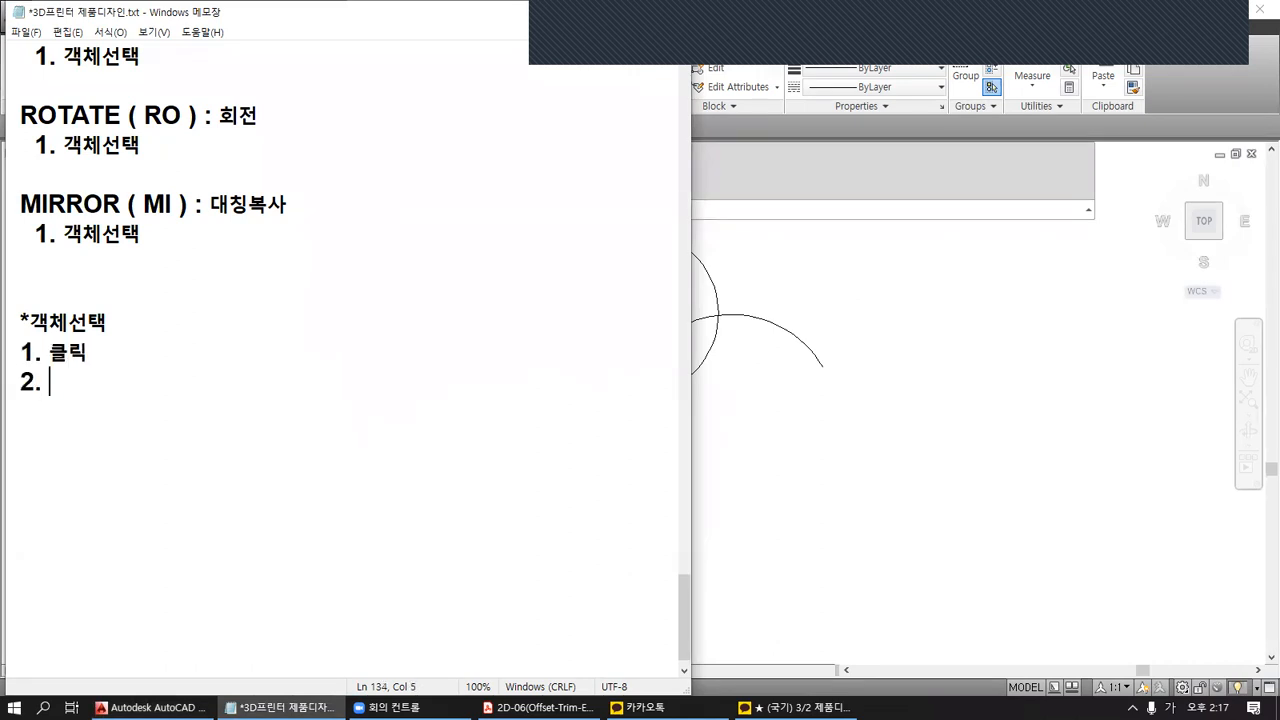
pyautogui.write('취소 :')
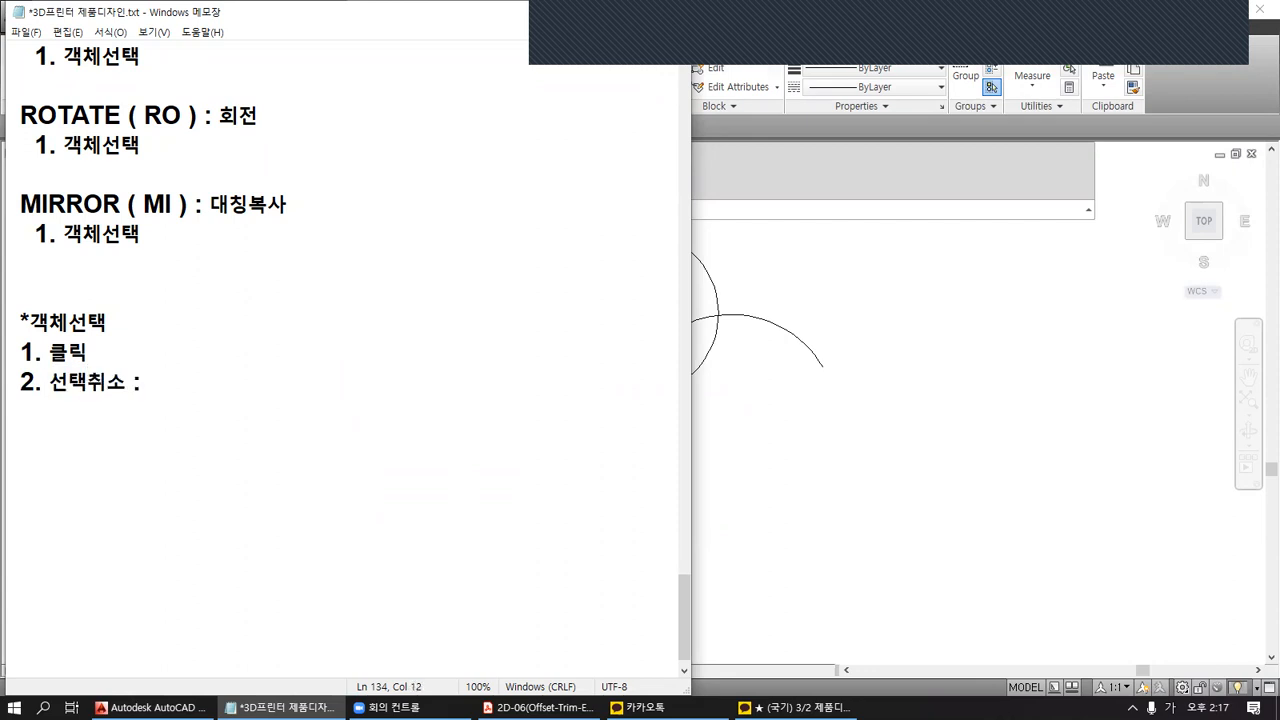
pyautogui.press('Hangul')
pyautogui.write('SHIFT ')
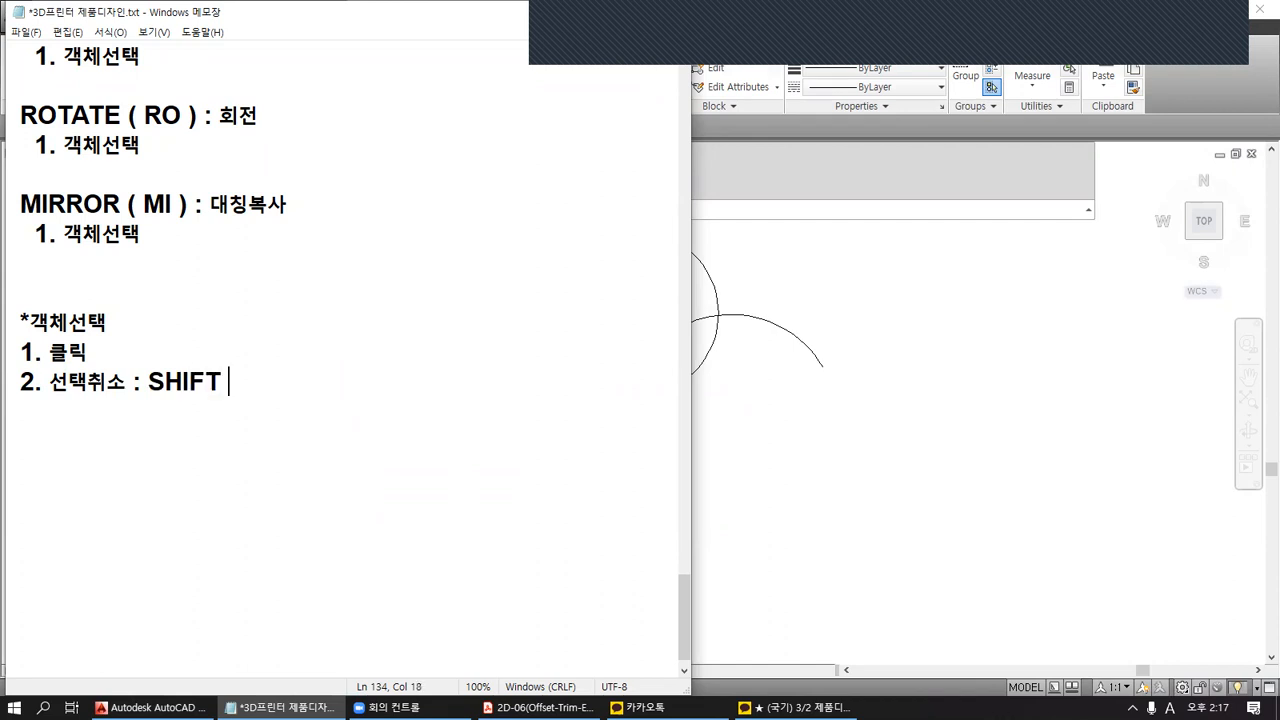
pyautogui.write('+ Z')
pyautogui.press('BackSpace')
pyautogui.press('Hangul')
pyautogui.write('클릭')
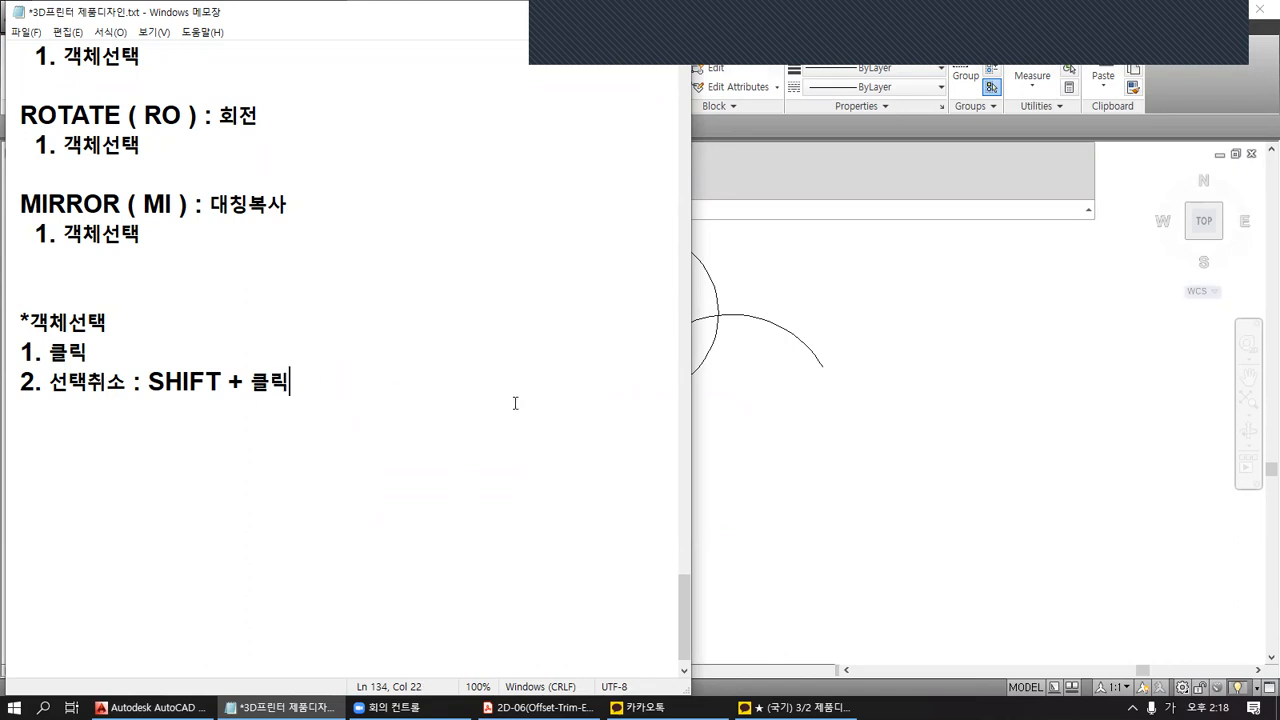
# Add the note line "3. 드래그" below the deselection entry.
pyautogui.press('Return')
pyautogui.write('.')
pyautogui.press('BackSpace')
pyautogui.press('BackSpace')
pyautogui.write('3. 드랙')
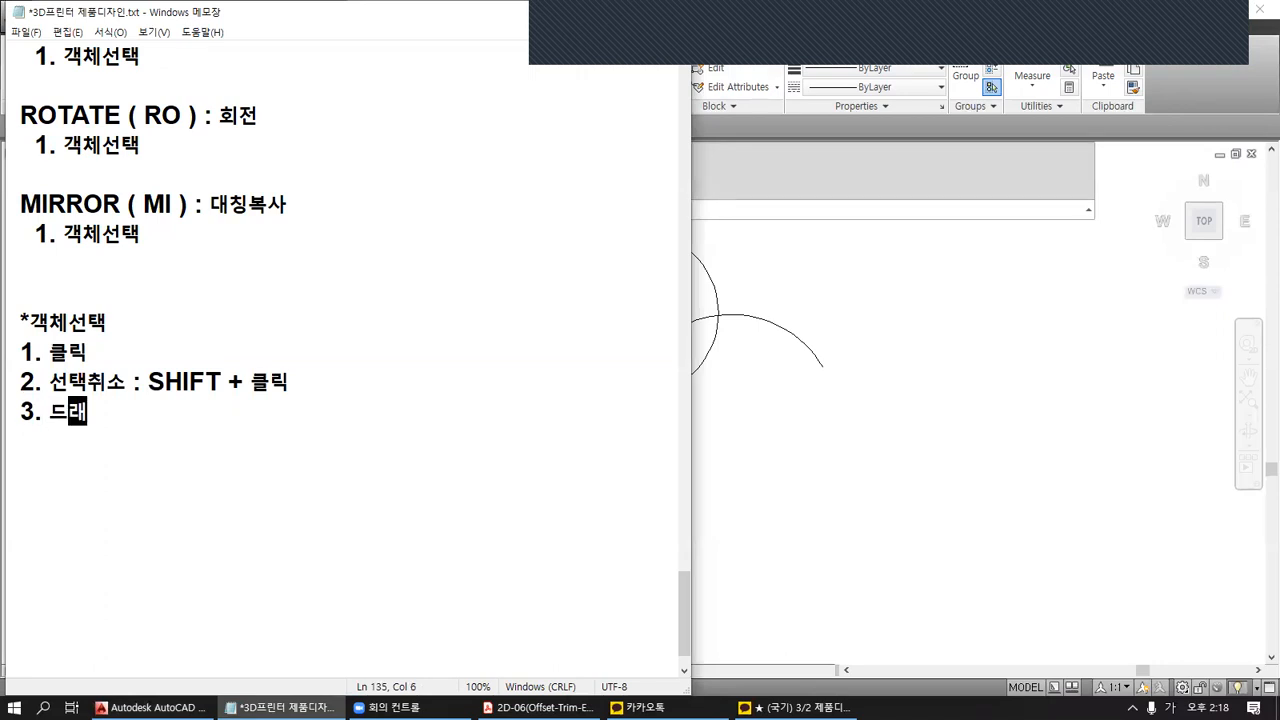
pyautogui.write('그')
pyautogui.press('Return')
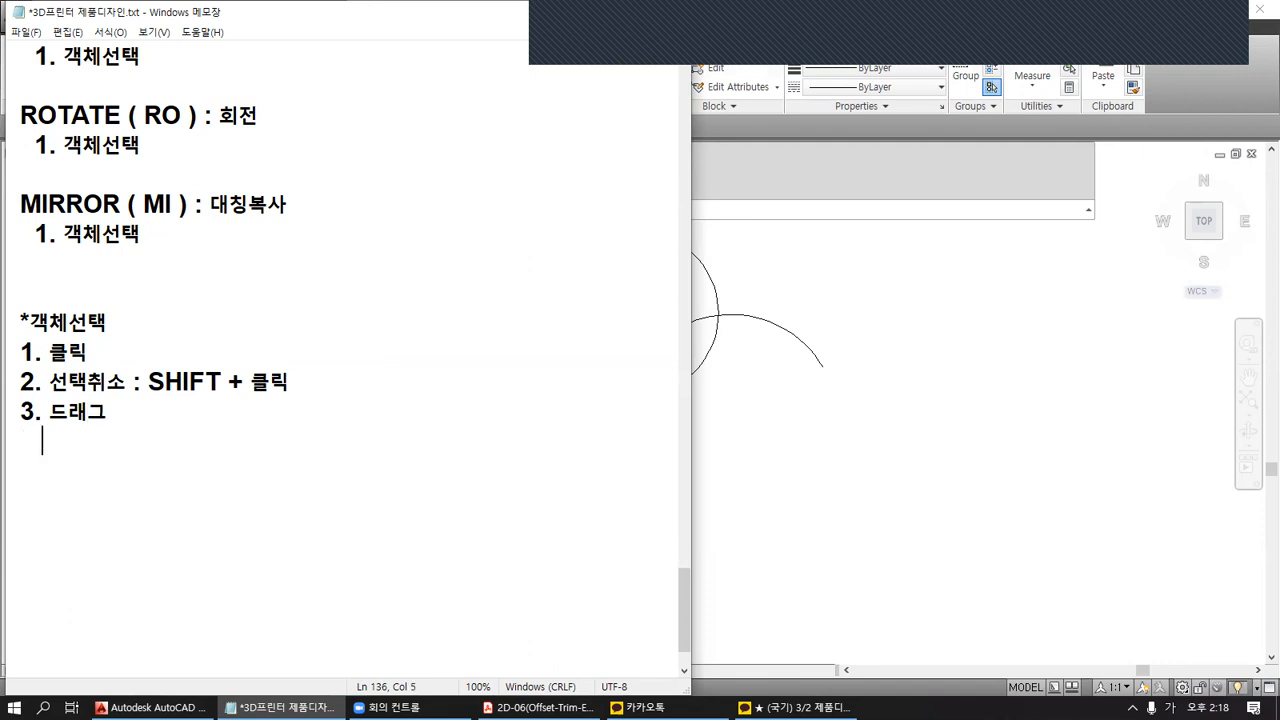
# Add the indented entries "W :" and "C :" on separate lines under "3. 드래그".
pyautogui.write('W')
pyautogui.press('Return')
pyautogui.write('C')
pyautogui.press('Up')
pyautogui.write(':')
pyautogui.press('Down')
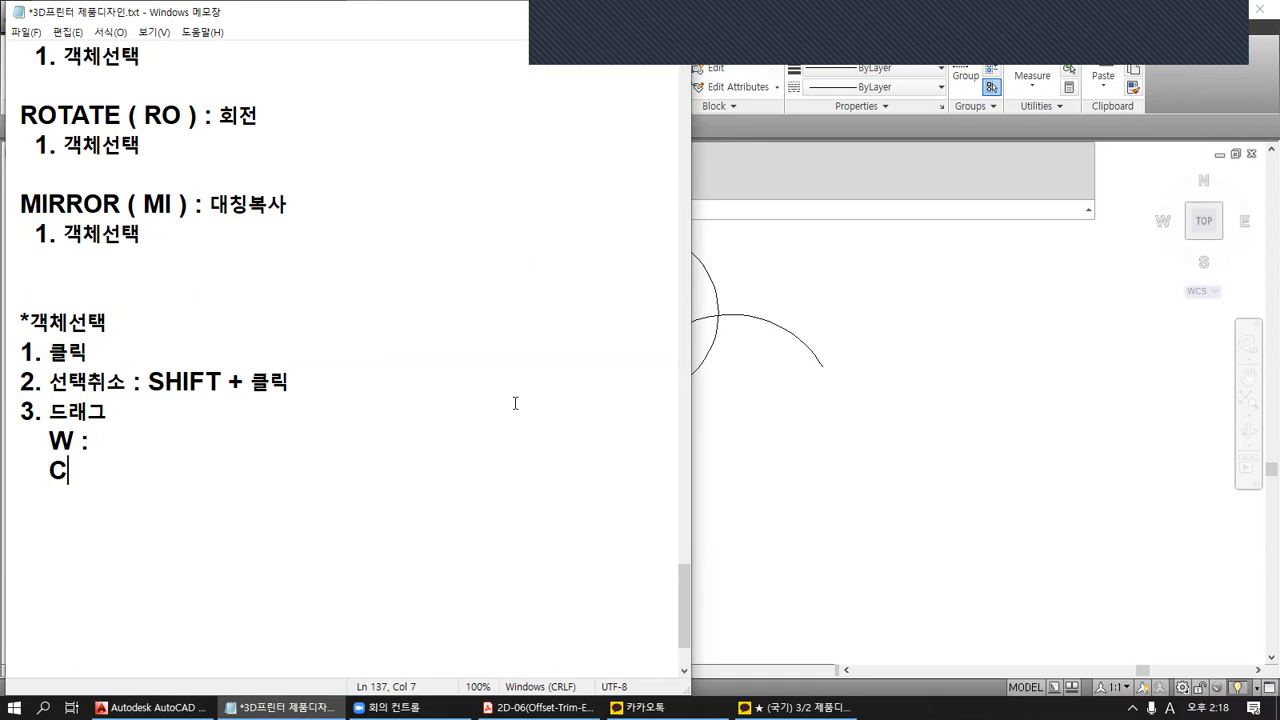
pyautogui.write(':')
# Switch to AutoCAD, start Erase, and draw a temporary red arrow showing the lower-right to upper-left selection direction toward the arc.
pyautogui.click(870, 371)
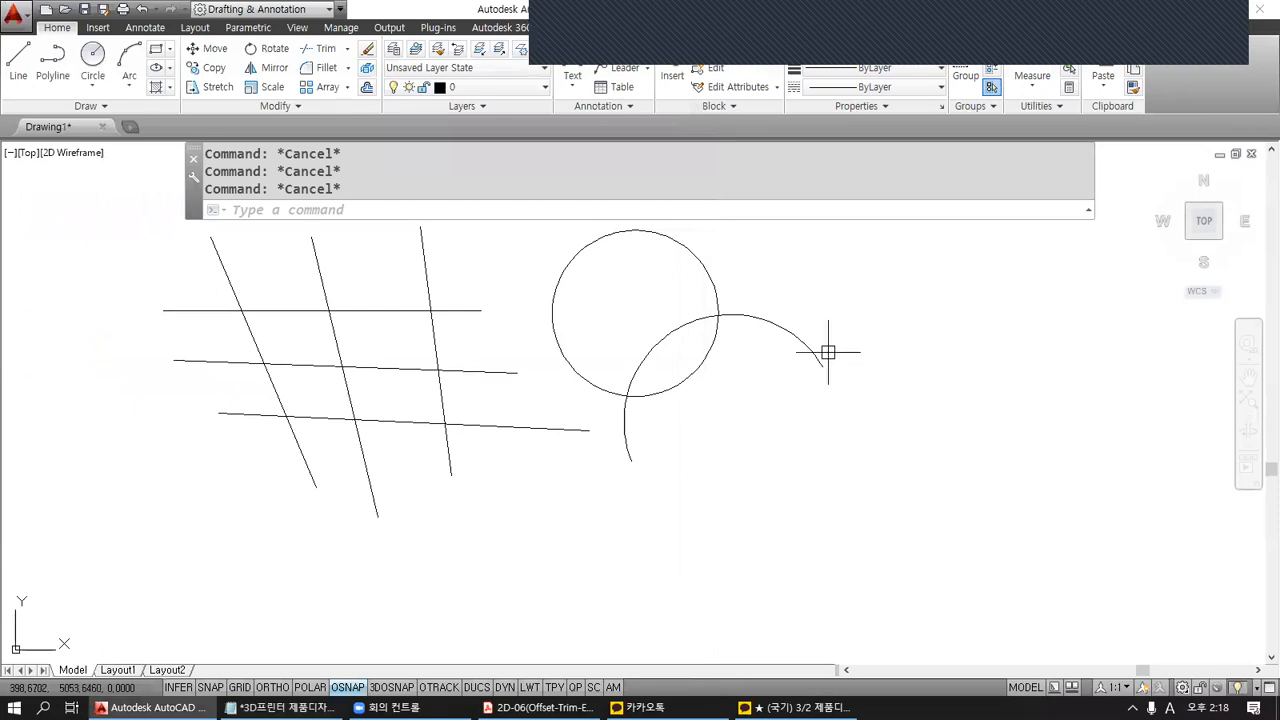
pyautogui.write('E')
pyautogui.press('Return')
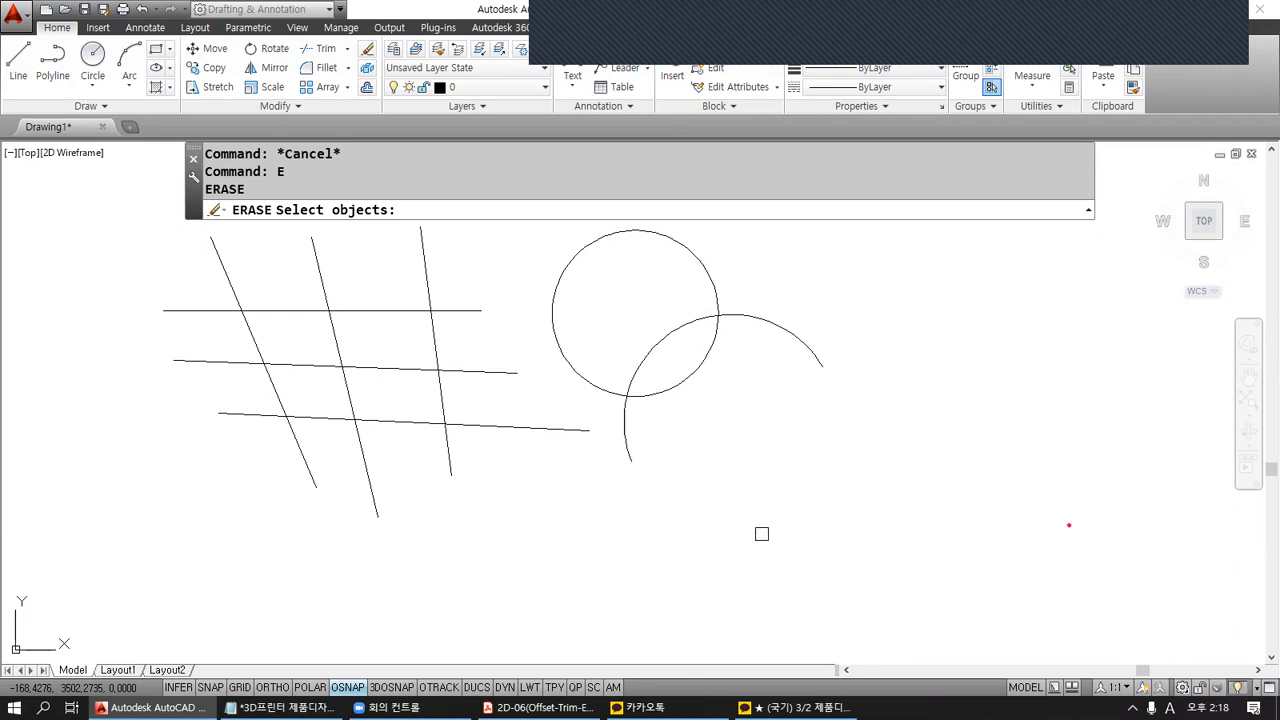
pyautogui.moveTo(1077, 519)
pyautogui.mouseDown()
pyautogui.moveTo(857, 366)
pyautogui.moveTo(790, 345)
pyautogui.moveTo(828, 396)
pyautogui.moveTo(862, 348)
pyautogui.mouseUp()
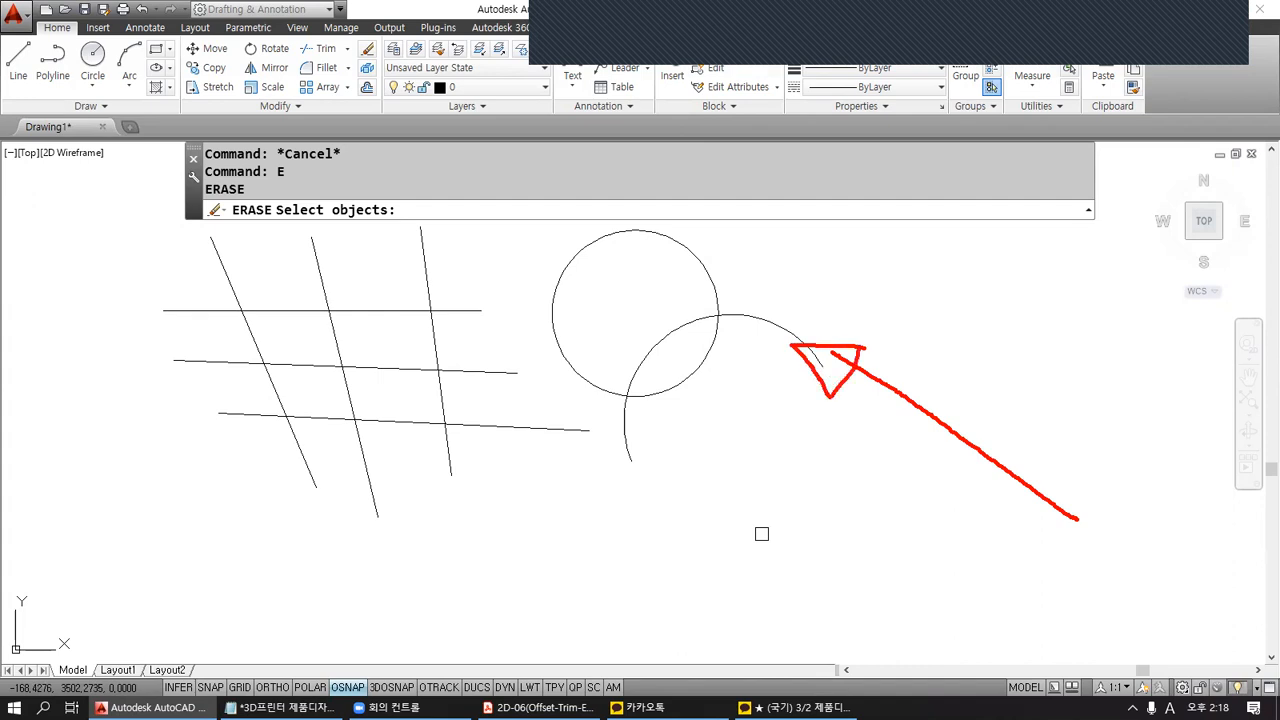
pyautogui.press('Escape')
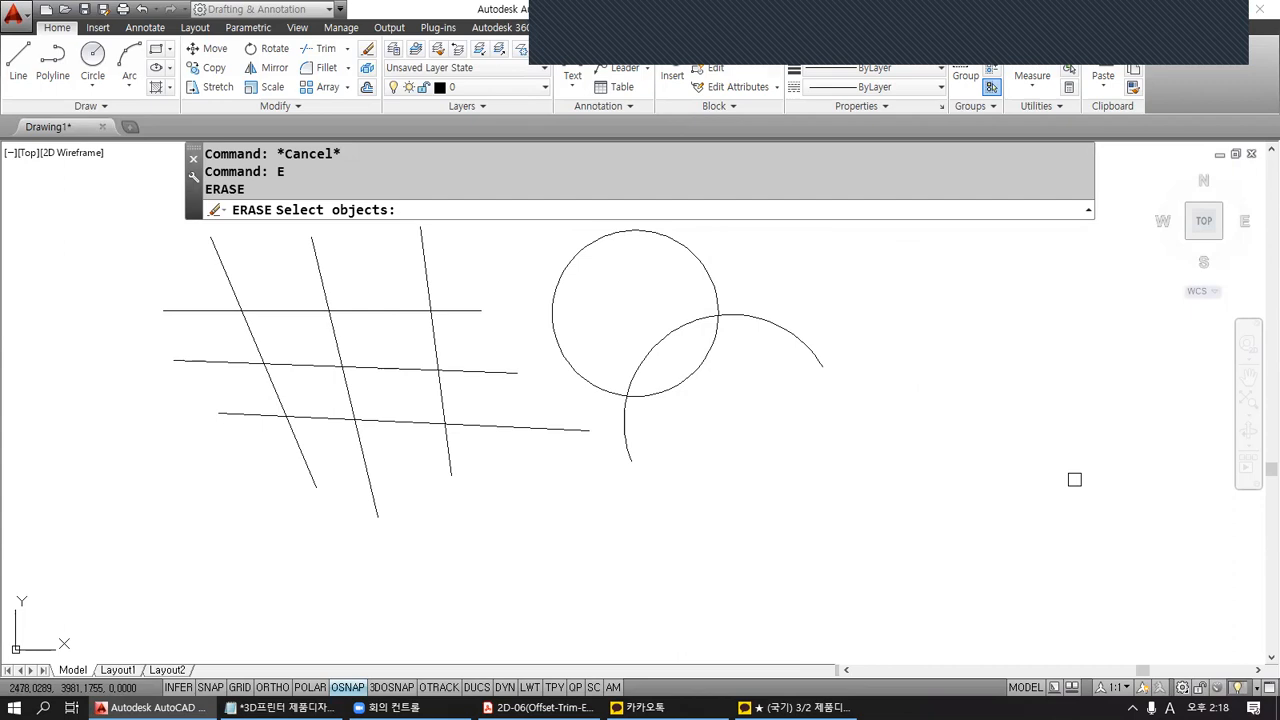
# Draw a right-to-left crossing box beside the arc, mark its corners and direction in red, and close it over empty space.
pyautogui.click(1074, 479)
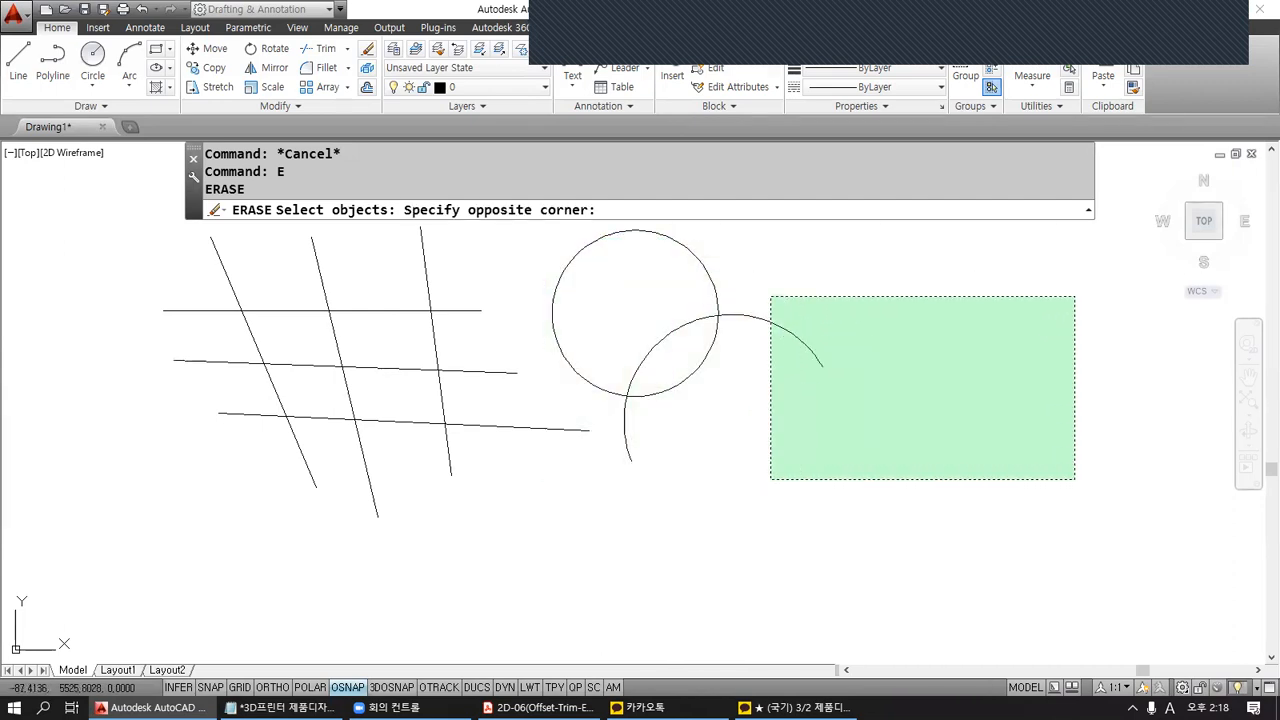
pyautogui.moveTo(1091, 475); pyautogui.dragTo(1070, 510)
pyautogui.moveTo(684, 257); pyautogui.dragTo(696, 271)
pyautogui.moveTo(778, 293); pyautogui.dragTo(1002, 419)
pyautogui.moveTo(834, 296); pyautogui.dragTo(808, 318)
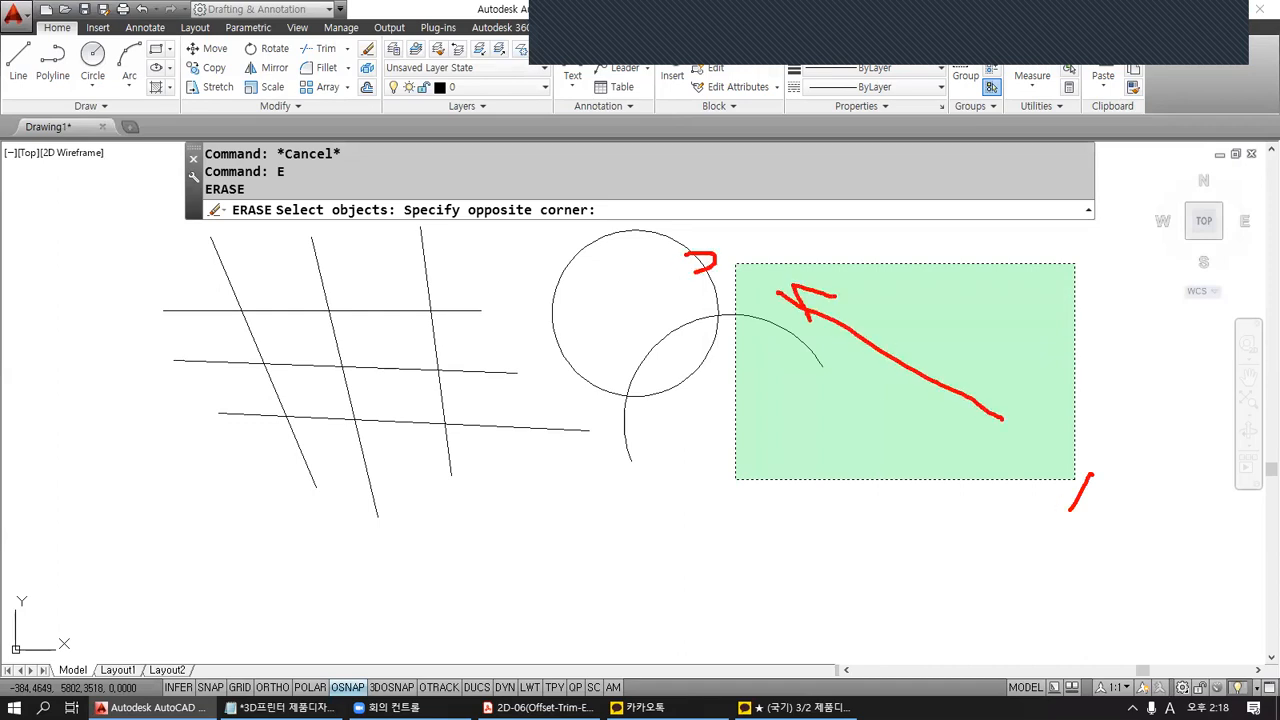
pyautogui.moveTo(1064, 485); pyautogui.dragTo(993, 484)
pyautogui.click(920, 475)
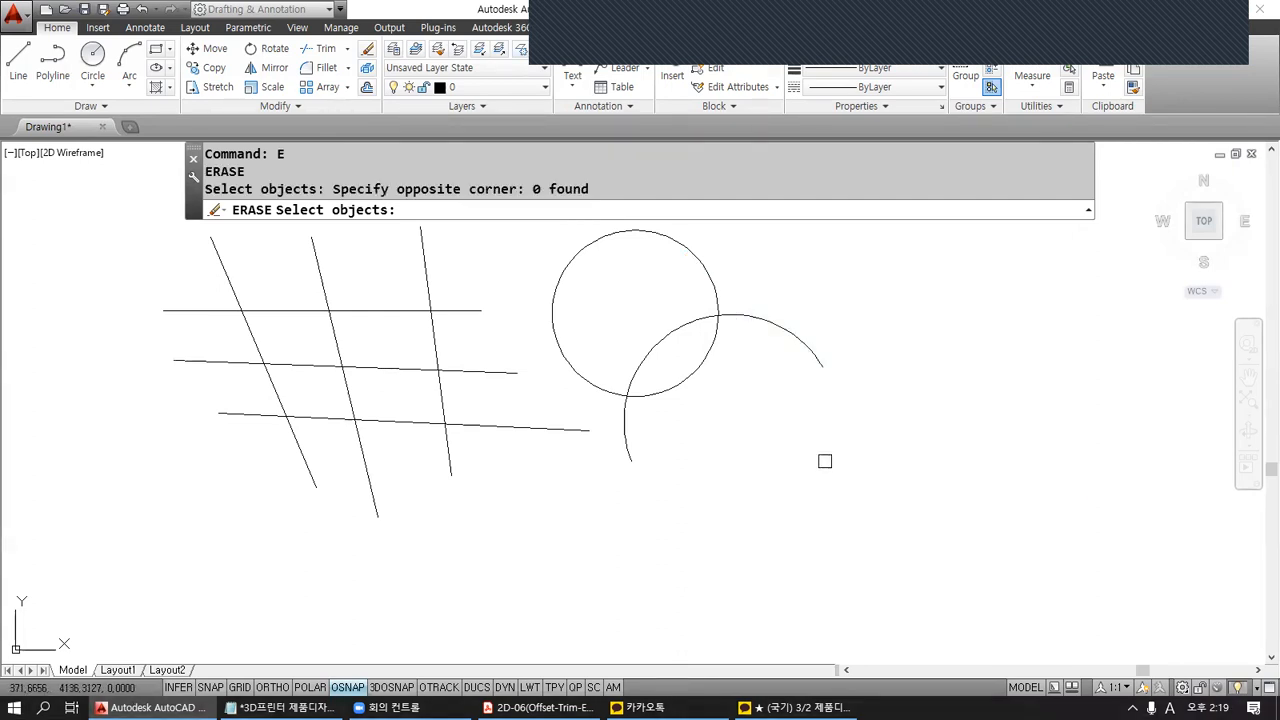
# Stretch a crossing box leftward over the circle toward the lines, marking its dashed edge in red beside a solid red rectangle.
pyautogui.click(758, 463)
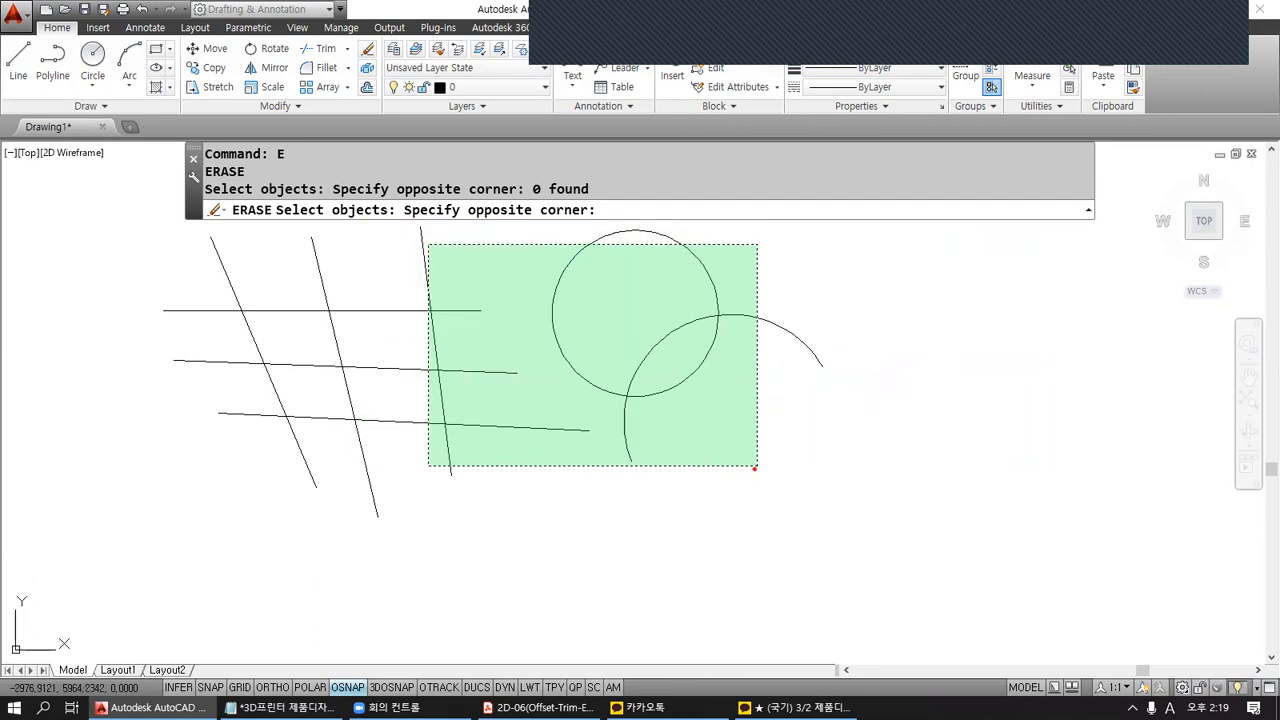
pyautogui.moveTo(743, 466); pyautogui.dragTo(723, 466)
pyautogui.moveTo(711, 465); pyautogui.dragTo(683, 465)
pyautogui.moveTo(663, 465); pyautogui.dragTo(649, 466)
pyautogui.moveTo(632, 466); pyautogui.dragTo(595, 466)
pyautogui.moveTo(561, 465); pyautogui.dragTo(452, 457)
pyautogui.click(442, 457)
pyautogui.moveTo(778, 465)
pyautogui.mouseDown()
pyautogui.moveTo(834, 291)
pyautogui.moveTo(1020, 247)
pyautogui.mouseUp()
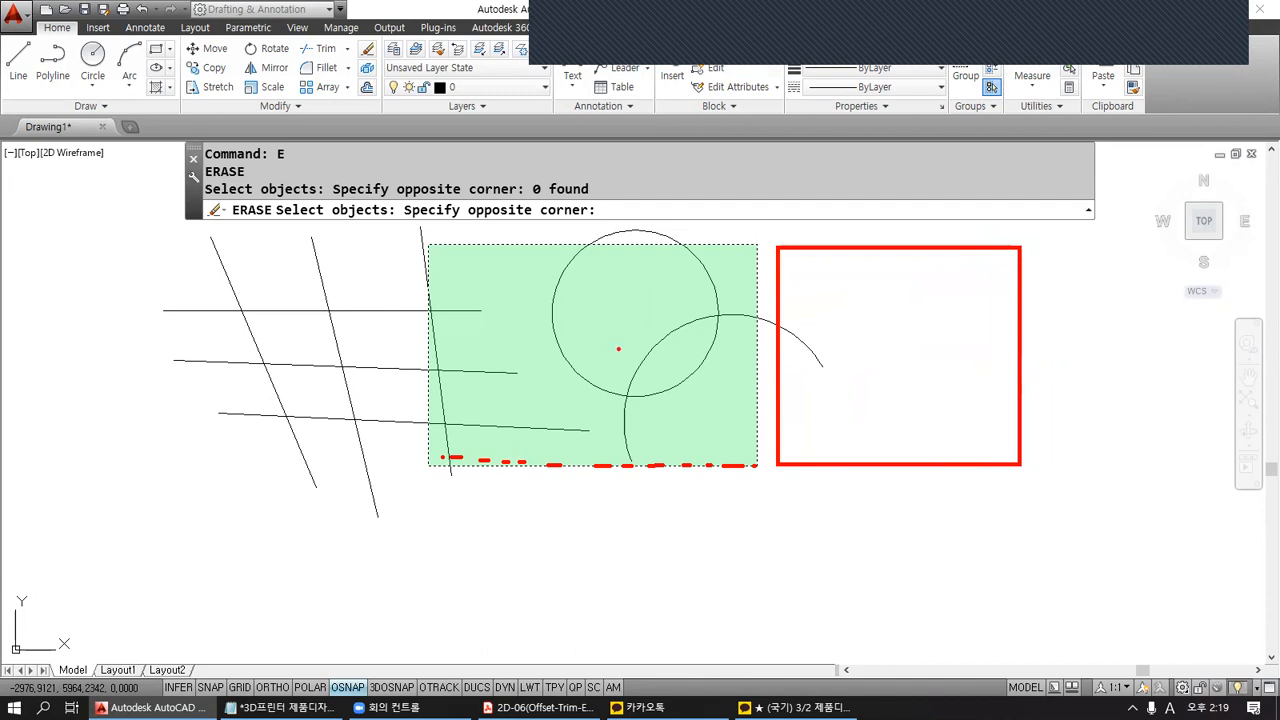
# Label the dashed crossing box "C : 걸친" and the solid rectangle "W" and "포함" in red, and clear the annotations.
pyautogui.moveTo(638, 346)
pyautogui.mouseDown()
pyautogui.moveTo(606, 343)
pyautogui.moveTo(624, 368)
pyautogui.mouseUp()
pyautogui.moveTo(893, 346)
pyautogui.mouseDown()
pyautogui.moveTo(906, 373)
pyautogui.moveTo(922, 374)
pyautogui.moveTo(936, 346)
pyautogui.mouseUp()
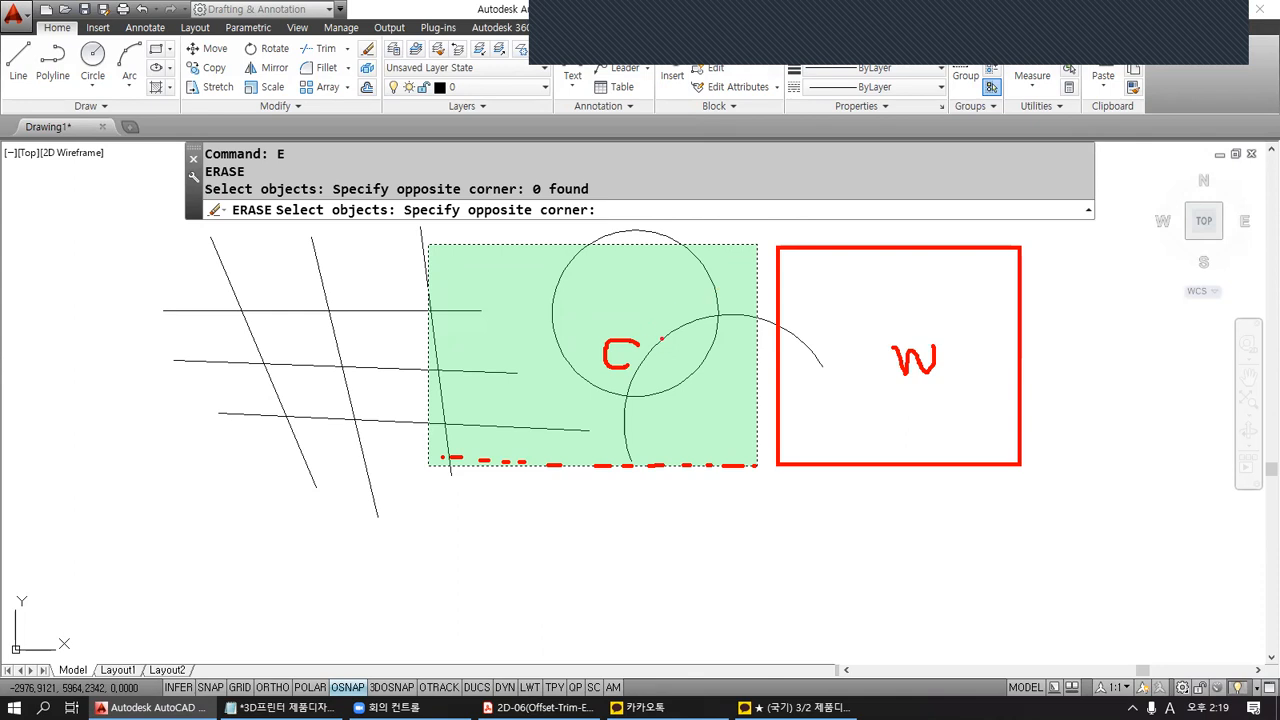
pyautogui.moveTo(682, 340)
pyautogui.mouseDown()
pyautogui.moveTo(685, 358)
pyautogui.moveTo(704, 350)
pyautogui.mouseUp()
pyautogui.moveTo(706, 336); pyautogui.dragTo(707, 370)
pyautogui.moveTo(716, 339)
pyautogui.mouseDown()
pyautogui.moveTo(726, 372)
pyautogui.moveTo(744, 364)
pyautogui.mouseUp()
pyautogui.moveTo(740, 338); pyautogui.dragTo(740, 372)
pyautogui.moveTo(734, 378); pyautogui.dragTo(752, 382)
pyautogui.moveTo(898, 288); pyautogui.dragTo(926, 286)
pyautogui.moveTo(912, 290); pyautogui.dragTo(922, 312)
pyautogui.moveTo(902, 322); pyautogui.dragTo(957, 297)
pyautogui.moveTo(953, 303); pyautogui.dragTo(954, 311)
pyautogui.moveTo(975, 284); pyautogui.dragTo(980, 312)
pyautogui.moveTo(978, 300); pyautogui.dragTo(969, 338)
pyautogui.moveTo(968, 324); pyautogui.dragTo(984, 340)
pyautogui.moveTo(966, 344); pyautogui.dragTo(982, 341)
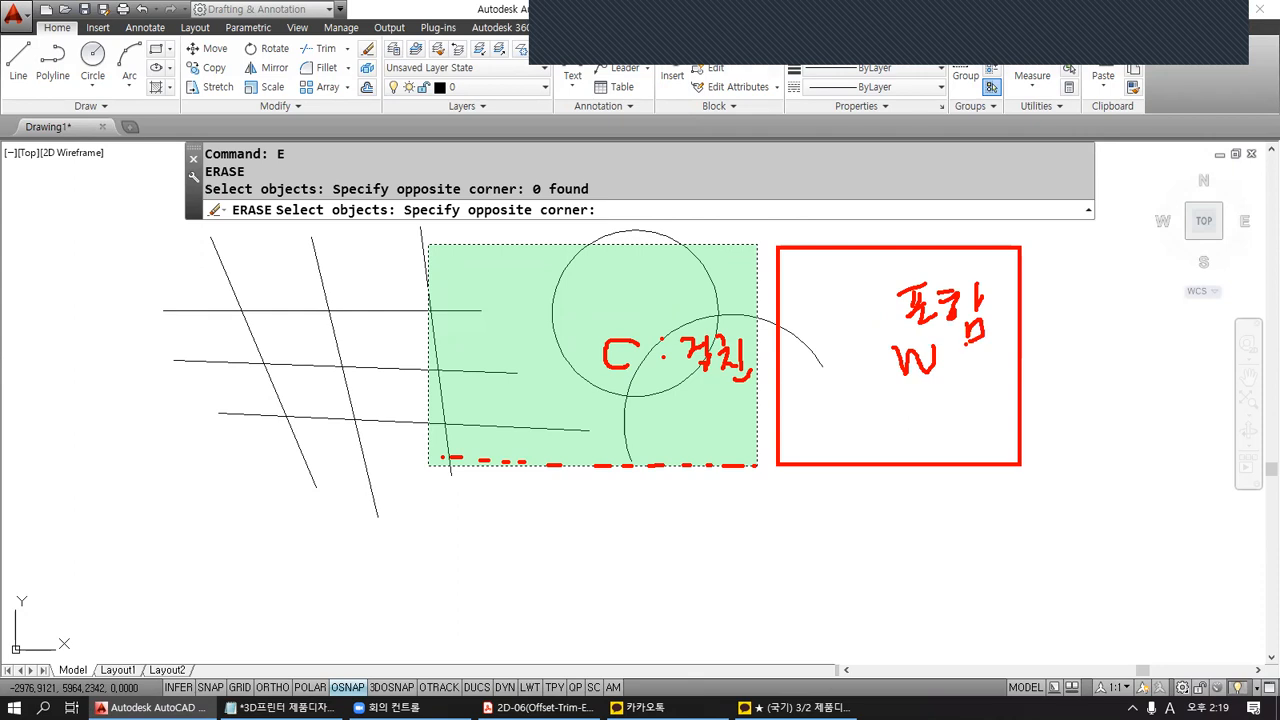
pyautogui.press('Escape')
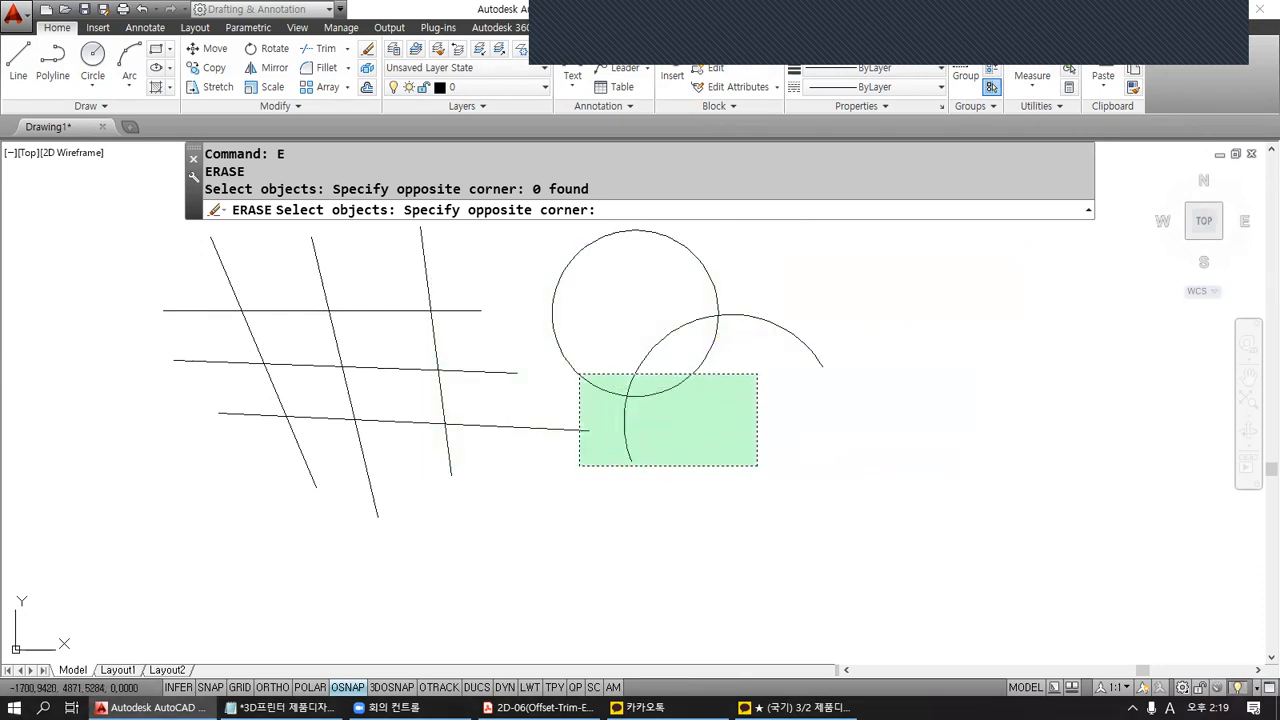
# Trace the arc, circle and lowest line end in red, clear the marks, and select those three objects with the crossing box.
pyautogui.moveTo(823, 364)
pyautogui.mouseDown()
pyautogui.moveTo(737, 318)
pyautogui.moveTo(640, 368)
pyautogui.moveTo(632, 433)
pyautogui.mouseUp()
pyautogui.moveTo(565, 264)
pyautogui.mouseDown()
pyautogui.moveTo(550, 322)
pyautogui.moveTo(654, 396)
pyautogui.moveTo(695, 284)
pyautogui.mouseUp()
pyautogui.moveTo(561, 429); pyautogui.dragTo(593, 429)
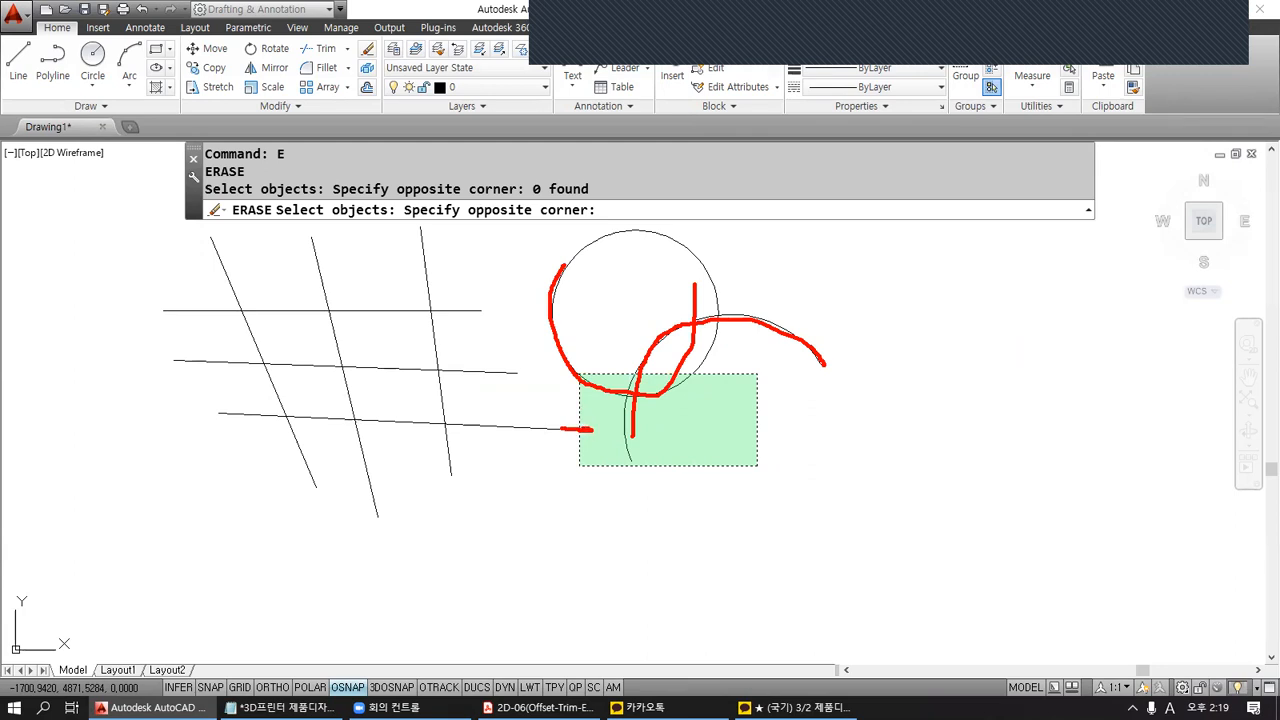
pyautogui.press('Escape')
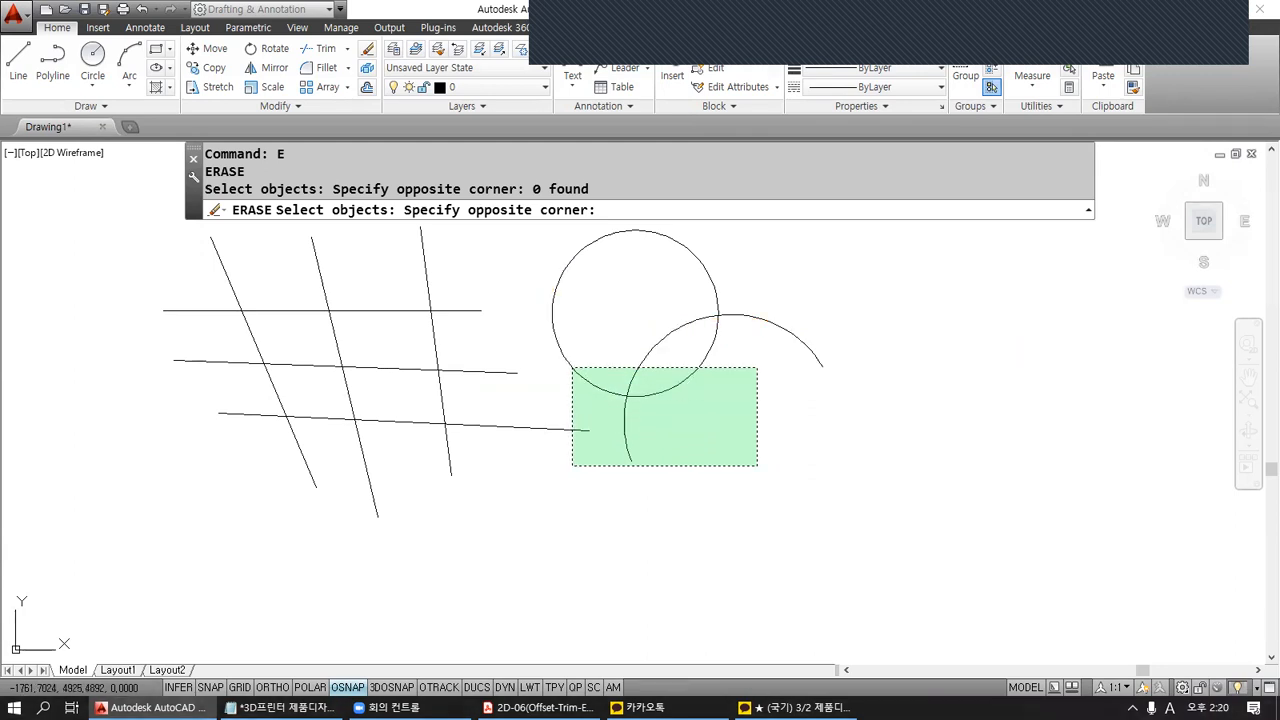
pyautogui.click(572, 368)
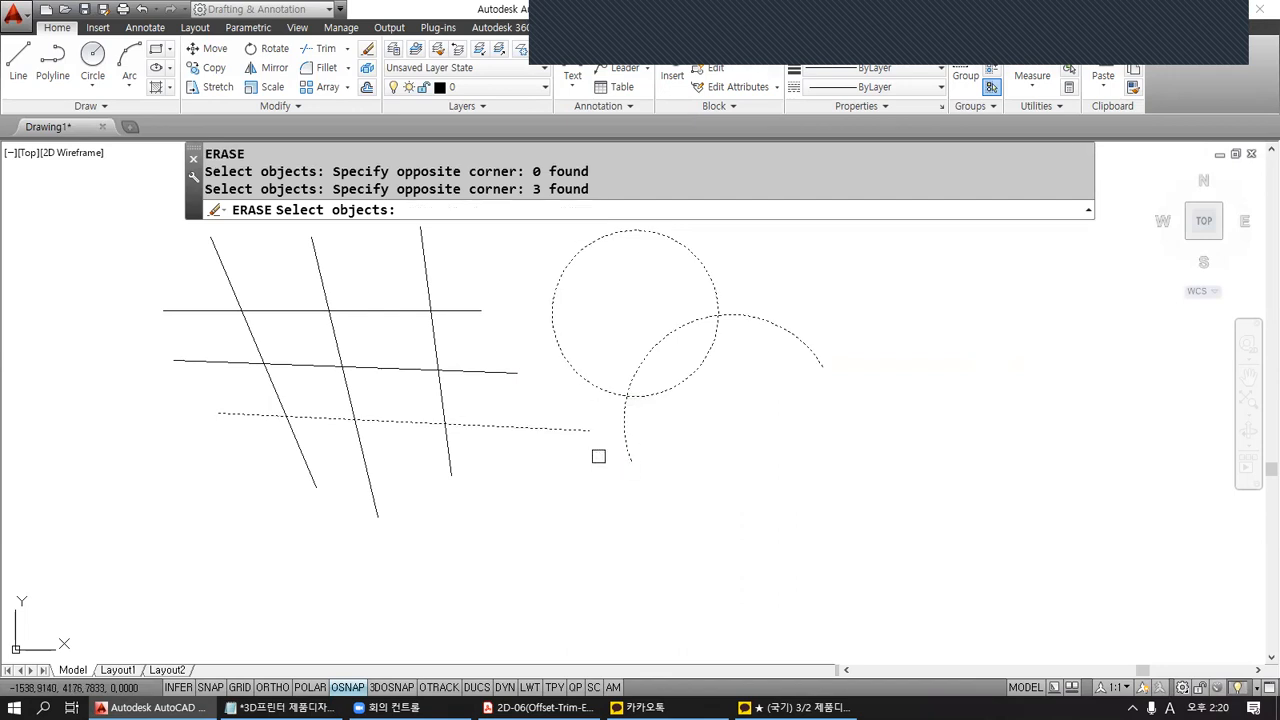
# Add the uppermost horizontal line to the erase selection with a left-to-right window box enclosing it completely.
pyautogui.moveTo(598, 456); pyautogui.dragTo(672, 466, button='middle')
pyautogui.click(152, 260)
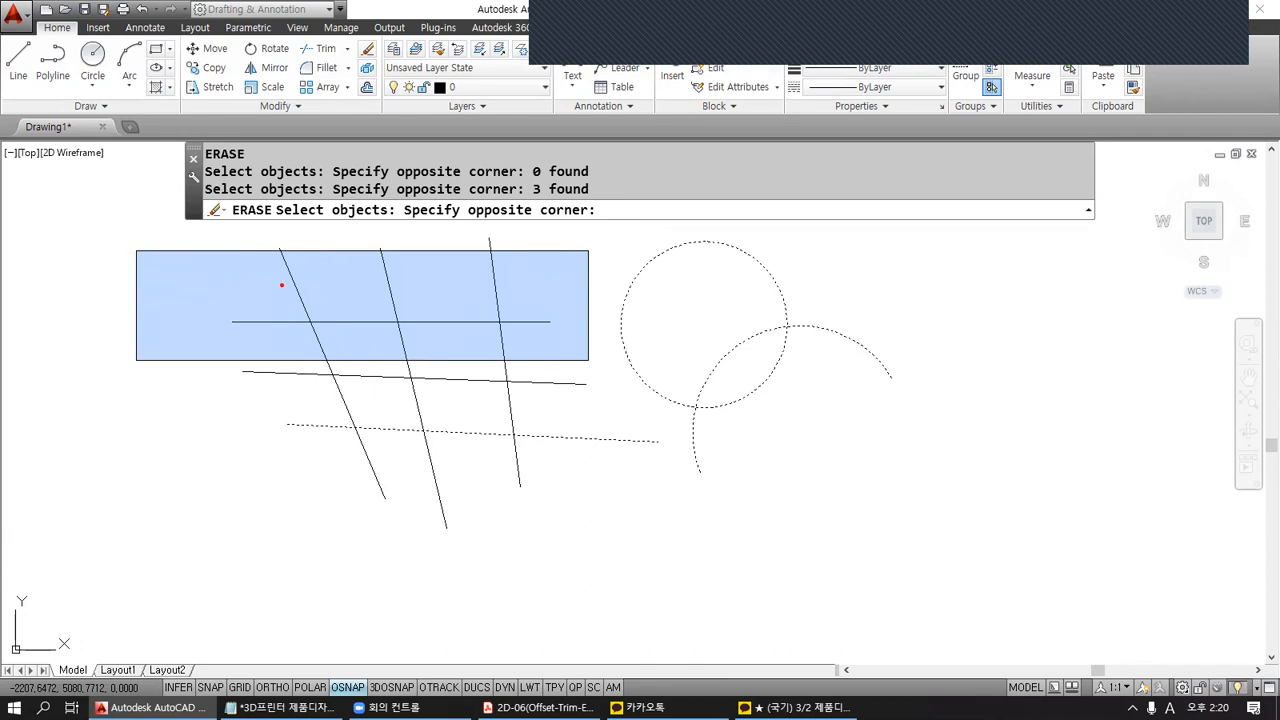
pyautogui.moveTo(235, 322); pyautogui.dragTo(548, 322)
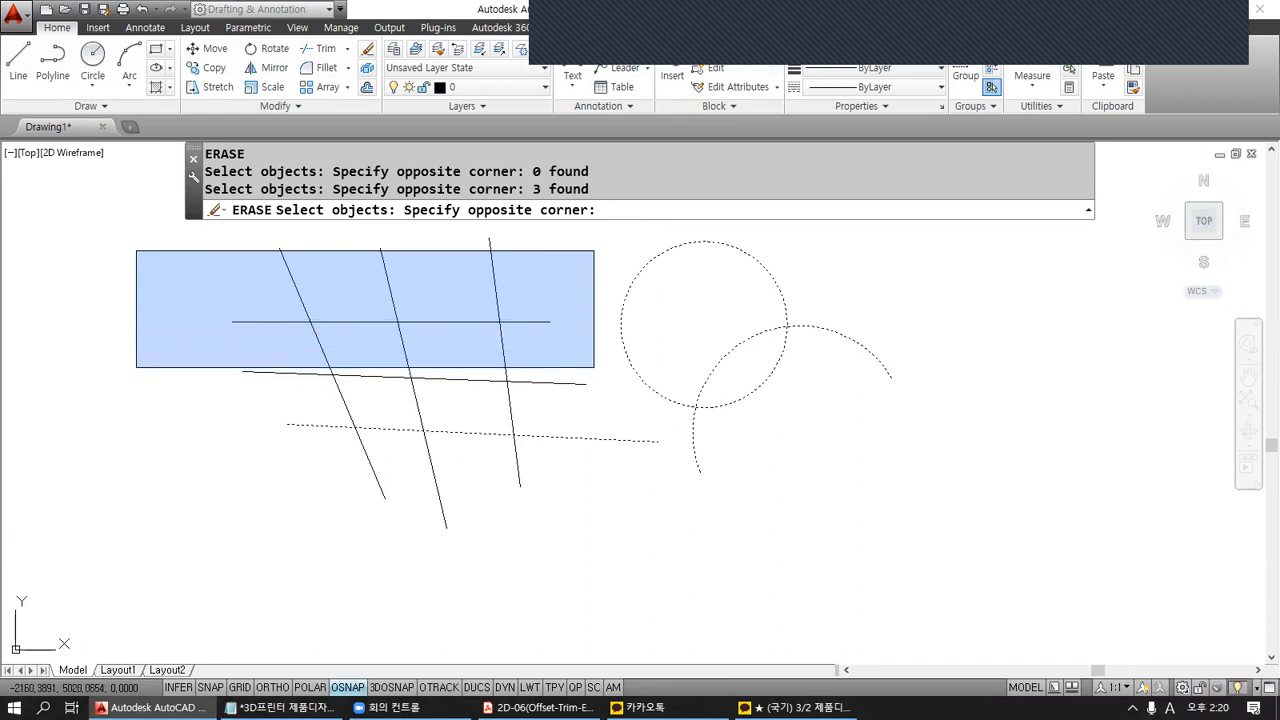
pyautogui.click(594, 367)
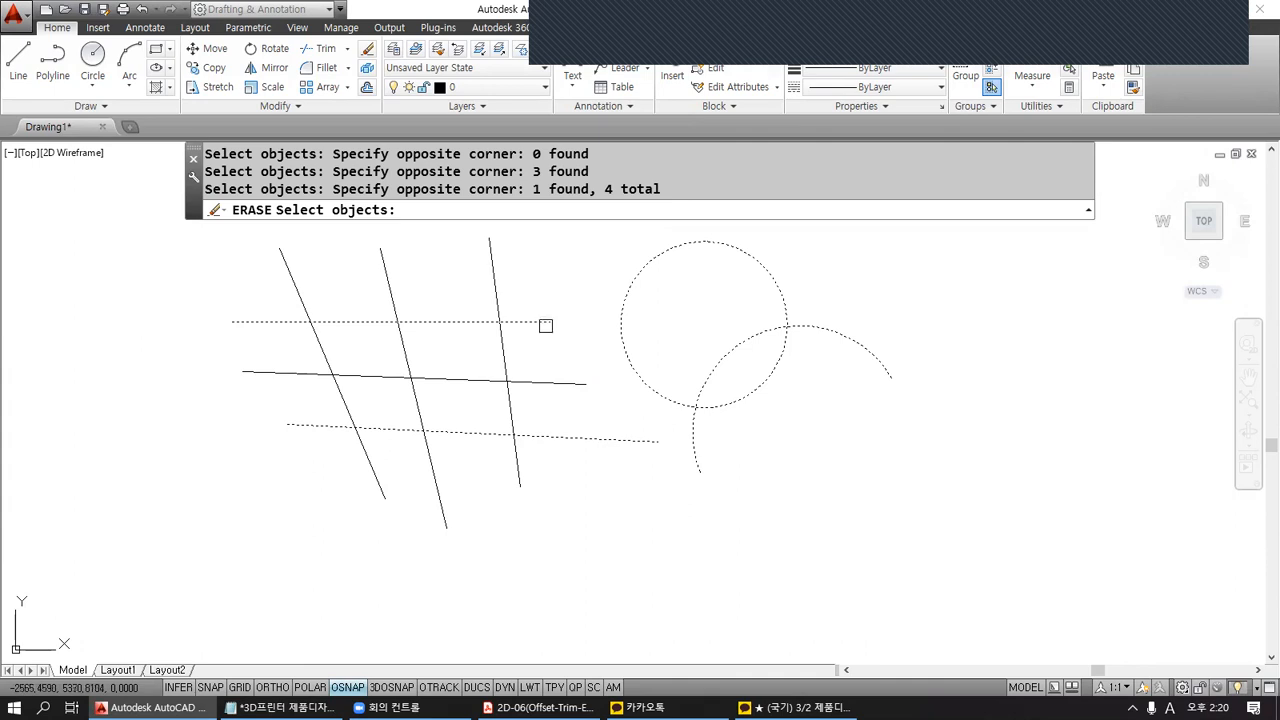
# Remove the circle and arc from the erase selection with a crossing box, and the lowest line with a window box.
pyautogui.click(869, 460)
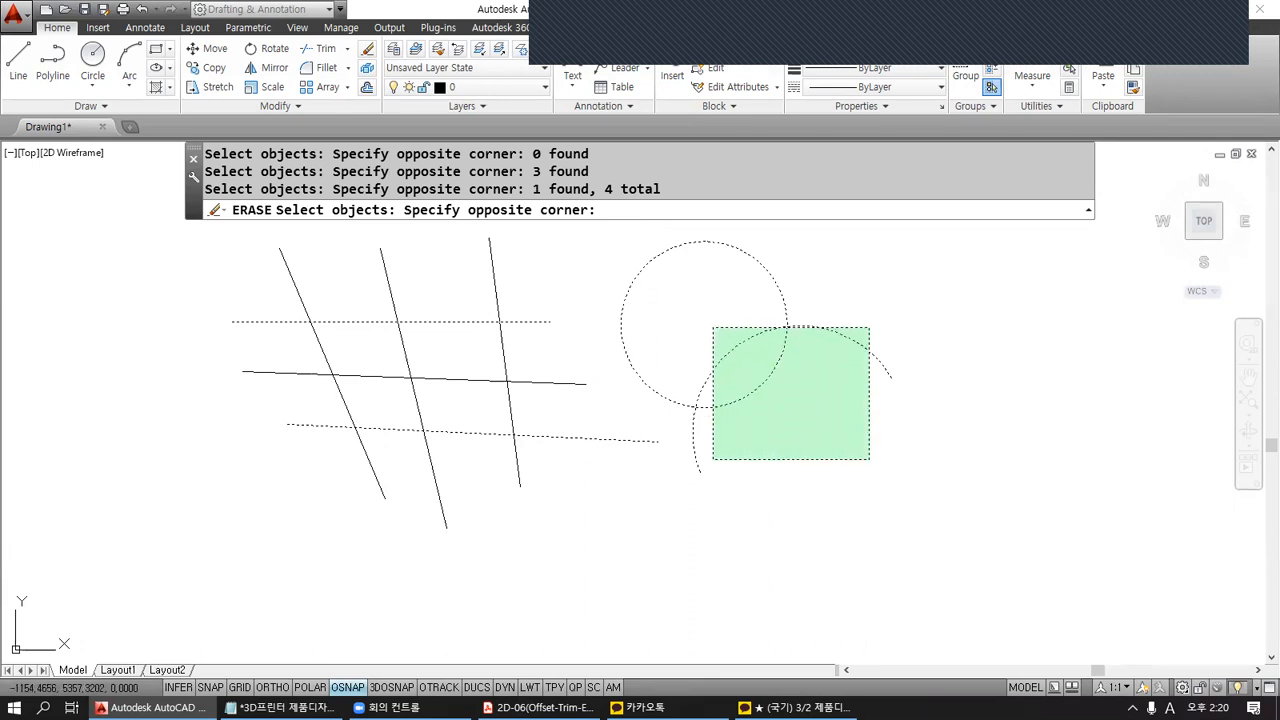
pyautogui.keyDown('shift'); pyautogui.click(713, 327); pyautogui.keyUp('shift')
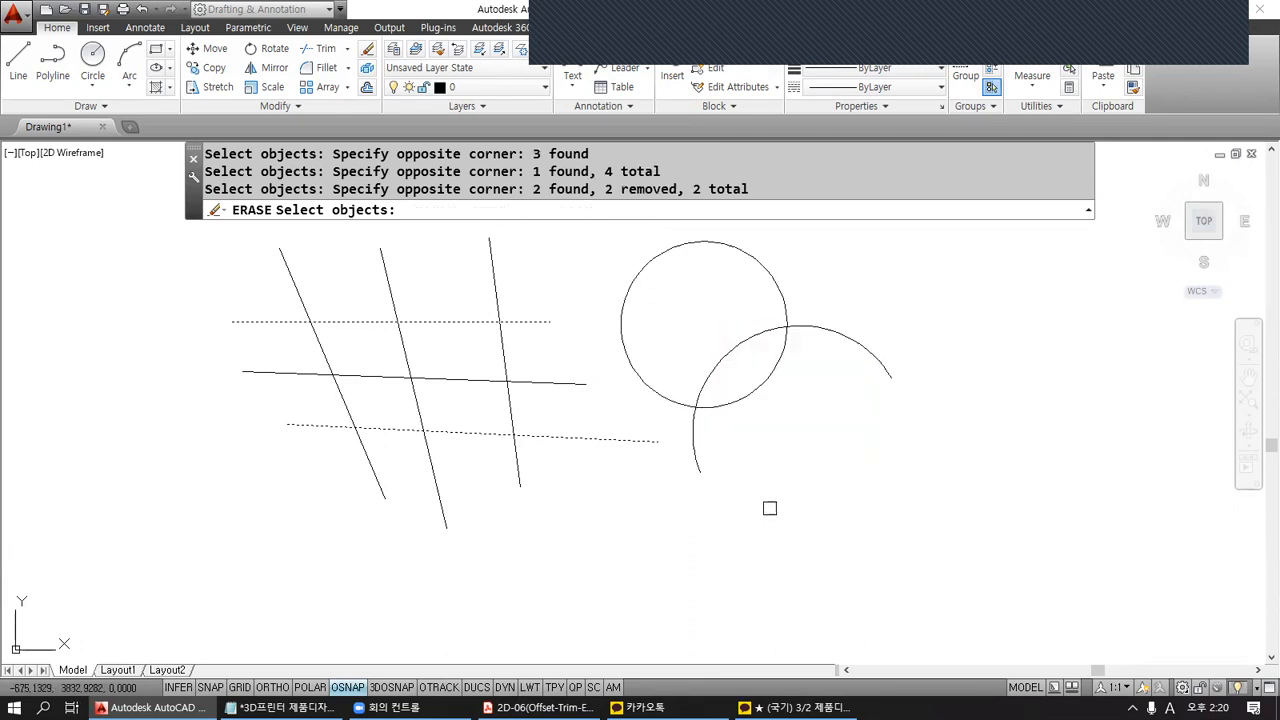
pyautogui.click(197, 384)
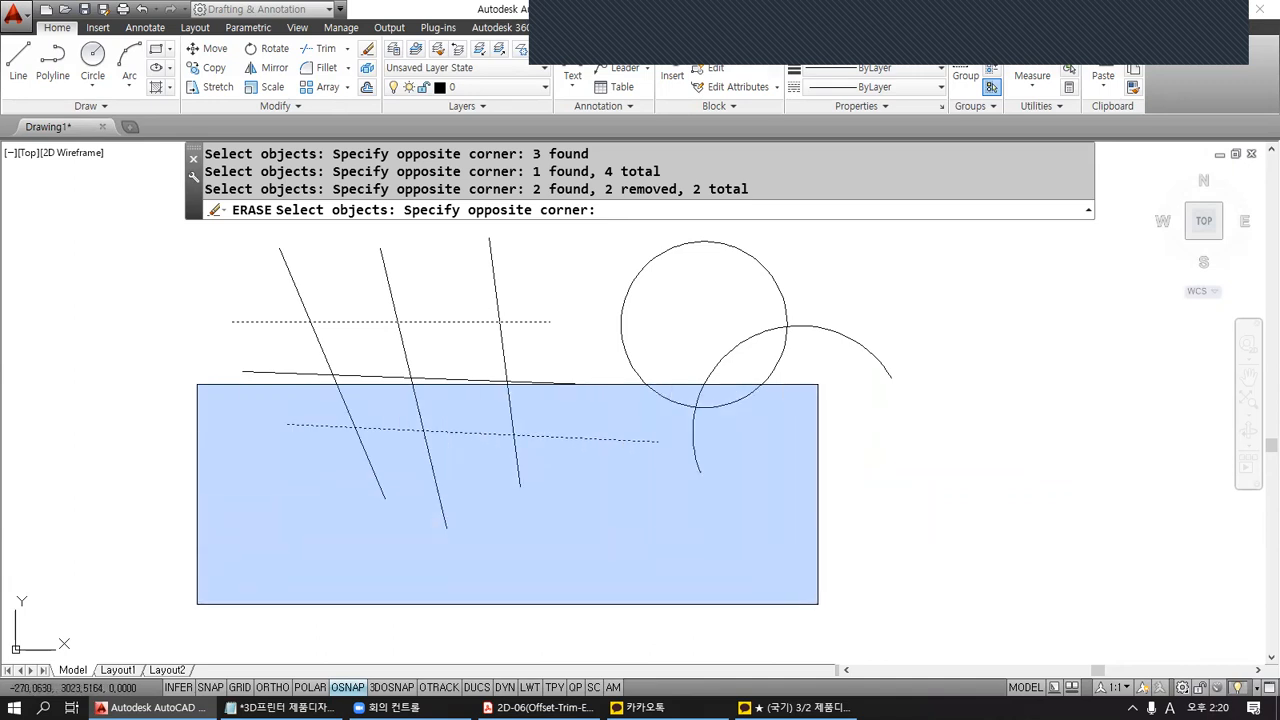
pyautogui.keyDown('shift'); pyautogui.click(818, 604); pyautogui.keyUp('shift')
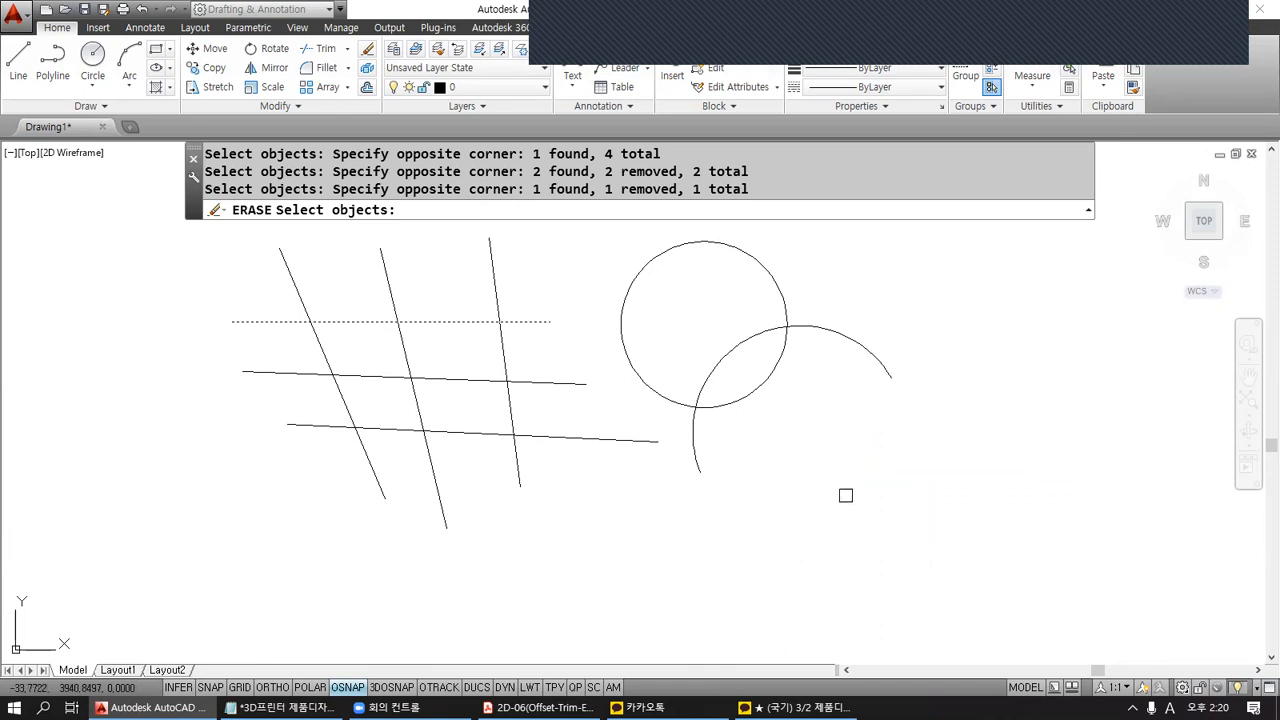
# Select all the lines, the circle and the arc with a crossing box, and deselect them all with a window box.
pyautogui.scroll(-3, 820, 492)
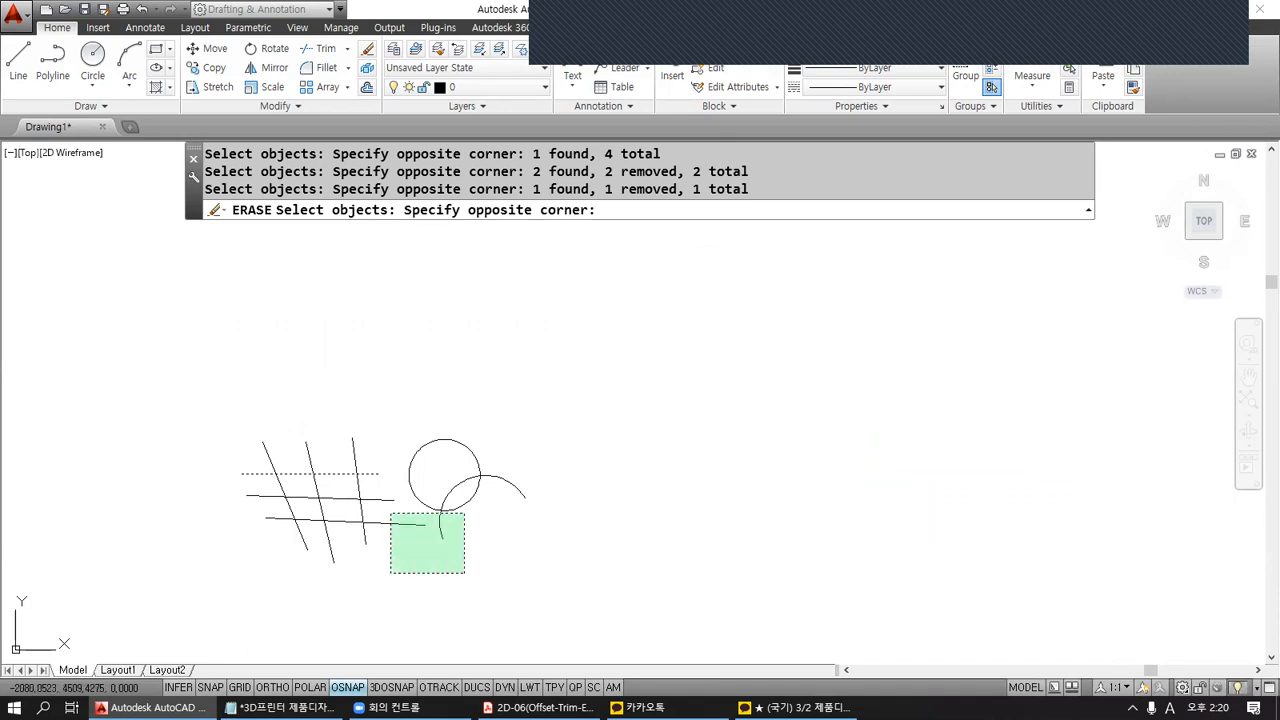
pyautogui.click(237, 385)
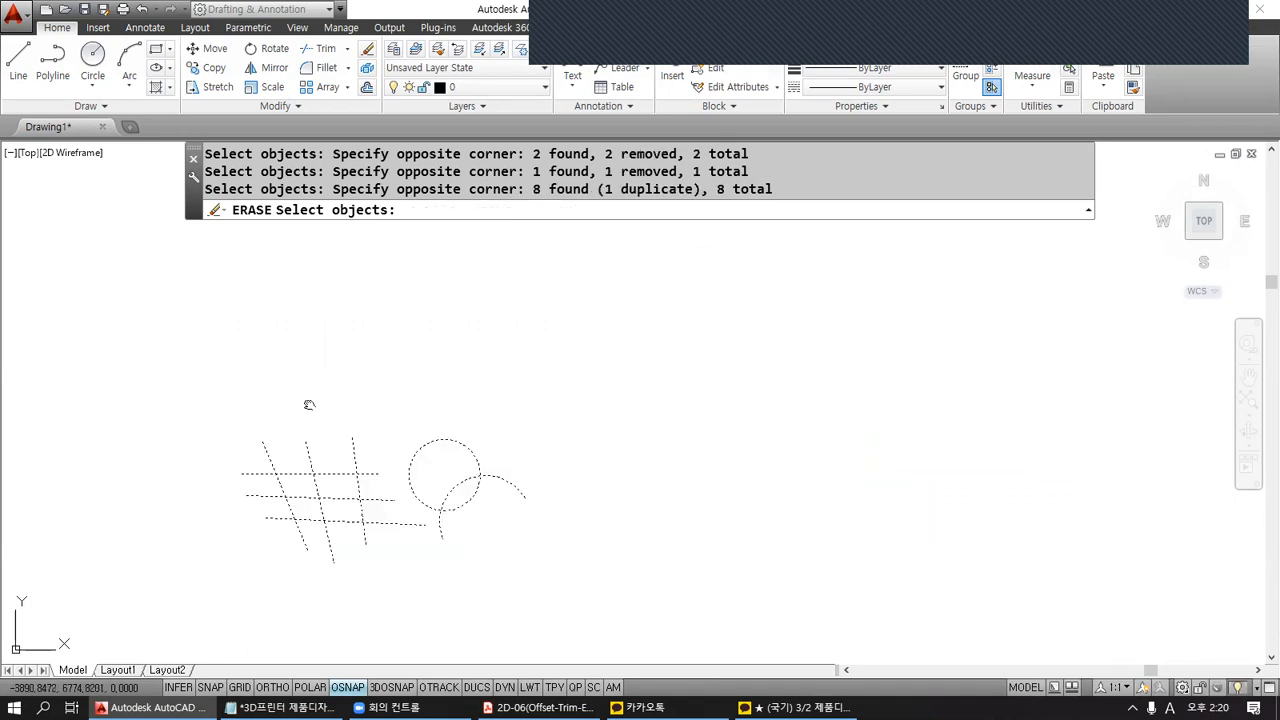
pyautogui.middleClick(315, 468)
pyautogui.middleClick(315, 468)
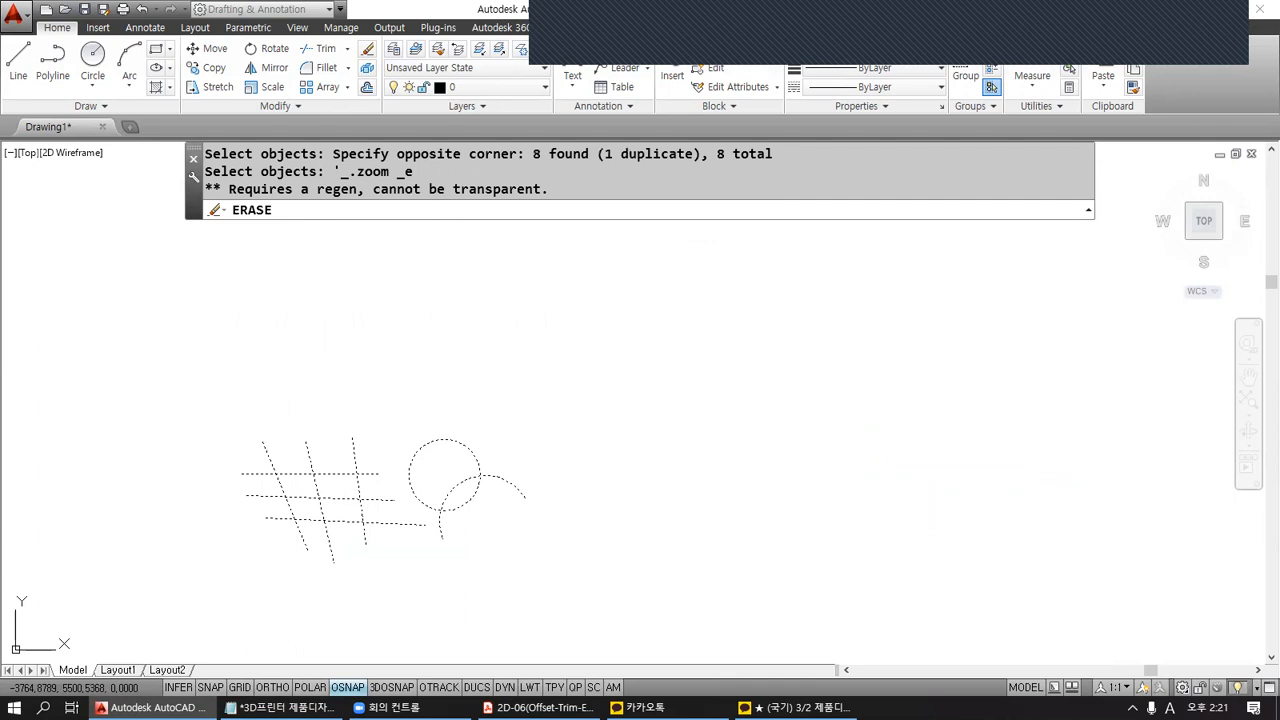
pyautogui.middleClick(315, 468)
pyautogui.middleClick(315, 468)
pyautogui.click(214, 382)
pyautogui.keyDown('shift'); pyautogui.click(589, 617); pyautogui.keyUp('shift')
# Select the circle and arc with a crossing box and the rightmost steep line with a window box, and cancel Erase.
pyautogui.scroll(5, 330, 560)
pyautogui.moveTo(334, 517)
pyautogui.mouseDown(button='middle')
pyautogui.moveTo(500, 508)
pyautogui.moveTo(514, 532)
pyautogui.mouseUp(button='middle')
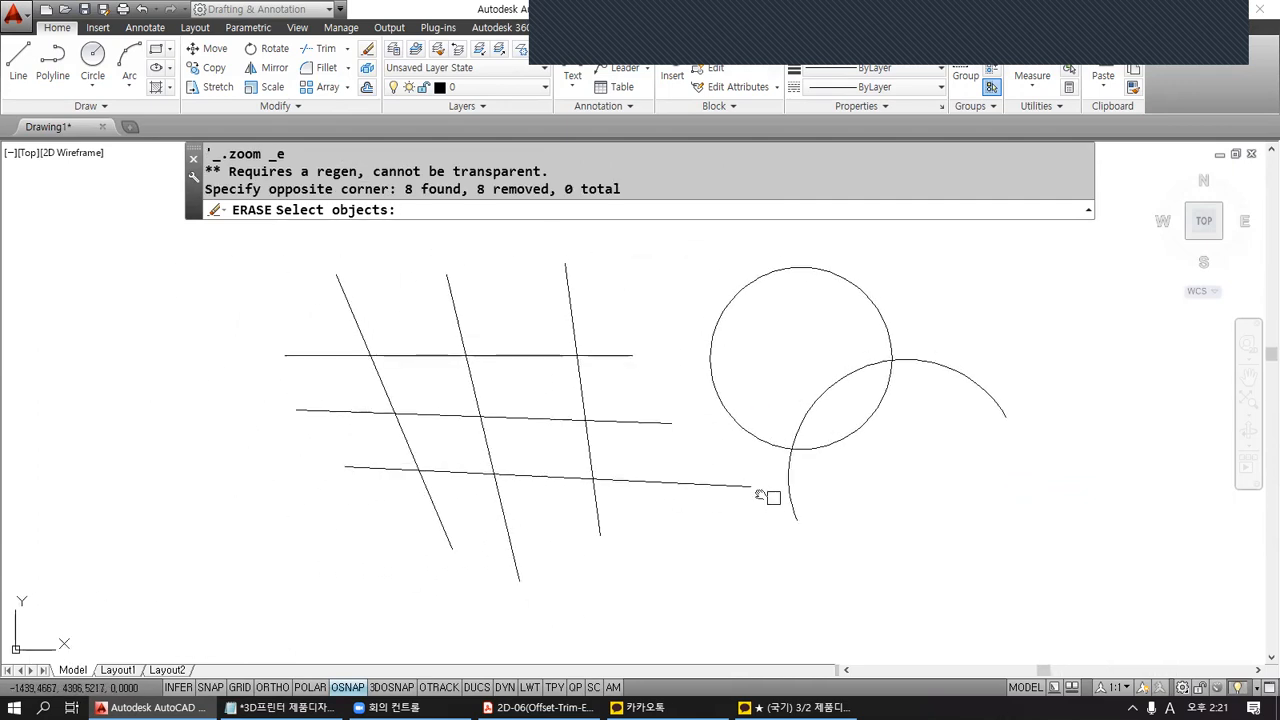
pyautogui.moveTo(766, 500); pyautogui.dragTo(725, 487, button='middle')
pyautogui.click(800, 467)
pyautogui.click(692, 398)
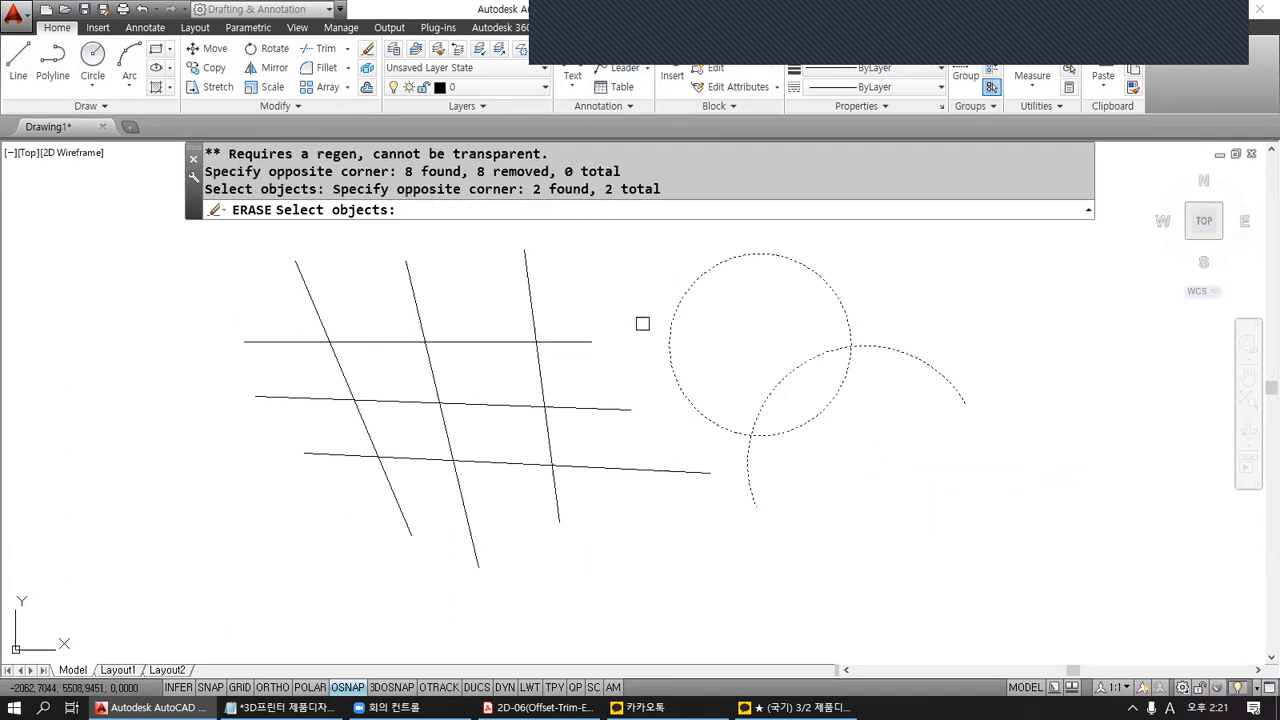
pyautogui.click(472, 230)
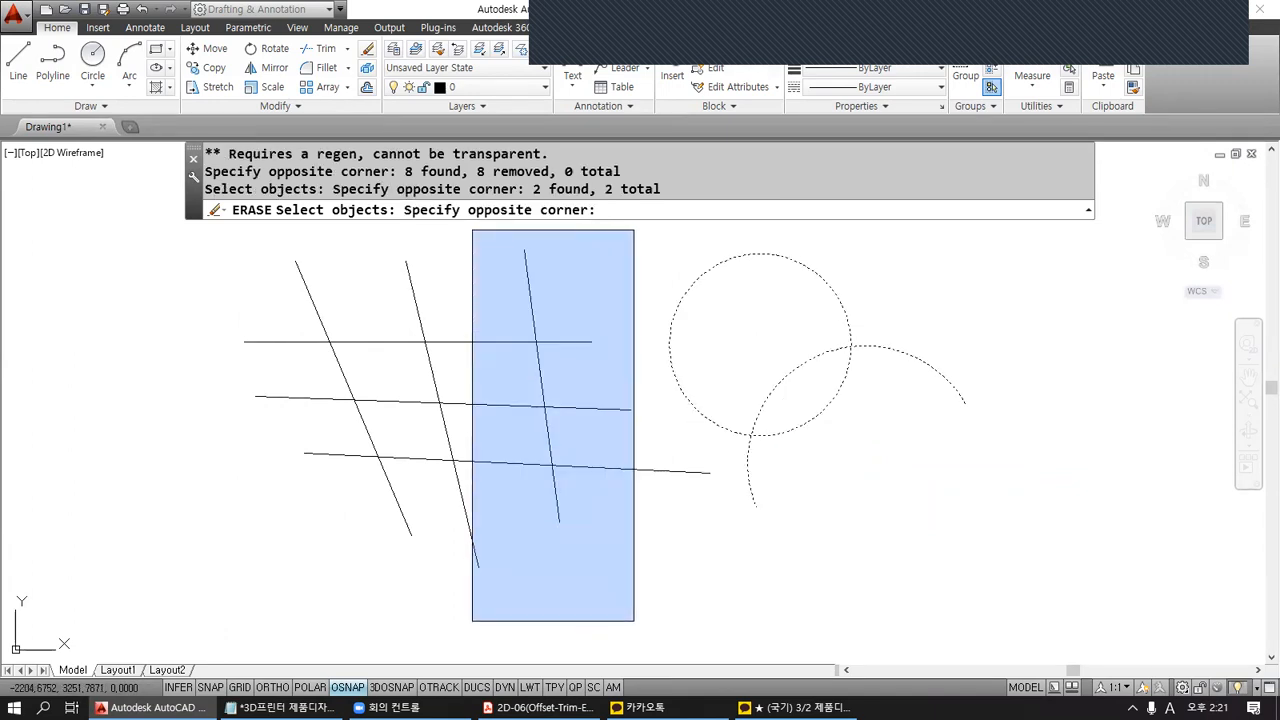
pyautogui.click(634, 621)
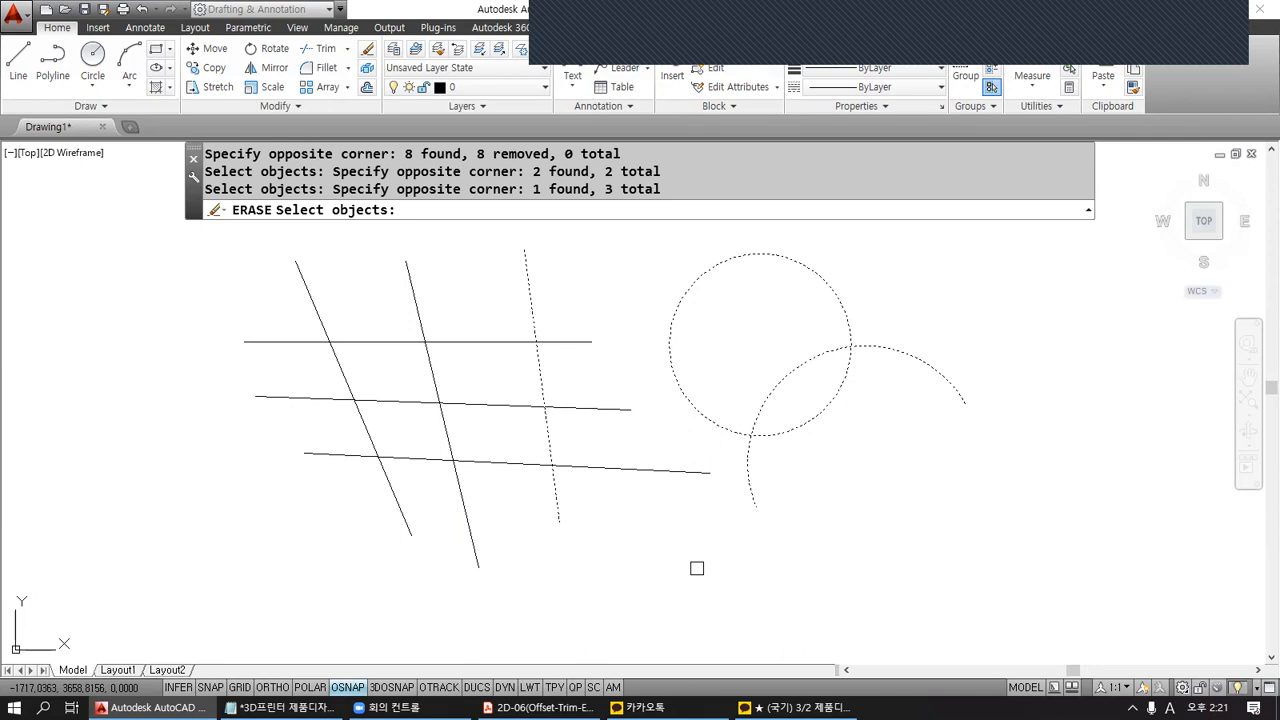
pyautogui.press('Escape')
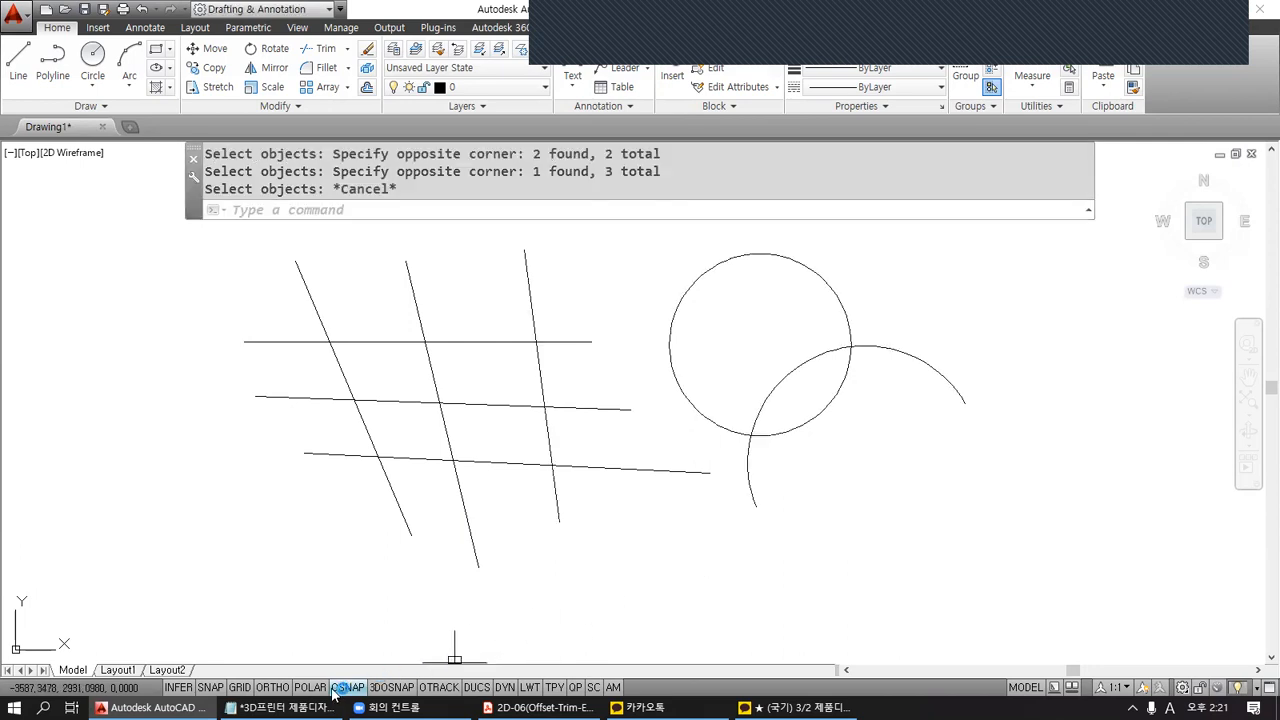
# Switch to the Notepad notes, complete the "W :" entry with "포함객체", and close the advertisement popup.
pyautogui.click(284, 707)
pyautogui.click(166, 442)
pyautogui.write('V')
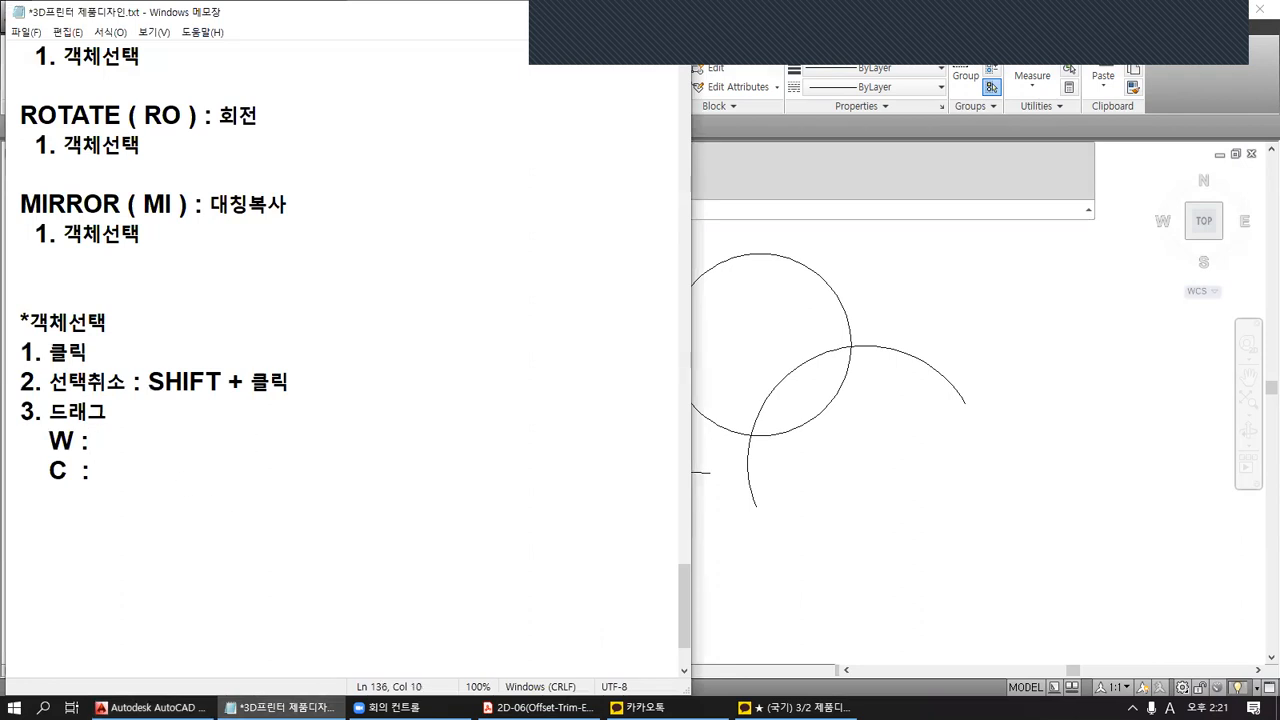
pyautogui.write('H')
pyautogui.press('BackSpace')
pyautogui.press('BackSpace')
pyautogui.press('Hangul')
pyautogui.write('ㅍㅗ함객체')
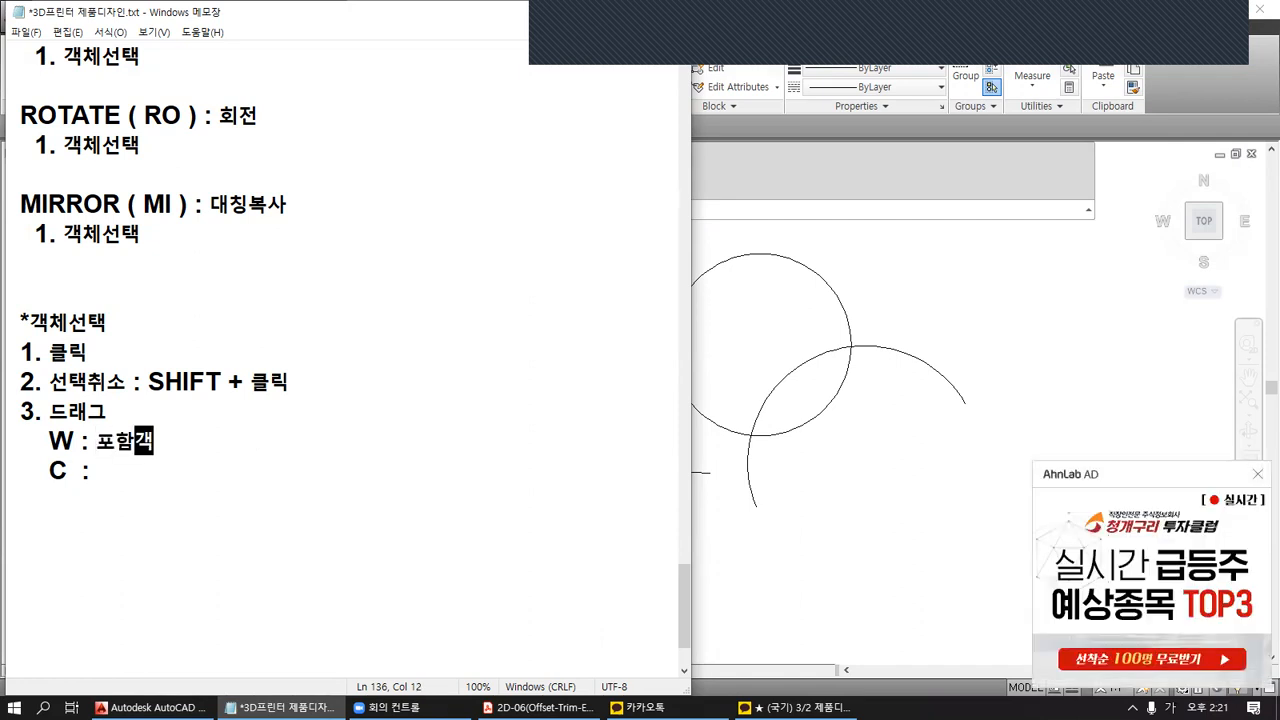
pyautogui.click(1257, 478)
# Complete the "C :" entry with "걸친객체", and mark up the object selection notes with a red loop and a downward arrow.
pyautogui.click(343, 517)
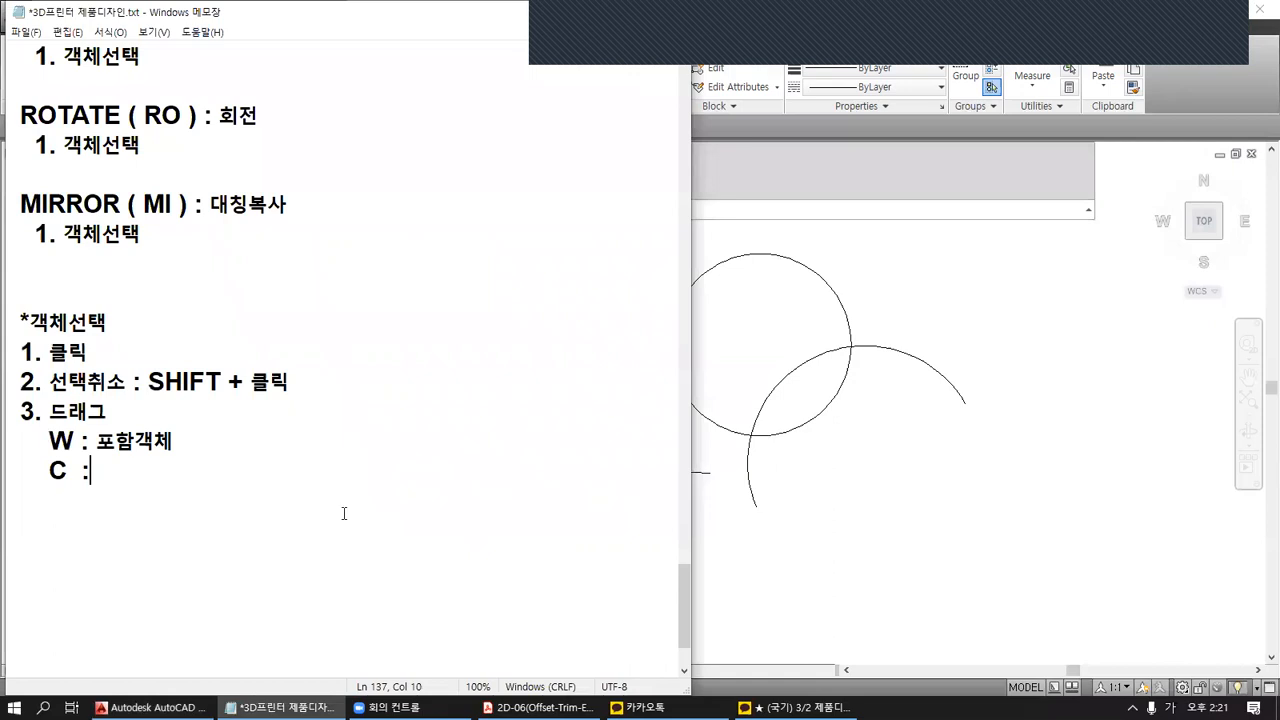
pyautogui.write('걸친객체')
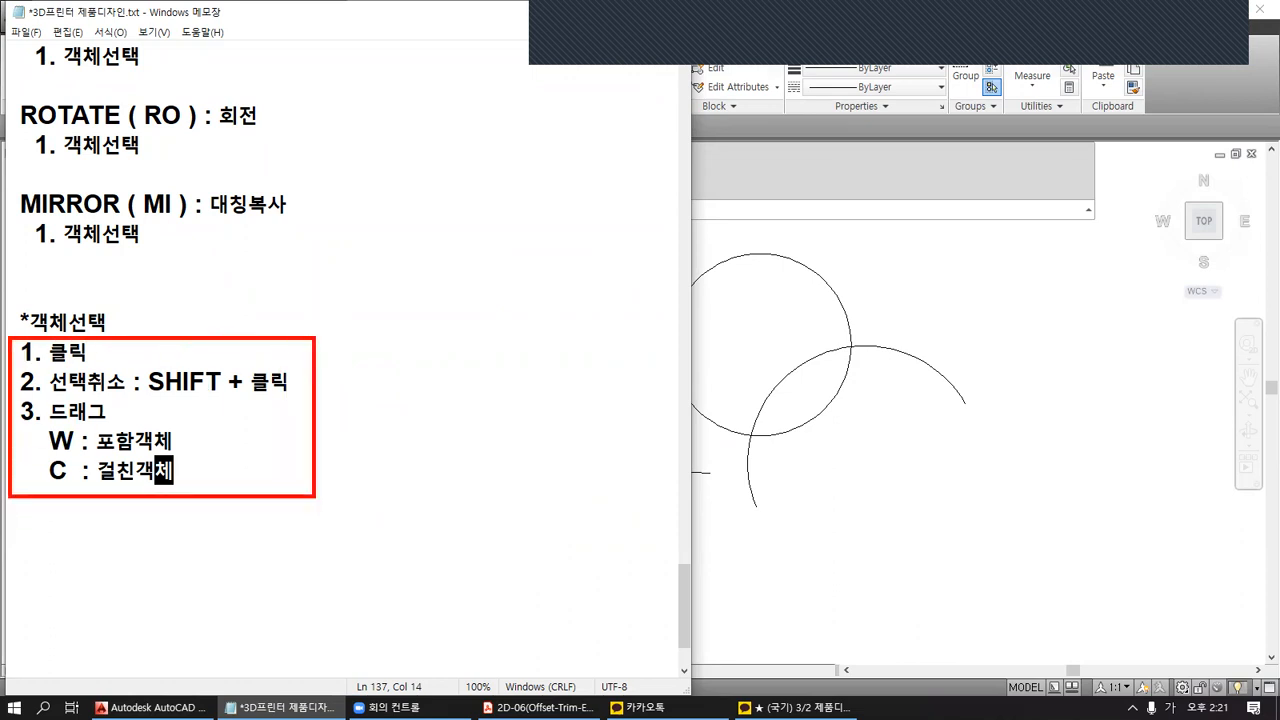
pyautogui.moveTo(245, 464)
pyautogui.mouseDown()
pyautogui.moveTo(138, 374)
pyautogui.moveTo(216, 356)
pyautogui.moveTo(225, 442)
pyautogui.mouseUp()
pyautogui.moveTo(20, 510)
pyautogui.mouseDown()
pyautogui.moveTo(19, 575)
pyautogui.moveTo(28, 554)
pyautogui.mouseUp()
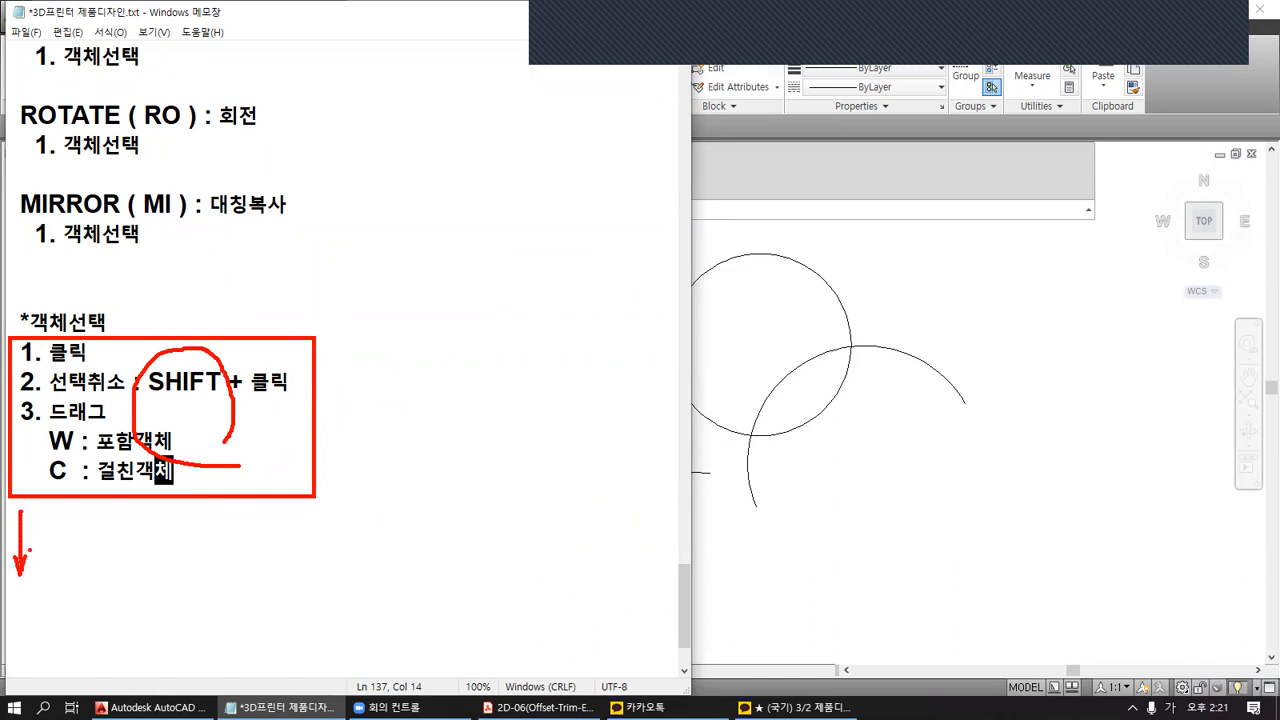
# Return from the notes to the AutoCAD drawing, start Erase, circle the pickbox example in red, and cancel the command.
pyautogui.press('Escape')
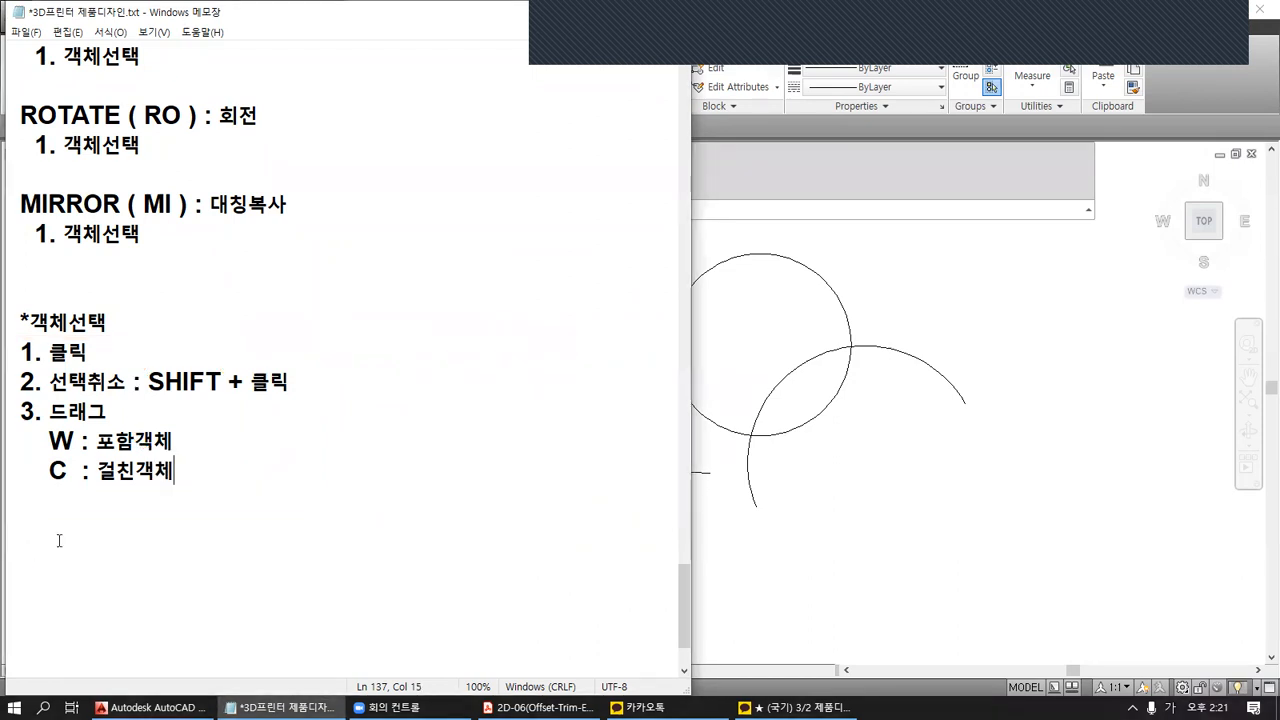
pyautogui.click(721, 538)
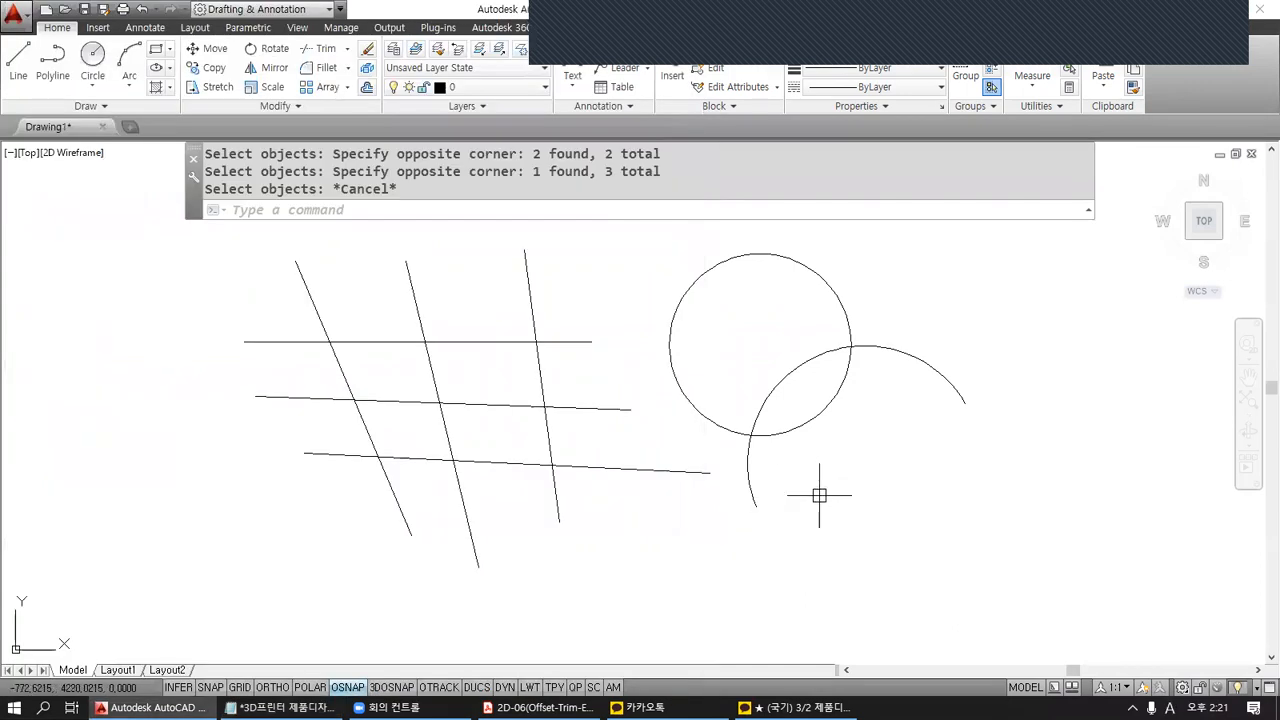
pyautogui.write('e')
pyautogui.press('Return')
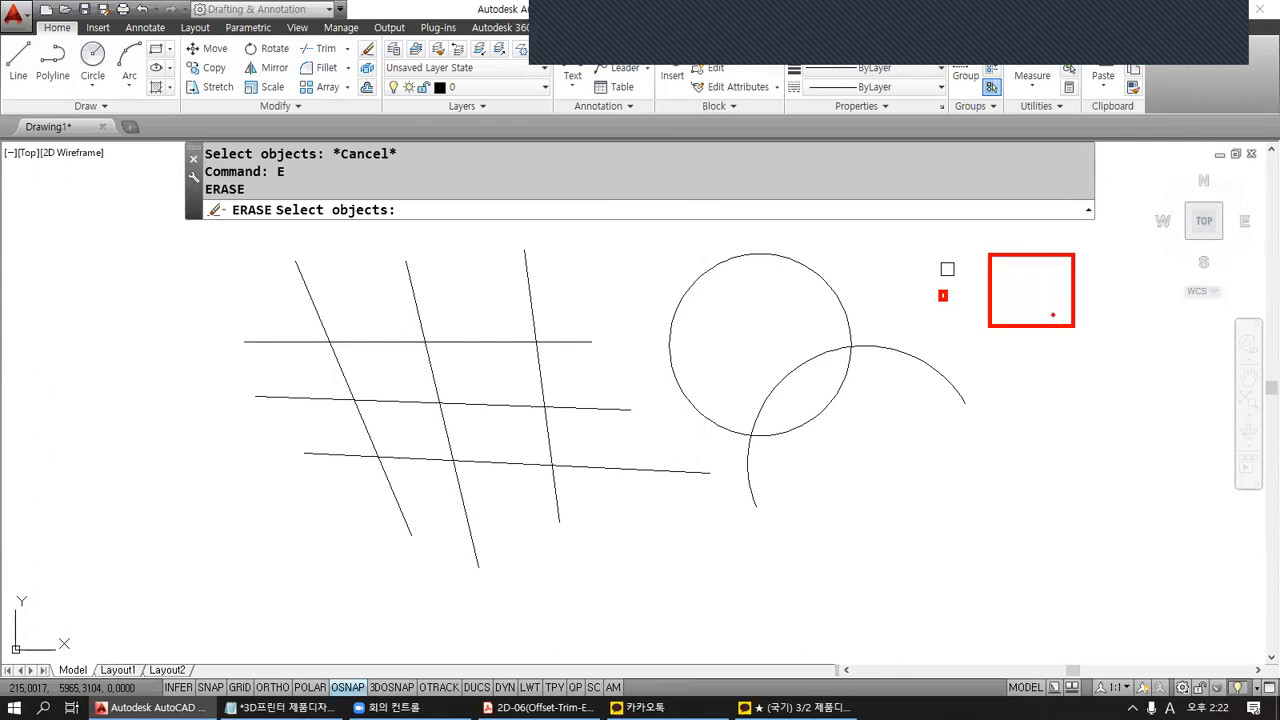
pyautogui.moveTo(970, 309)
pyautogui.mouseDown()
pyautogui.moveTo(932, 308)
pyautogui.moveTo(923, 246)
pyautogui.moveTo(964, 279)
pyautogui.moveTo(958, 302)
pyautogui.moveTo(990, 303)
pyautogui.moveTo(1045, 262)
pyautogui.moveTo(1006, 303)
pyautogui.mouseUp()
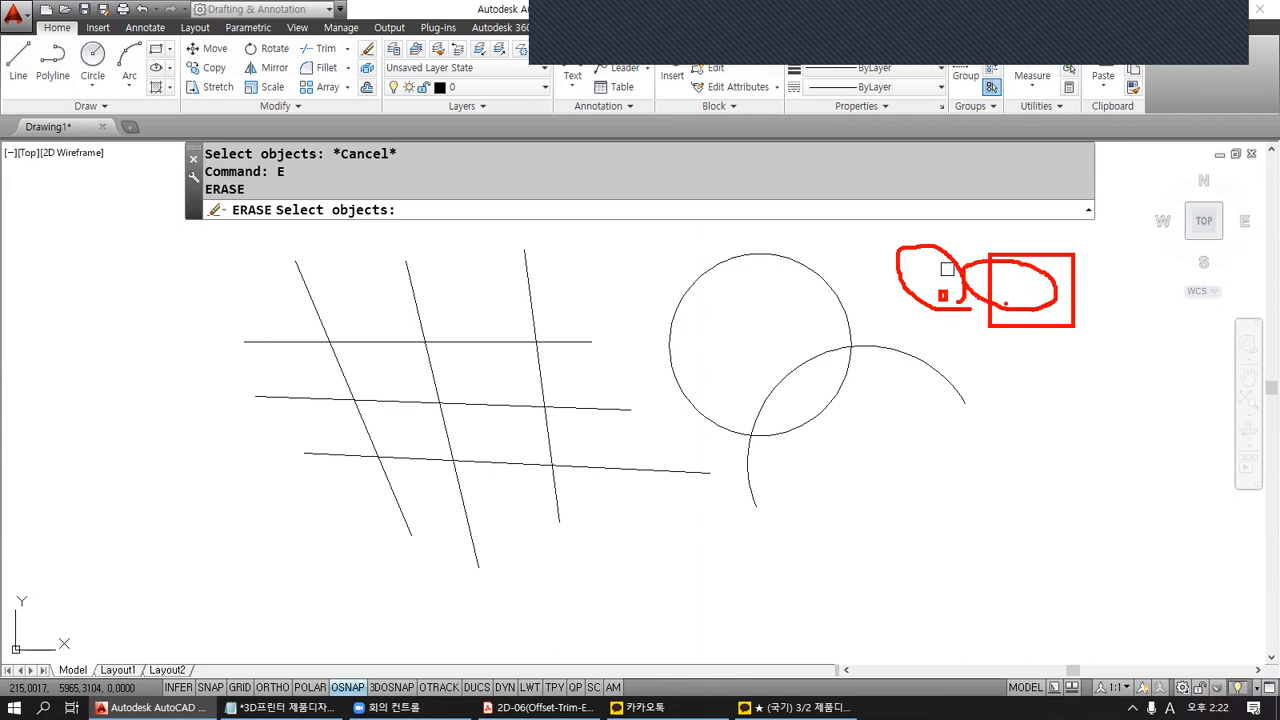
pyautogui.press('Escape')
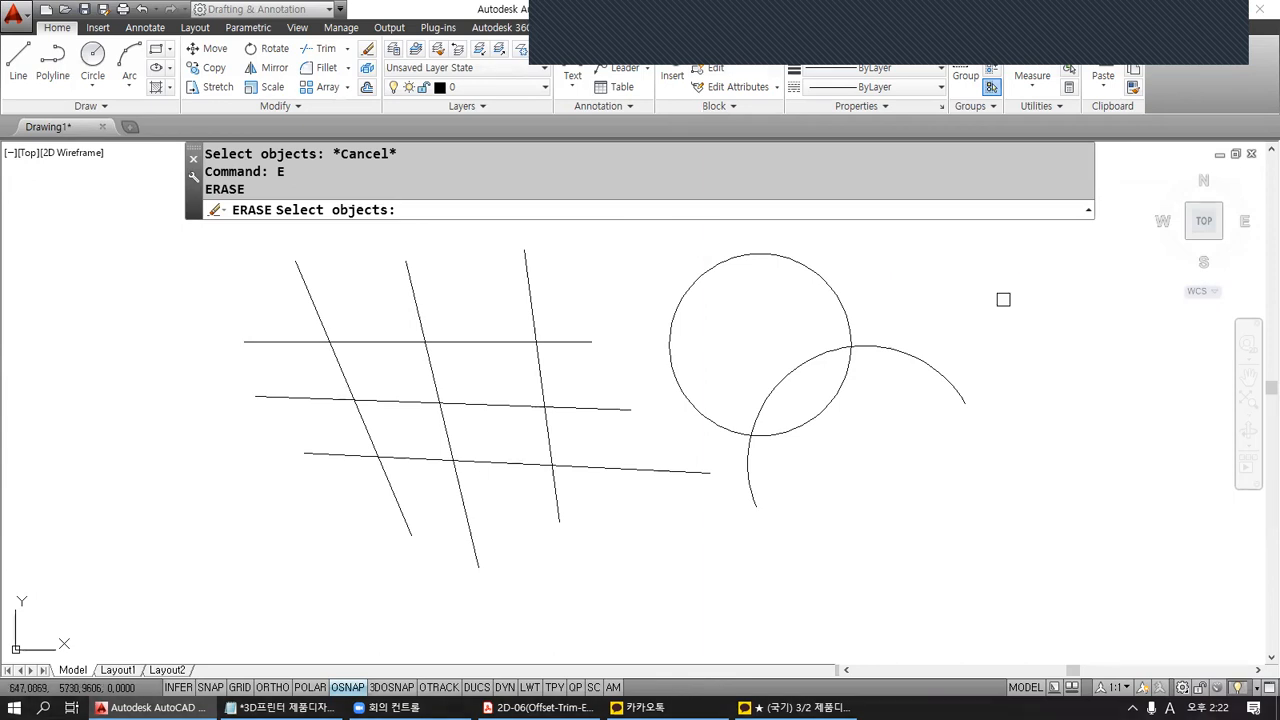
pyautogui.press('Escape')
pyautogui.press('Escape')
pyautogui.press('Escape')
pyautogui.press('Escape')
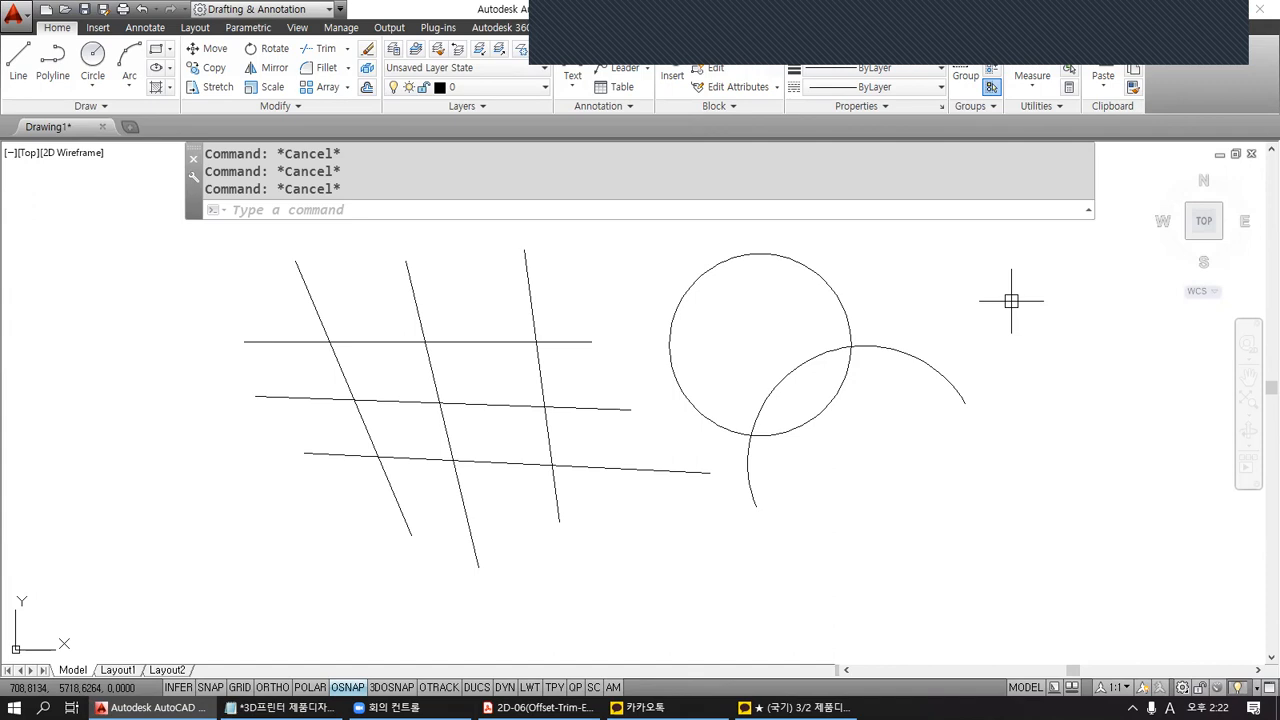
# Handwrite "op" with an Enter arrow in red by the command line, add a large red box, and open the Options dialog.
pyautogui.moveTo(258, 211)
pyautogui.mouseDown()
pyautogui.moveTo(240, 230)
pyautogui.moveTo(266, 215)
pyautogui.moveTo(256, 204)
pyautogui.mouseUp()
pyautogui.moveTo(288, 198)
pyautogui.mouseDown()
pyautogui.moveTo(288, 265)
pyautogui.moveTo(313, 226)
pyautogui.moveTo(290, 232)
pyautogui.mouseUp()
pyautogui.moveTo(351, 201)
pyautogui.mouseDown()
pyautogui.moveTo(339, 217)
pyautogui.moveTo(354, 238)
pyautogui.moveTo(375, 222)
pyautogui.moveTo(376, 189)
pyautogui.moveTo(610, 430)
pyautogui.moveTo(1088, 676)
pyautogui.moveTo(1118, 676)
pyautogui.mouseUp()
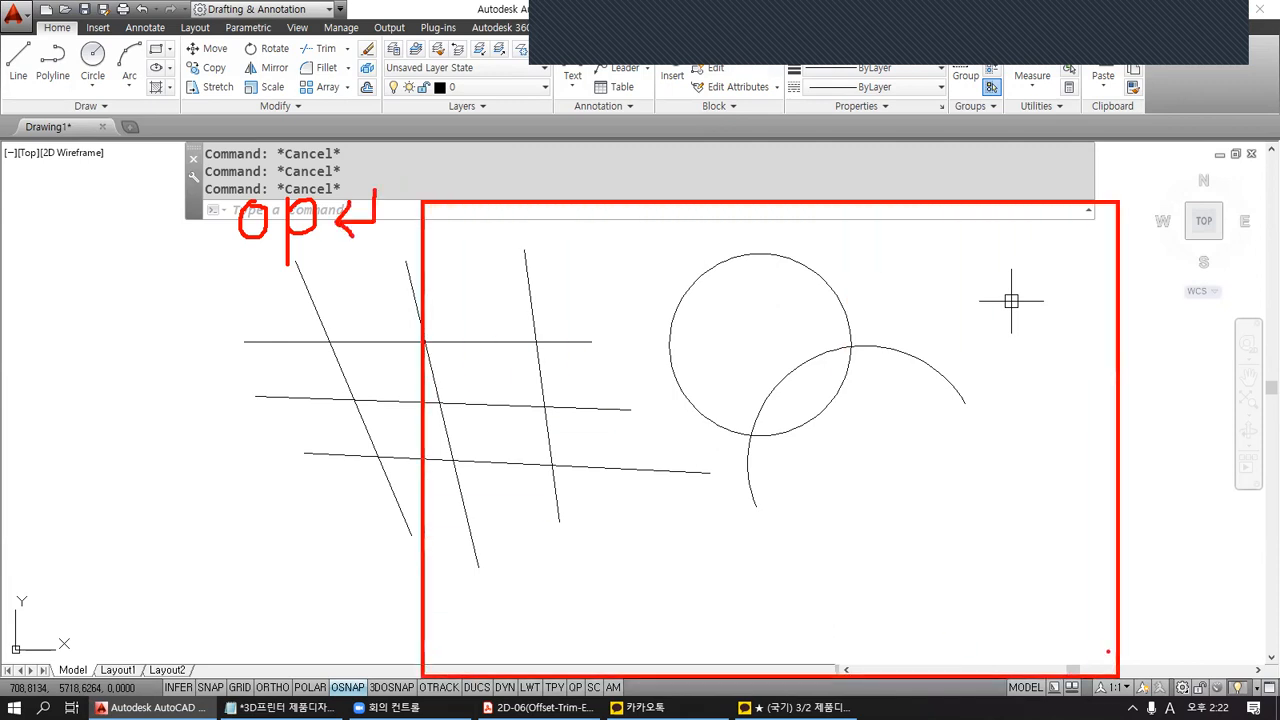
pyautogui.press('Escape')
pyautogui.write('OP')
pyautogui.press('Escape')
pyautogui.write('OP')
pyautogui.press('Return')
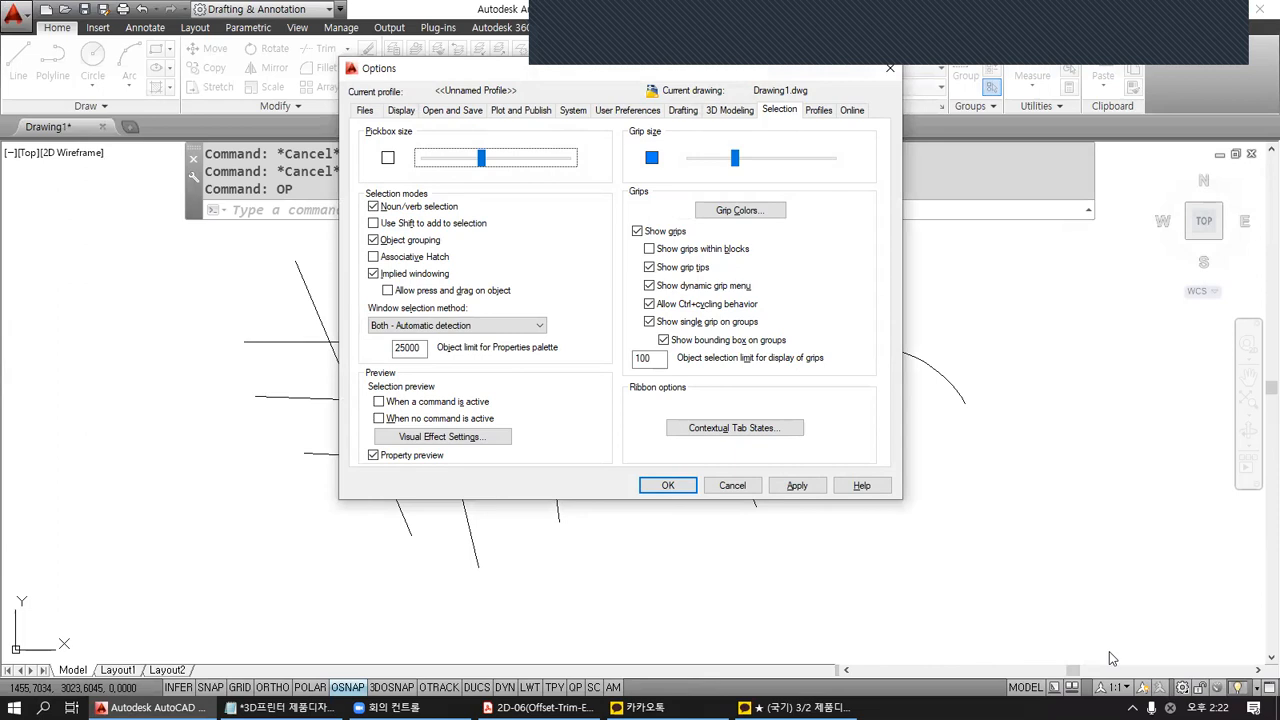
# Look through the Options pages from Files and Display to Drafting and 3D Modeling.
pyautogui.click(368, 111)
pyautogui.click(402, 112)
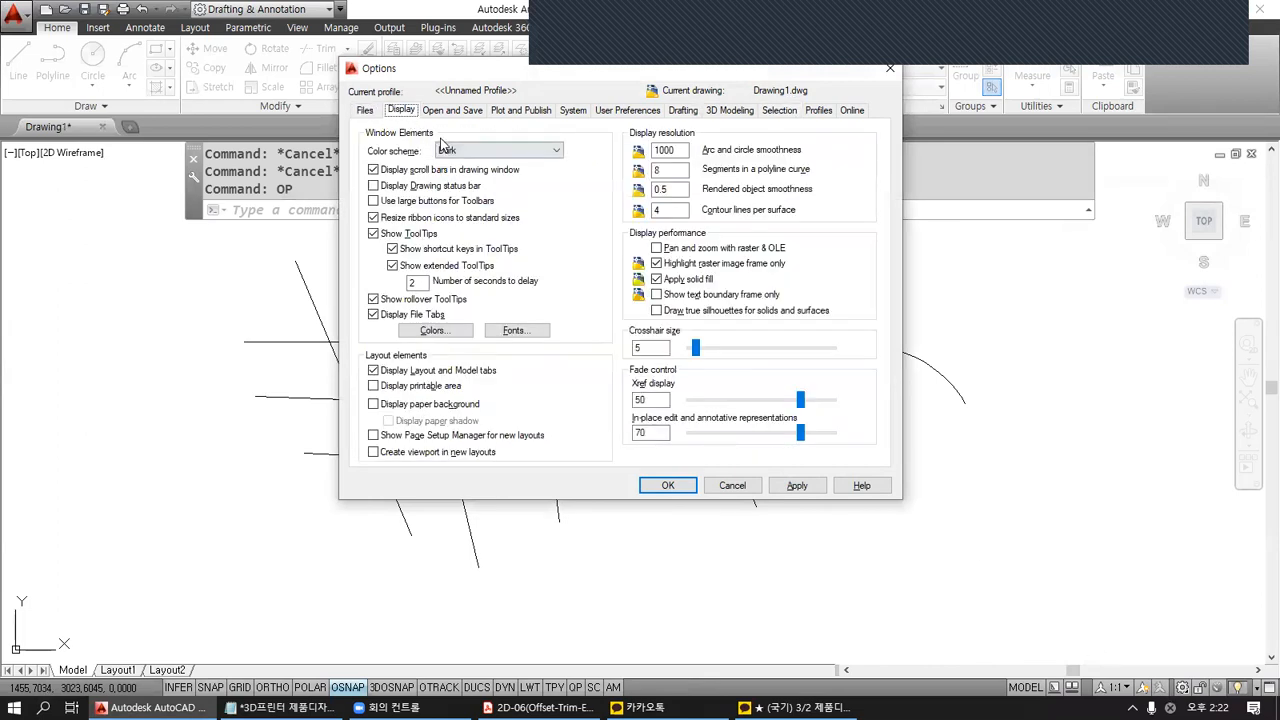
pyautogui.click(454, 111)
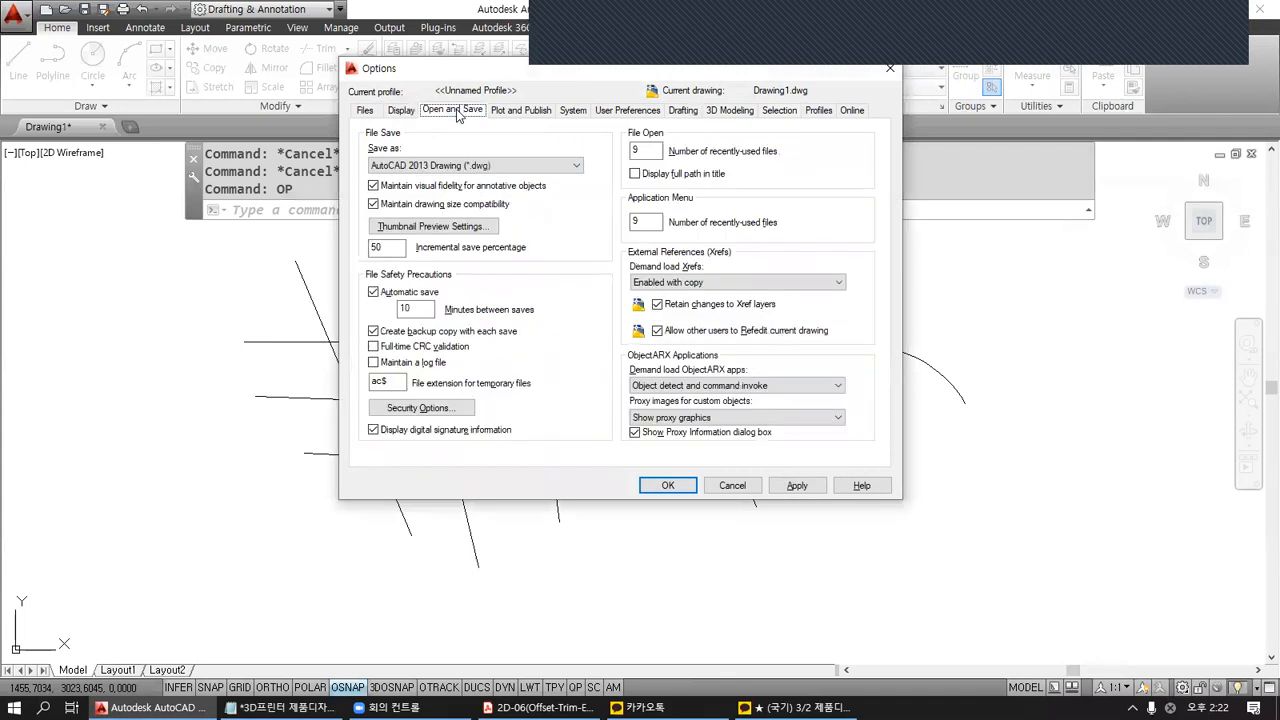
pyautogui.click(519, 111)
pyautogui.click(576, 111)
pyautogui.click(629, 113)
pyautogui.click(683, 111)
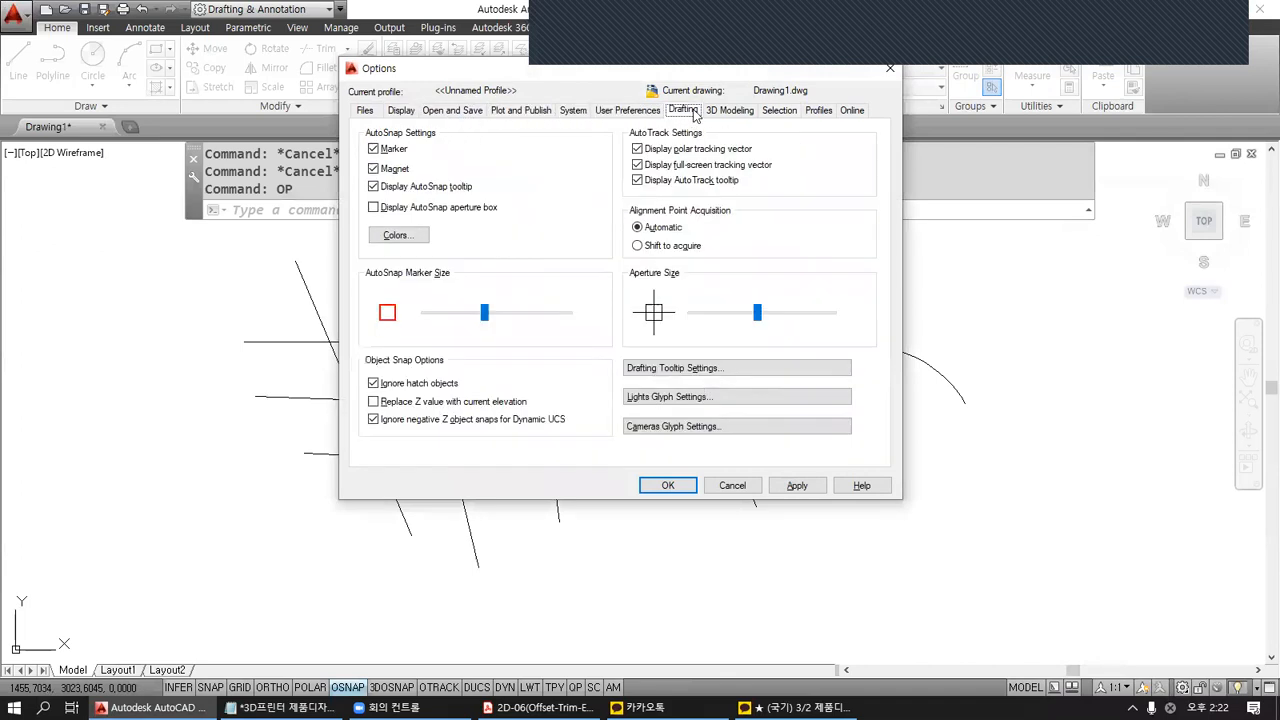
pyautogui.click(721, 111)
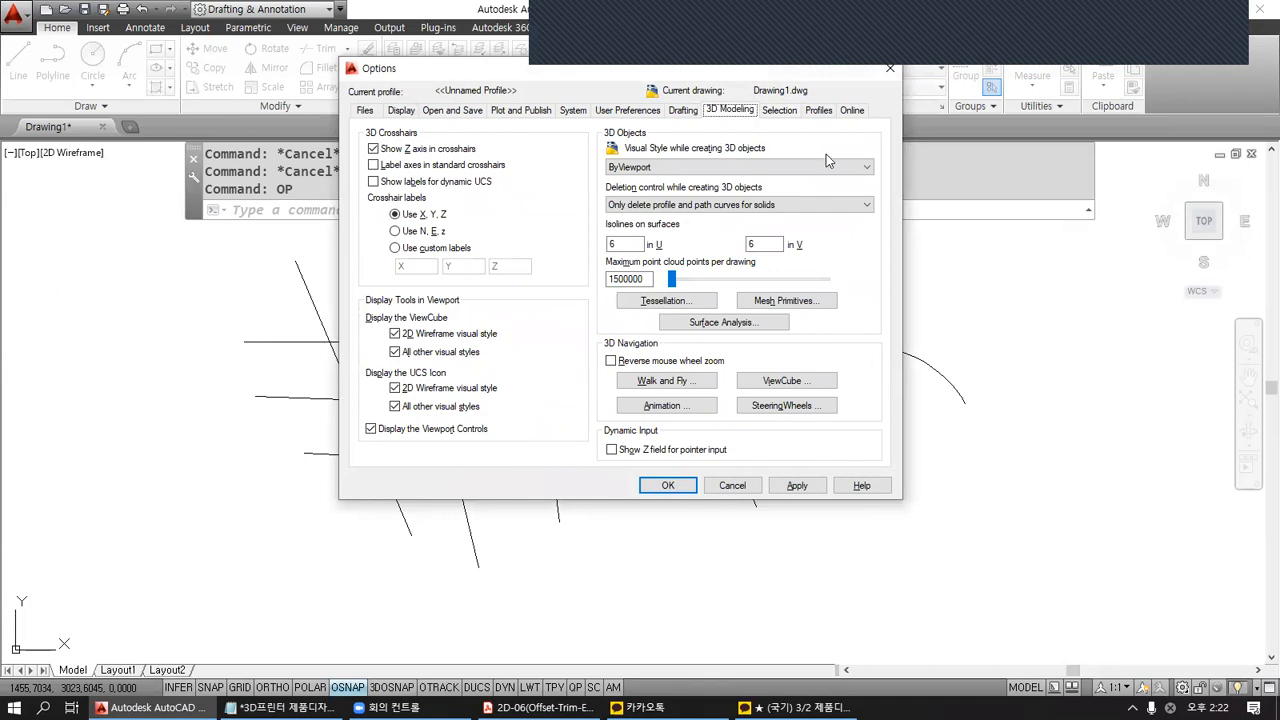
# Mark up the Selection options in red and increase the pickbox size slightly.
pyautogui.click(782, 113)
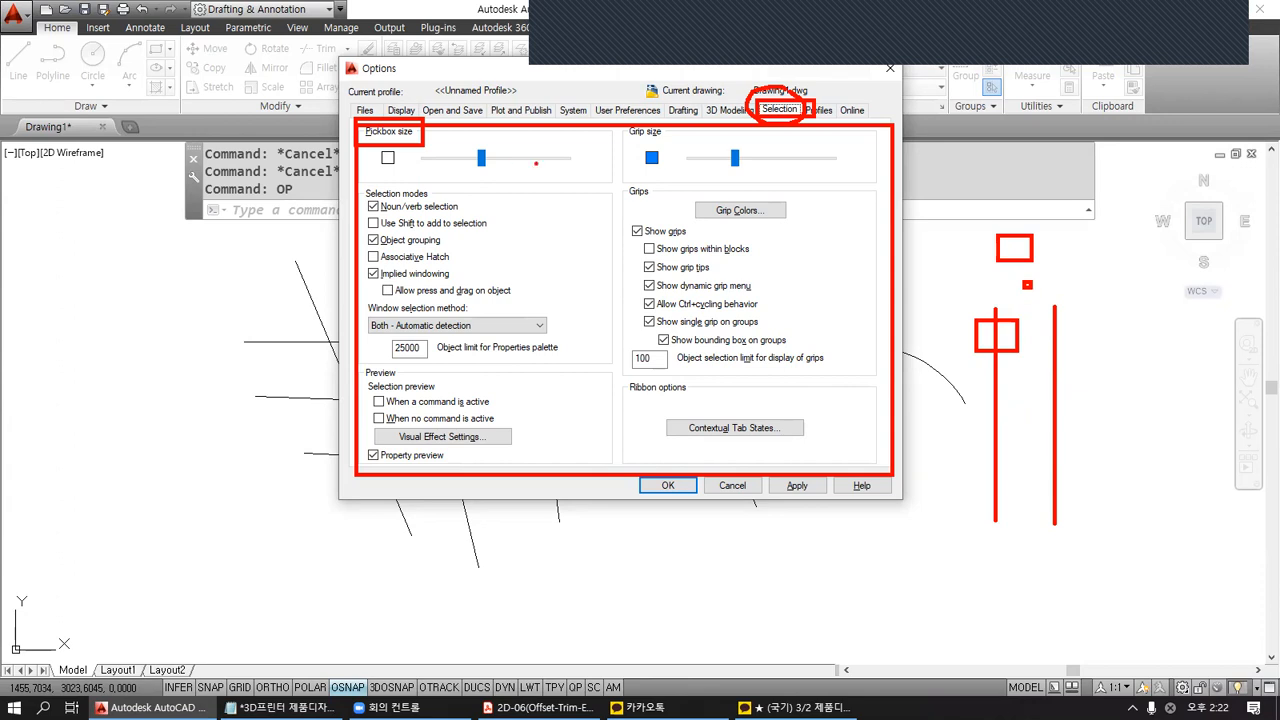
pyautogui.moveTo(494, 148); pyautogui.dragTo(493, 174)
pyautogui.click(499, 174)
pyautogui.press('Escape')
pyautogui.moveTo(482, 161)
pyautogui.mouseDown()
pyautogui.moveTo(431, 161)
pyautogui.moveTo(546, 163)
pyautogui.moveTo(435, 161)
pyautogui.moveTo(539, 161)
pyautogui.moveTo(490, 168)
pyautogui.mouseUp()
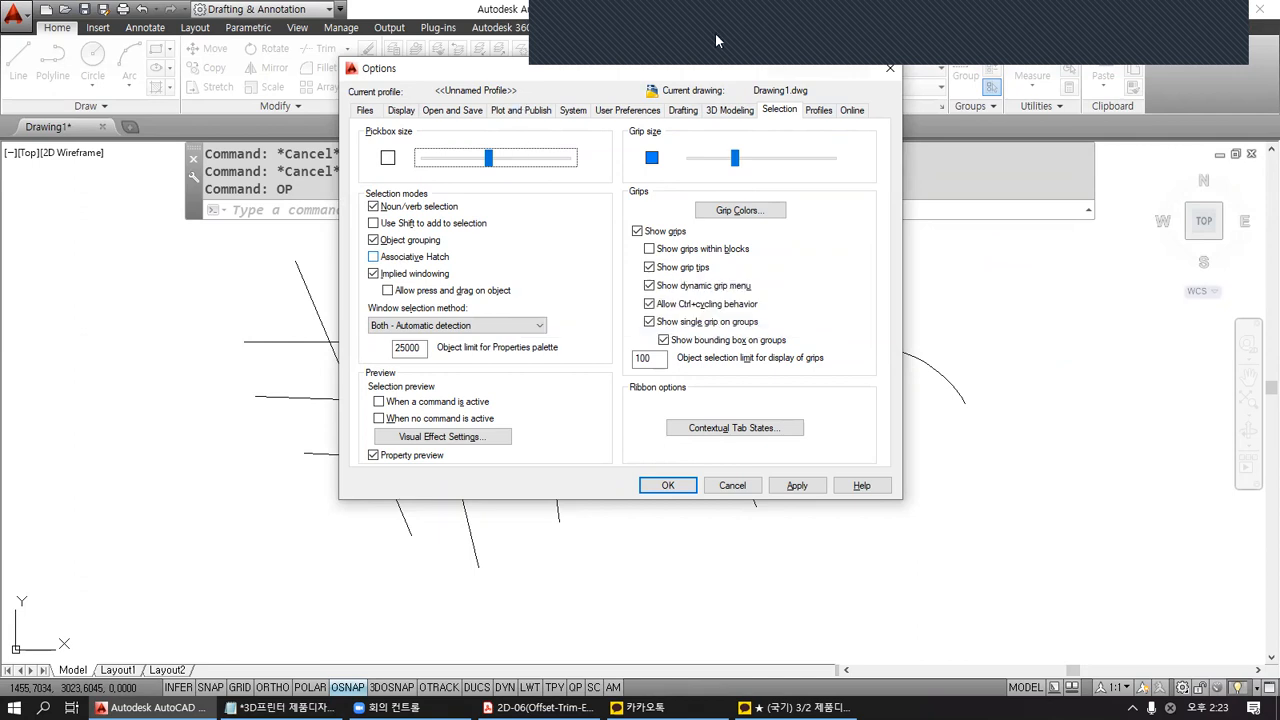
# Mark the route from Options to Selection in red, and box Pickbox size and the first two selection modes.
pyautogui.moveTo(755, 99)
pyautogui.mouseDown()
pyautogui.moveTo(760, 128)
pyautogui.moveTo(804, 120)
pyautogui.mouseUp()
pyautogui.moveTo(357, 62); pyautogui.dragTo(743, 120)
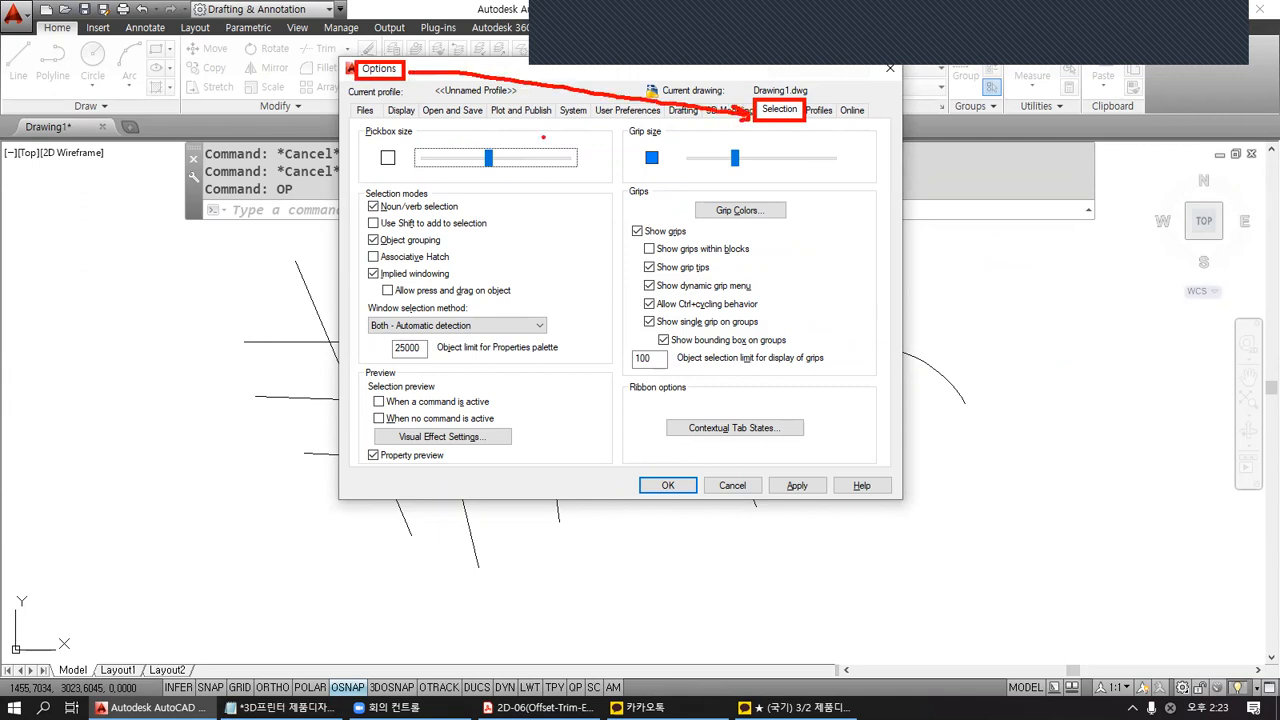
pyautogui.moveTo(362, 120); pyautogui.dragTo(498, 170)
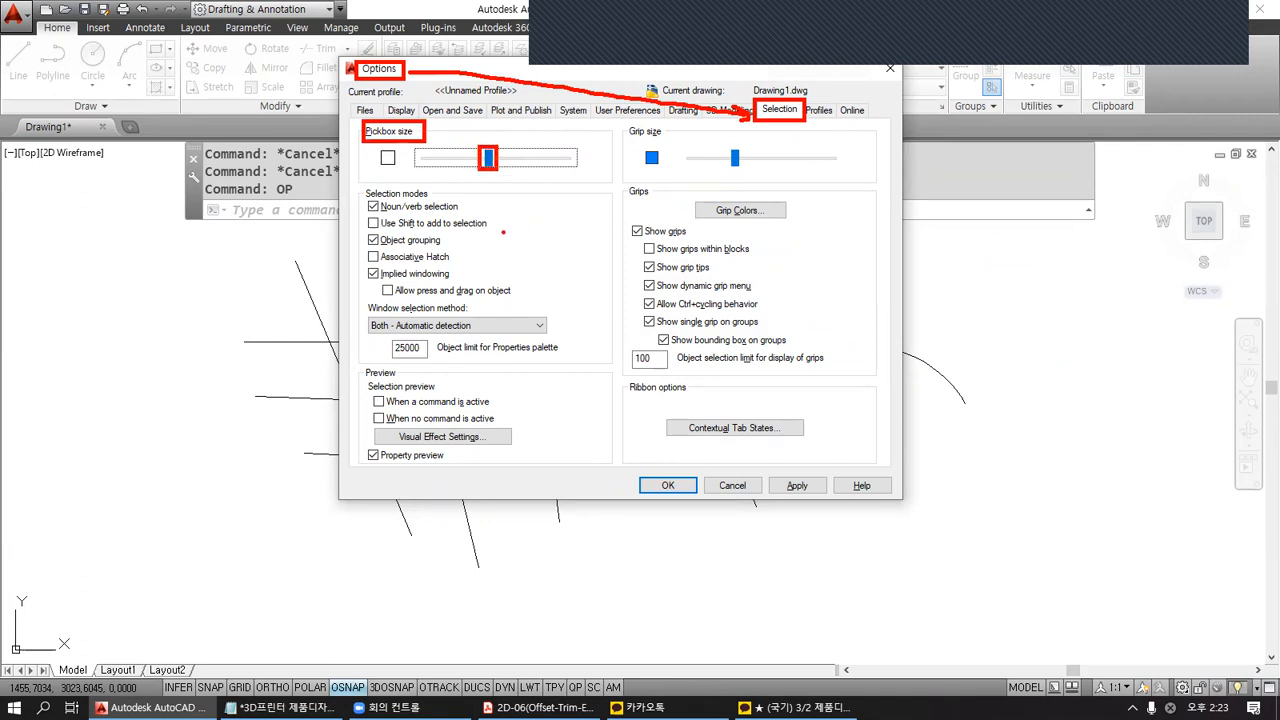
pyautogui.moveTo(358, 187); pyautogui.dragTo(446, 200)
pyautogui.moveTo(358, 196)
pyautogui.mouseDown()
pyautogui.moveTo(416, 230)
pyautogui.moveTo(488, 230)
pyautogui.mouseUp()
pyautogui.press('Escape')
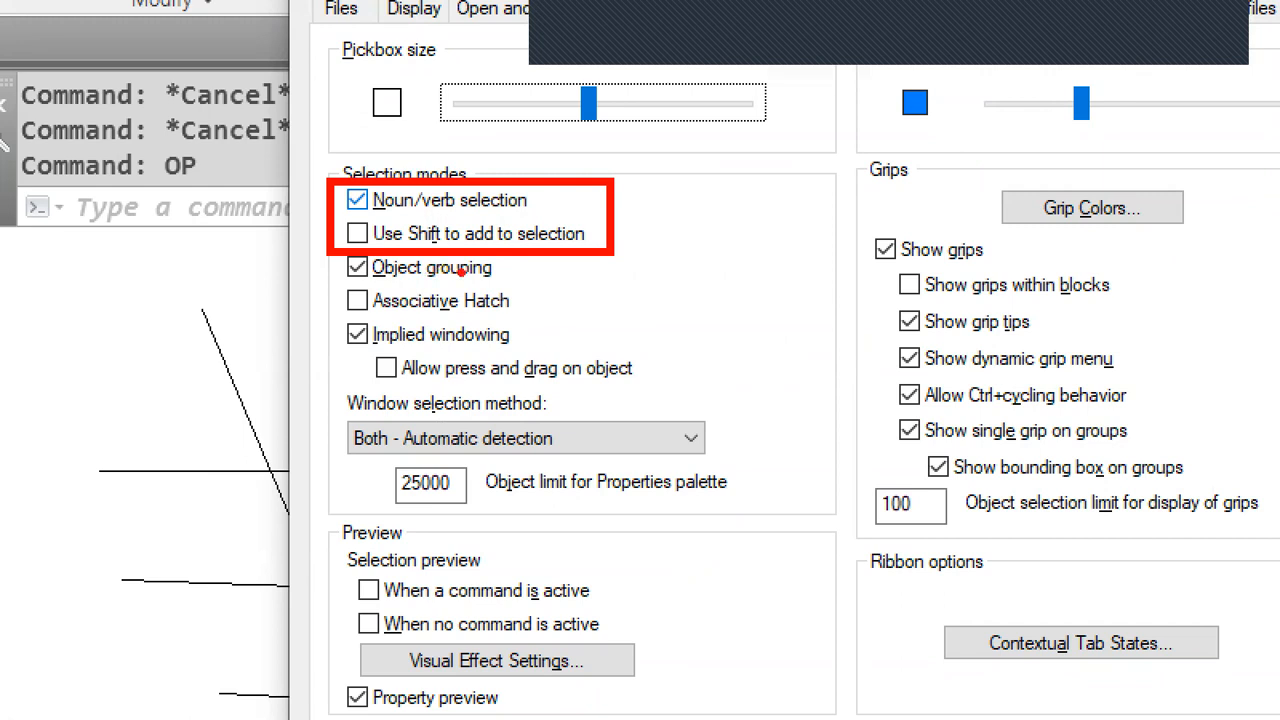
# Turn off Noun/verb selection in the selection modes and accept the options.
pyautogui.moveTo(345, 186)
pyautogui.mouseDown()
pyautogui.moveTo(355, 200)
pyautogui.moveTo(387, 156)
pyautogui.mouseUp()
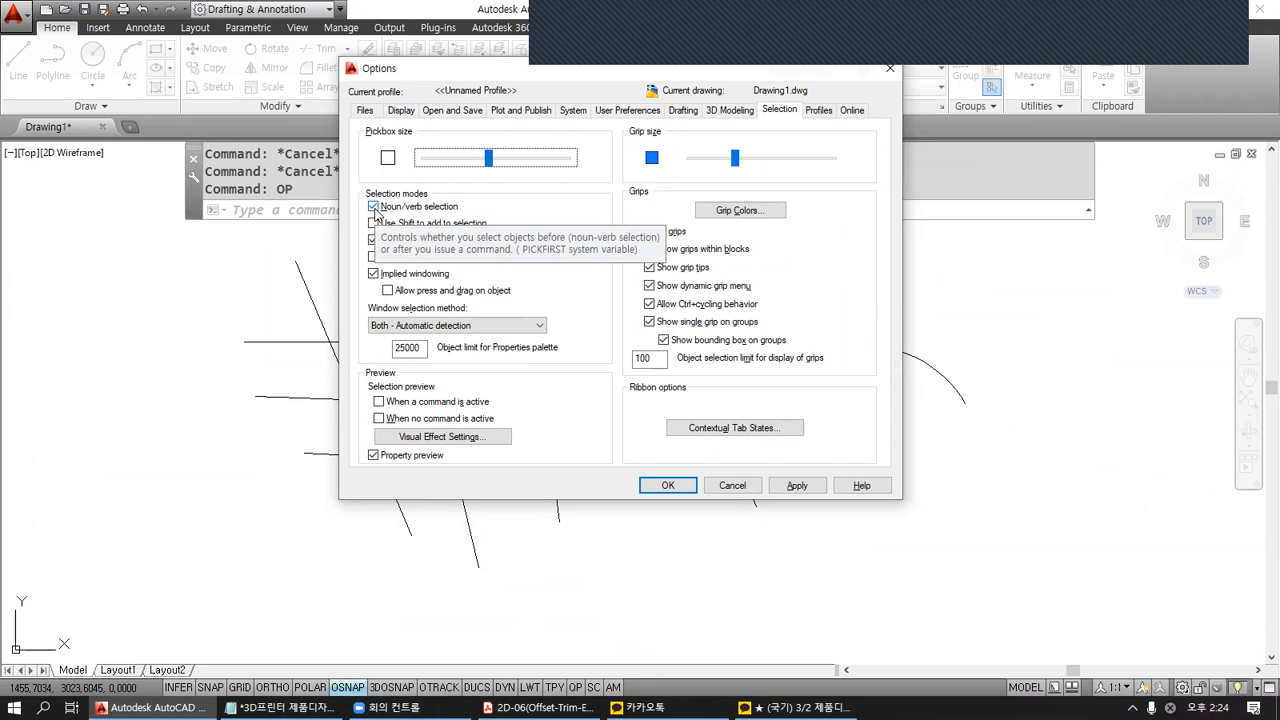
pyautogui.click(375, 207)
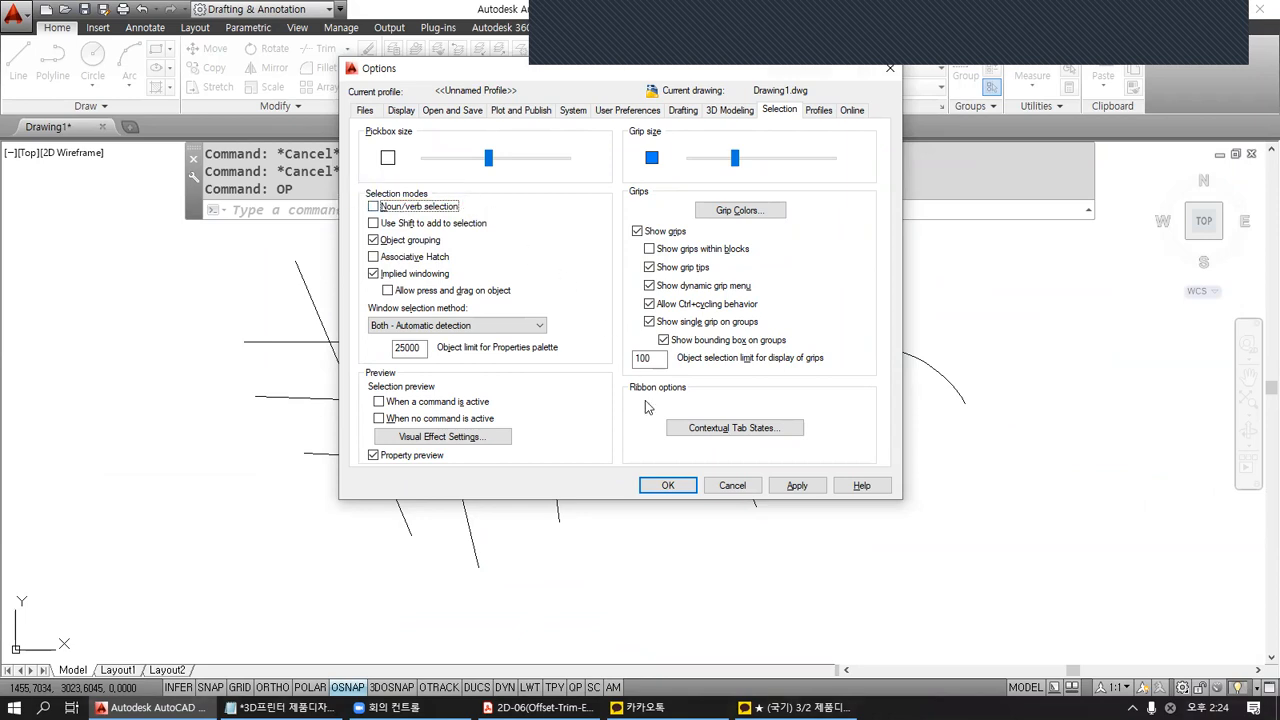
pyautogui.click(665, 486)
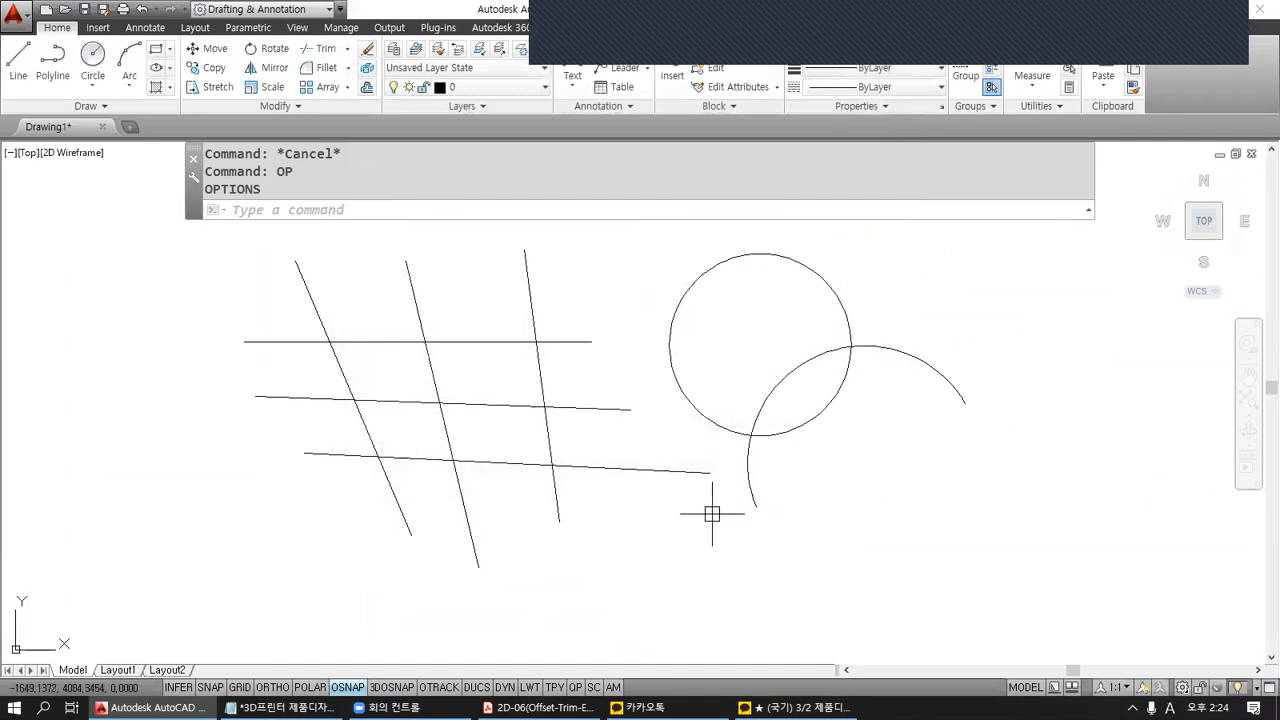
# Select the arc, try to change its color, and mark the Properties settings with a red box and an arrow to the arc.
pyautogui.moveTo(917, 480); pyautogui.dragTo(794, 457, button='middle')
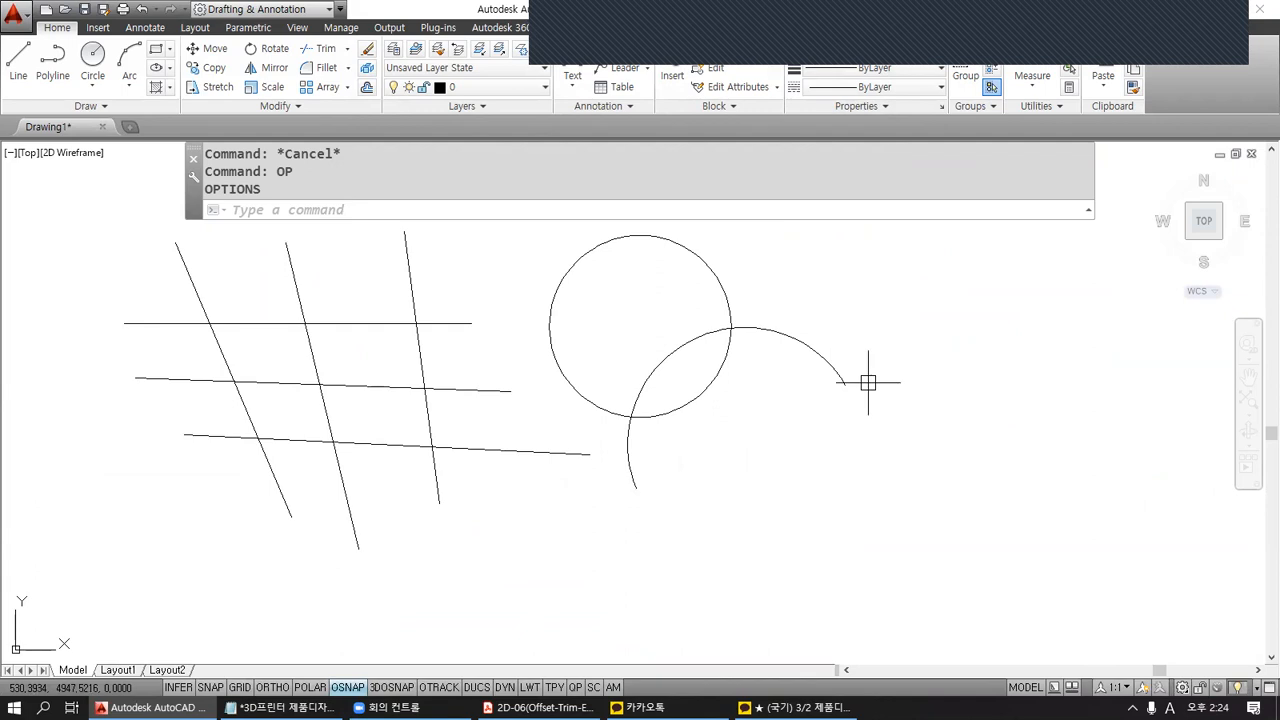
pyautogui.click(826, 362)
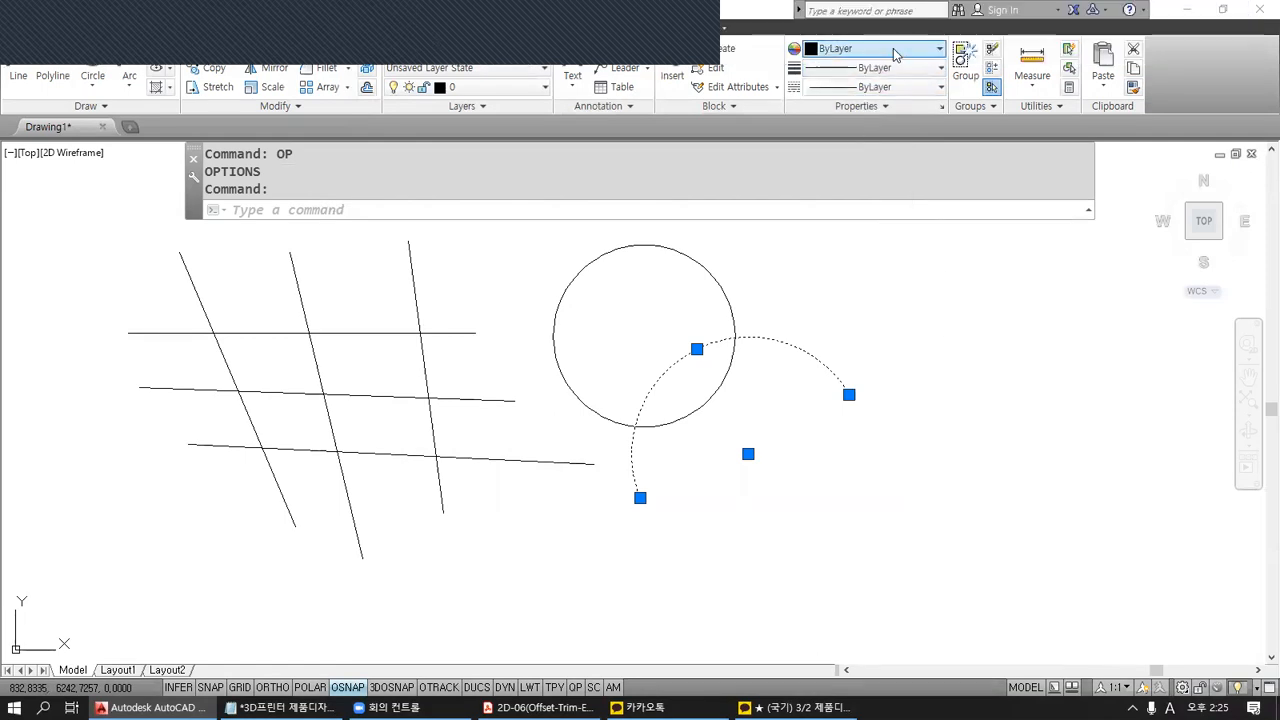
pyautogui.click(883, 53)
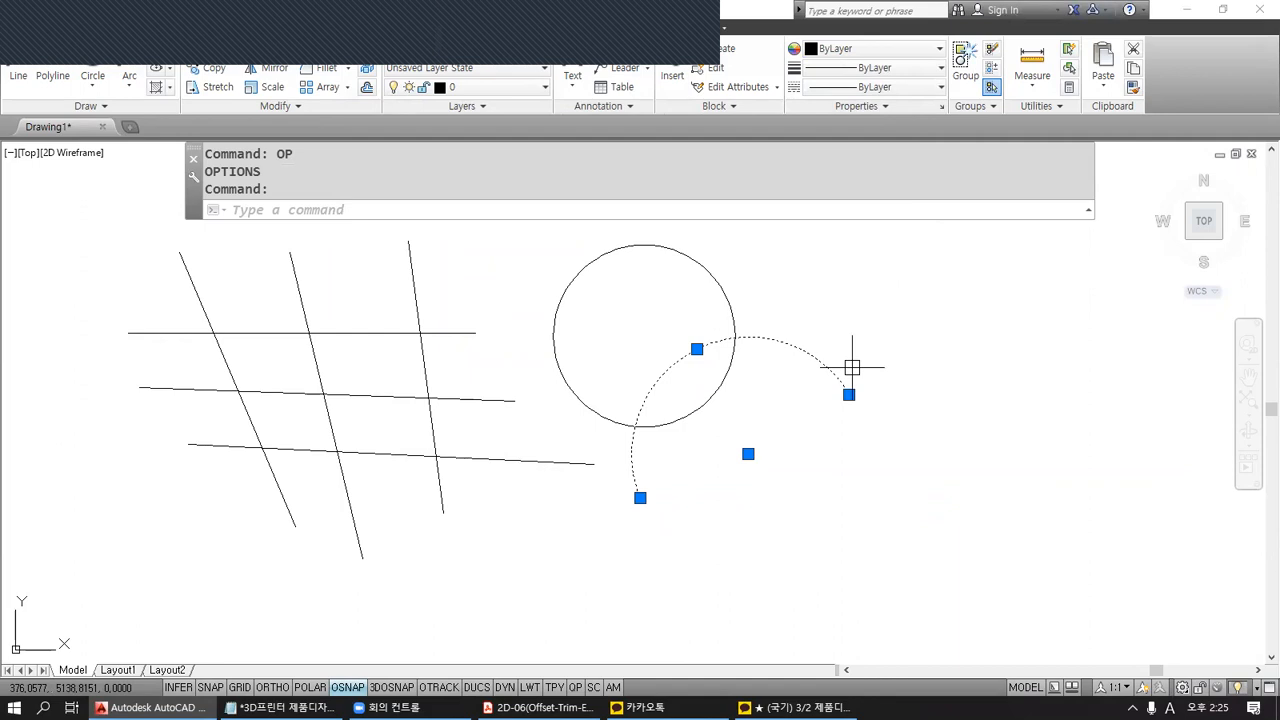
pyautogui.hotkey('ctrl', '2')
pyautogui.moveTo(775, 35)
pyautogui.keyDown('ctrl'); pyautogui.mouseDown()
pyautogui.moveTo(839, 97)
pyautogui.moveTo(974, 120)
pyautogui.moveTo(964, 115)
pyautogui.mouseUp(); pyautogui.keyUp('ctrl')
pyautogui.moveTo(878, 124)
pyautogui.mouseDown()
pyautogui.moveTo(857, 225)
pyautogui.moveTo(779, 357)
pyautogui.moveTo(790, 320)
pyautogui.moveTo(826, 335)
pyautogui.moveTo(784, 346)
pyautogui.mouseUp()
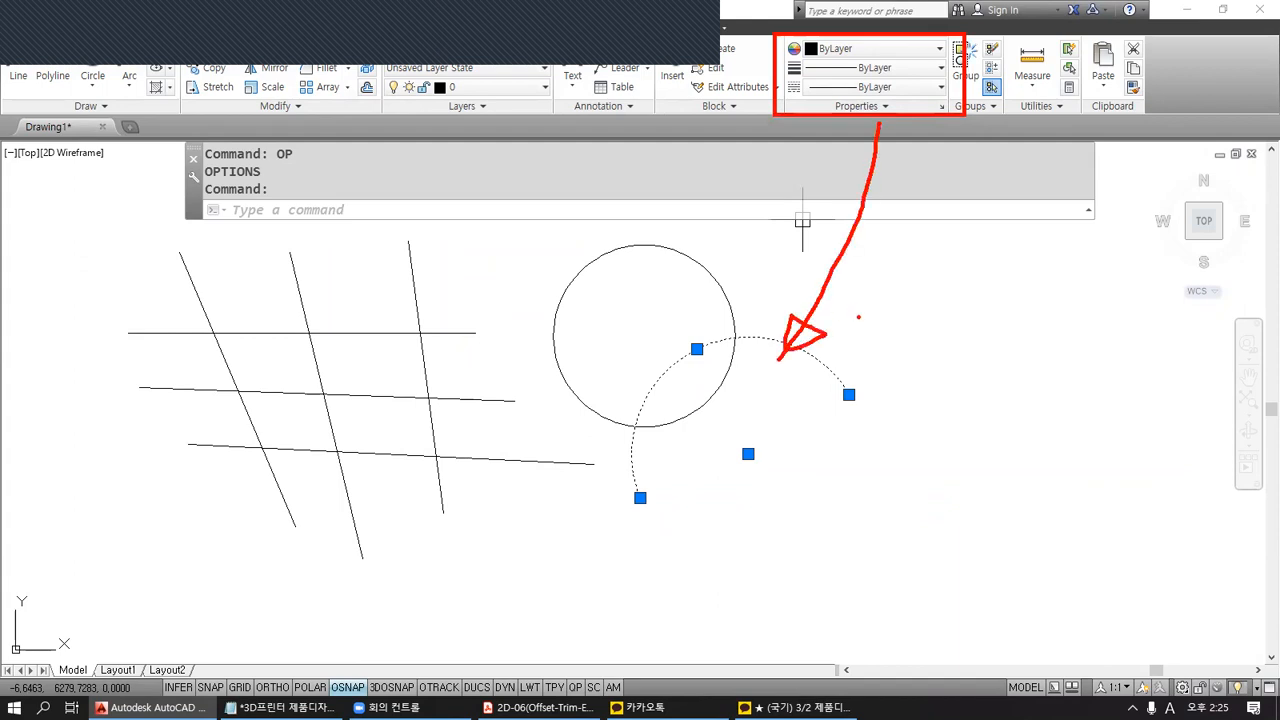
pyautogui.press('Escape')
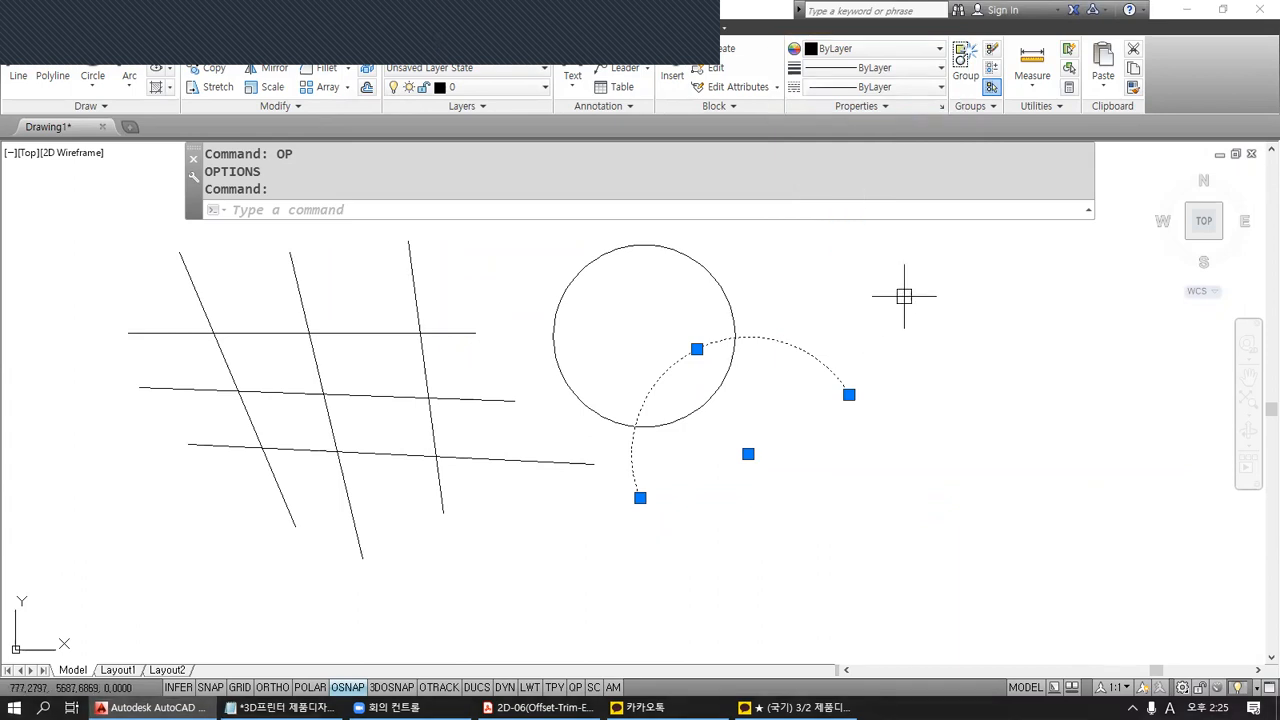
# Try once more to change the selected arc's color, and clear the selection.
pyautogui.click(874, 51)
pyautogui.press('Escape')
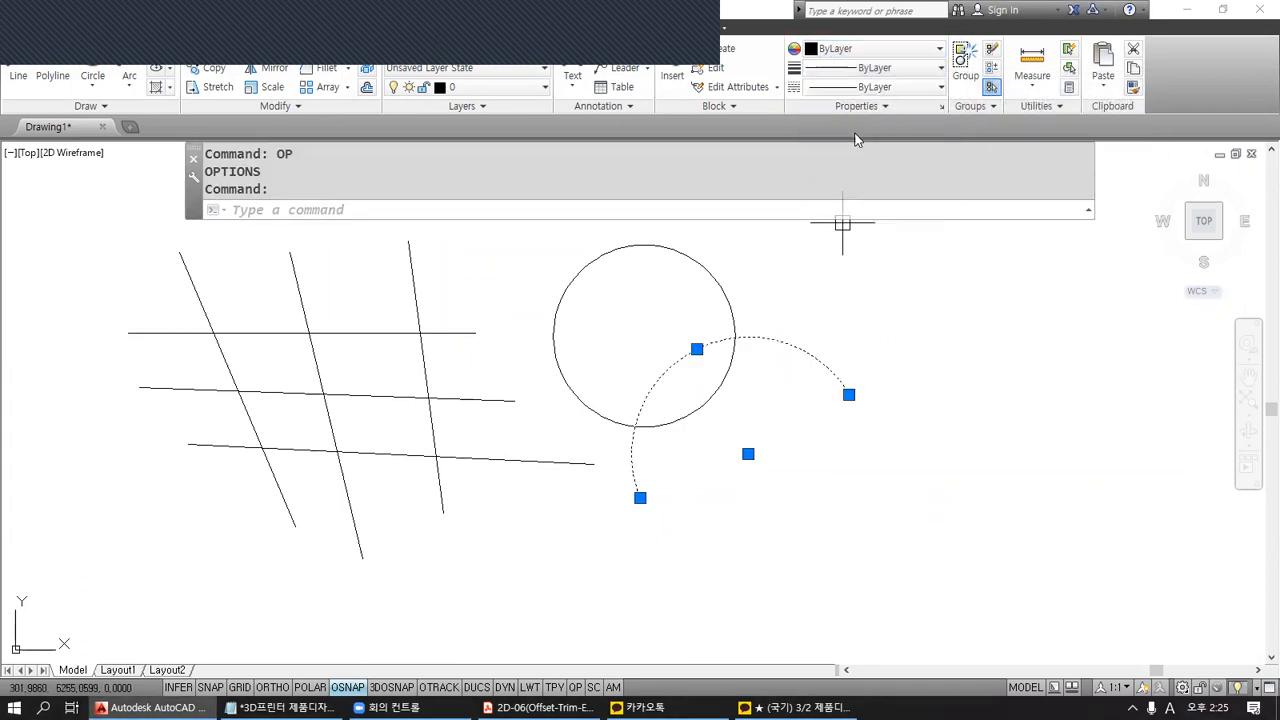
pyautogui.press('Escape')
pyautogui.press('Escape')
pyautogui.press('Escape')
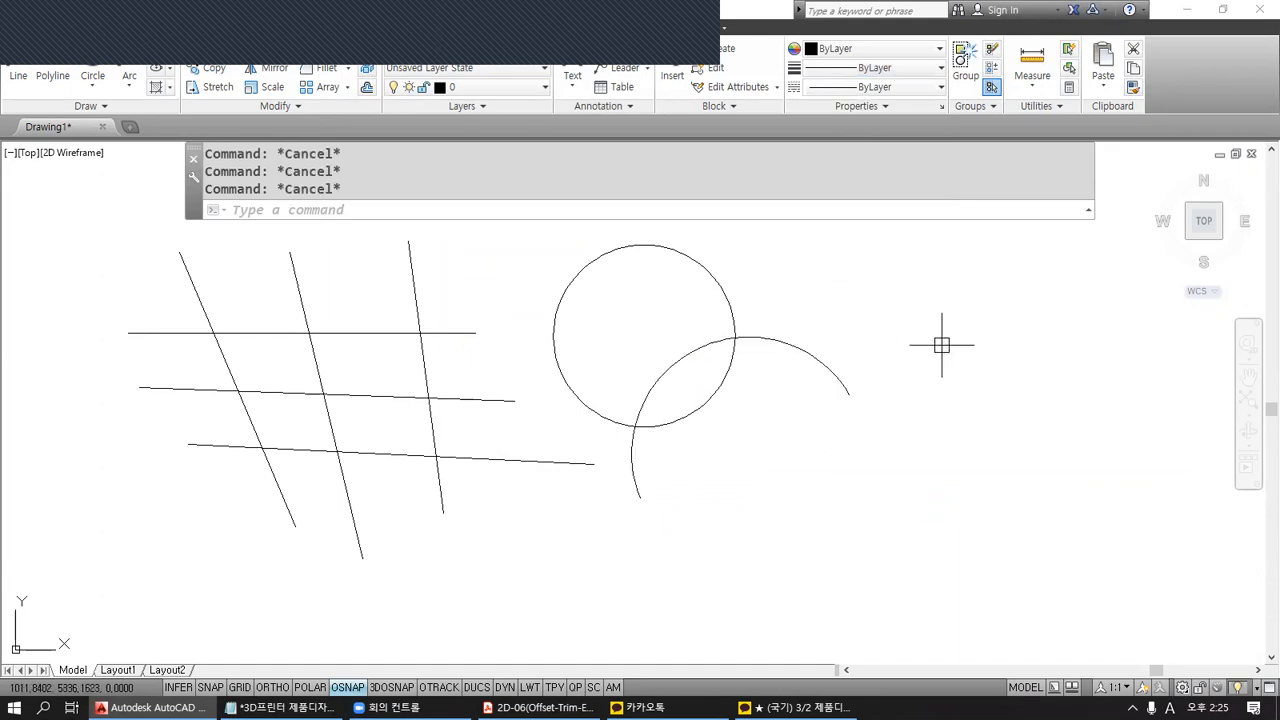
# Reopen Options, box Selection and Noun/verb selection in red, turn Noun/verb selection on, and accept the options.
pyautogui.write('OP')
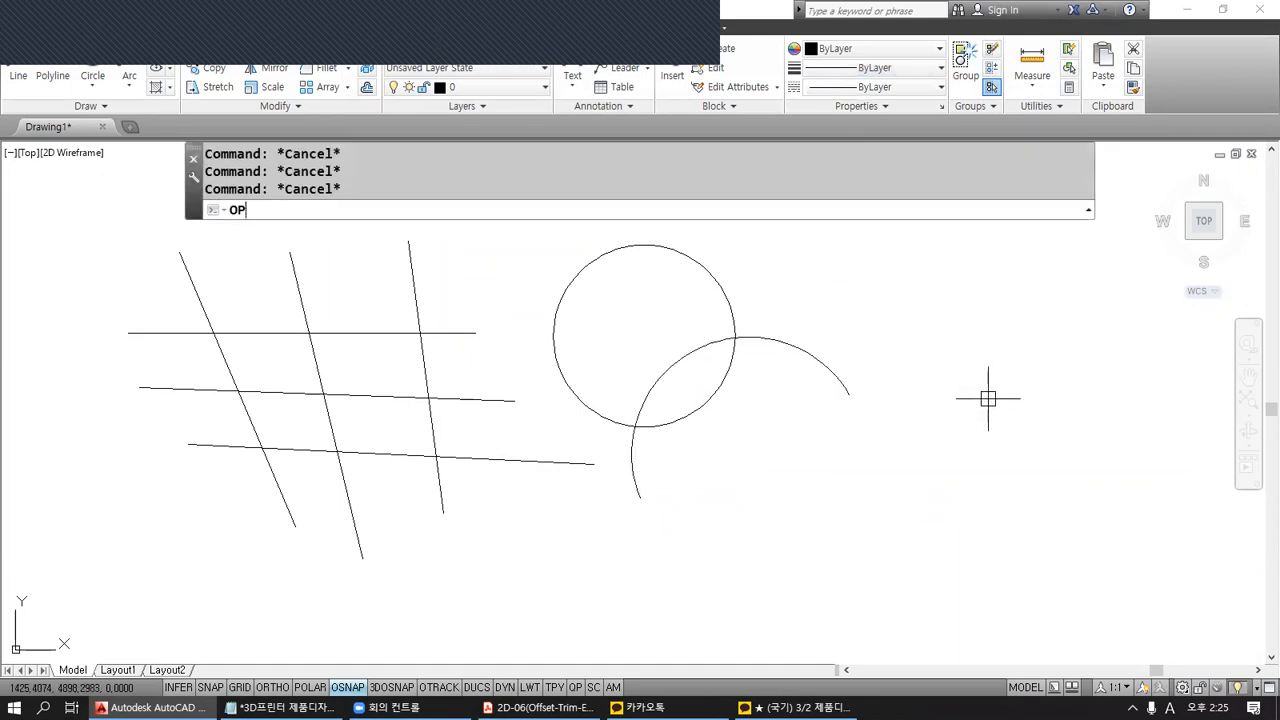
pyautogui.press('Return')
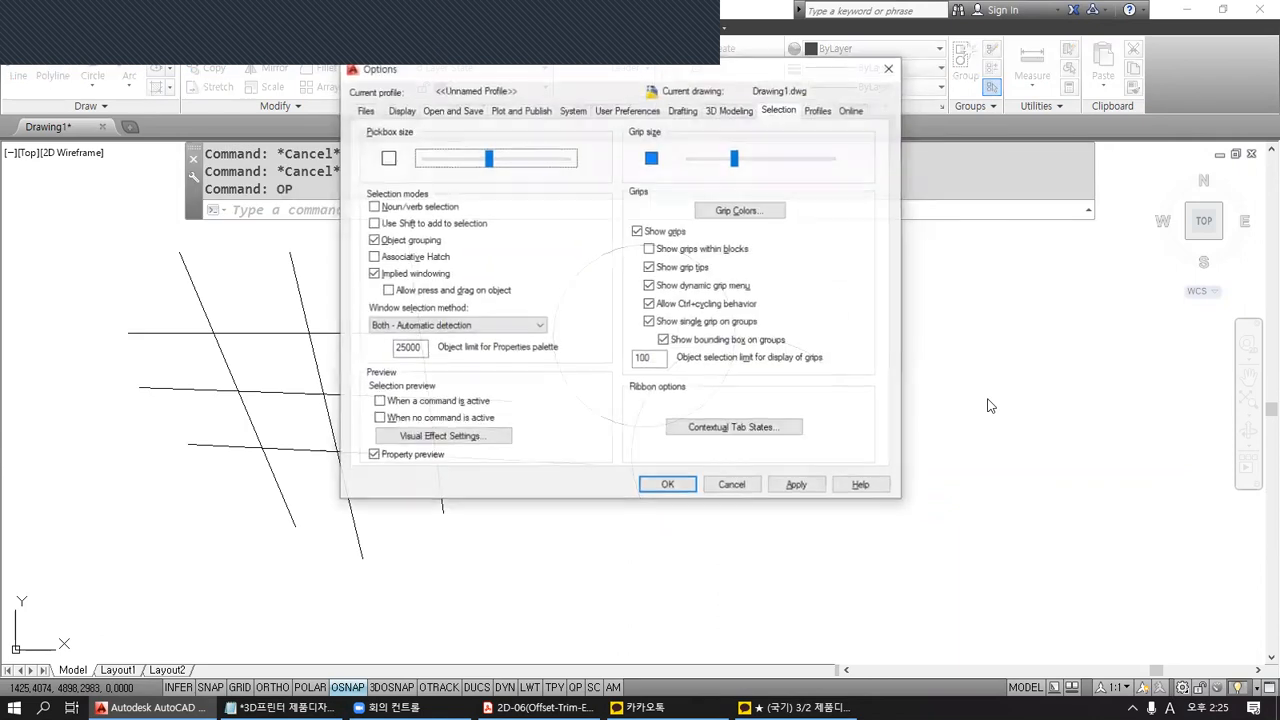
pyautogui.moveTo(756, 99)
pyautogui.keyDown('ctrl'); pyautogui.mouseDown()
pyautogui.moveTo(762, 115)
pyautogui.moveTo(800, 114)
pyautogui.mouseUp(); pyautogui.keyUp('ctrl')
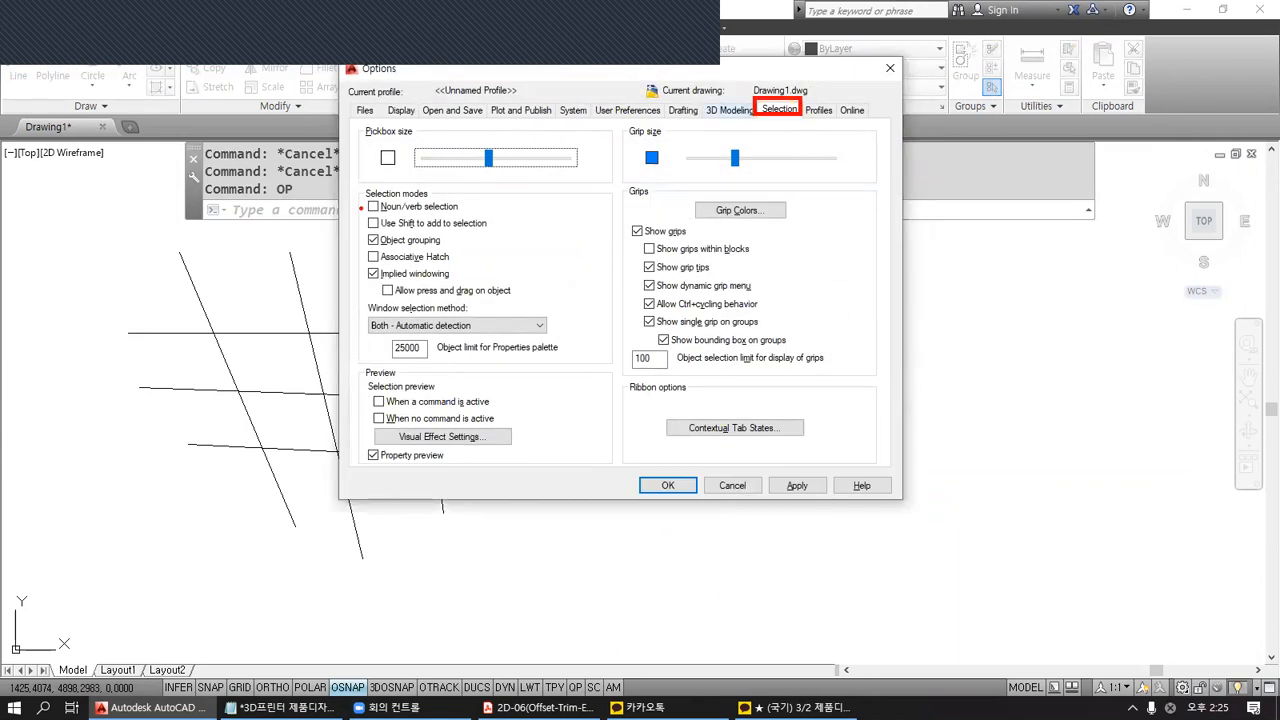
pyautogui.keyDown('ctrl'); pyautogui.moveTo(362, 197); pyautogui.dragTo(483, 213); pyautogui.keyUp('ctrl')
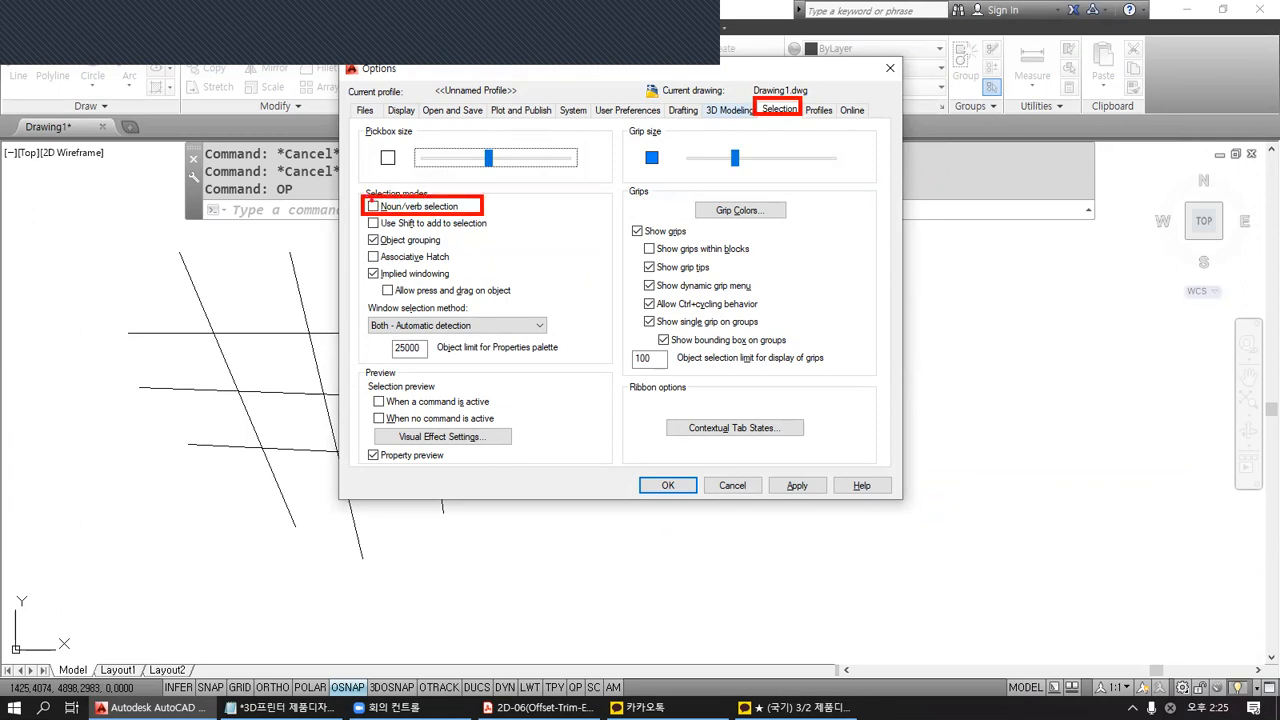
pyautogui.click(374, 207)
pyautogui.click(374, 207)
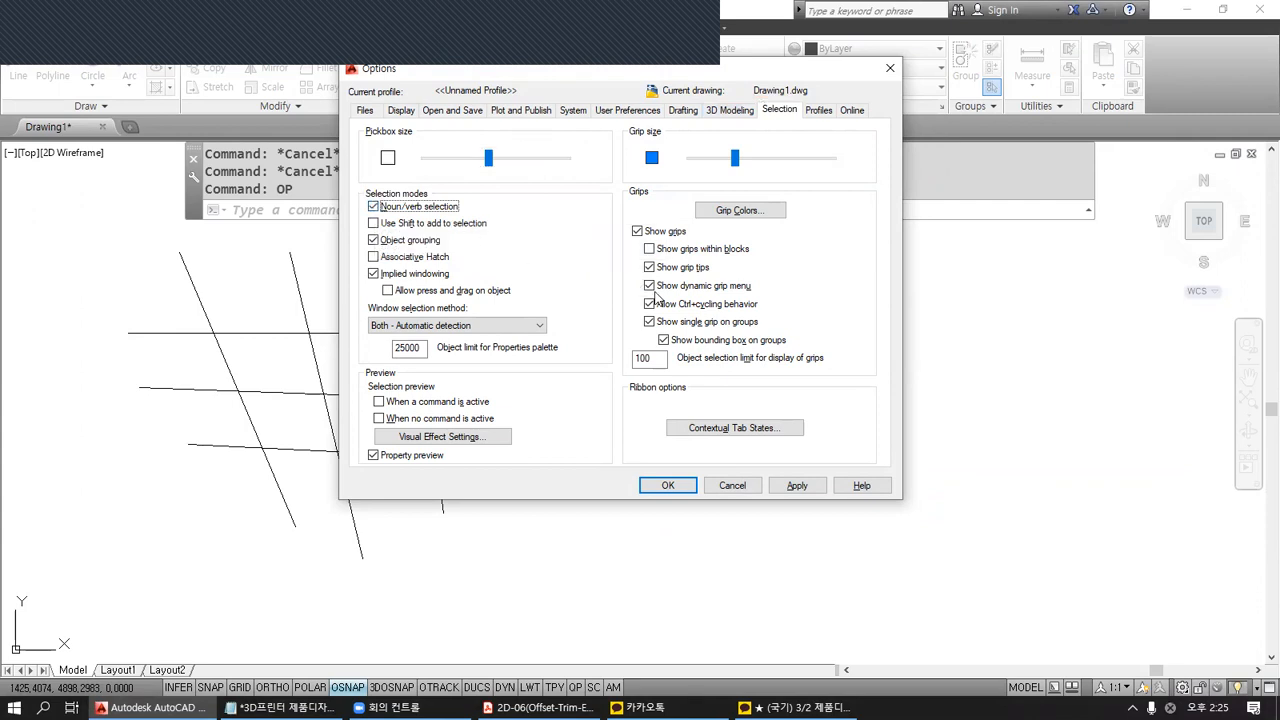
pyautogui.click(669, 486)
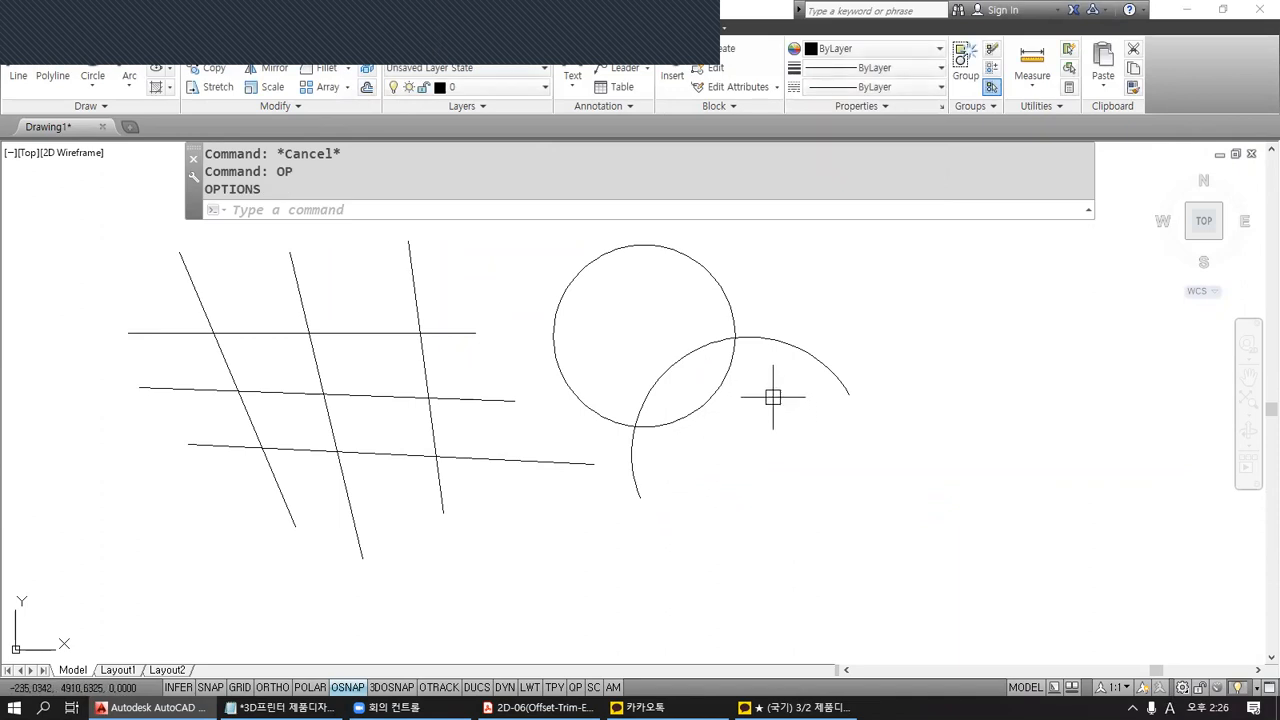
# Select the circle, set its color to Green, and look through the available lineweights and linetypes.
pyautogui.click(726, 294)
pyautogui.click(880, 48)
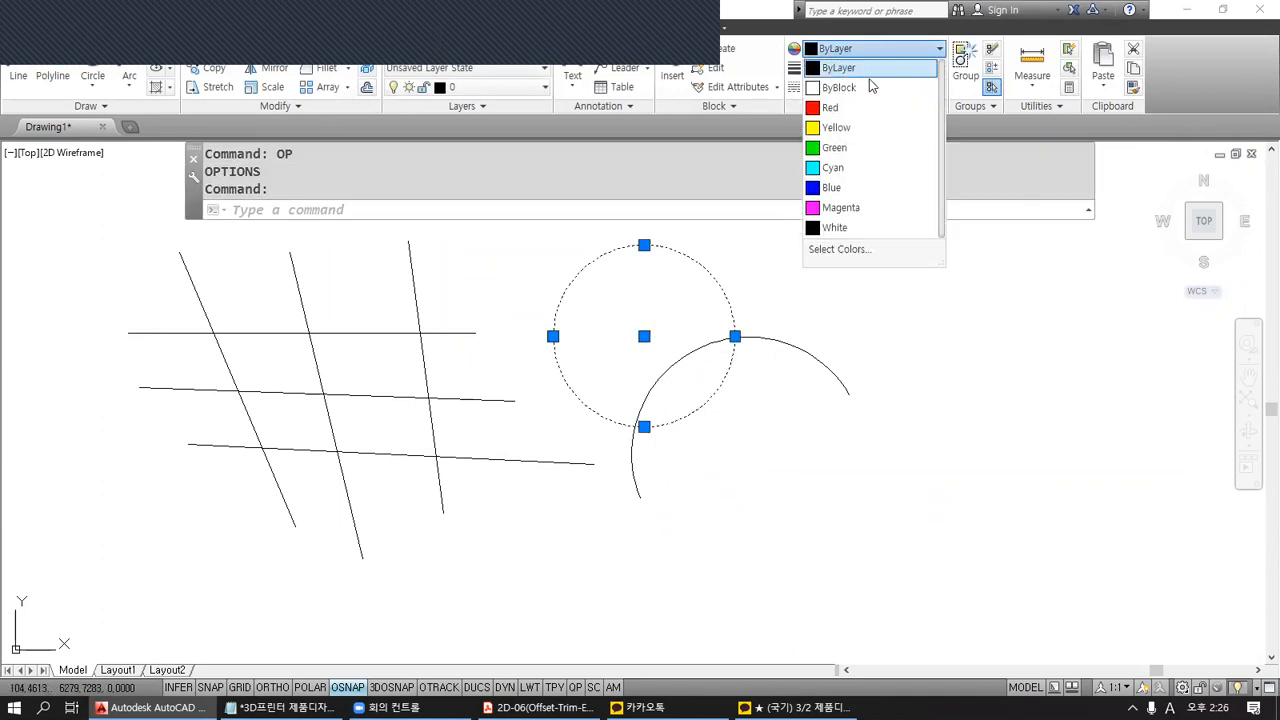
pyautogui.click(853, 148)
pyautogui.click(875, 67)
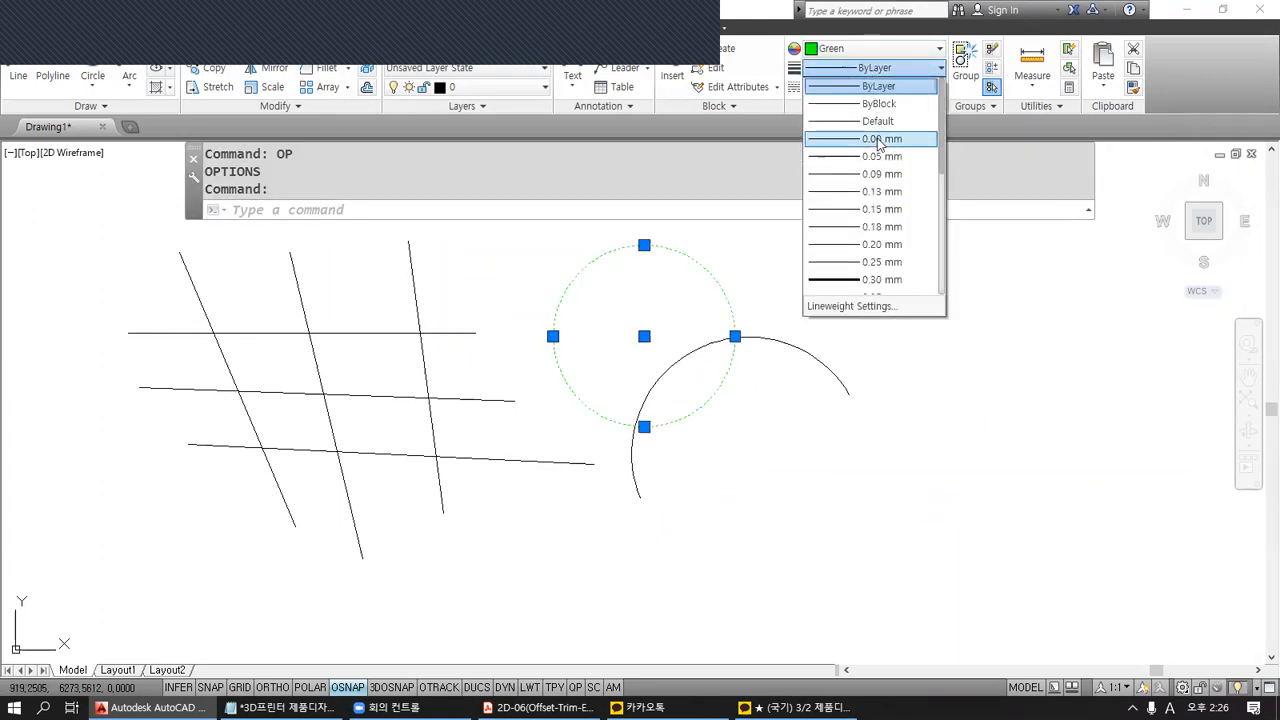
pyautogui.scroll(-5, 880, 152)
pyautogui.click(756, 226)
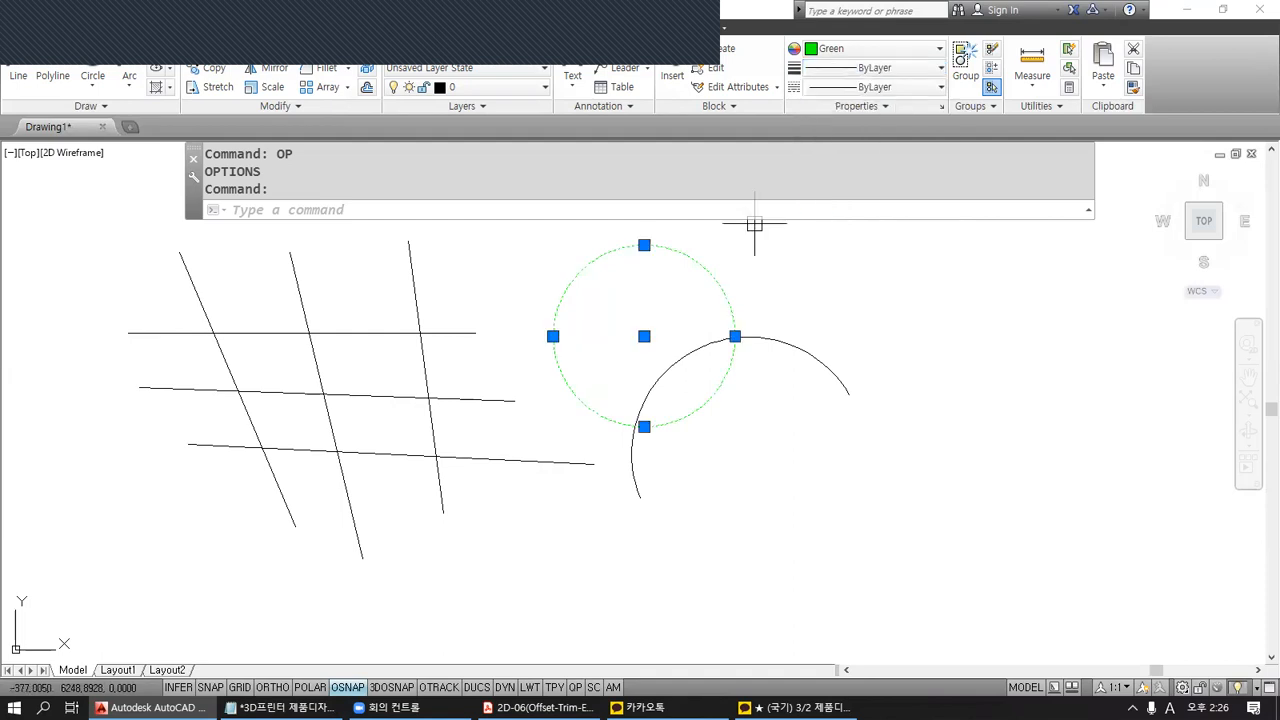
pyautogui.click(878, 87)
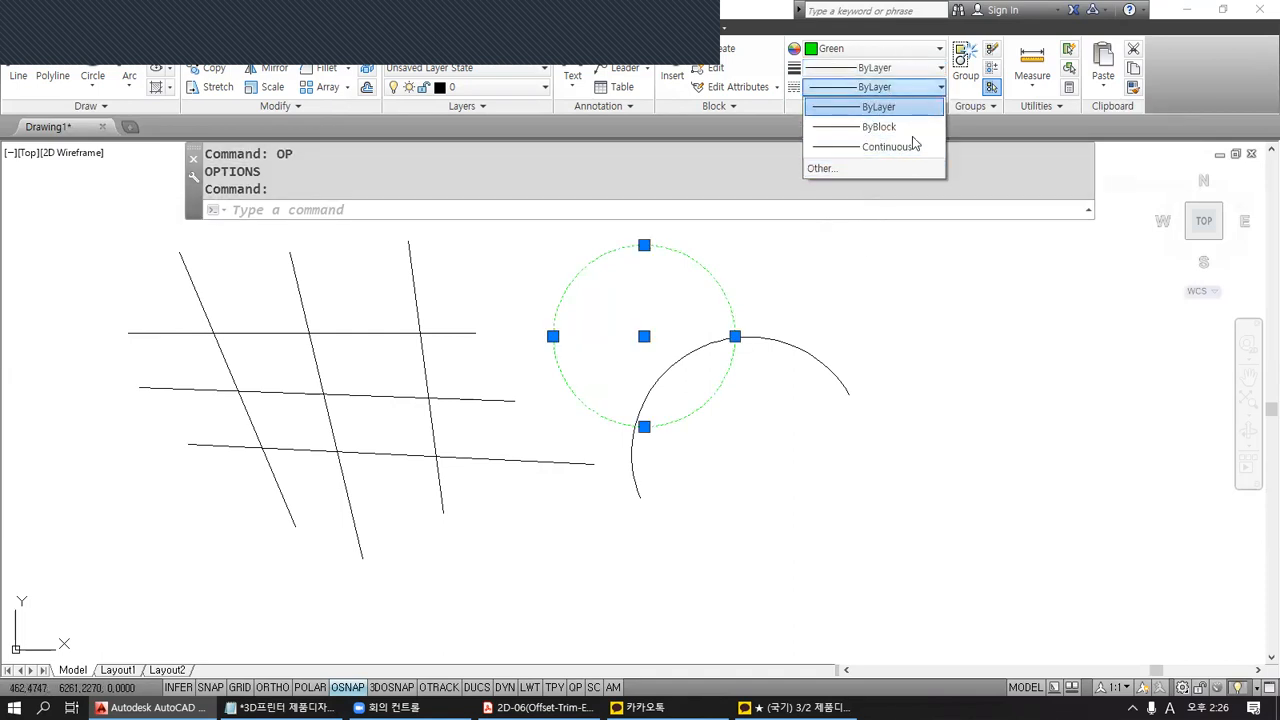
pyautogui.click(873, 53)
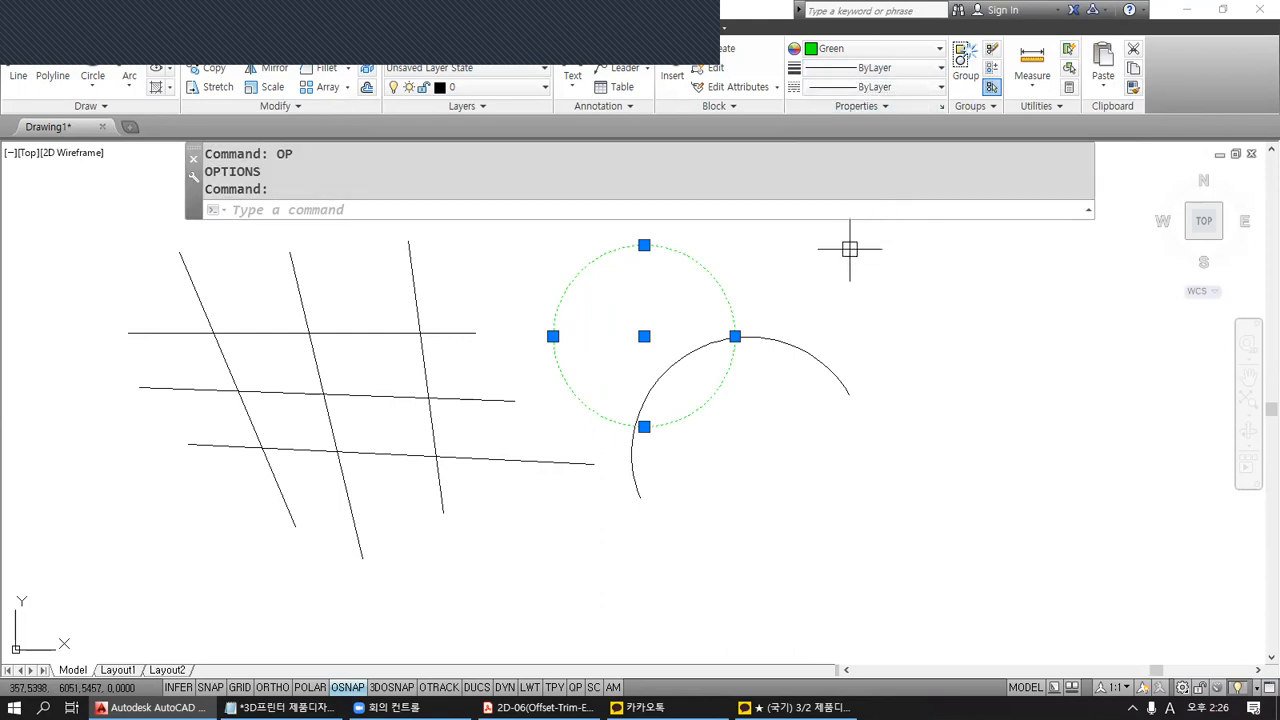
# Erase the selected circle and undo the erasure.
pyautogui.press('Delete')
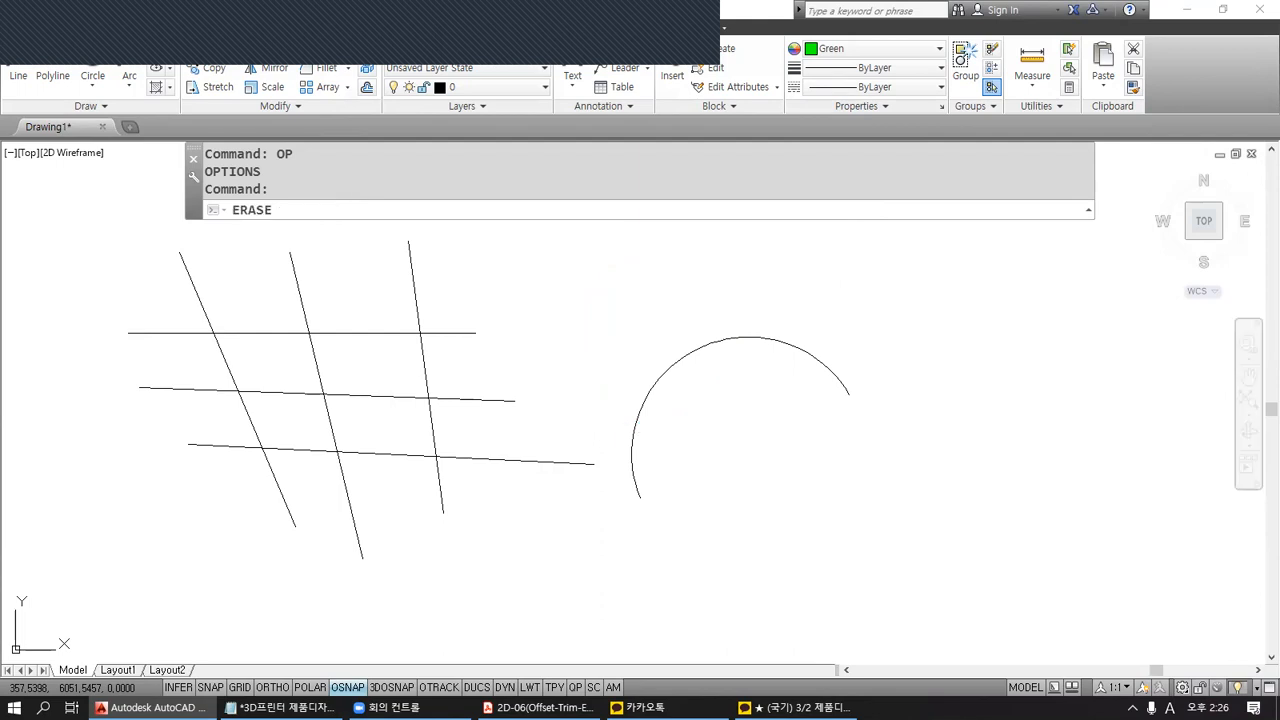
pyautogui.press('Escape')
pyautogui.press('Escape')
pyautogui.press('Escape')
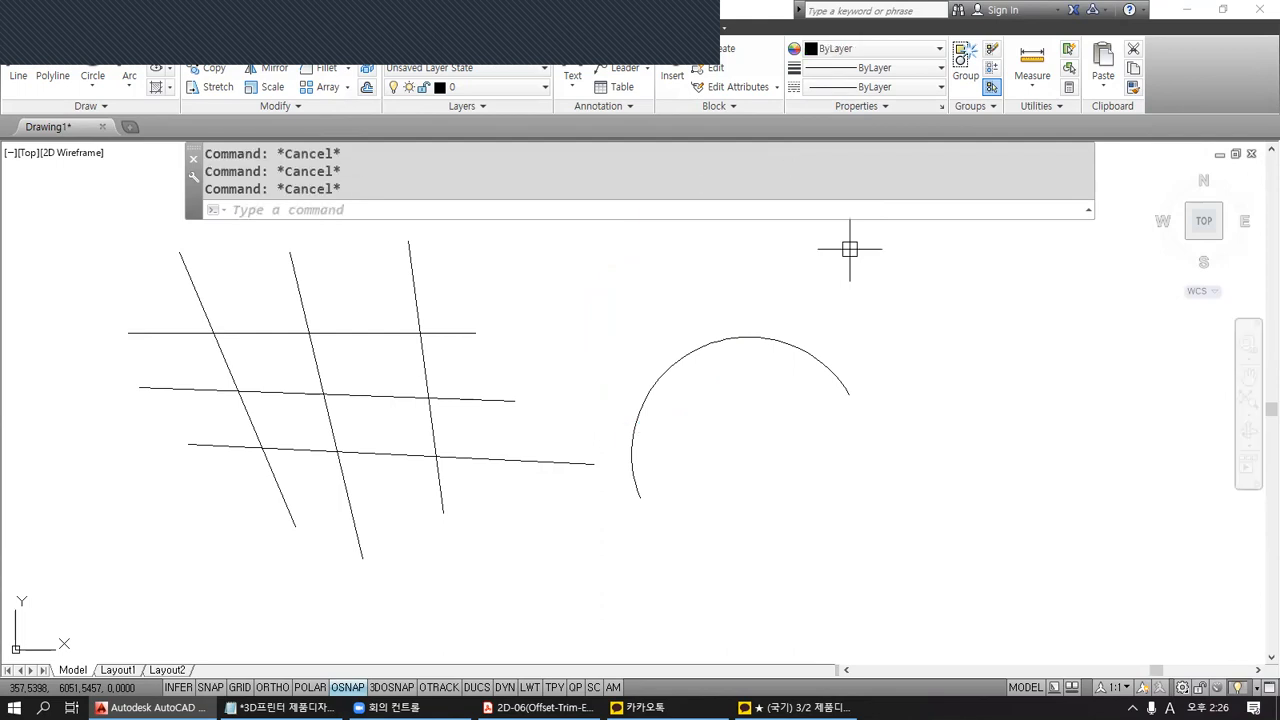
pyautogui.hotkey('ctrl', 'z')
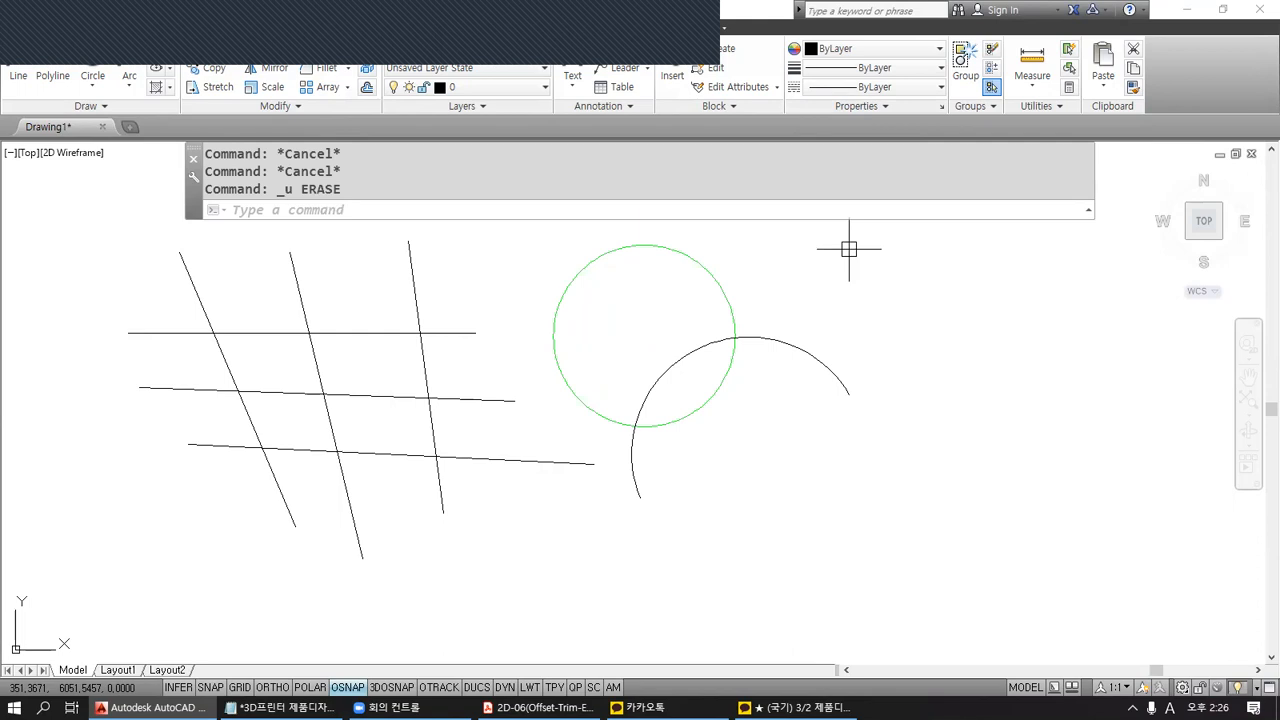
# Reopen Options, box Use Shift to add to selection in red, turn it on, and accept the options.
pyautogui.write('OP')
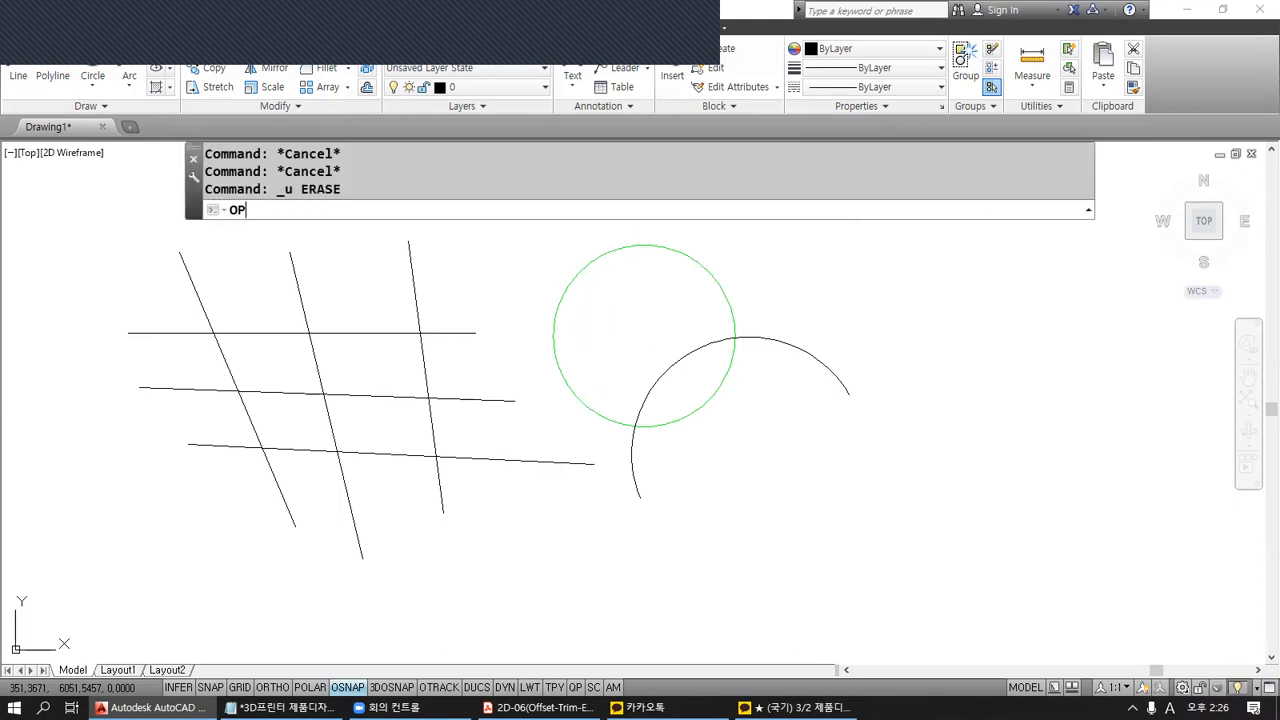
pyautogui.press('Return')
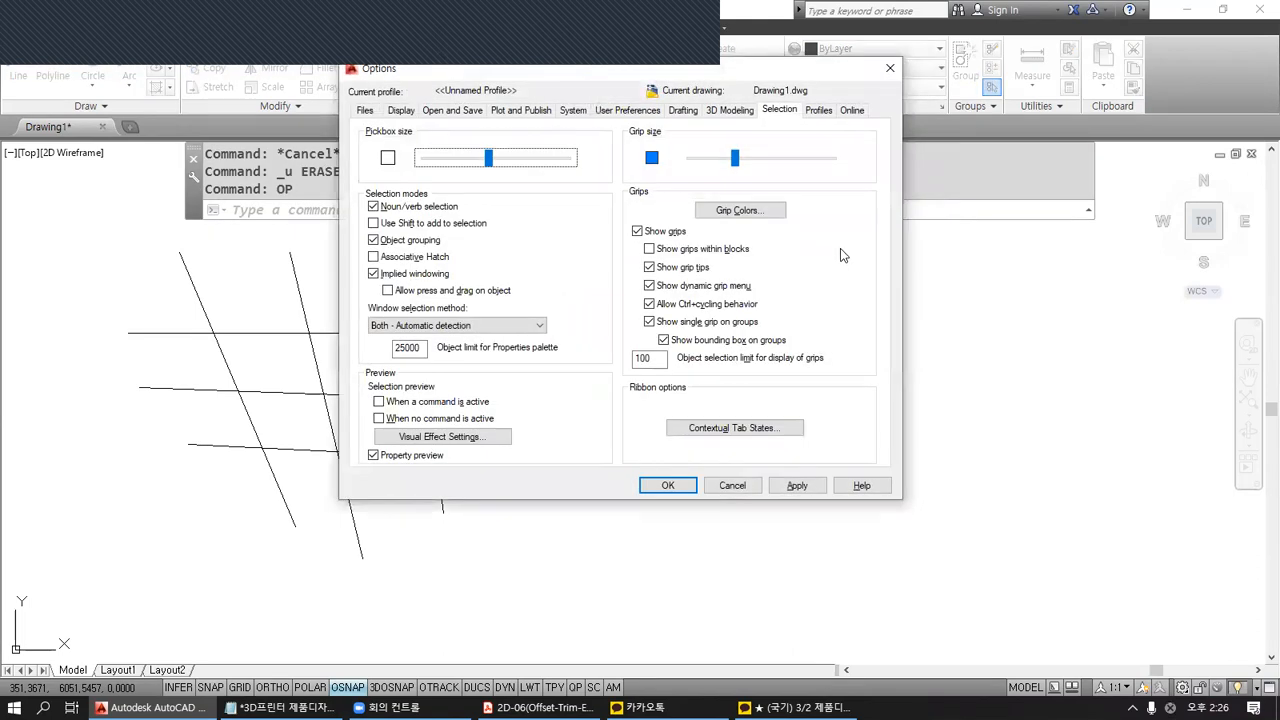
pyautogui.click(373, 223)
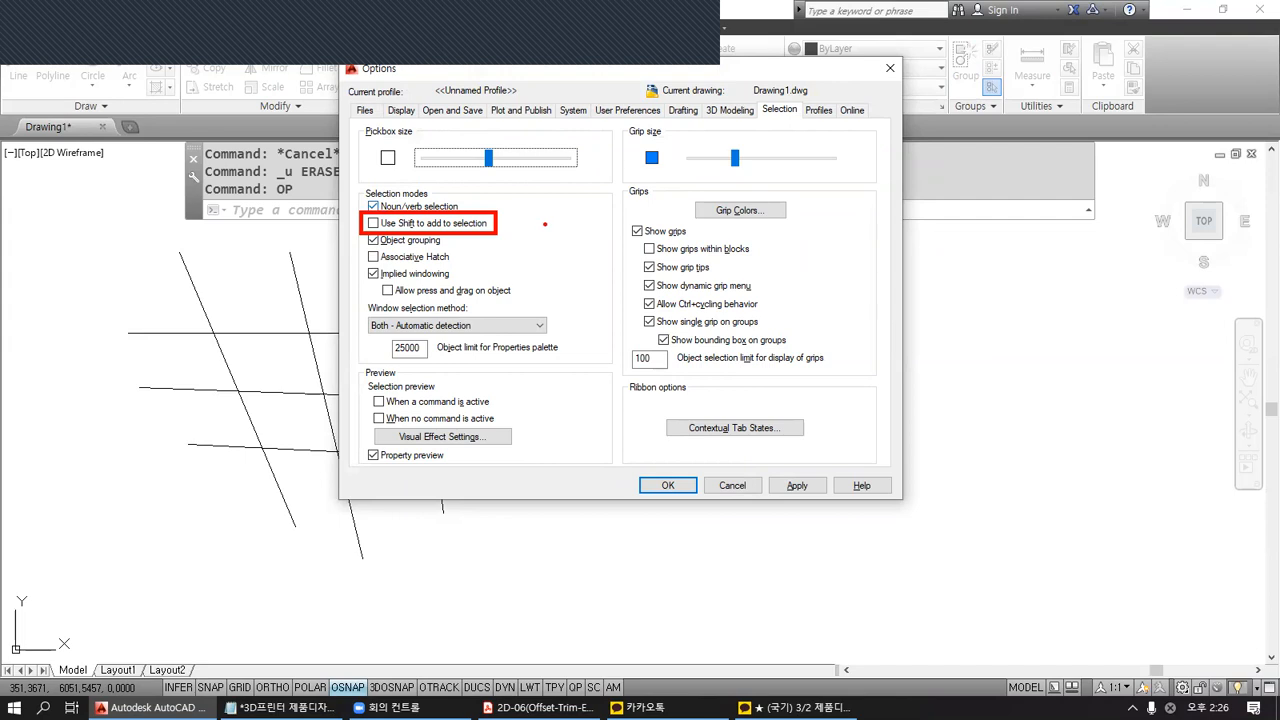
pyautogui.moveTo(535, 217)
pyautogui.mouseDown()
pyautogui.moveTo(503, 234)
pyautogui.moveTo(532, 233)
pyautogui.mouseUp()
pyautogui.press('Escape')
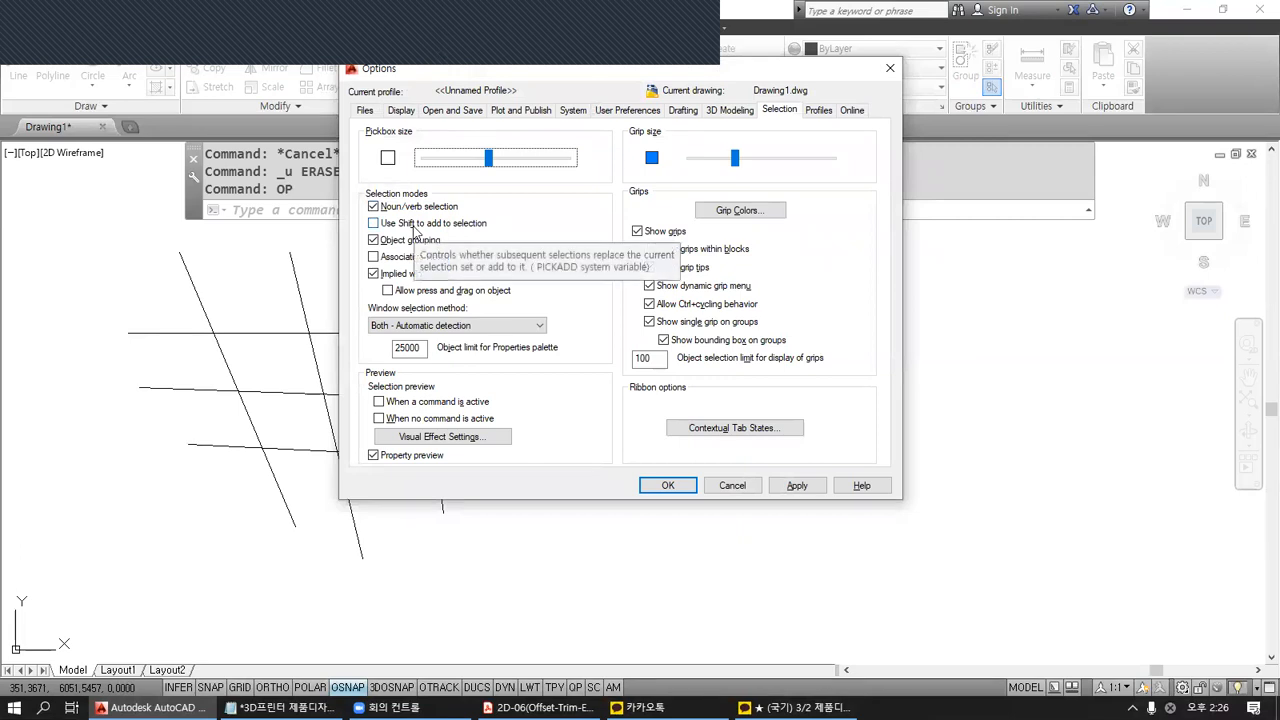
pyautogui.click(376, 225)
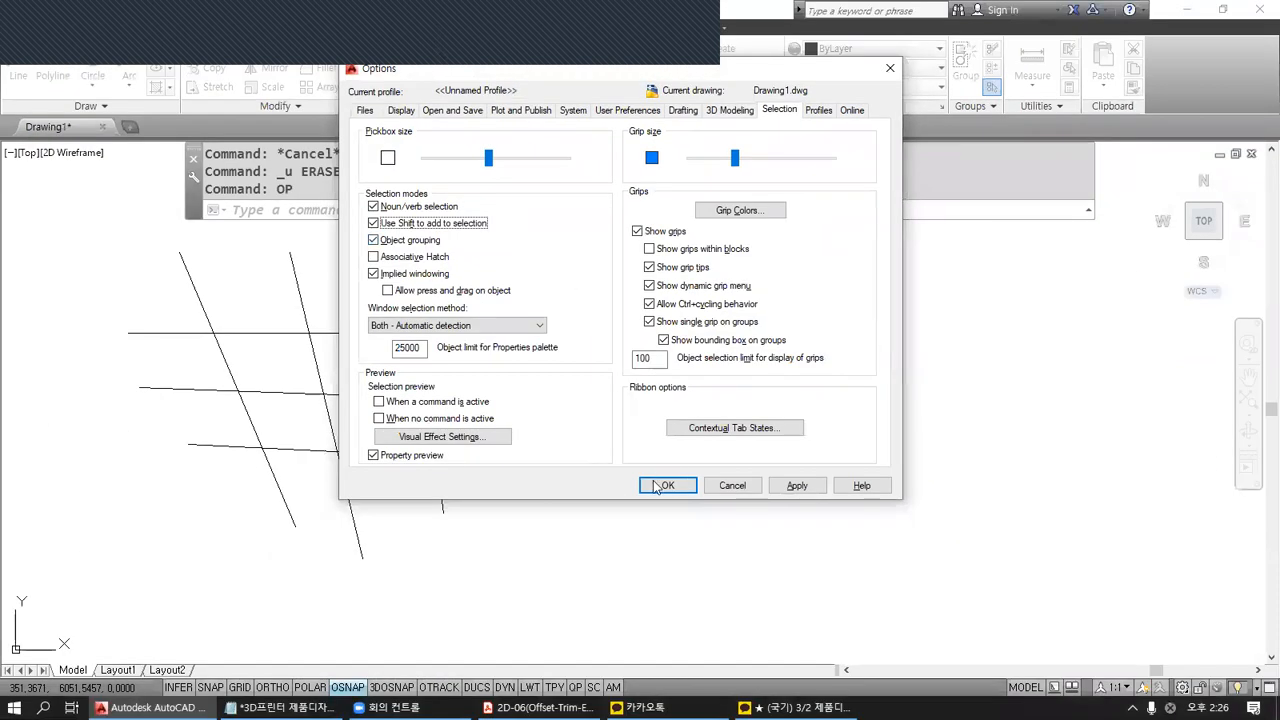
pyautogui.click(657, 485)
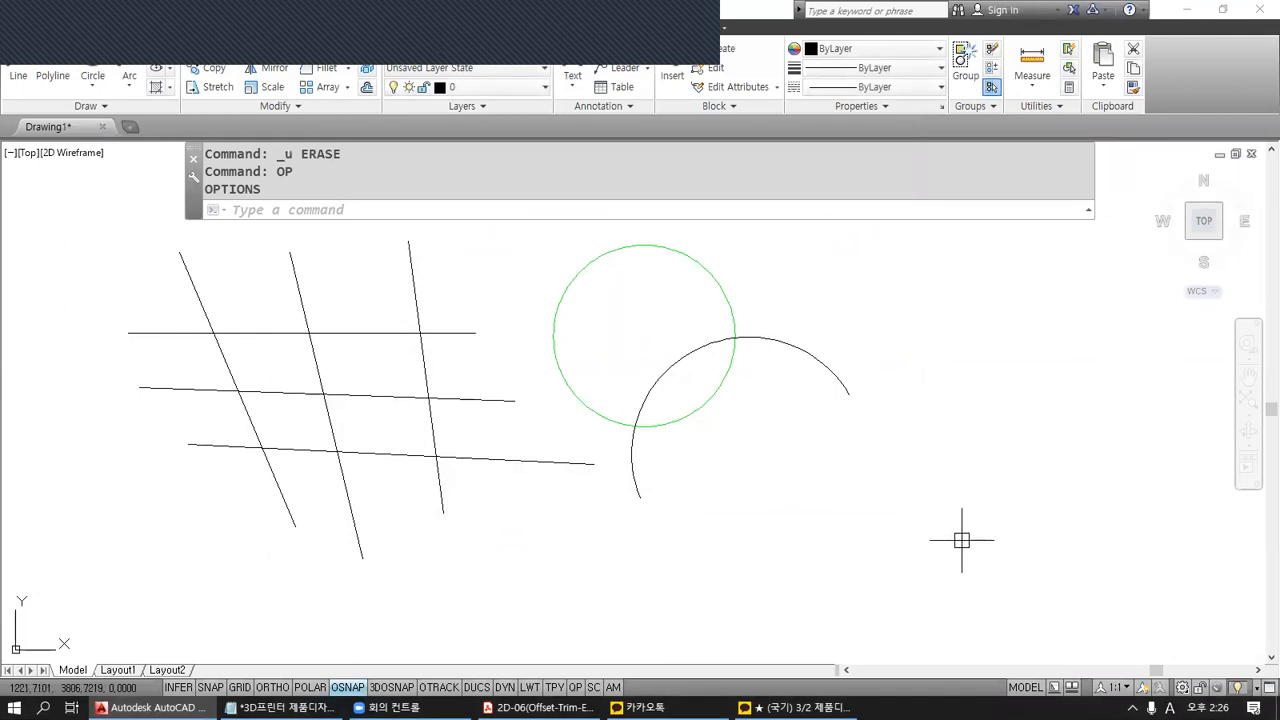
# Start Erase and pick several of the crossing lines one at a time, without adding to the selection.
pyautogui.write('E')
pyautogui.press('Return')
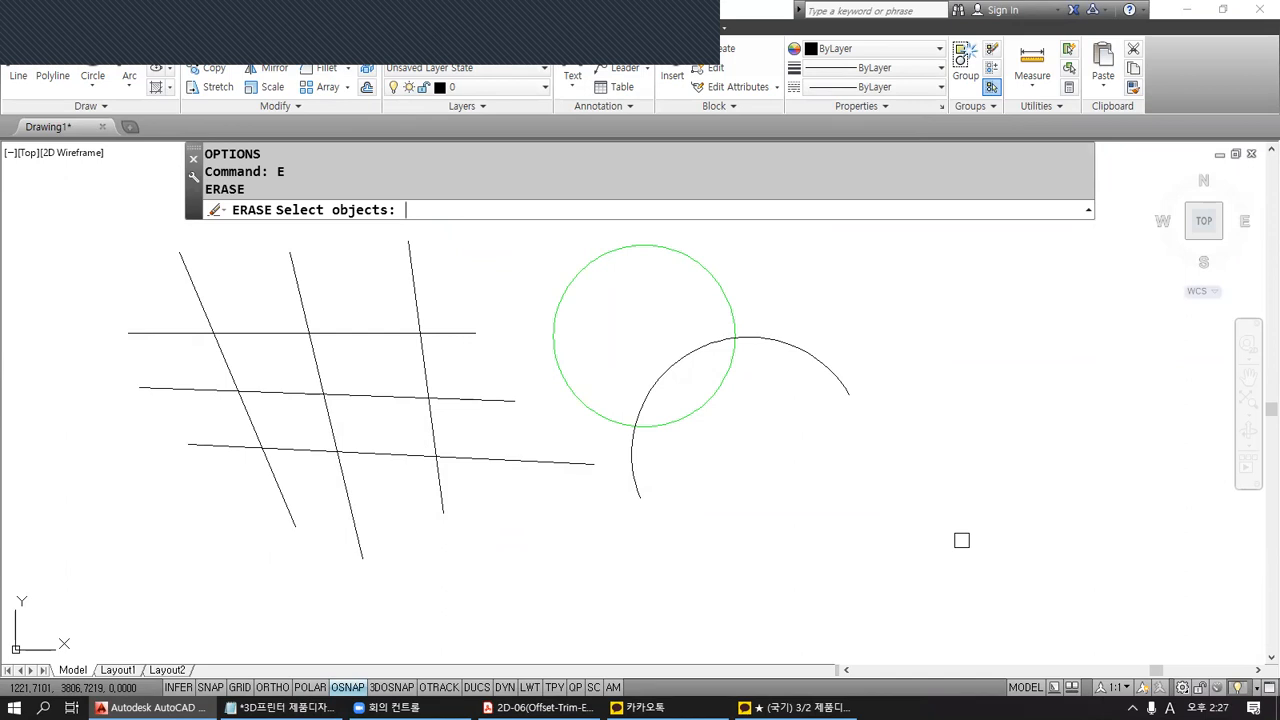
pyautogui.moveTo(897, 481); pyautogui.dragTo(1055, 476, button='middle')
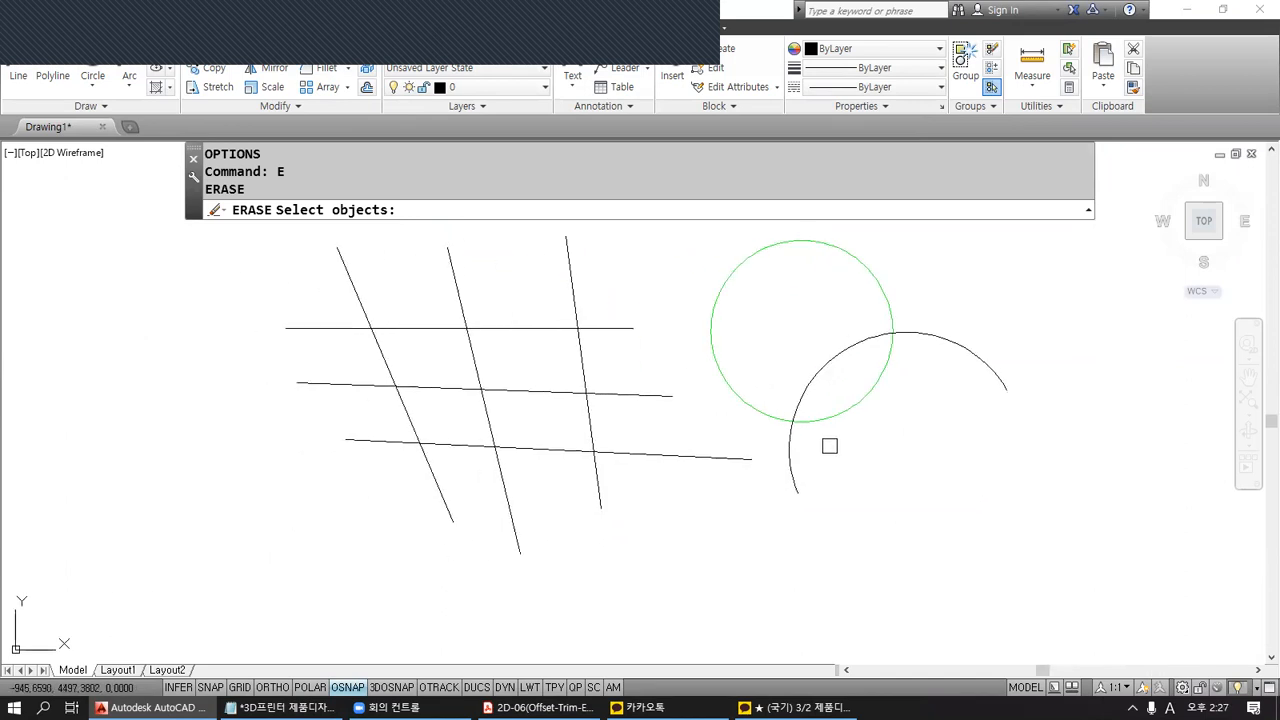
pyautogui.click(664, 458)
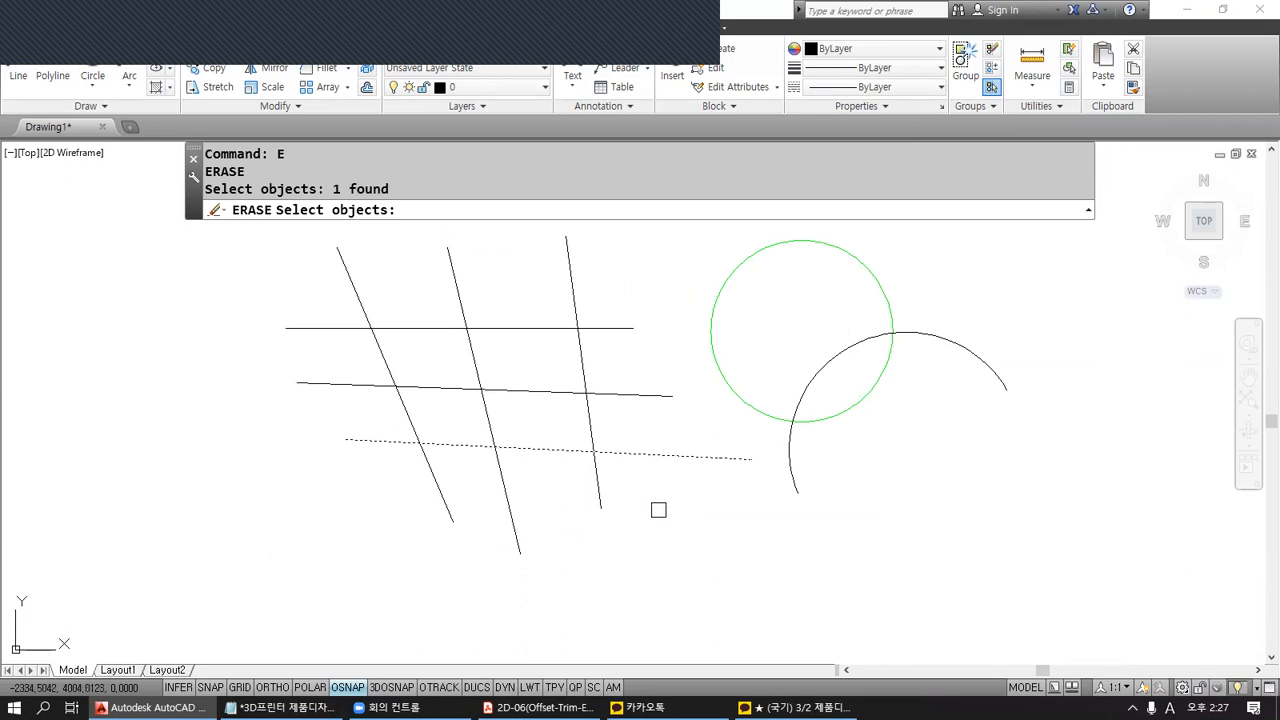
pyautogui.click(643, 393)
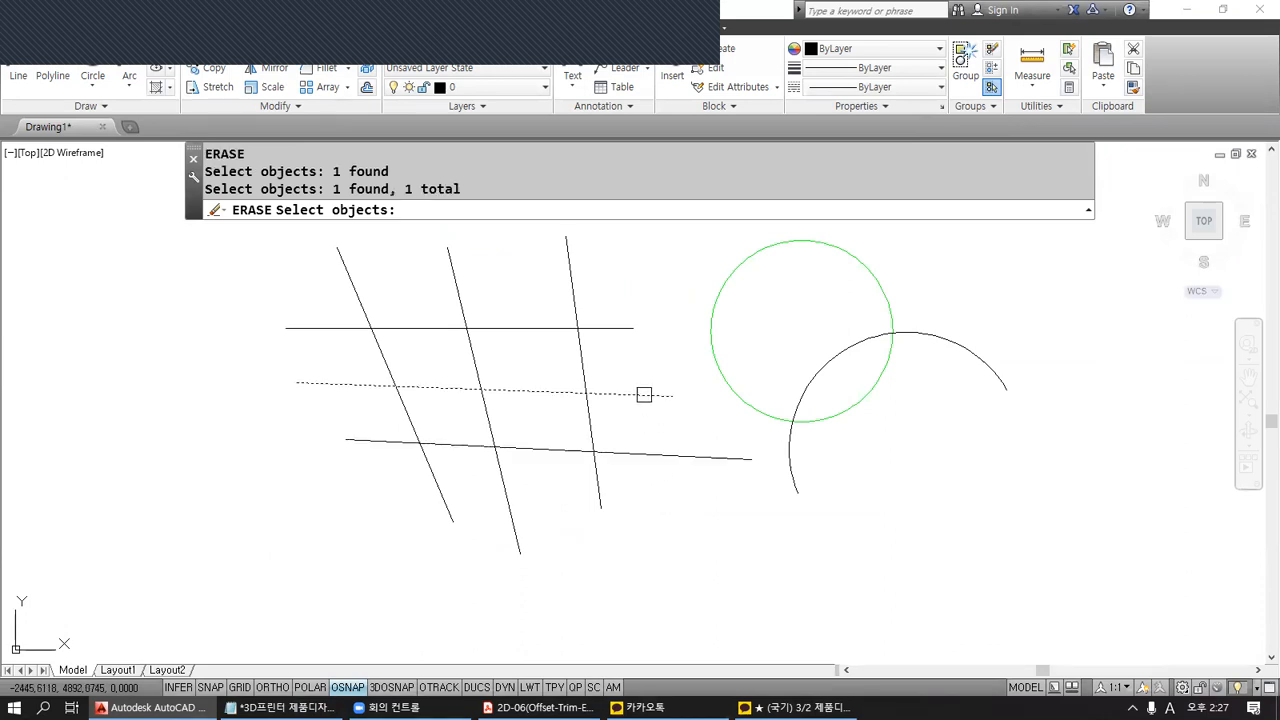
pyautogui.click(620, 329)
pyautogui.click(576, 300)
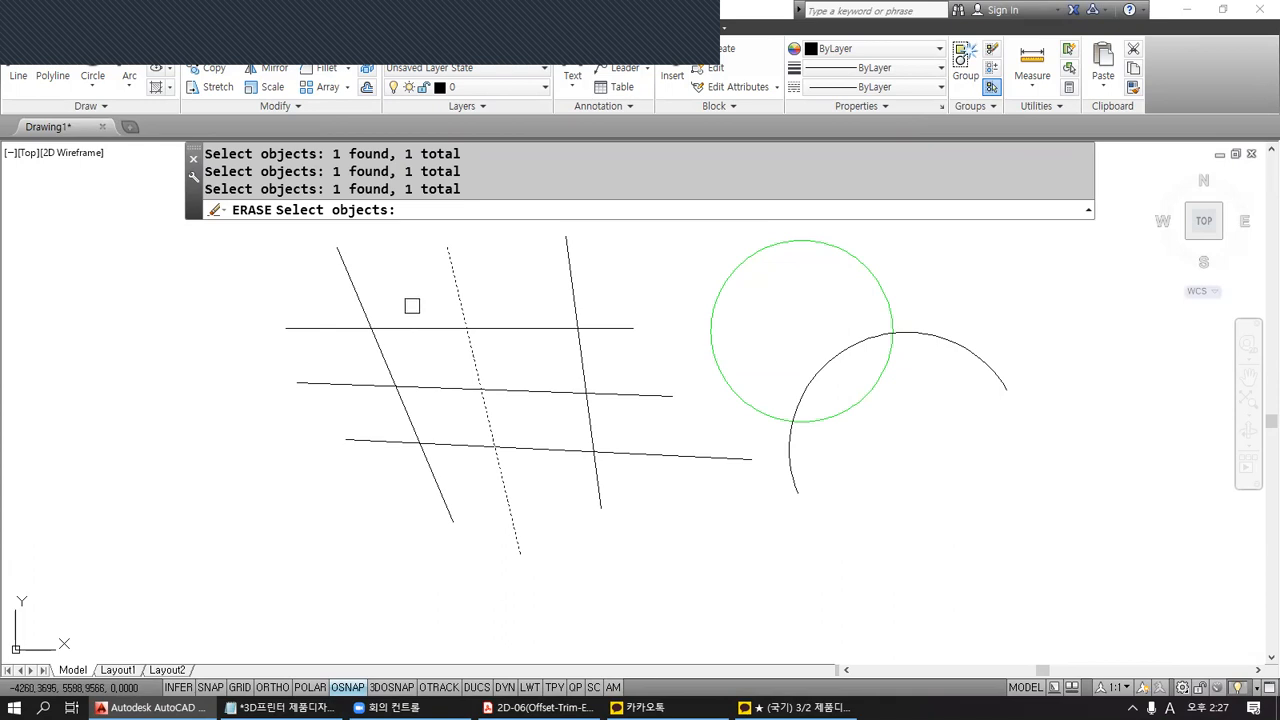
# Add further crossing lines to the Erase selection with the Shift-to-add method, and cancel the command.
pyautogui.click(568, 296)
pyautogui.click(557, 318)
pyautogui.click(545, 343)
pyautogui.click(544, 389)
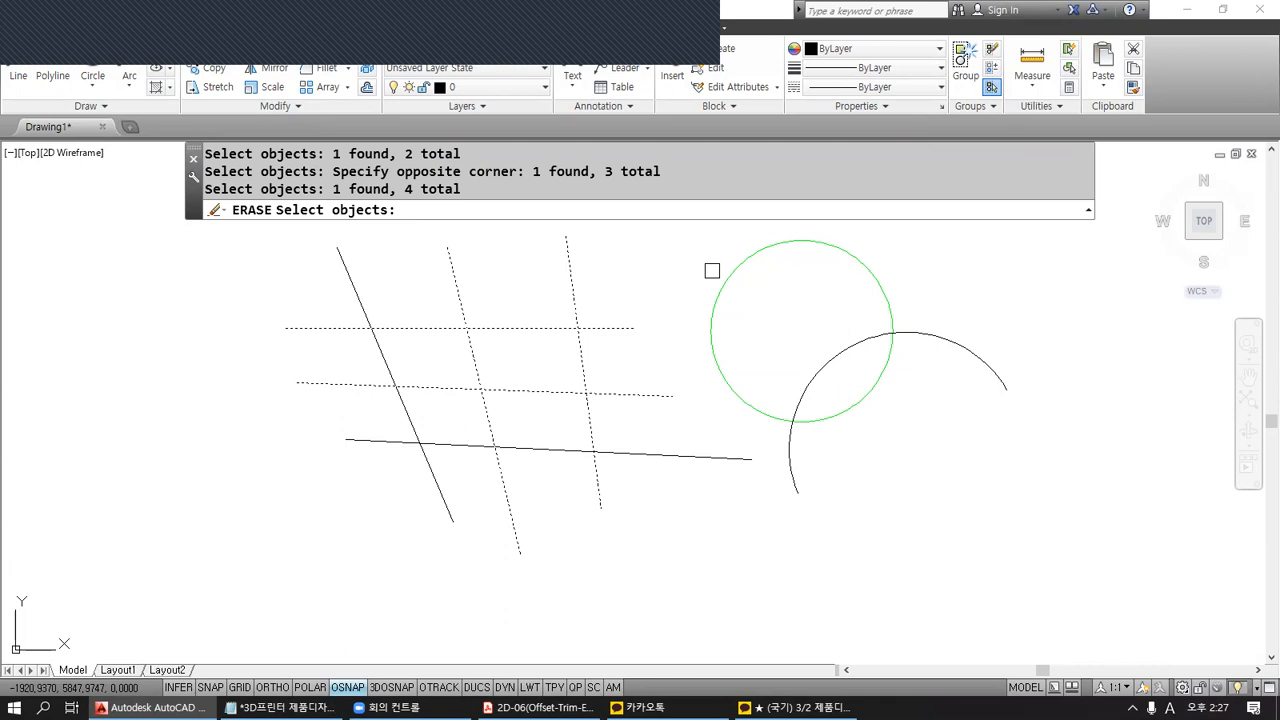
pyautogui.press('Escape')
pyautogui.press('Escape')
pyautogui.press('Escape')
# Reopen Options and turn off Use Shift to add to selection.
pyautogui.write('op')
pyautogui.press('Return')
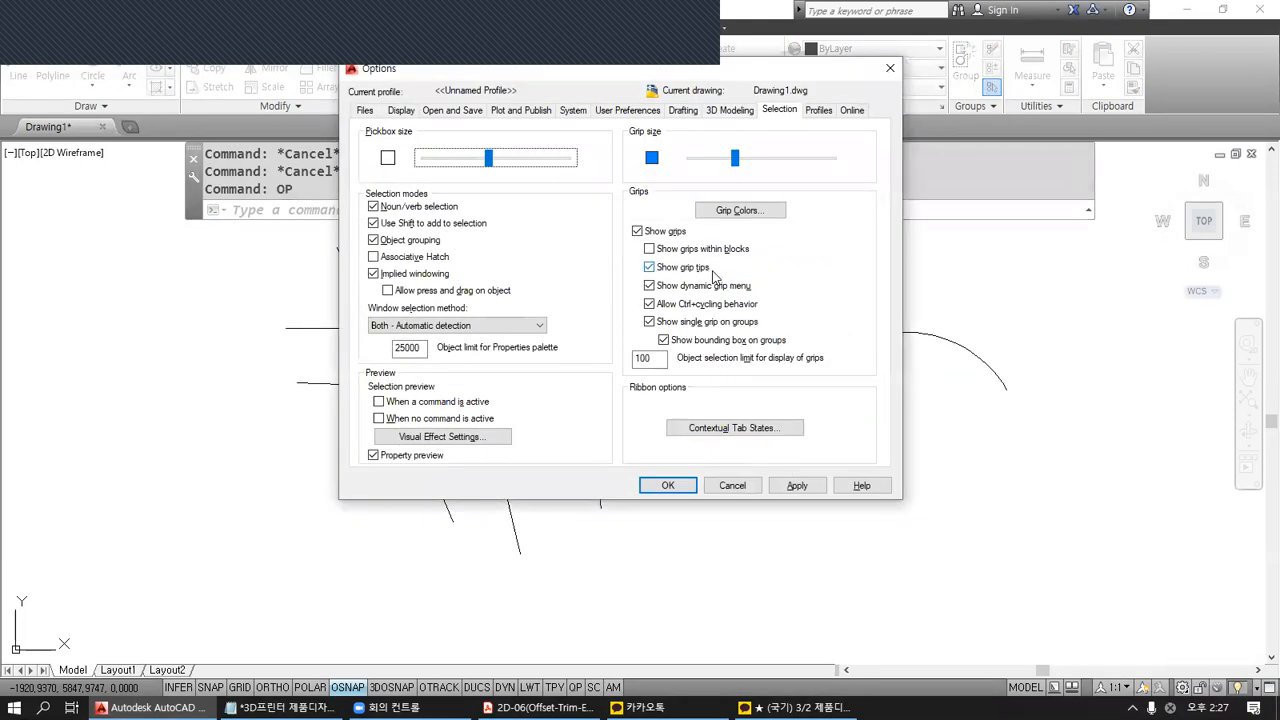
pyautogui.click(403, 228)
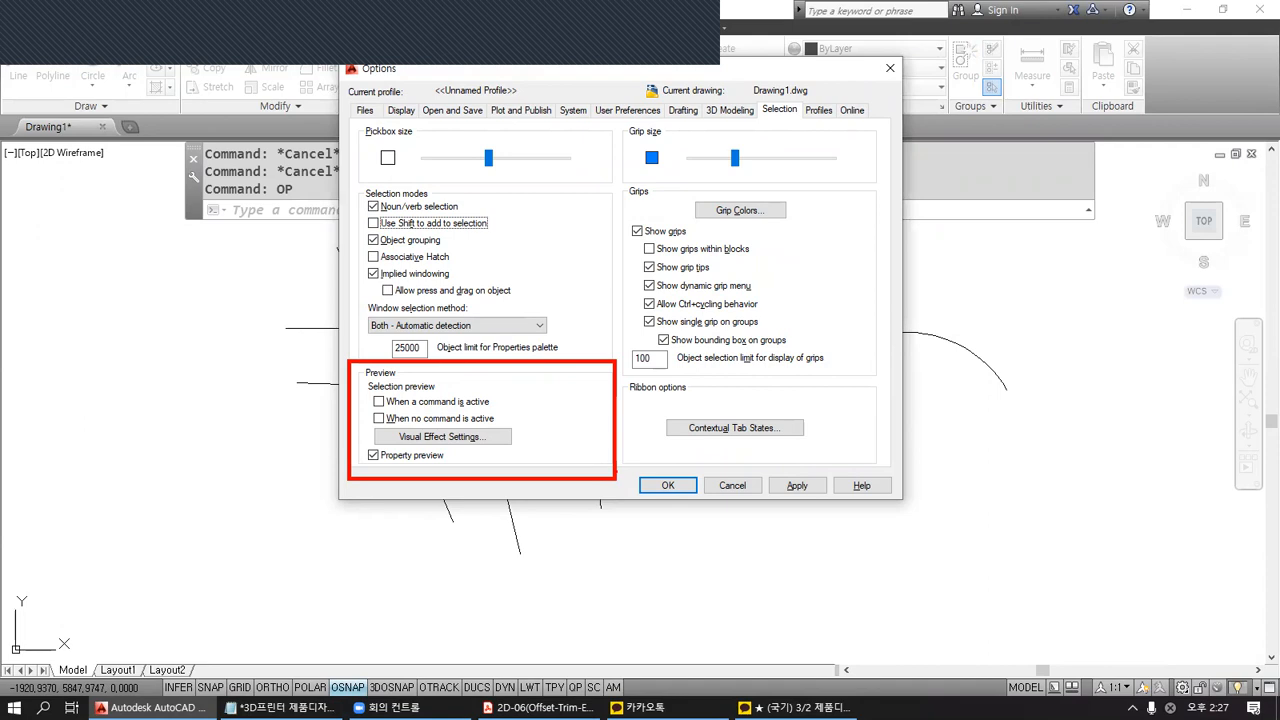
# Mark the selection preview settings in red, turn on previewing both with and without an active command, and accept the options.
pyautogui.moveTo(371, 393)
pyautogui.mouseDown()
pyautogui.moveTo(389, 390)
pyautogui.moveTo(388, 409)
pyautogui.mouseUp()
pyautogui.press('Escape')
pyautogui.click(380, 403)
pyautogui.click(380, 419)
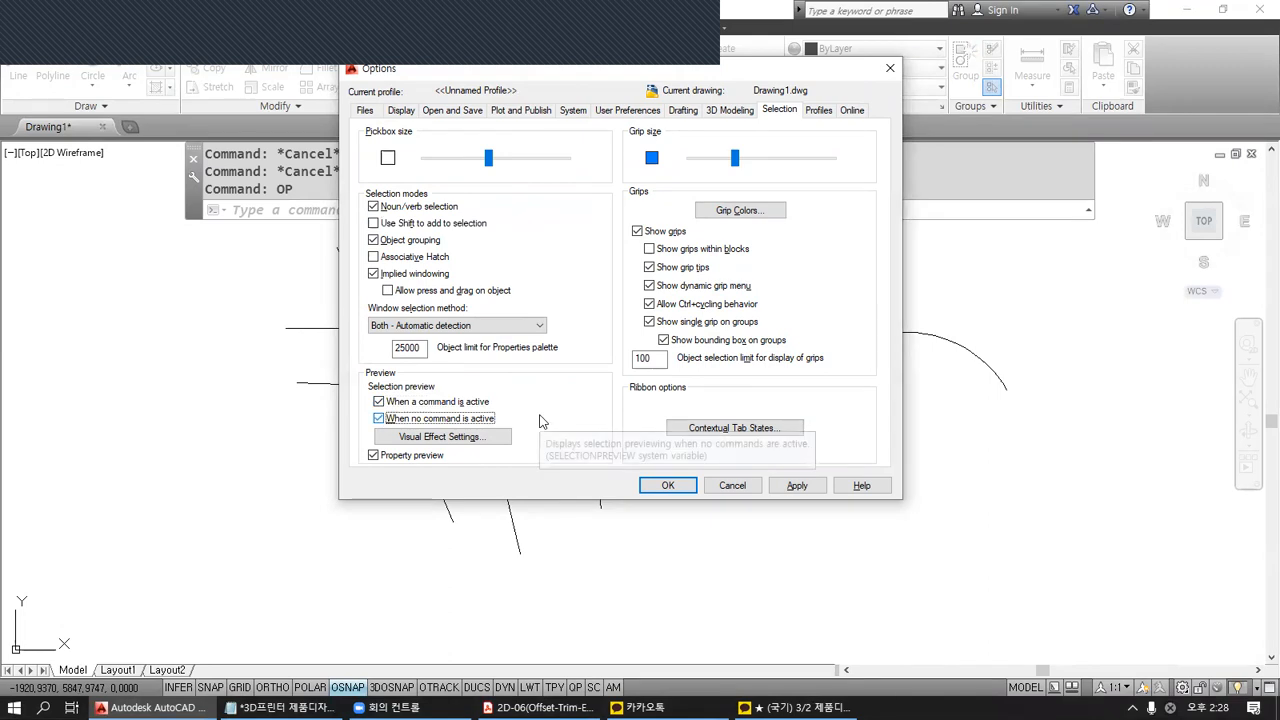
pyautogui.click(667, 486)
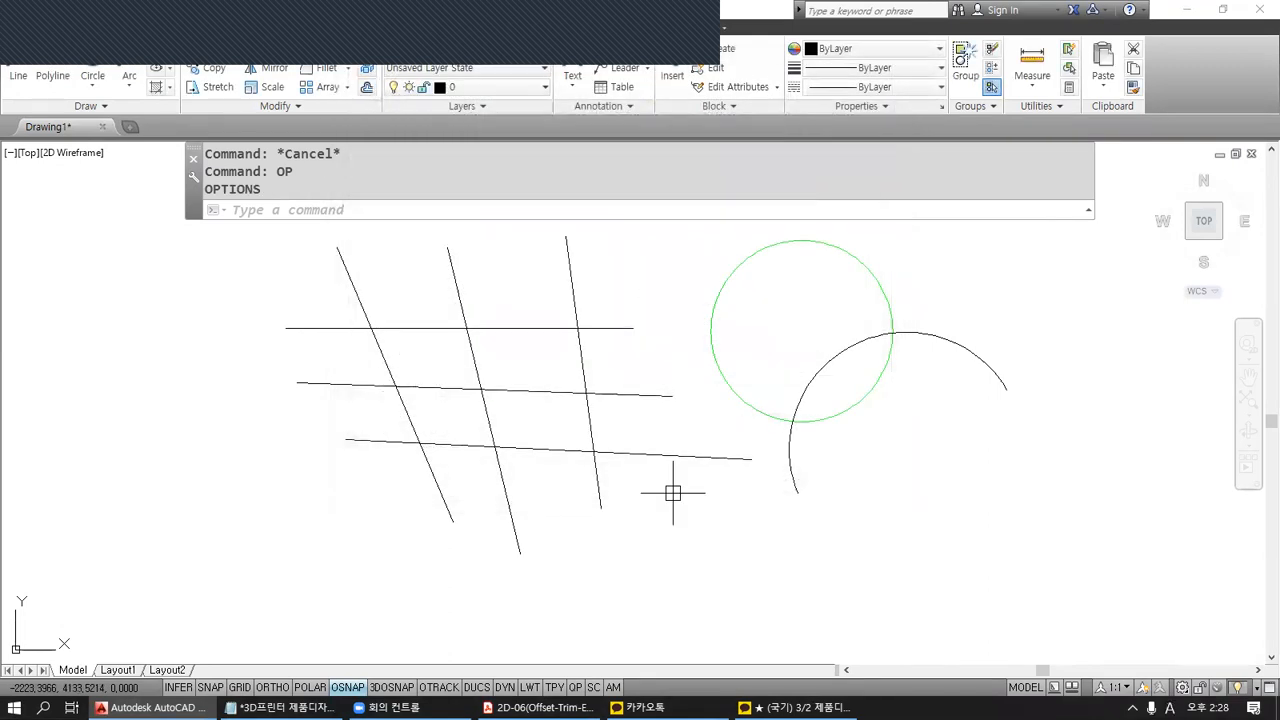
# Turn on Ortho and draw a horizontal line 50 units long in the empty area beyond the arc.
pyautogui.moveTo(897, 558); pyautogui.dragTo(842, 552, button='middle')
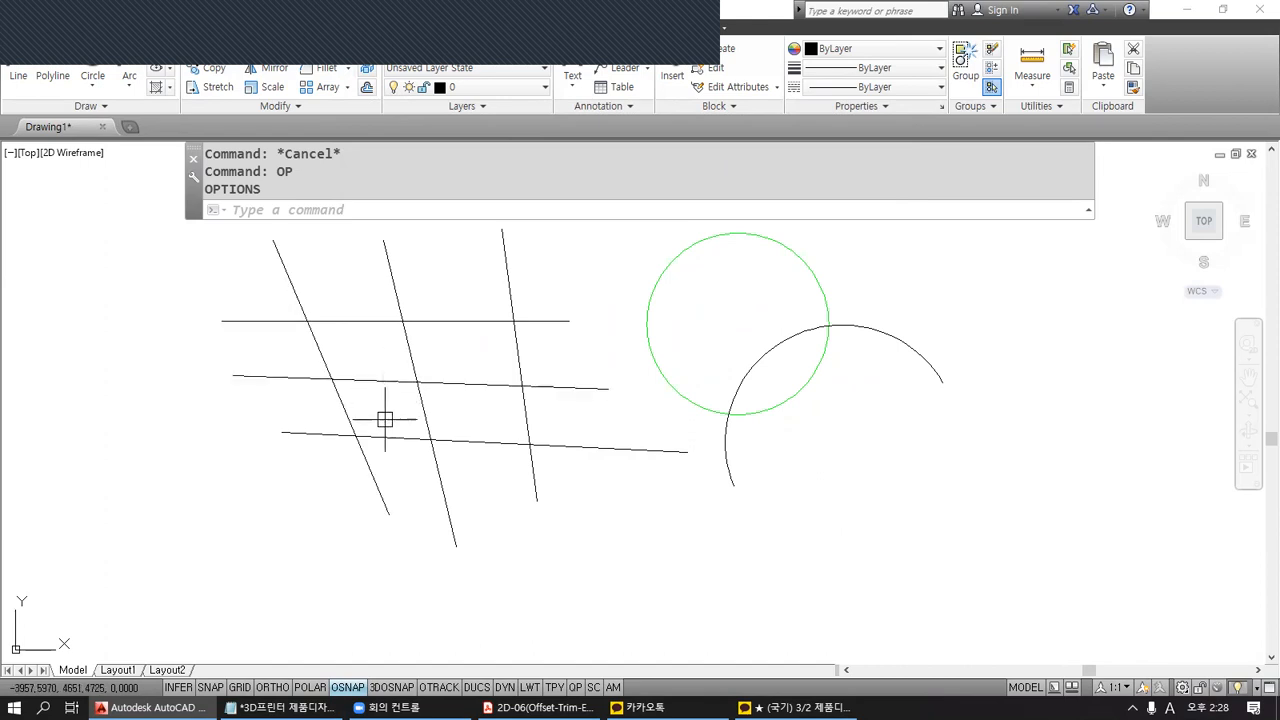
pyautogui.moveTo(843, 423); pyautogui.dragTo(471, 429, button='middle')
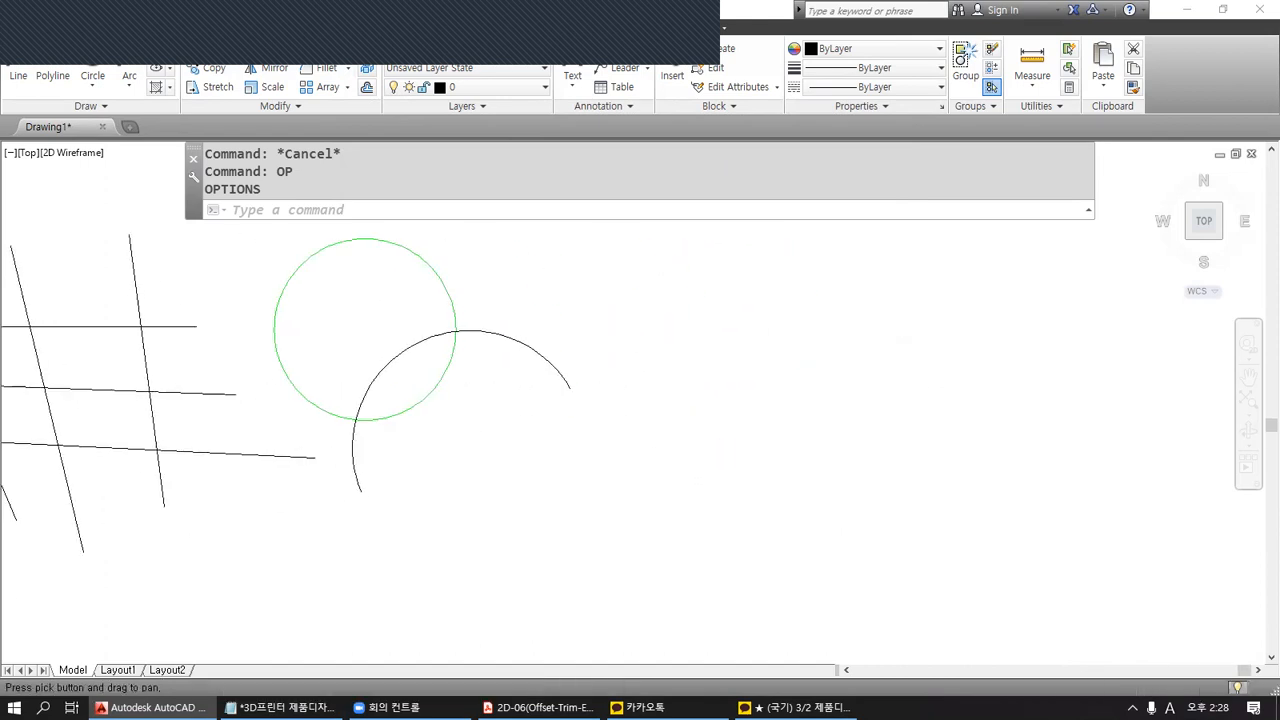
pyautogui.press('F8')
pyautogui.moveTo(697, 449)
pyautogui.mouseDown(button='middle')
pyautogui.moveTo(678, 483)
pyautogui.moveTo(592, 505)
pyautogui.mouseUp(button='middle')
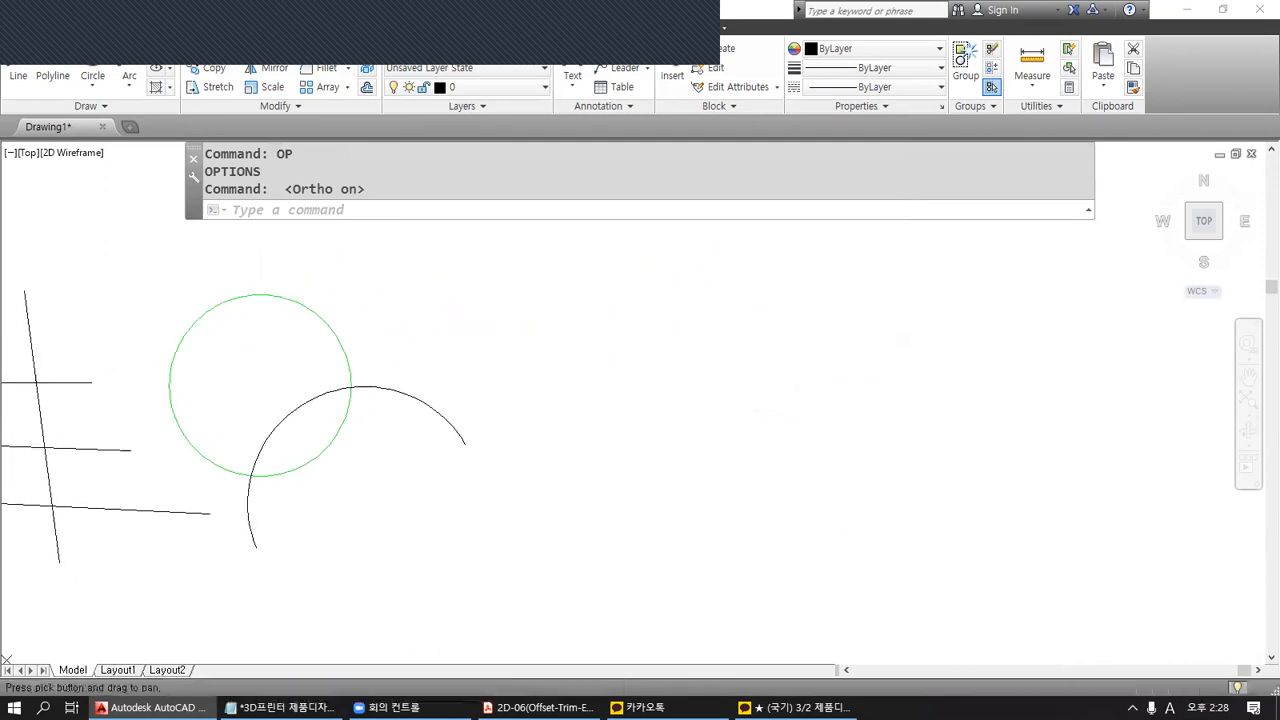
pyautogui.write('l')
pyautogui.press('Return')
pyautogui.click(609, 341)
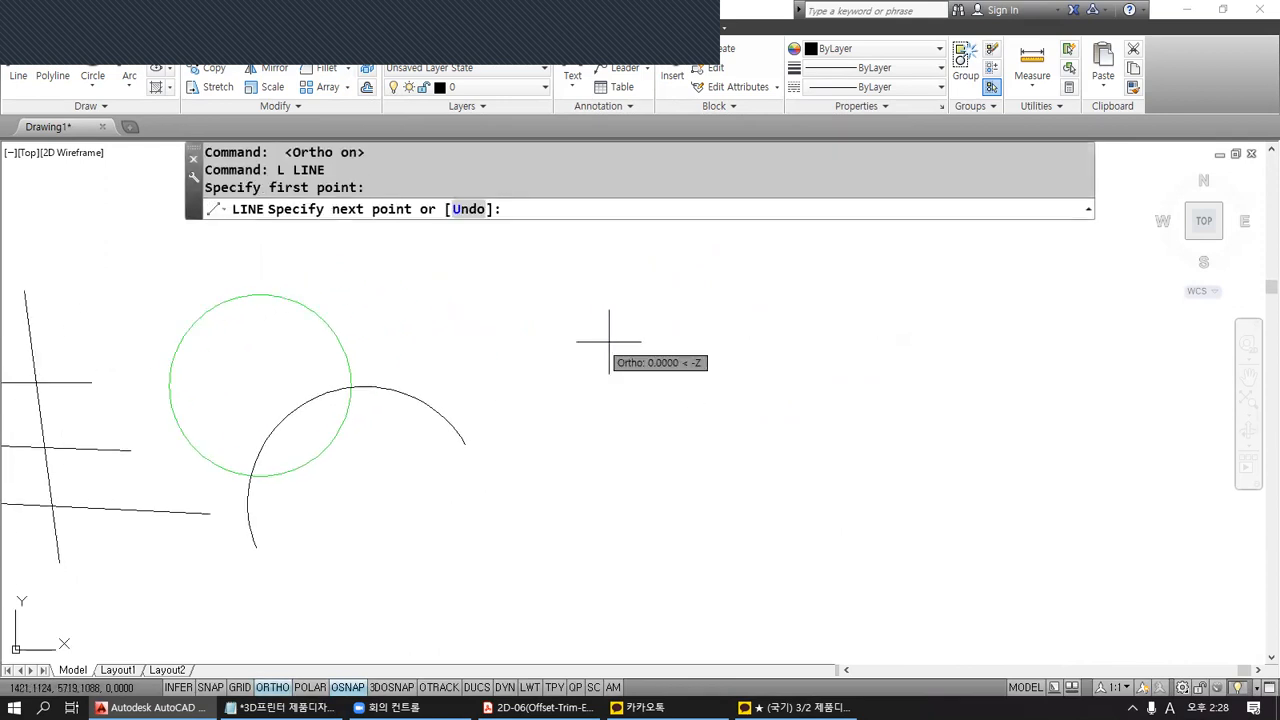
pyautogui.scroll(5, 628, 349)
pyautogui.moveTo(544, 331); pyautogui.dragTo(622, 480, button='middle')
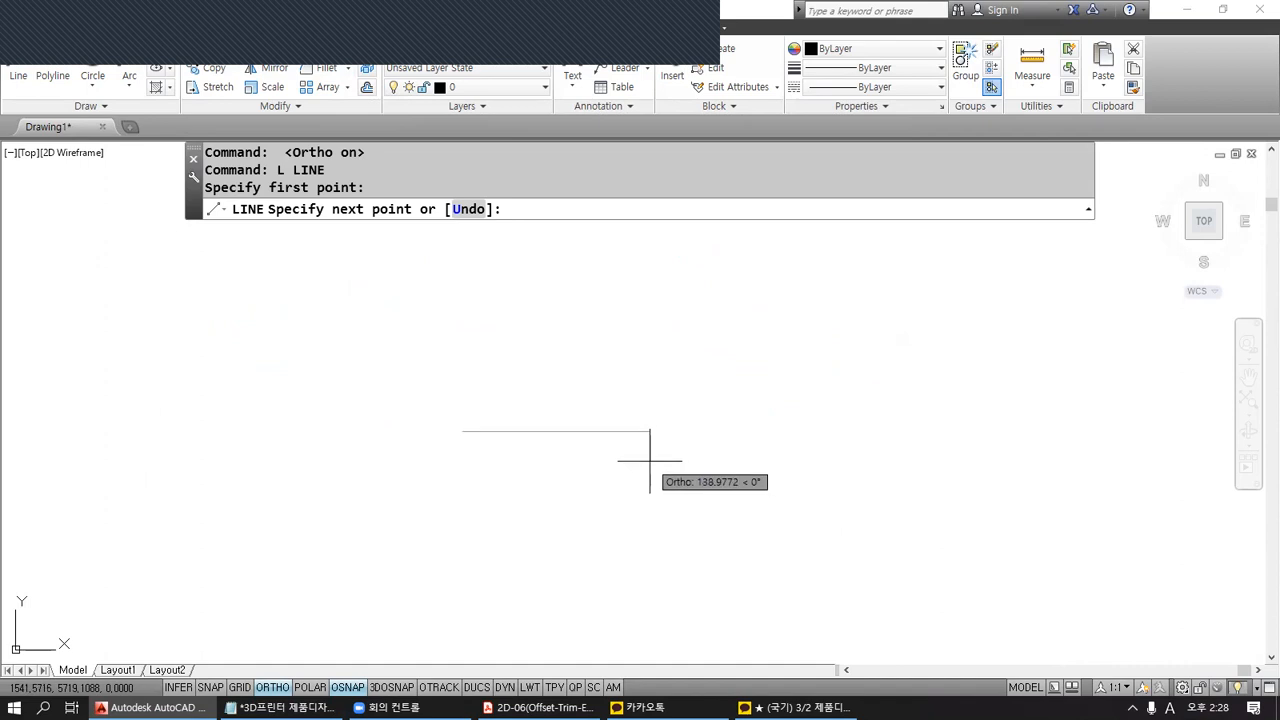
pyautogui.write('50')
pyautogui.press('Return')
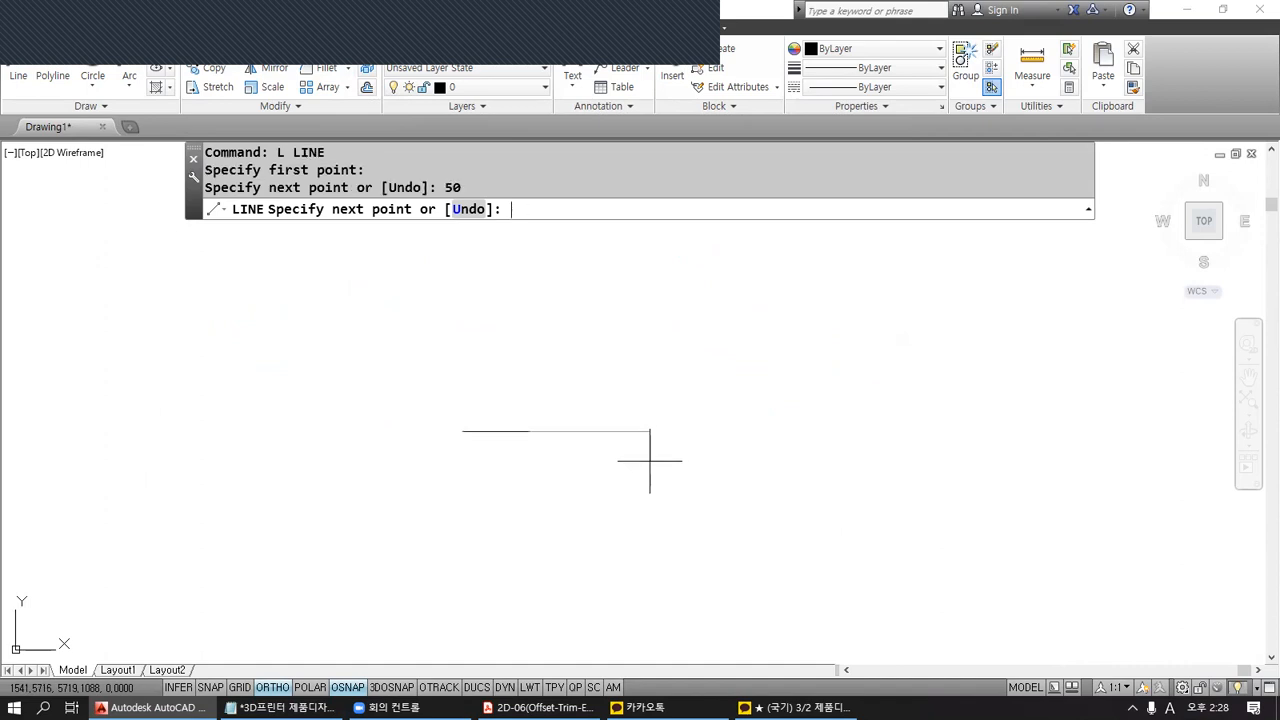
pyautogui.press('Return')
# Draw a 100-unit horizontal line from the left endpoint of the 50-unit line, overlapping it.
pyautogui.scroll(2, 558, 453)
pyautogui.moveTo(558, 453); pyautogui.dragTo(663, 413, button='middle')
pyautogui.write('l')
pyautogui.press('Return')
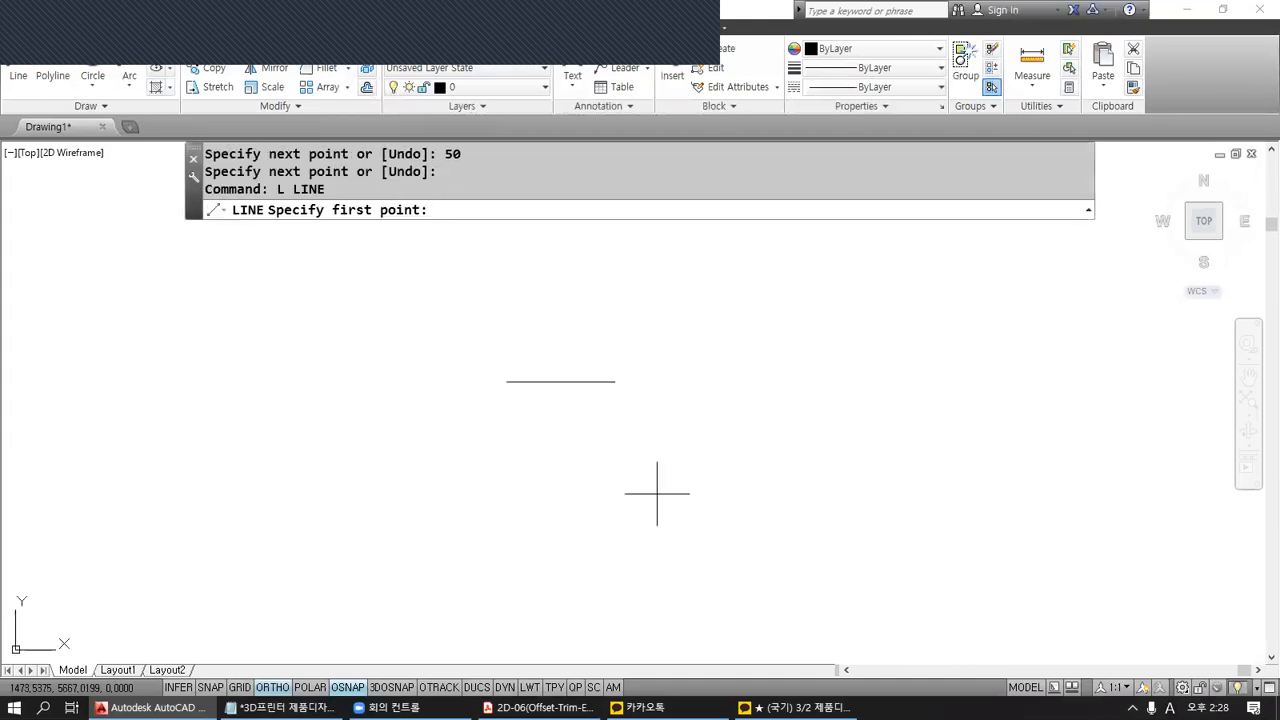
pyautogui.click(506, 381)
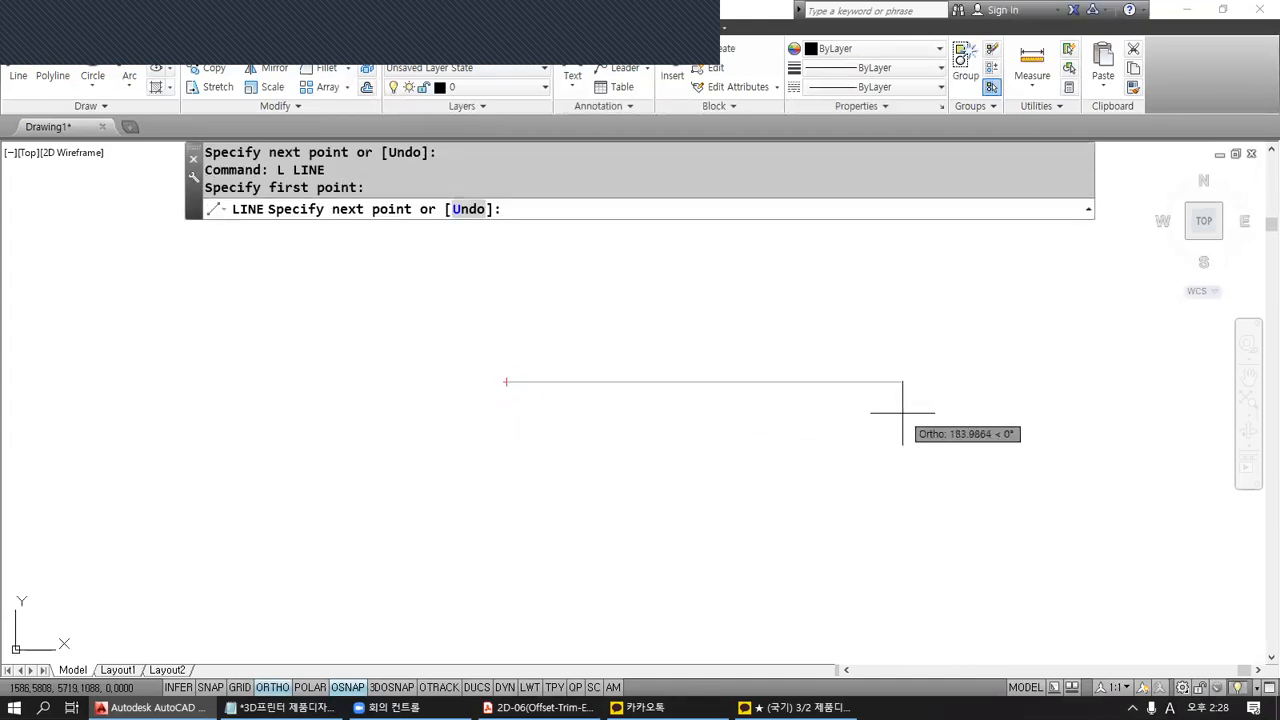
pyautogui.write('100')
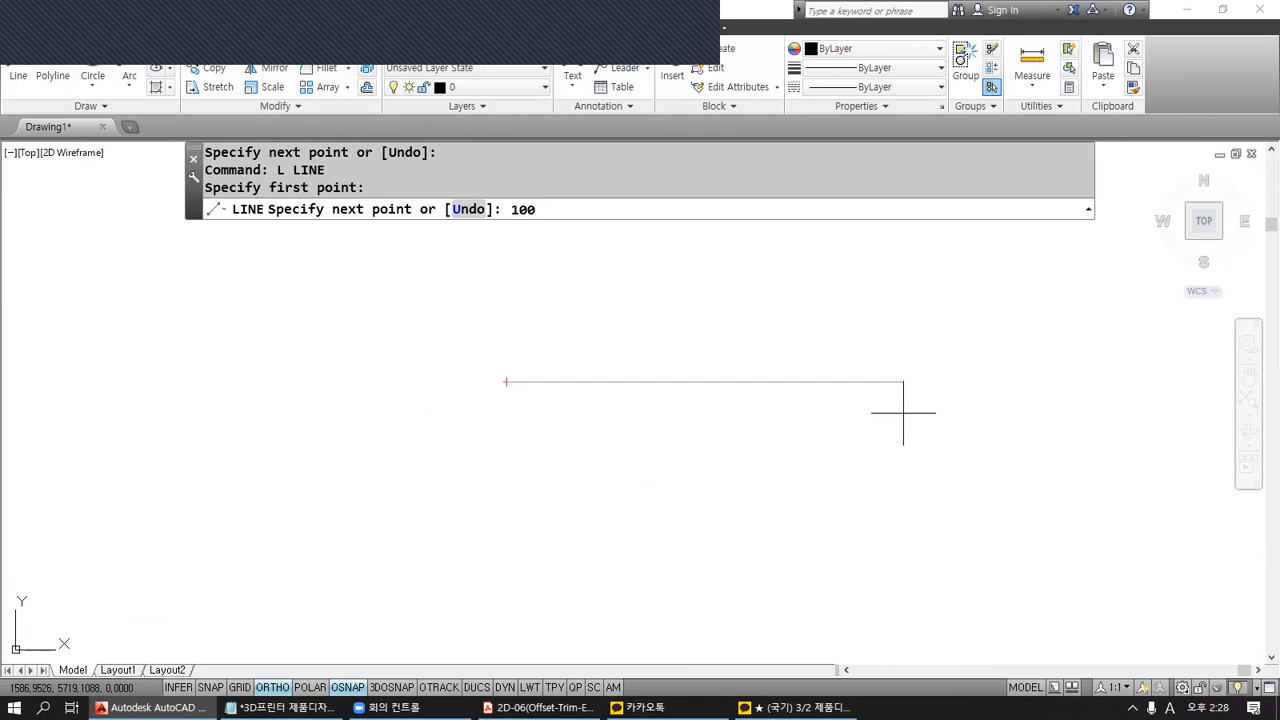
pyautogui.press('Return')
pyautogui.press('Return')
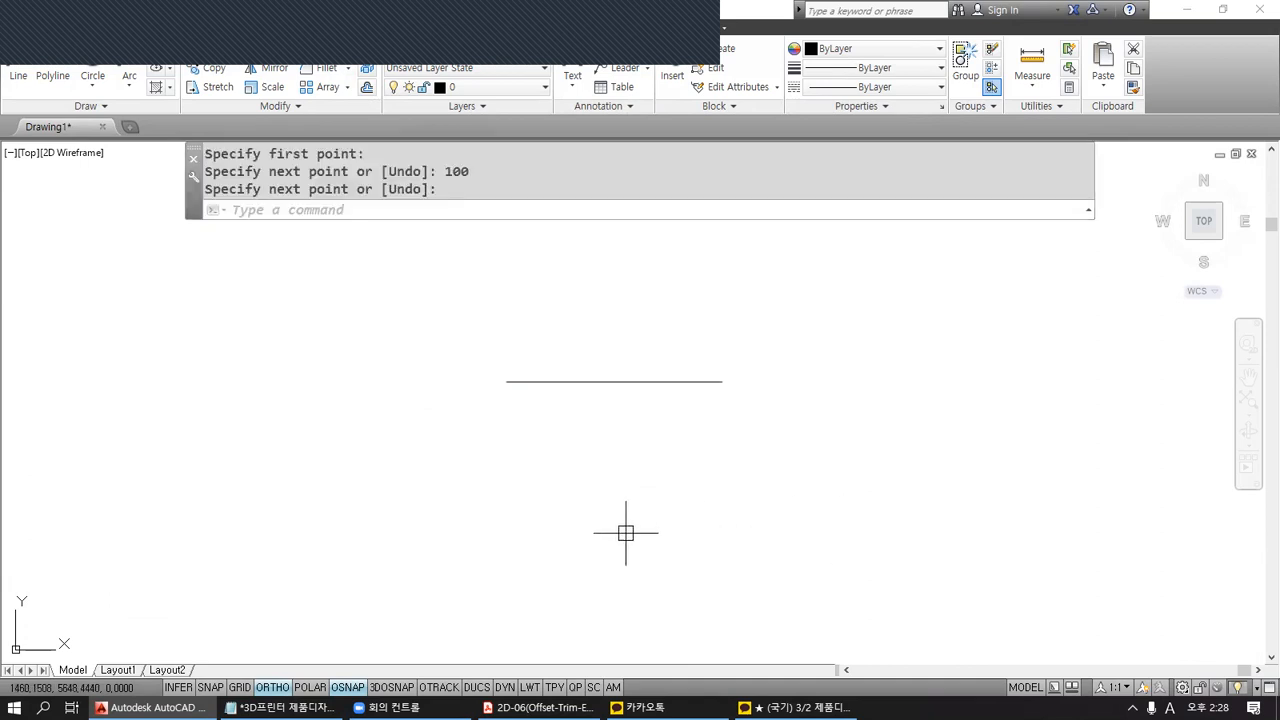
# Draw a 200-unit horizontal line from the shared left endpoint, overlapping the shorter lines.
pyautogui.press('Return')
pyautogui.click(506, 381)
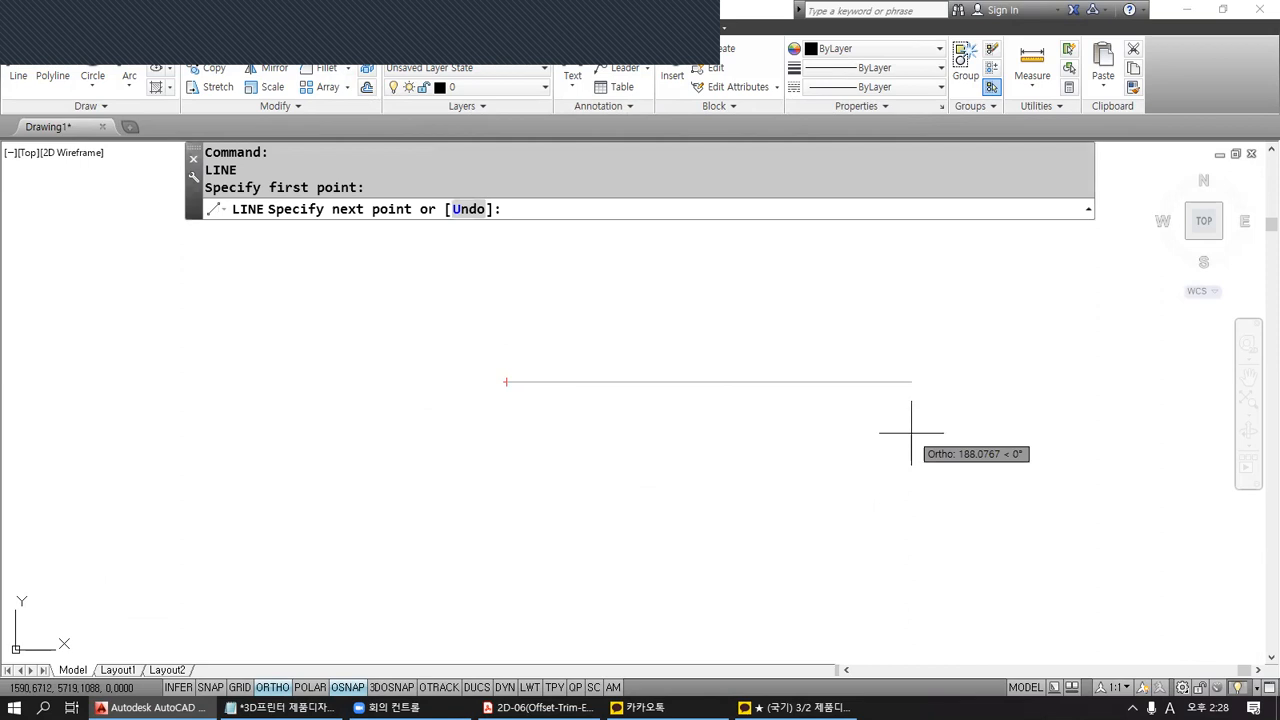
pyautogui.write('200')
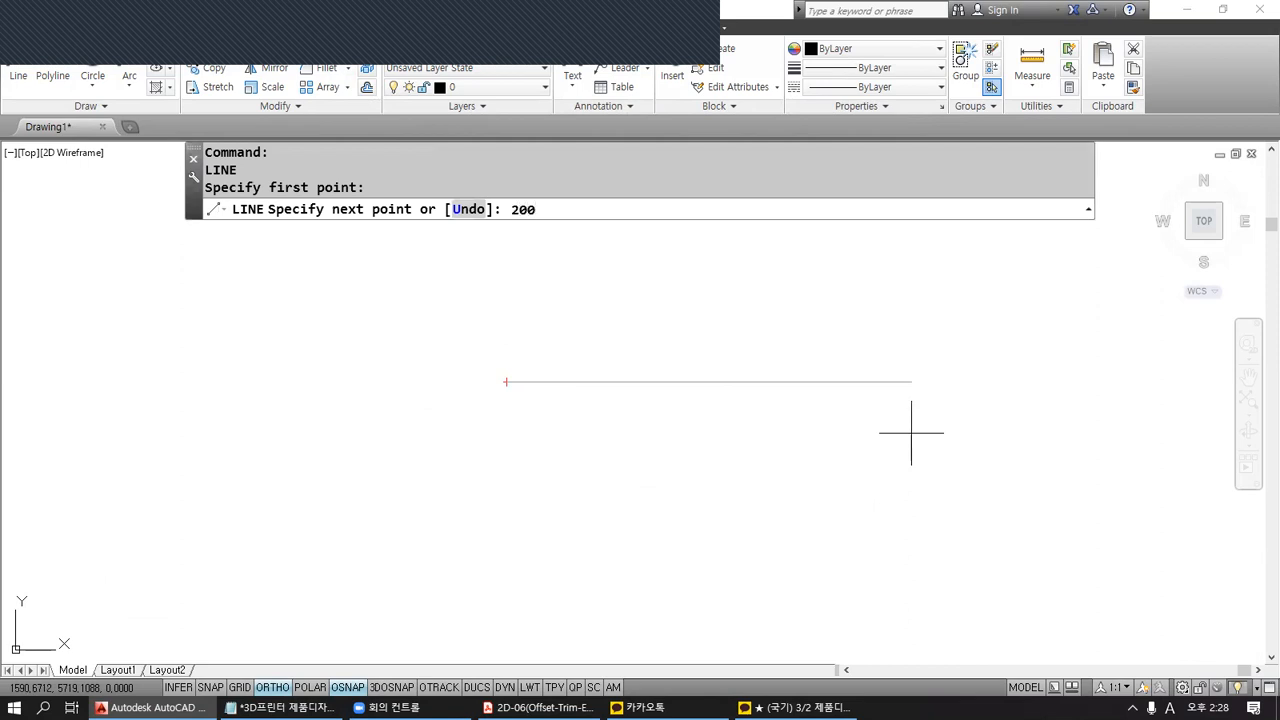
pyautogui.press('Return')
pyautogui.press('Return')
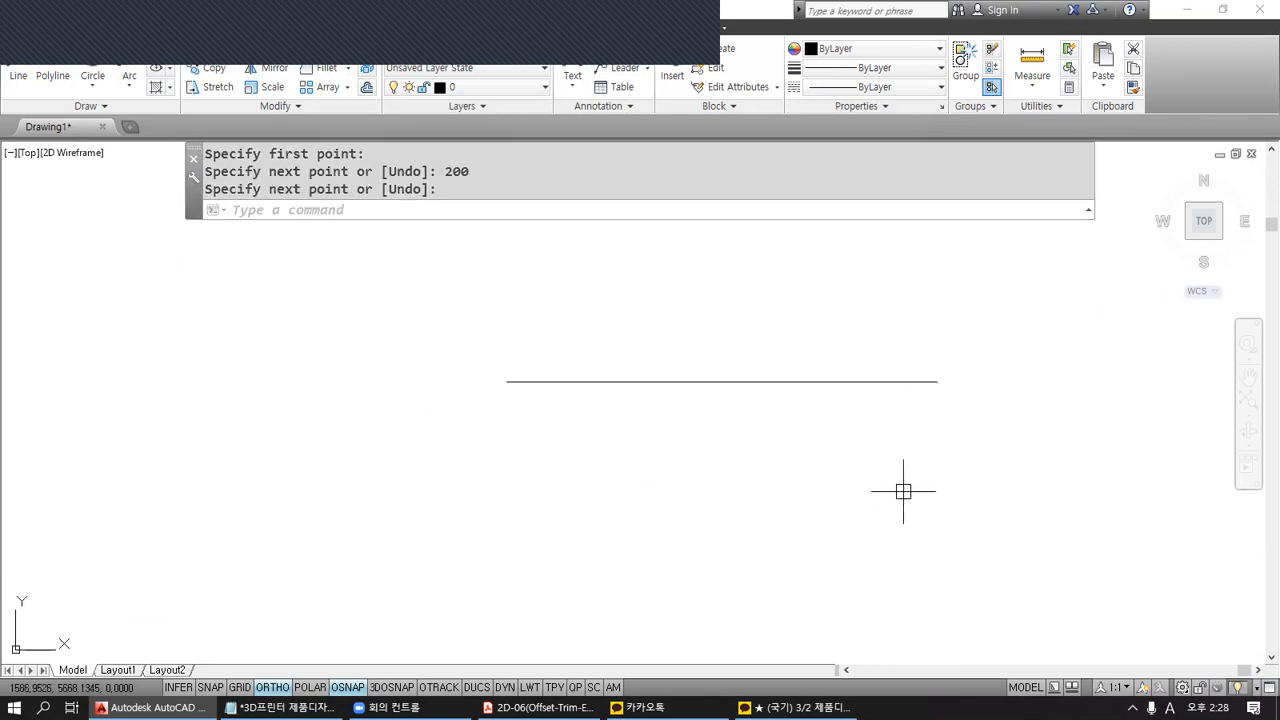
# Draw a 300-unit horizontal line from the same left endpoint, over the other overlapping lines.
pyautogui.press('Return')
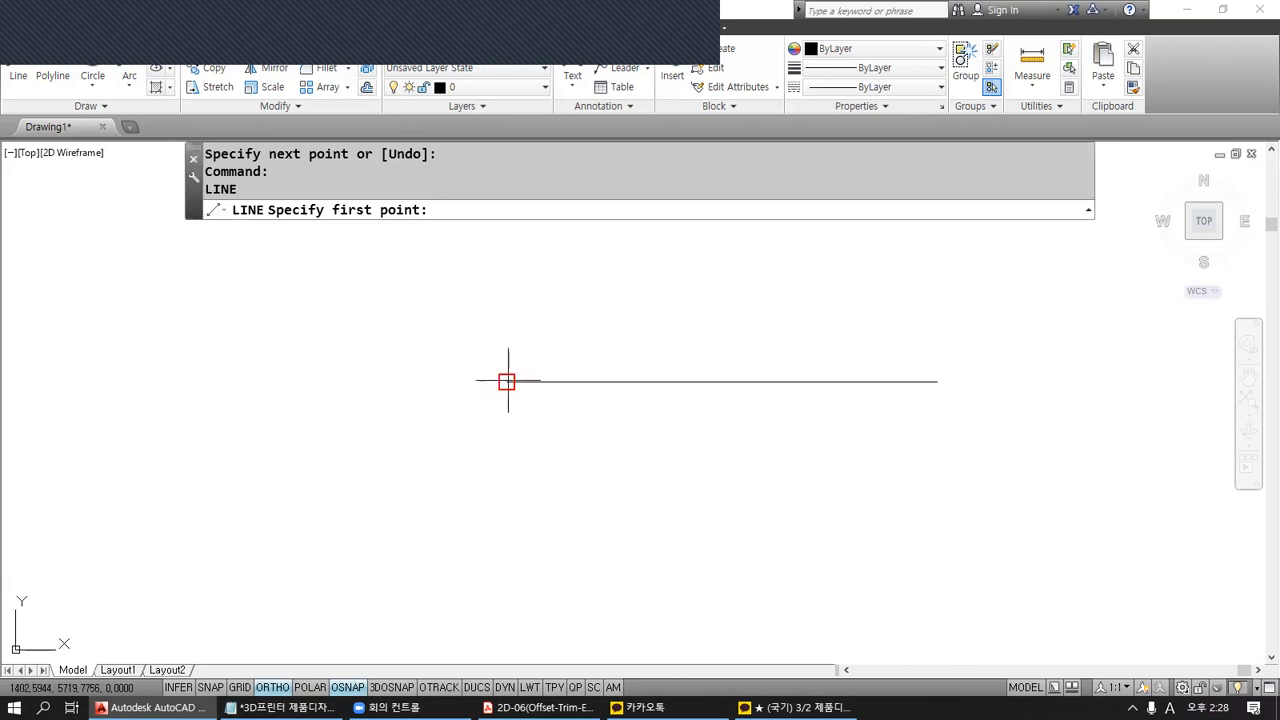
pyautogui.click(506, 381)
pyautogui.write('300')
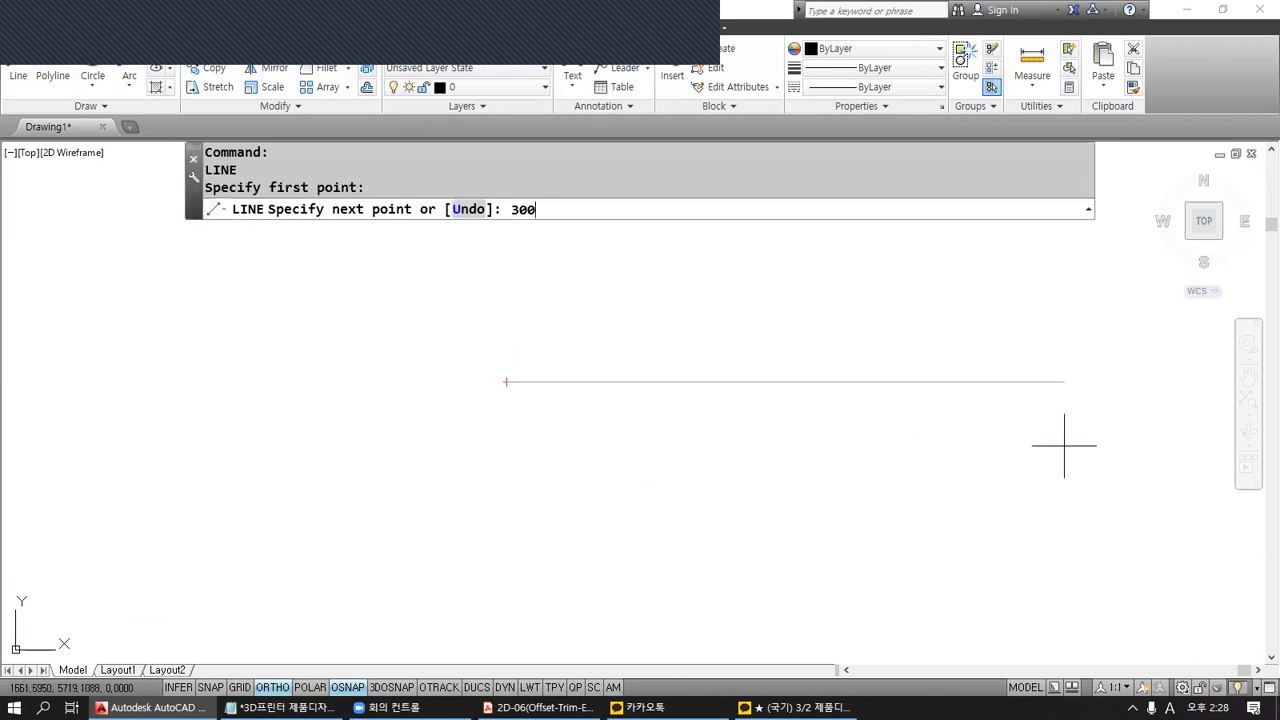
pyautogui.press('Return')
pyautogui.press('Return')
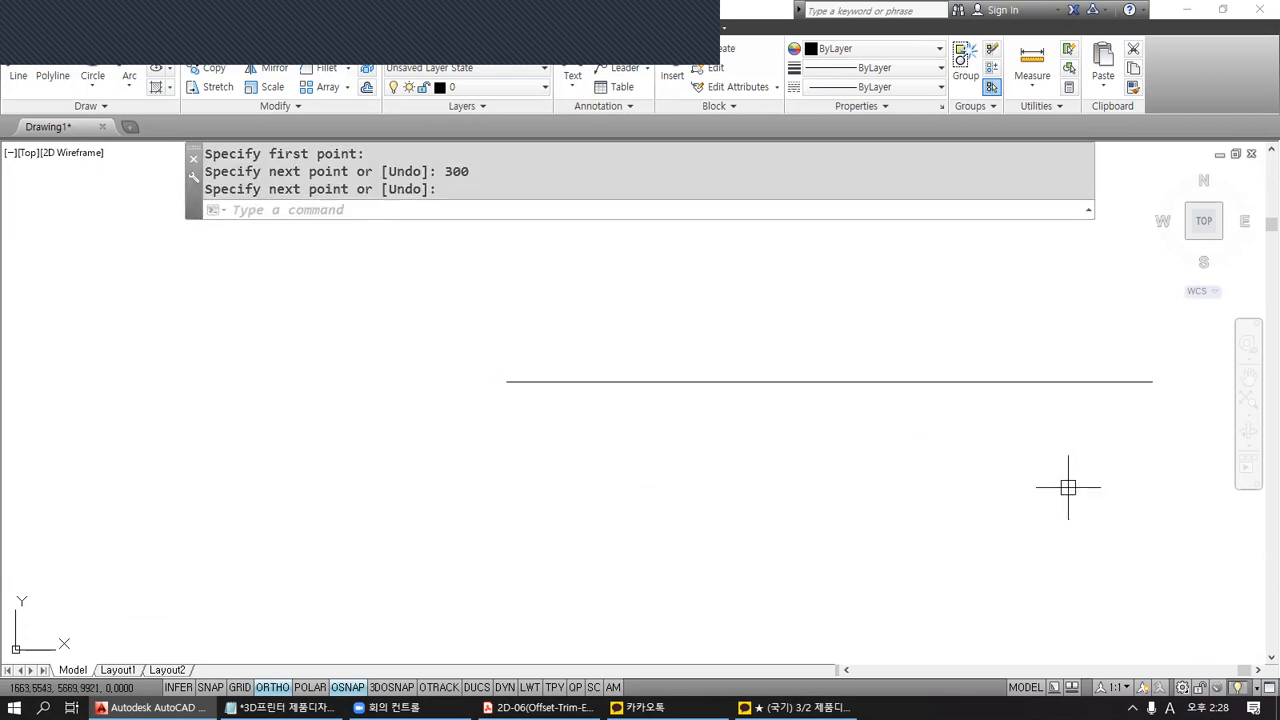
# Mark five red strokes of increasing length below the overlapping lines, scribble on the longest stroke, and clear the marks.
pyautogui.moveTo(1068, 487); pyautogui.dragTo(908, 483, button='middle')
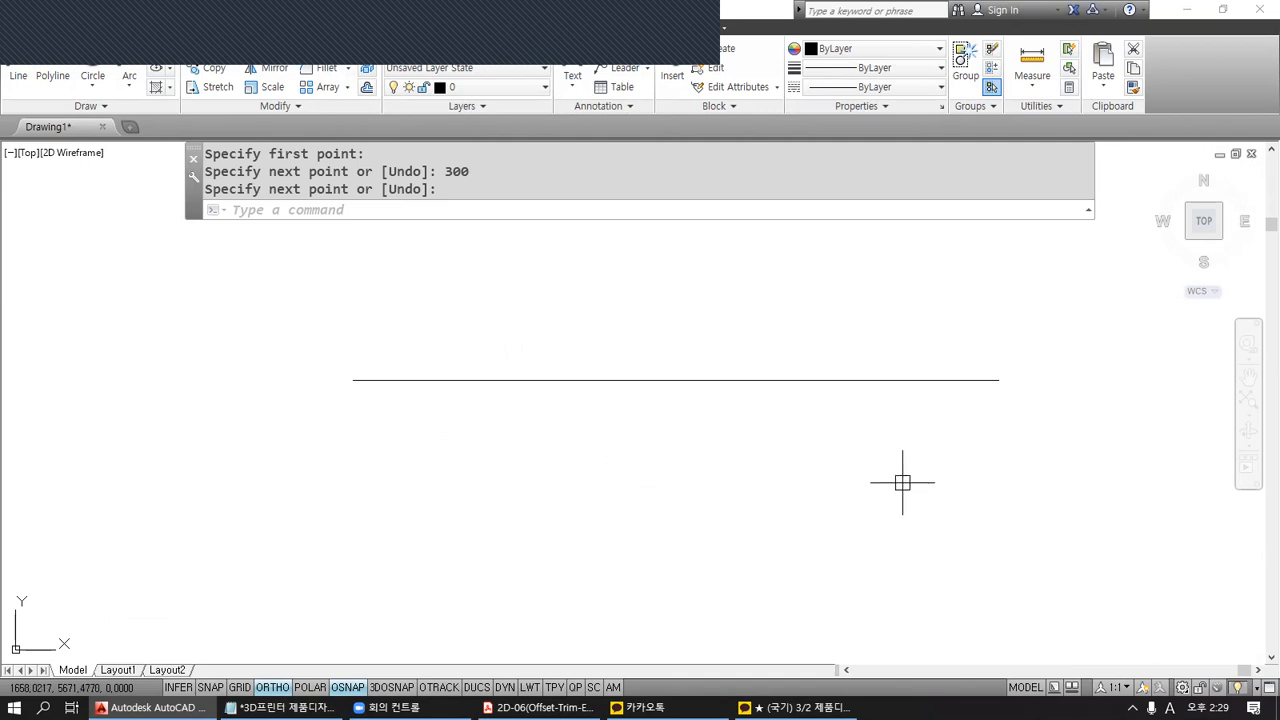
pyautogui.moveTo(358, 396); pyautogui.dragTo(485, 396)
pyautogui.moveTo(364, 413); pyautogui.dragTo(585, 413)
pyautogui.moveTo(366, 432); pyautogui.dragTo(742, 432)
pyautogui.moveTo(363, 454); pyautogui.dragTo(864, 454)
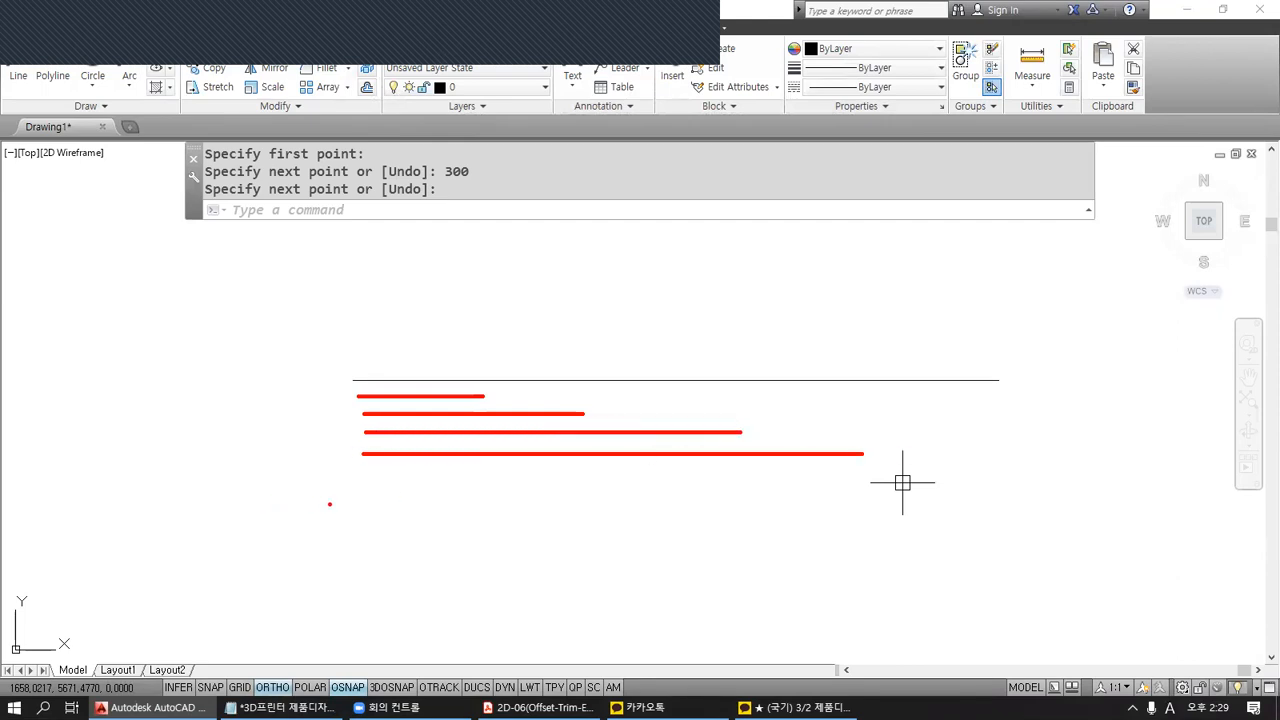
pyautogui.moveTo(357, 483); pyautogui.dragTo(988, 483)
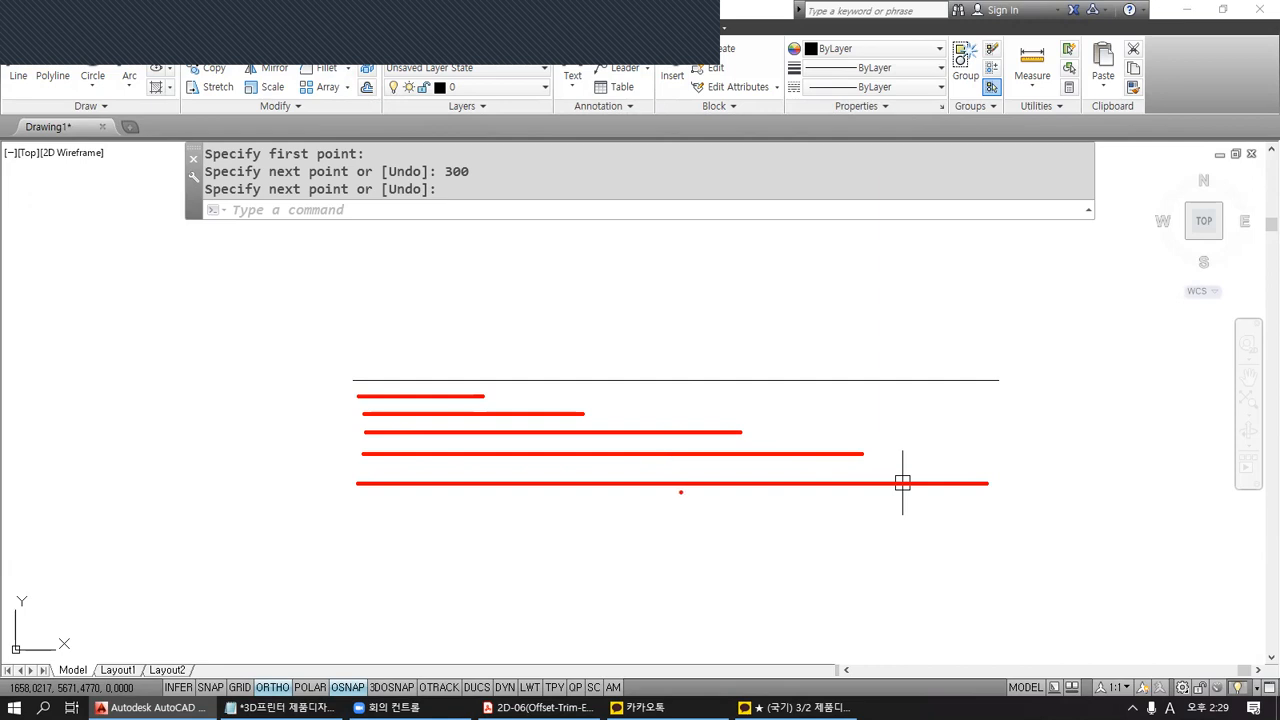
pyautogui.moveTo(694, 495)
pyautogui.mouseDown()
pyautogui.moveTo(652, 484)
pyautogui.moveTo(674, 467)
pyautogui.moveTo(694, 482)
pyautogui.moveTo(682, 498)
pyautogui.moveTo(688, 476)
pyautogui.moveTo(694, 490)
pyautogui.moveTo(684, 470)
pyautogui.moveTo(684, 502)
pyautogui.mouseUp()
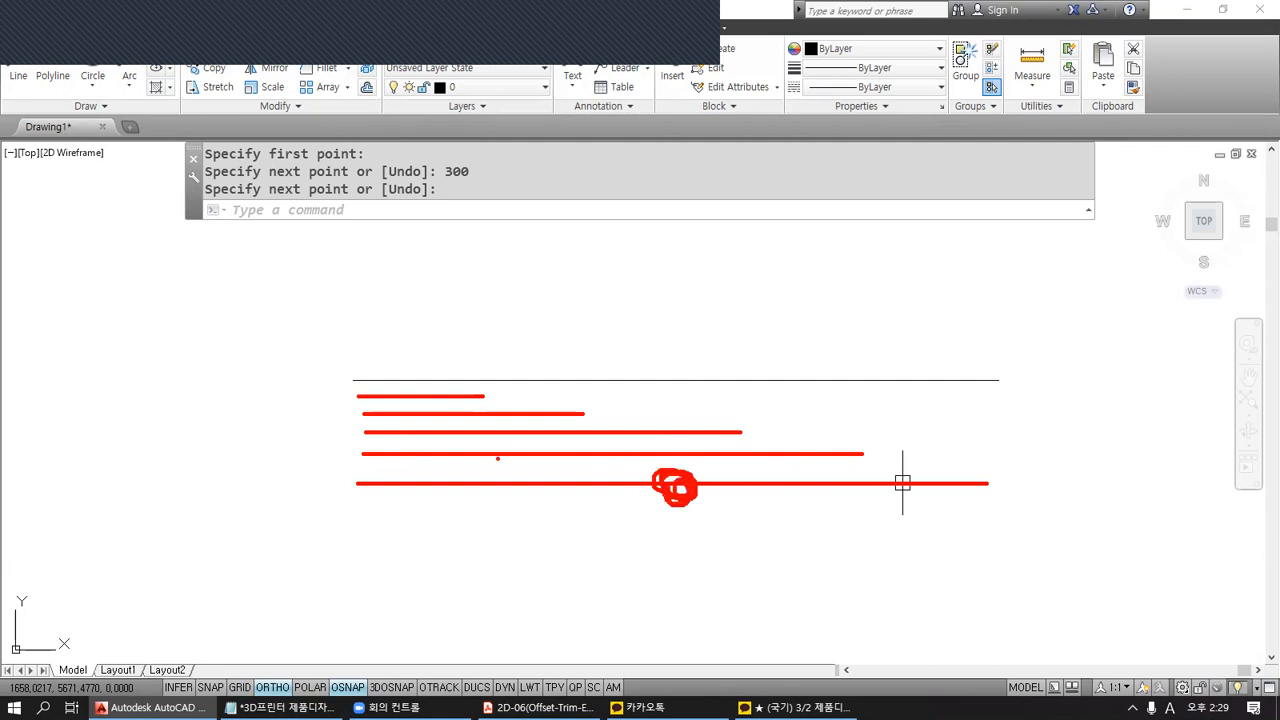
pyautogui.moveTo(469, 471)
pyautogui.mouseDown()
pyautogui.moveTo(476, 417)
pyautogui.moveTo(486, 424)
pyautogui.moveTo(434, 384)
pyautogui.moveTo(459, 387)
pyautogui.mouseUp()
pyautogui.press('Escape')
# Annotate the 100-unit line in red with its length and an upward arrow labelled 30, and clear the annotation.
pyautogui.hotkey('ctrl', '2')
pyautogui.moveTo(355, 392); pyautogui.dragTo(595, 401)
pyautogui.moveTo(446, 413)
pyautogui.mouseDown()
pyautogui.moveTo(435, 431)
pyautogui.moveTo(491, 420)
pyautogui.mouseUp()
pyautogui.click(480, 406)
pyautogui.moveTo(478, 324)
pyautogui.mouseDown()
pyautogui.moveTo(478, 388)
pyautogui.moveTo(497, 314)
pyautogui.moveTo(557, 350)
pyautogui.mouseUp()
pyautogui.moveTo(590, 312)
pyautogui.mouseDown()
pyautogui.moveTo(587, 332)
pyautogui.moveTo(598, 309)
pyautogui.mouseUp()
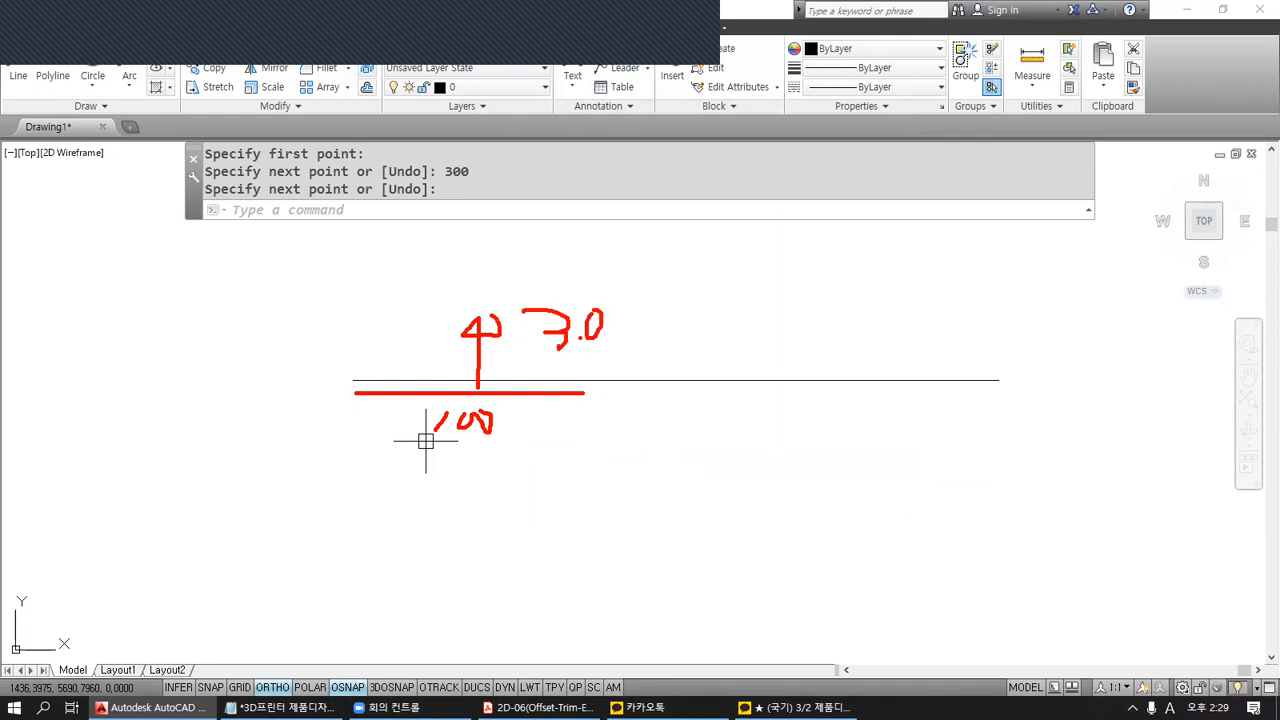
pyautogui.press('Escape')
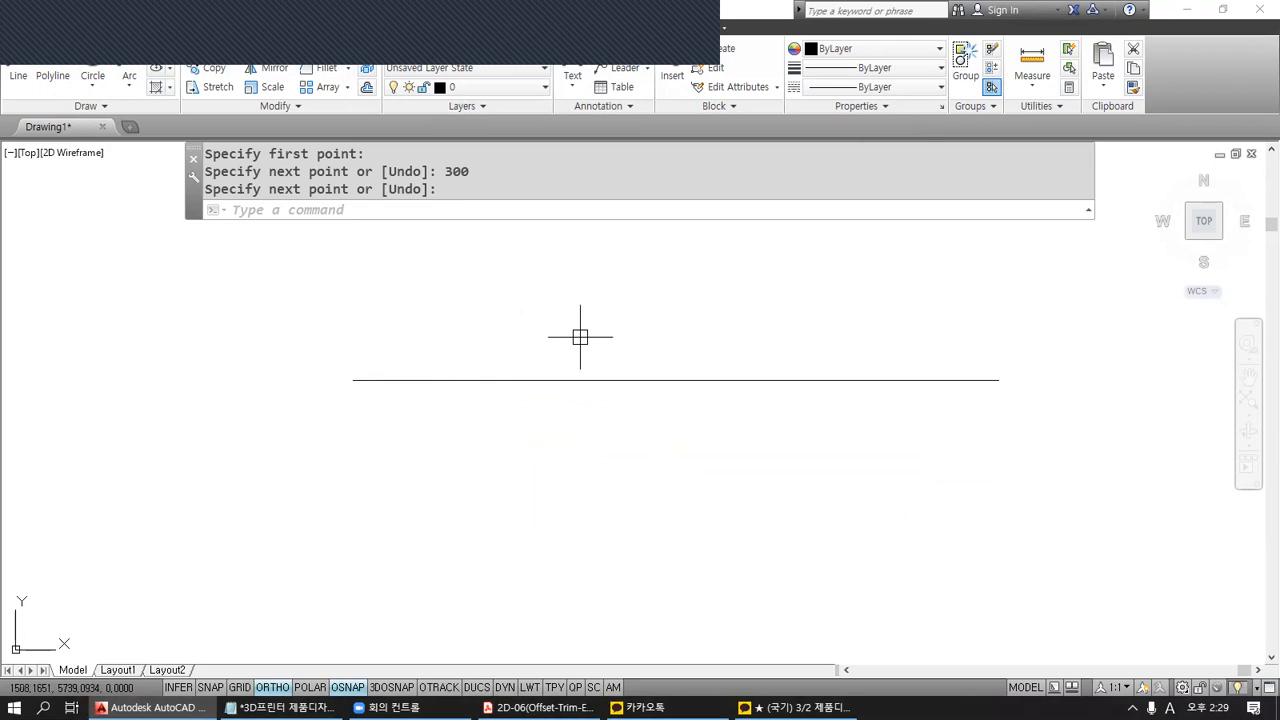
# Offset the 100-unit line 30 units upward and finish the Offset command.
pyautogui.write('O')
pyautogui.press('Return')
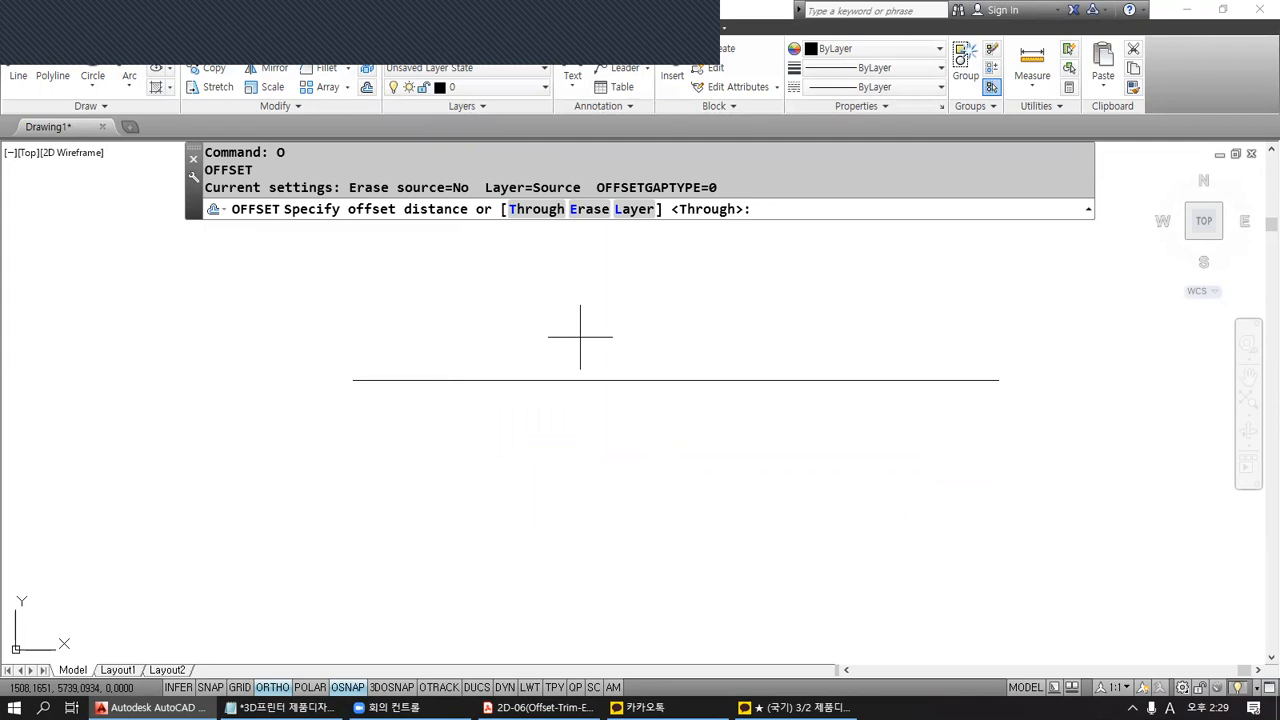
pyautogui.write('30')
pyautogui.press('Return')
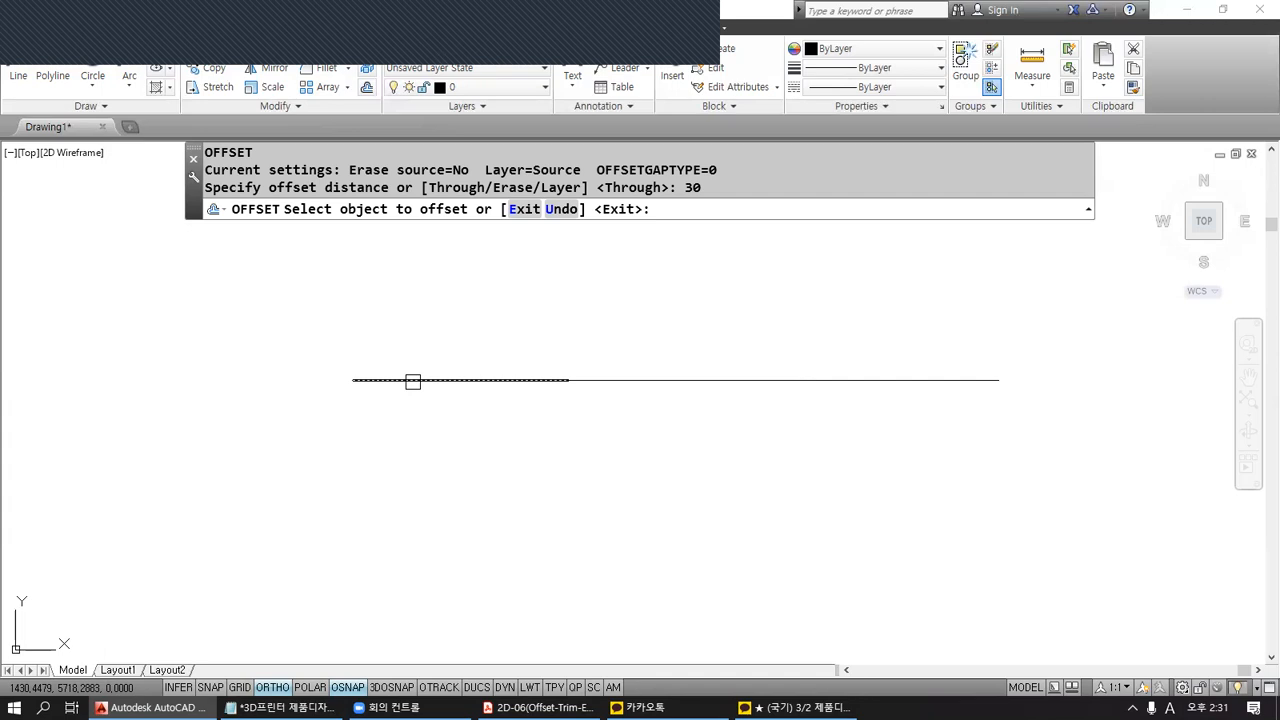
pyautogui.click(410, 380)
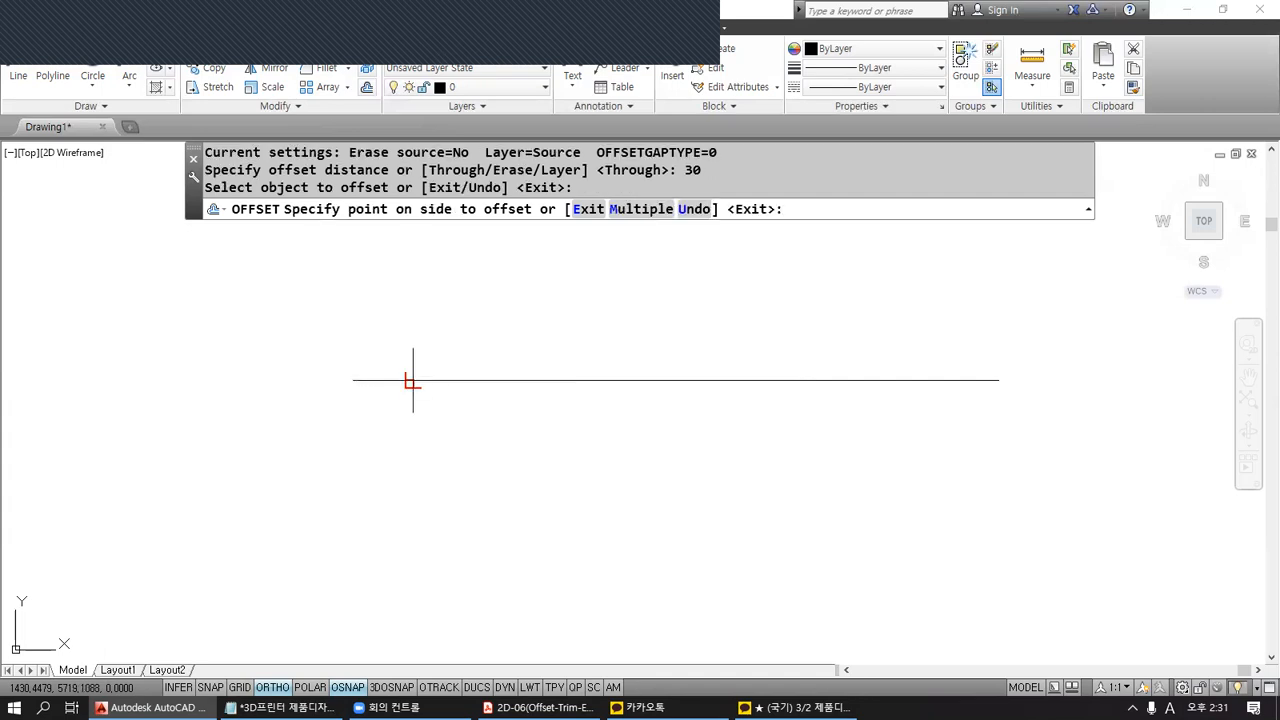
pyautogui.click(437, 277)
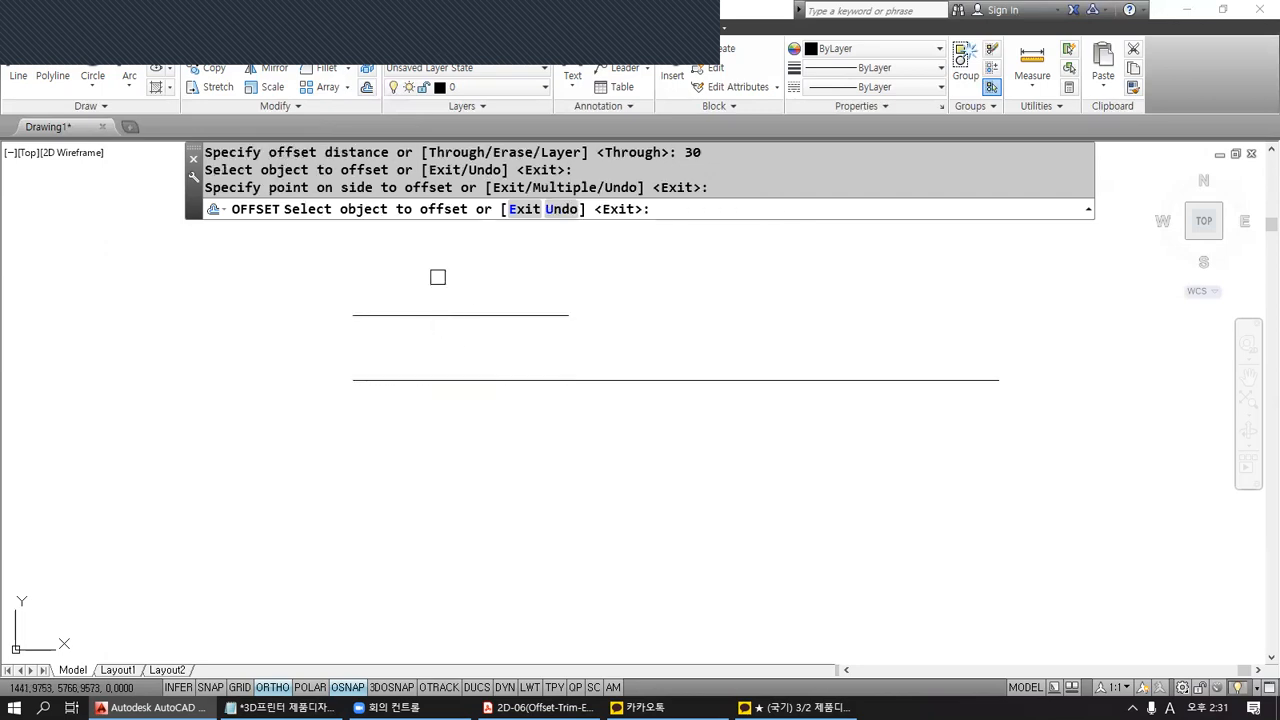
pyautogui.press('Return')
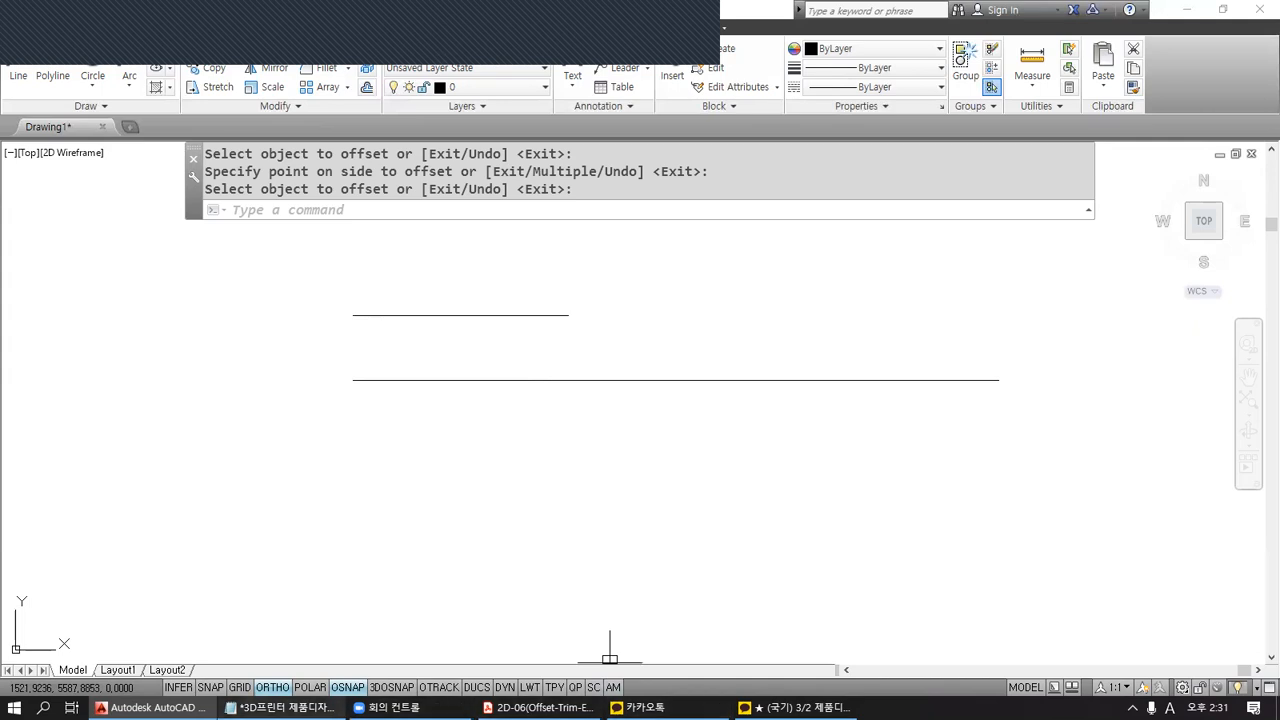
# Switch to the Notepad notes and add the line "4. 겹친객체 순차 선택 :" below the C entry.
pyautogui.click(285, 707)
pyautogui.click(289, 551)
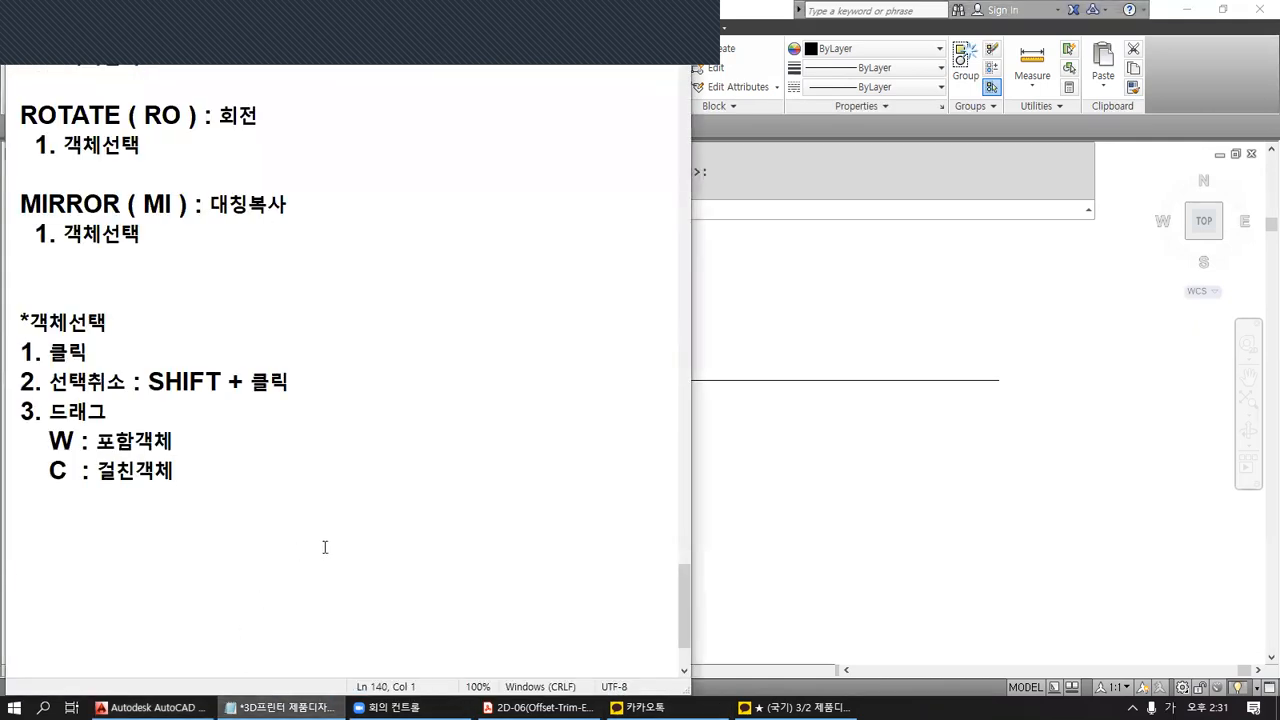
pyautogui.press('Up')
pyautogui.press('Up')
pyautogui.press('Down')
pyautogui.write('4 ')
pyautogui.write('. ㄱ')
pyautogui.write('ㅕㅂㅊ')
pyautogui.write('ㅣㄴㄱㅐㄱ')
pyautogui.write('ㅊㅔ ㅅㅜㄴㅊㅏ ')
pyautogui.write('ㅅㅓㄴㅌㅐㄱ :')
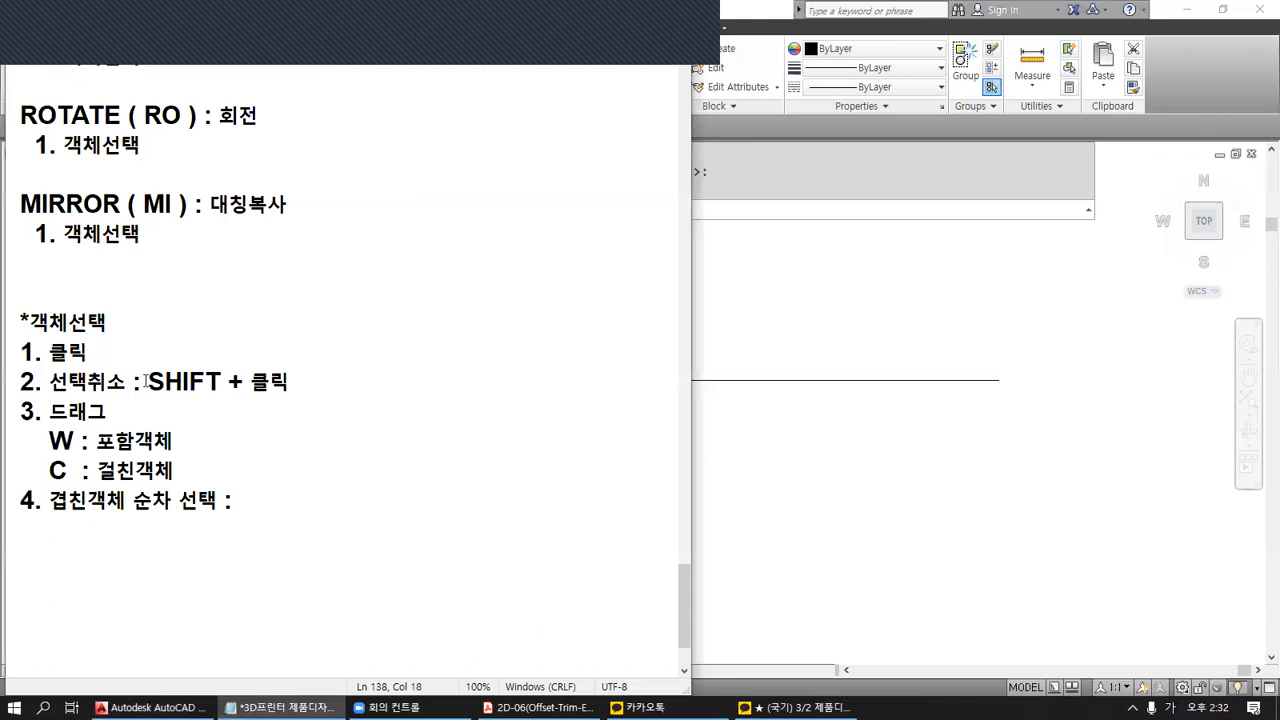
# Complete note 4 with "SHIFT + 스페이스바 (미리보기 활성화)", reusing the SHIFT text copied from note 2.
pyautogui.moveTo(146, 381); pyautogui.dragTo(314, 376)
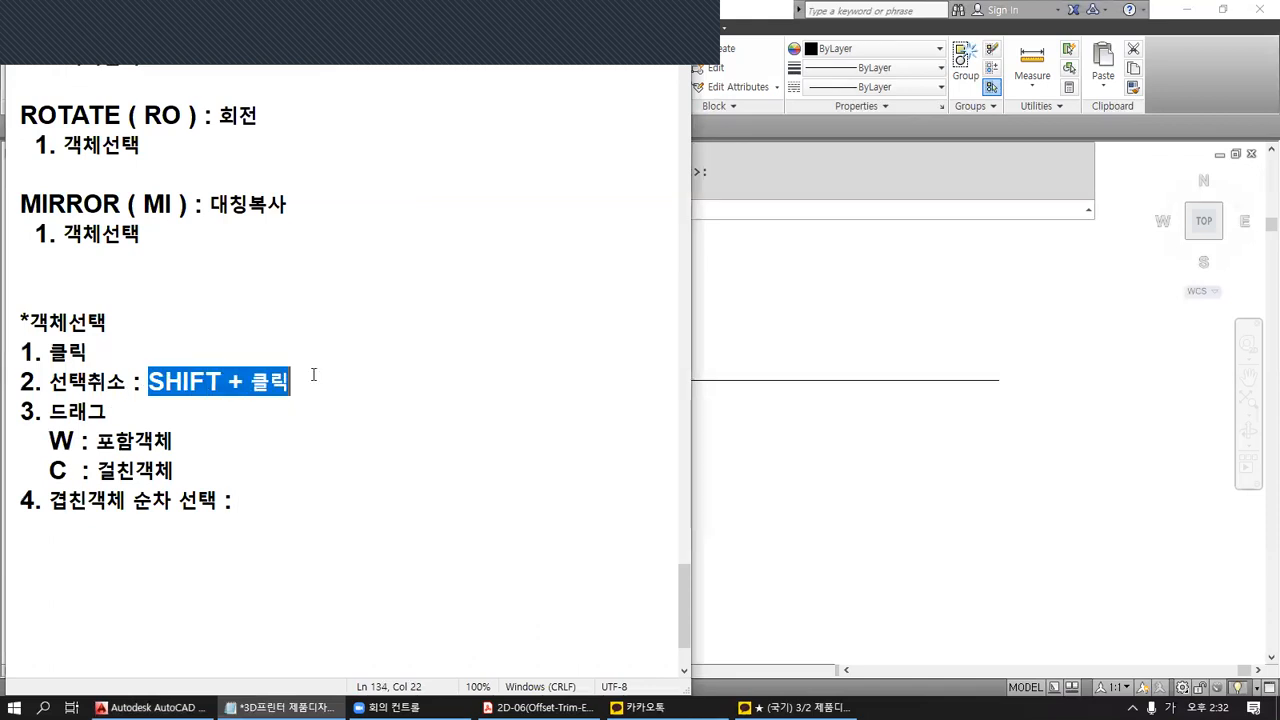
pyautogui.hotkey('ctrl', 'c')
pyautogui.click(281, 487)
pyautogui.hotkey('ctrl', 'v')
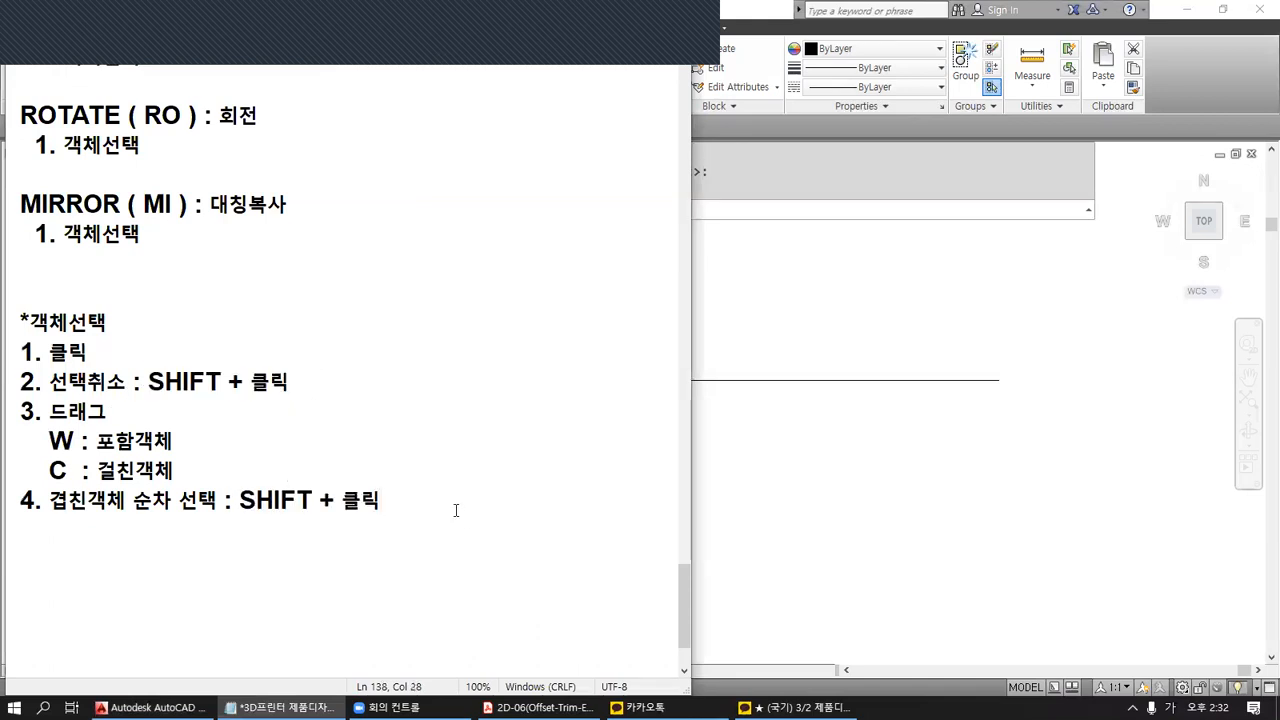
pyautogui.press('BackSpace')
pyautogui.press('BackSpace')
pyautogui.write('TM')
pyautogui.press('BackSpace')
pyautogui.press('BackSpace')
pyautogui.press('Hangul')
pyautogui.write('스페이습ㅏ')
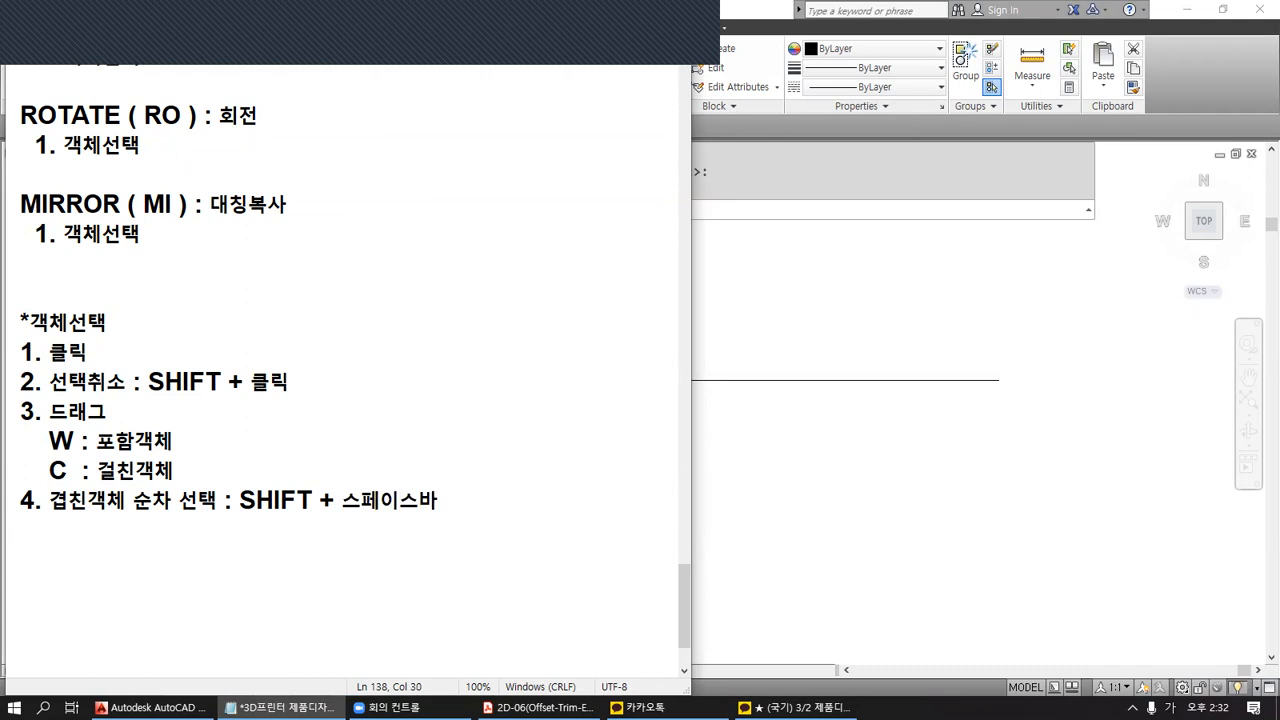
pyautogui.write(' (미리보기 활성화)')
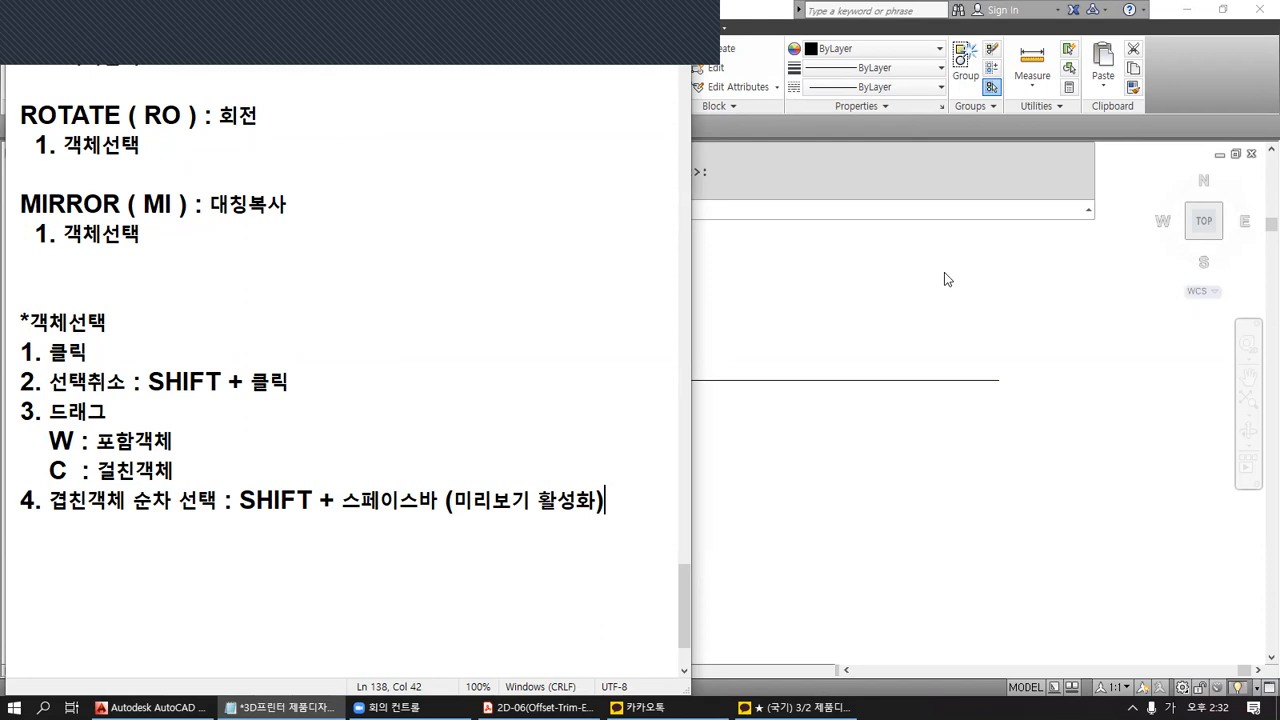
# Return to AutoCAD, preview the overlapping lines for selection, and cancel any active selection.
pyautogui.click(869, 261)
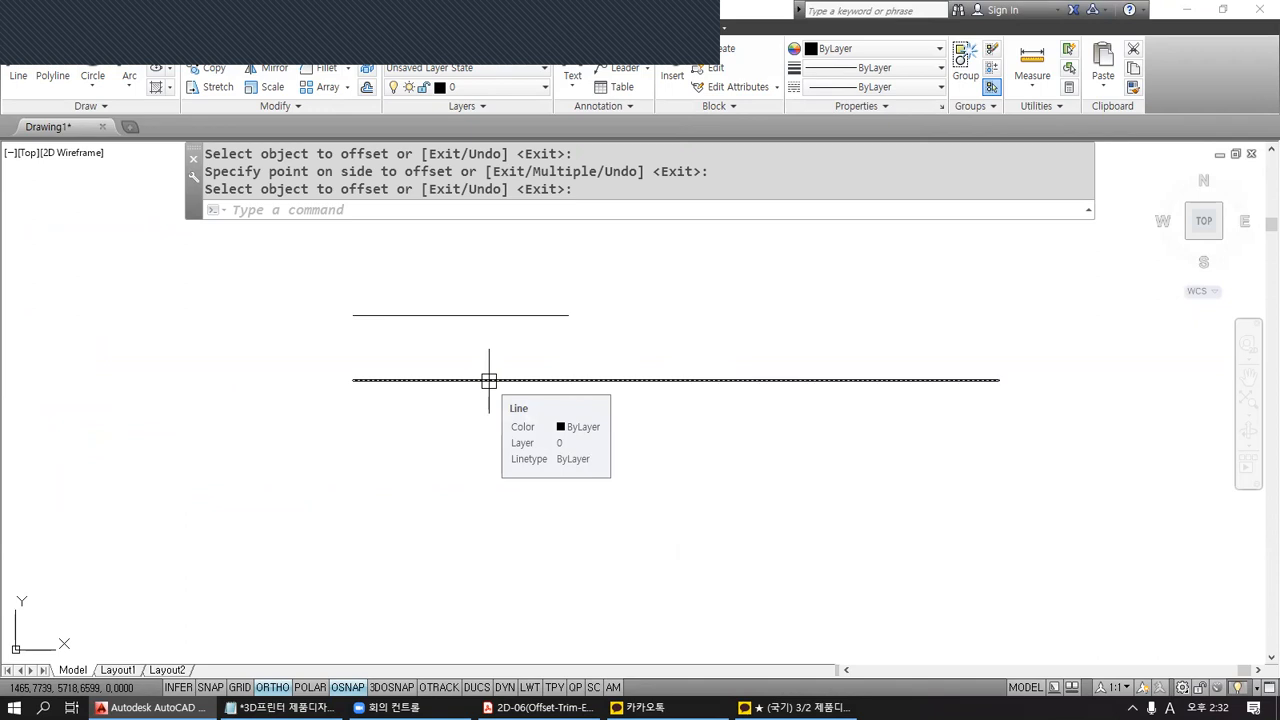
pyautogui.press('Escape')
pyautogui.press('Escape')
pyautogui.press('Escape')
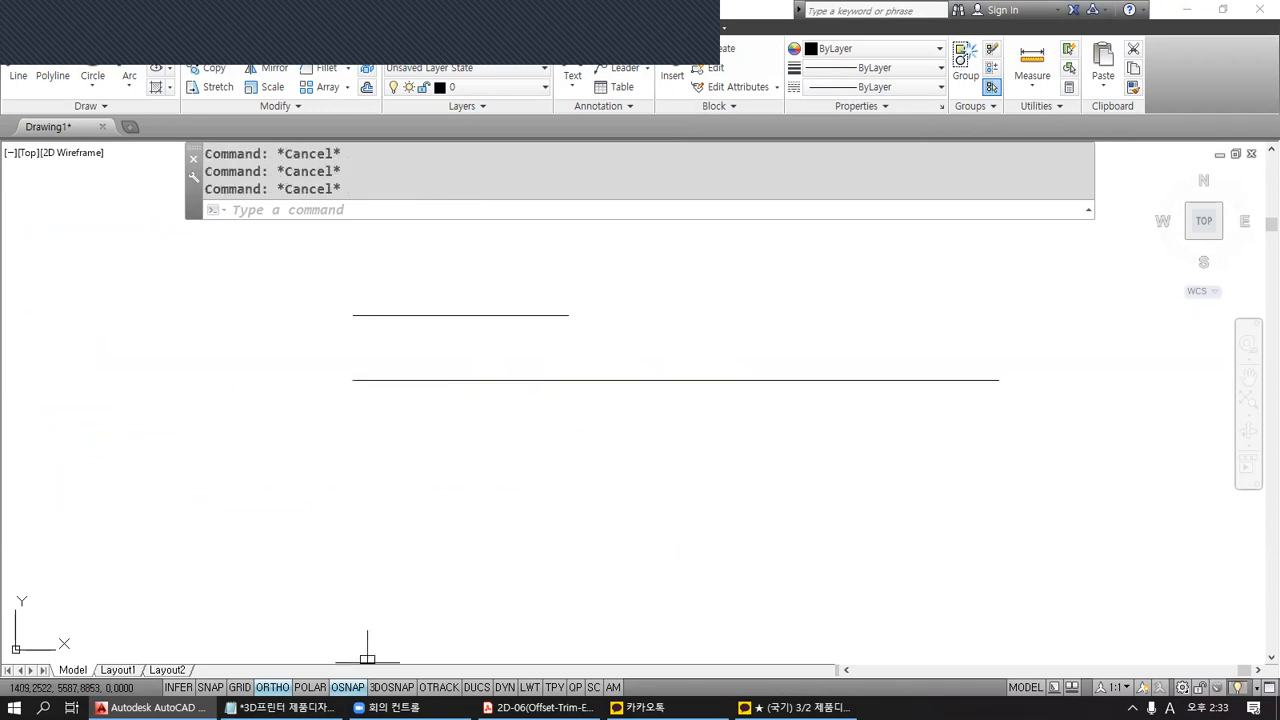
# Switch to the Notepad notes and add the line "5. ALL : 전체선택".
pyautogui.click(280, 707)
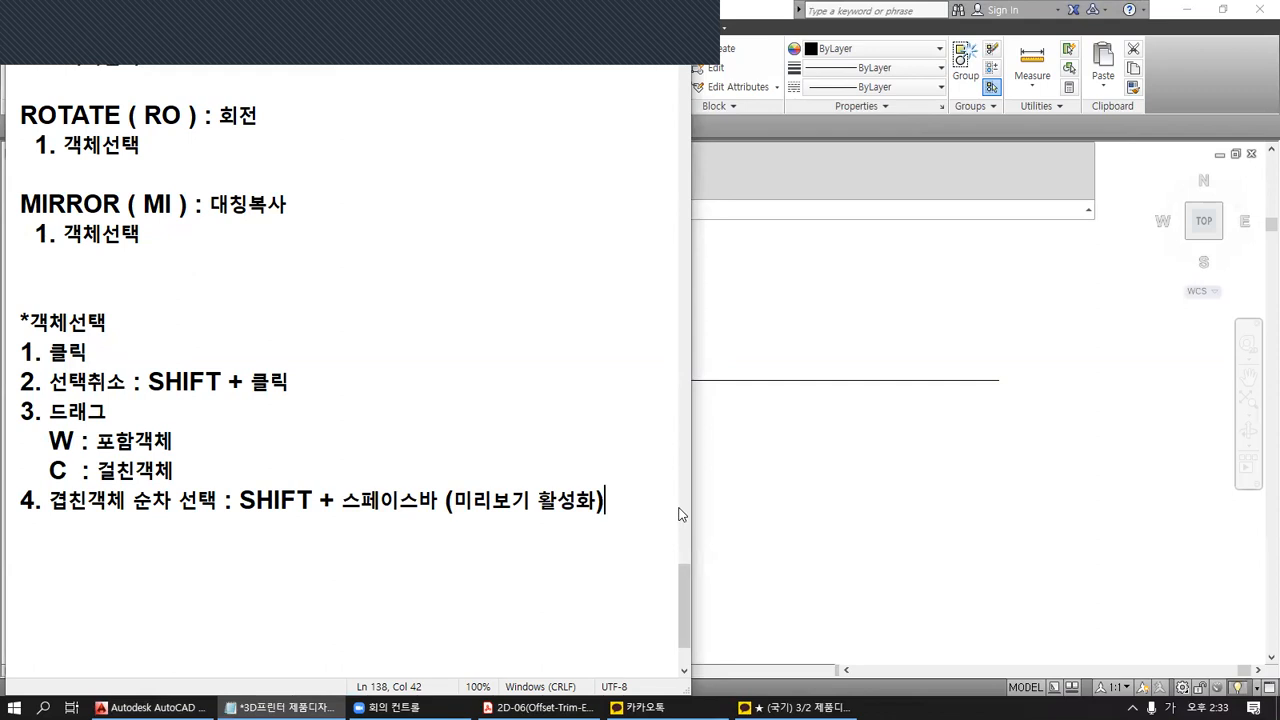
pyautogui.press('Return')
pyautogui.write('5. ALL ')
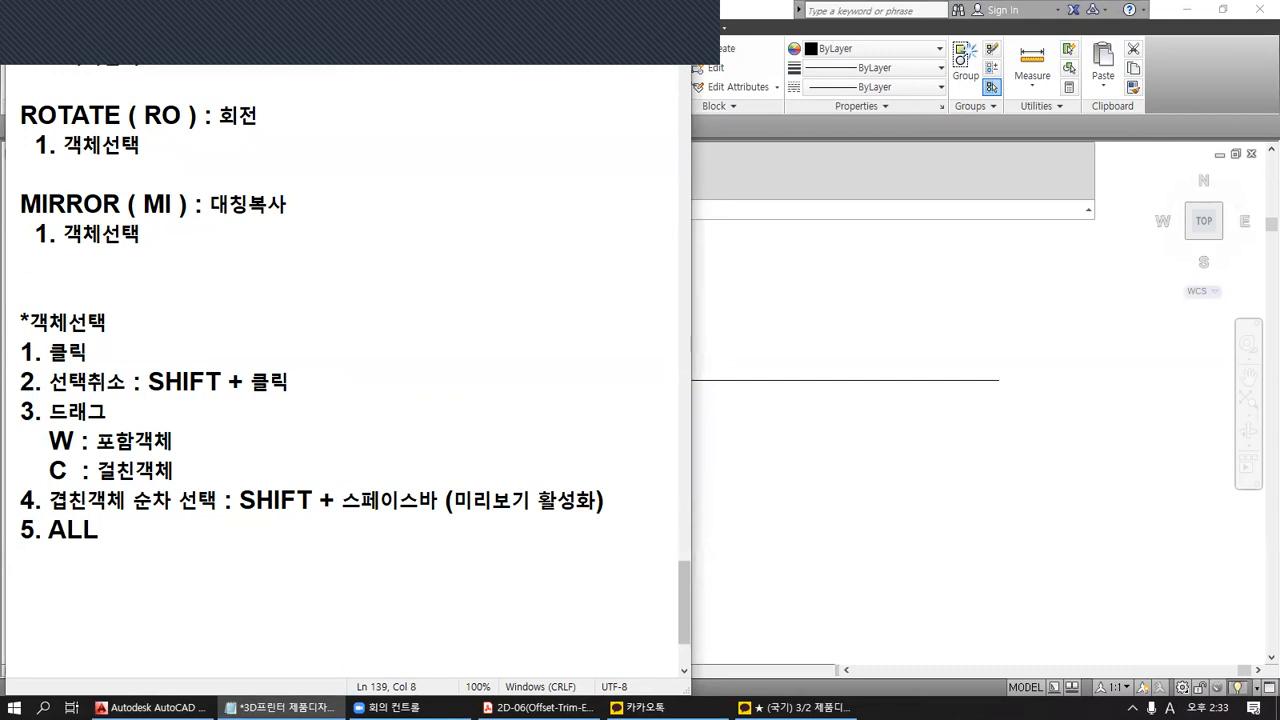
pyautogui.write(': 전체선택')
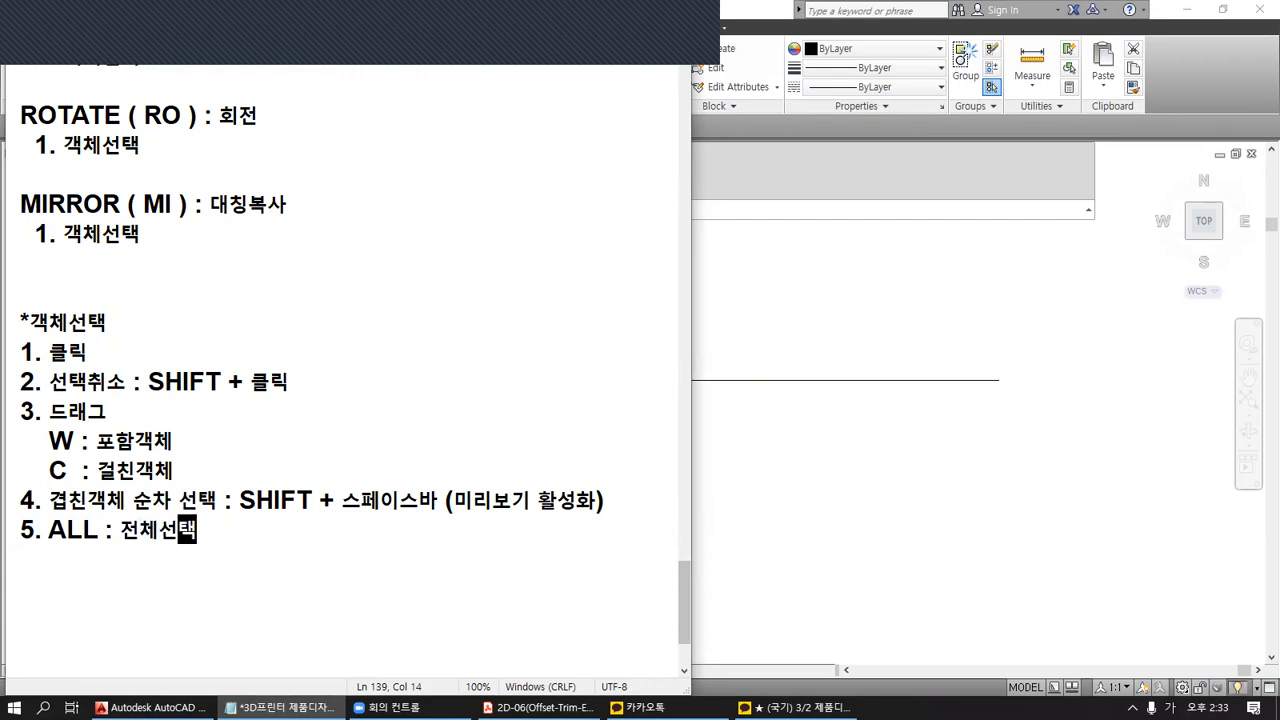
# Return to AutoCAD, start the Erase command, and select every object in the drawing with ALL.
pyautogui.click(857, 425)
pyautogui.scroll(-8, 700, 455)
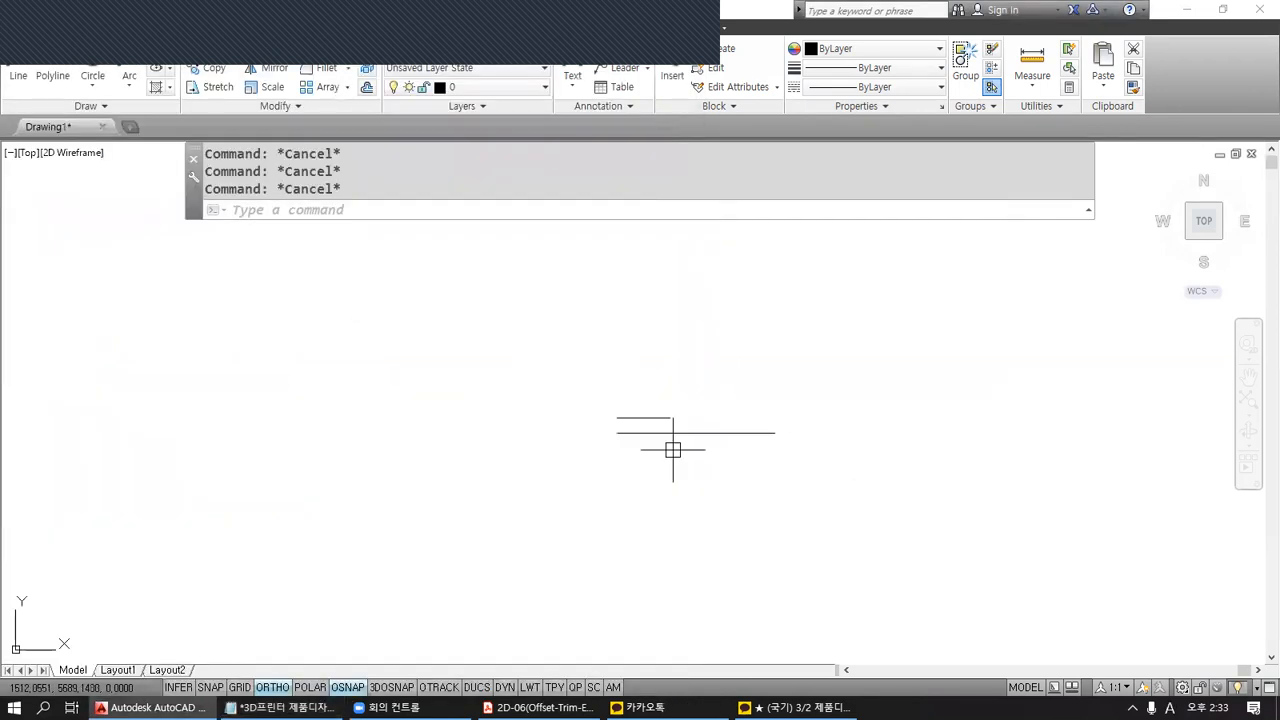
pyautogui.write('ERASE Select objects: ALL')
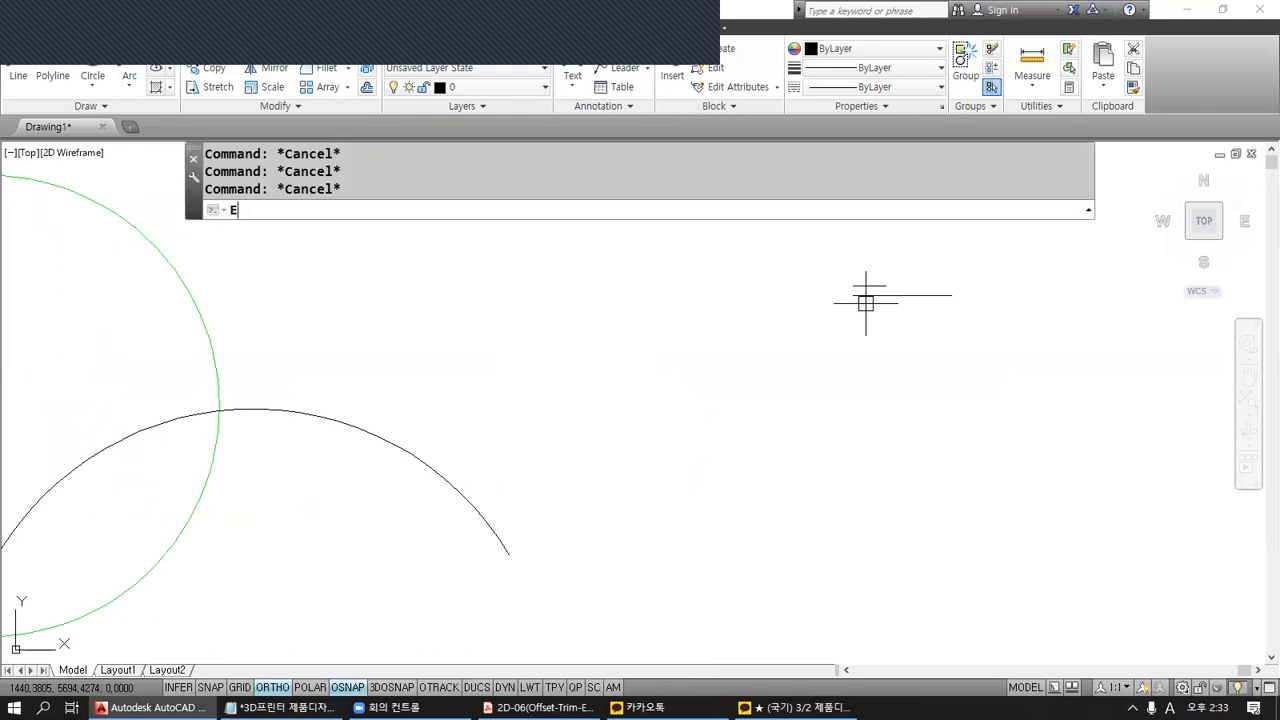
pyautogui.press('Return')
pyautogui.write('ALL')
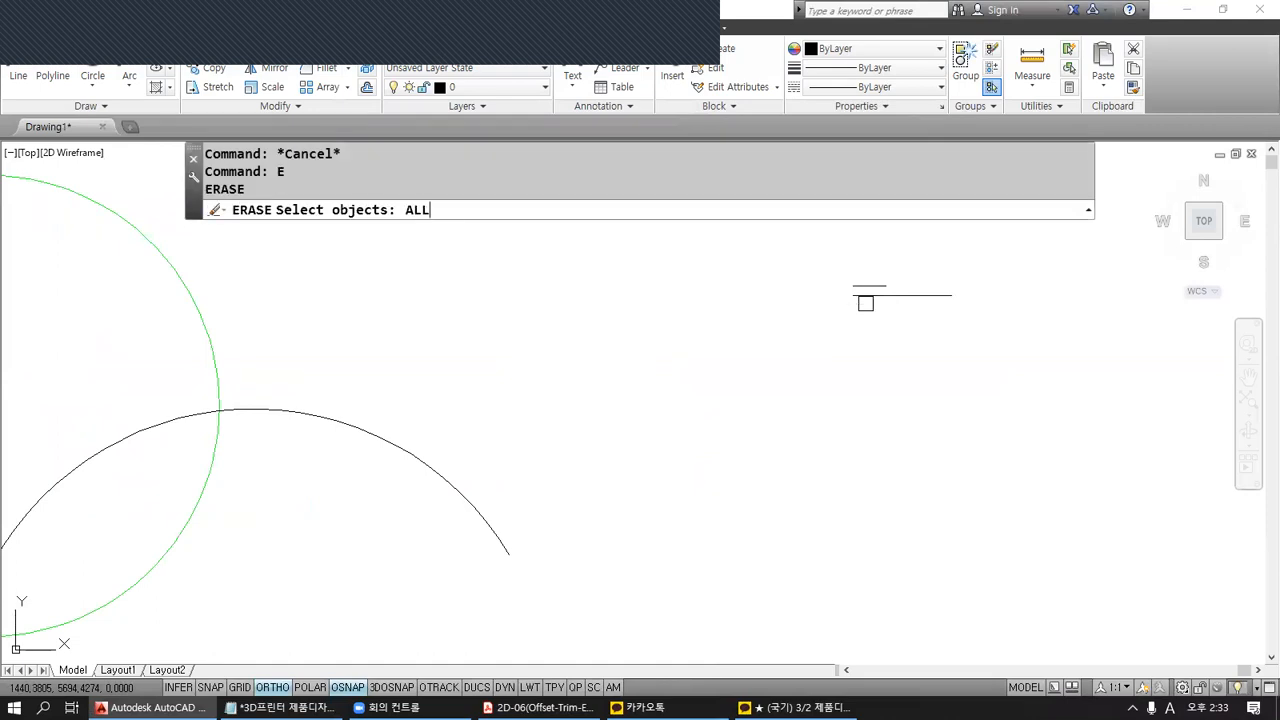
pyautogui.press('Return')
pyautogui.scroll(-6, 650, 344)
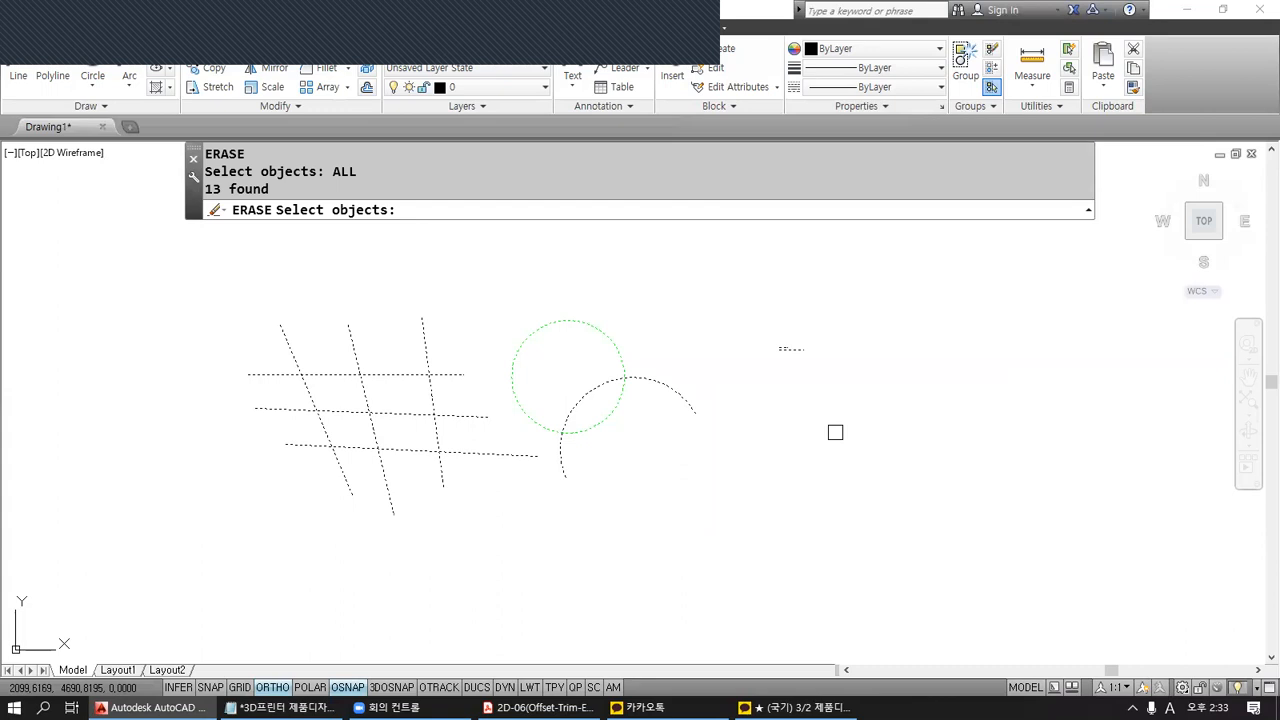
# Switch the running Erase selection to Remove mode with R and take every object out of it with ALL.
pyautogui.write('R')
pyautogui.press('Return')
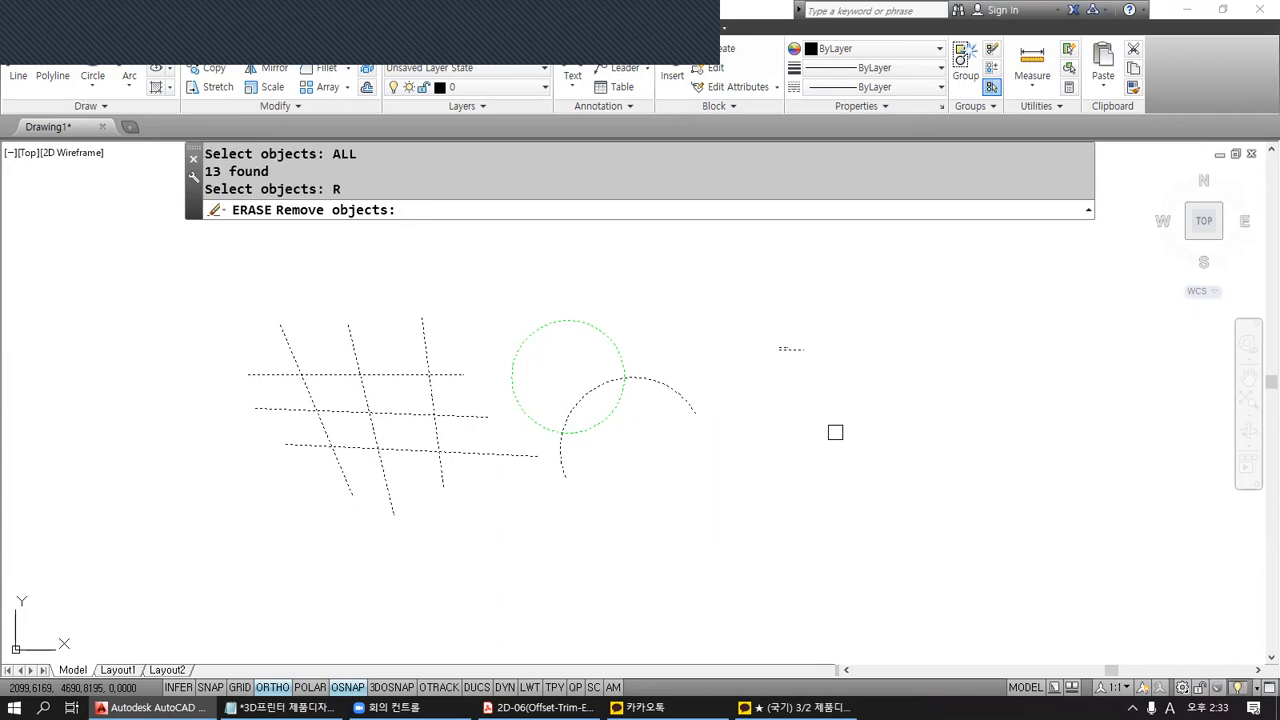
pyautogui.write('ALL')
pyautogui.press('Return')
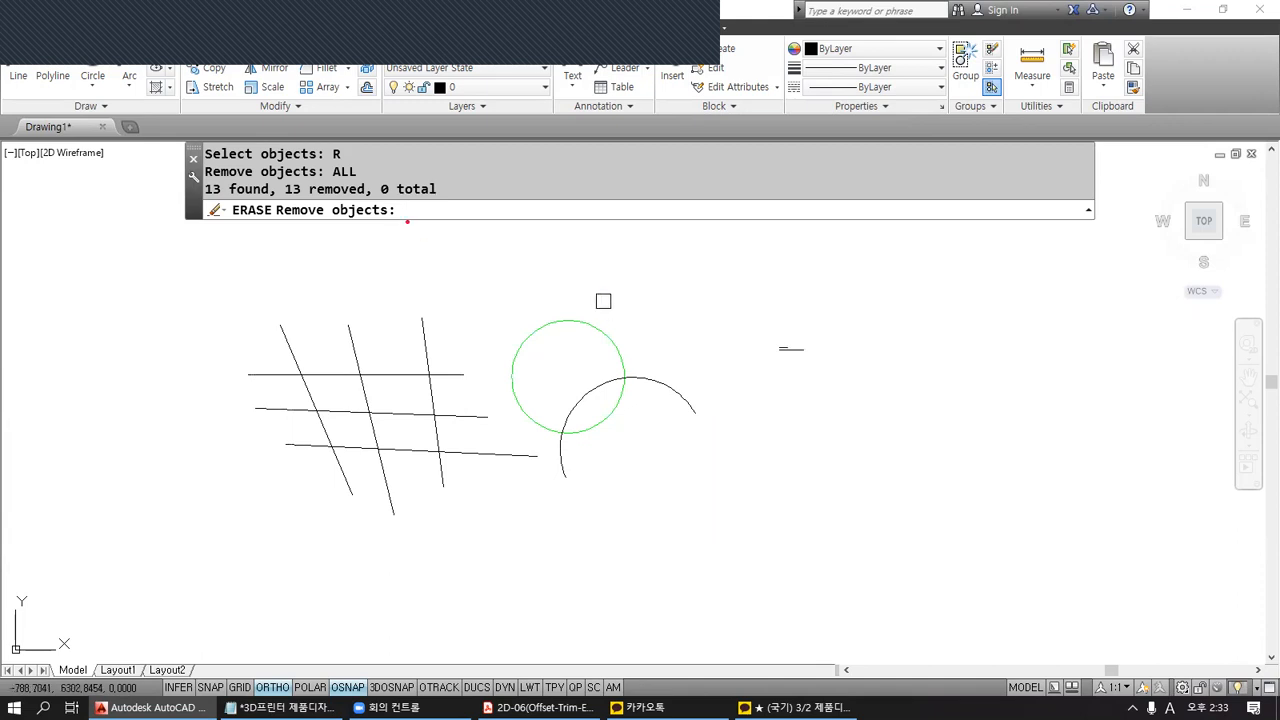
pyautogui.moveTo(430, 202)
pyautogui.mouseDown()
pyautogui.moveTo(424, 238)
pyautogui.moveTo(436, 217)
pyautogui.moveTo(446, 233)
pyautogui.mouseUp()
pyautogui.moveTo(282, 221); pyautogui.dragTo(372, 222)
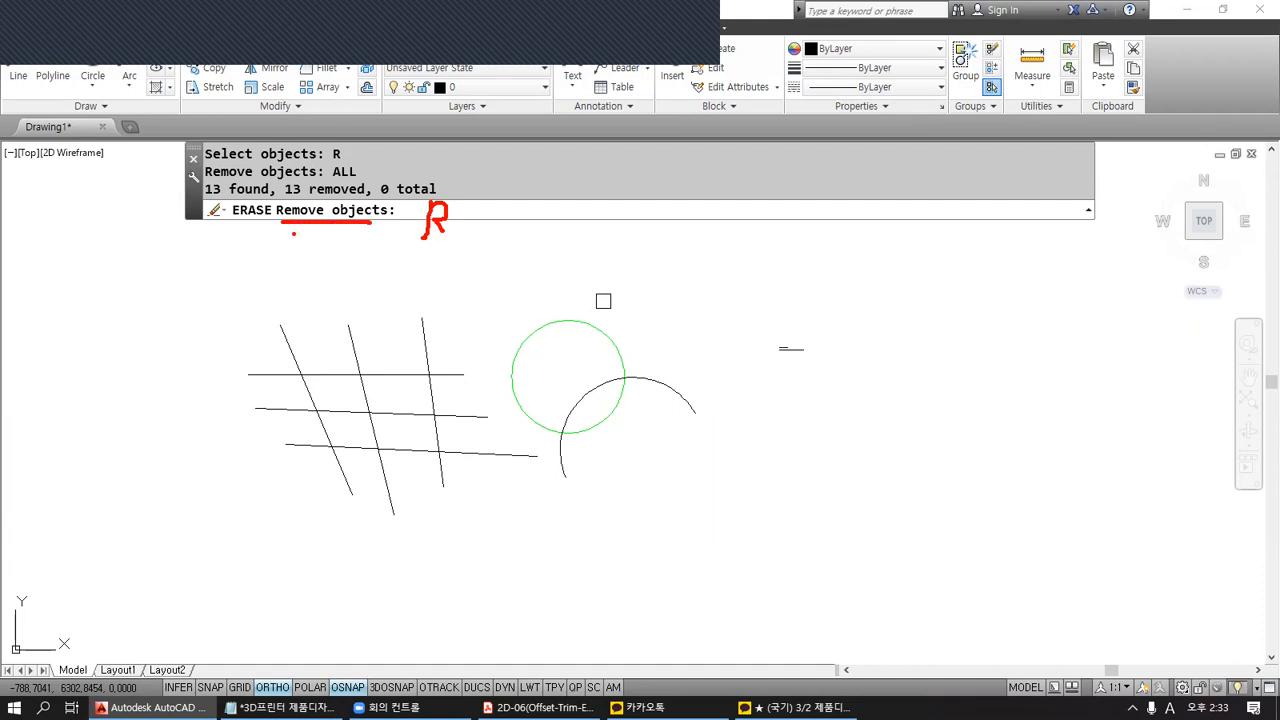
pyautogui.moveTo(279, 233); pyautogui.dragTo(390, 234)
pyautogui.moveTo(478, 234); pyautogui.dragTo(472, 243)
pyautogui.moveTo(516, 207)
pyautogui.mouseDown()
pyautogui.moveTo(511, 226)
pyautogui.moveTo(536, 233)
pyautogui.moveTo(528, 219)
pyautogui.moveTo(545, 225)
pyautogui.moveTo(562, 204)
pyautogui.moveTo(568, 232)
pyautogui.moveTo(582, 204)
pyautogui.moveTo(583, 228)
pyautogui.mouseUp()
pyautogui.moveTo(420, 256)
pyautogui.mouseDown()
pyautogui.moveTo(582, 256)
pyautogui.moveTo(424, 251)
pyautogui.mouseUp()
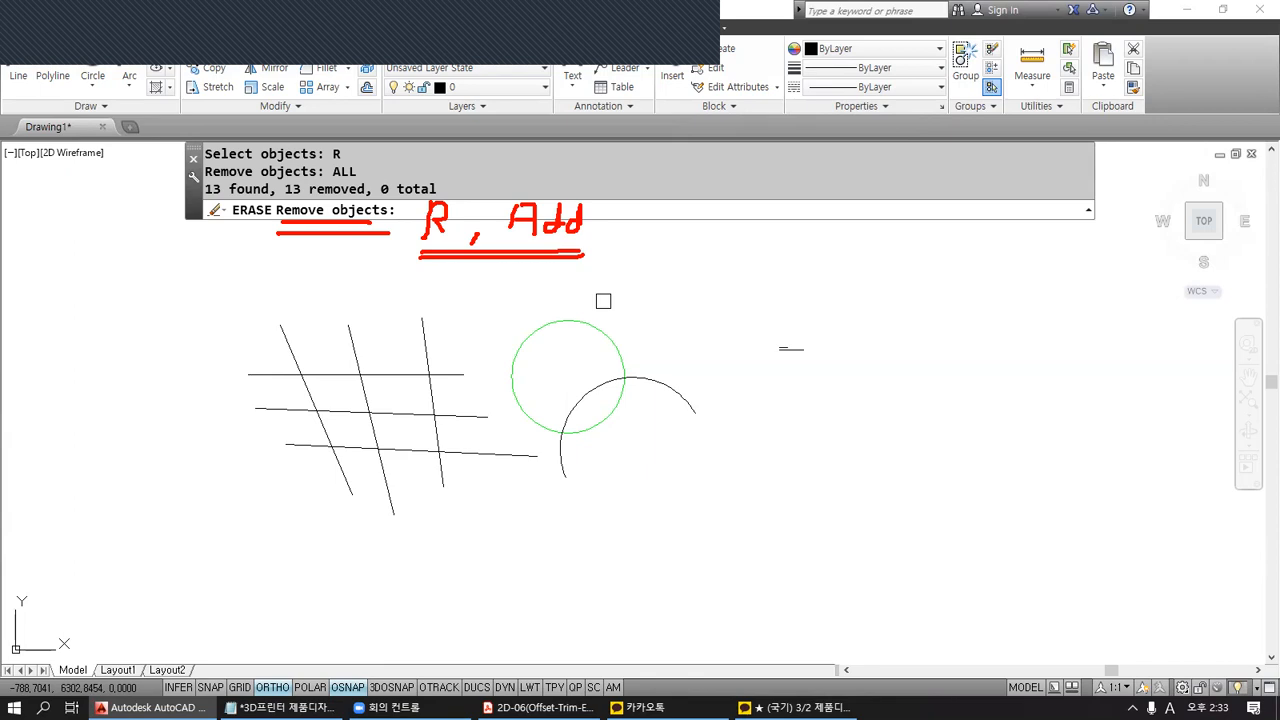
pyautogui.press('Escape')
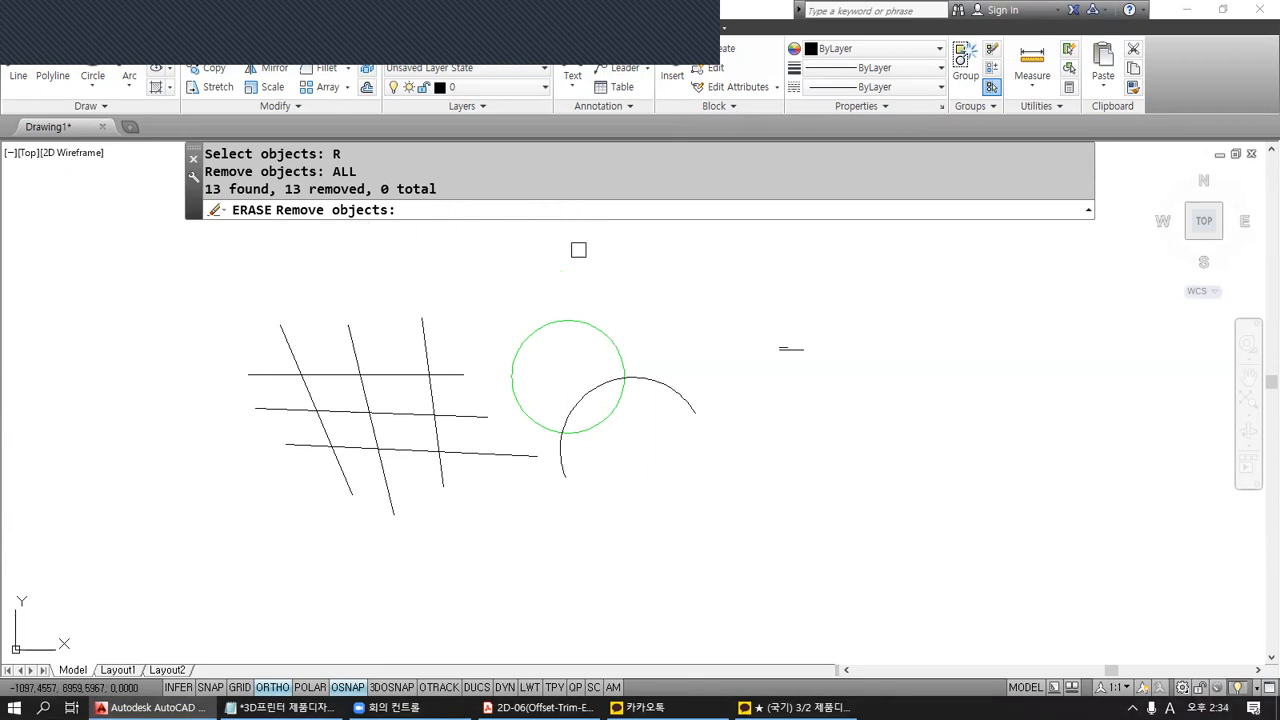
# Switch the Erase selection back to Add mode with A and pick the circle, the arc and the three near-horizontal lines.
pyautogui.press('Return')
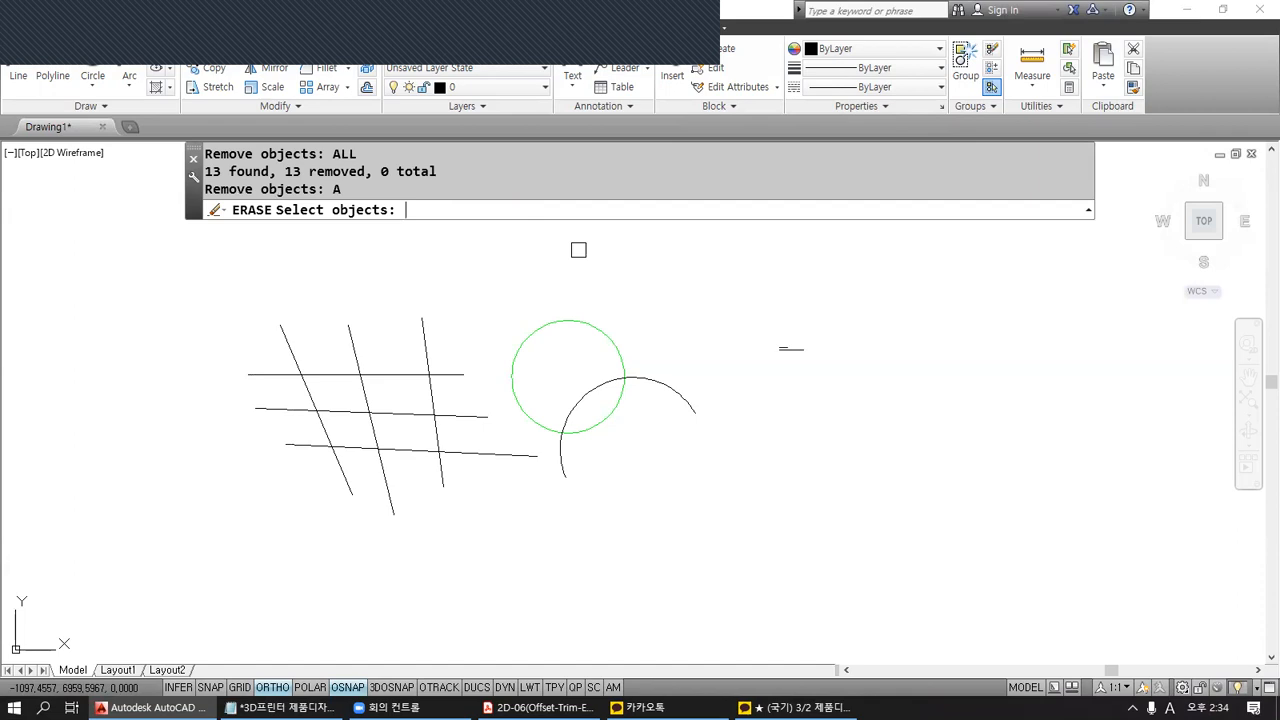
pyautogui.click(580, 322)
pyautogui.click(662, 381)
pyautogui.click(523, 453)
pyautogui.click(486, 416)
pyautogui.click(461, 376)
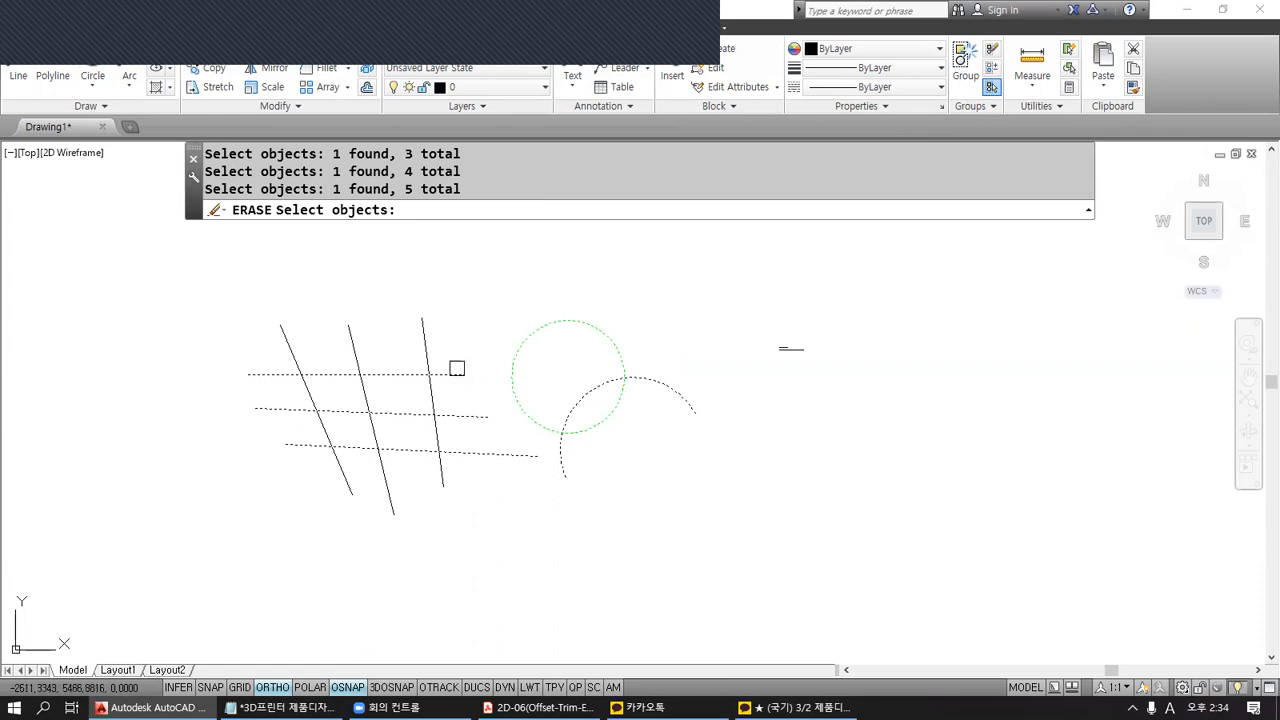
# Deselect the three near-horizontal lines, the arc and the circle one by one, and cancel the Erase command.
pyautogui.keyDown('shift'); pyautogui.click(461, 376); pyautogui.keyUp('shift')
pyautogui.keyDown('shift'); pyautogui.click(471, 417); pyautogui.keyUp('shift')
pyautogui.keyDown('shift'); pyautogui.click(496, 459); pyautogui.keyUp('shift')
pyautogui.keyDown('shift'); pyautogui.click(552, 432); pyautogui.keyUp('shift')
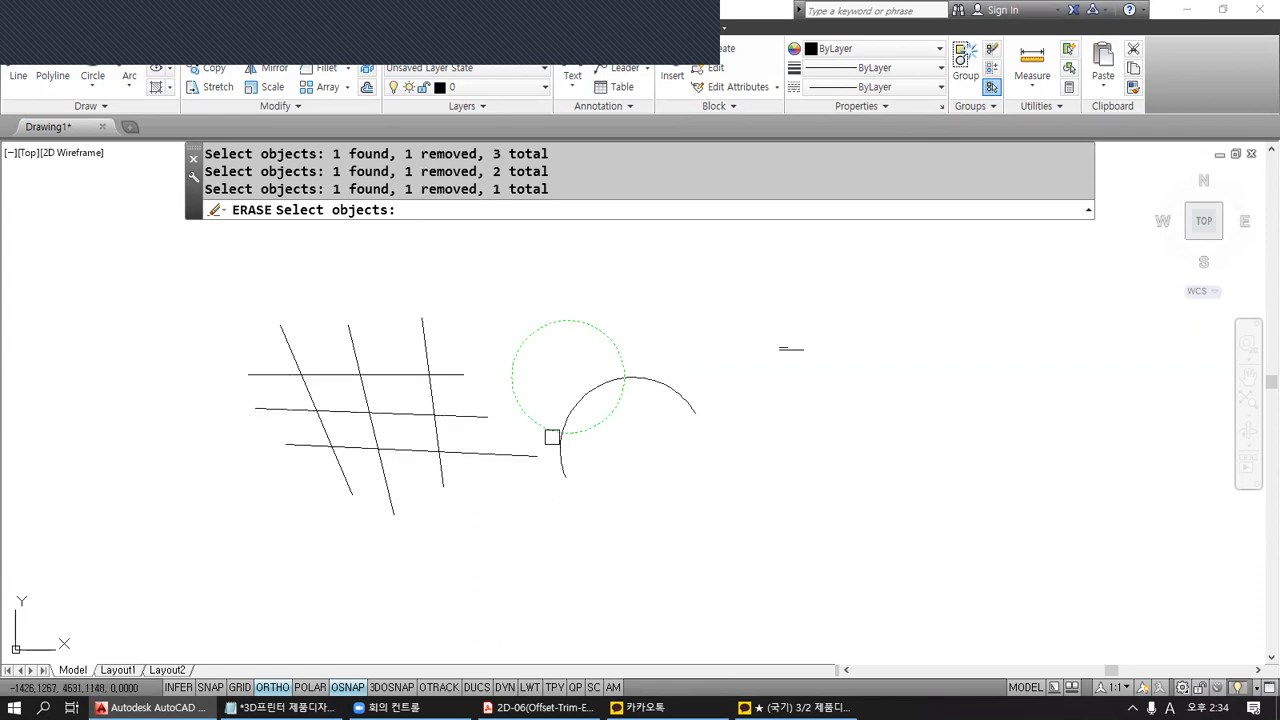
pyautogui.keyDown('shift'); pyautogui.click(556, 449); pyautogui.keyUp('shift')
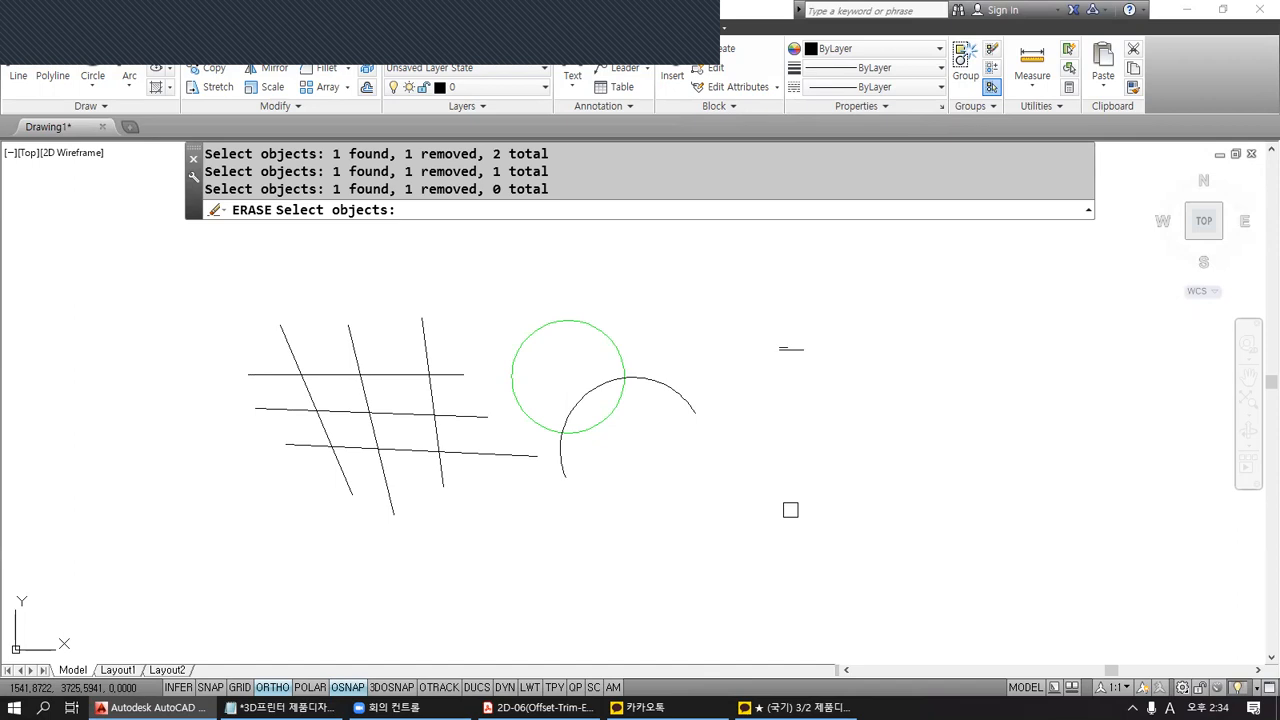
pyautogui.press('Escape')
pyautogui.press('Escape')
pyautogui.press('Escape')
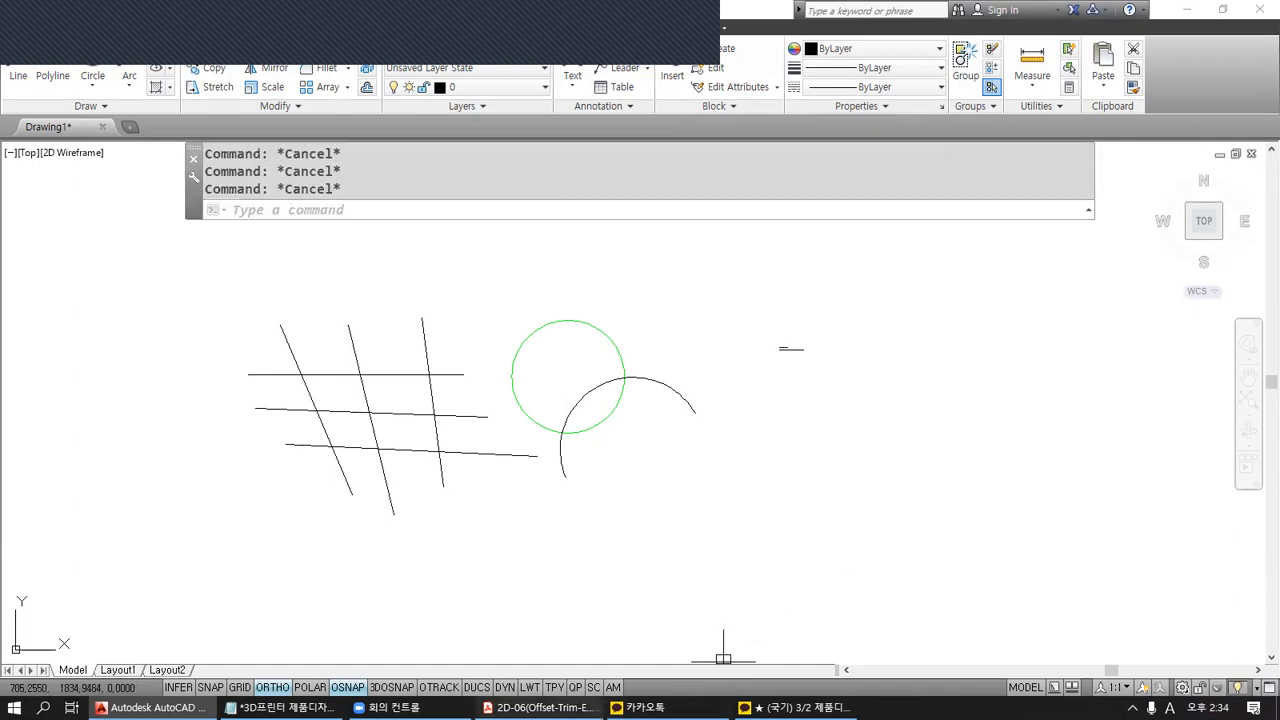
# Switch to the Notepad notes and add the line "6. P : 방금전 선택한 객체" below note 5.
pyautogui.click(538, 707)
pyautogui.click(280, 707)
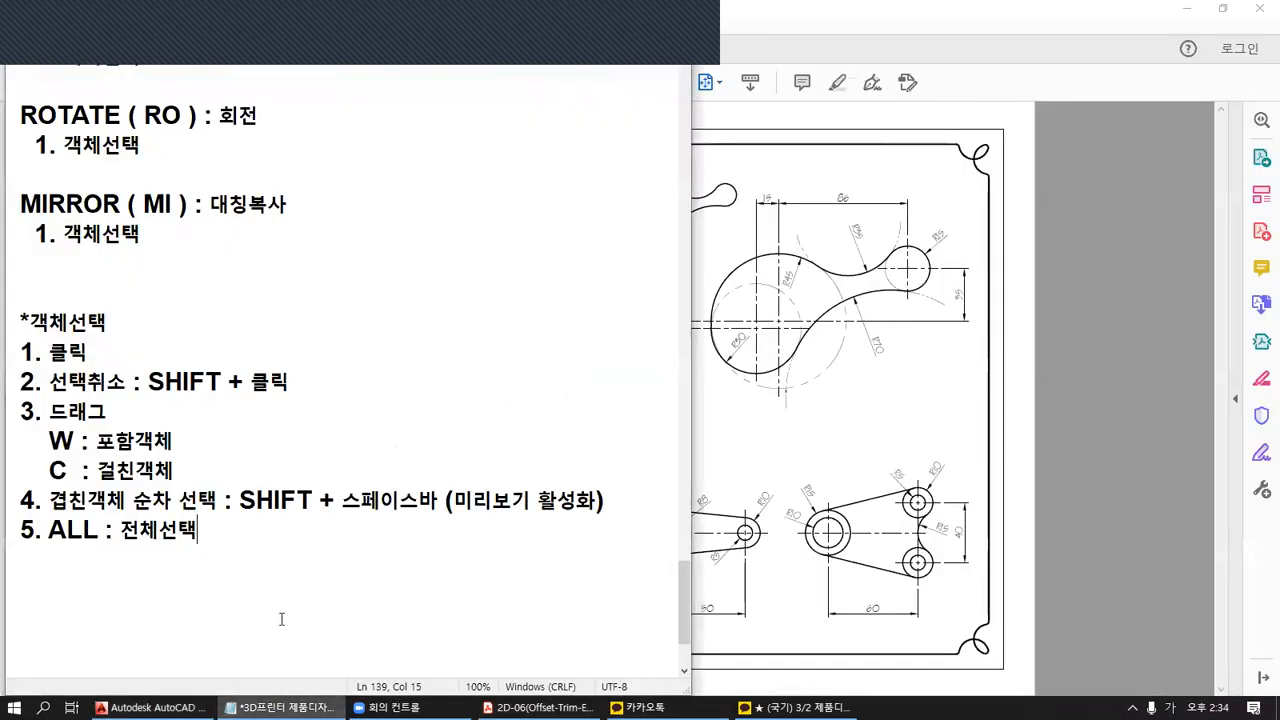
pyautogui.press('Return')
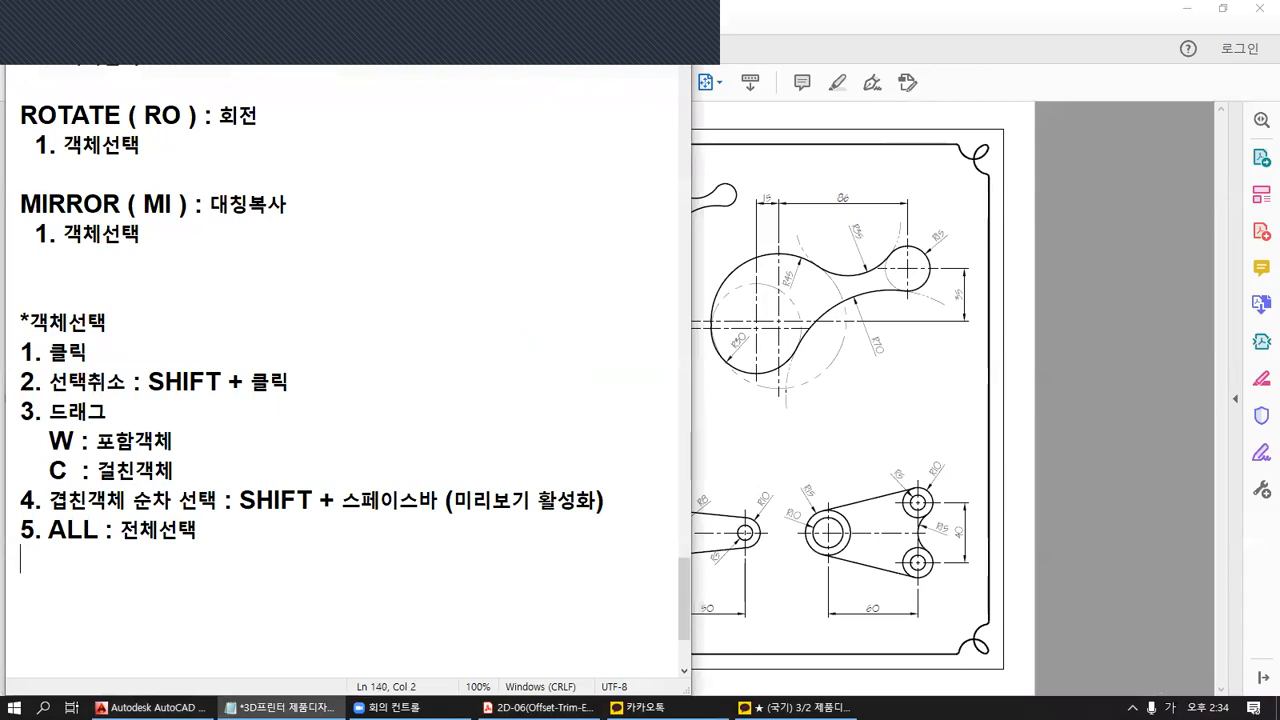
pyautogui.write('6.')
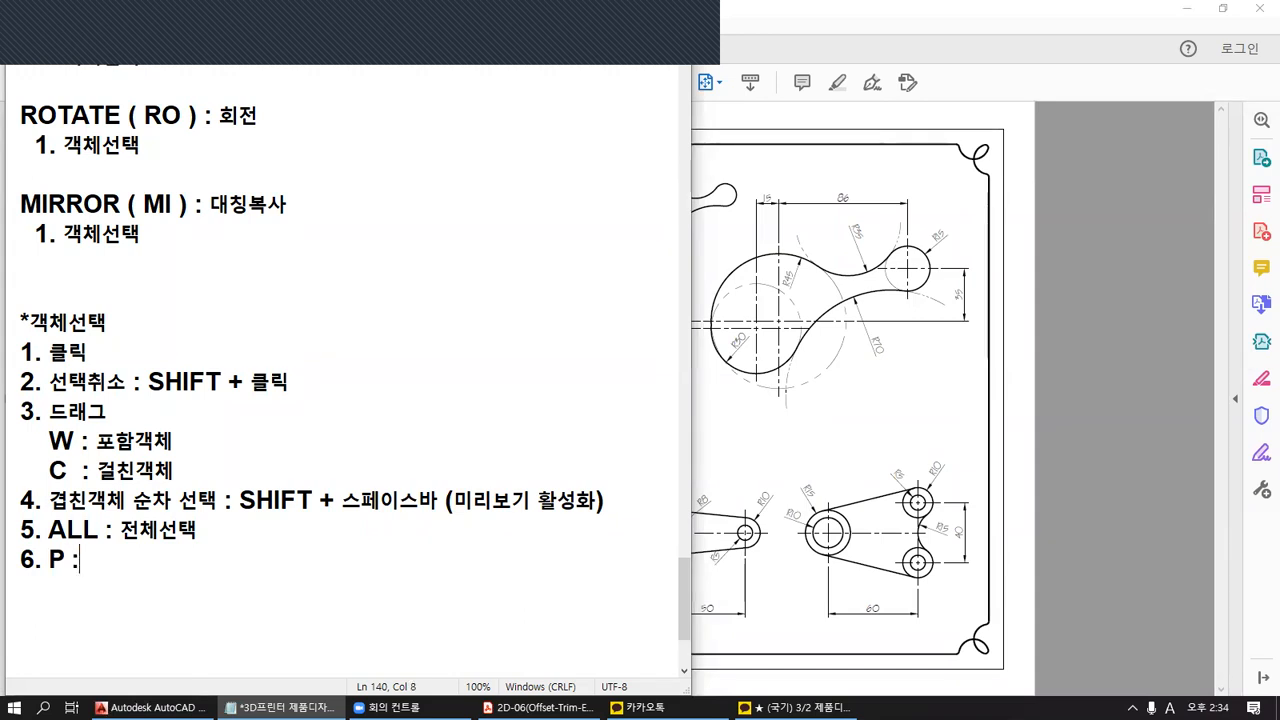
pyautogui.write('P : QK')
pyautogui.press('BackSpace')
pyautogui.press('BackSpace')
pyautogui.write('방금')
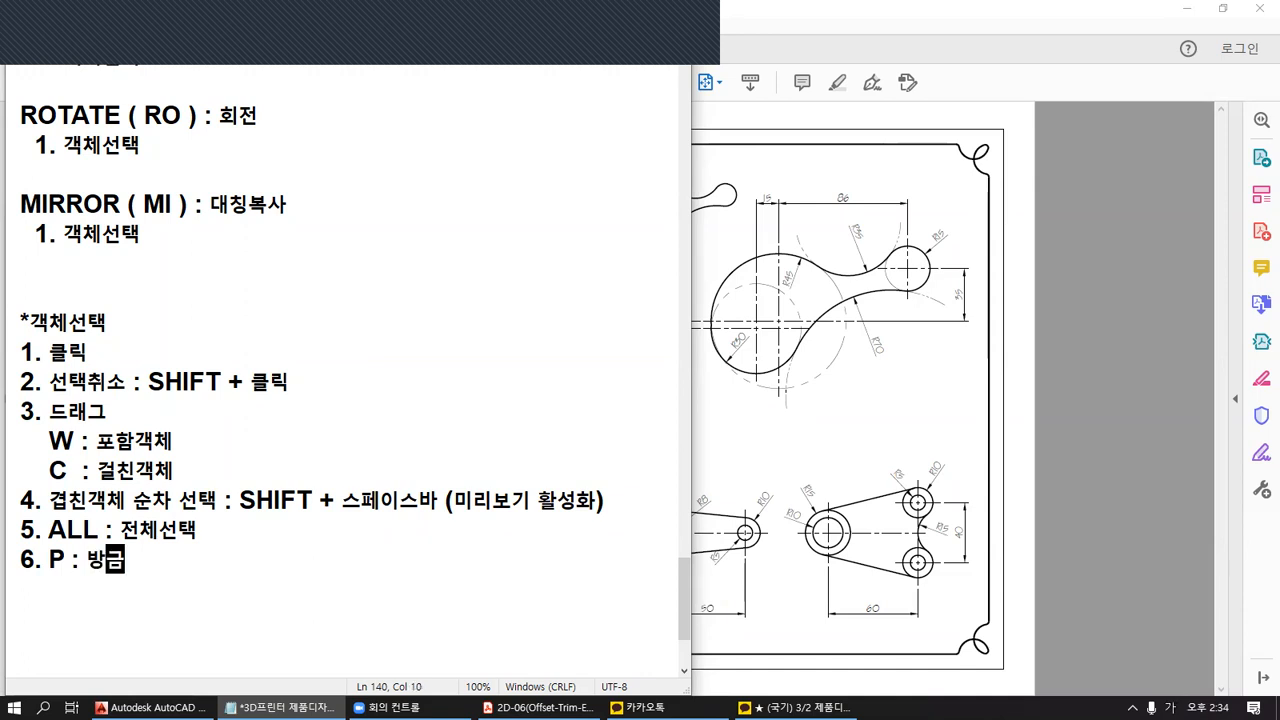
pyautogui.write('전 선택하')
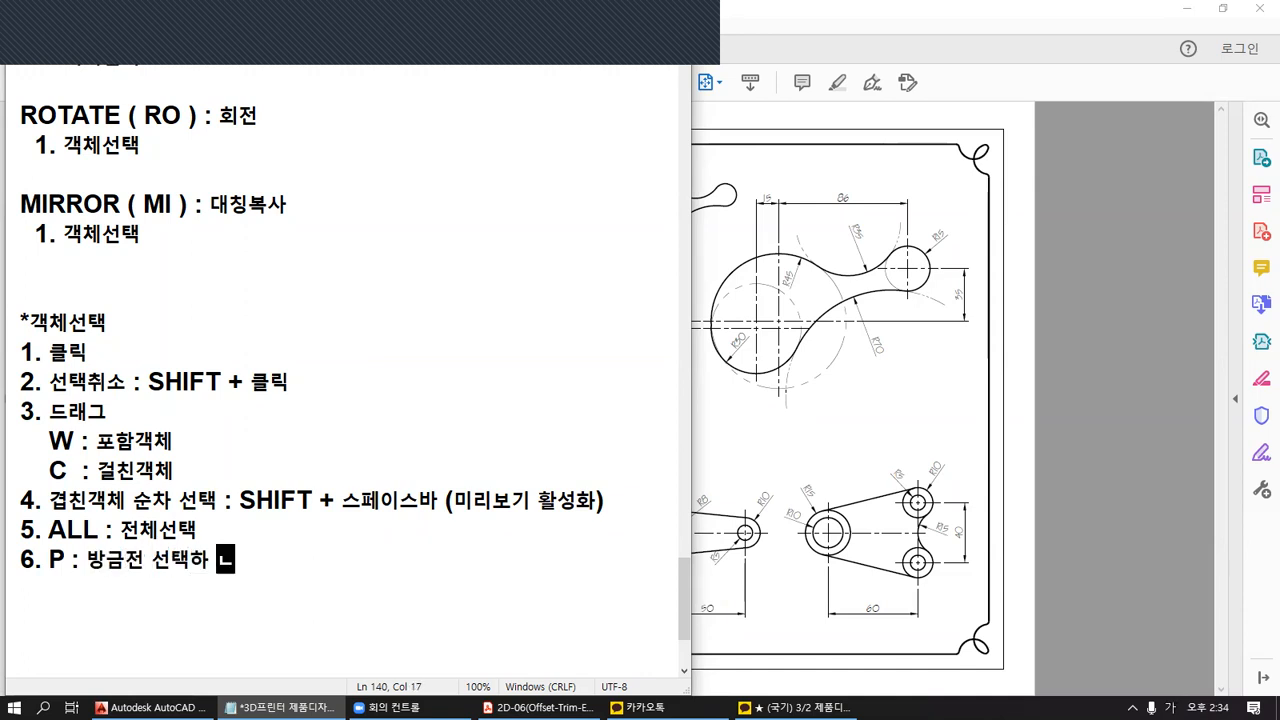
pyautogui.press('BackSpace')
pyautogui.write('한 객체')
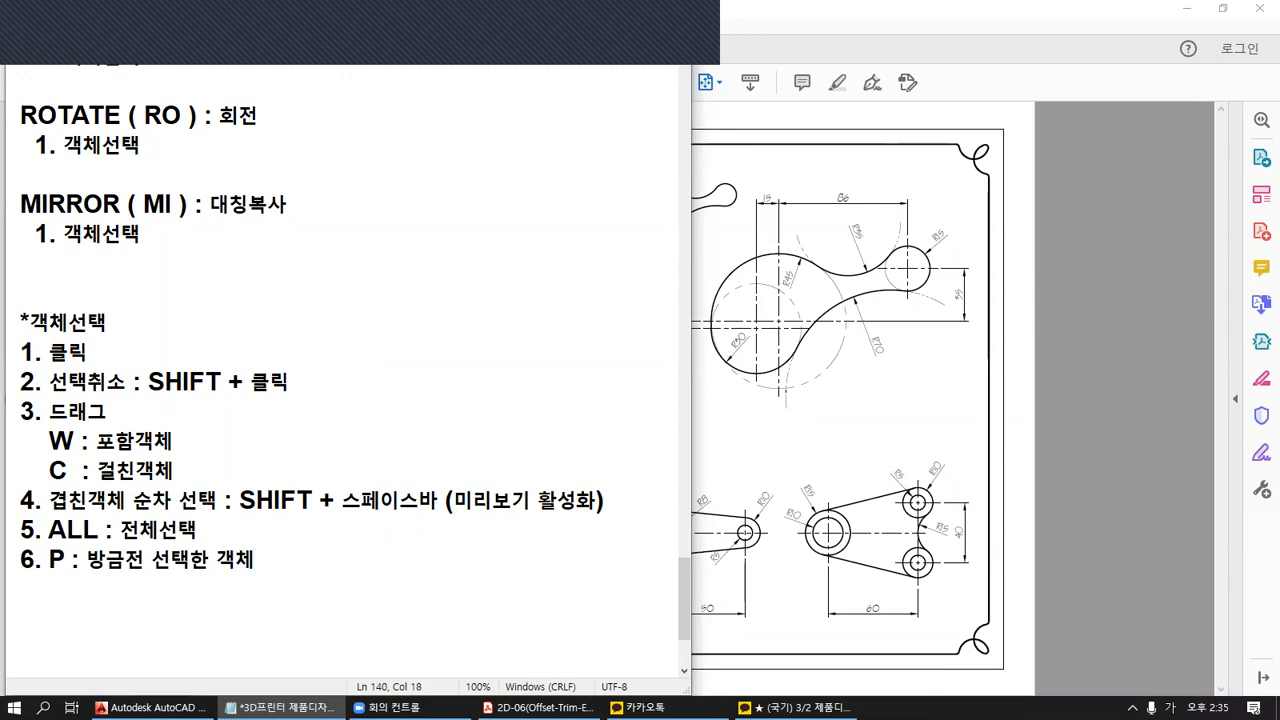
# Add the line "7. F : 울타리" below note 6.
pyautogui.press('Return')
pyautogui.write('7. ㄹ')
pyautogui.press('Hangul')
pyautogui.write('F')
pyautogui.write('DNF')
pyautogui.press('BackSpace')
pyautogui.press('BackSpace')
pyautogui.press('BackSpace')
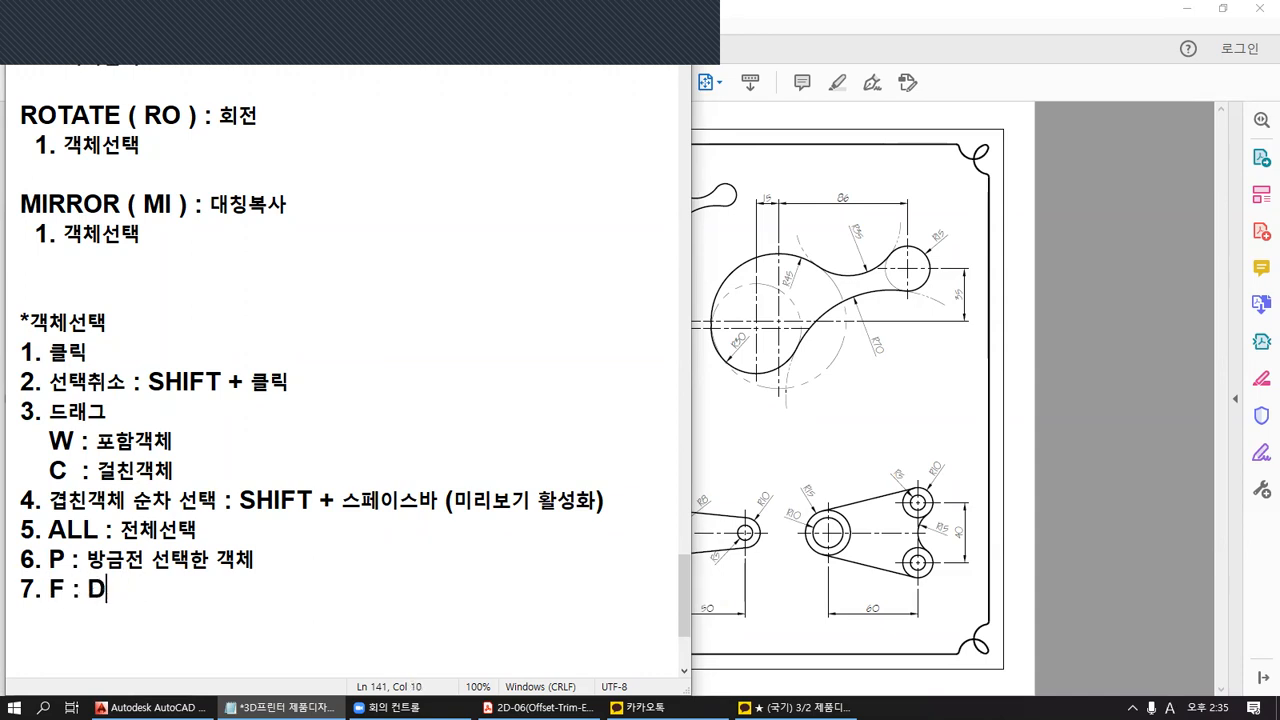
pyautogui.press('Hangul')
pyautogui.write('ㅇㅜㄹ타리')
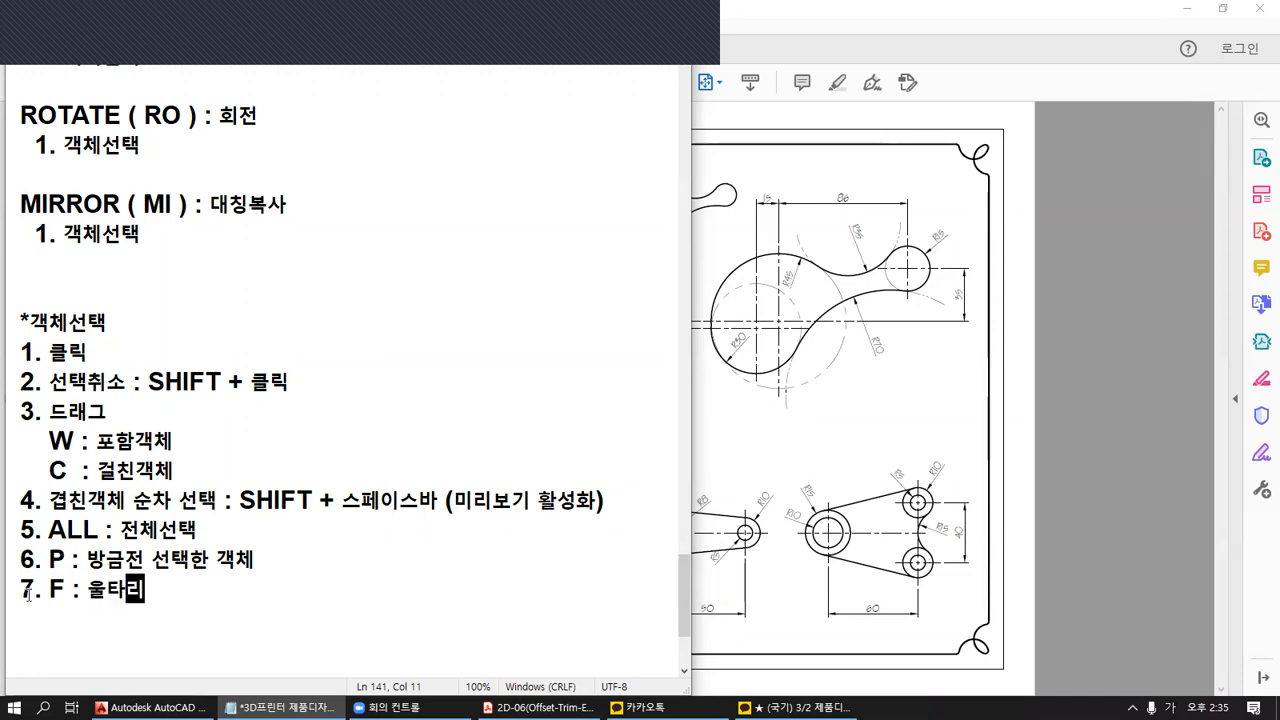
# Return to AutoCAD and draw five separate vertical lines of differing heights across the grid of crossing lines.
pyautogui.click(150, 707)
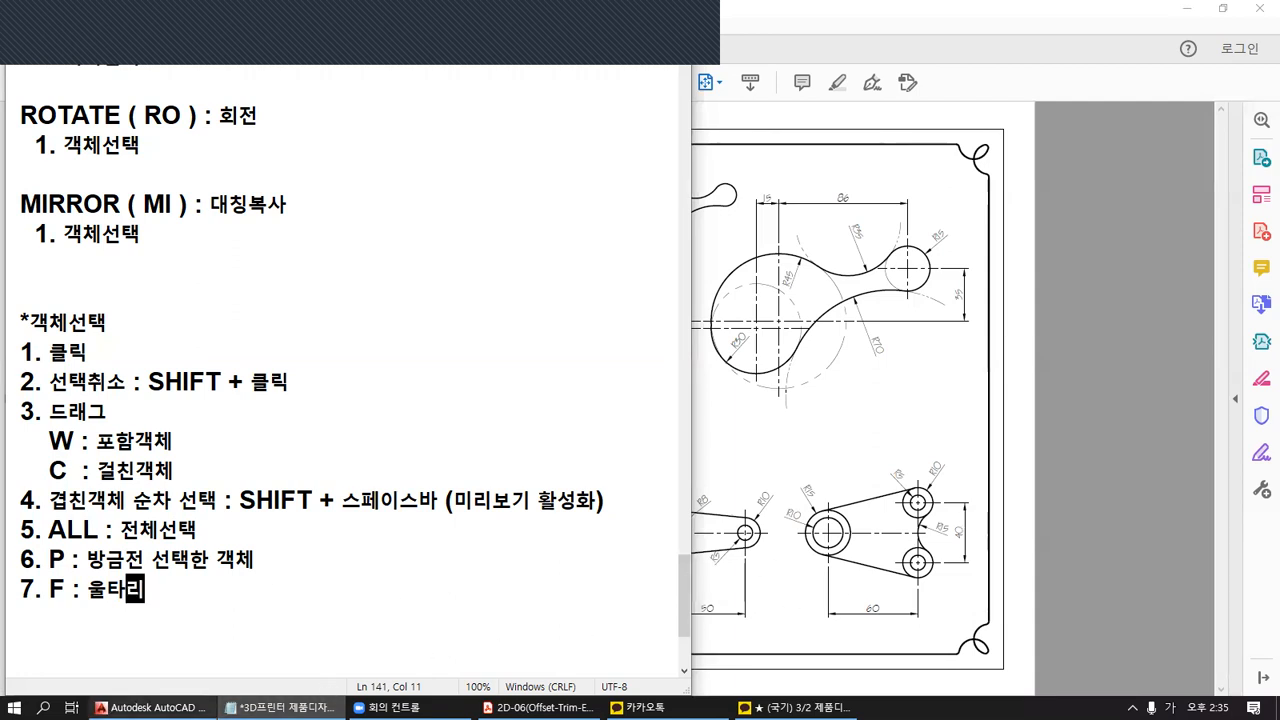
pyautogui.moveTo(464, 408); pyautogui.dragTo(597, 381, button='middle')
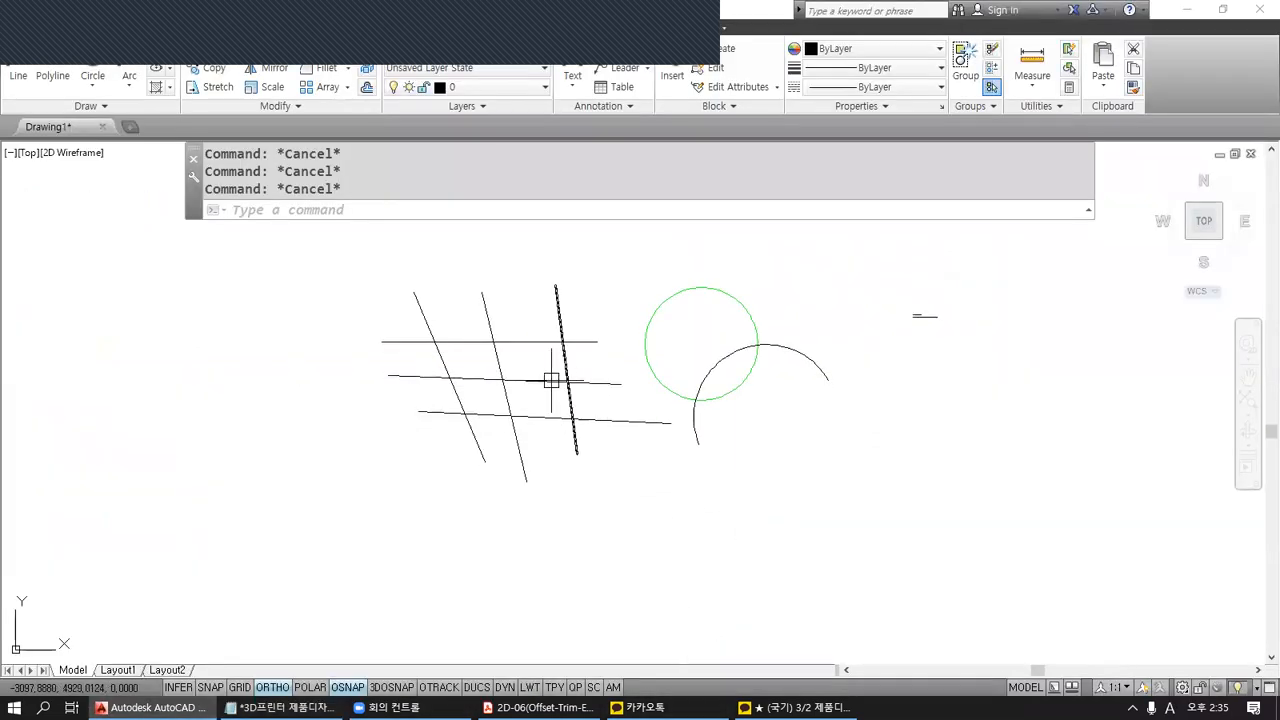
pyautogui.write('l')
pyautogui.press('space')
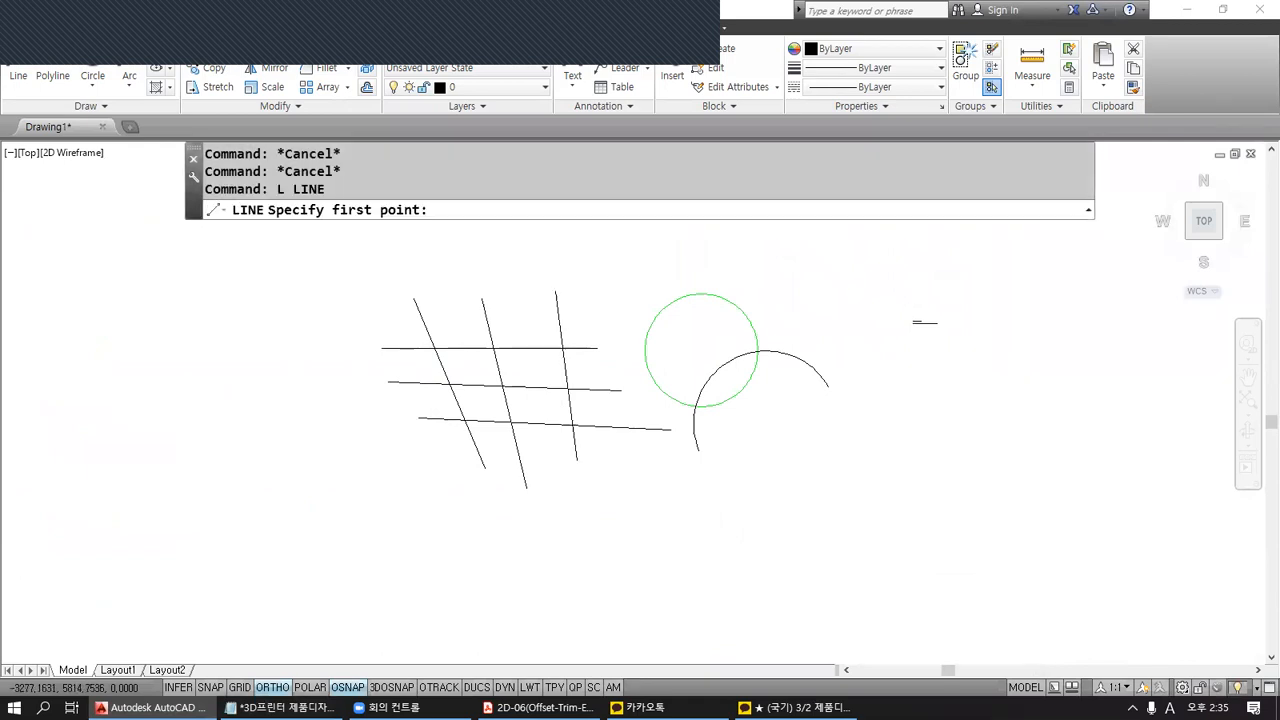
pyautogui.scroll(2, 536, 317)
pyautogui.click(529, 302)
pyautogui.click(529, 532)
pyautogui.press('space')
pyautogui.press('space')
pyautogui.click(438, 316)
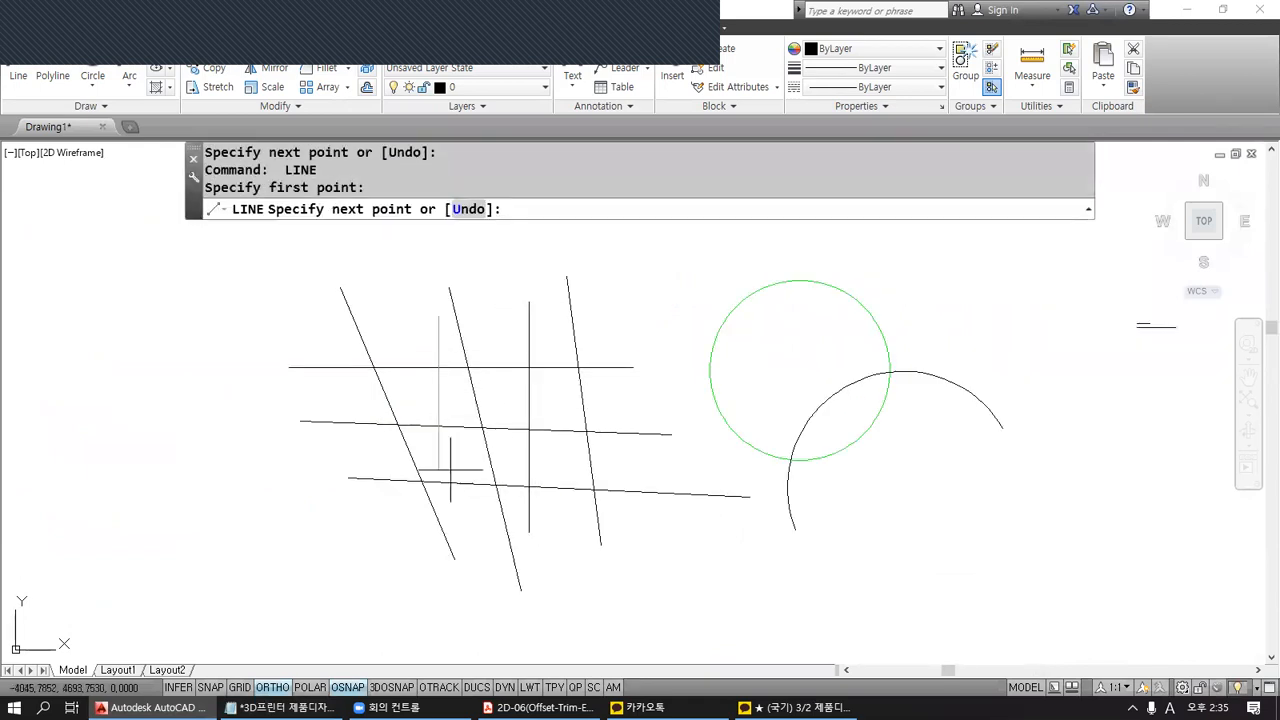
pyautogui.click(438, 512)
pyautogui.press('space')
pyautogui.press('space')
pyautogui.click(339, 338)
pyautogui.click(339, 580)
pyautogui.press('space')
pyautogui.press('space')
pyautogui.click(410, 293)
pyautogui.click(410, 549)
pyautogui.press('space')
pyautogui.press('space')
pyautogui.click(514, 288)
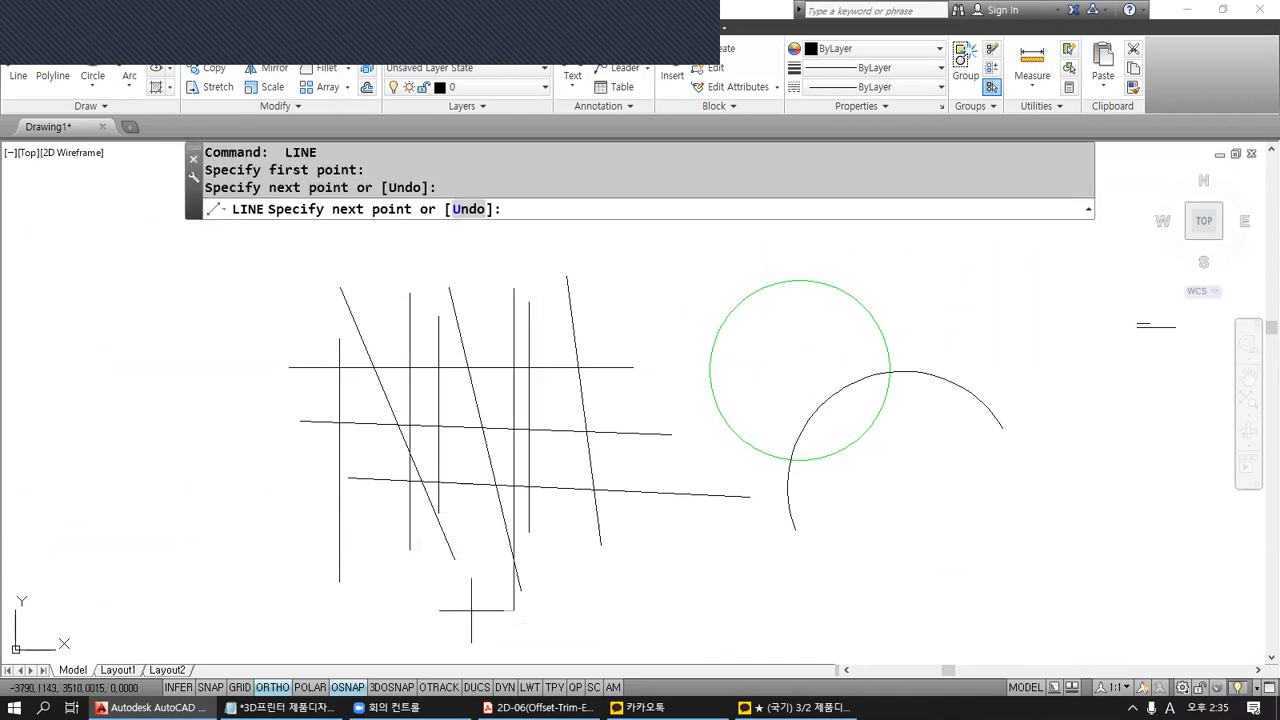
pyautogui.click(475, 610)
pyautogui.press('space')
pyautogui.press('Escape')
pyautogui.press('Escape')
# Start Trim and set the uppermost horizontal line of the grid as the only cutting edge.
pyautogui.moveTo(623, 433); pyautogui.dragTo(620, 460, button='middle')
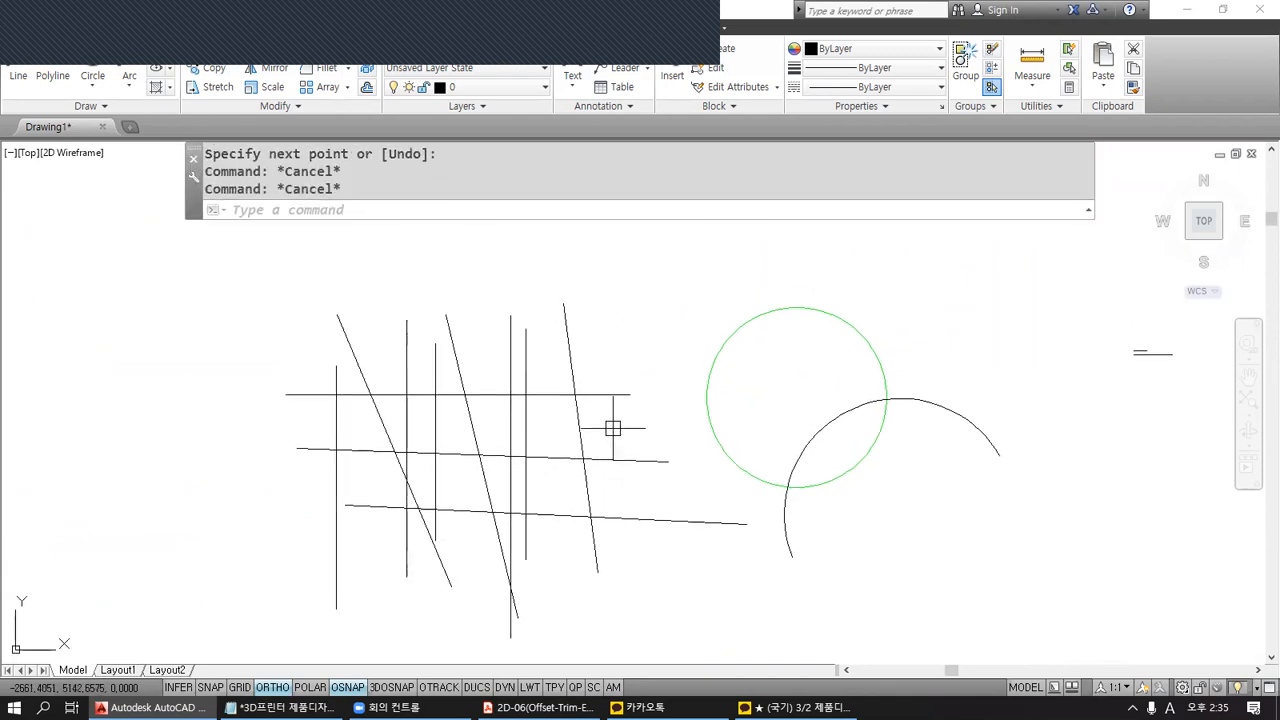
pyautogui.write('TR')
pyautogui.press('space')
pyautogui.scroll(5, 686, 397)
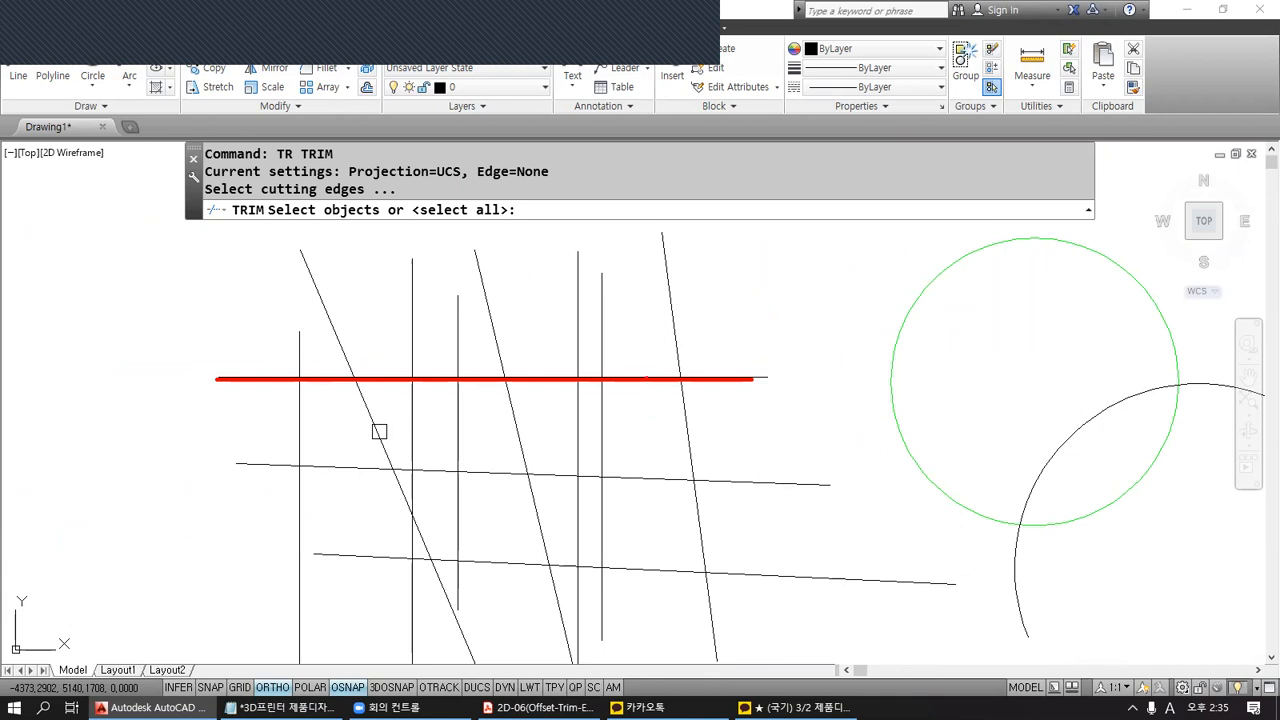
pyautogui.click(717, 377)
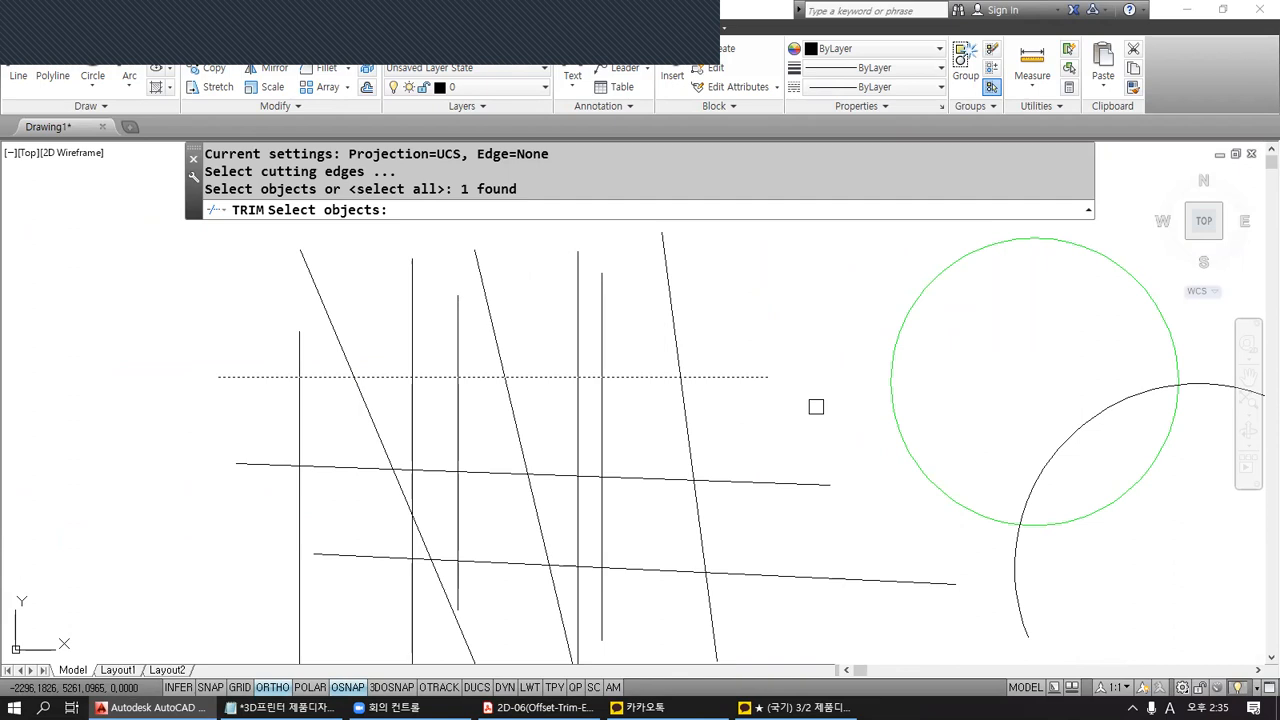
pyautogui.press('Return')
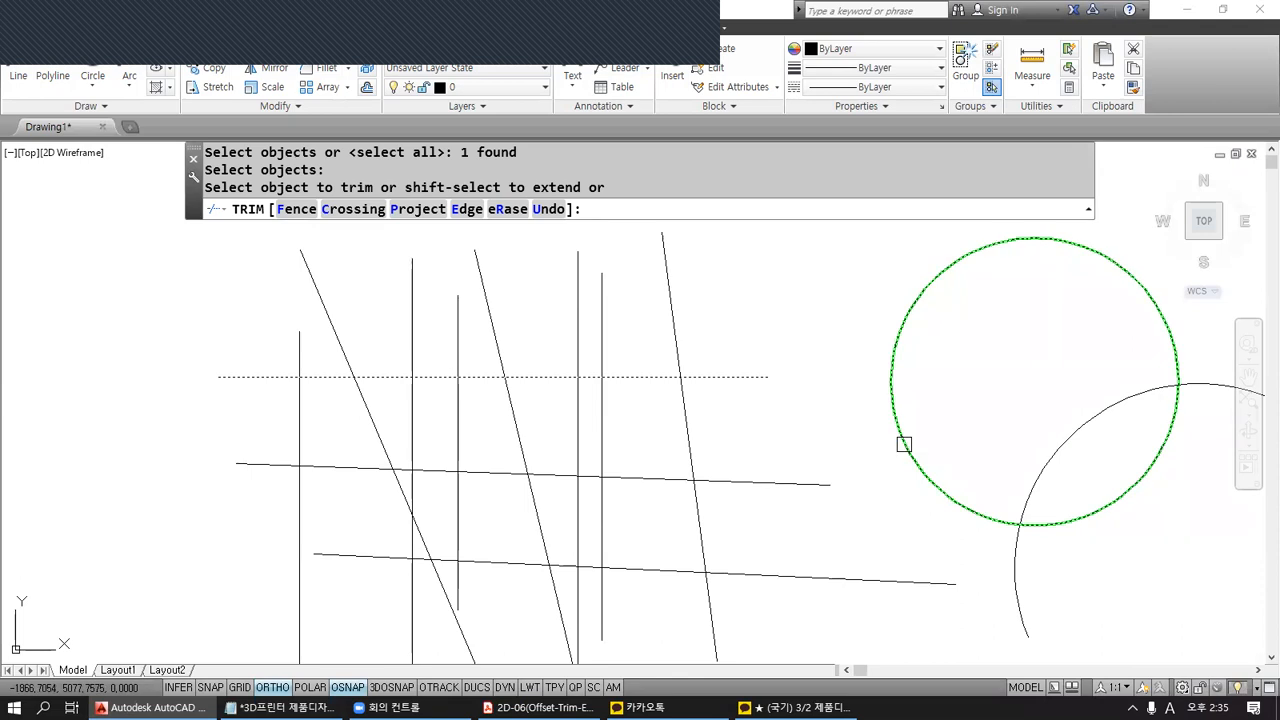
# Trim the three slanted lines above the cutting edge with a stepped Fence that bypasses the vertical lines, and end Trim.
pyautogui.press('Return')
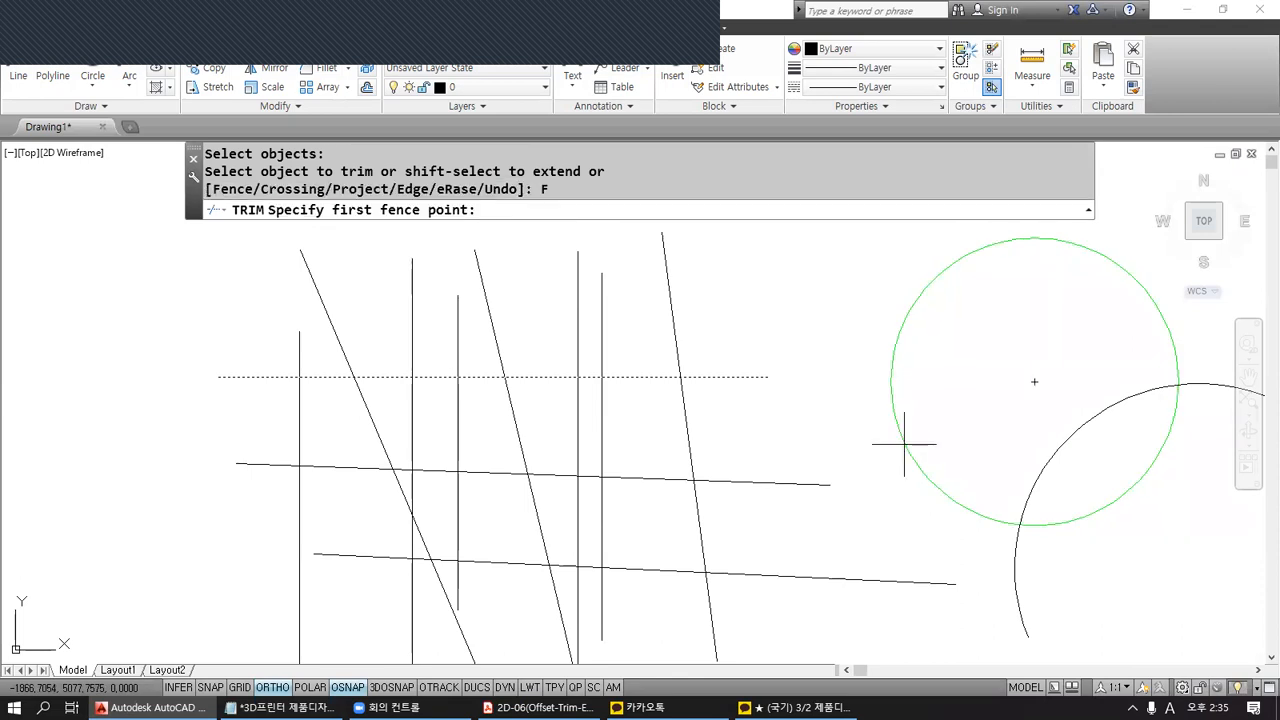
pyautogui.click(241, 287)
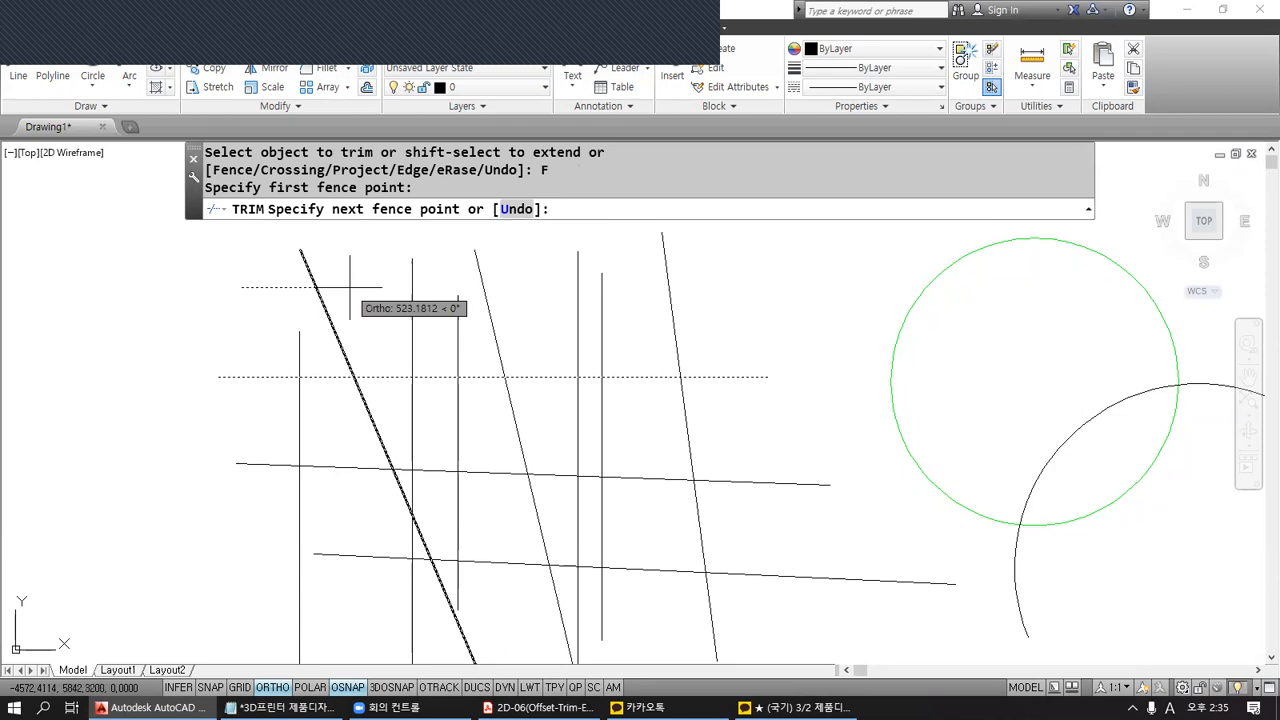
pyautogui.click(370, 237)
pyautogui.click(441, 237)
pyautogui.click(441, 272)
pyautogui.click(509, 272)
pyautogui.click(547, 272)
pyautogui.click(547, 238)
pyautogui.click(626, 238)
pyautogui.click(625, 320)
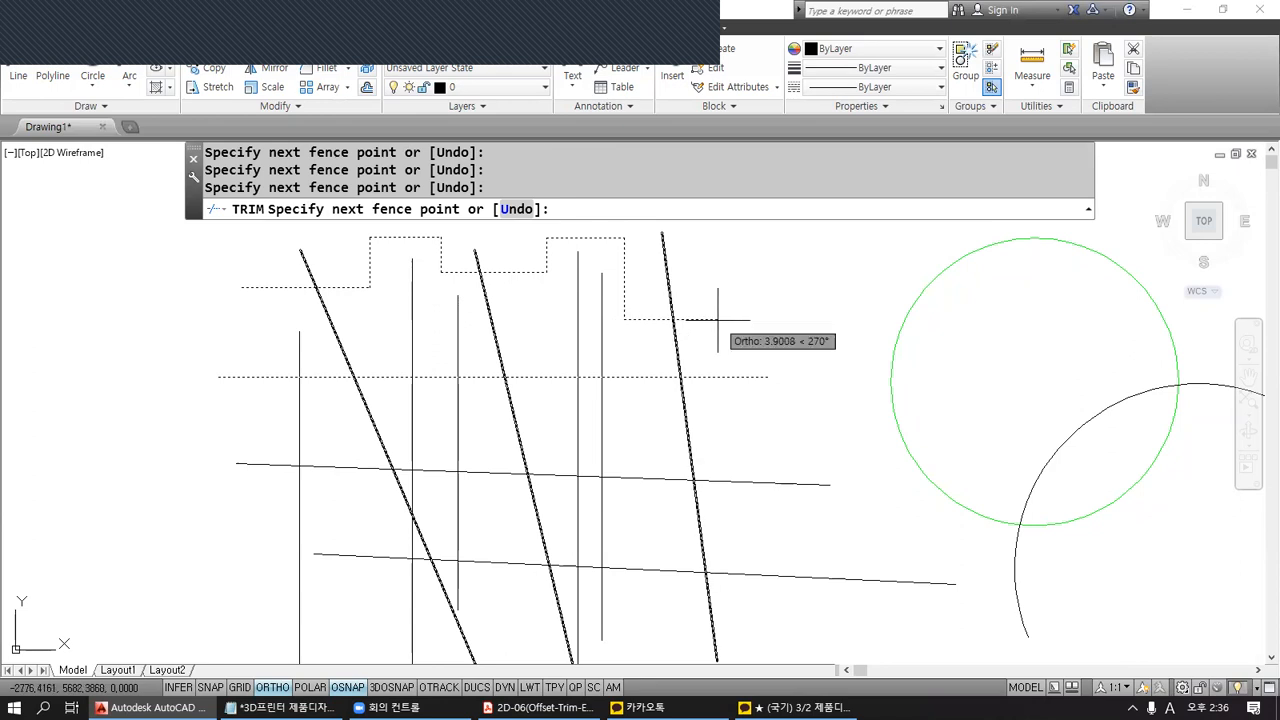
pyautogui.moveTo(300, 250); pyautogui.dragTo(383, 427)
pyautogui.moveTo(476, 249); pyautogui.dragTo(544, 475)
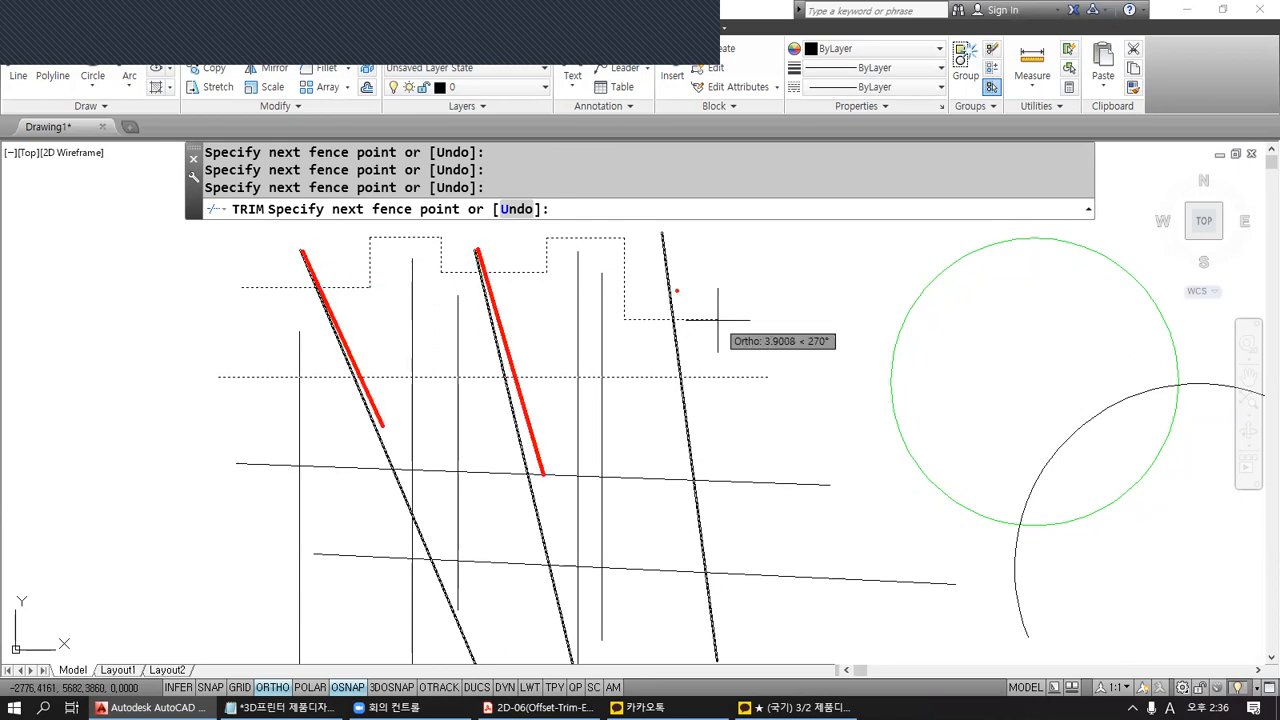
pyautogui.moveTo(661, 236); pyautogui.dragTo(693, 466)
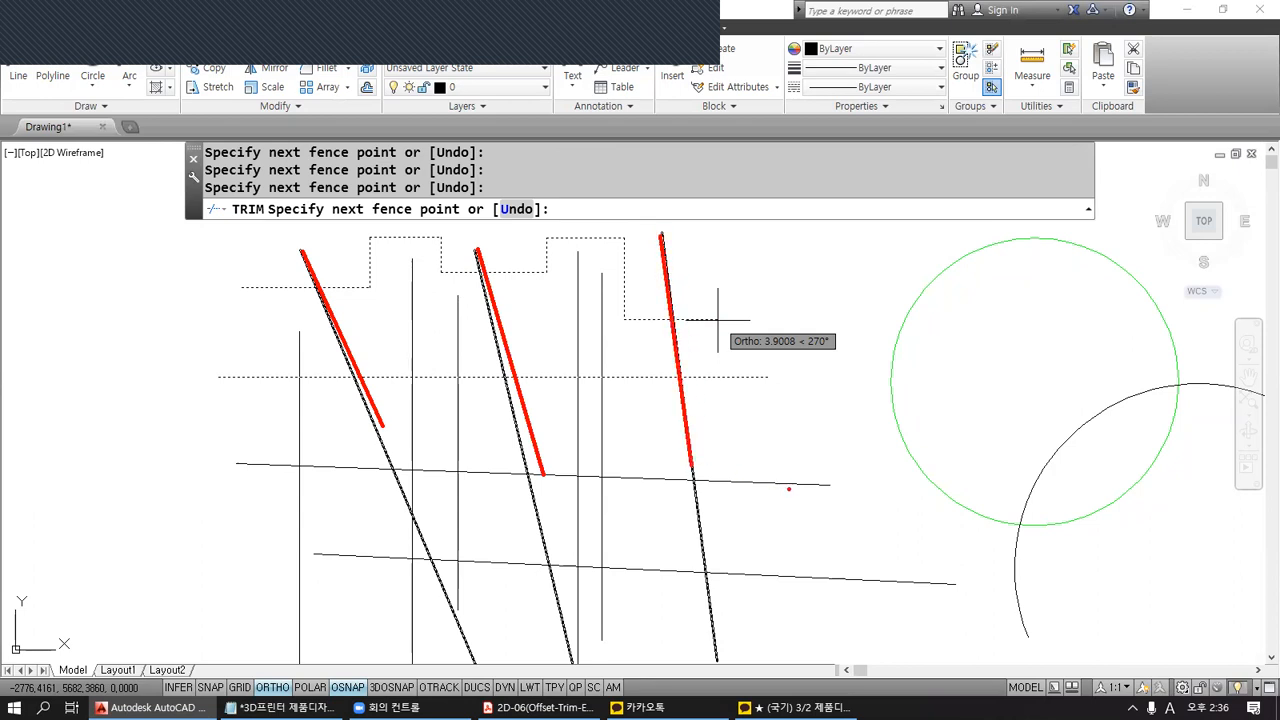
pyautogui.press('Escape')
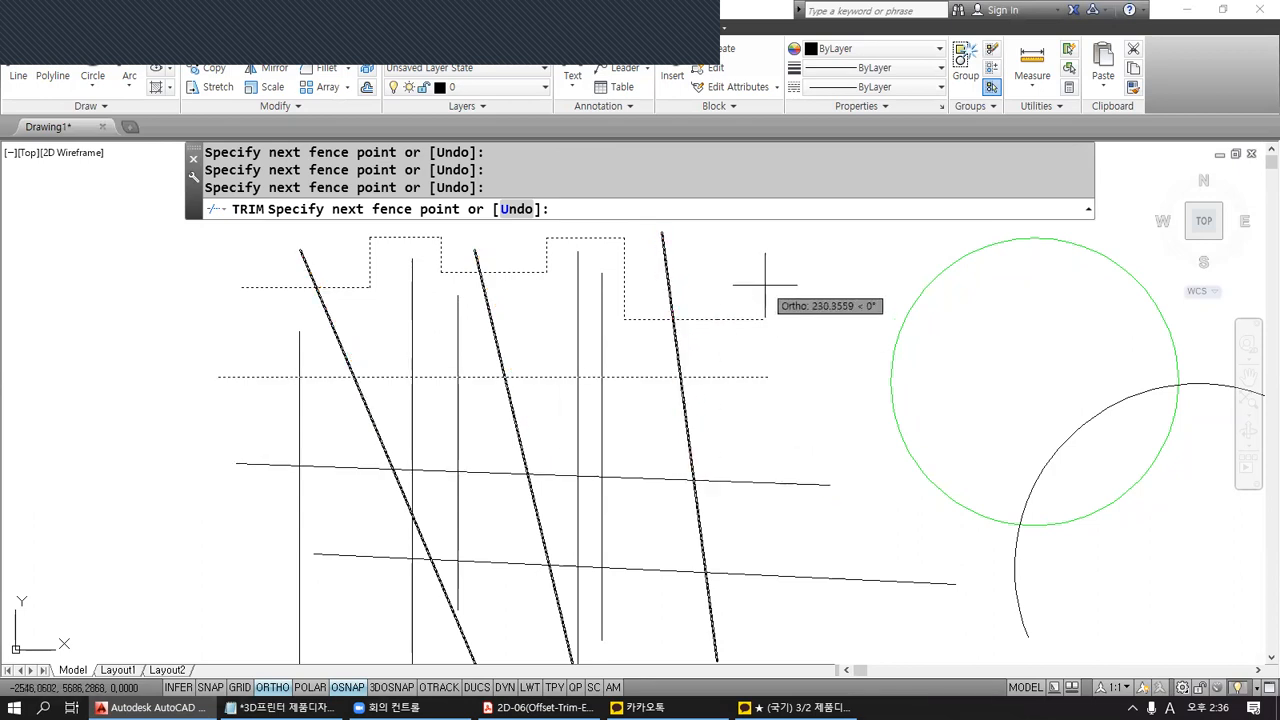
pyautogui.press('Return')
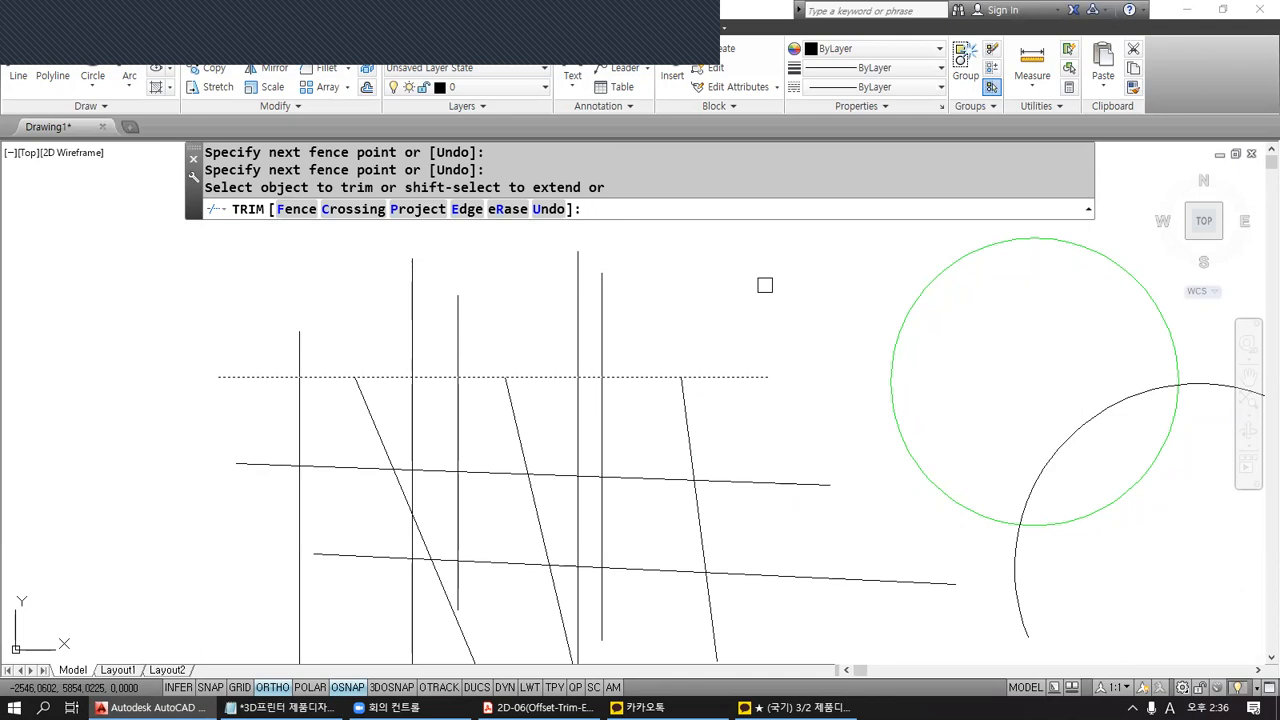
pyautogui.press('Return')
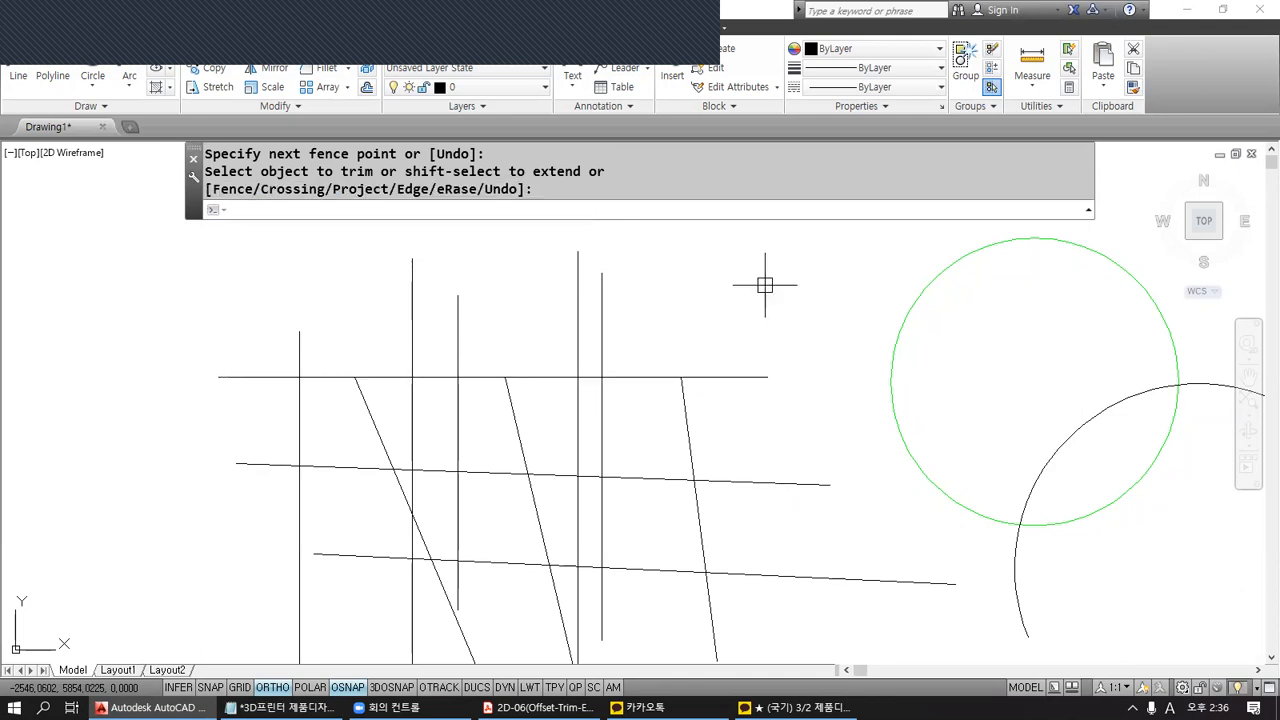
# Erase the uppermost horizontal line and three of the vertical lines with a stepped Fence (F) that bypasses the other two verticals.
pyautogui.write('E')
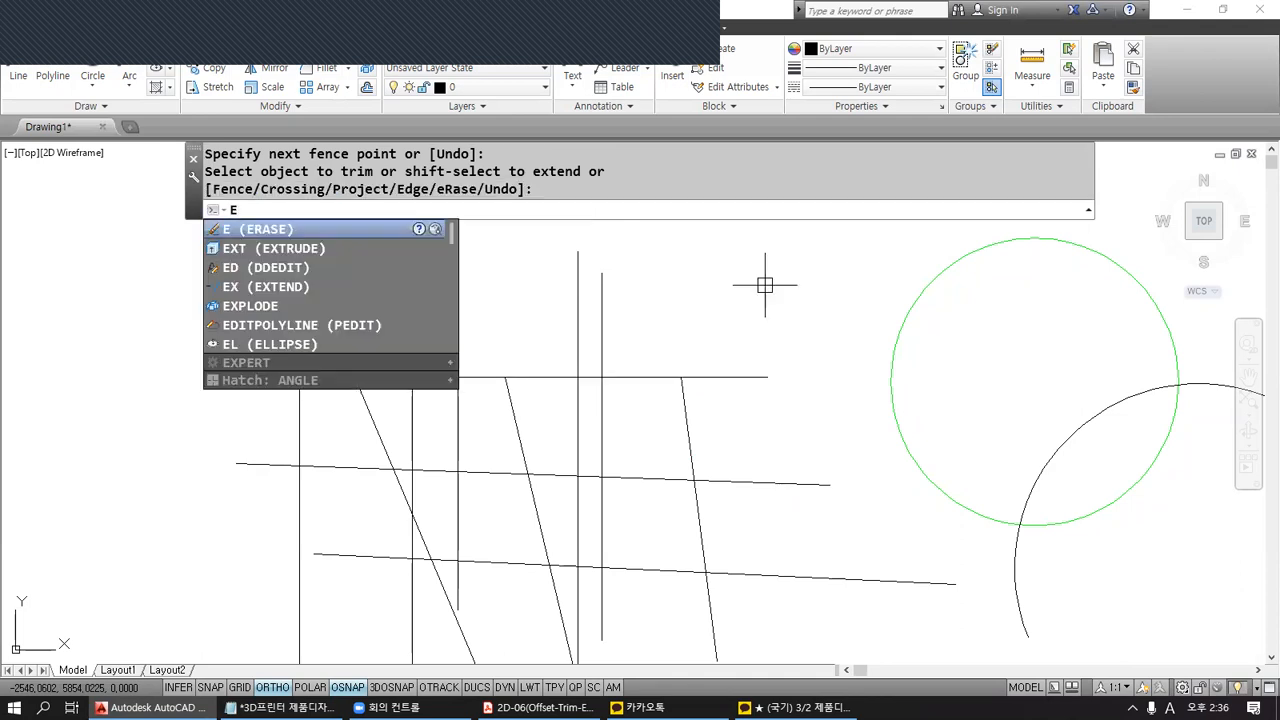
pyautogui.press('Return')
pyautogui.write('F')
pyautogui.press('Return')
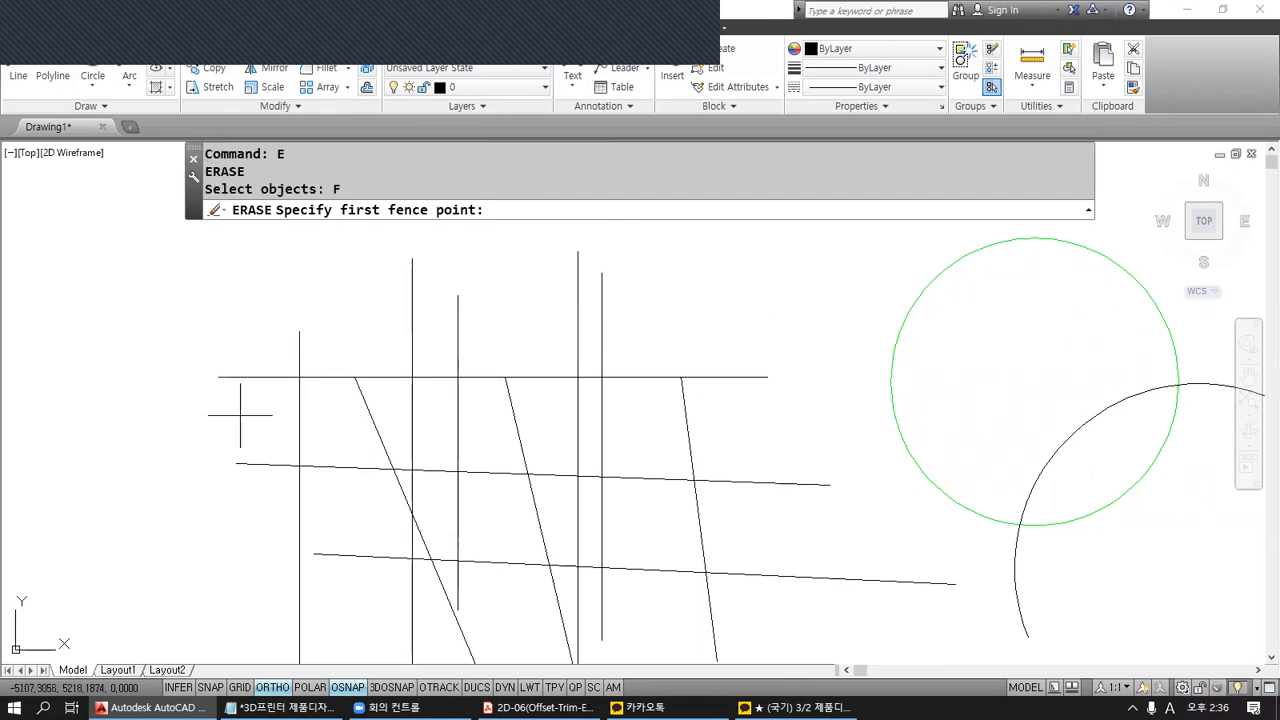
pyautogui.click(259, 410)
pyautogui.click(254, 282)
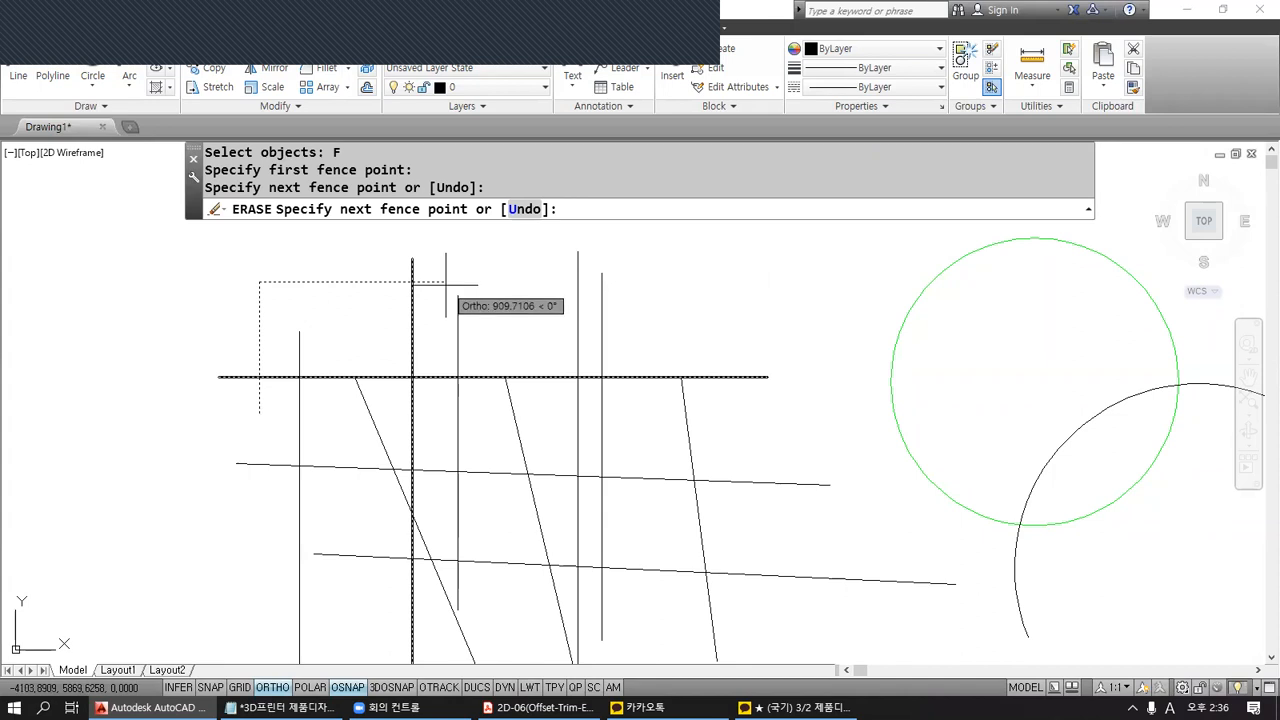
pyautogui.click(446, 284)
pyautogui.click(446, 346)
pyautogui.click(502, 346)
pyautogui.click(502, 236)
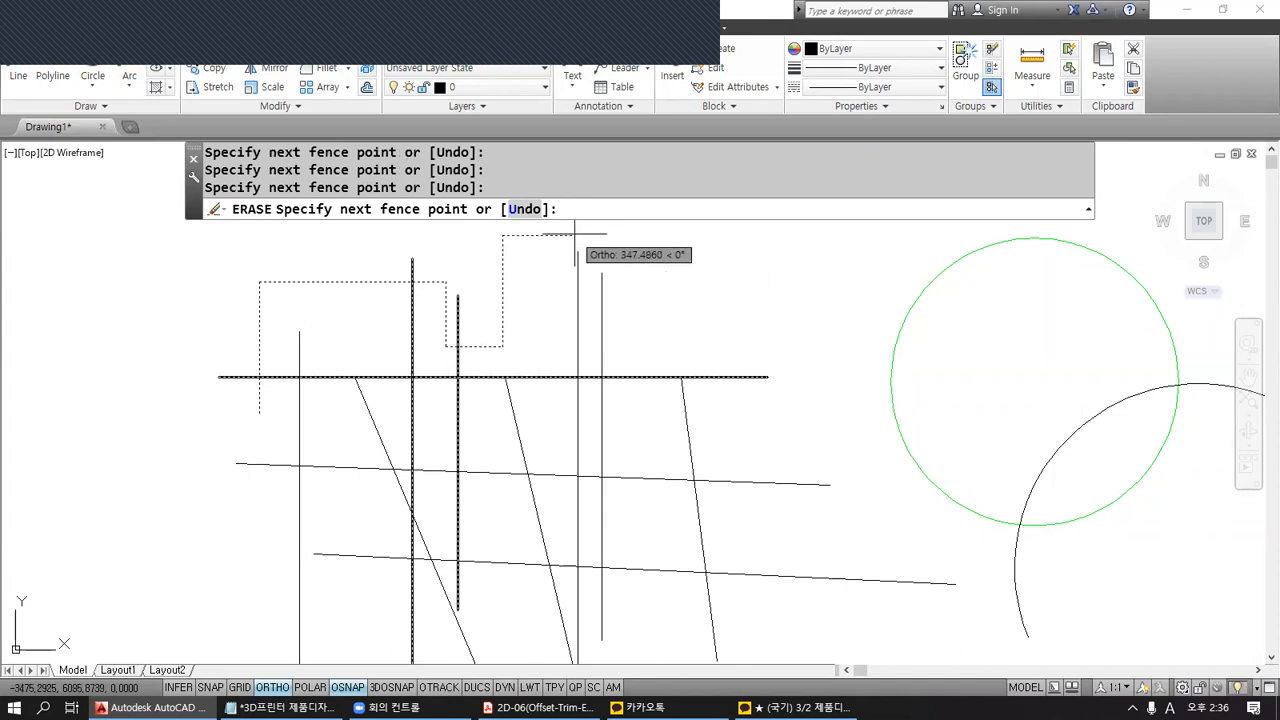
pyautogui.click(592, 236)
pyautogui.click(592, 292)
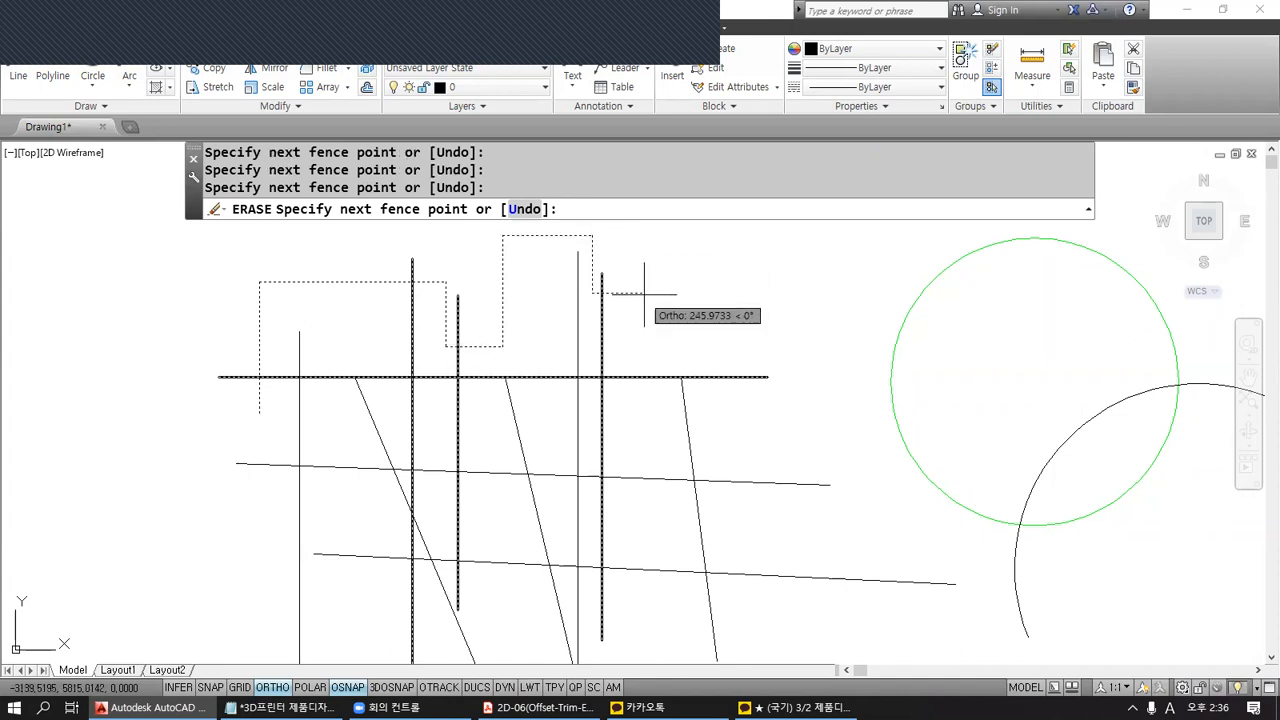
pyautogui.click(663, 292)
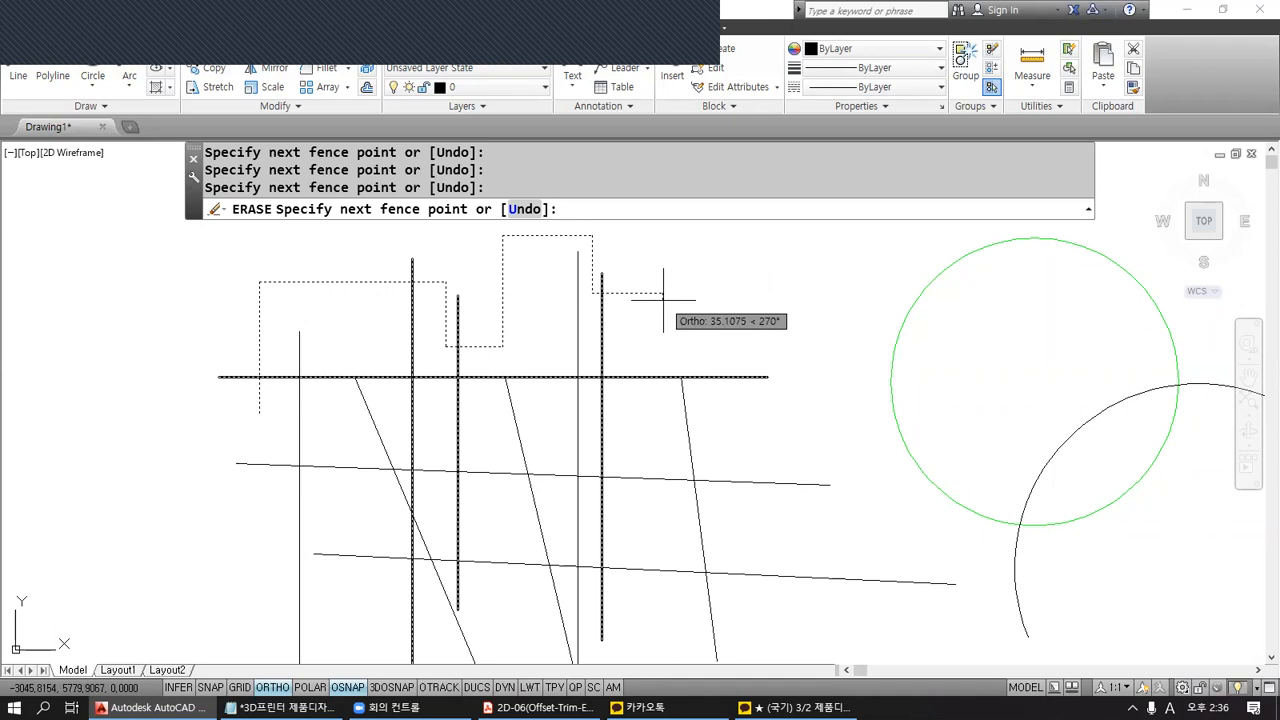
pyautogui.press('Return')
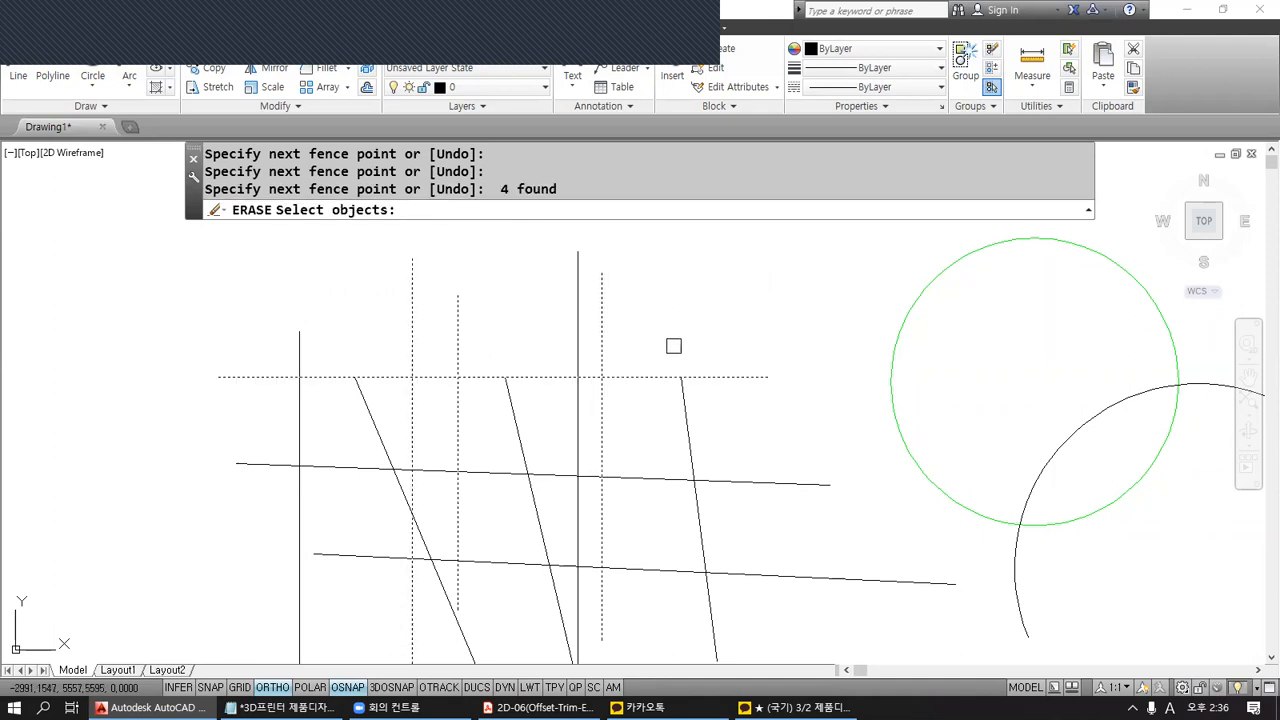
pyautogui.press('Return')
# Erase the leftover objects beyond the arc with a crossing selection box.
pyautogui.moveTo(771, 420)
pyautogui.mouseDown(button='middle')
pyautogui.moveTo(672, 328)
pyautogui.moveTo(663, 290)
pyautogui.moveTo(680, 380)
pyautogui.moveTo(620, 451)
pyautogui.moveTo(490, 435)
pyautogui.mouseUp(button='middle')
pyautogui.scroll(-2, 664, 291)
pyautogui.scroll(2, 652, 407)
pyautogui.moveTo(652, 407)
pyautogui.mouseDown(button='middle')
pyautogui.moveTo(594, 380)
pyautogui.moveTo(709, 389)
pyautogui.mouseUp(button='middle')
pyautogui.press('Escape')
pyautogui.press('Escape')
pyautogui.write('e')
pyautogui.press('Return')
pyautogui.moveTo(971, 375); pyautogui.dragTo(660, 436, button='middle')
pyautogui.click(1096, 411)
pyautogui.click(794, 251)
pyautogui.press('Return')
pyautogui.scroll(-4, 530, 407)
pyautogui.moveTo(484, 468); pyautogui.dragTo(692, 394, button='middle')
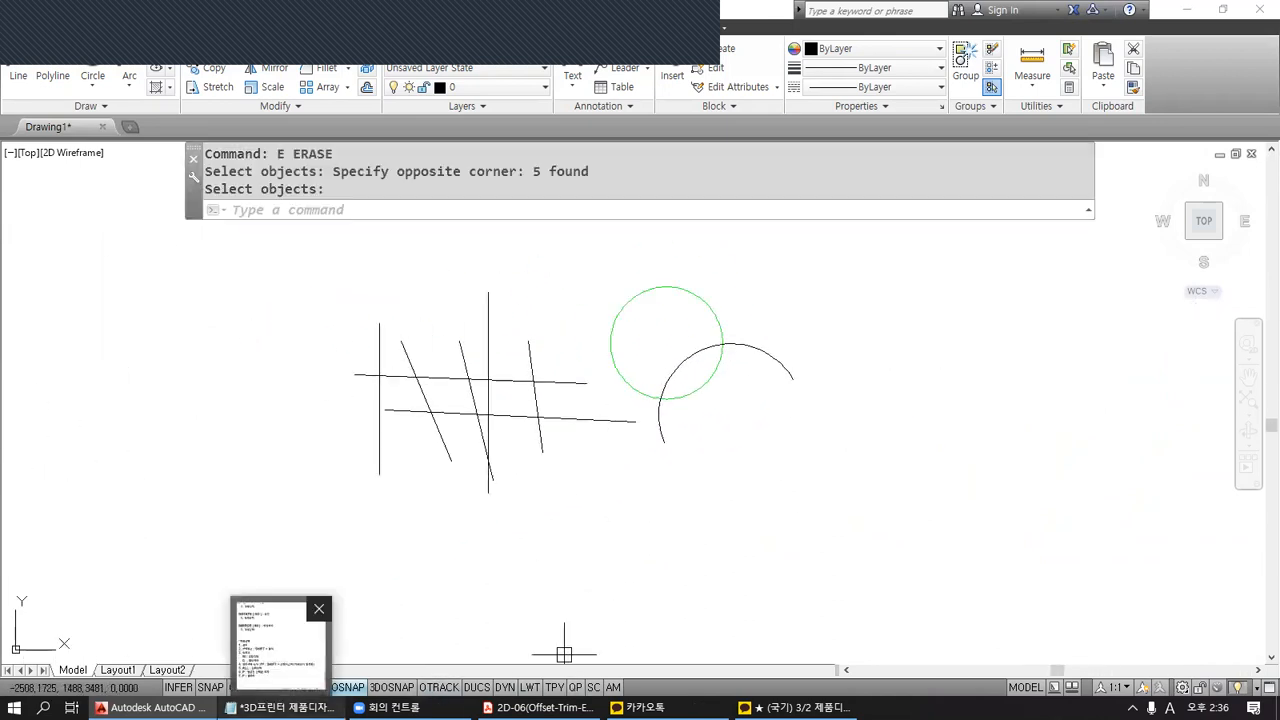
# Switch to the text notes, mark selection methods 1 to 3 with a frame and underline method 4, and clear the marks.
pyautogui.click(280, 707)
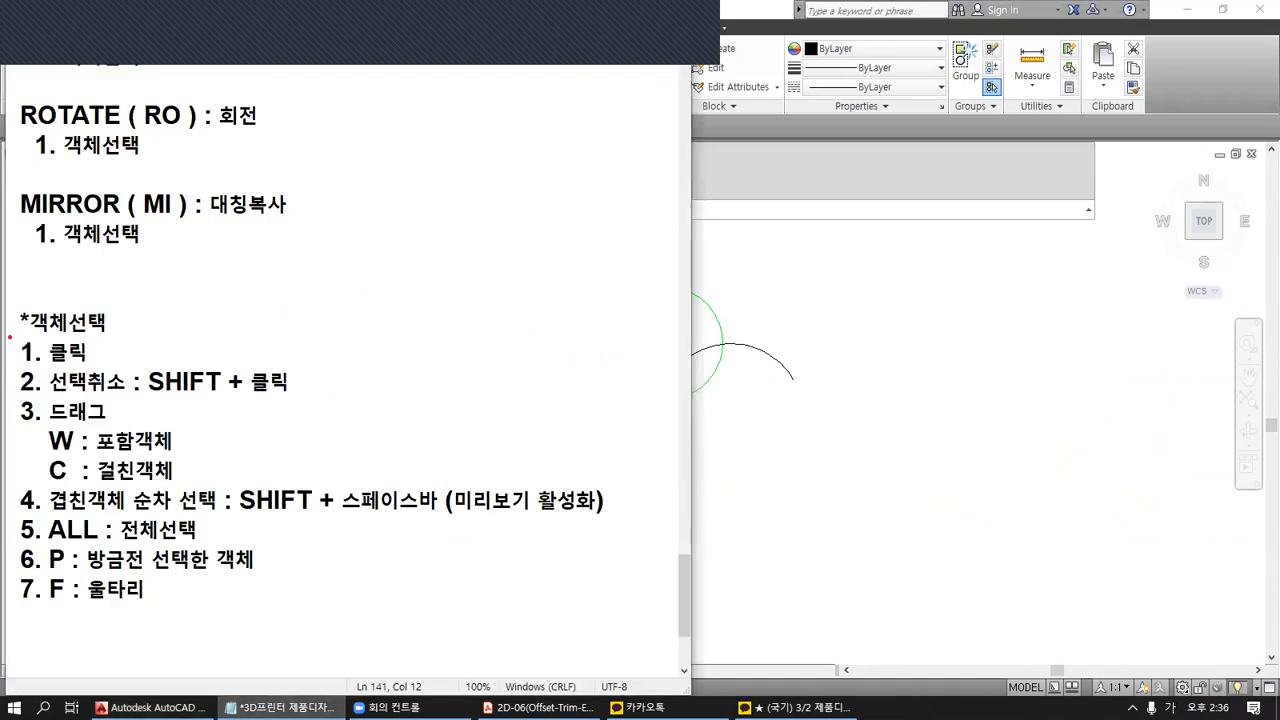
pyautogui.moveTo(8, 330)
pyautogui.mouseDown()
pyautogui.moveTo(32, 378)
pyautogui.moveTo(142, 468)
pyautogui.moveTo(329, 482)
pyautogui.mouseUp()
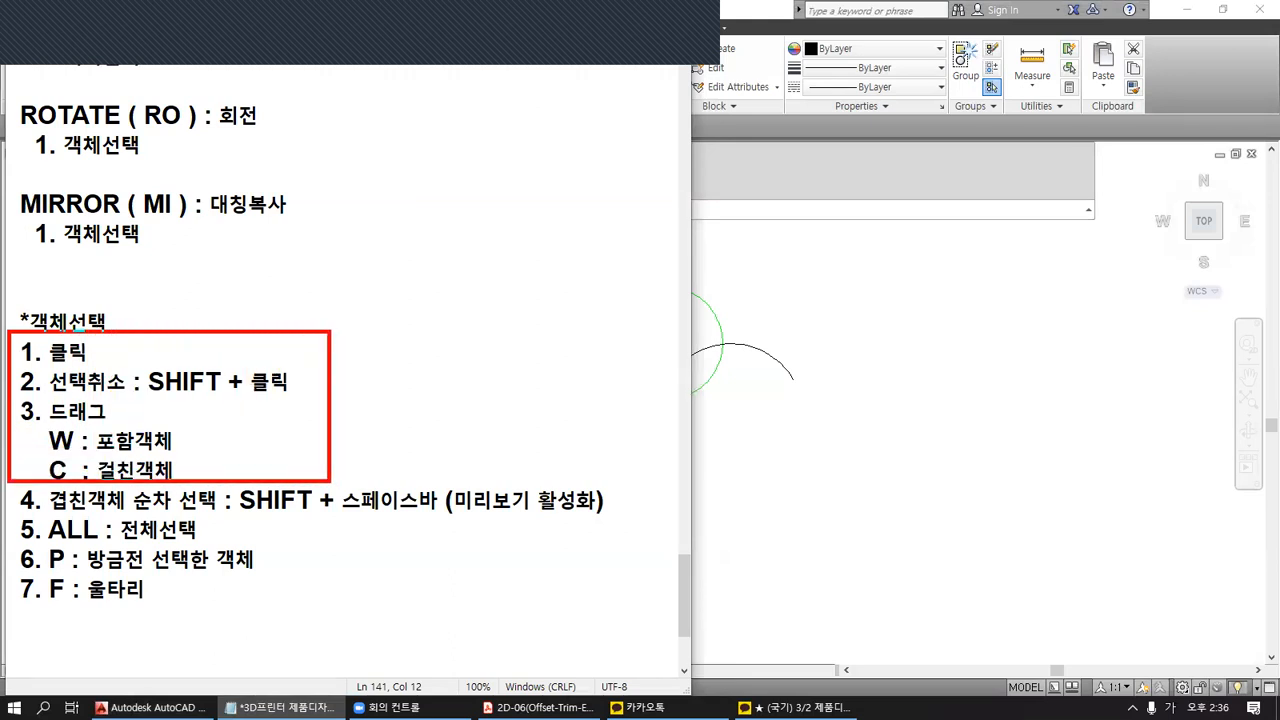
pyautogui.moveTo(20, 513); pyautogui.dragTo(616, 516)
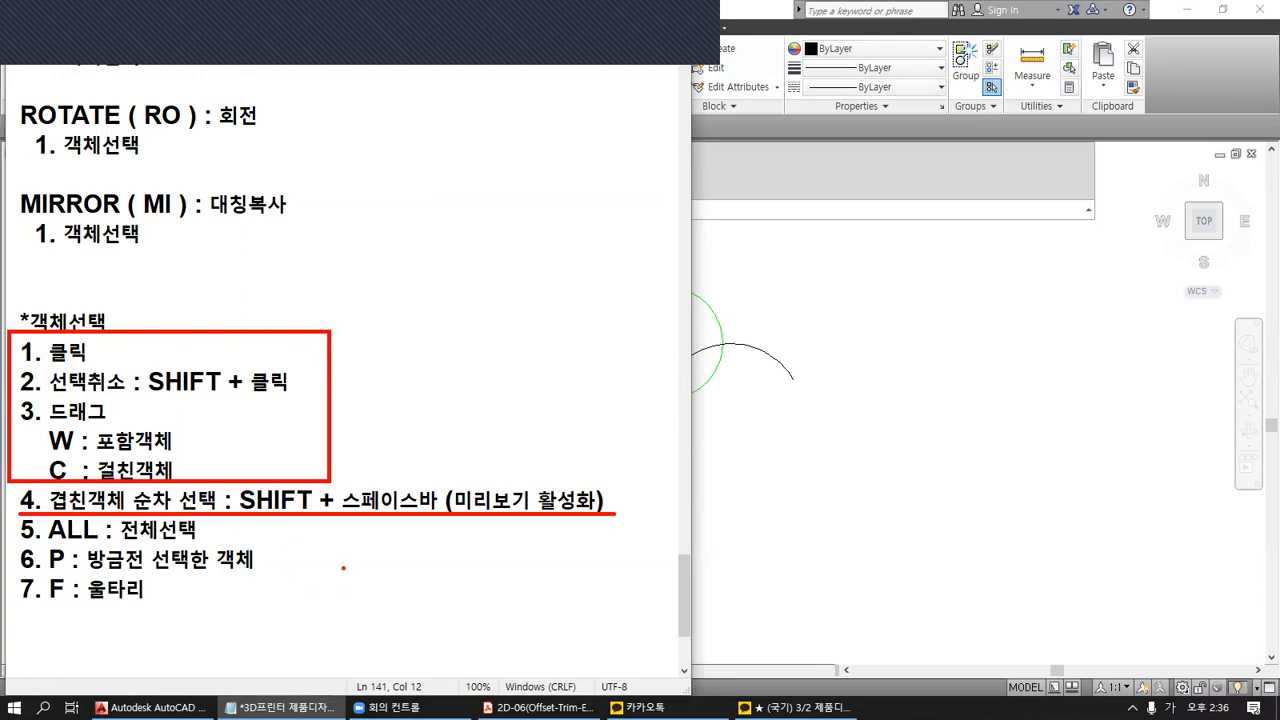
pyautogui.moveTo(240, 607)
pyautogui.mouseDown()
pyautogui.moveTo(86, 484)
pyautogui.moveTo(324, 448)
pyautogui.moveTo(275, 608)
pyautogui.mouseUp()
pyautogui.press('Escape')
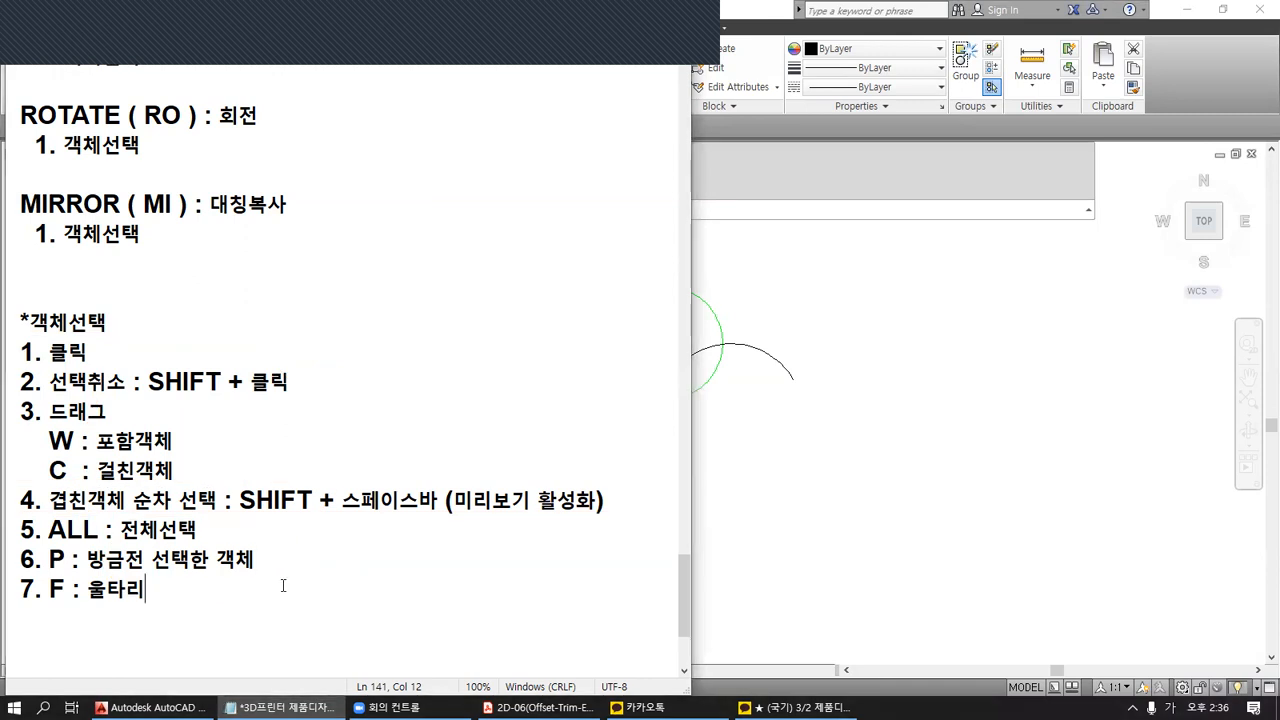
# Frame the COPY (CO) entry in the command notes, clear the frame, and return to AutoCAD.
pyautogui.scroll(3, 249, 543)
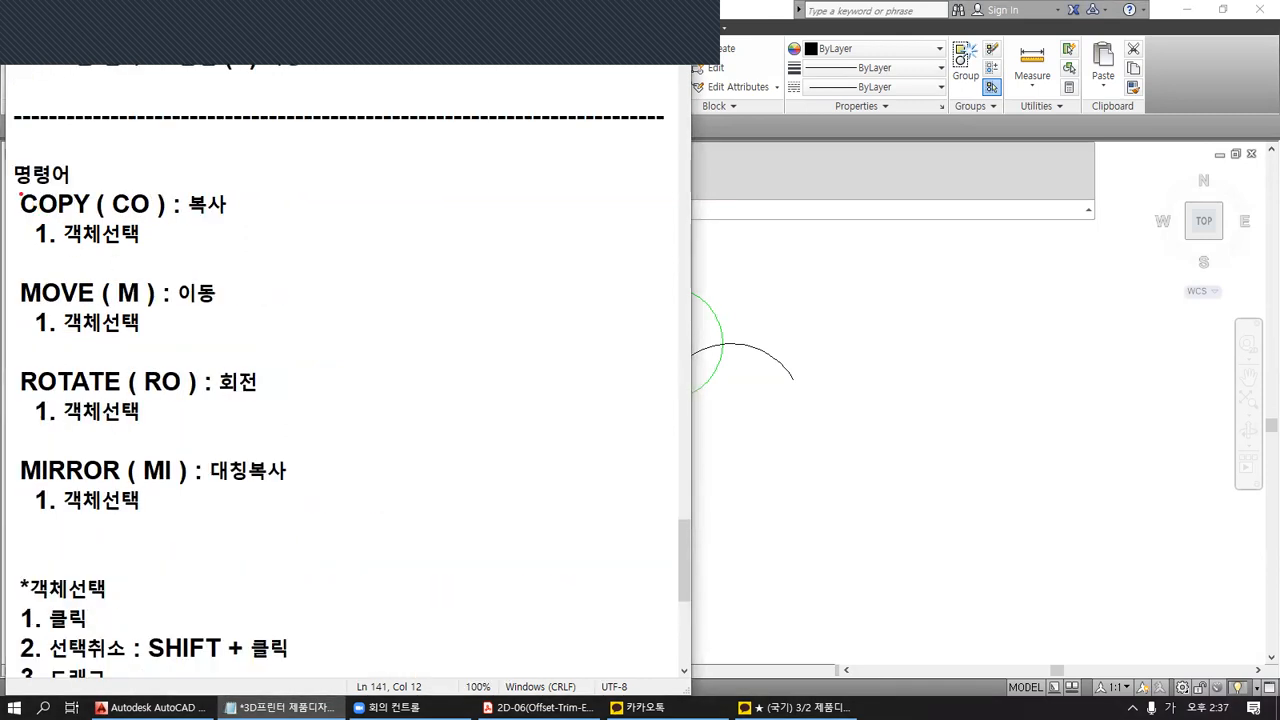
pyautogui.moveTo(14, 187); pyautogui.dragTo(232, 256)
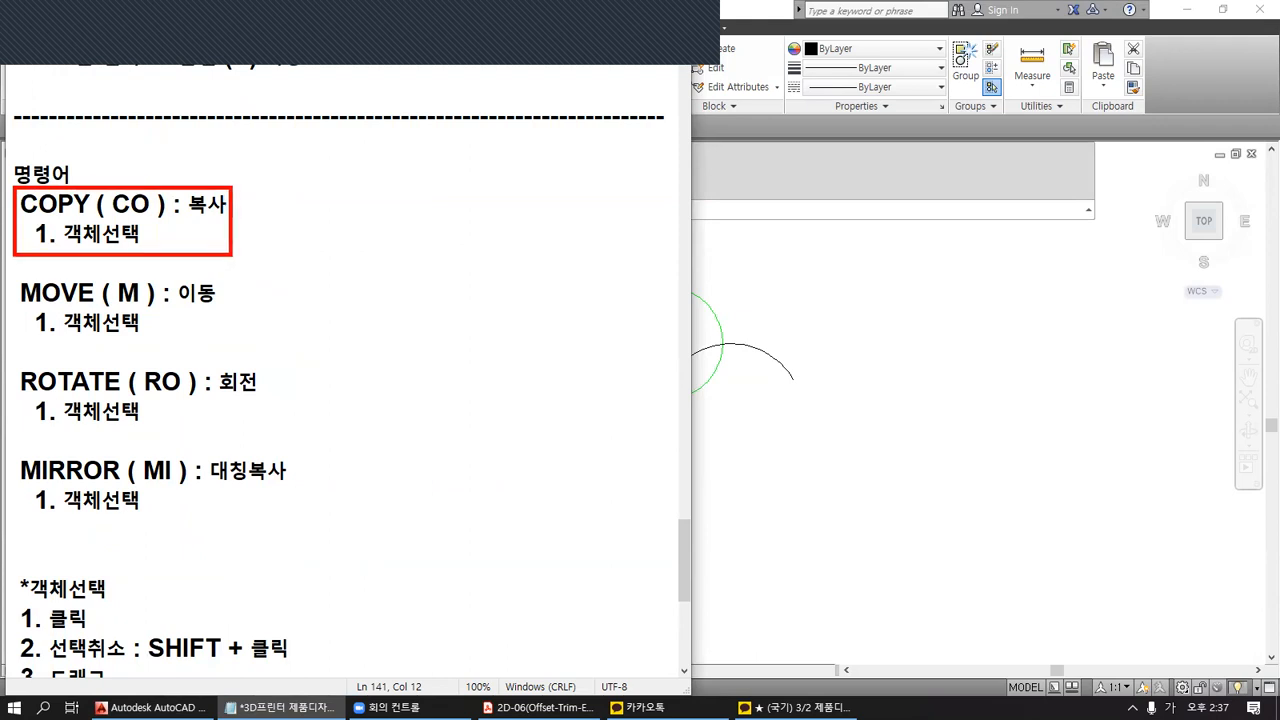
pyautogui.press('Escape')
pyautogui.click(957, 446)
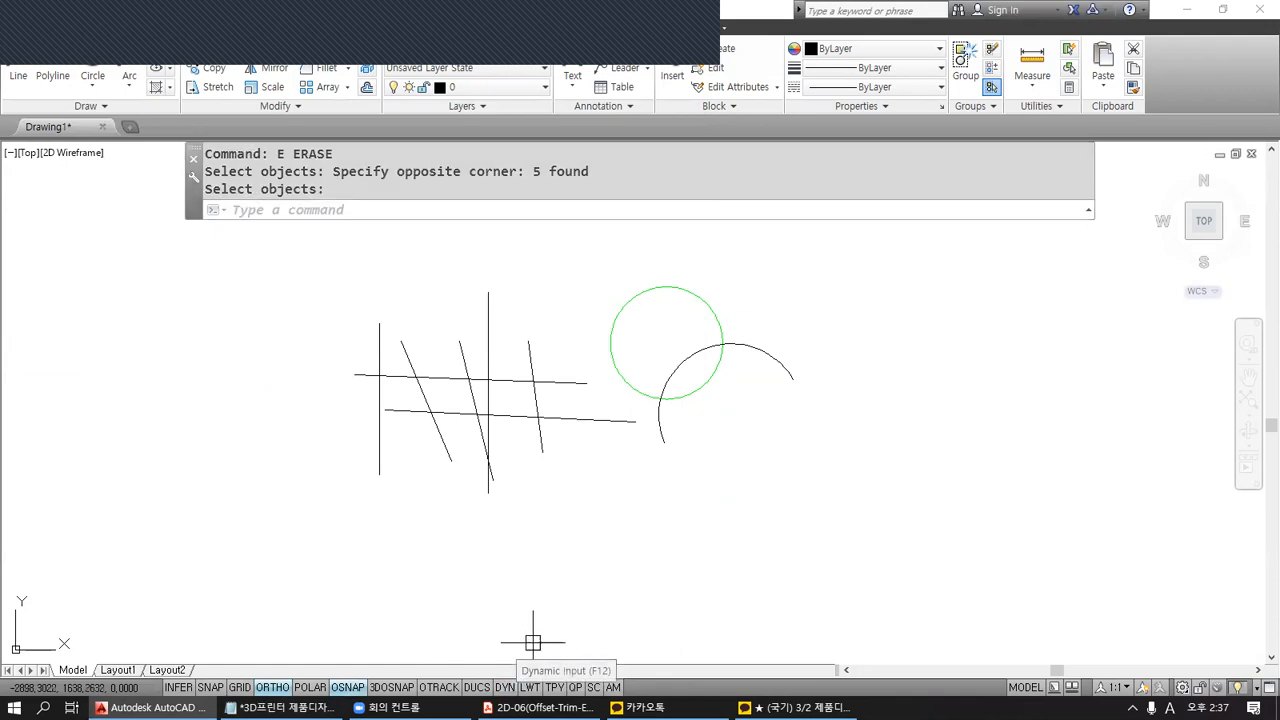
# Open File Explorer and go to the PDF folder of exercise drawings on drive D.
pyautogui.press('super+e')
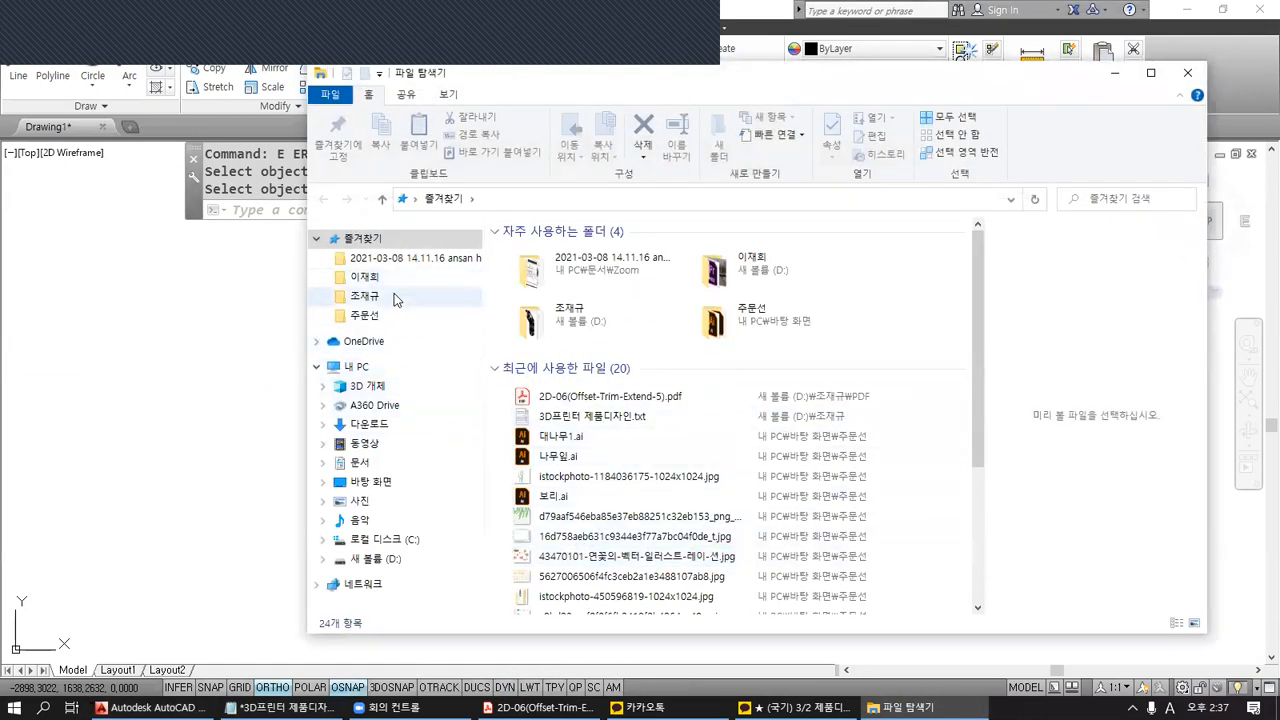
pyautogui.click(390, 295)
pyautogui.doubleClick(522, 250)
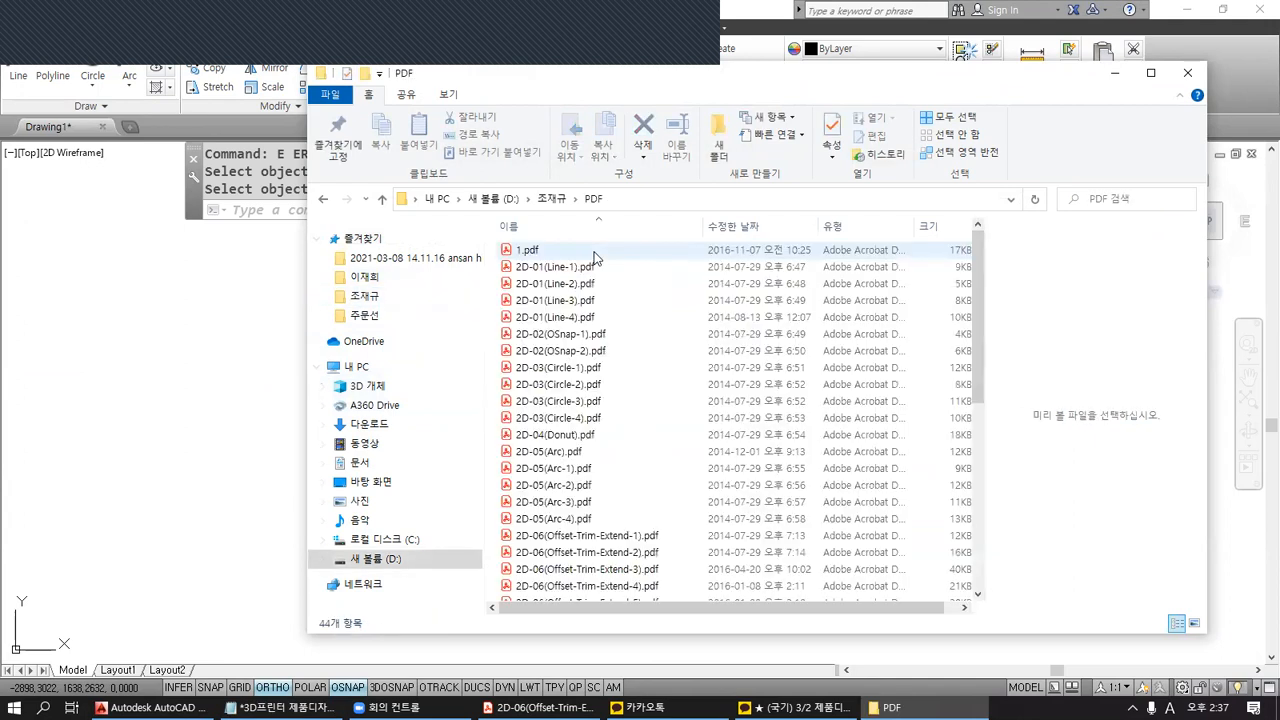
# Preview the 2D-06(Offset-Trim-Extend) exercise sheets and open 2D-06(Offset-Trim-Extend-4).pdf.
pyautogui.click(625, 552)
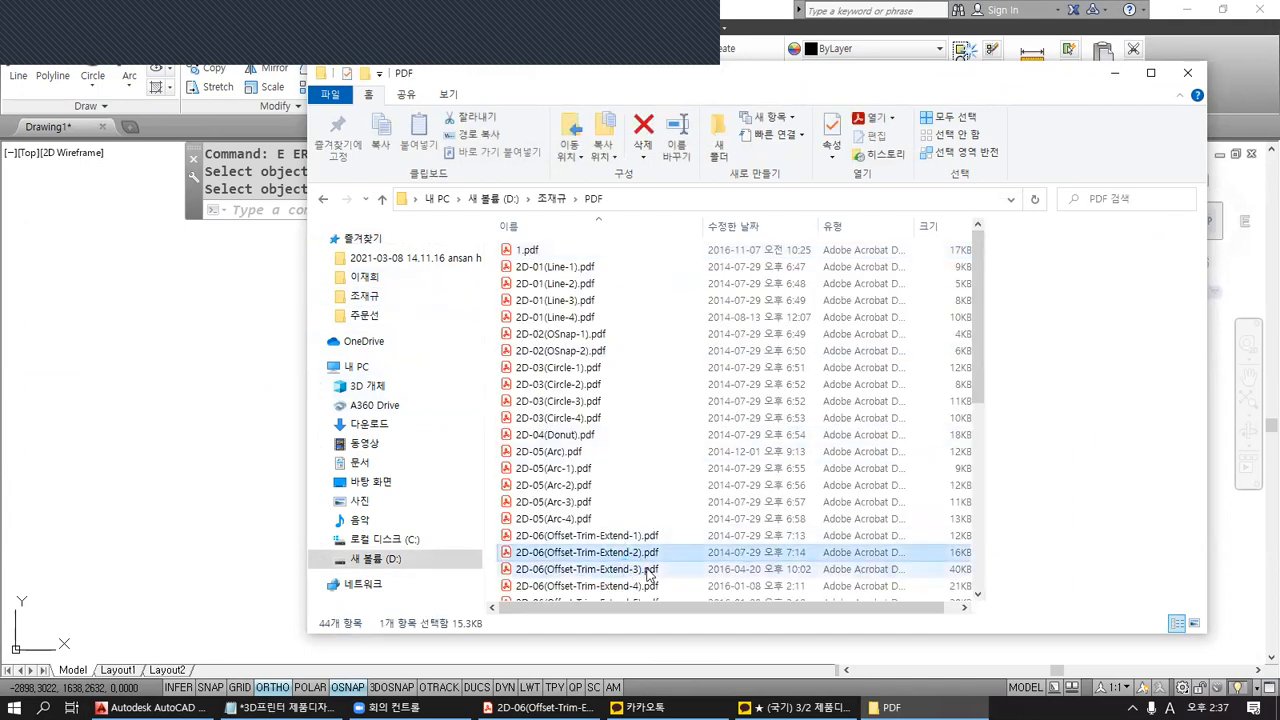
pyautogui.scroll(-3, 850, 400)
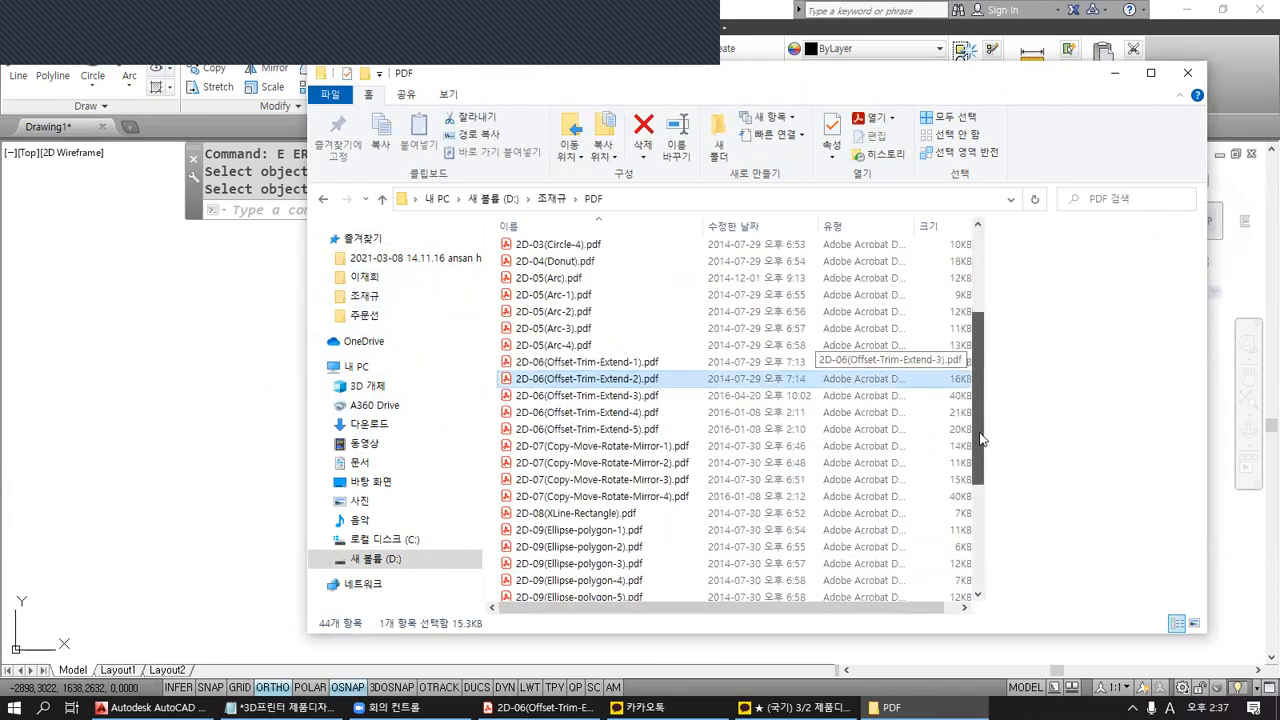
pyautogui.click(655, 396)
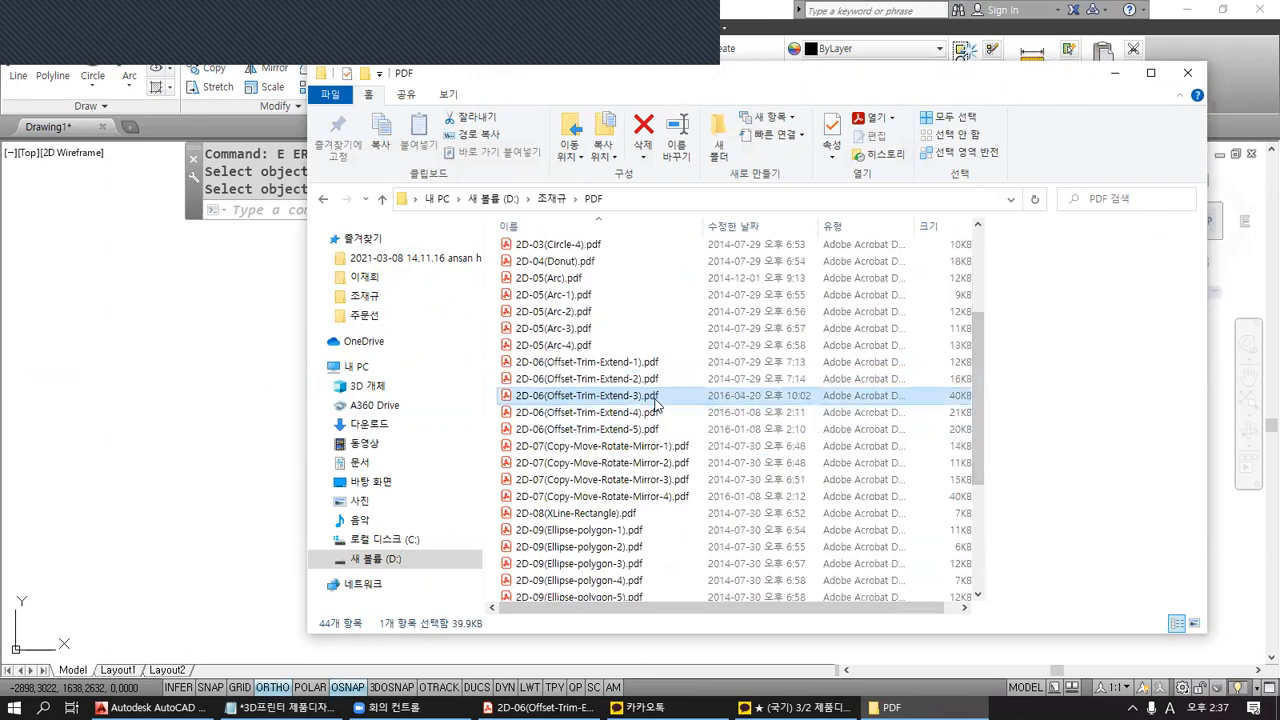
pyautogui.click(551, 401)
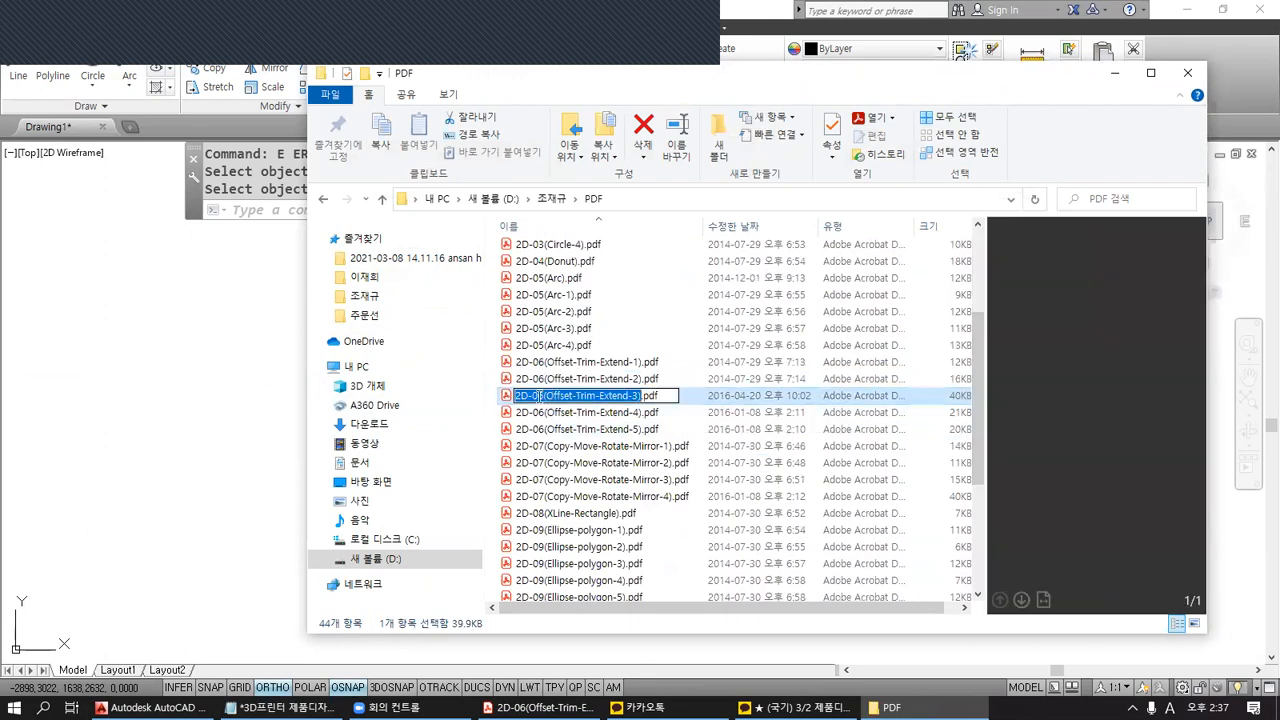
pyautogui.click(613, 383)
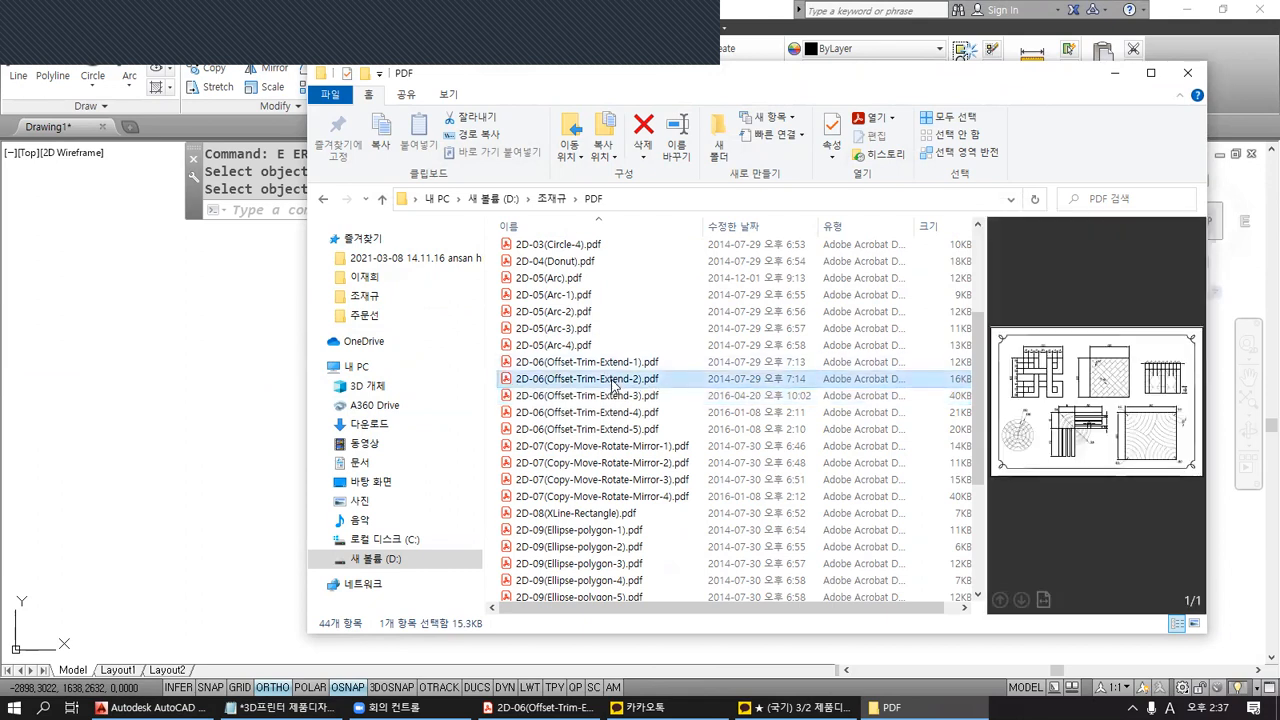
pyautogui.click(627, 413)
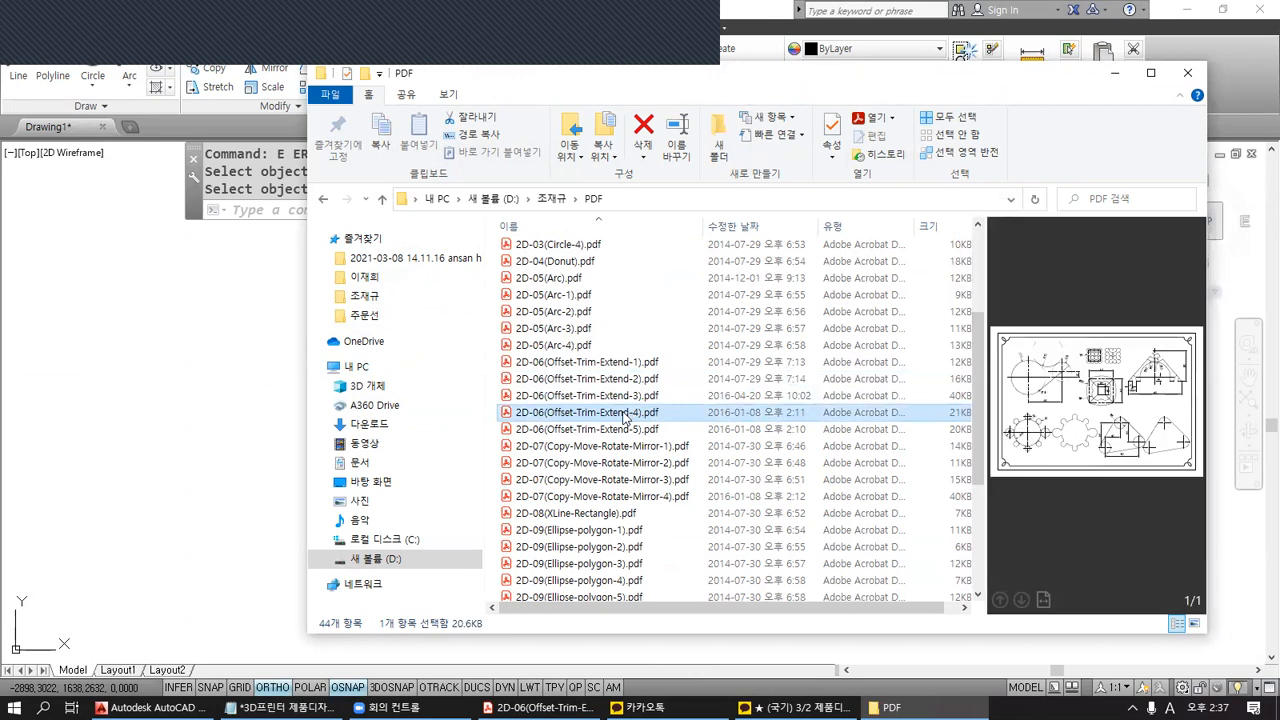
pyautogui.doubleClick(706, 420)
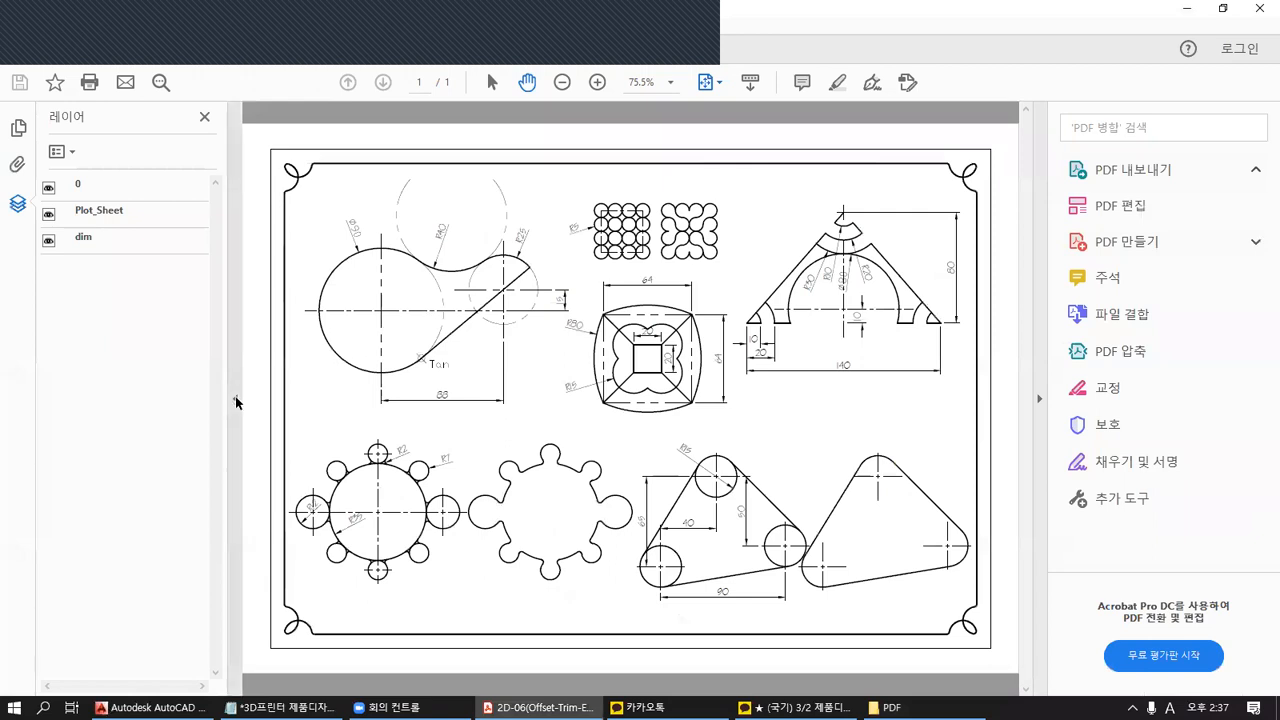
# Collapse both side panes of the PDF and examine the R5 four-by-four circle pattern up close.
pyautogui.click(236, 400)
pyautogui.click(1035, 393)
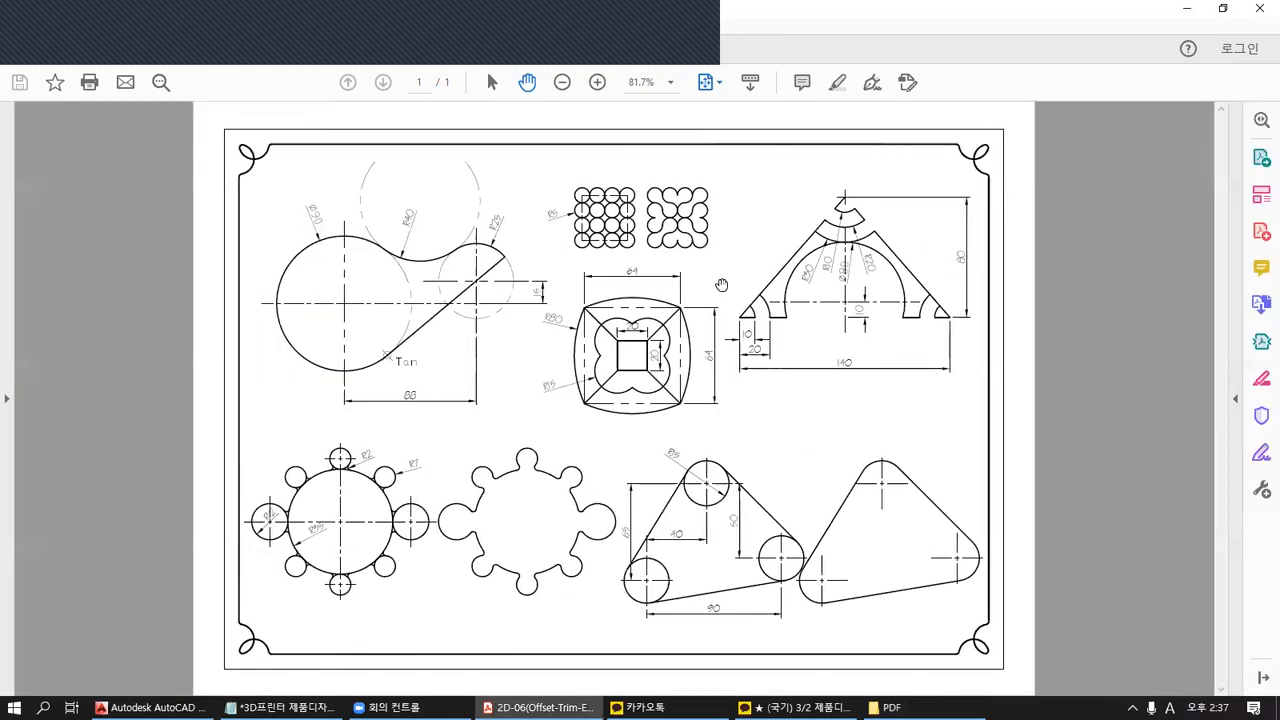
pyautogui.keyDown('ctrl'); pyautogui.scroll(5, 643, 215); pyautogui.keyUp('ctrl')
pyautogui.keyDown('ctrl'); pyautogui.scroll(-1, 643, 215); pyautogui.keyUp('ctrl')
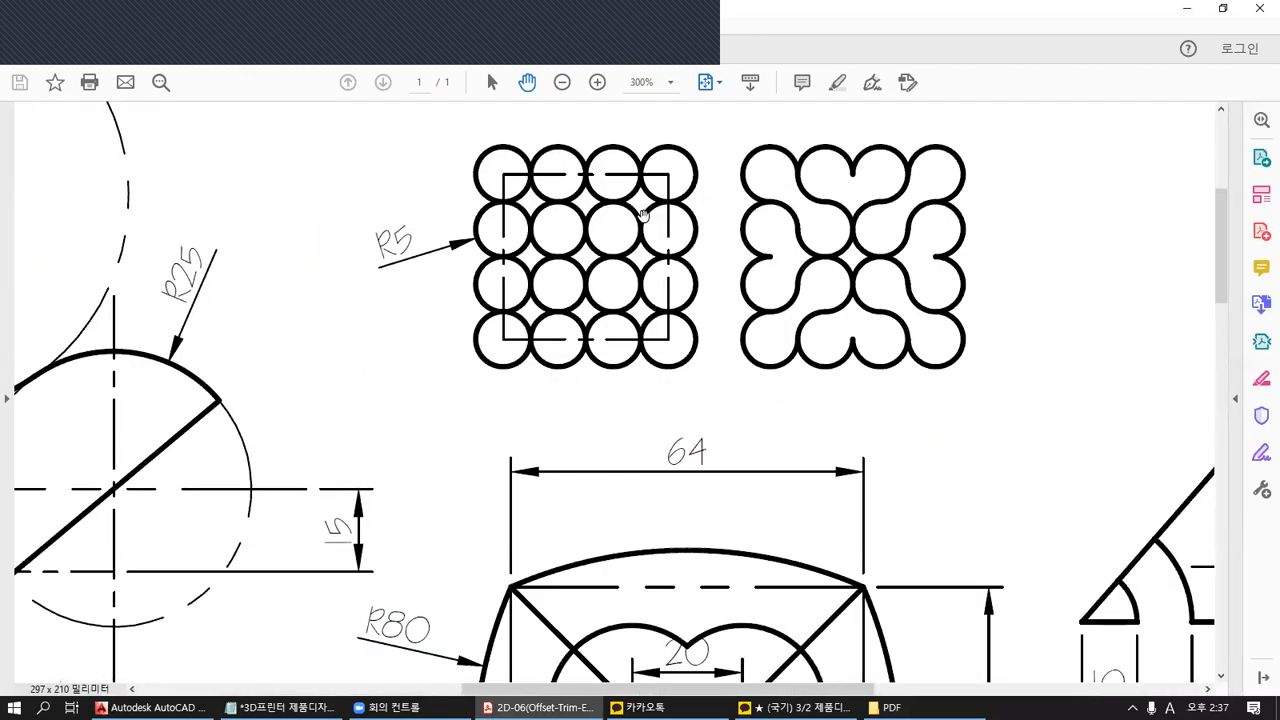
pyautogui.moveTo(655, 217)
pyautogui.mouseDown()
pyautogui.moveTo(501, 312)
pyautogui.moveTo(565, 318)
pyautogui.mouseUp()
# Sketch red grid lines through the circle pattern's centres, circle its bottom row, and clear the marks.
pyautogui.hotkey('ctrl', '2')
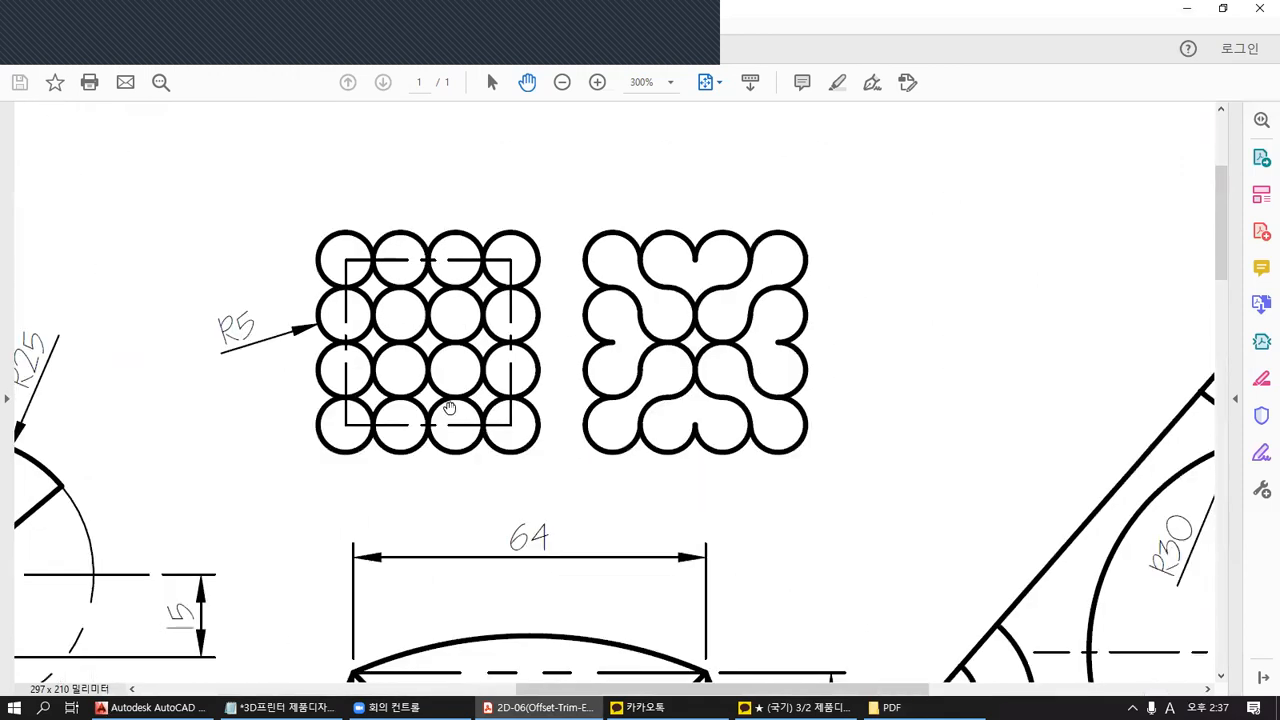
pyautogui.keyDown('shift'); pyautogui.moveTo(306, 429); pyautogui.dragTo(594, 429); pyautogui.keyUp('shift')
pyautogui.keyDown('shift'); pyautogui.moveTo(304, 363); pyautogui.dragTo(558, 362); pyautogui.keyUp('shift')
pyautogui.keyDown('shift'); pyautogui.moveTo(306, 313); pyautogui.dragTo(562, 313); pyautogui.keyUp('shift')
pyautogui.keyDown('shift'); pyautogui.moveTo(350, 226); pyautogui.dragTo(350, 486); pyautogui.keyUp('shift')
pyautogui.keyDown('shift'); pyautogui.moveTo(402, 214); pyautogui.dragTo(402, 490); pyautogui.keyUp('shift')
pyautogui.moveTo(366, 392)
pyautogui.mouseDown()
pyautogui.moveTo(336, 394)
pyautogui.moveTo(384, 442)
pyautogui.mouseUp()
pyautogui.moveTo(414, 394)
pyautogui.mouseDown()
pyautogui.moveTo(380, 430)
pyautogui.moveTo(419, 412)
pyautogui.moveTo(476, 421)
pyautogui.mouseUp()
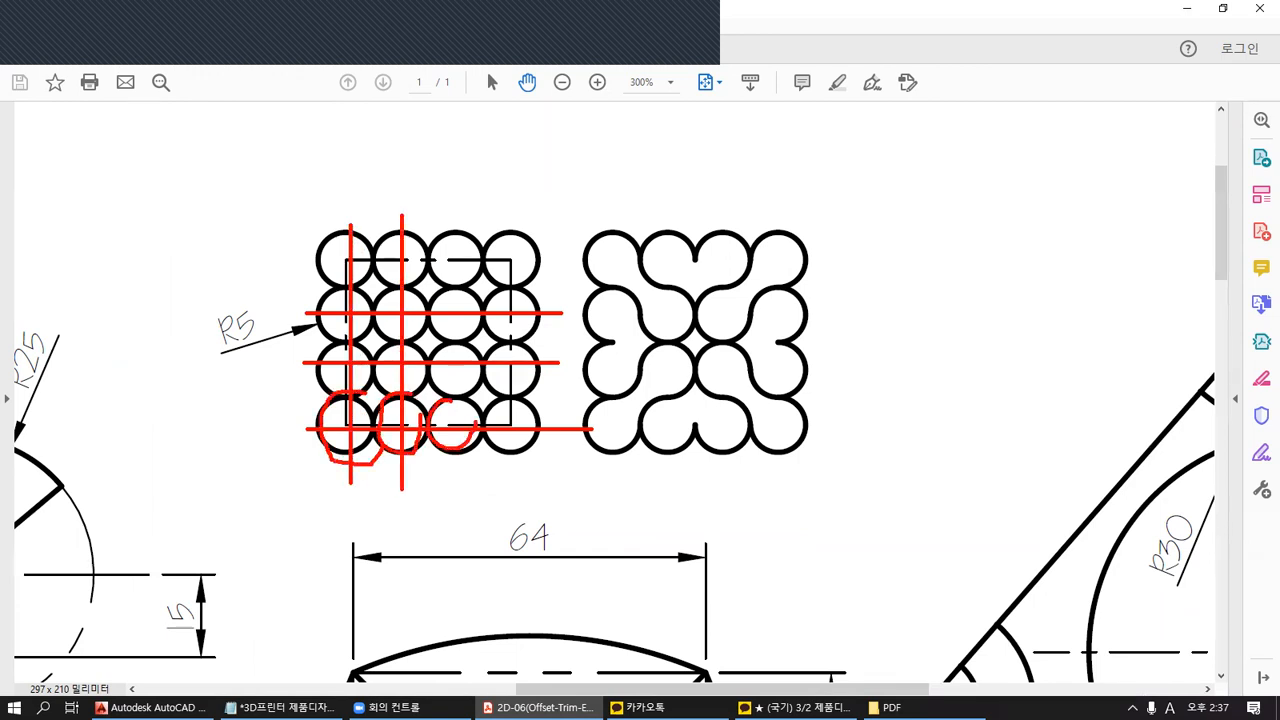
pyautogui.moveTo(342, 396)
pyautogui.mouseDown()
pyautogui.moveTo(330, 448)
pyautogui.moveTo(368, 414)
pyautogui.moveTo(425, 412)
pyautogui.moveTo(488, 458)
pyautogui.moveTo(430, 418)
pyautogui.moveTo(531, 408)
pyautogui.mouseUp()
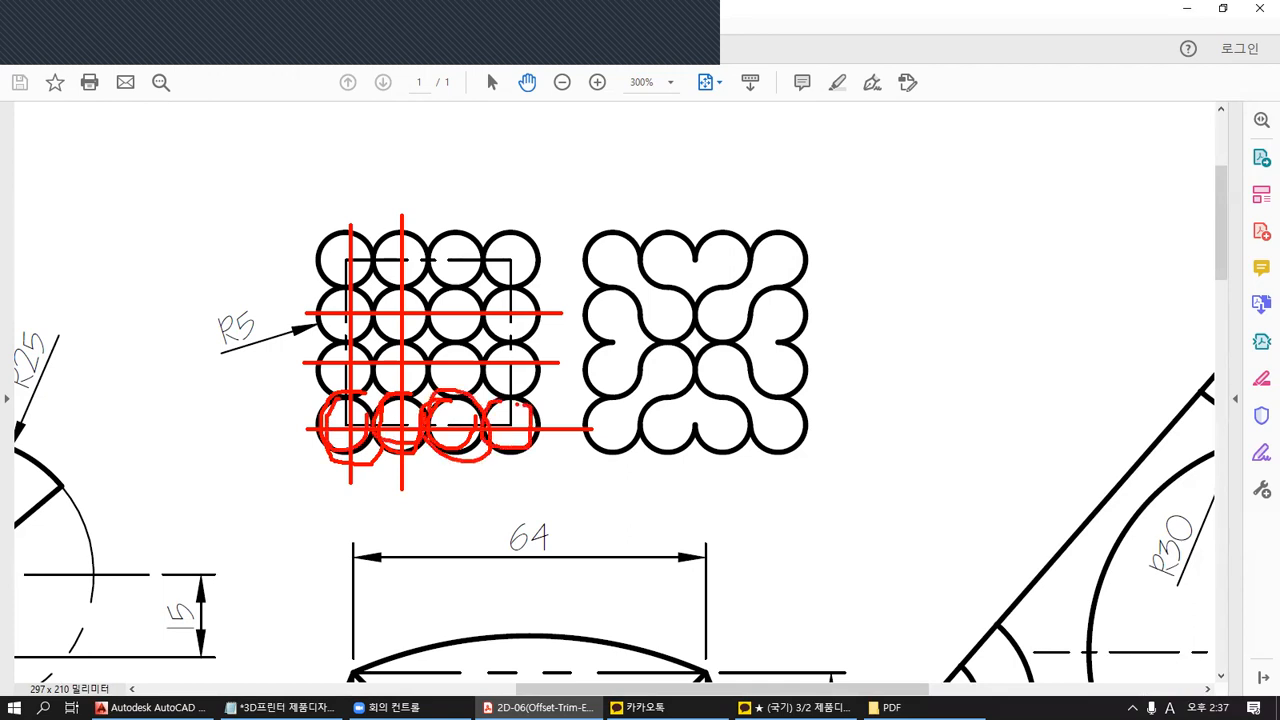
pyautogui.press('Escape')
# Circle the first two circles of the pattern's bottom row in red and clear the marks.
pyautogui.hotkey('ctrl', '2')
pyautogui.moveTo(362, 405)
pyautogui.mouseDown()
pyautogui.moveTo(346, 400)
pyautogui.moveTo(357, 441)
pyautogui.moveTo(368, 412)
pyautogui.moveTo(381, 436)
pyautogui.moveTo(412, 416)
pyautogui.mouseUp()
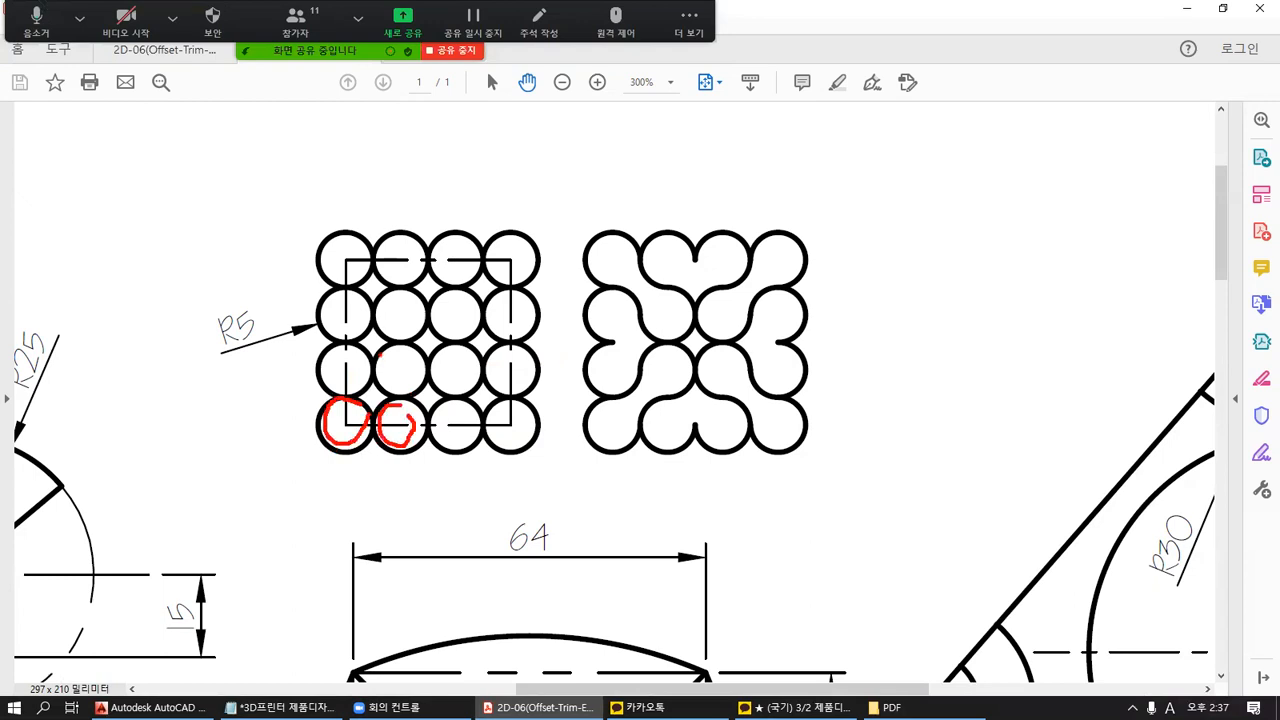
pyautogui.press('Escape')
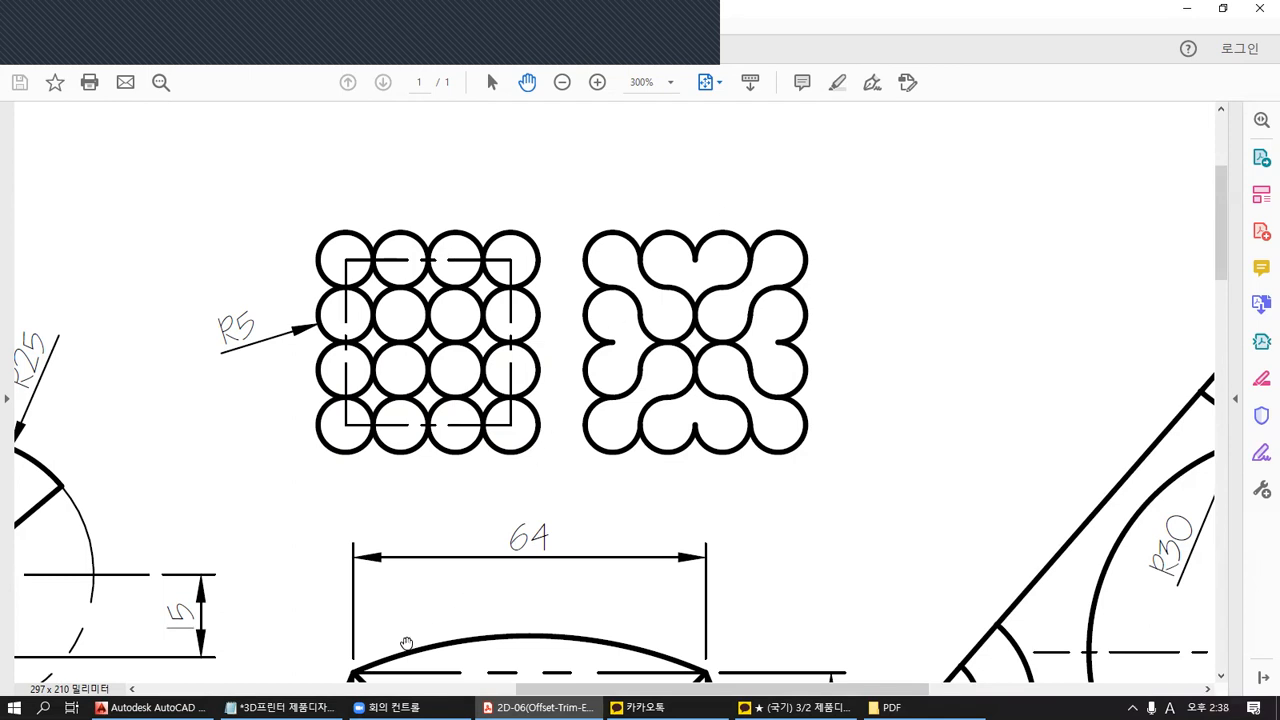
# Return to AutoCAD and draw a circle of radius 5 in an empty area of the drawing.
pyautogui.click(150, 707)
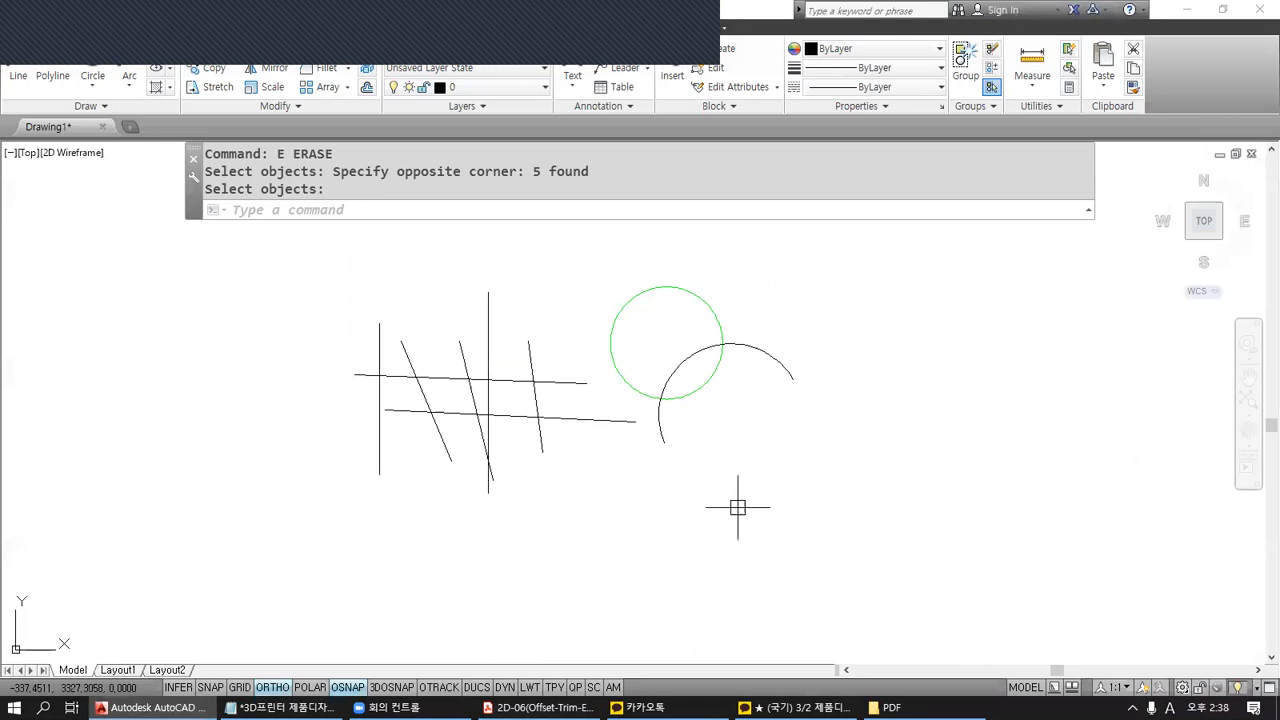
pyautogui.scroll(3, 737, 508)
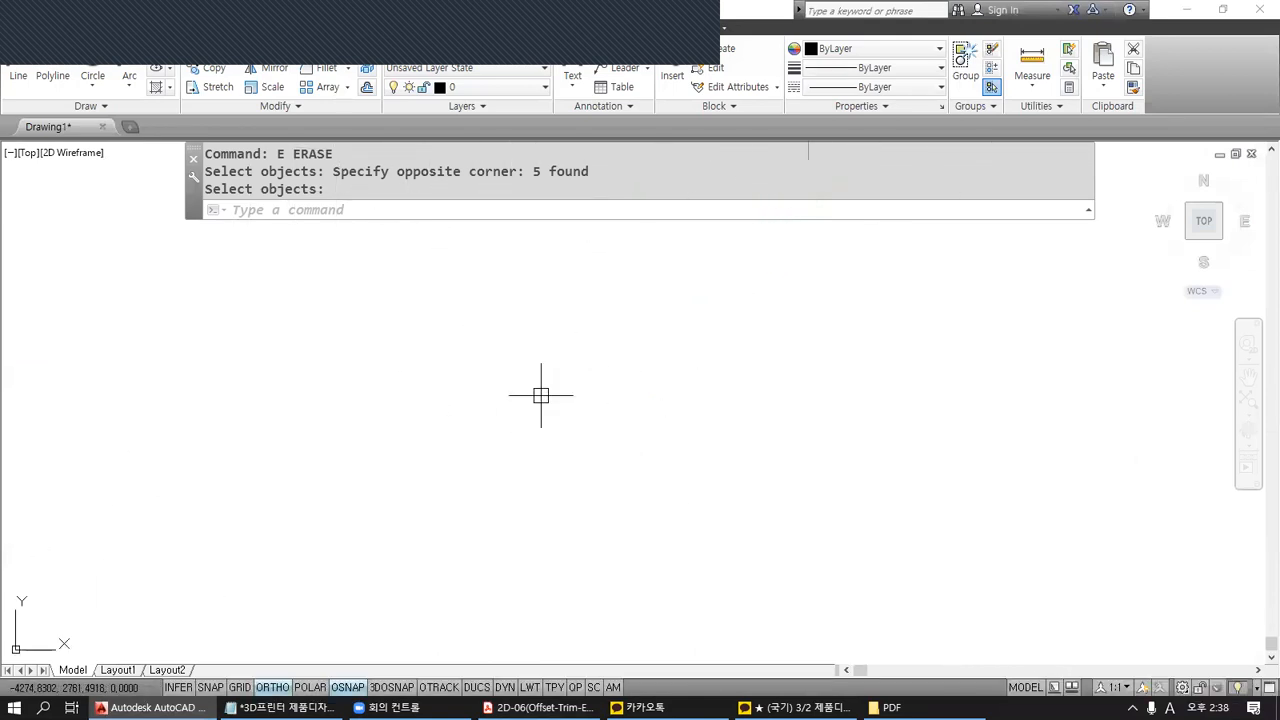
pyautogui.press('Escape')
pyautogui.press('Escape')
pyautogui.write('c')
pyautogui.press('Return')
pyautogui.click(583, 404)
pyautogui.write('5')
pyautogui.press('Return')
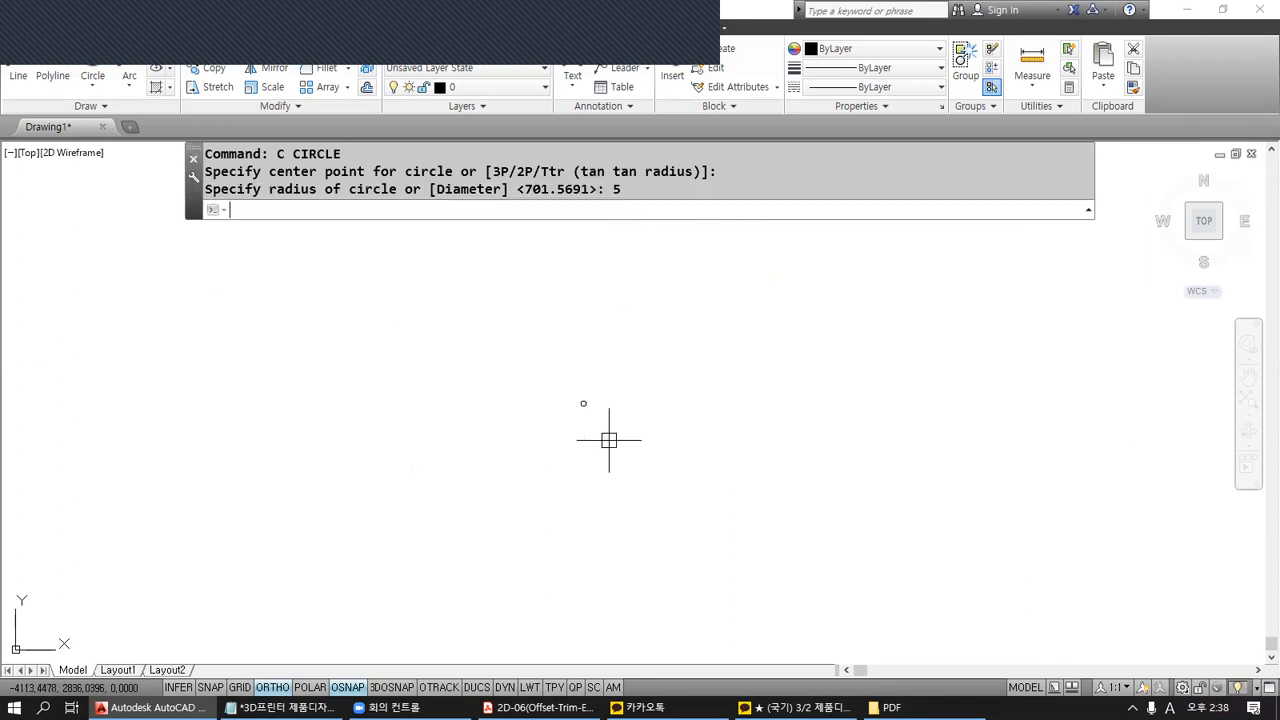
pyautogui.scroll(10, 540, 345)
pyautogui.scroll(4, 615, 390)
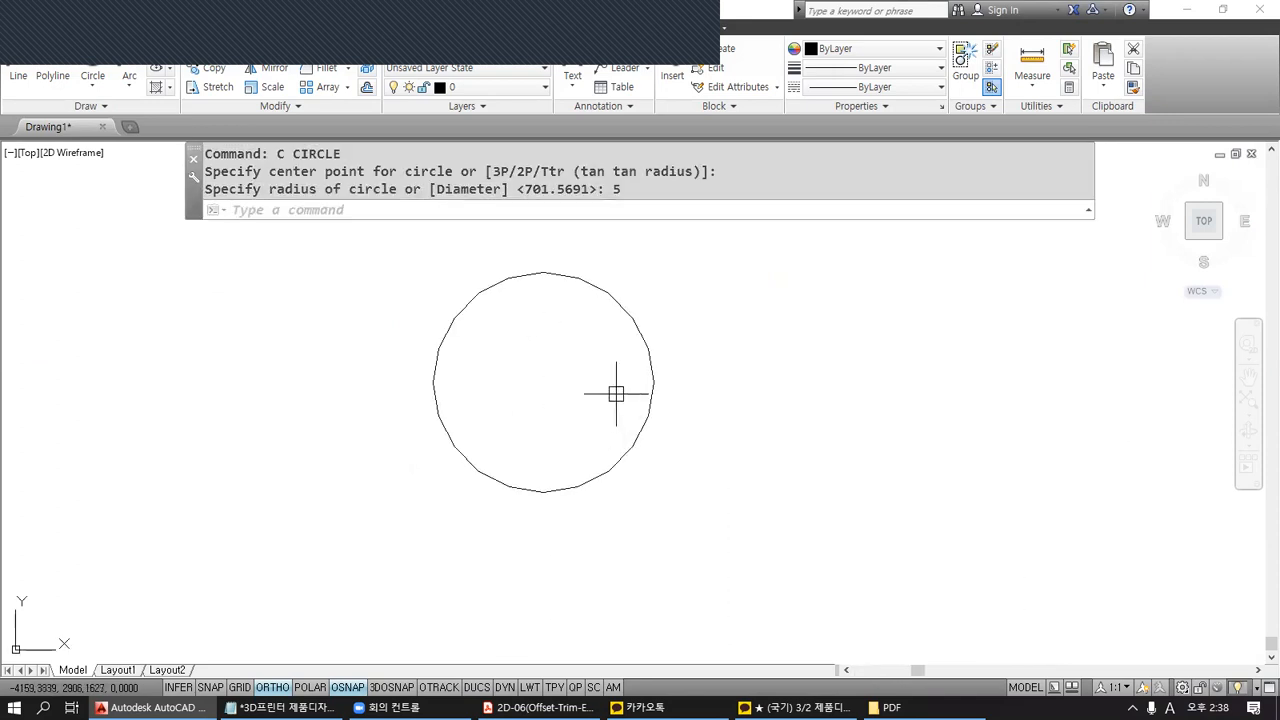
# Regenerate the drawing with REGEN so the radius 5 circle displays as a smooth curve.
pyautogui.press('Escape')
pyautogui.press('Escape')
pyautogui.scroll(5, 600, 371)
pyautogui.scroll(-5, 600, 371)
pyautogui.scroll(2, 598, 371)
pyautogui.moveTo(598, 371); pyautogui.dragTo(623, 430, button='middle')
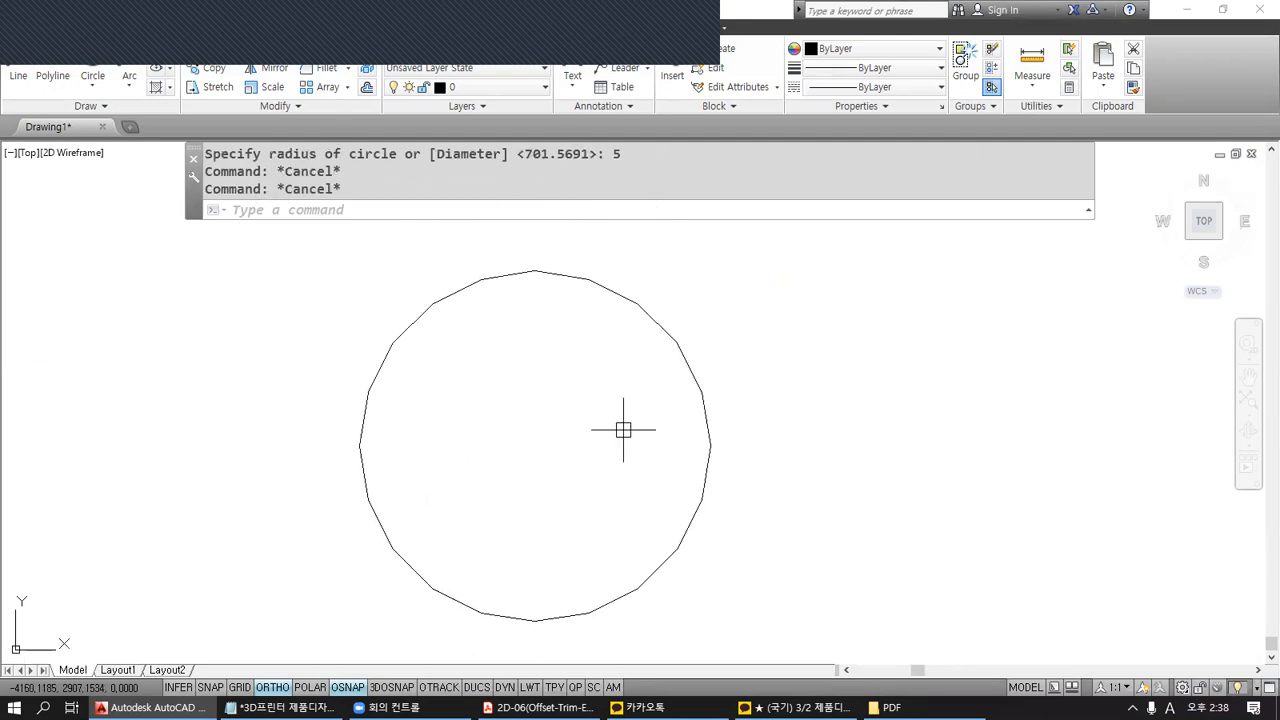
pyautogui.write('RE')
pyautogui.press('Return')
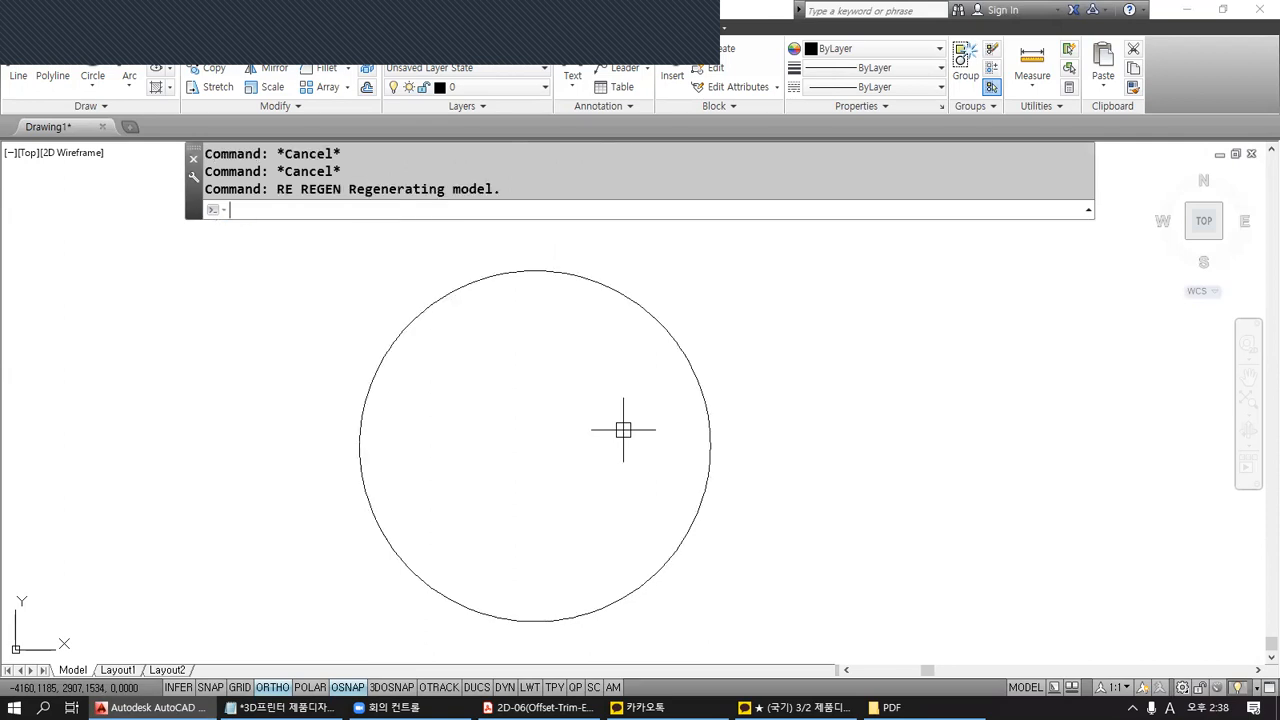
# Sketch two red circles in a row beside the radius 5 circle, with arrows from its top quadrant, and clear the marks.
pyautogui.scroll(-2, 623, 430)
pyautogui.scroll(-2, 623, 430)
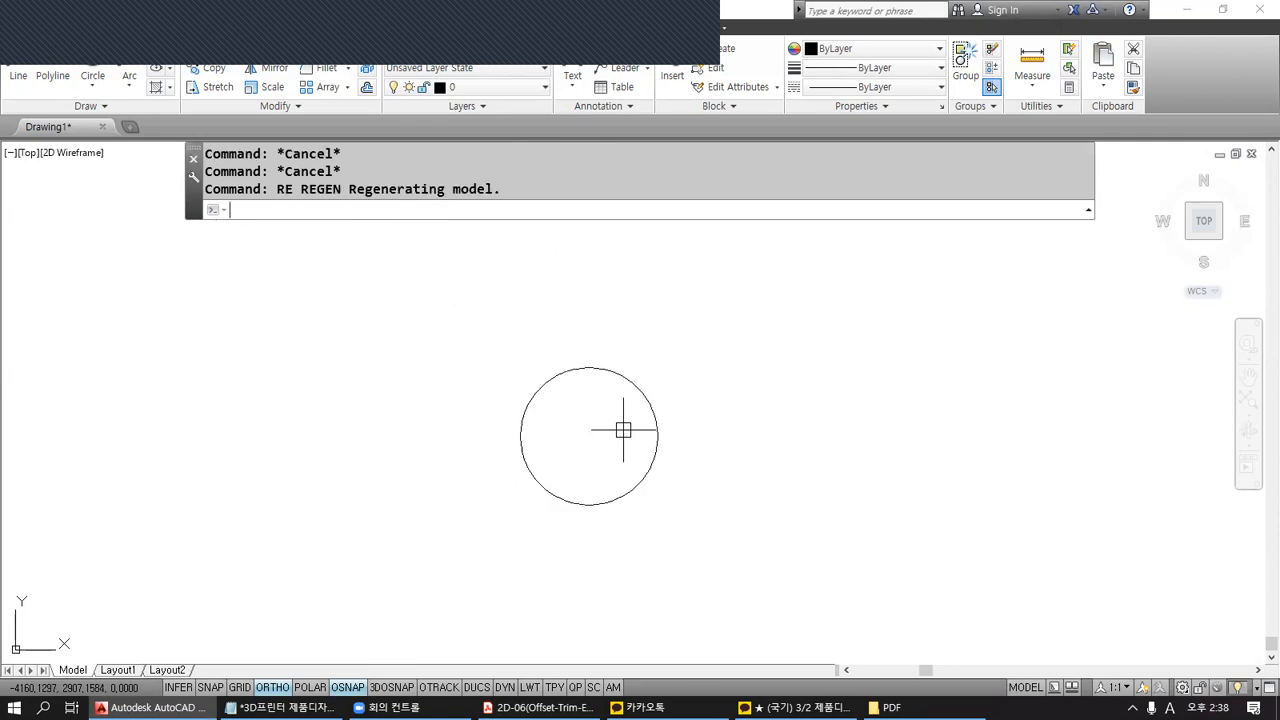
pyautogui.moveTo(623, 430); pyautogui.dragTo(574, 397, button='middle')
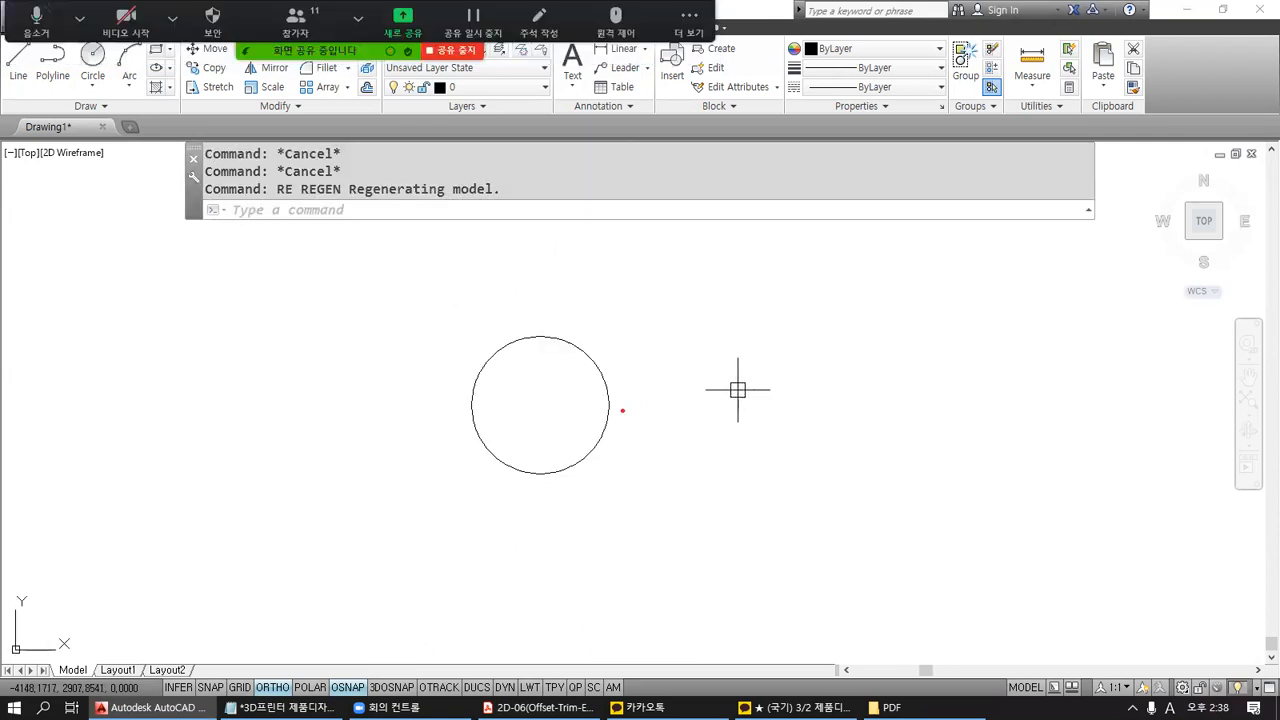
pyautogui.moveTo(613, 401)
pyautogui.mouseDown()
pyautogui.moveTo(618, 356)
pyautogui.moveTo(676, 341)
pyautogui.moveTo(699, 414)
pyautogui.moveTo(604, 401)
pyautogui.mouseUp()
pyautogui.moveTo(701, 380)
pyautogui.mouseDown()
pyautogui.moveTo(791, 363)
pyautogui.moveTo(706, 412)
pyautogui.mouseUp()
pyautogui.moveTo(539, 314)
pyautogui.mouseDown()
pyautogui.moveTo(516, 329)
pyautogui.moveTo(580, 312)
pyautogui.moveTo(622, 340)
pyautogui.moveTo(596, 348)
pyautogui.moveTo(728, 342)
pyautogui.moveTo(700, 338)
pyautogui.mouseUp()
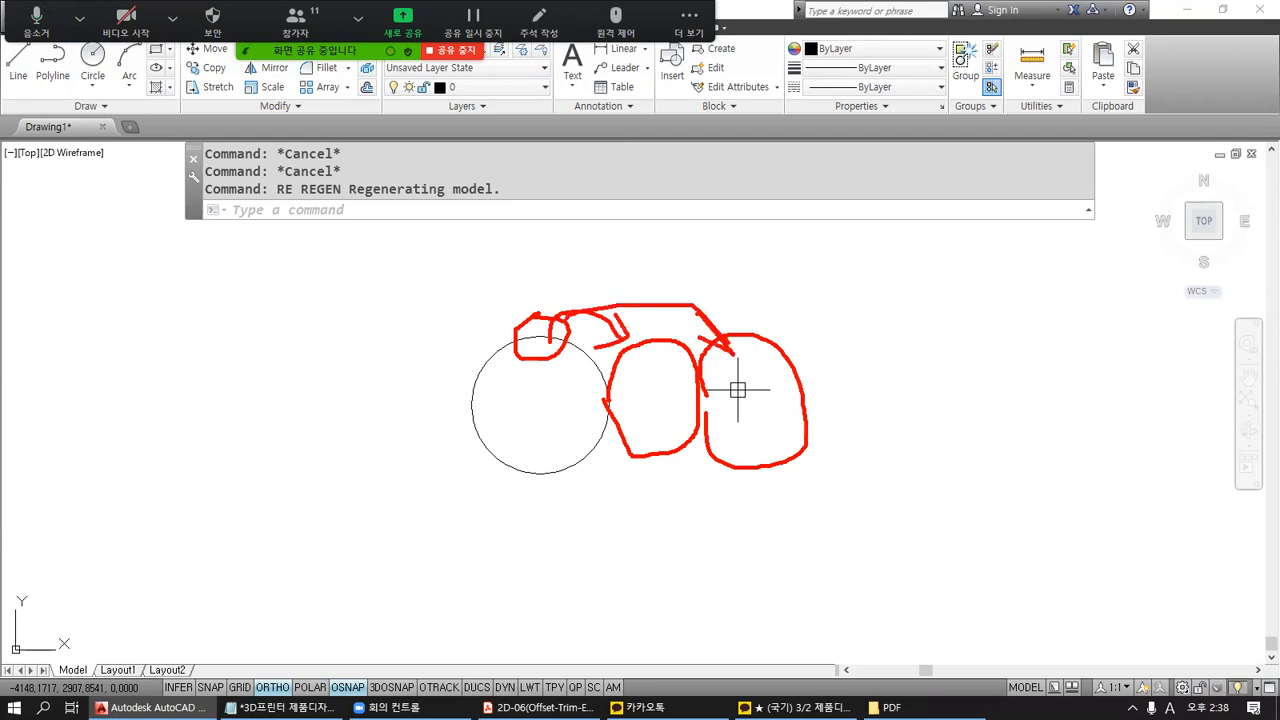
pyautogui.press('Escape')
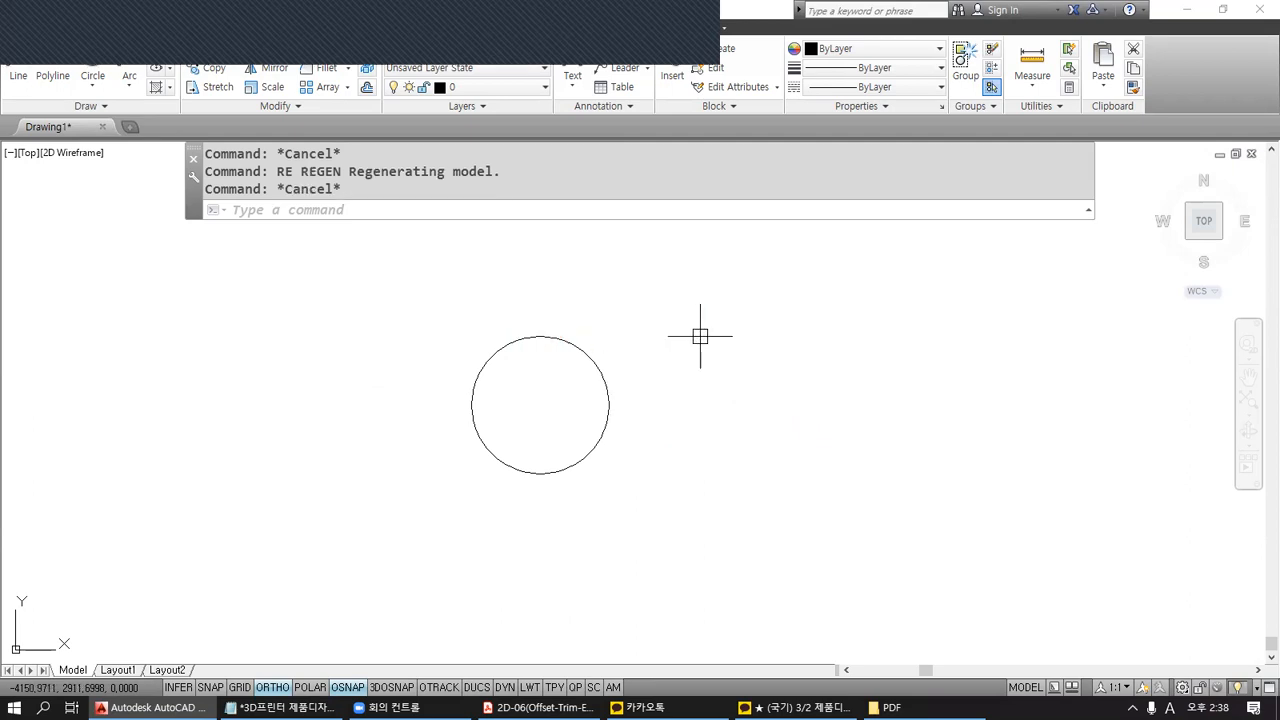
pyautogui.write('CO')
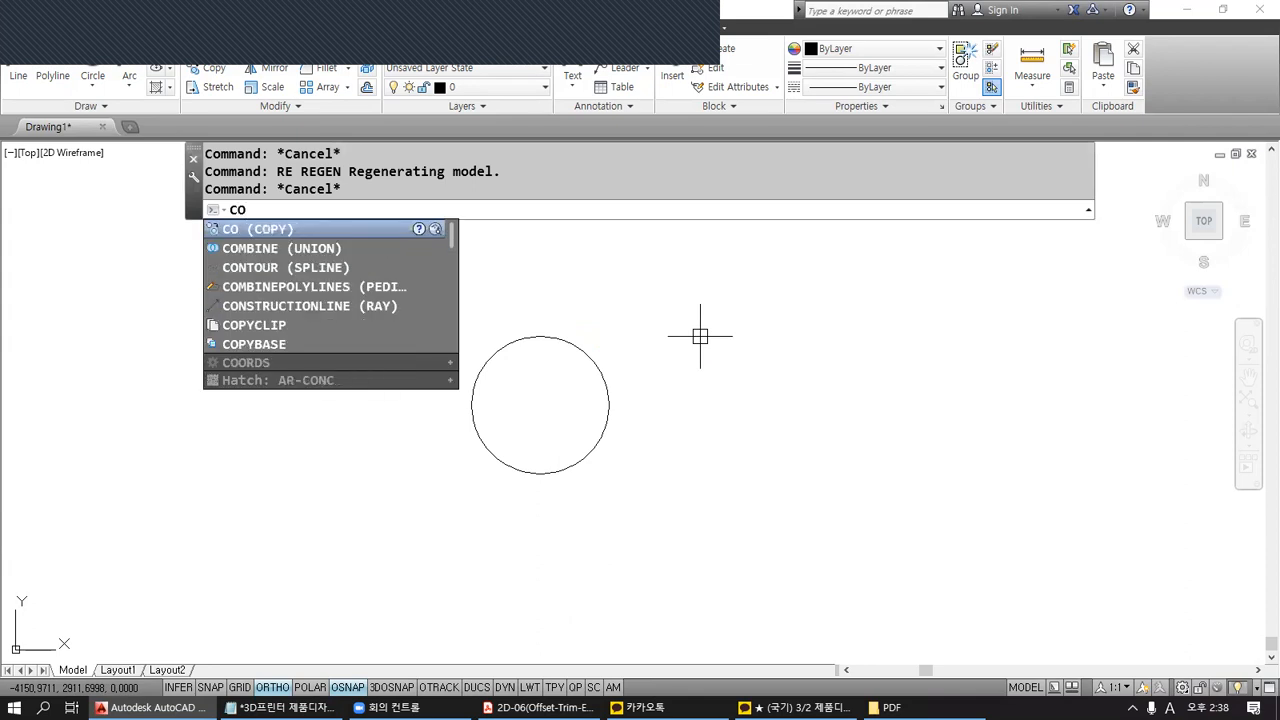
pyautogui.press('BackSpace')
pyautogui.press('BackSpace')
pyautogui.write('CP')
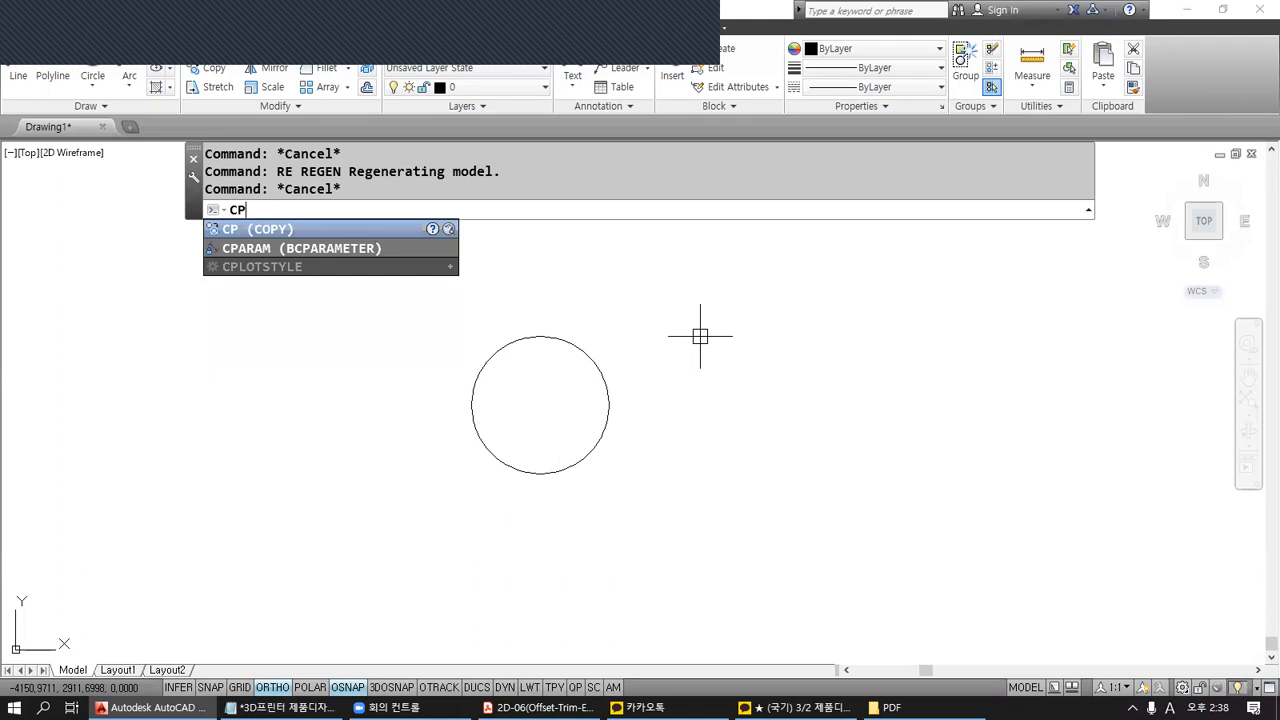
pyautogui.press('BackSpace')
pyautogui.press('BackSpace')
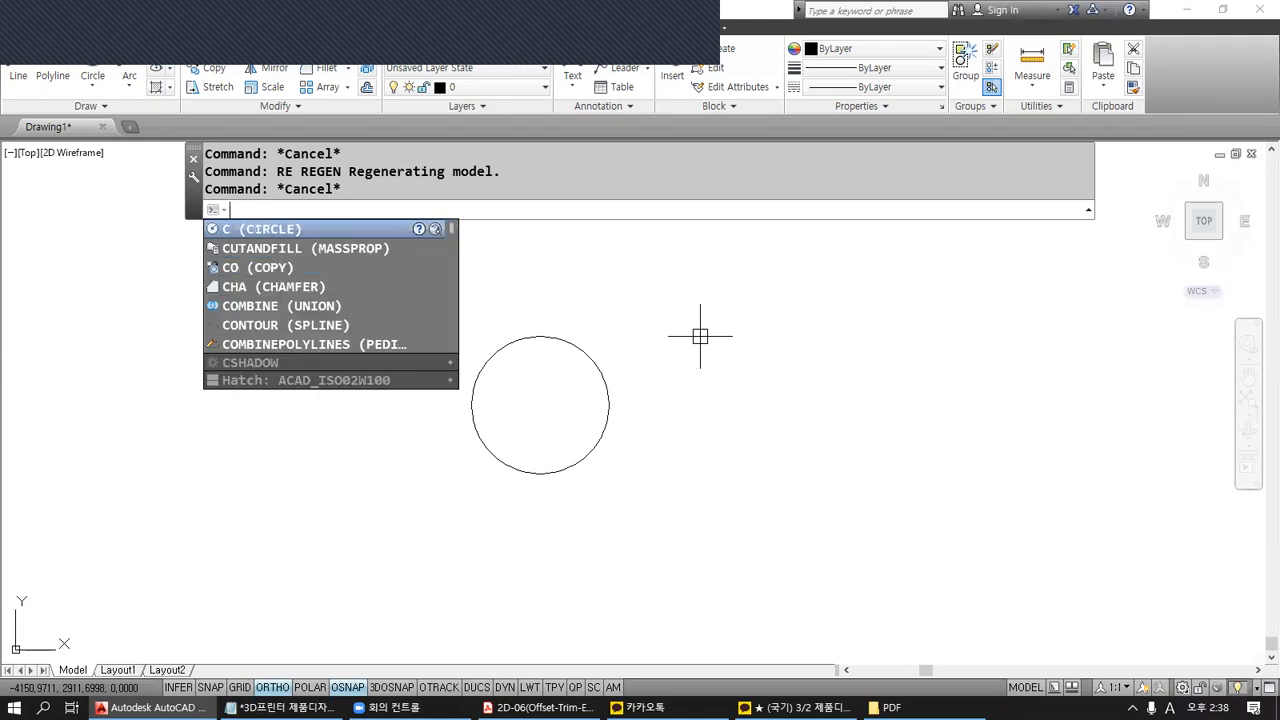
# Start the COPY command with its CO alias, ready to select the circle.
pyautogui.write('CO')
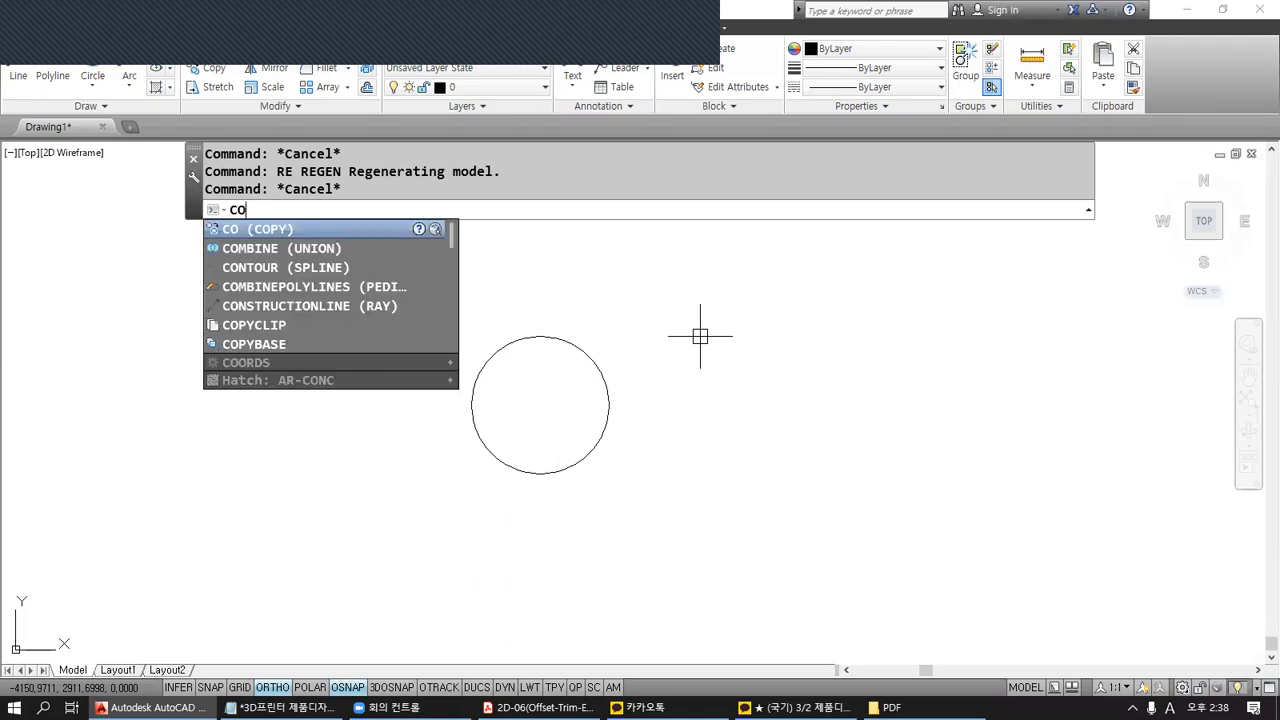
pyautogui.press('Return')
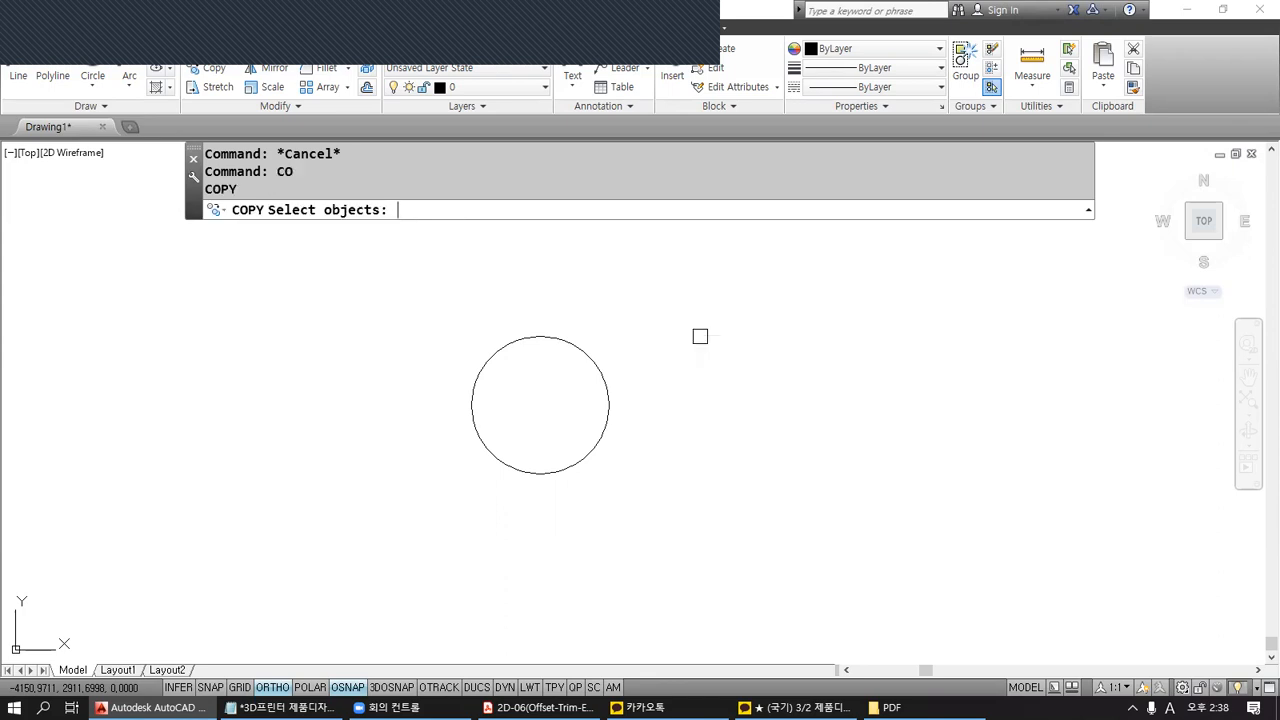
pyautogui.click(588, 352)
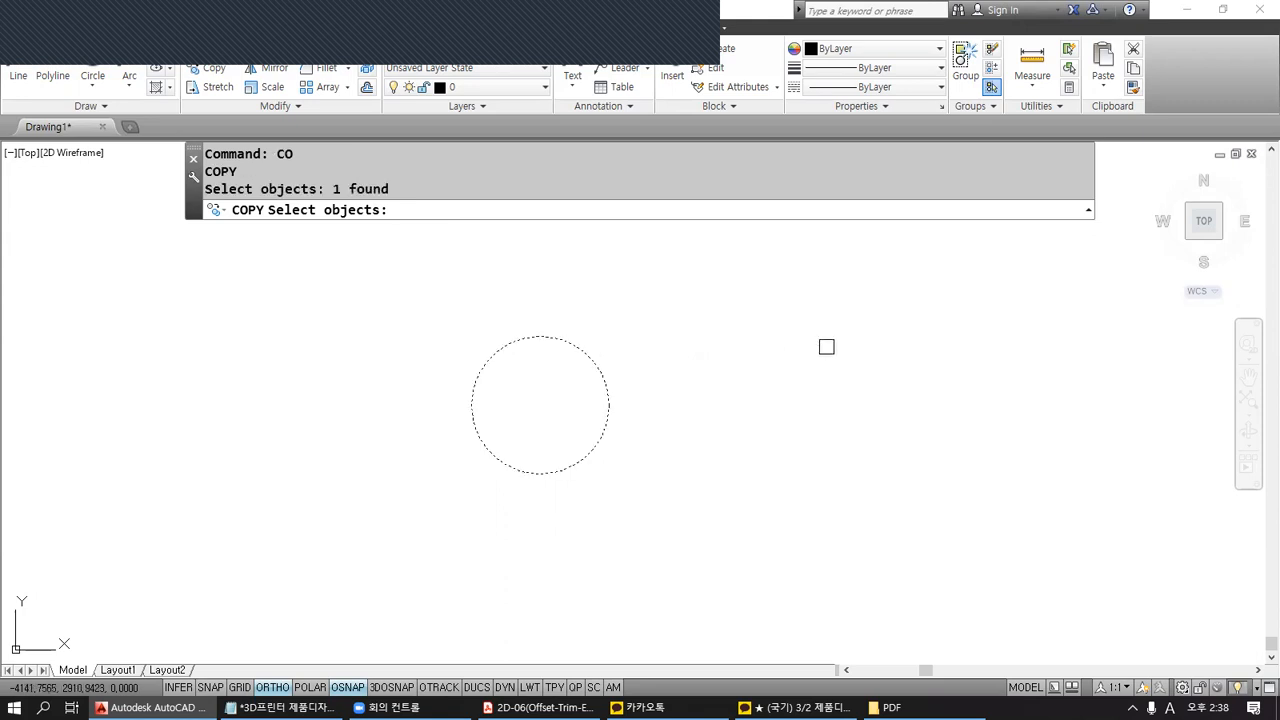
pyautogui.press('Return')
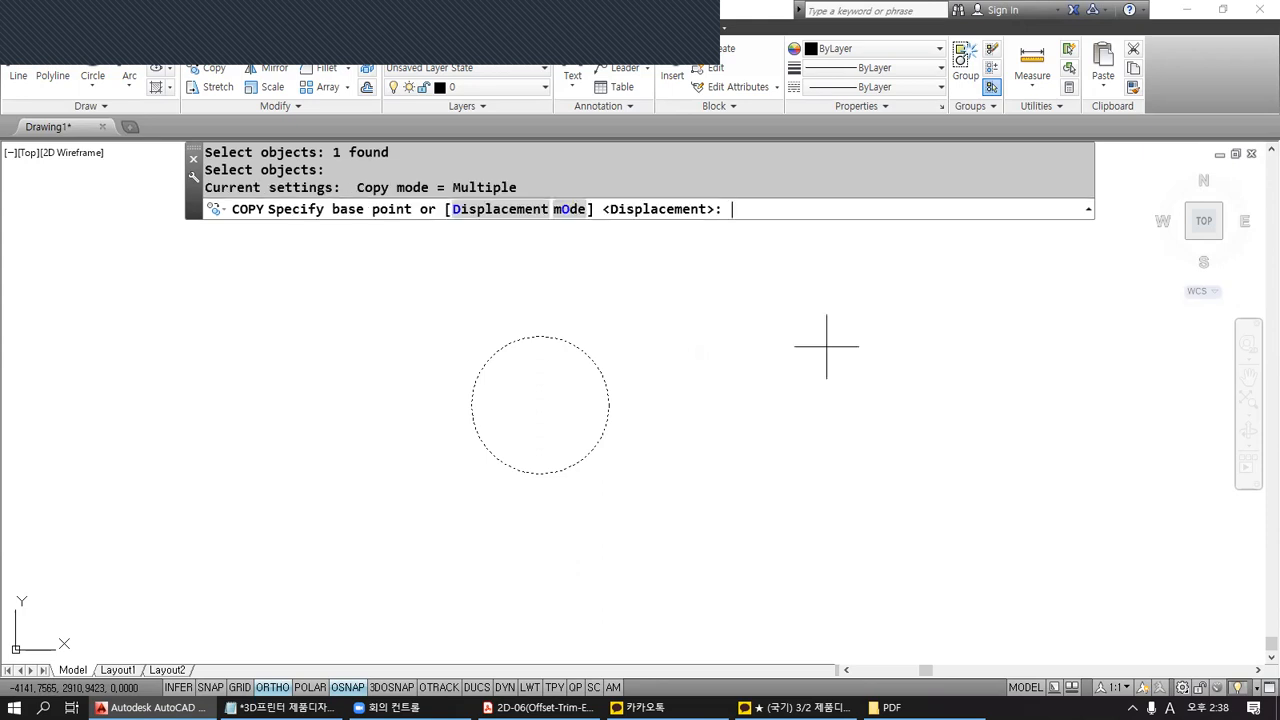
pyautogui.moveTo(333, 224); pyautogui.dragTo(423, 225)
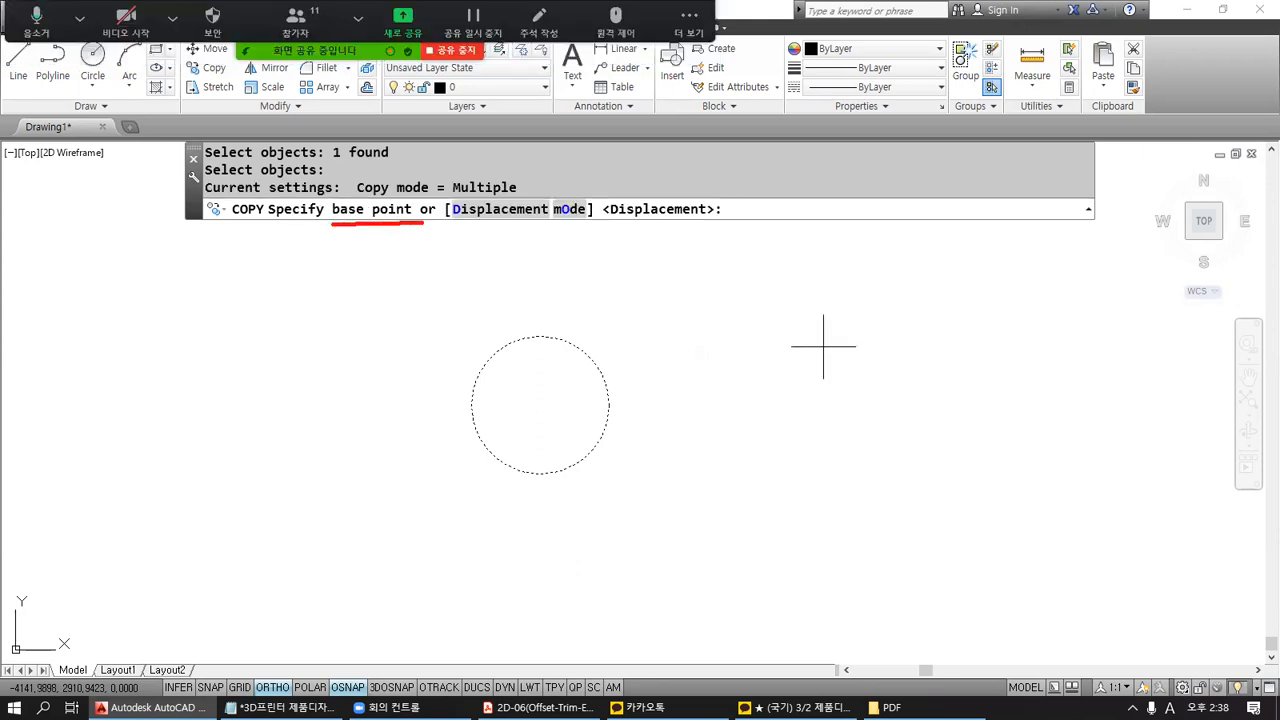
pyautogui.moveTo(333, 230); pyautogui.dragTo(430, 232)
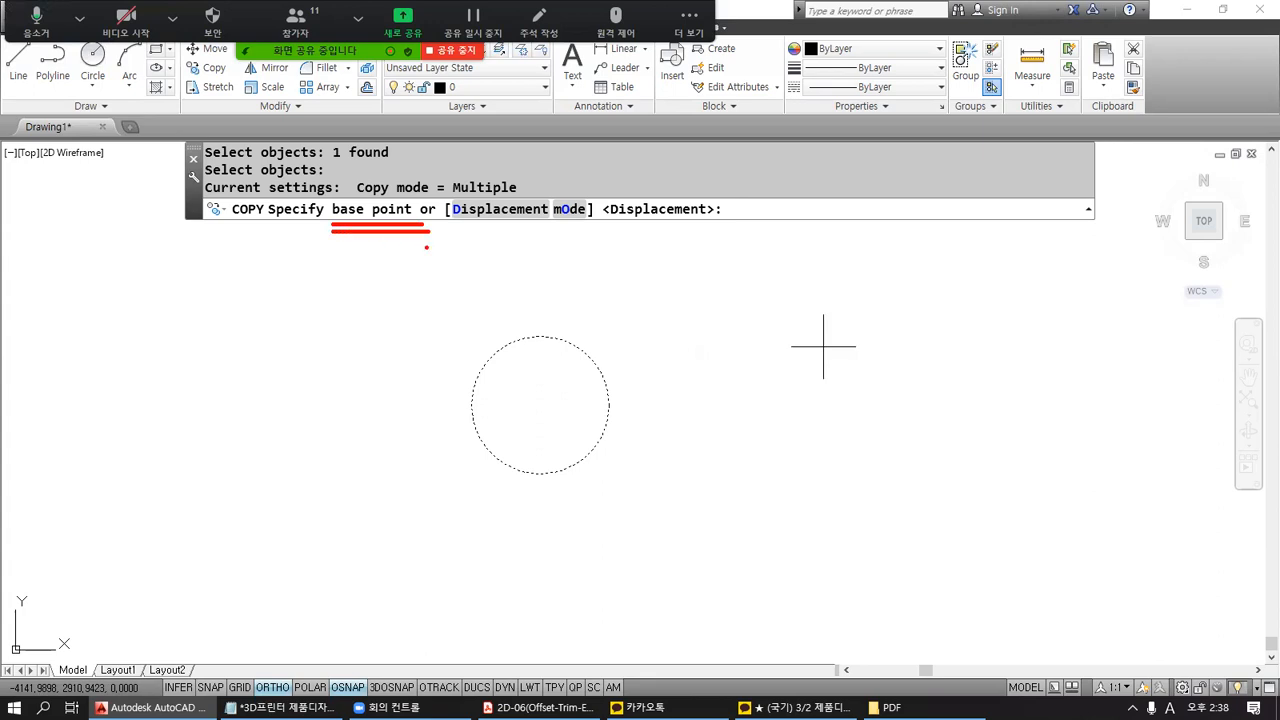
pyautogui.moveTo(423, 482); pyautogui.dragTo(439, 444, button='middle')
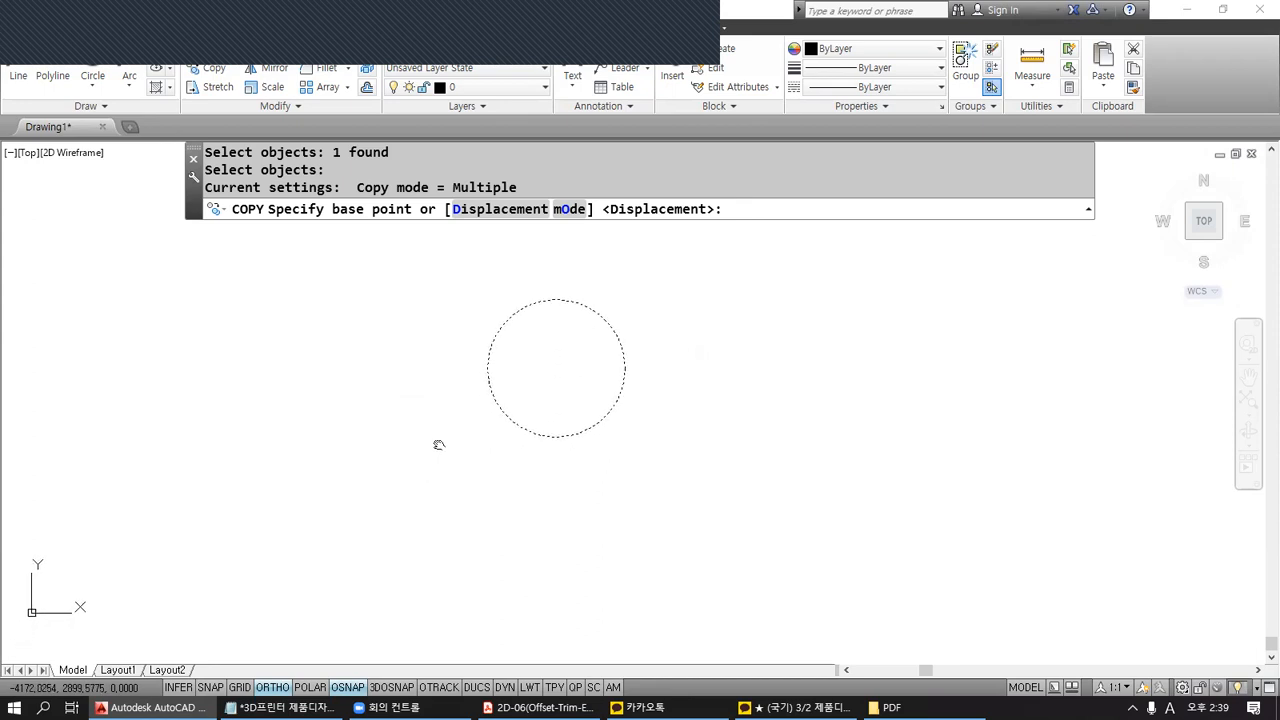
pyautogui.click(439, 505)
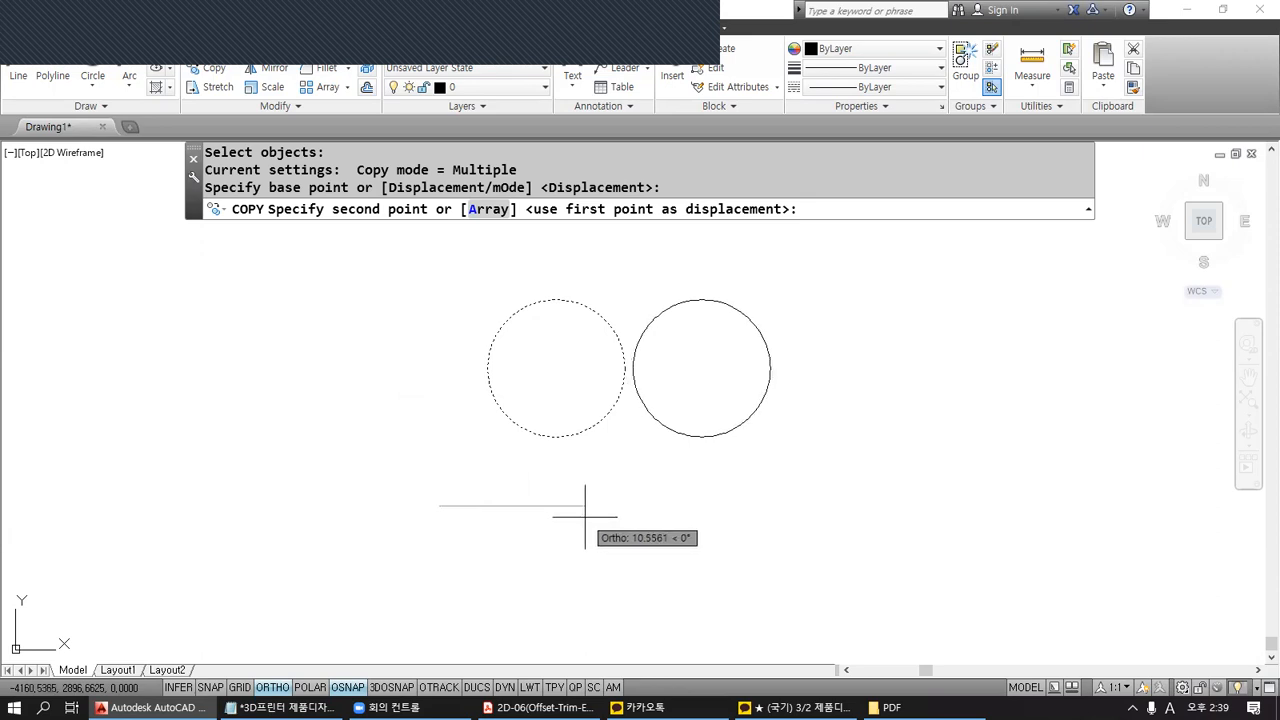
pyautogui.press('Escape')
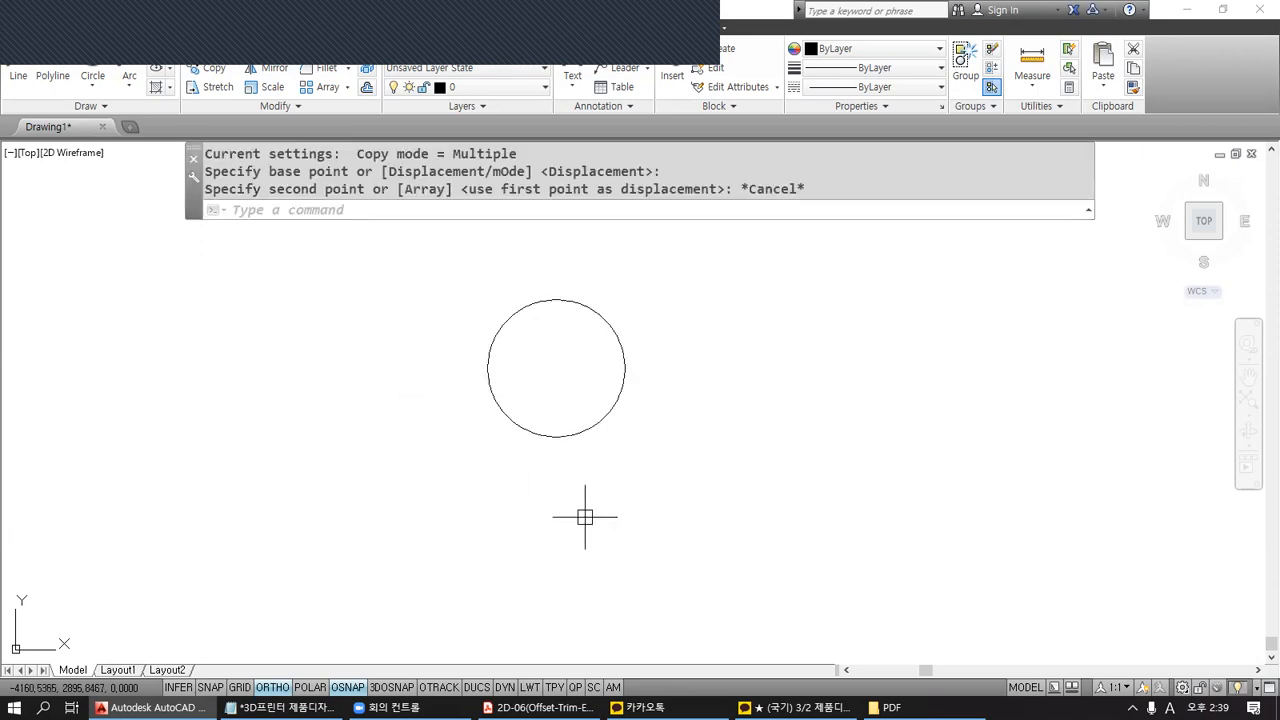
# Switch to the command notes in Notepad and add the line "2. 기준" under the COPY ( CO ) entry.
pyautogui.click(280, 707)
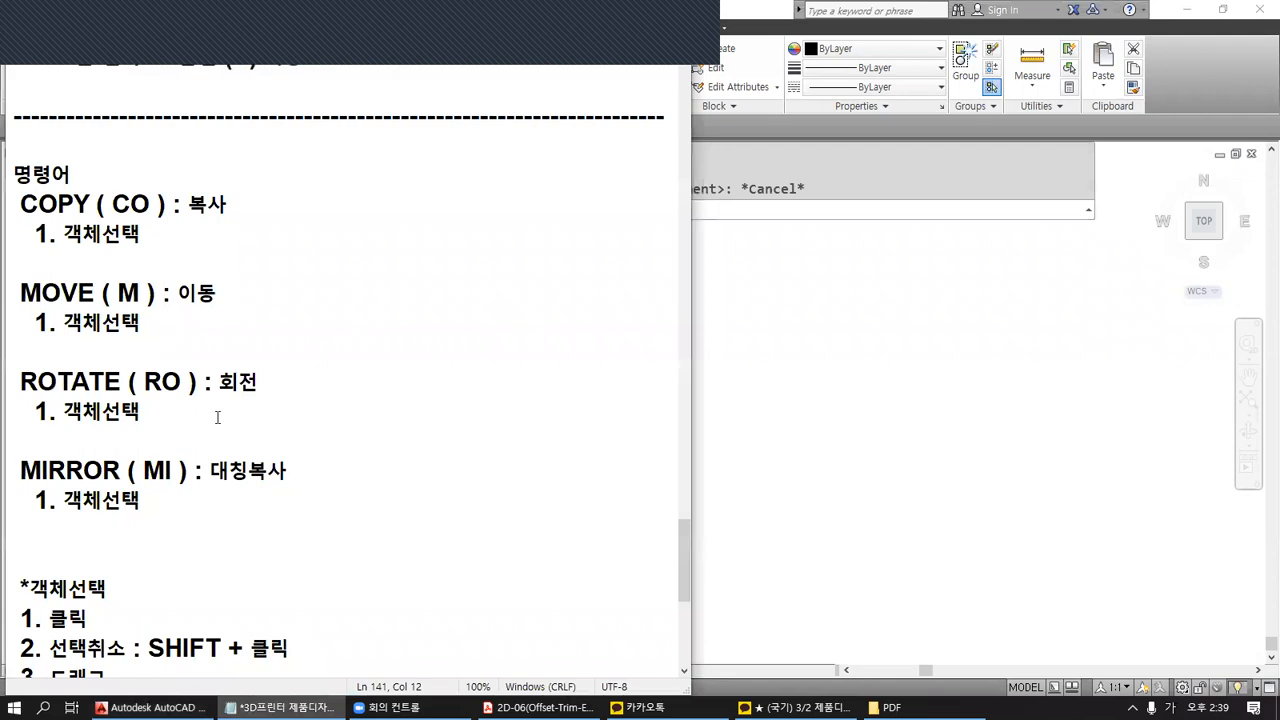
pyautogui.click(53, 262)
pyautogui.press('BackSpace')
pyautogui.write('2. 기준')
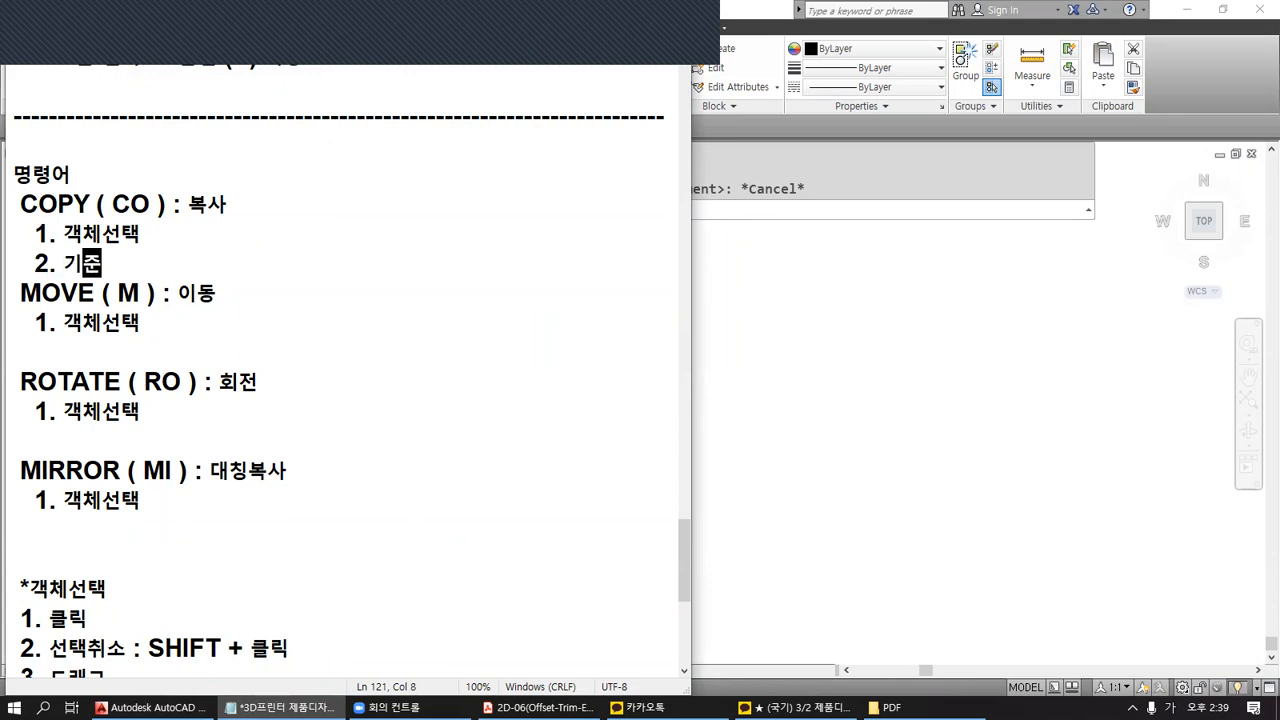
# Duplicate the "2. 기준" line under the MOVE ( M ) and ROTATE ( RO ) entries of the notes.
pyautogui.moveTo(102, 263); pyautogui.dragTo(8, 266)
pyautogui.hotkey('ctrl', 'c')
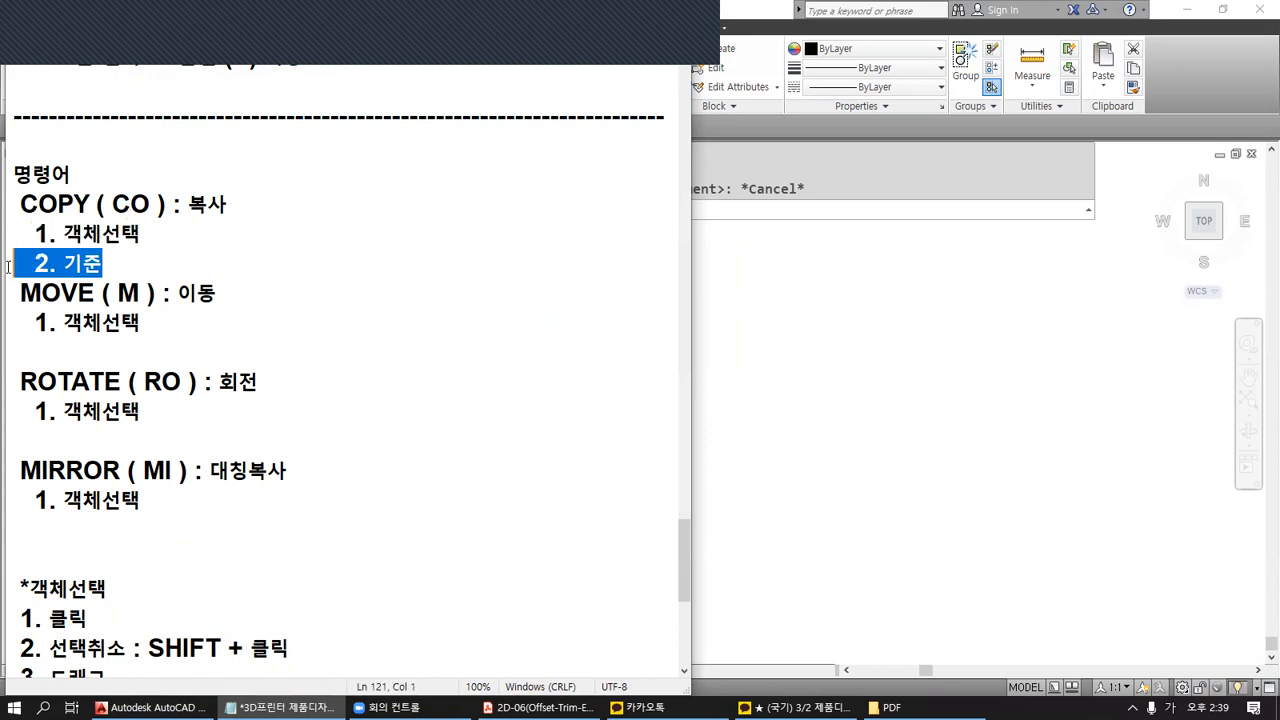
pyautogui.click(12, 352)
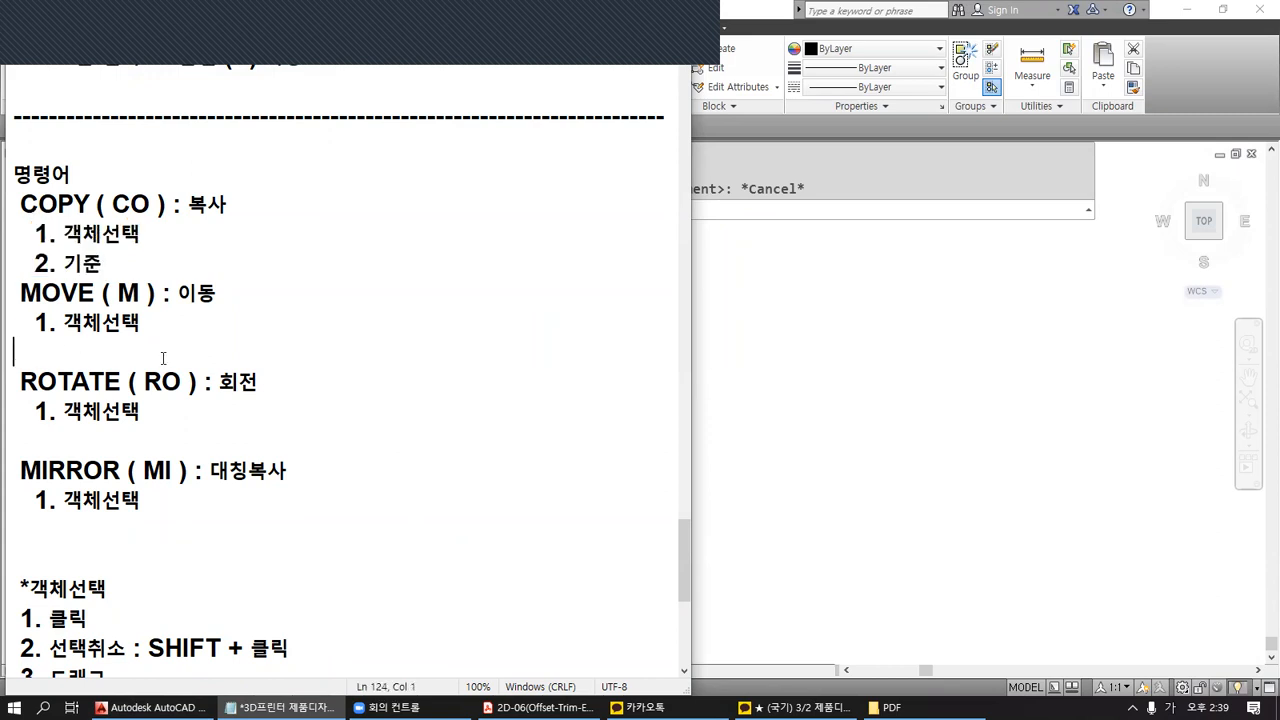
pyautogui.hotkey('ctrl', 'v')
pyautogui.click(25, 438)
pyautogui.hotkey('ctrl', 'v')
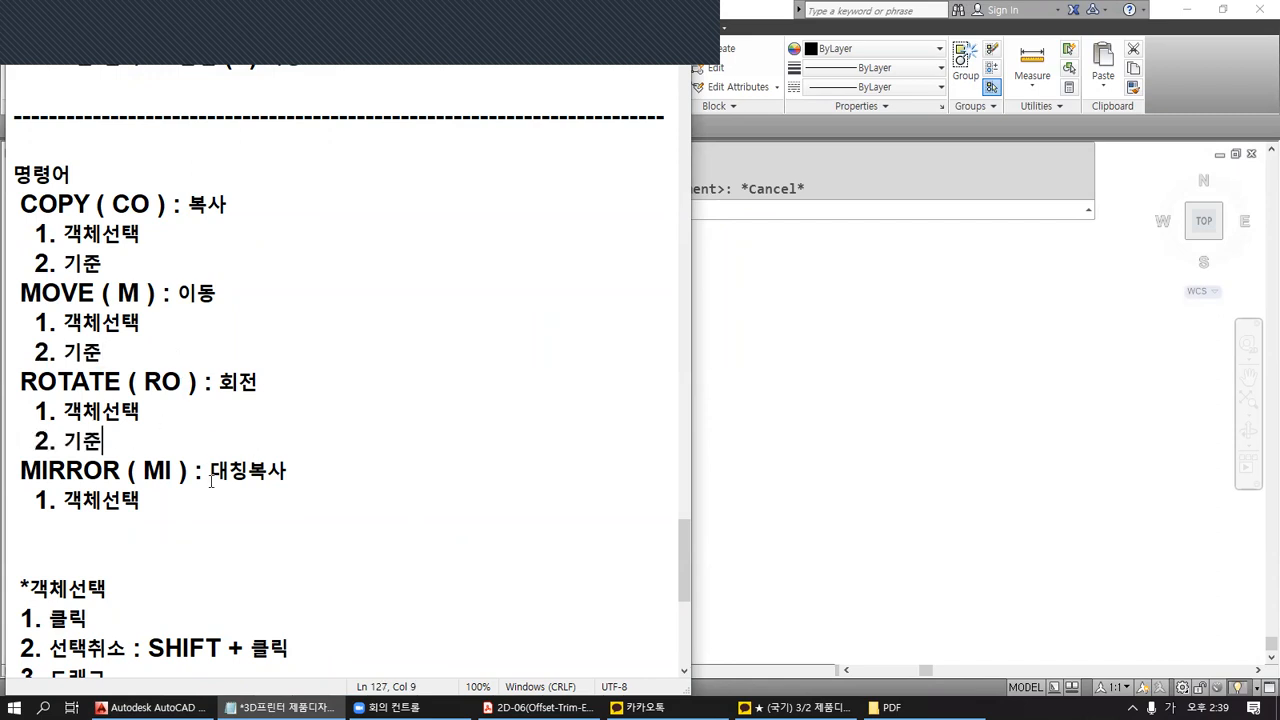
pyautogui.hotkey('ctrl', '2')
pyautogui.moveTo(149, 437)
pyautogui.mouseDown()
pyautogui.moveTo(194, 437)
pyautogui.moveTo(291, 378)
pyautogui.moveTo(269, 209)
pyautogui.mouseUp()
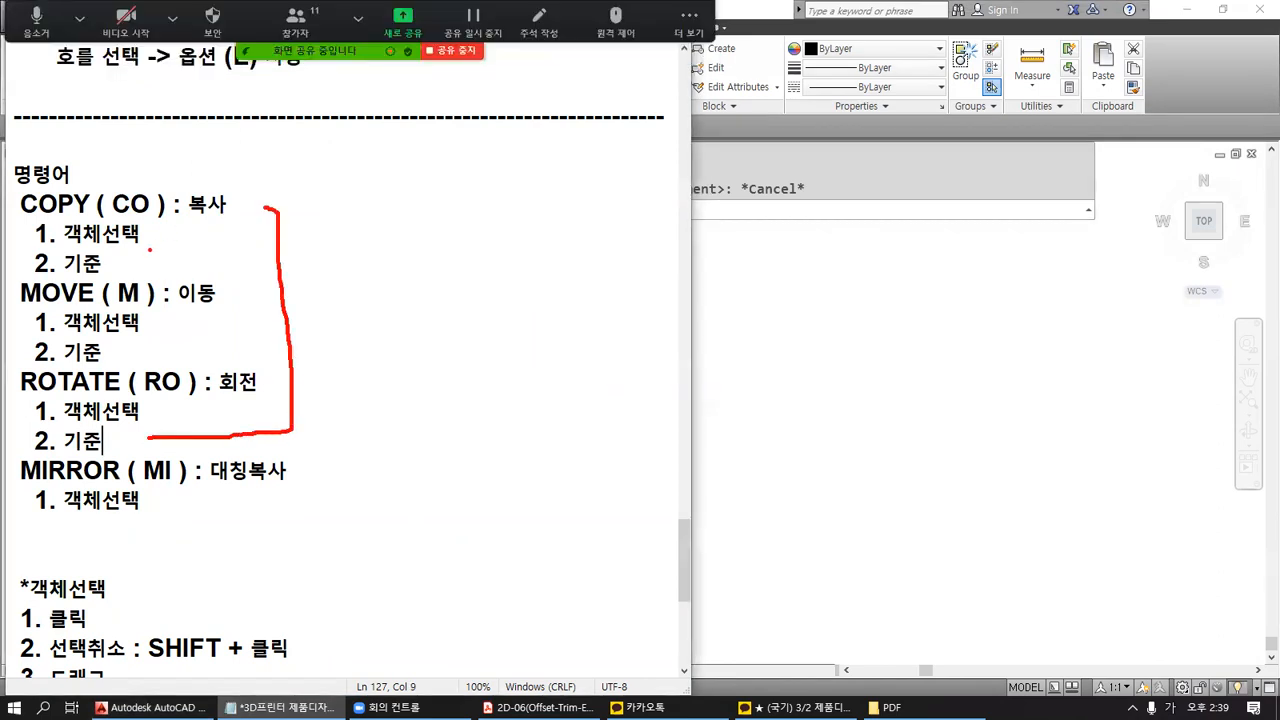
pyautogui.click(115, 268)
pyautogui.moveTo(92, 279)
pyautogui.mouseDown()
pyautogui.moveTo(60, 256)
pyautogui.moveTo(96, 250)
pyautogui.moveTo(98, 276)
pyautogui.mouseUp()
pyautogui.moveTo(114, 360)
pyautogui.mouseDown()
pyautogui.moveTo(64, 366)
pyautogui.moveTo(102, 337)
pyautogui.mouseUp()
pyautogui.moveTo(116, 446)
pyautogui.mouseDown()
pyautogui.moveTo(88, 458)
pyautogui.moveTo(96, 430)
pyautogui.mouseUp()
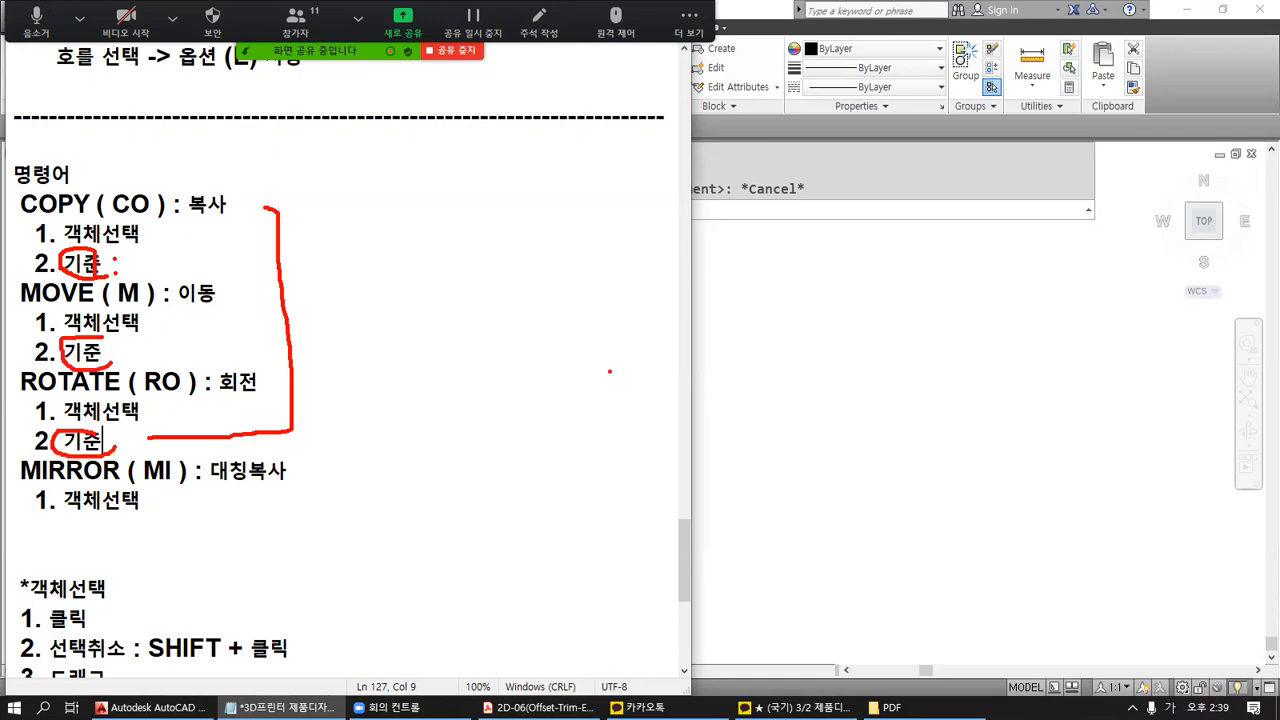
pyautogui.press('Escape')
# Back in AutoCAD, copy the circle three times to the right from its left quadrant, forming a row of four touching circles.
pyautogui.click(816, 416)
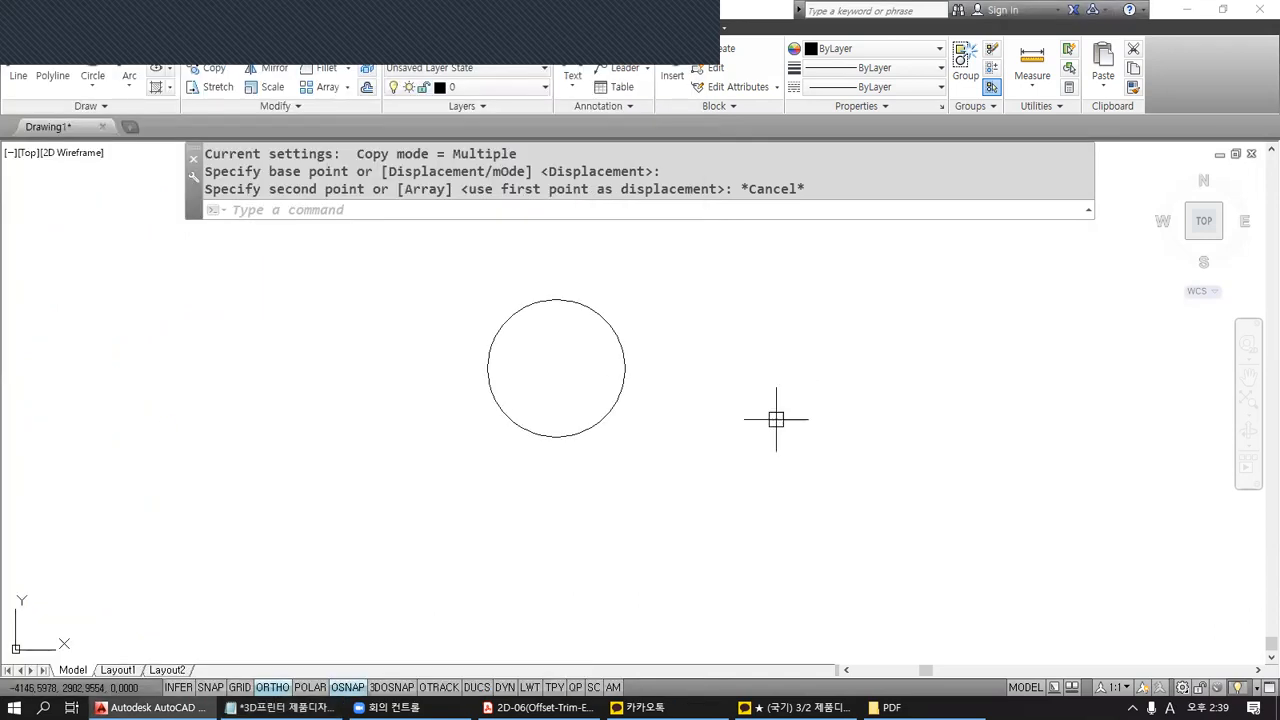
pyautogui.write('CO')
pyautogui.press('Return')
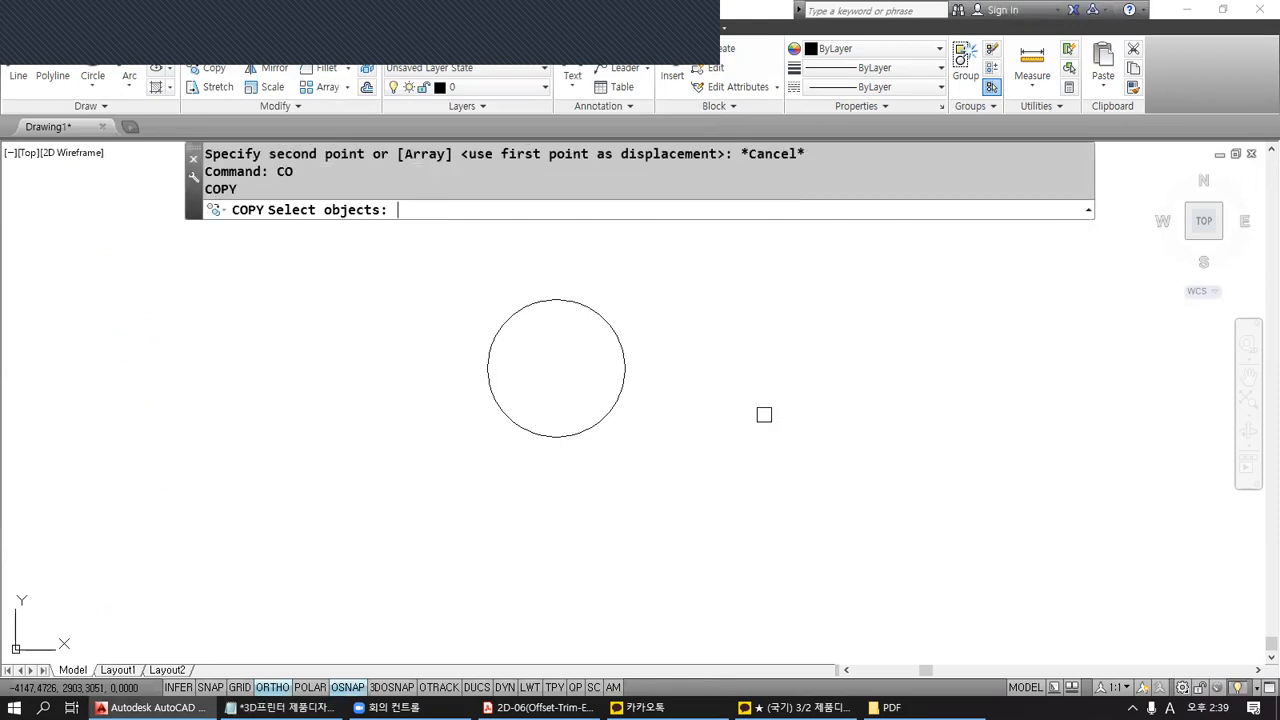
pyautogui.click(611, 328)
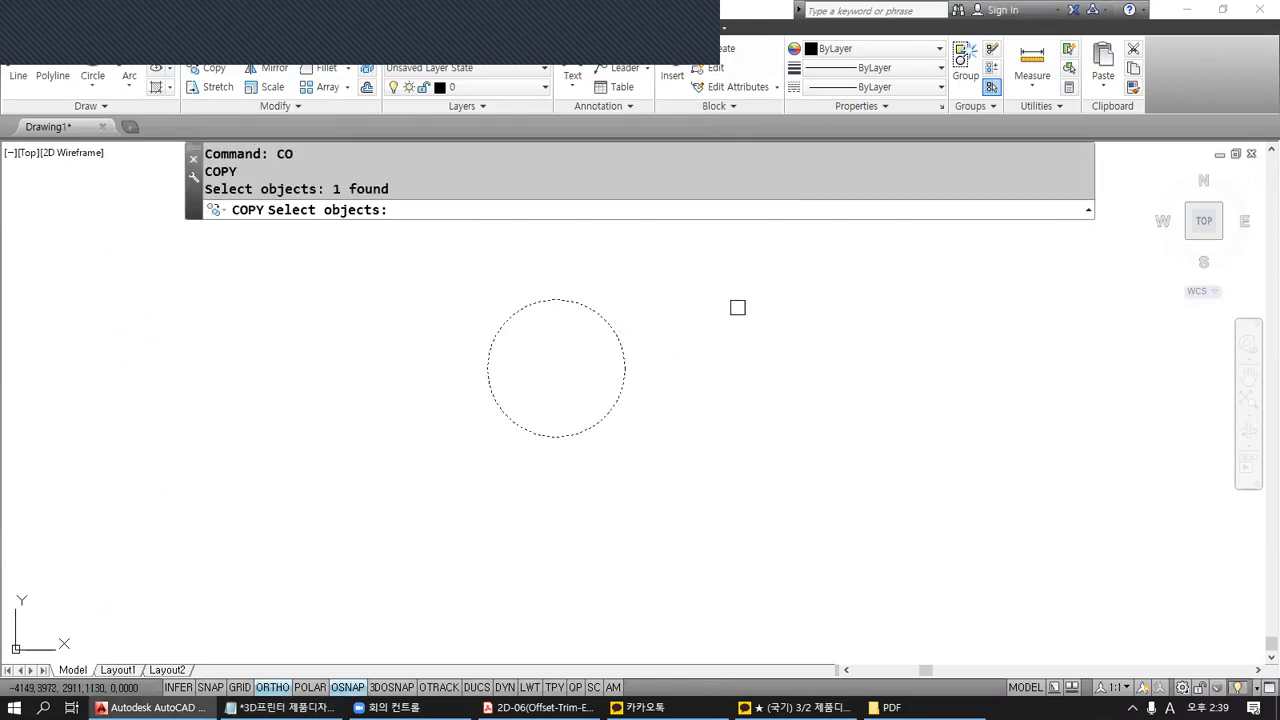
pyautogui.press('Return')
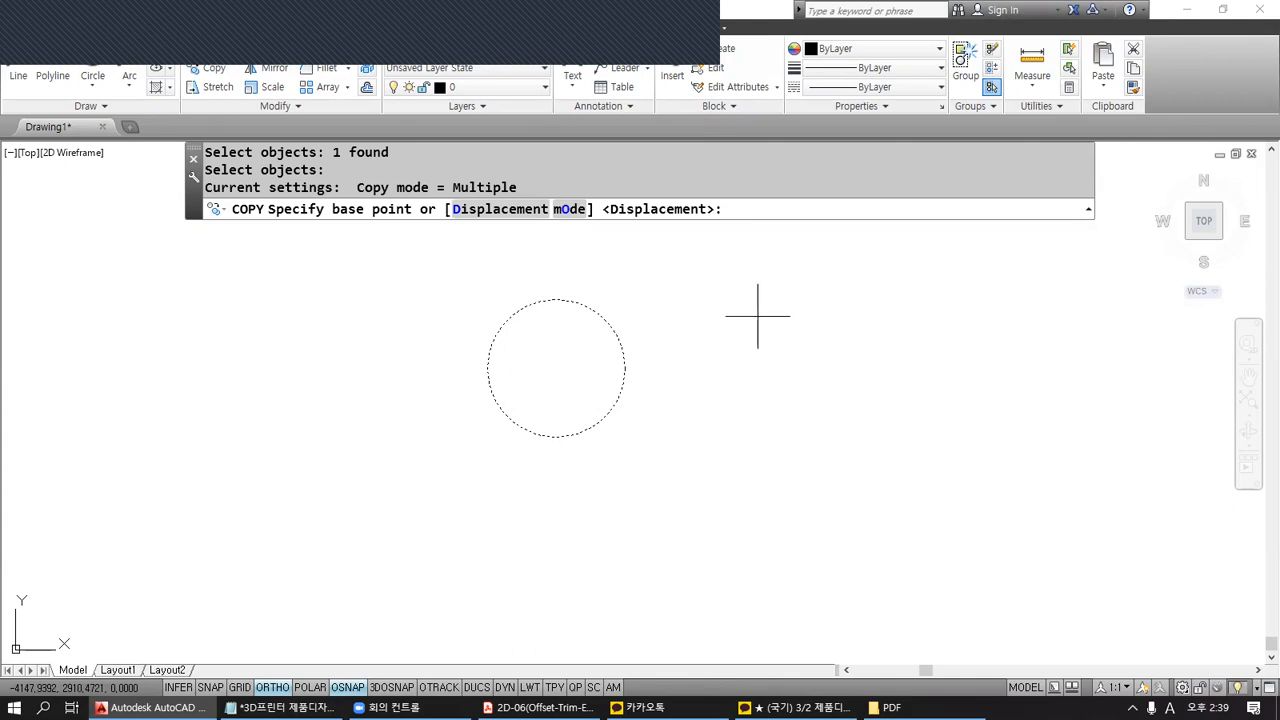
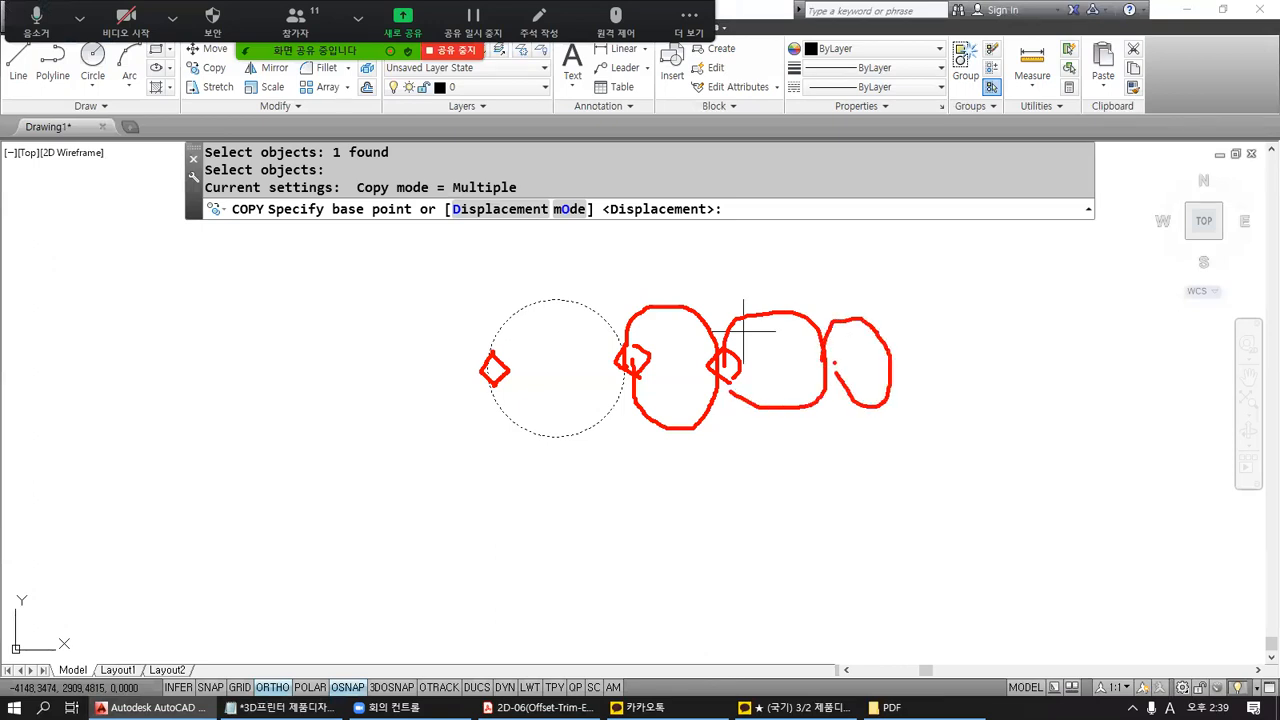
pyautogui.click(487, 368)
pyautogui.click(624, 368)
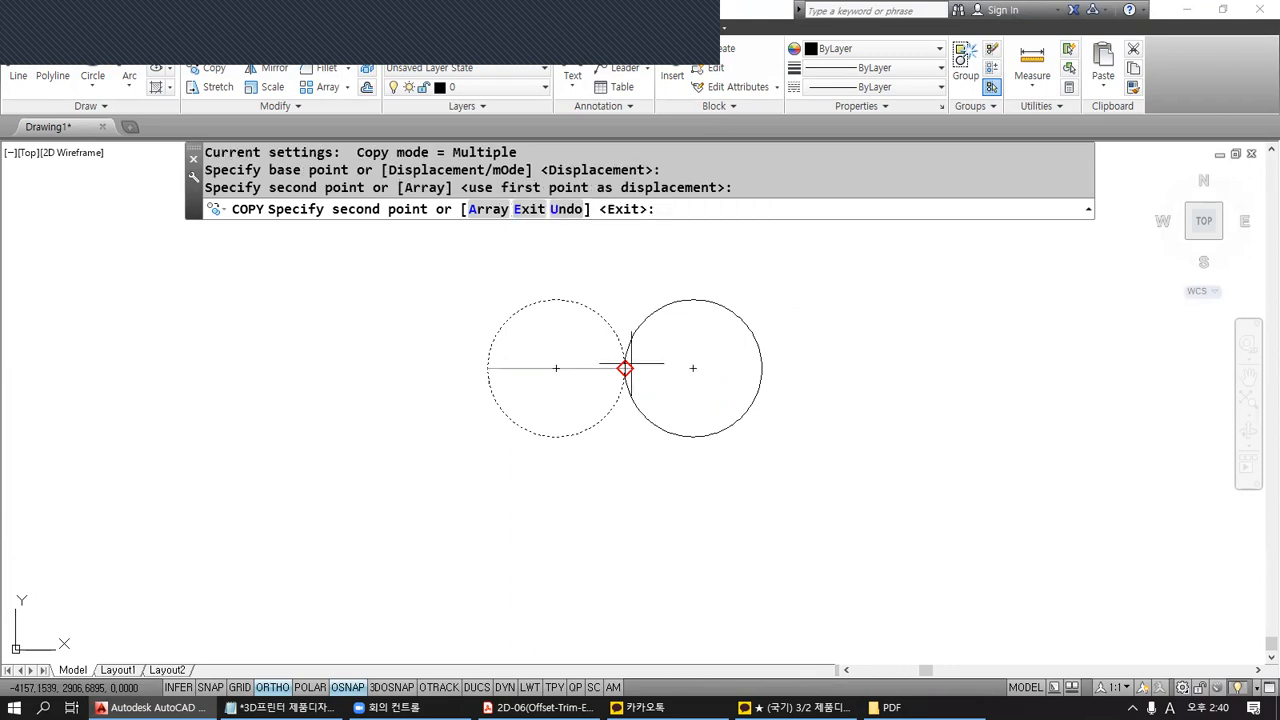
pyautogui.click(762, 368)
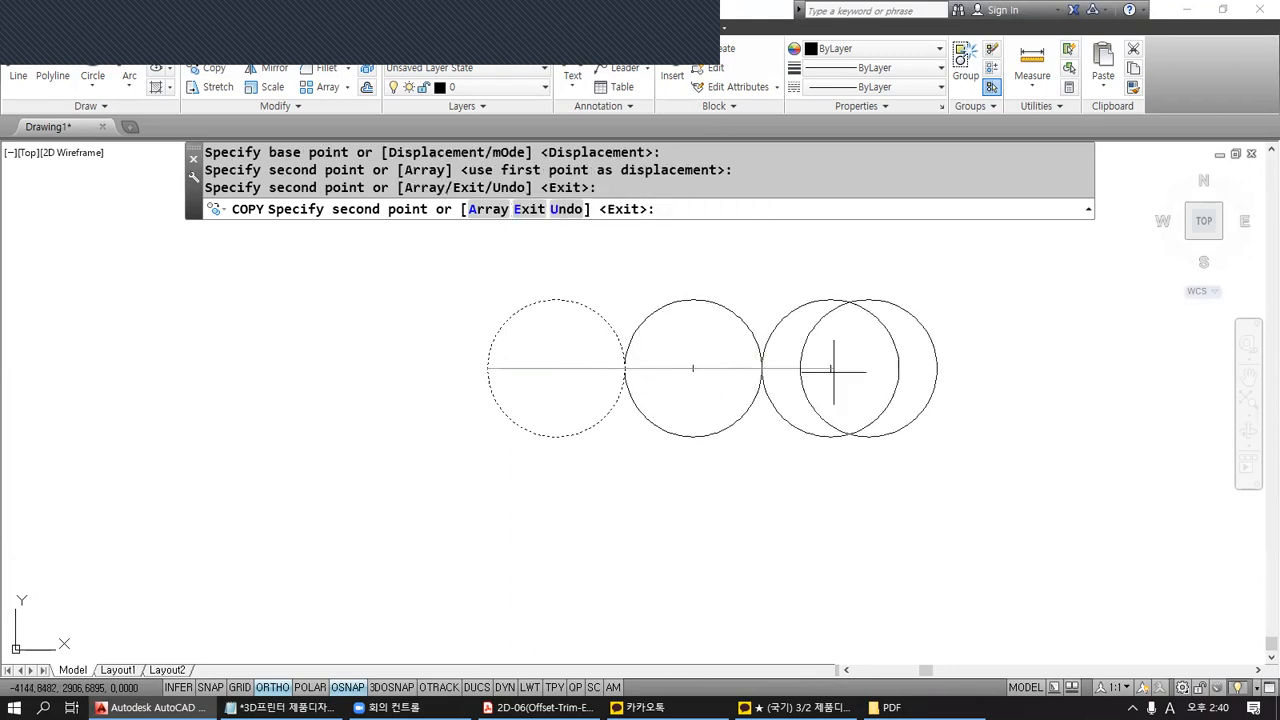
pyautogui.click(899, 368)
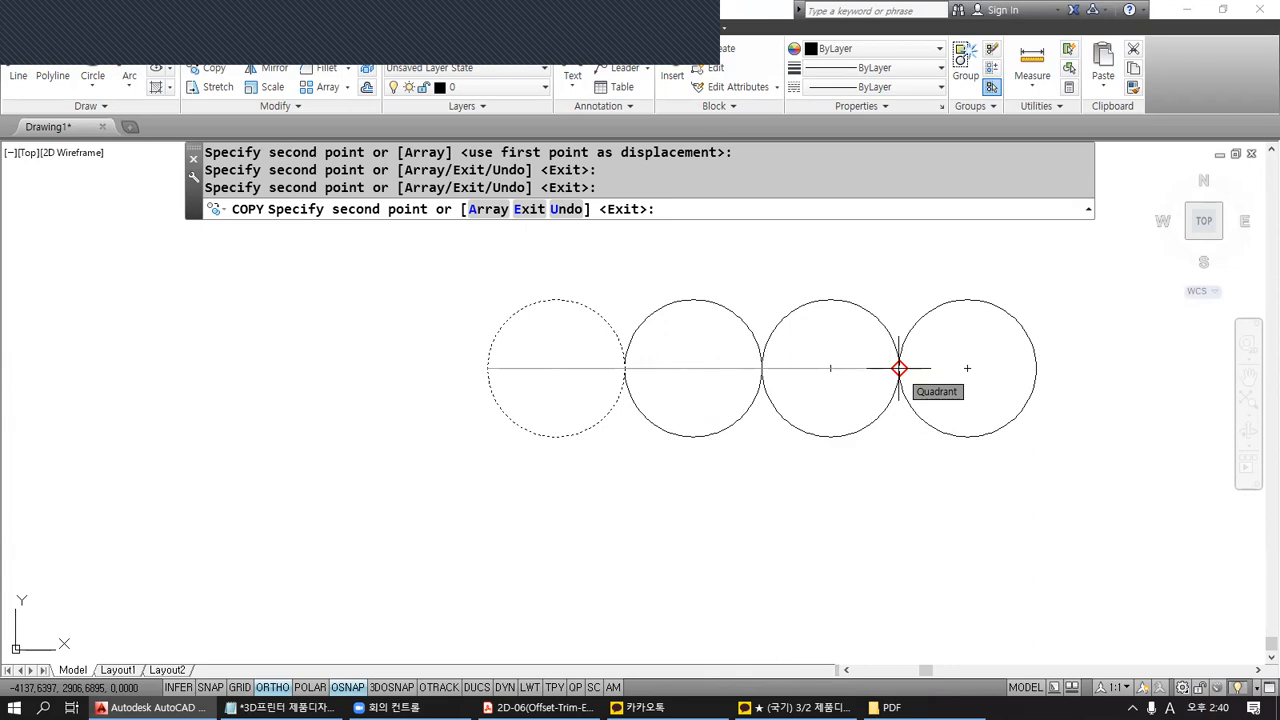
pyautogui.press('Return')
# Copy the whole row of four circles upward three times from the first circle's bottom quadrant, forming a 4 × 4 grid of touching circles.
pyautogui.moveTo(849, 449); pyautogui.dragTo(794, 451, button='middle')
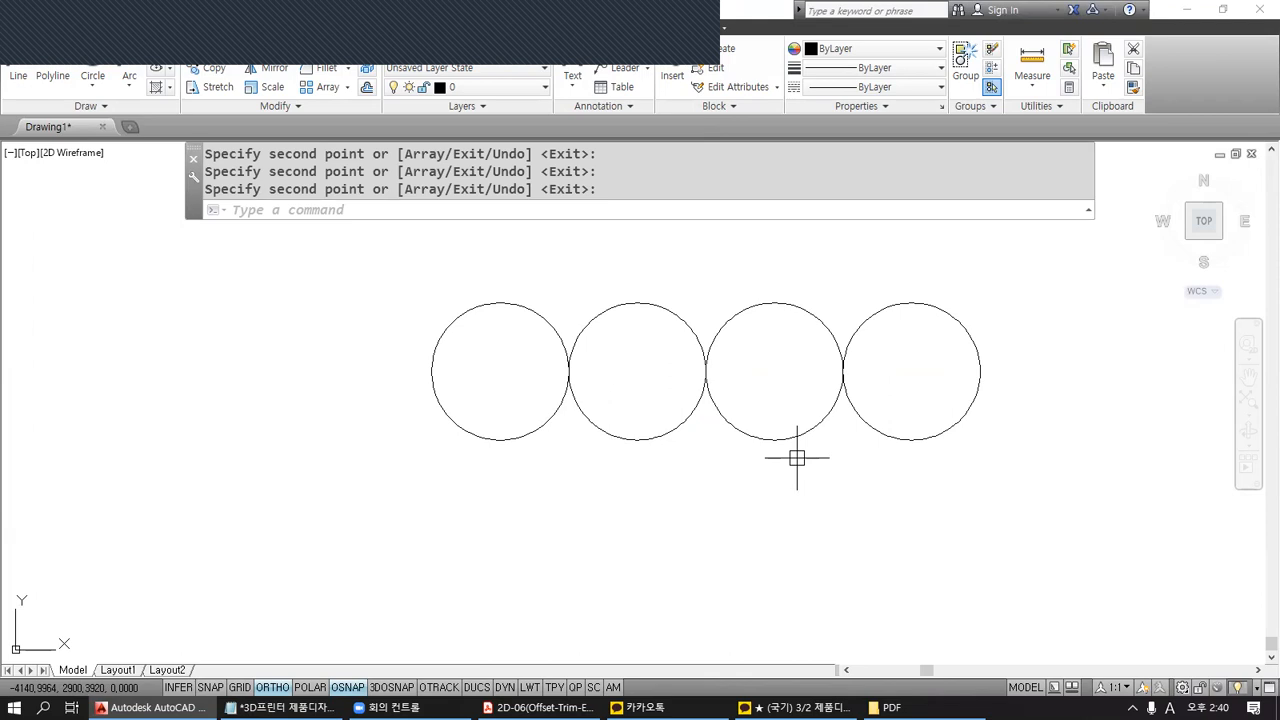
pyautogui.press('Return')
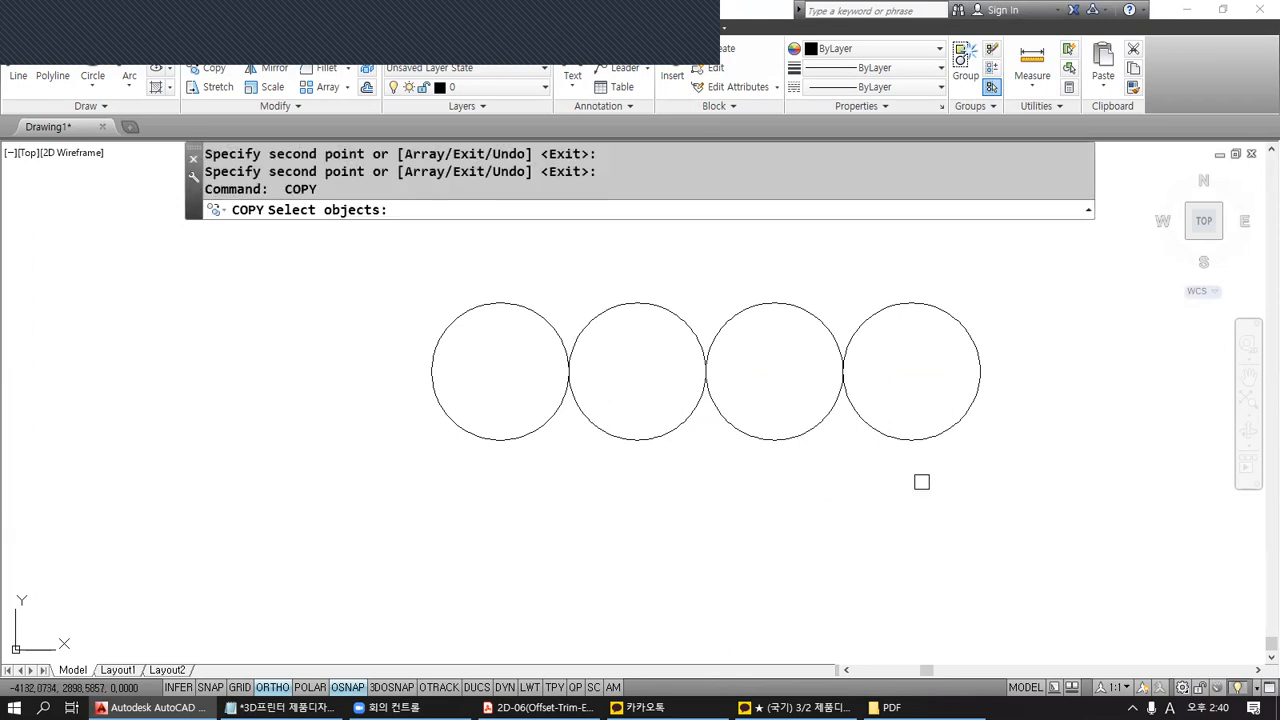
pyautogui.click(946, 476)
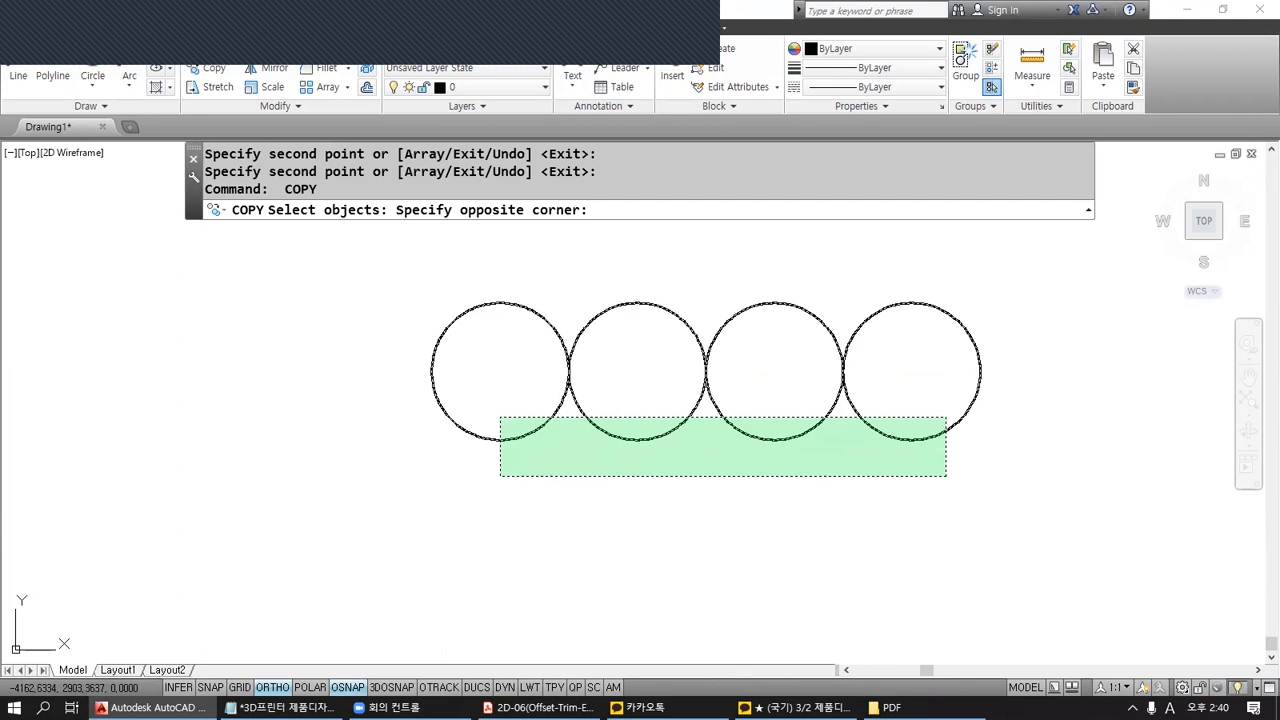
pyautogui.click(500, 417)
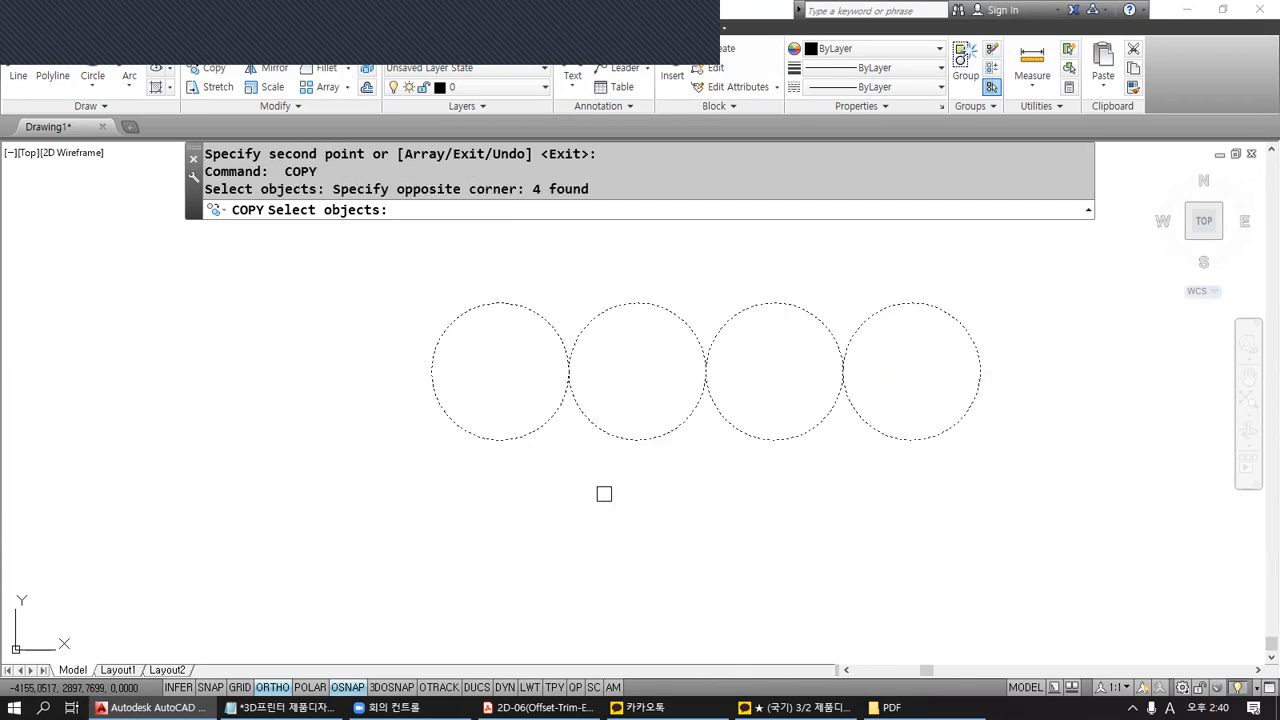
pyautogui.press('Return')
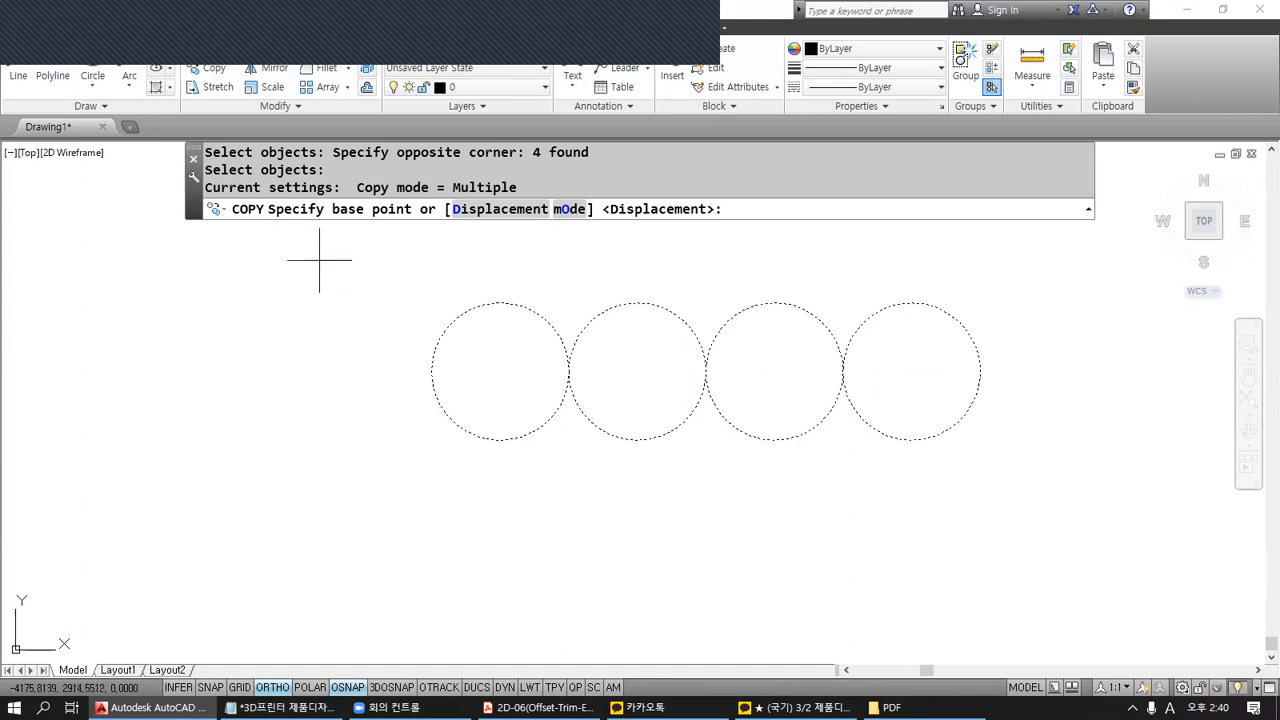
pyautogui.click(500, 440)
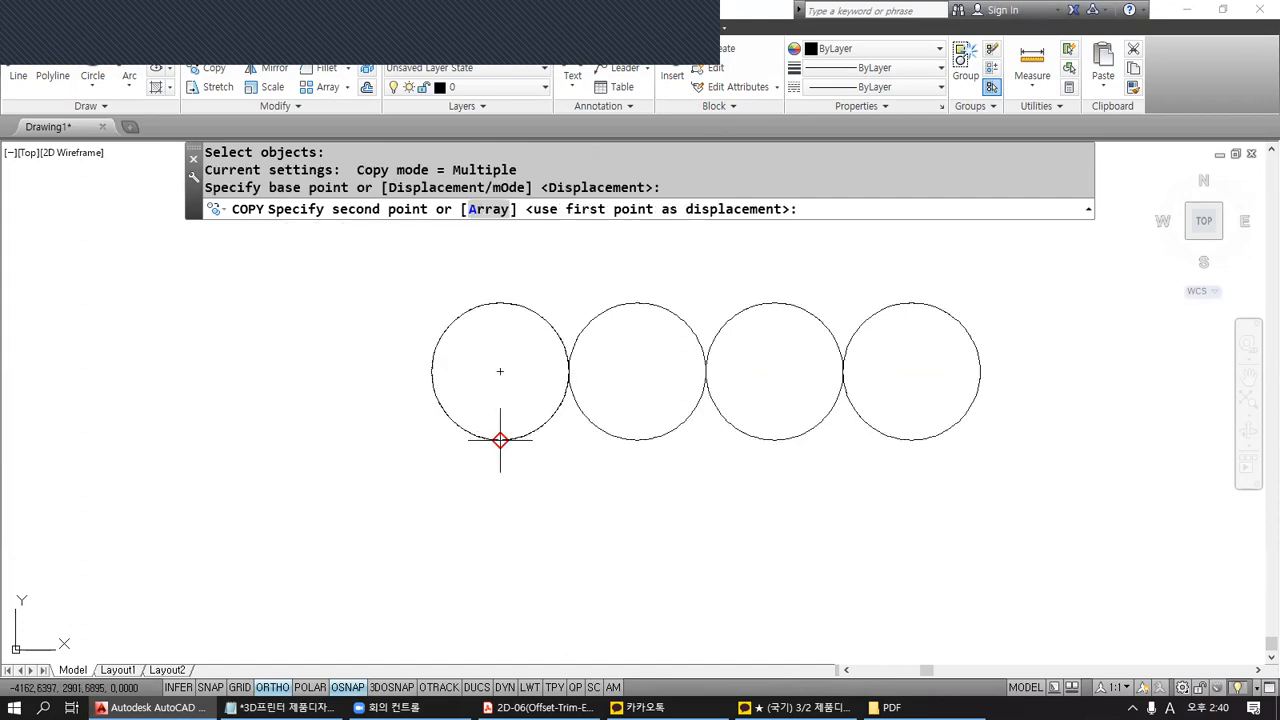
pyautogui.click(500, 302)
pyautogui.moveTo(500, 302); pyautogui.dragTo(509, 468, button='middle')
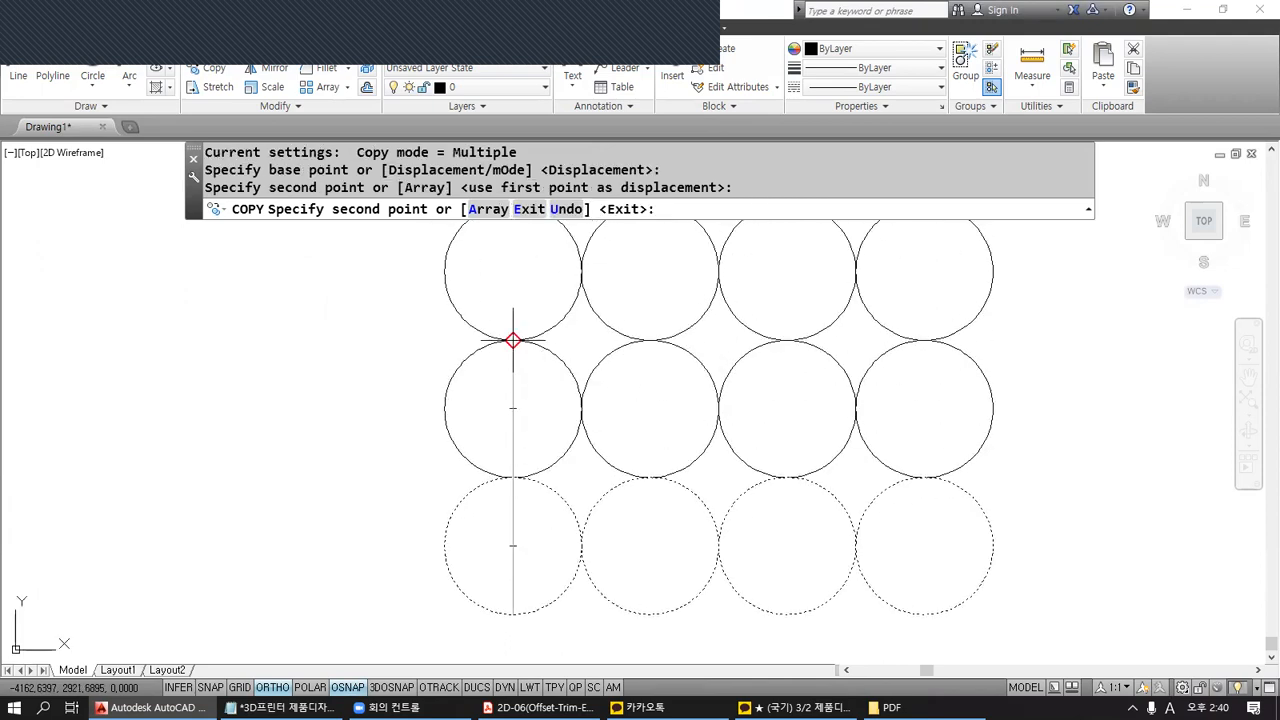
pyautogui.click(513, 340)
pyautogui.moveTo(514, 280); pyautogui.dragTo(524, 314, button='middle')
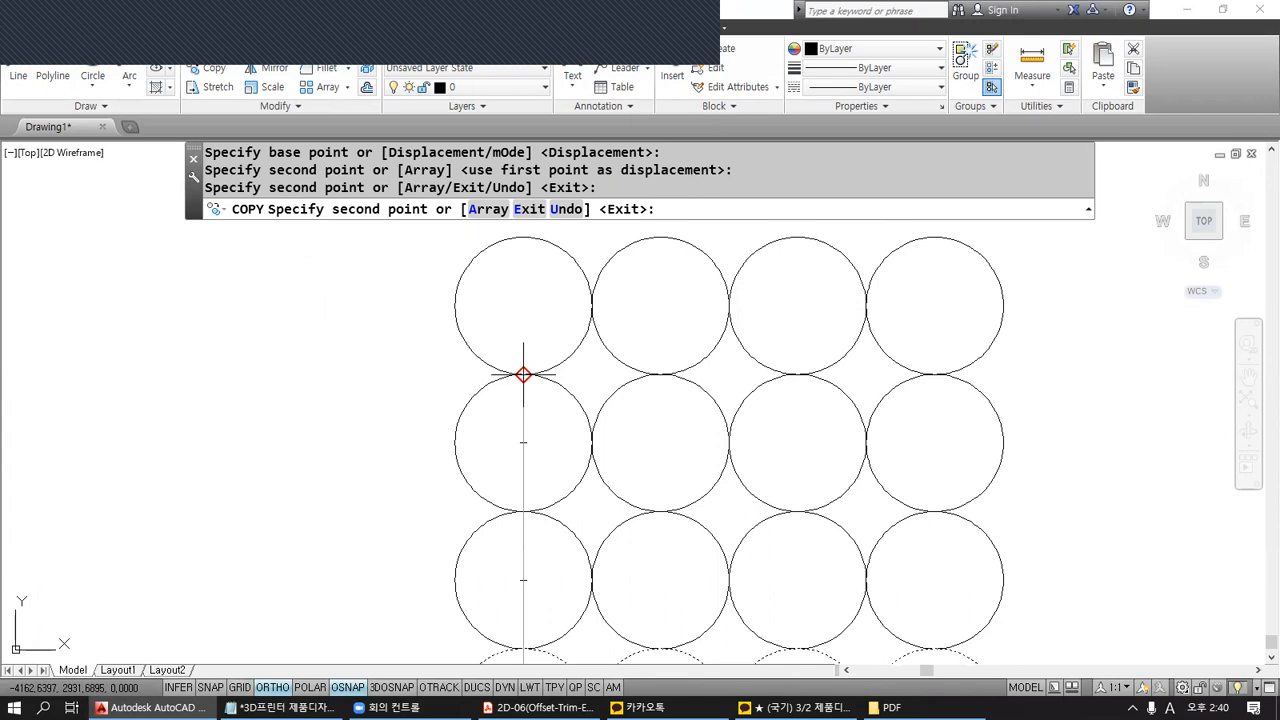
pyautogui.click(523, 374)
pyautogui.press('Return')
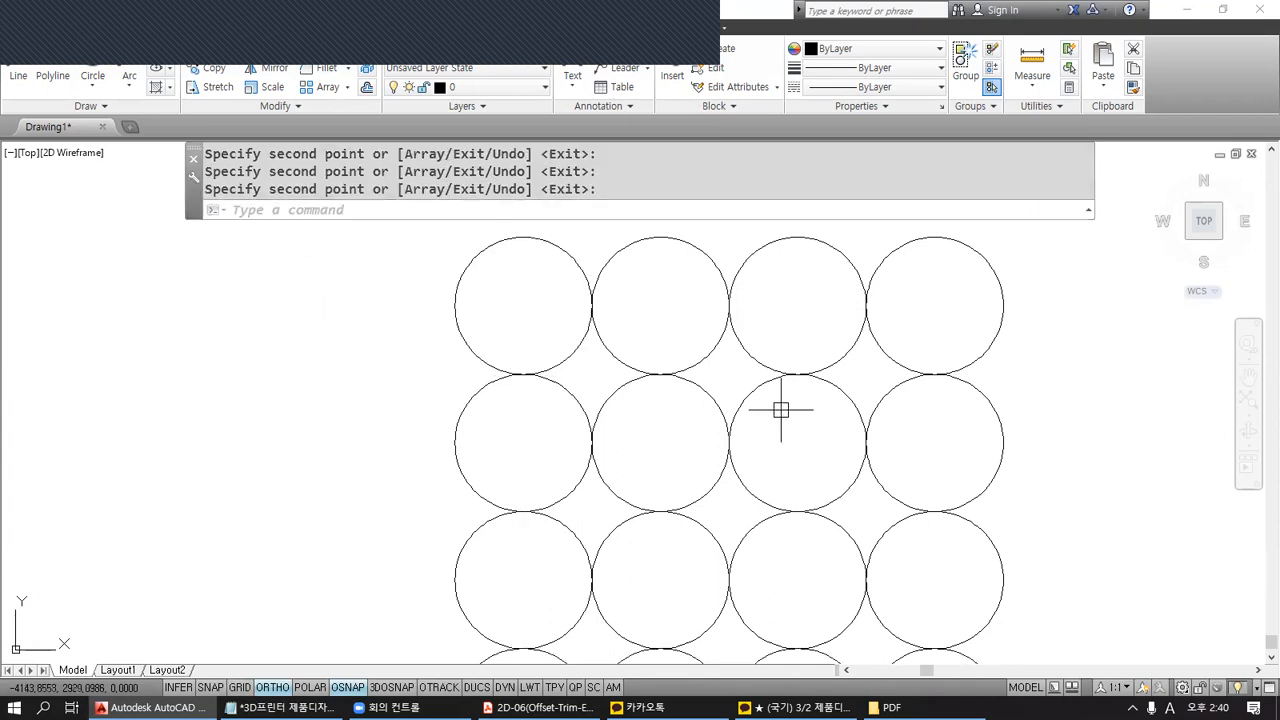
# Trim the facing quarter arcs between the corner circles and their diagonal inner neighbours in the 4 × 4 grid.
pyautogui.scroll(-4, 790, 410)
pyautogui.moveTo(848, 429); pyautogui.dragTo(689, 420, button='middle')
pyautogui.press('Escape')
pyautogui.press('Escape')
pyautogui.write('TR')
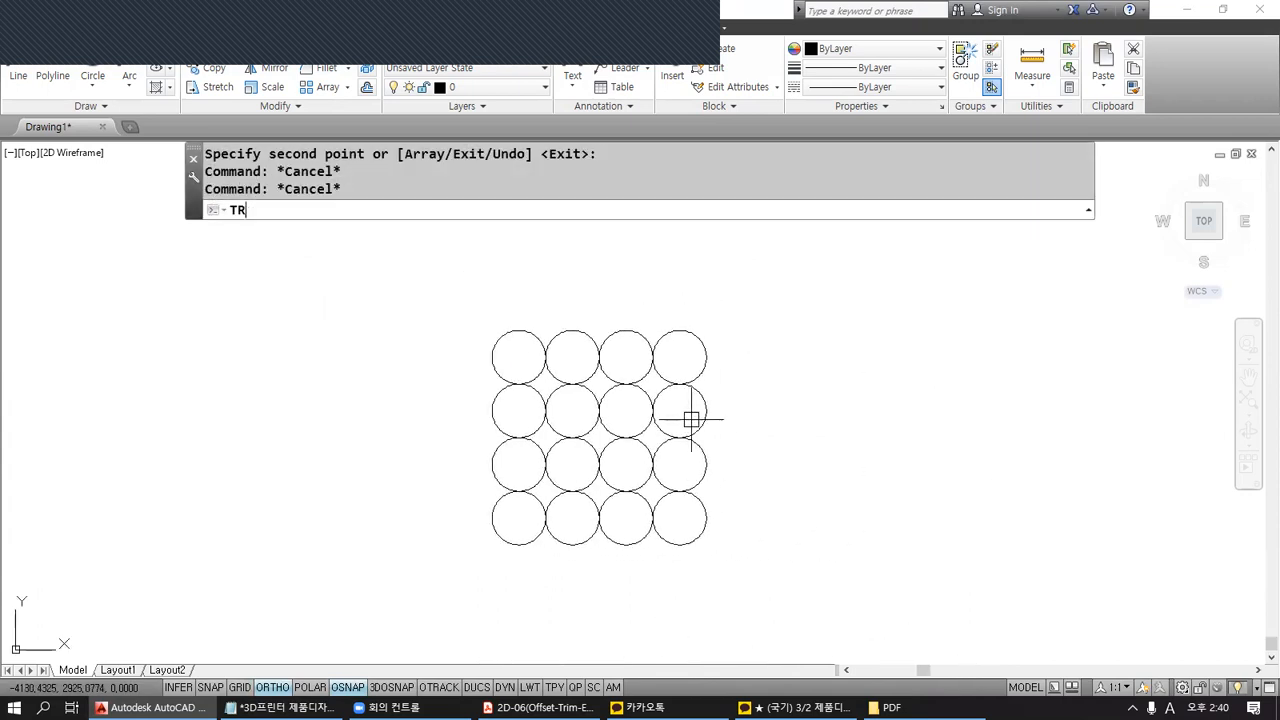
pyautogui.press('Return')
pyautogui.press('Return')
pyautogui.scroll(2, 595, 388)
pyautogui.scroll(2, 595, 388)
pyautogui.click(496, 391)
pyautogui.click(449, 354)
pyautogui.moveTo(598, 500); pyautogui.dragTo(508, 403, button='middle')
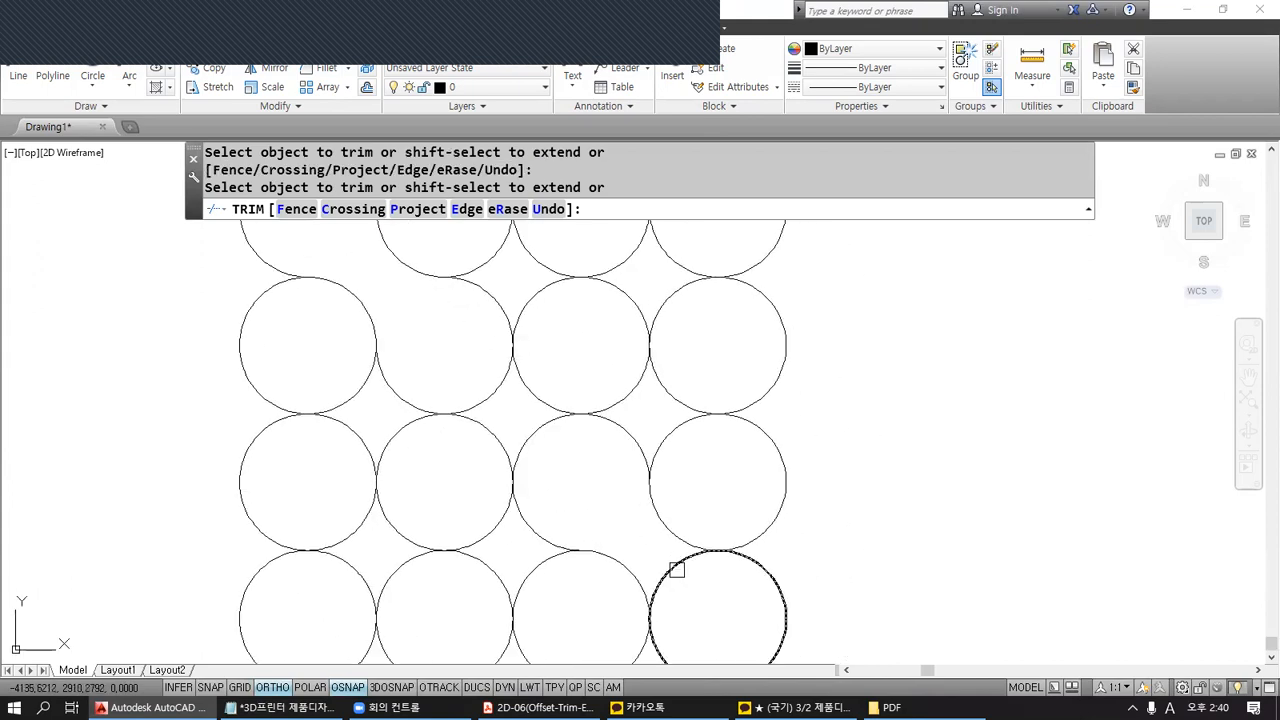
pyautogui.click(389, 531)
pyautogui.moveTo(461, 460); pyautogui.dragTo(455, 518, button='middle')
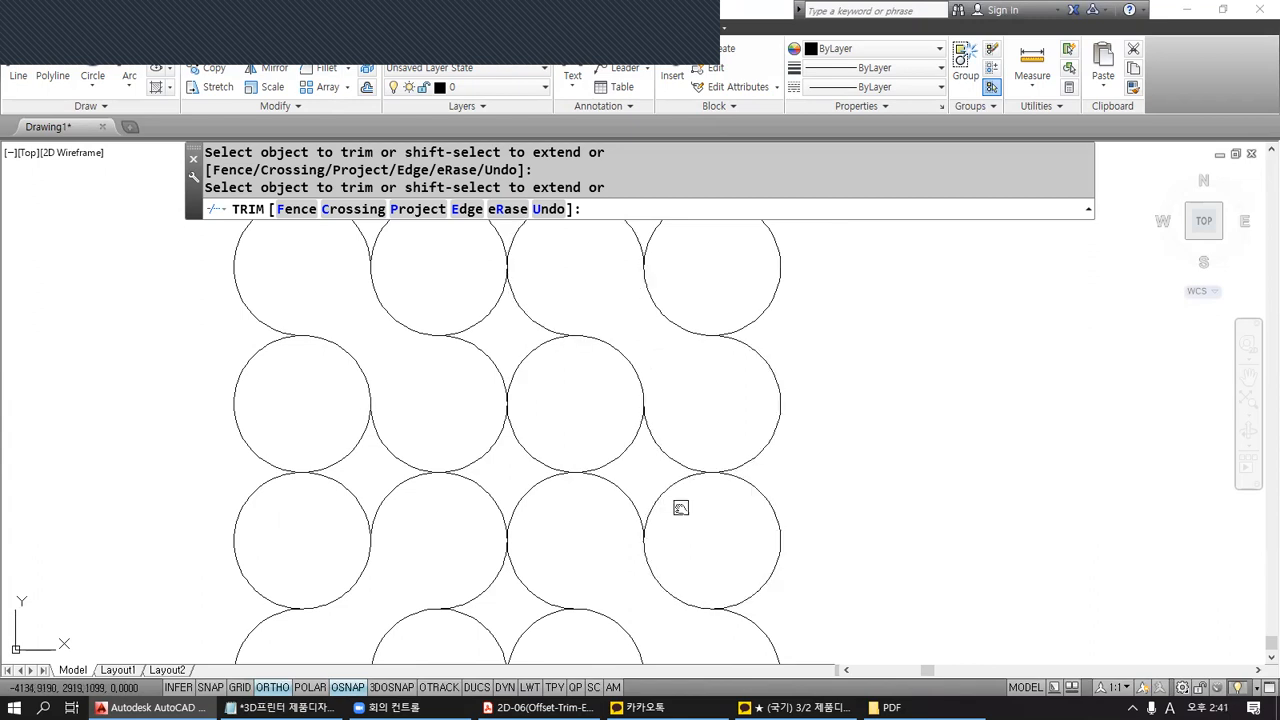
# Trim the inward quarter arcs of the middle circle pairs along the grid's right, left, bottom and top edges.
pyautogui.moveTo(668, 358); pyautogui.dragTo(651, 417, button='middle')
pyautogui.click(655, 371)
pyautogui.click(657, 410)
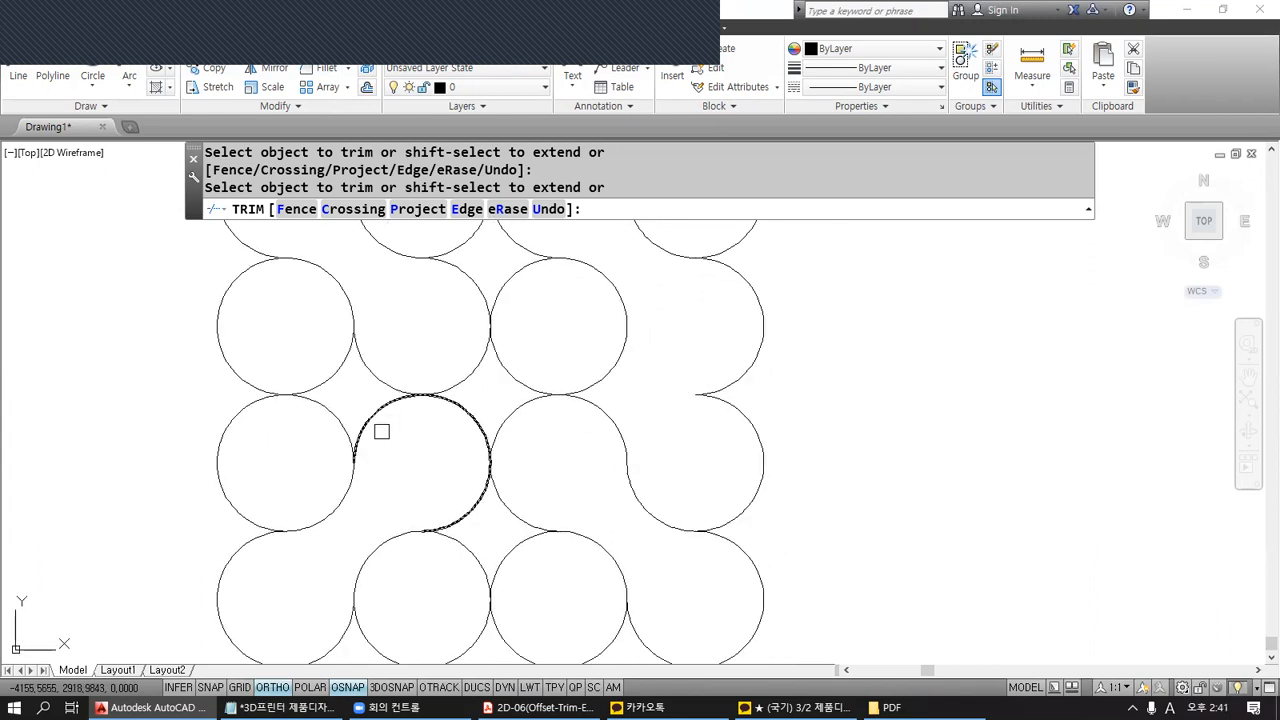
pyautogui.click(334, 414)
pyautogui.click(334, 371)
pyautogui.click(469, 554)
pyautogui.click(517, 549)
pyautogui.scroll(-2, 486, 429)
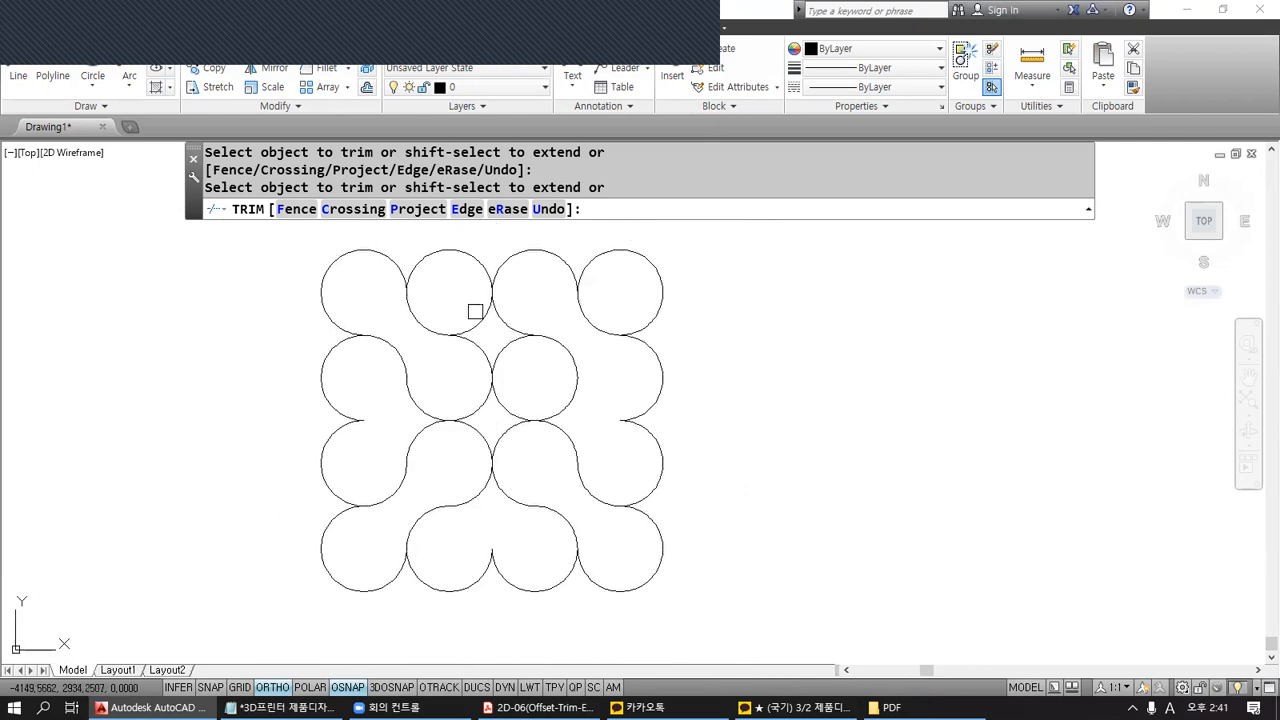
pyautogui.click(507, 319)
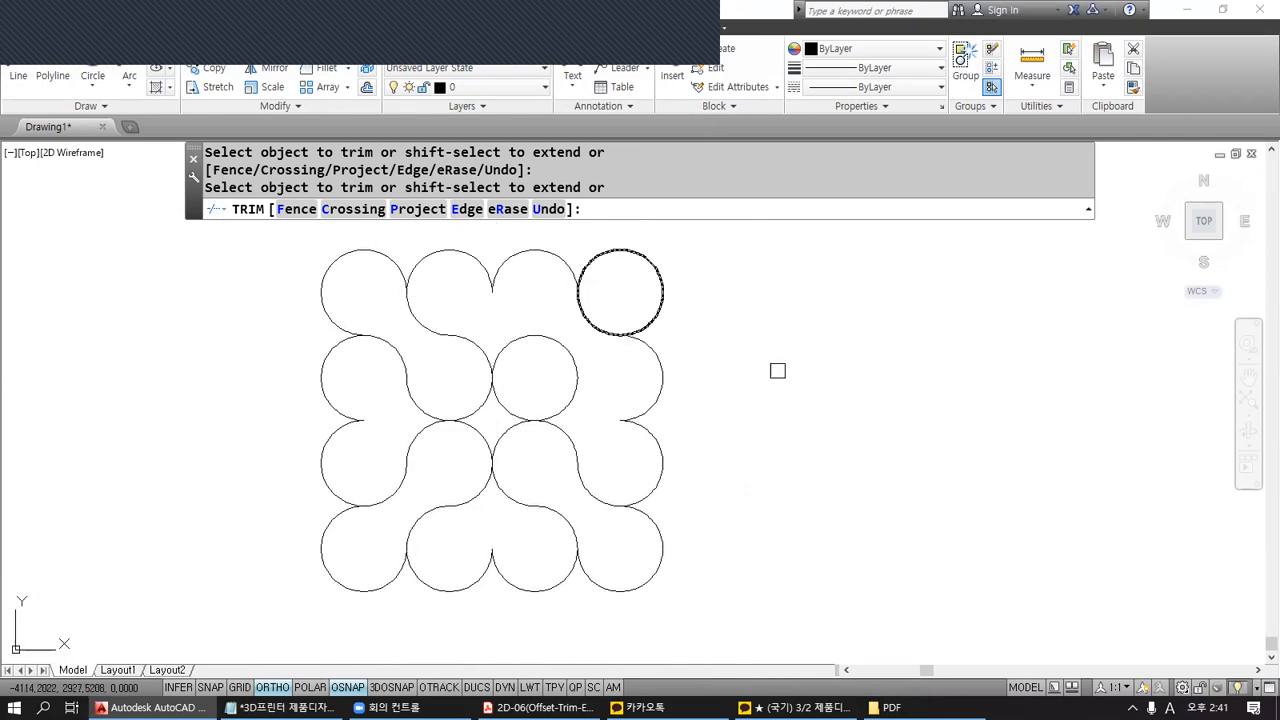
pyautogui.press('Return')
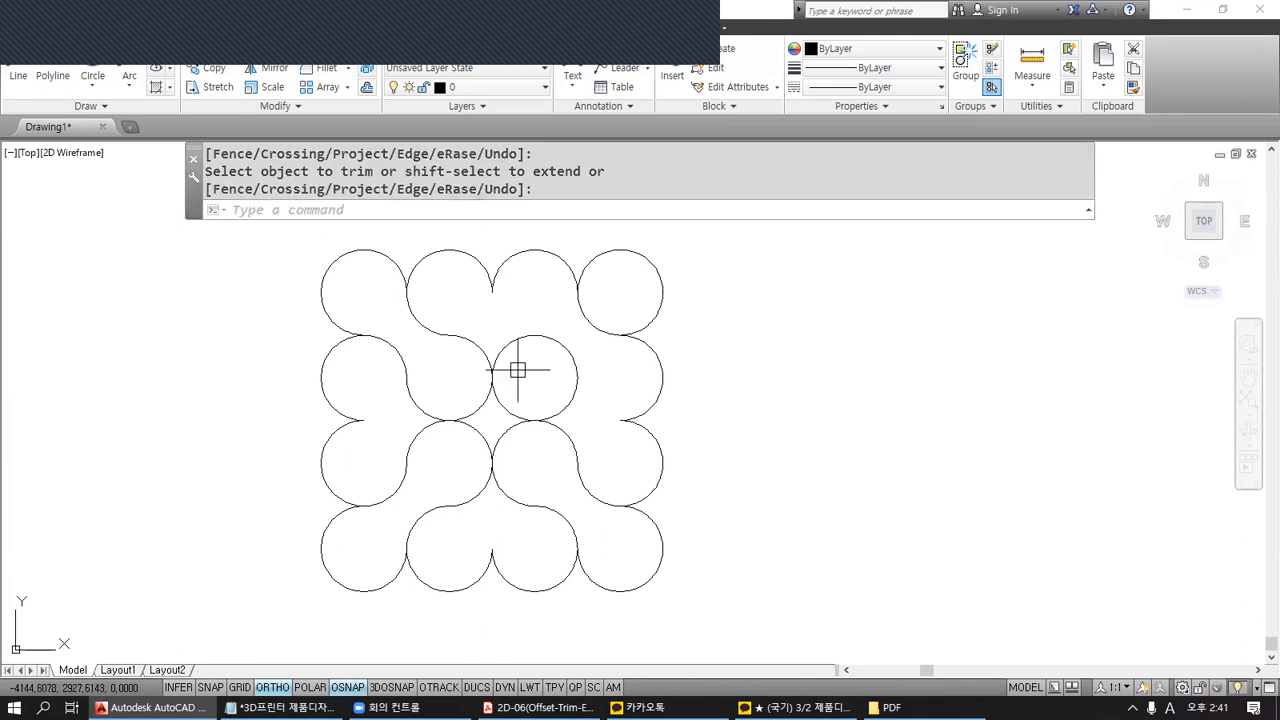
# Switch to Adobe Acrobat, open another 2D-06(Offset-Trim-Extend) exercise sheet from the PDF folder and collapse the tools pane.
pyautogui.moveTo(657, 380); pyautogui.dragTo(567, 395, button='middle')
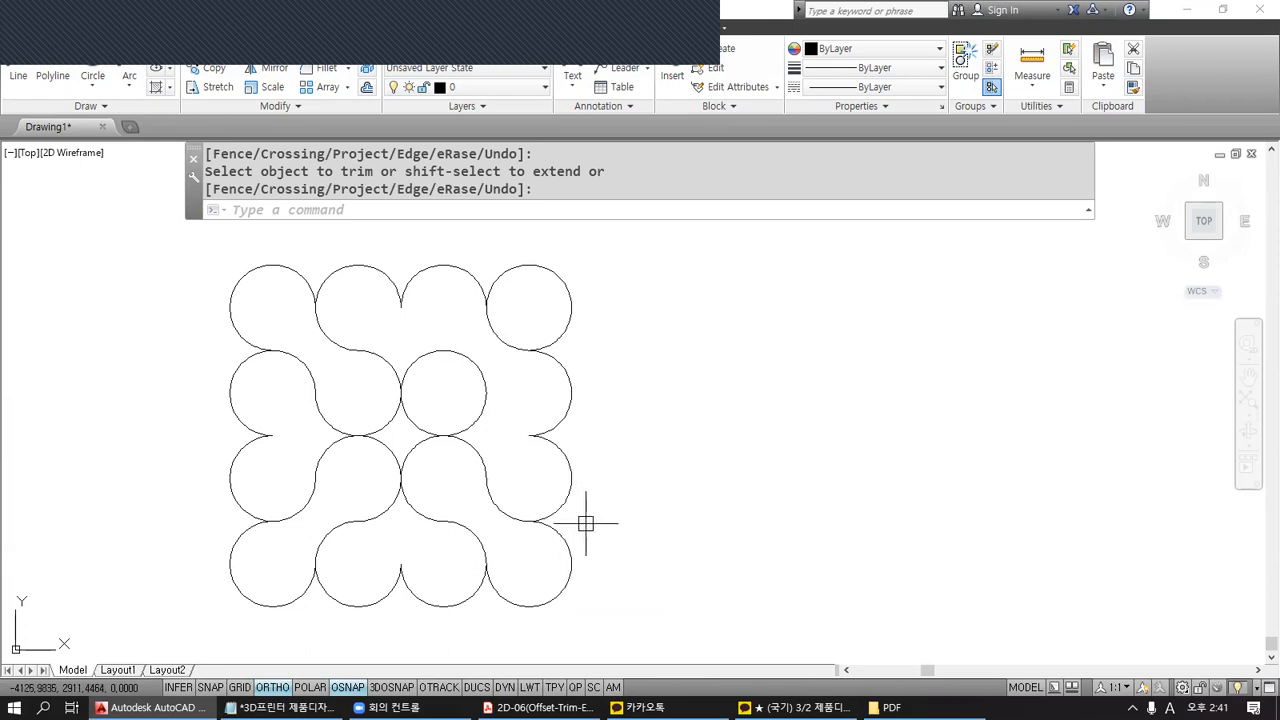
pyautogui.click(592, 707)
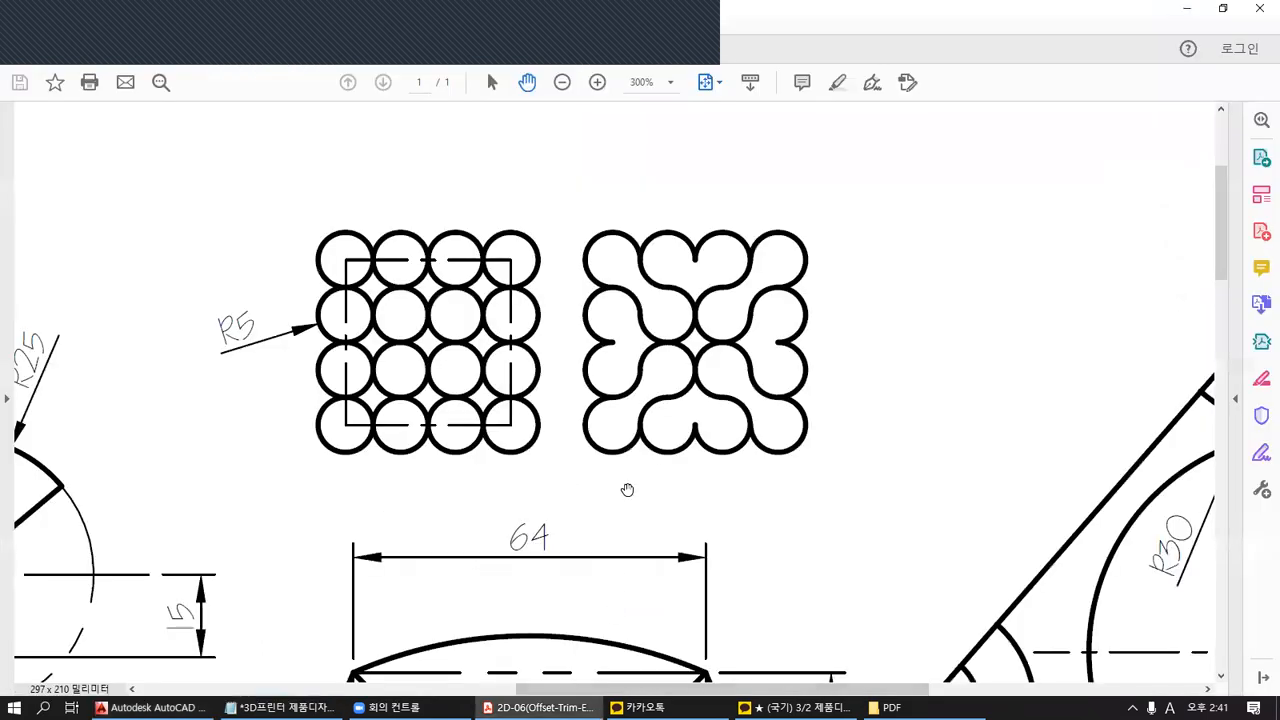
pyautogui.scroll(-2, 627, 489)
pyautogui.keyDown('ctrl'); pyautogui.scroll(-2, 575, 424); pyautogui.keyUp('ctrl')
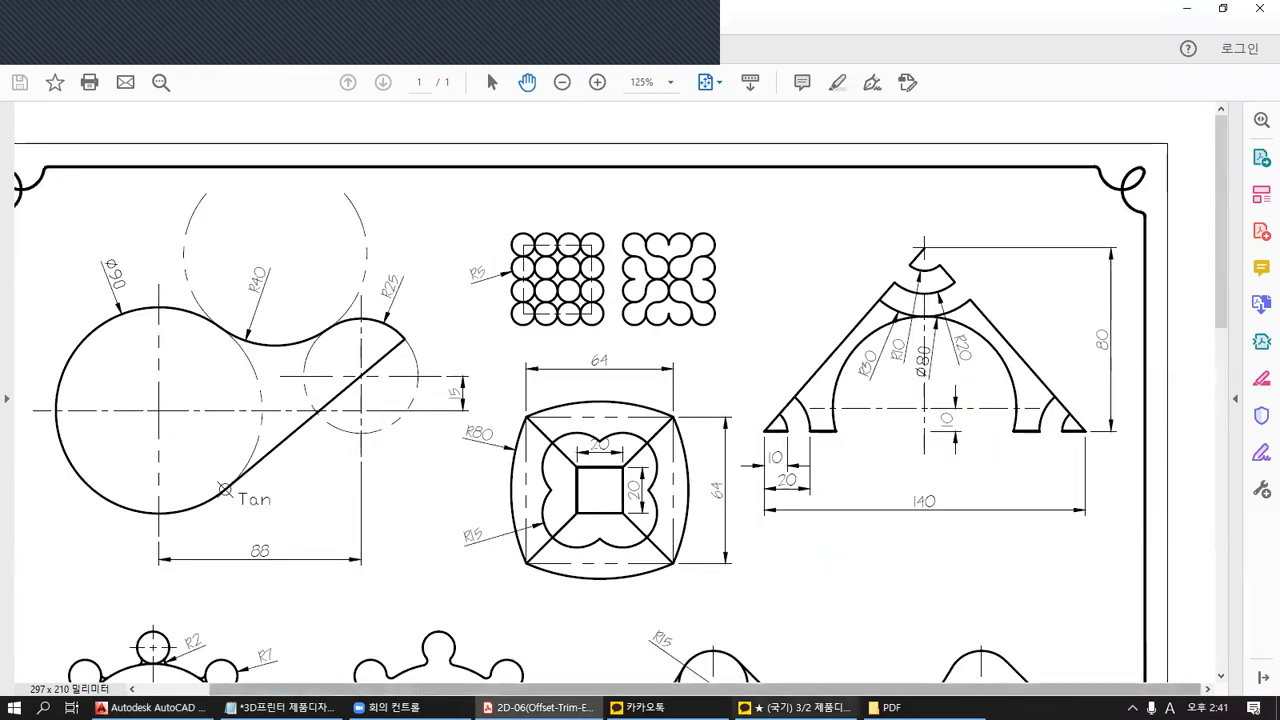
pyautogui.click(885, 707)
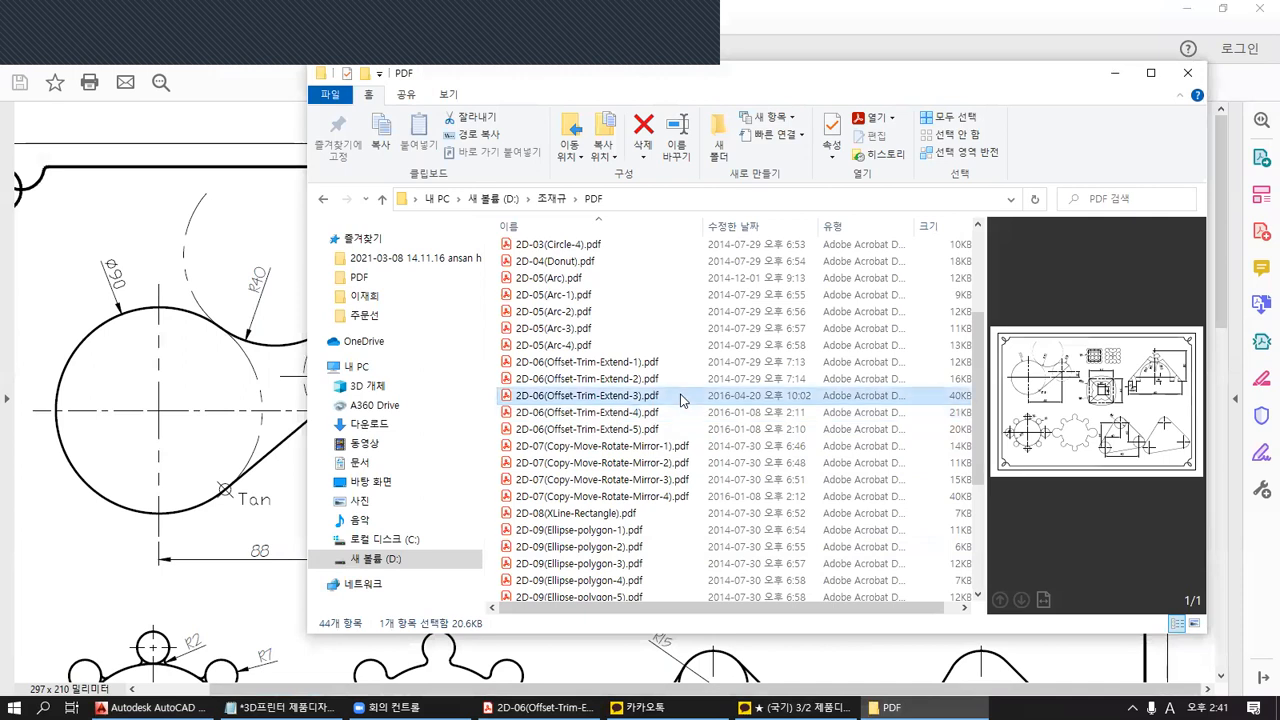
pyautogui.doubleClick(620, 396)
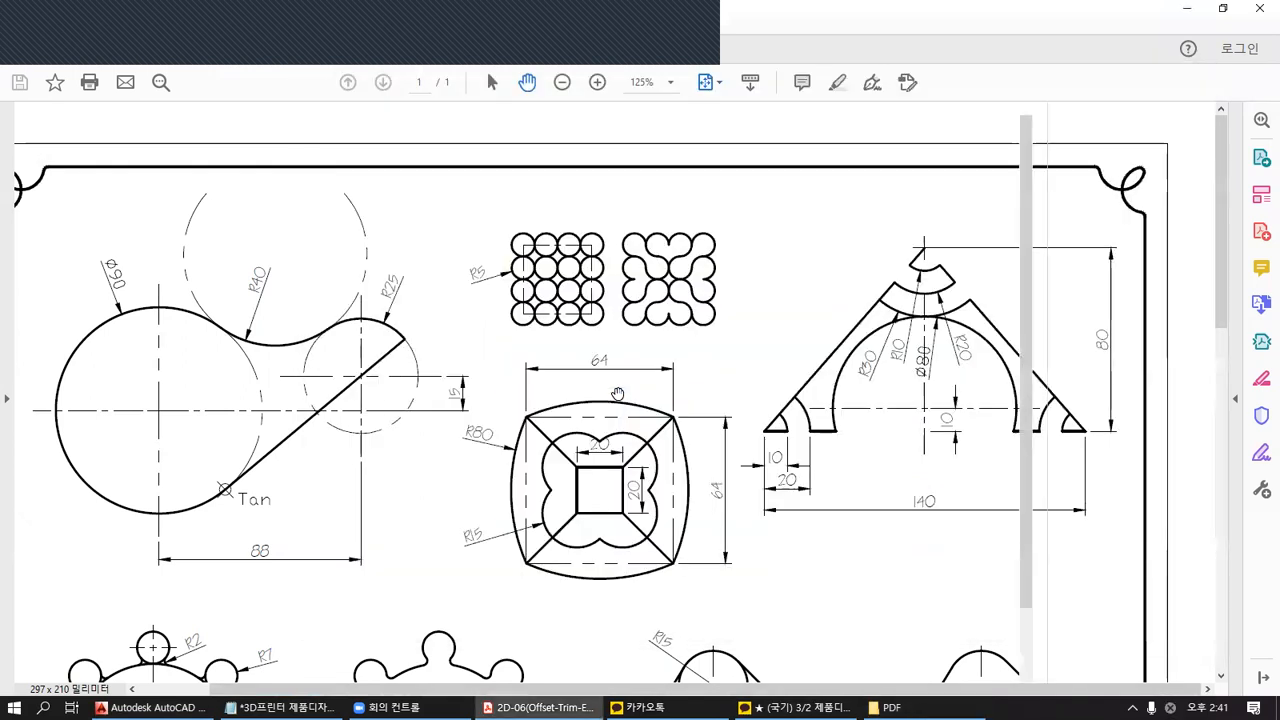
pyautogui.click(236, 401)
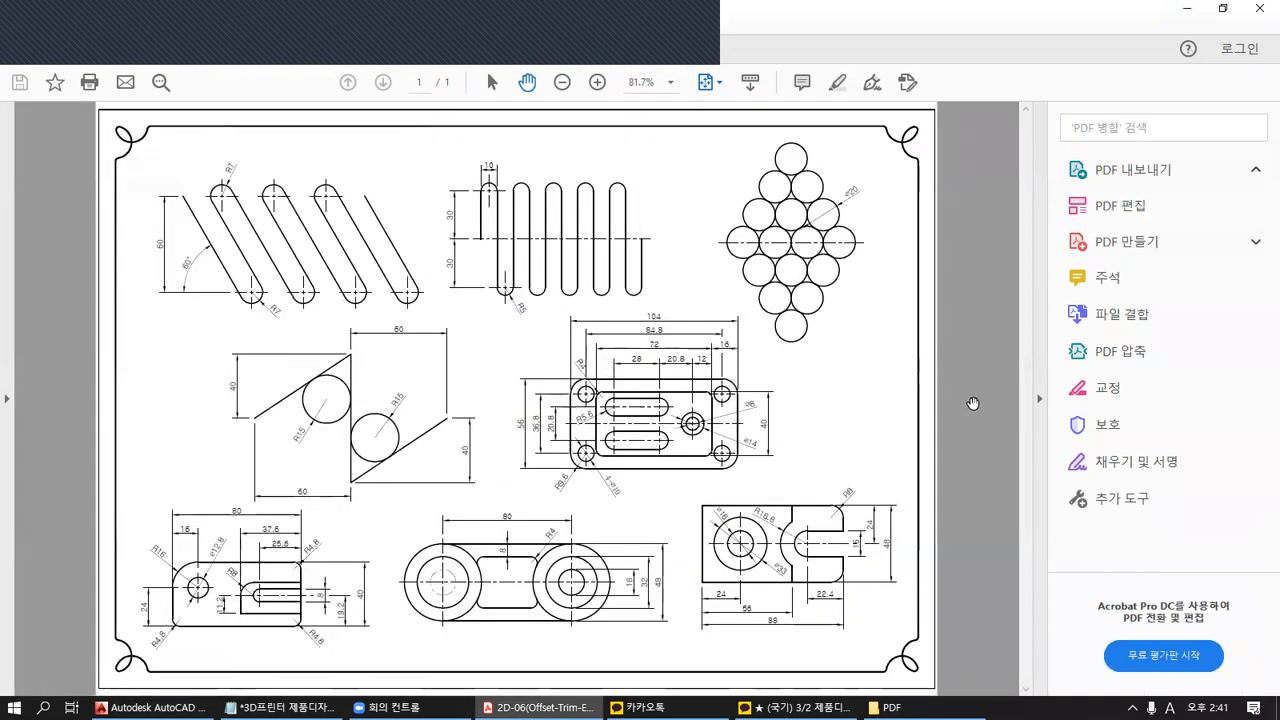
pyautogui.click(1041, 403)
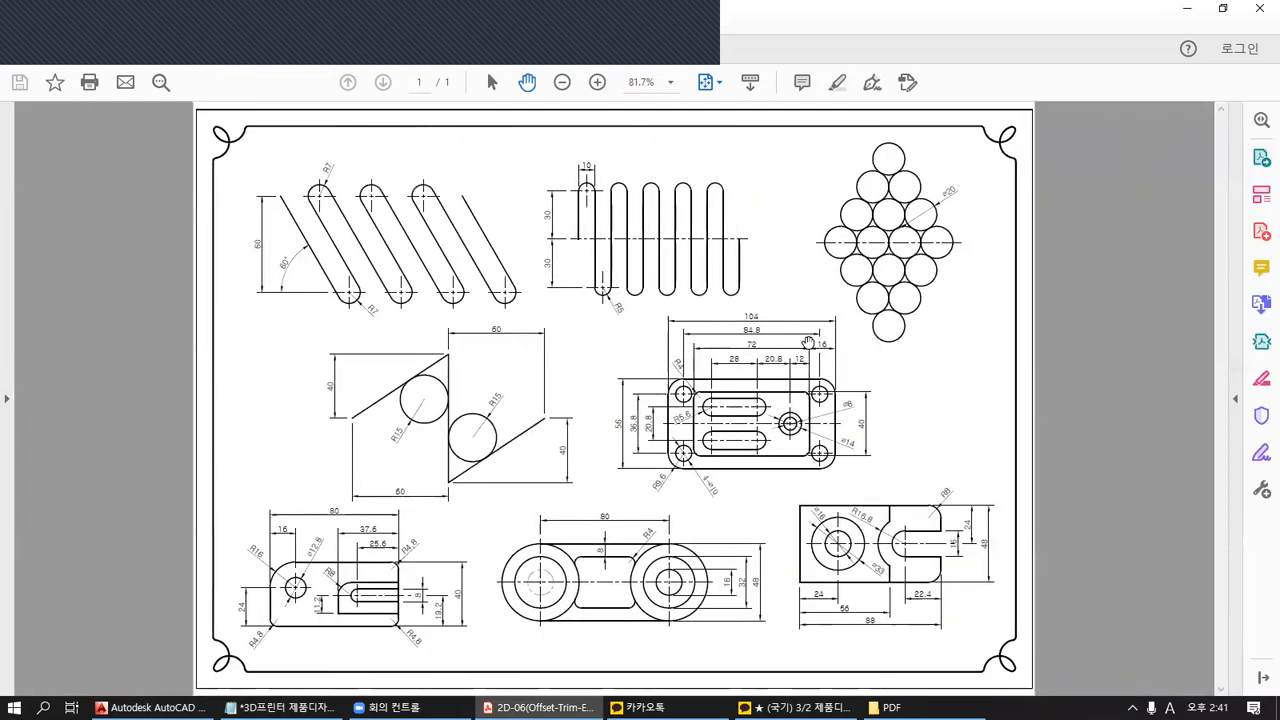
# Examine the top row of exercises on the sheet, from the diamond of circles to the vertical serpentine figure.
pyautogui.hotkey('ctrl', '2')
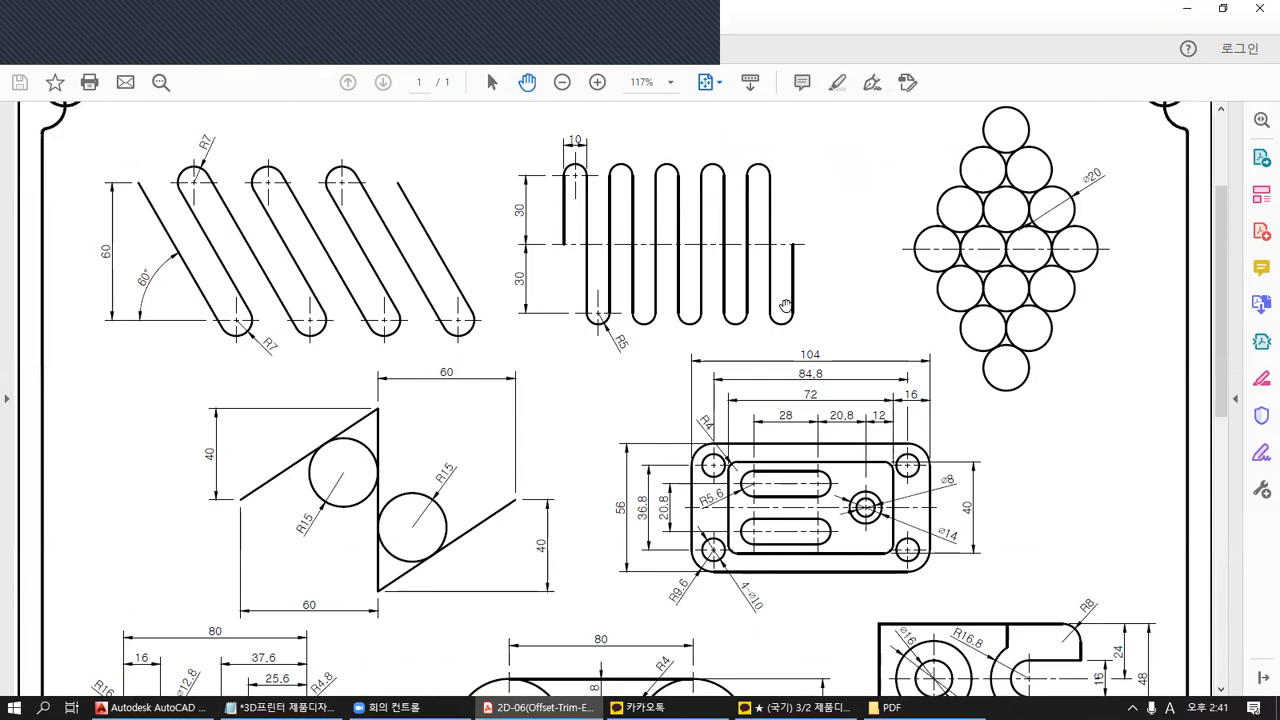
pyautogui.scroll(2, 650, 300)
pyautogui.hotkey('ctrl', '2')
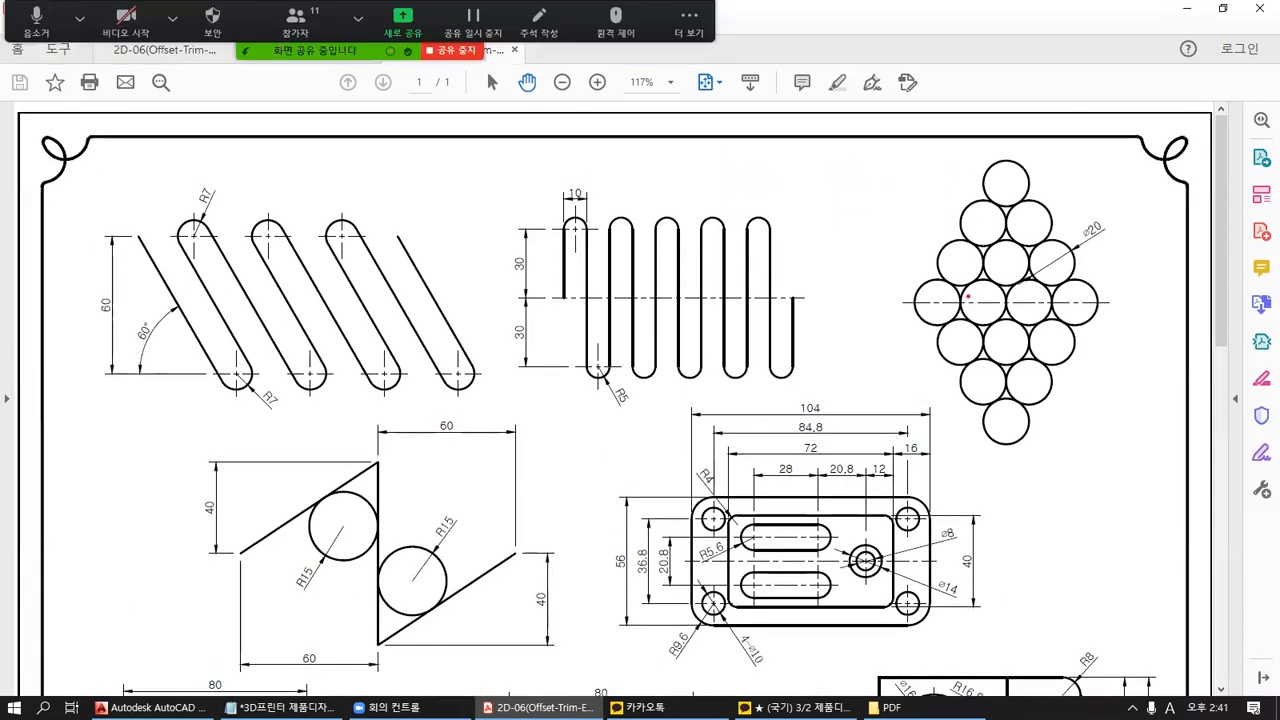
pyautogui.moveTo(956, 287)
pyautogui.mouseDown()
pyautogui.moveTo(922, 298)
pyautogui.moveTo(942, 314)
pyautogui.moveTo(966, 306)
pyautogui.mouseUp()
pyautogui.moveTo(650, 192)
pyautogui.mouseDown()
pyautogui.moveTo(585, 194)
pyautogui.moveTo(630, 400)
pyautogui.moveTo(825, 255)
pyautogui.moveTo(612, 189)
pyautogui.mouseUp()
pyautogui.press('Escape')
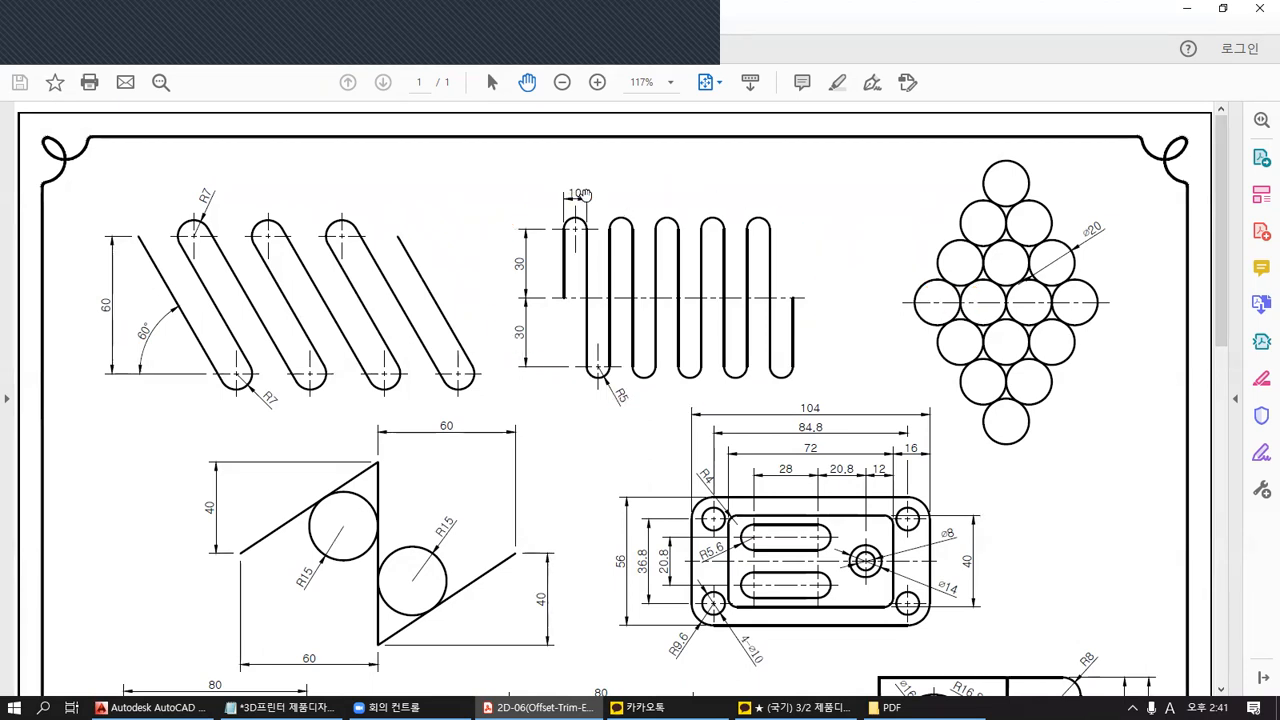
# Study the vertical serpentine figure, marking its first upper end circle, the straight sides and how they repeat in the neighbouring loops.
pyautogui.keyDown('ctrl'); pyautogui.scroll(2, 596, 215); pyautogui.keyUp('ctrl')
pyautogui.keyDown('ctrl'); pyautogui.scroll(1, 596, 215); pyautogui.keyUp('ctrl')
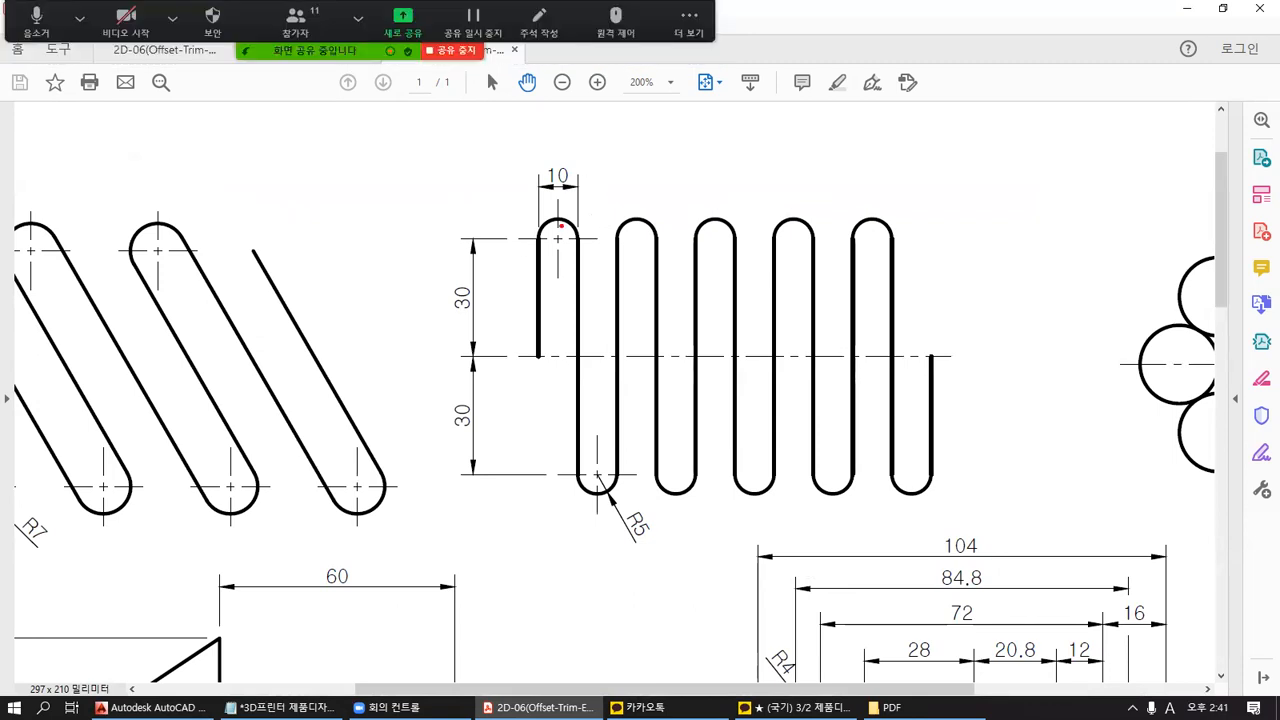
pyautogui.moveTo(547, 243)
pyautogui.mouseDown()
pyautogui.moveTo(568, 251)
pyautogui.moveTo(556, 476)
pyautogui.mouseUp()
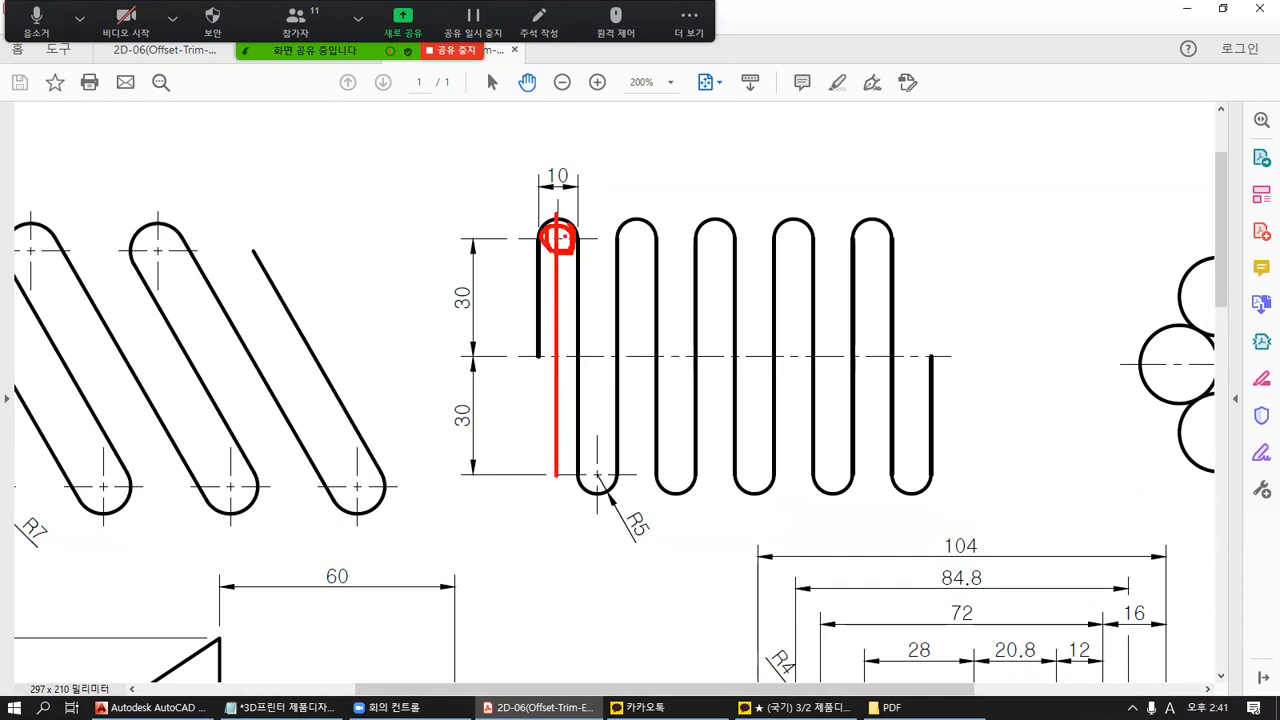
pyautogui.moveTo(559, 238); pyautogui.dragTo(560, 352)
pyautogui.moveTo(564, 304); pyautogui.dragTo(637, 297)
pyautogui.click(637, 272)
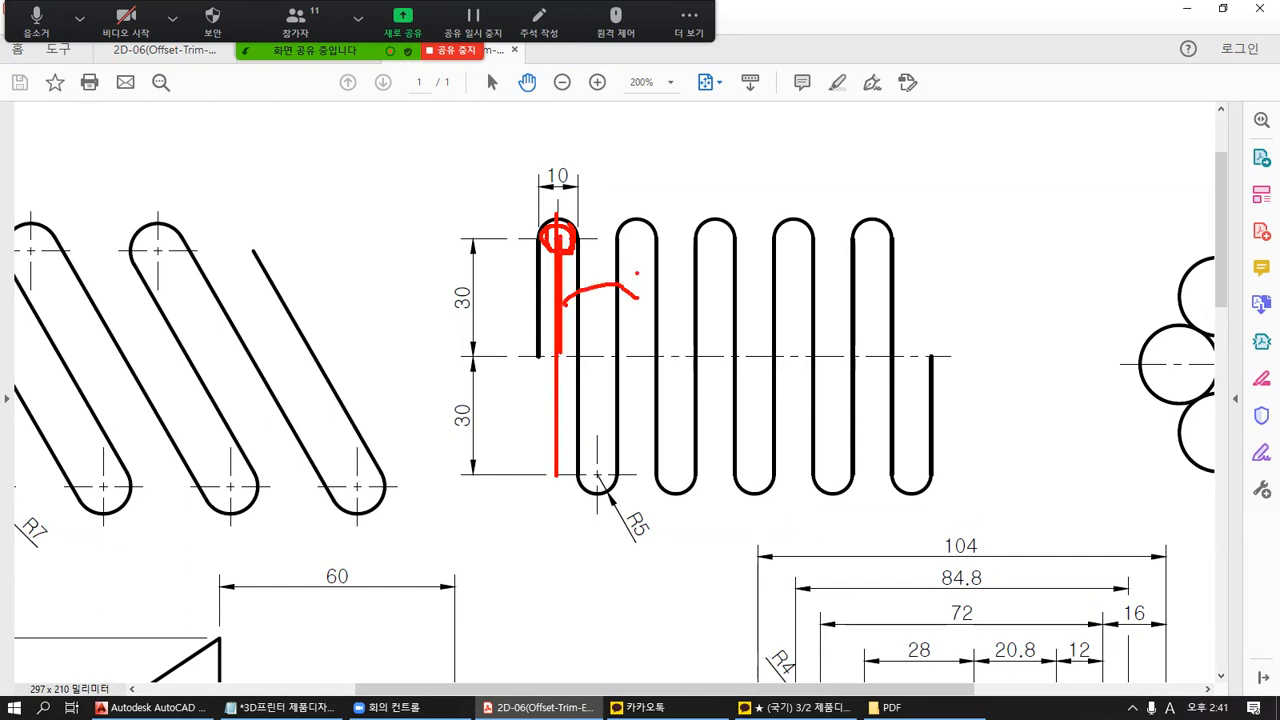
pyautogui.moveTo(637, 236); pyautogui.dragTo(637, 352)
pyautogui.moveTo(640, 226)
pyautogui.mouseDown()
pyautogui.moveTo(652, 248)
pyautogui.moveTo(728, 242)
pyautogui.mouseUp()
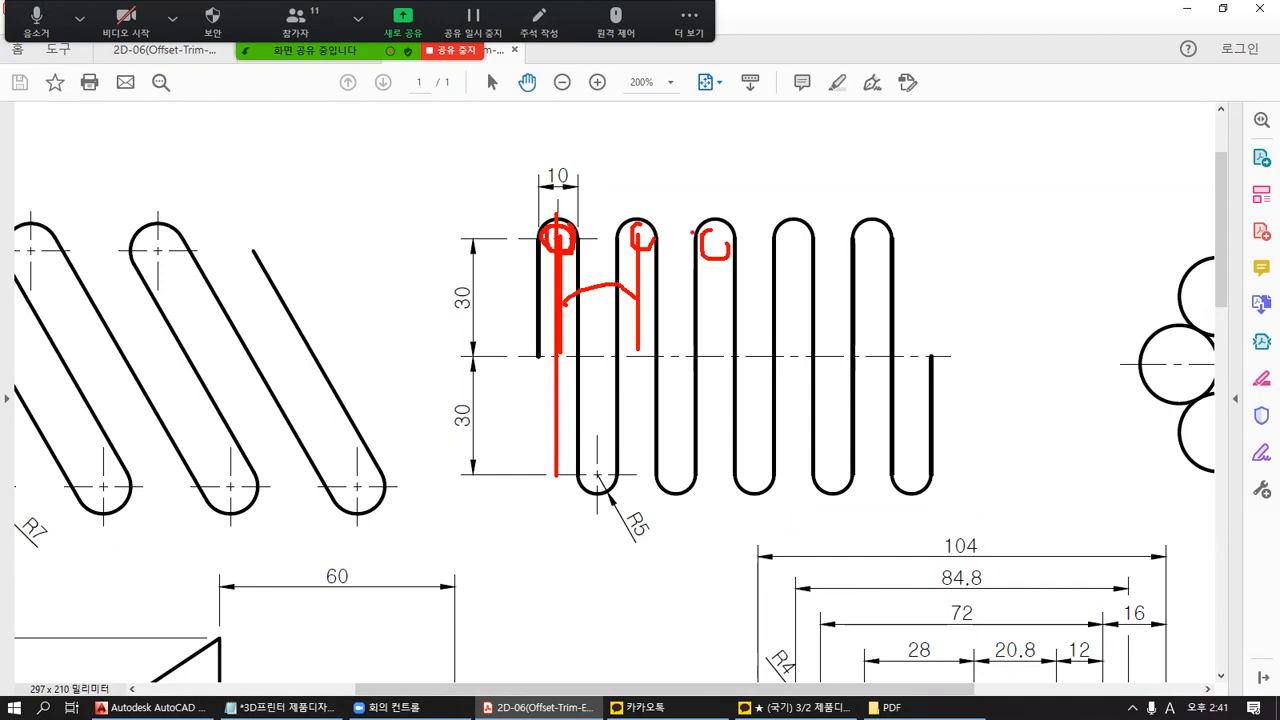
pyautogui.press('Escape')
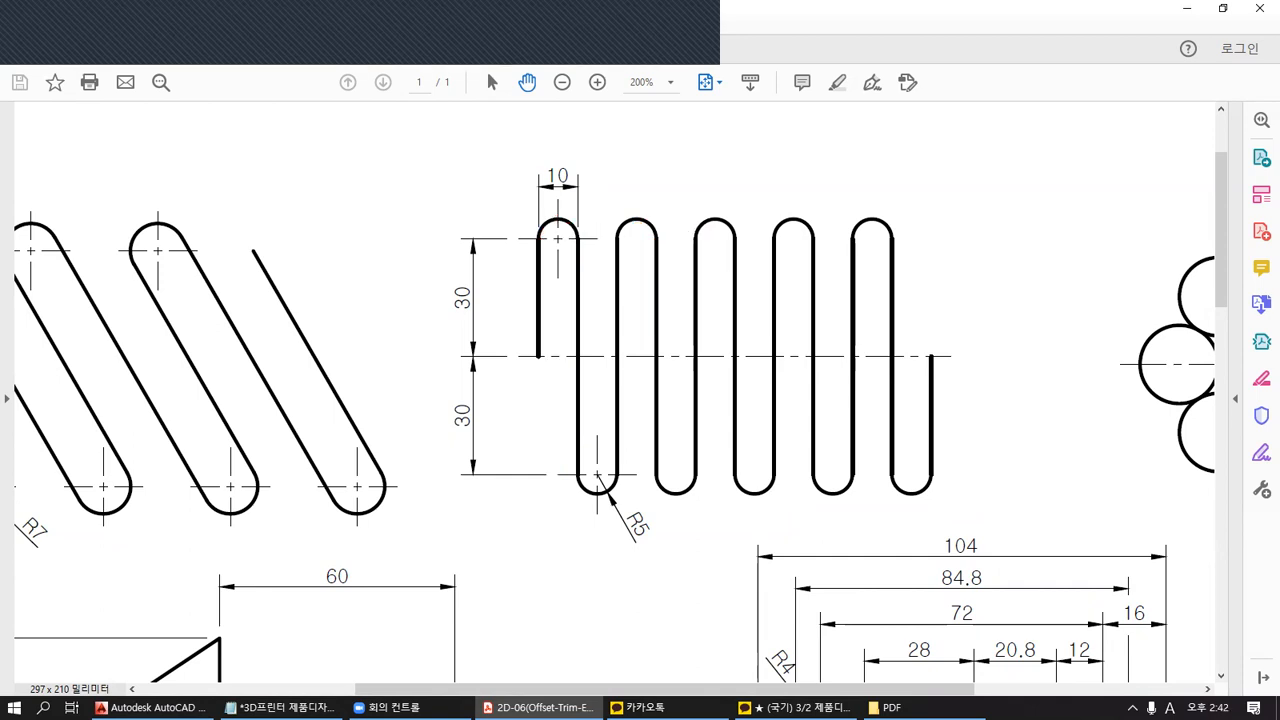
pyautogui.hotkey('ctrl', '2')
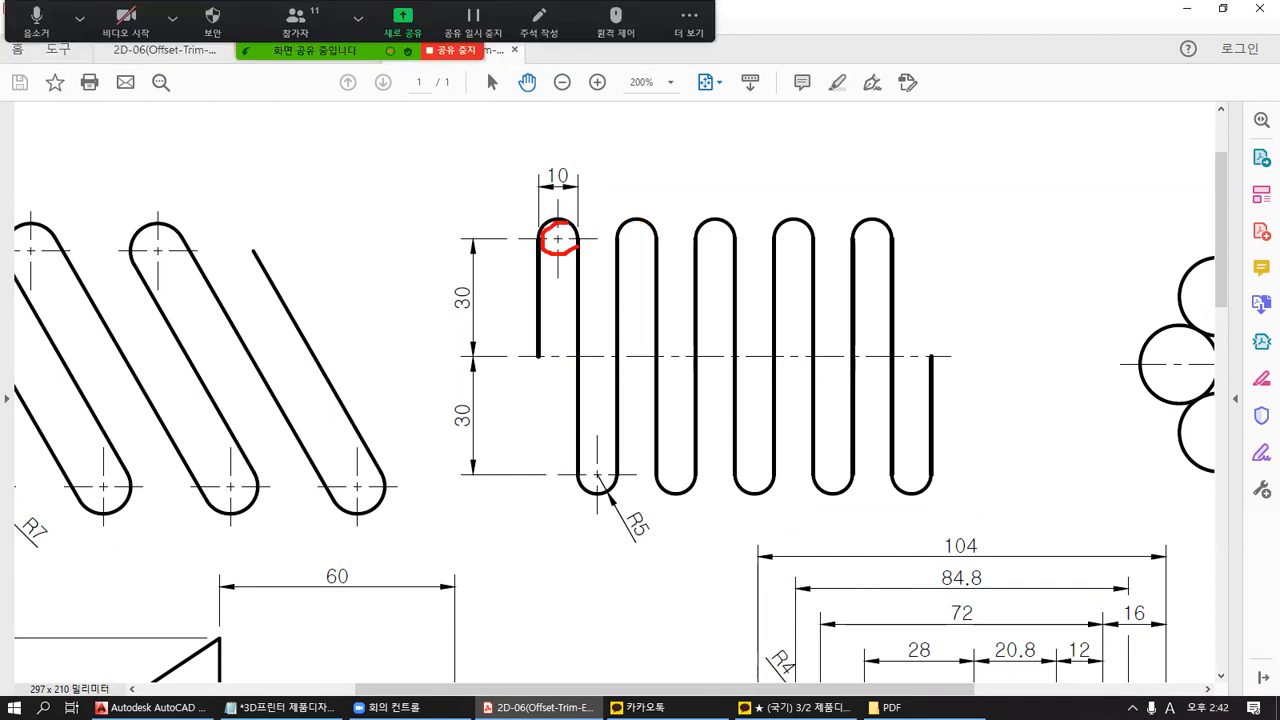
pyautogui.press('Escape')
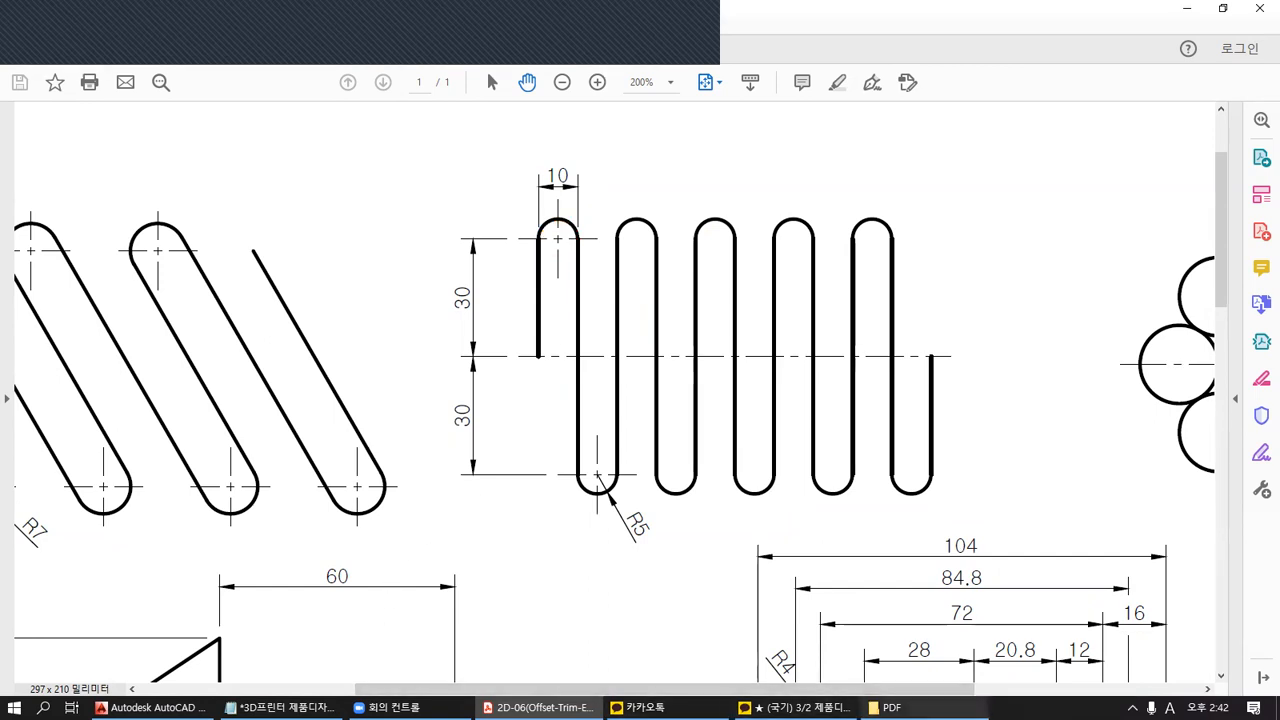
# Back in AutoCAD, draw a circle of radius 5 in the empty area right of the trimmed circle pattern.
pyautogui.hotkey('alt', 'Tab')
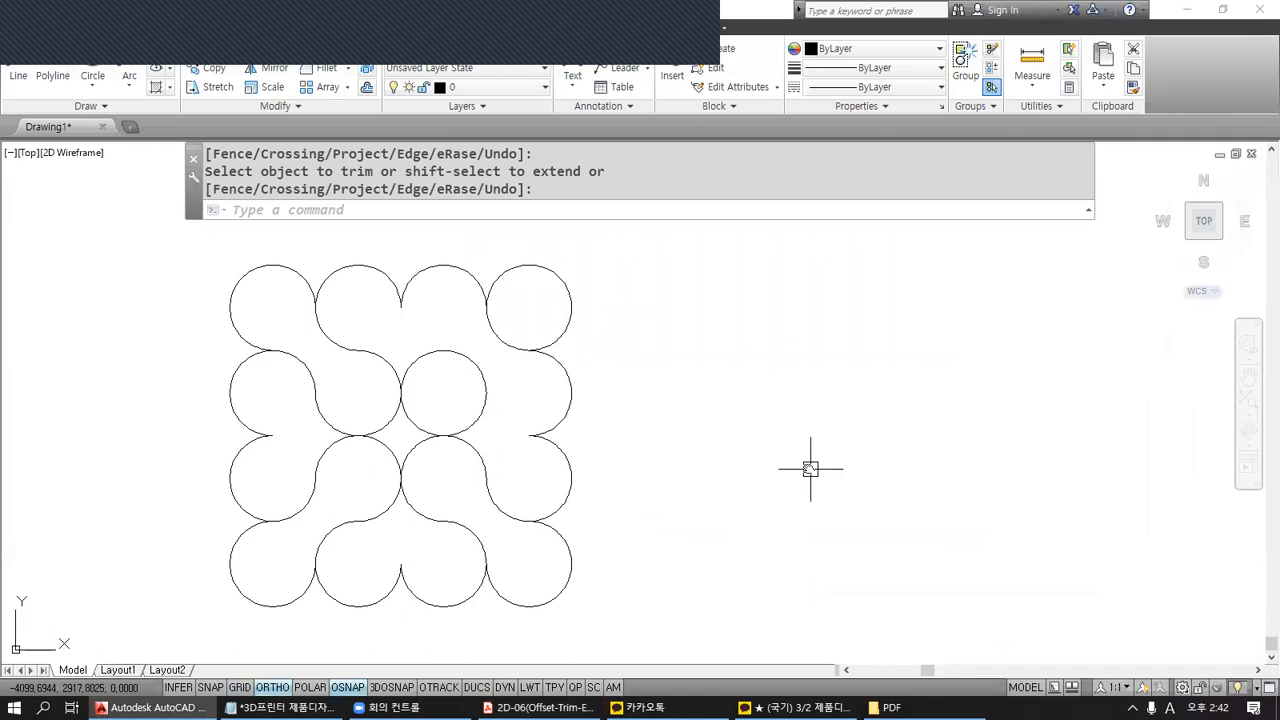
pyautogui.write('C')
pyautogui.press('Return')
pyautogui.moveTo(845, 305); pyautogui.dragTo(723, 380, button='middle')
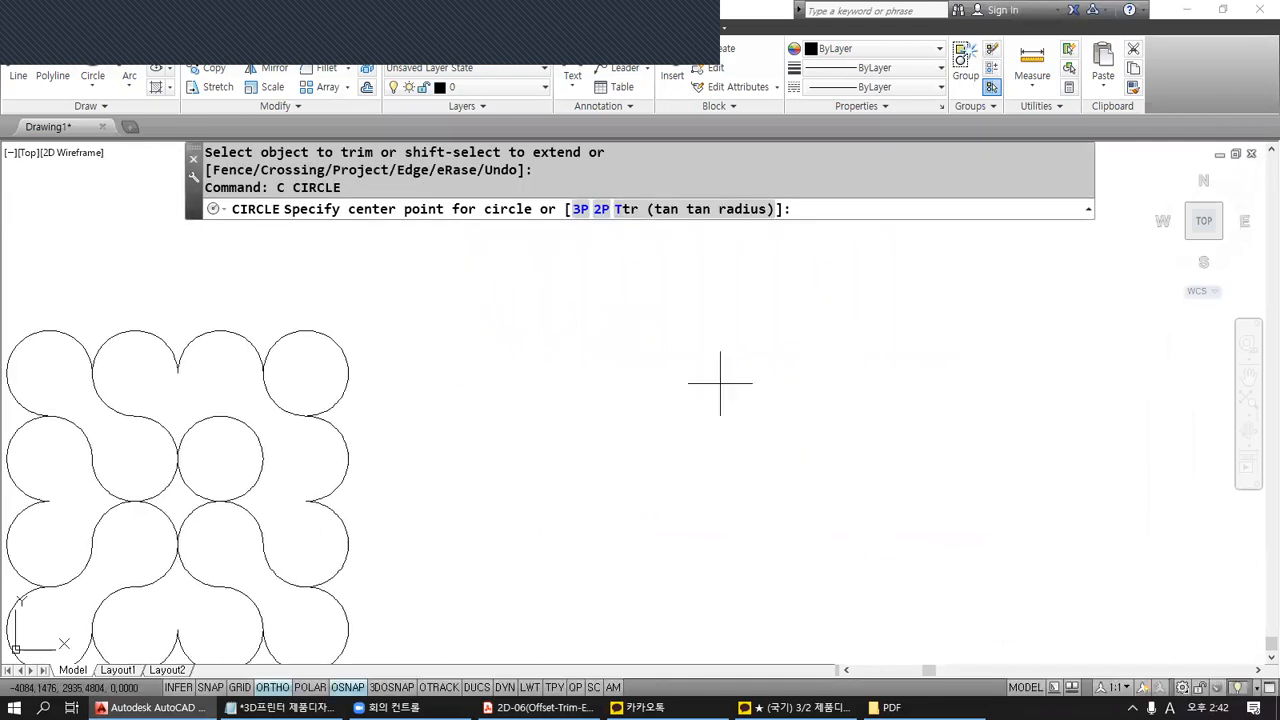
pyautogui.click(806, 347)
pyautogui.write('5')
pyautogui.press('Return')
pyautogui.scroll(-2, 851, 409)
pyautogui.moveTo(851, 409)
pyautogui.mouseDown(button='middle')
pyautogui.moveTo(675, 410)
pyautogui.moveTo(690, 427)
pyautogui.mouseUp(button='middle')
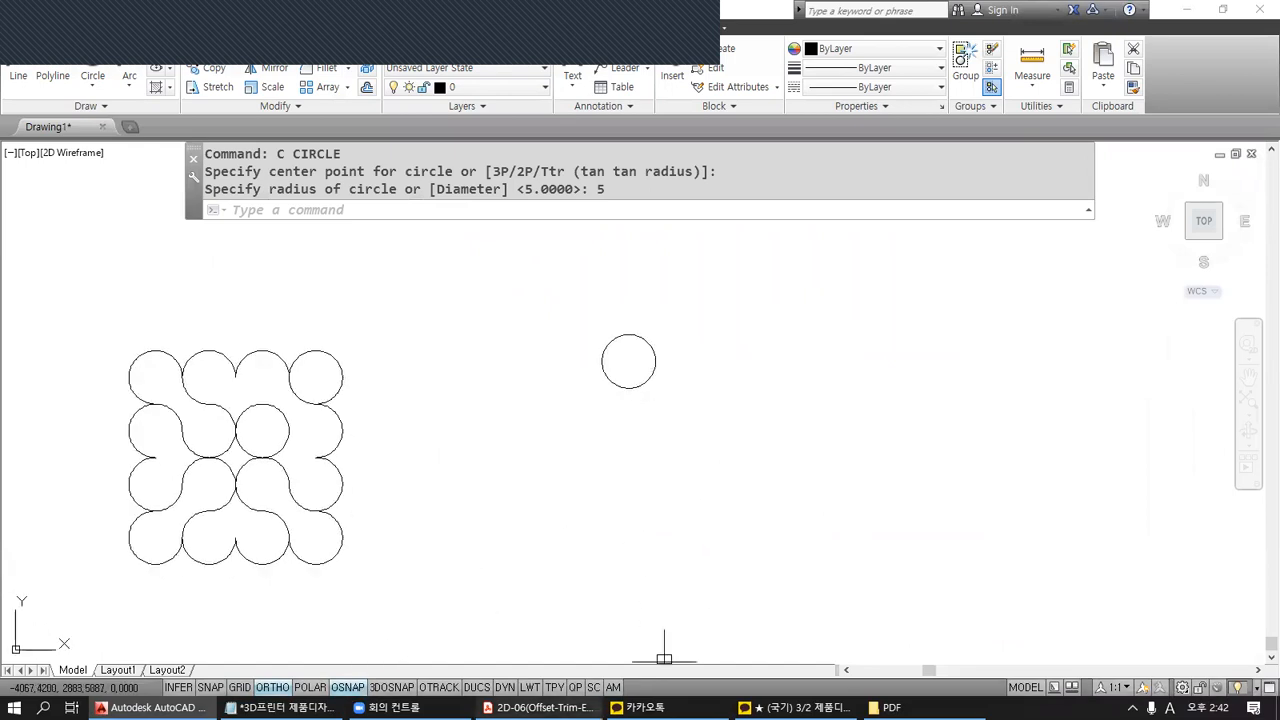
# Return to the exercise sheet in Adobe Acrobat and work out the centre spacing between the serpentine's first two upper arcs.
pyautogui.click(538, 707)
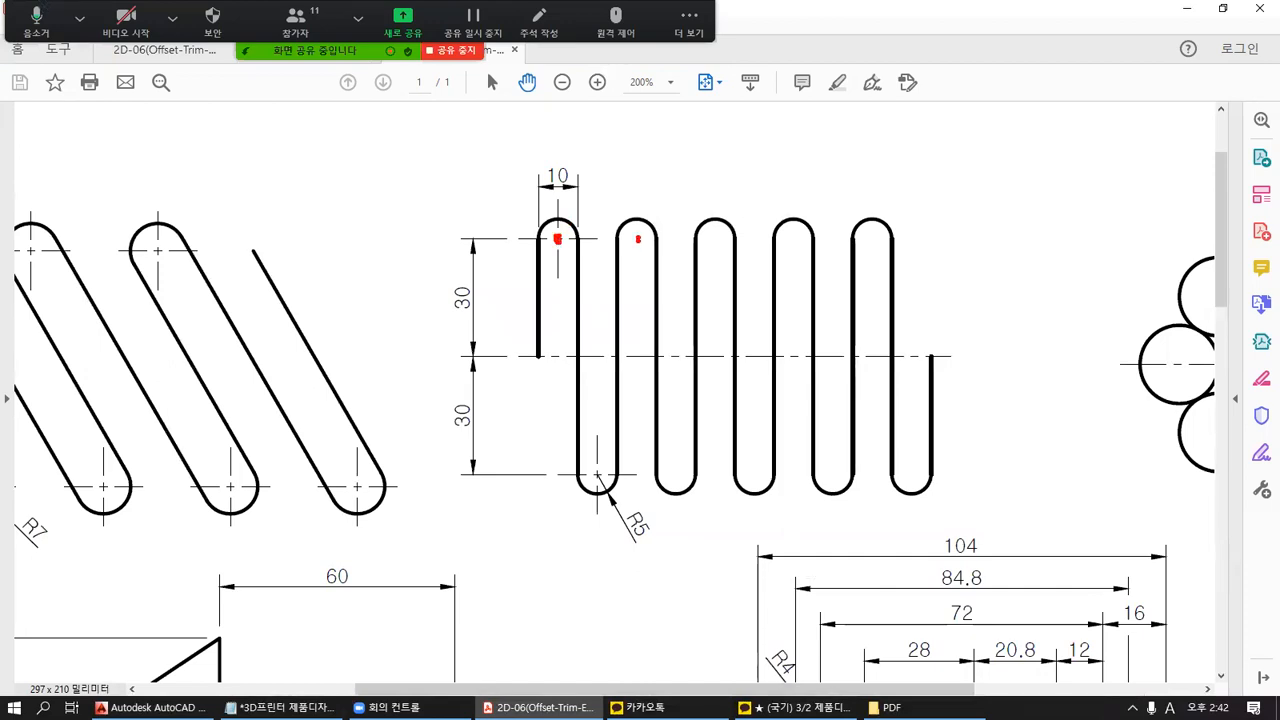
pyautogui.moveTo(638, 240); pyautogui.dragTo(638, 124)
pyautogui.moveTo(558, 238)
pyautogui.mouseDown()
pyautogui.moveTo(573, 120)
pyautogui.moveTo(586, 162)
pyautogui.moveTo(626, 155)
pyautogui.moveTo(599, 133)
pyautogui.moveTo(622, 127)
pyautogui.mouseUp()
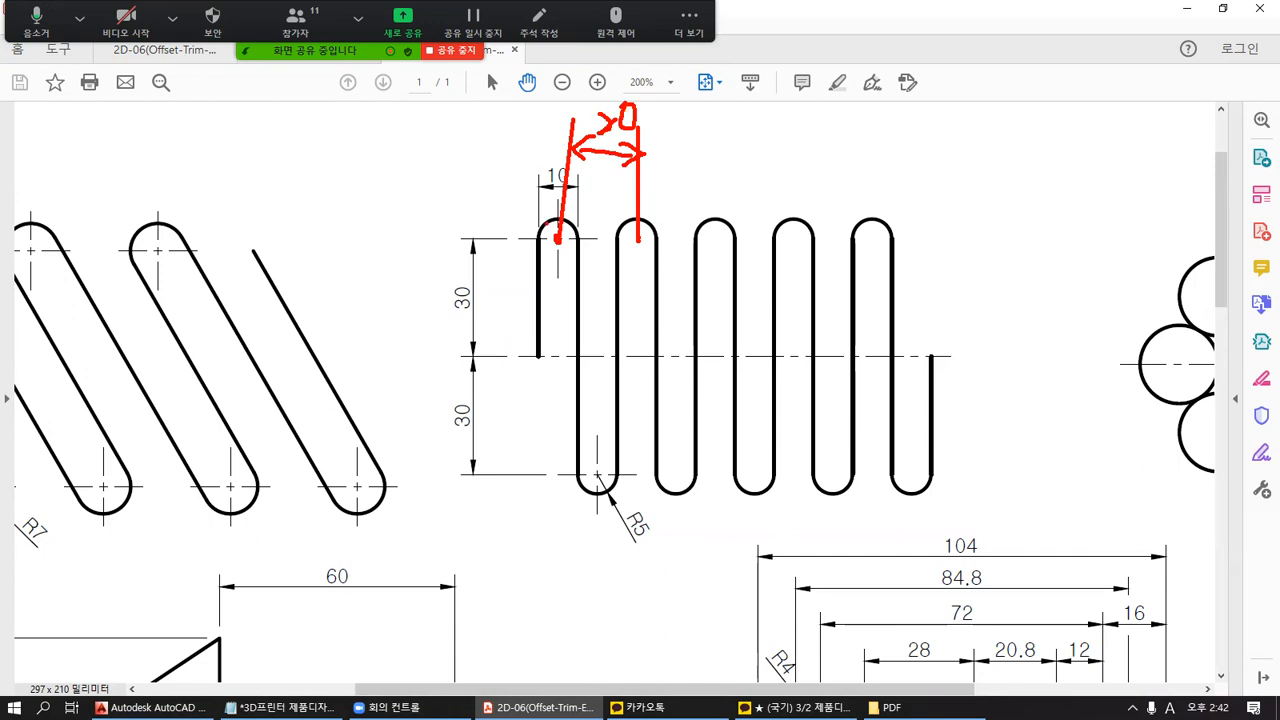
pyautogui.moveTo(558, 221)
pyautogui.mouseDown()
pyautogui.moveTo(543, 249)
pyautogui.moveTo(619, 224)
pyautogui.mouseUp()
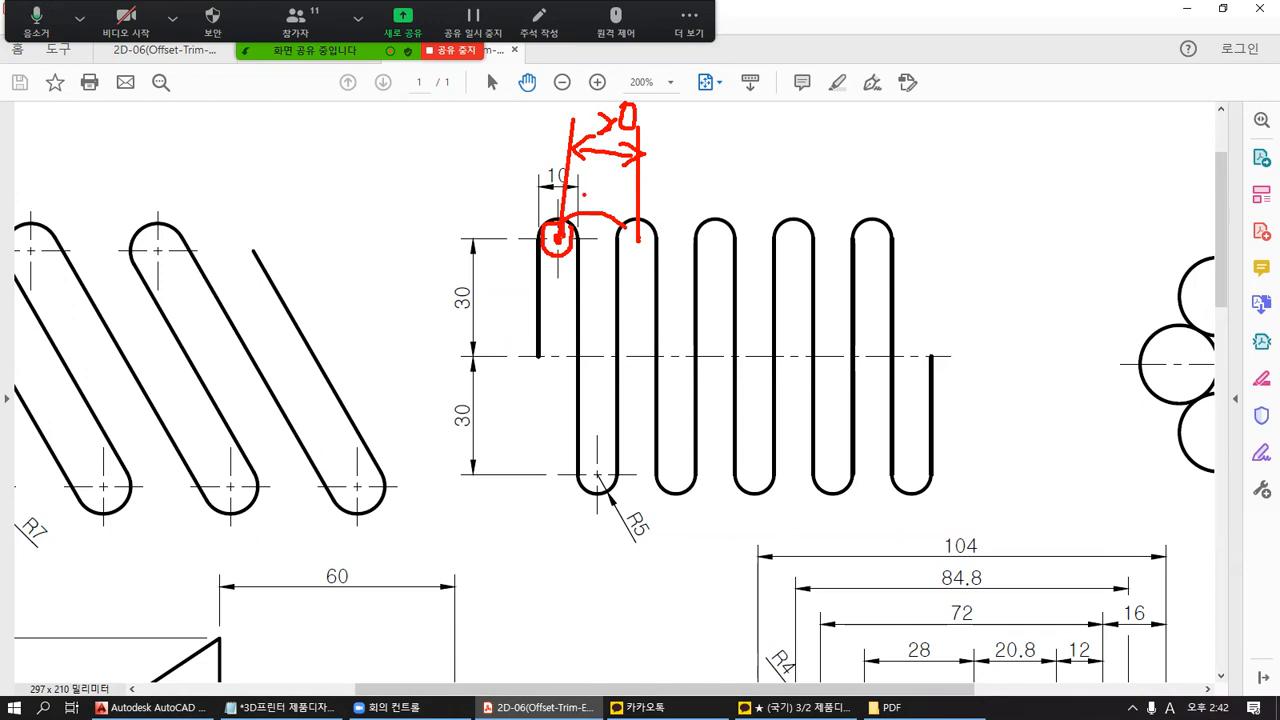
pyautogui.press('Escape')
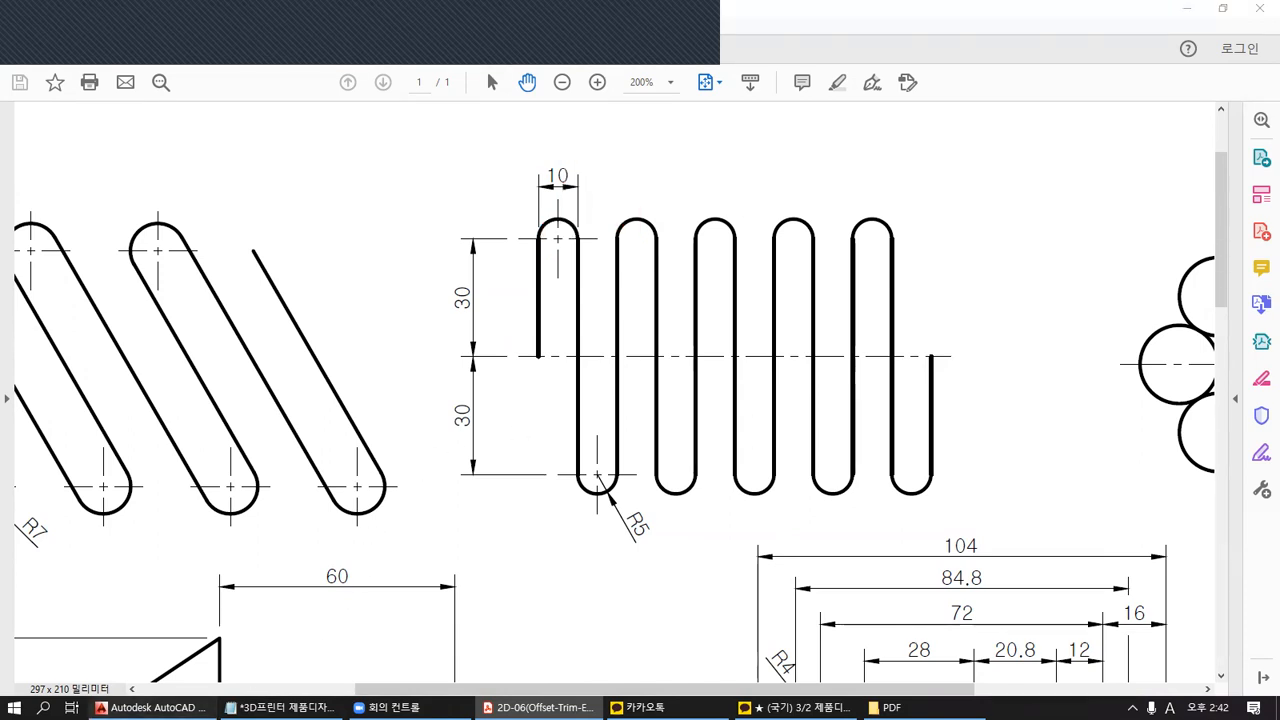
# Back in AutoCAD, copy the new radius 5 circle from its centre to a point 20 units to its right.
pyautogui.click(152, 707)
pyautogui.press('Escape')
pyautogui.write('co')
pyautogui.press('Return')
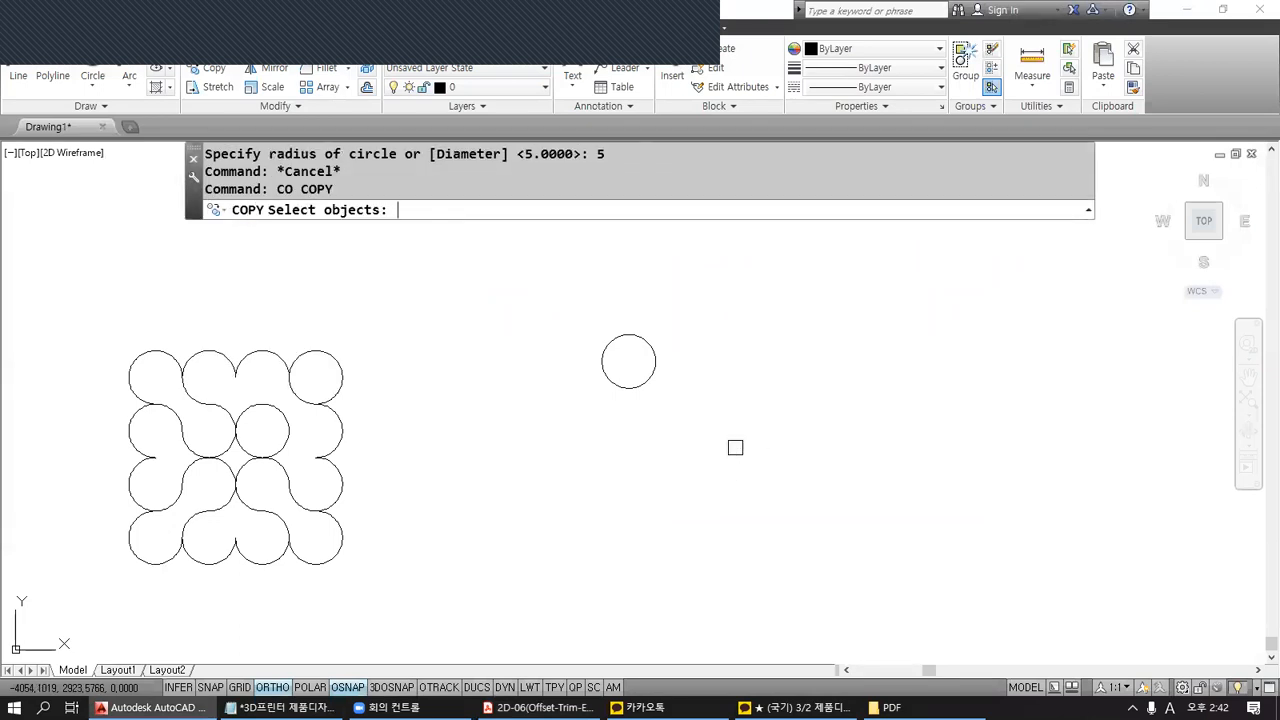
pyautogui.click(653, 377)
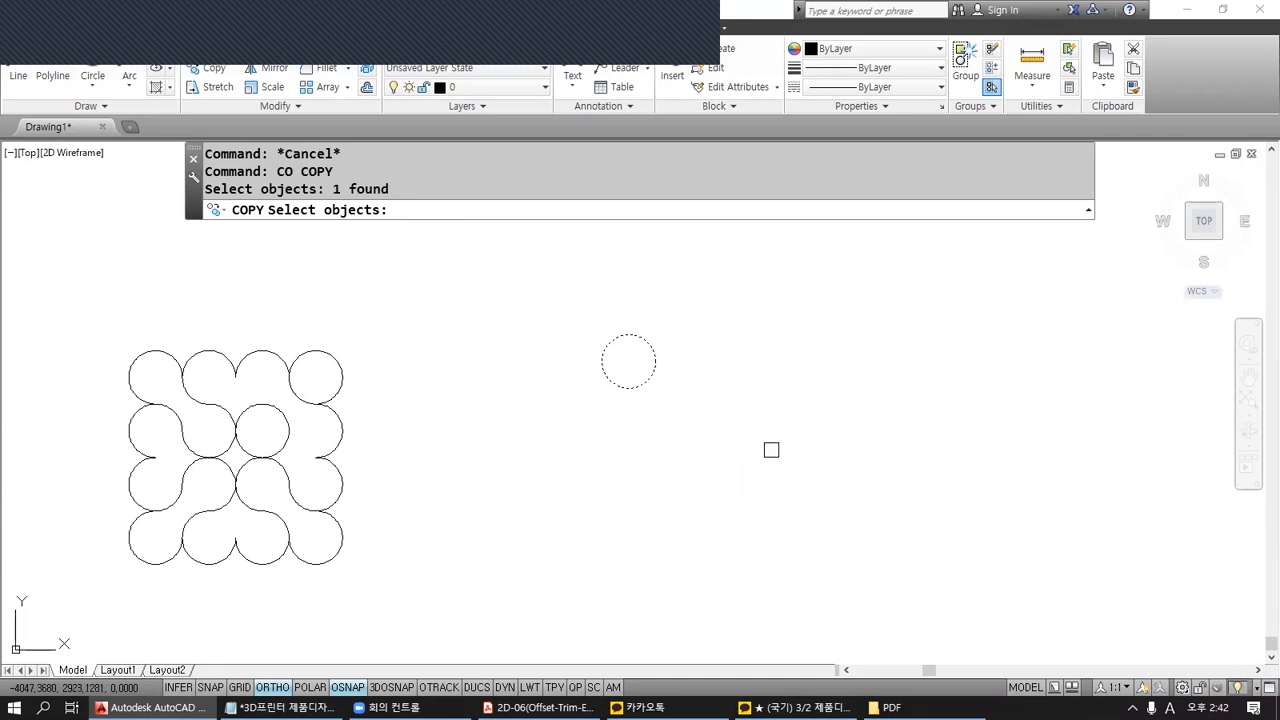
pyautogui.press('Return')
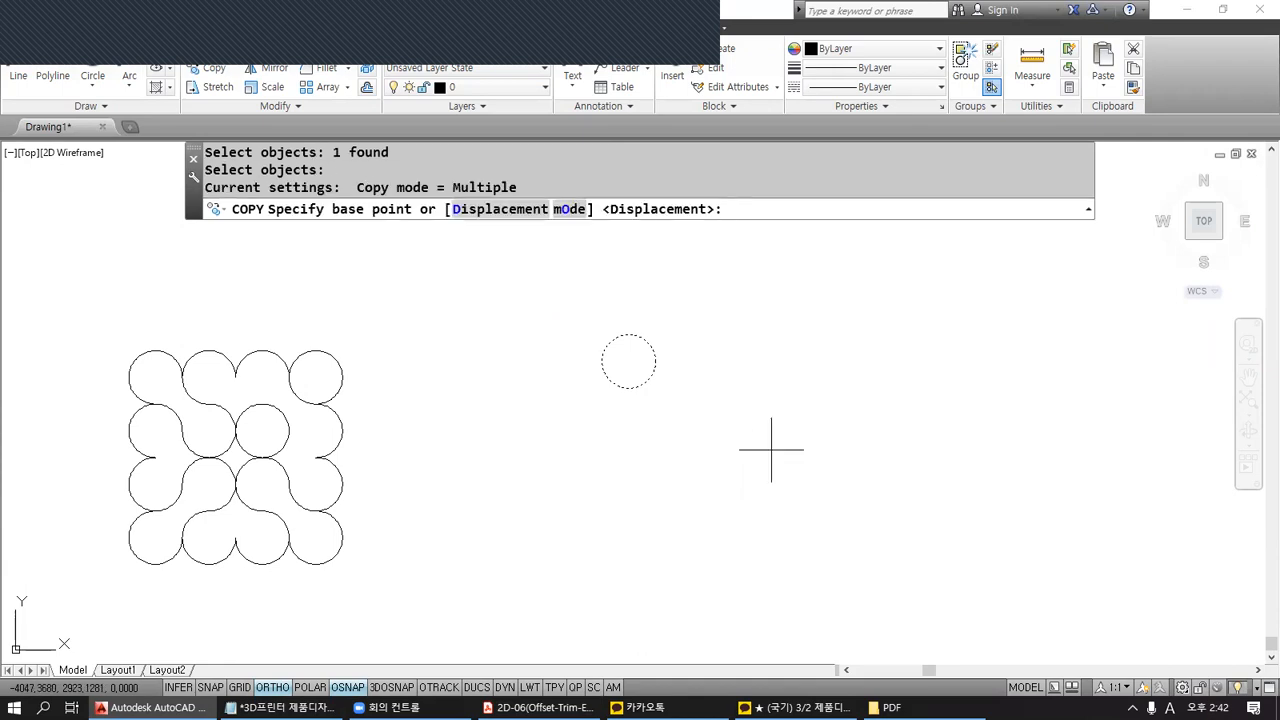
pyautogui.scroll(2, 703, 388)
pyautogui.moveTo(703, 388); pyautogui.dragTo(713, 456, button='middle')
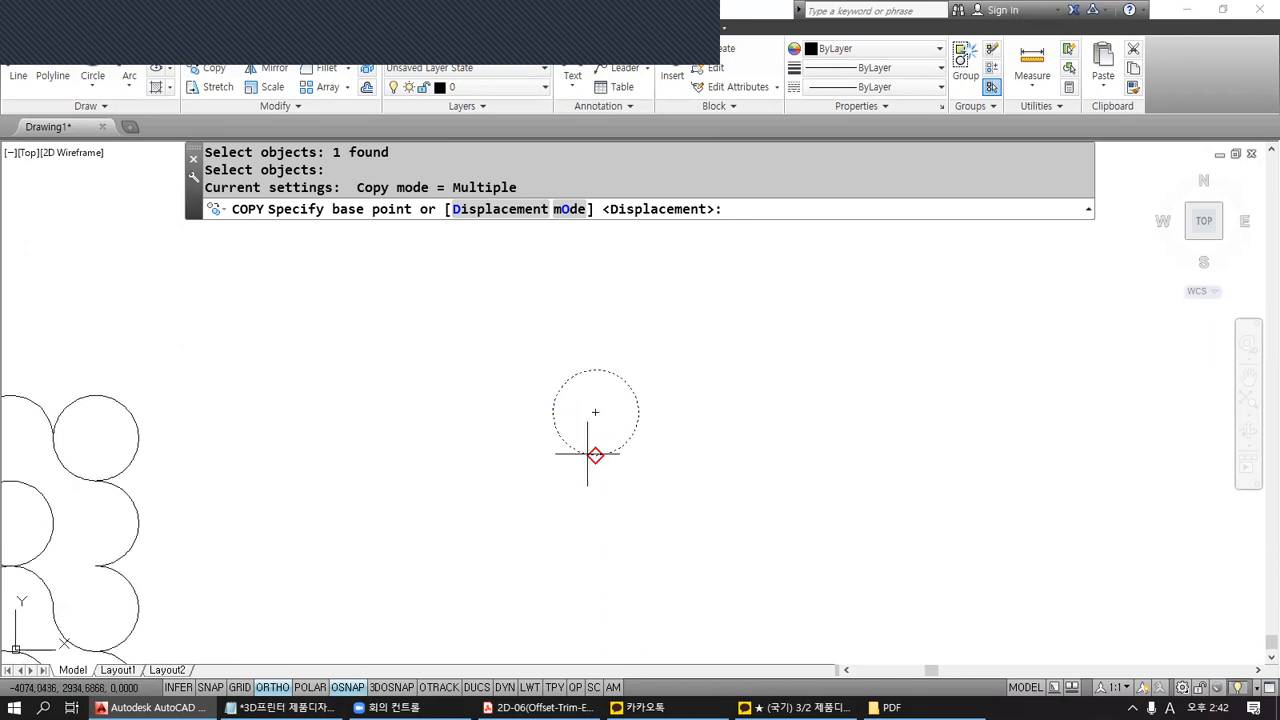
pyautogui.click(596, 412)
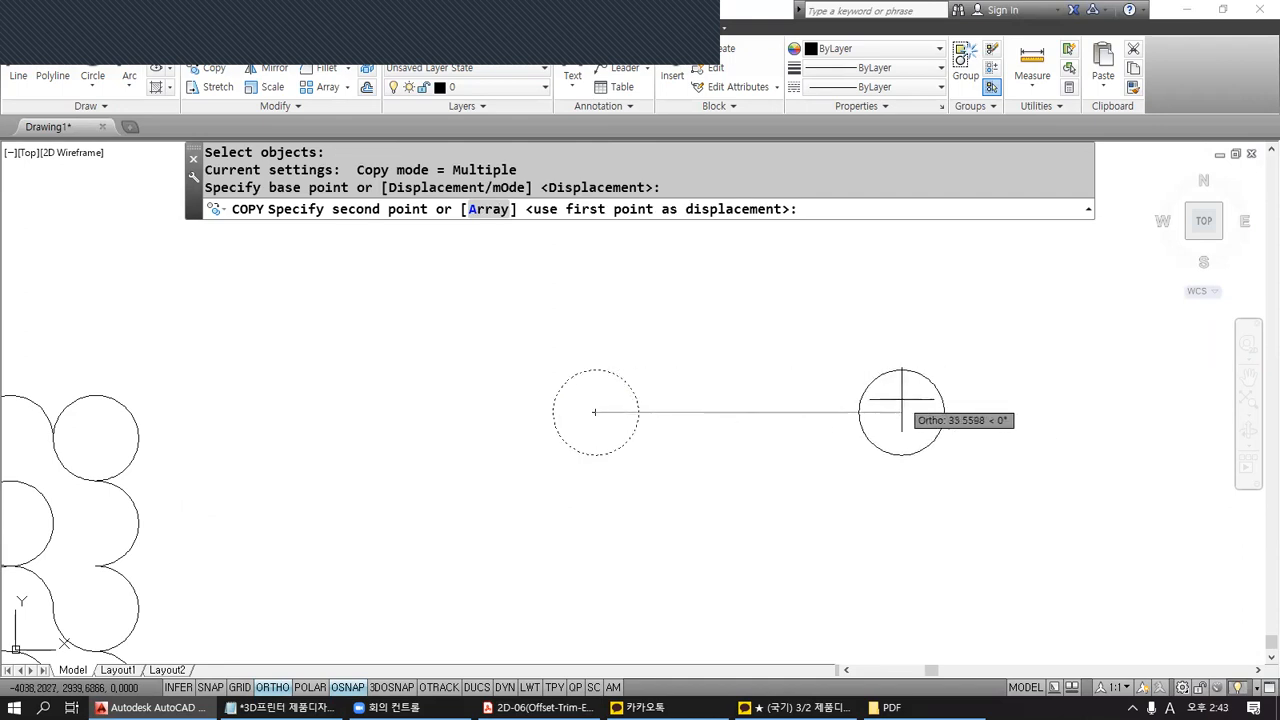
pyautogui.write('20')
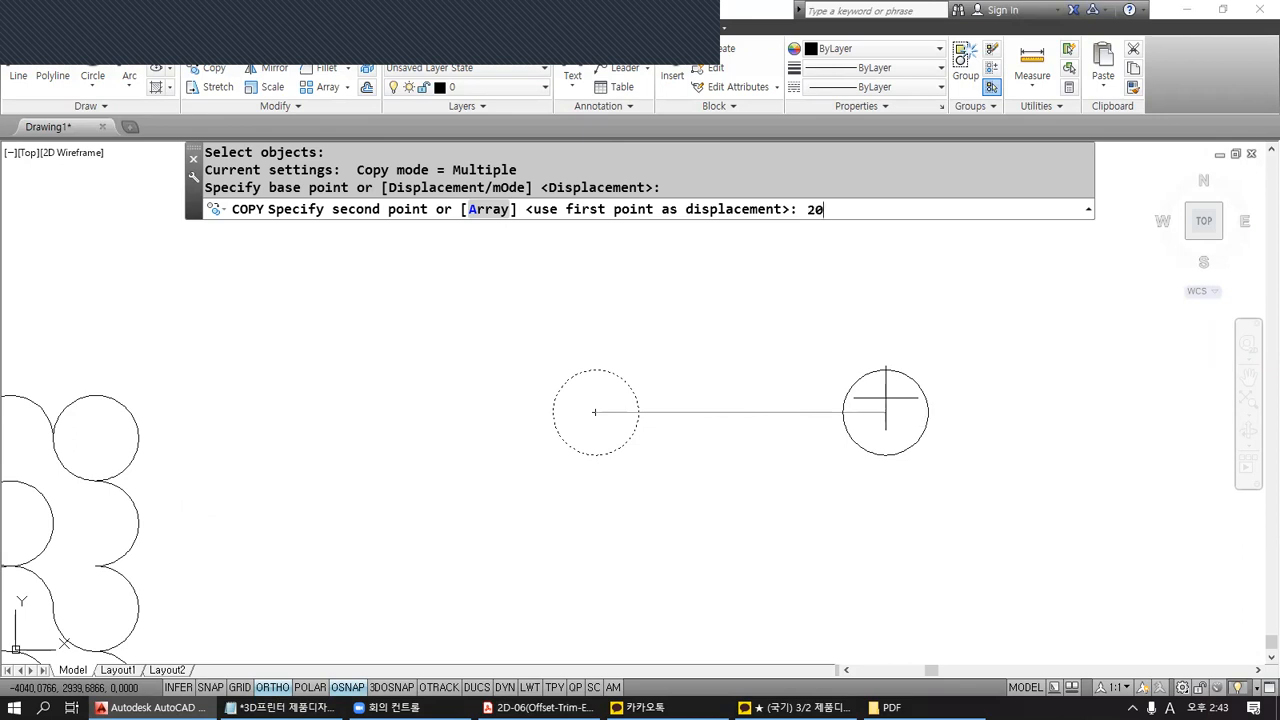
pyautogui.press('Return')
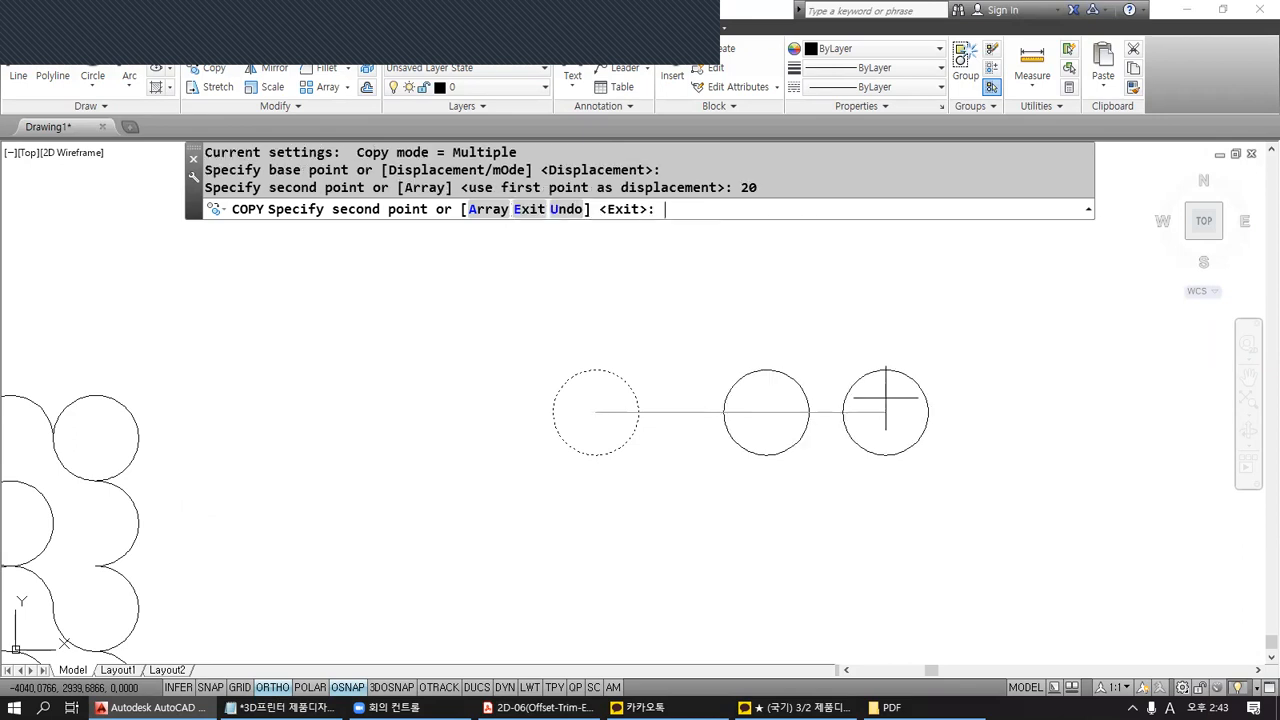
# Examine how every further copy is measured from the first circle's centre, marking the spans to the next positions.
pyautogui.moveTo(885, 398); pyautogui.dragTo(719, 391, button='middle')
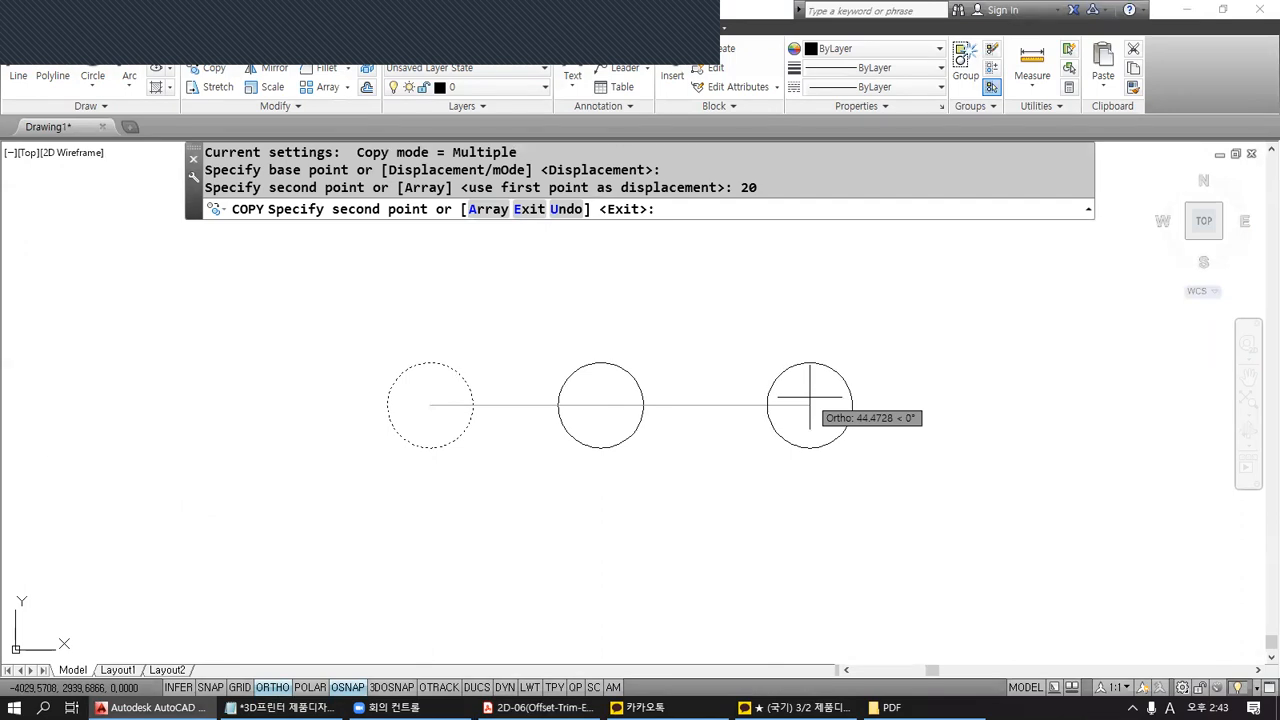
pyautogui.moveTo(450, 374)
pyautogui.mouseDown()
pyautogui.moveTo(411, 367)
pyautogui.moveTo(400, 430)
pyautogui.moveTo(460, 425)
pyautogui.moveTo(455, 380)
pyautogui.mouseUp()
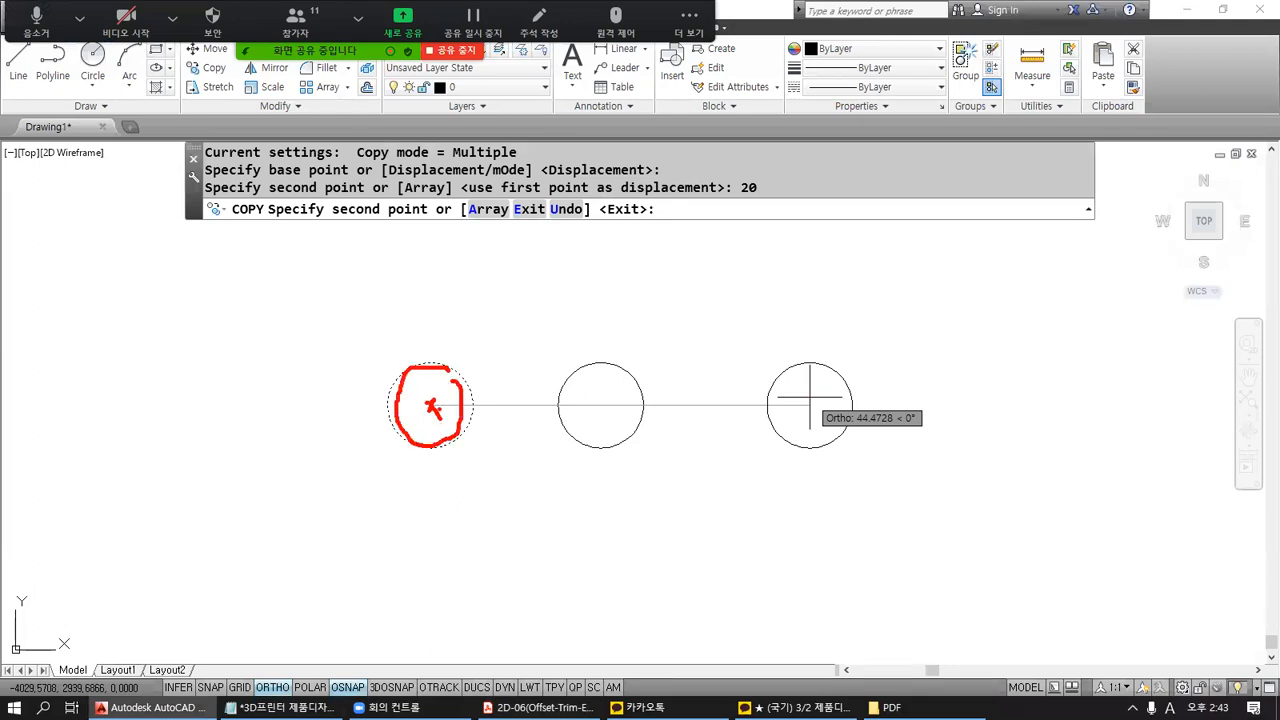
pyautogui.moveTo(432, 405)
pyautogui.mouseDown()
pyautogui.moveTo(546, 378)
pyautogui.moveTo(596, 404)
pyautogui.mouseUp()
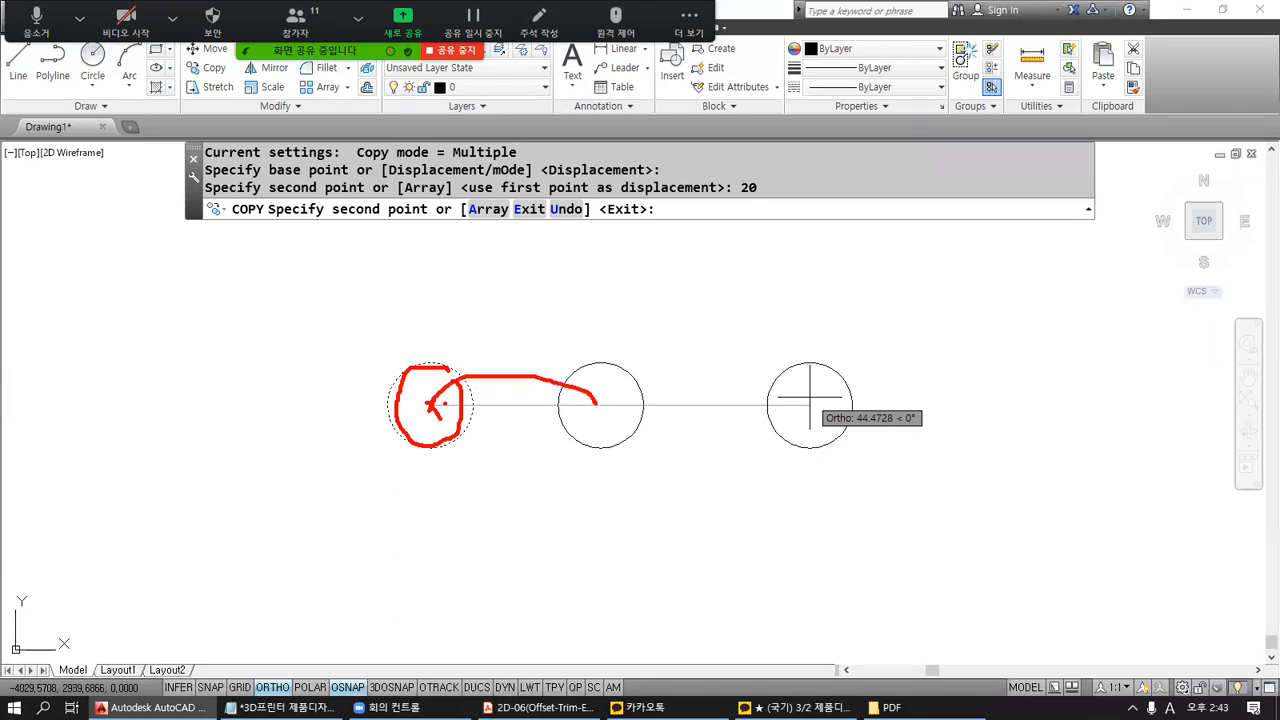
pyautogui.moveTo(442, 404); pyautogui.dragTo(782, 393)
pyautogui.moveTo(428, 368)
pyautogui.mouseDown()
pyautogui.moveTo(812, 302)
pyautogui.moveTo(882, 393)
pyautogui.moveTo(528, 274)
pyautogui.moveTo(1047, 378)
pyautogui.mouseUp()
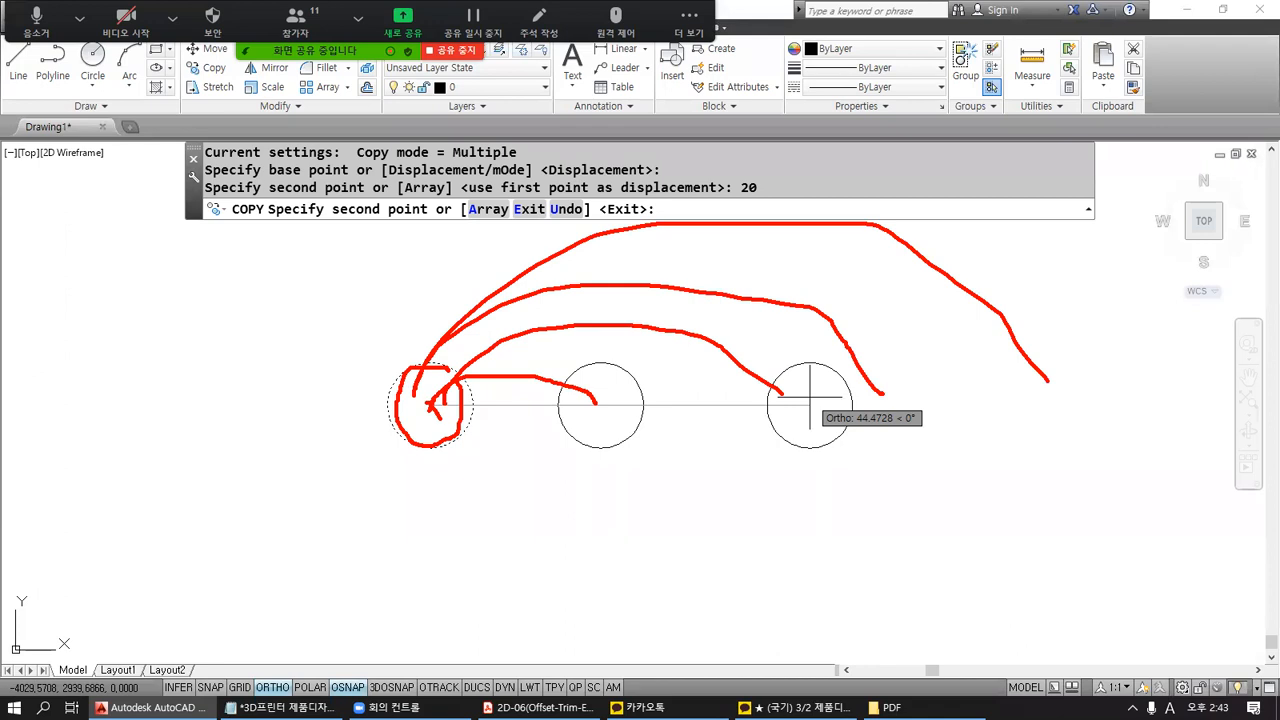
# Add further copies of the circle to the right at distances of 40, 60, 80 and 100 from the base point.
pyautogui.write('40')
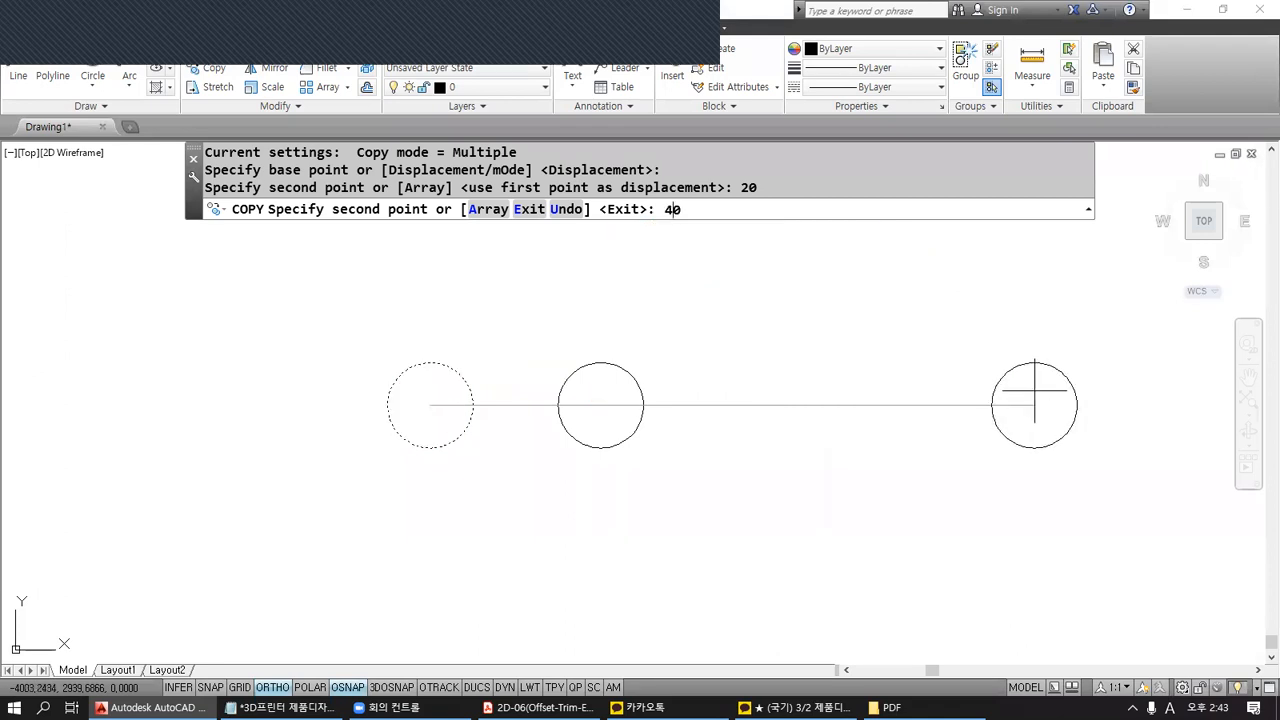
pyautogui.press('Return')
pyautogui.write('60')
pyautogui.press('Return')
pyautogui.write('80')
pyautogui.press('Return')
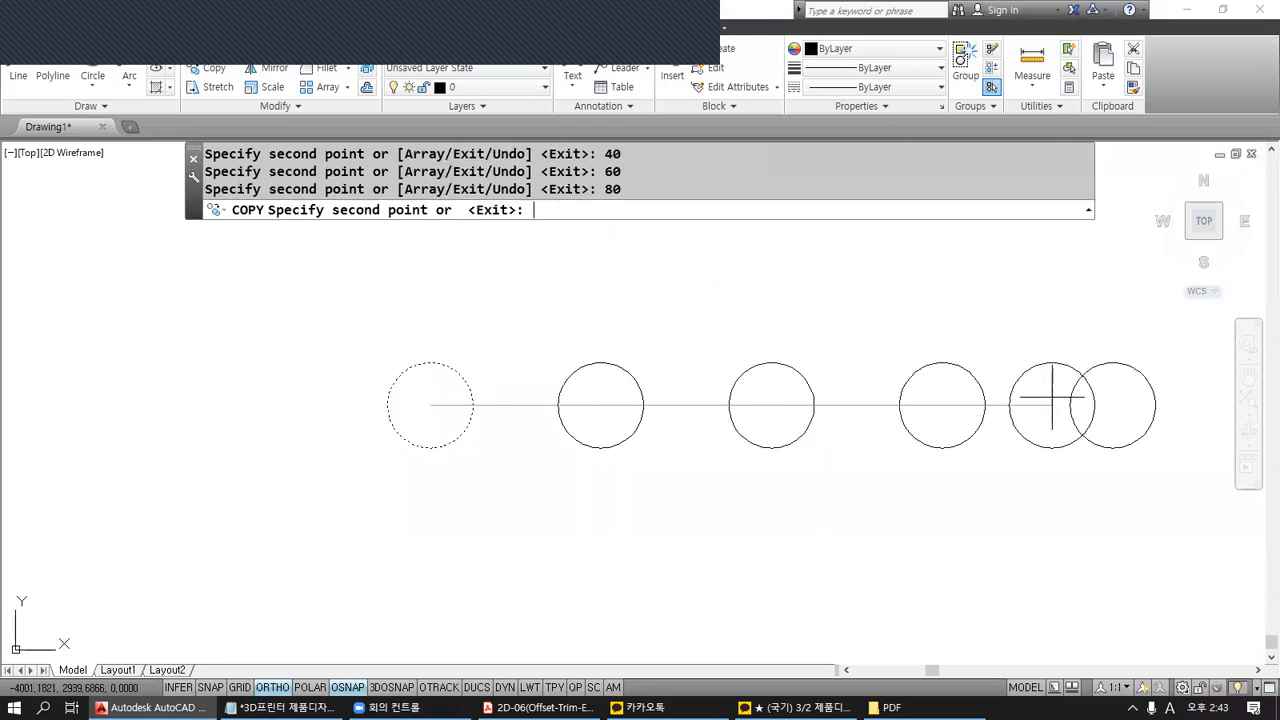
pyautogui.write('100')
pyautogui.press('Return')
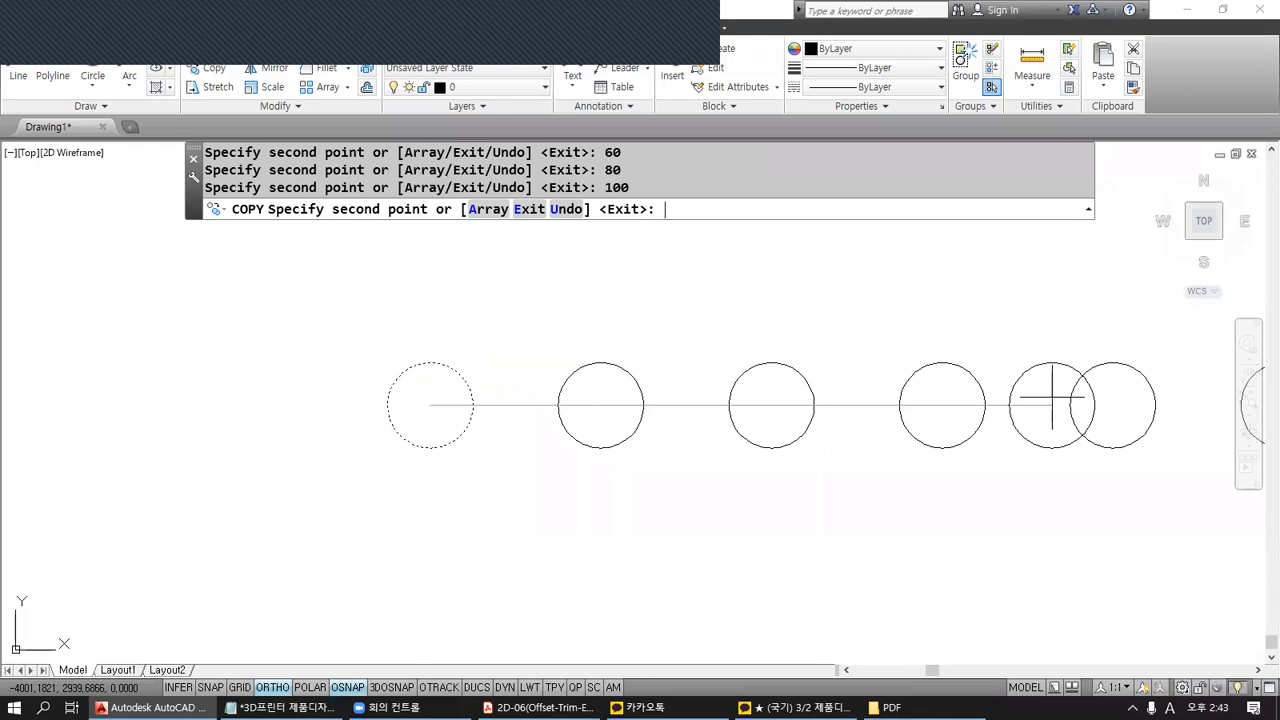
# Work out the offset between the serpentine's first upper and lower arc centres on the Adobe Acrobat sheet, and return to AutoCAD.
pyautogui.scroll(-4, 1052, 397)
pyautogui.moveTo(1066, 400); pyautogui.dragTo(739, 388, button='middle')
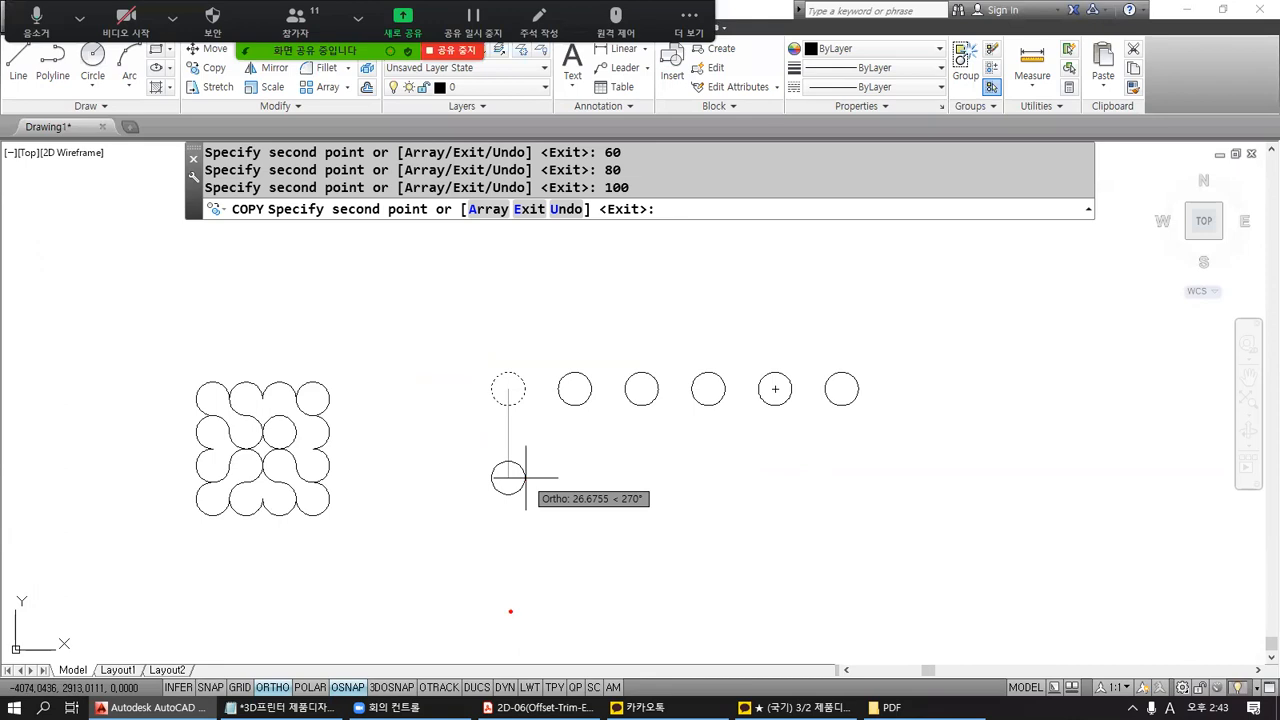
pyautogui.moveTo(541, 483)
pyautogui.mouseDown()
pyautogui.moveTo(522, 518)
pyautogui.moveTo(562, 514)
pyautogui.mouseUp()
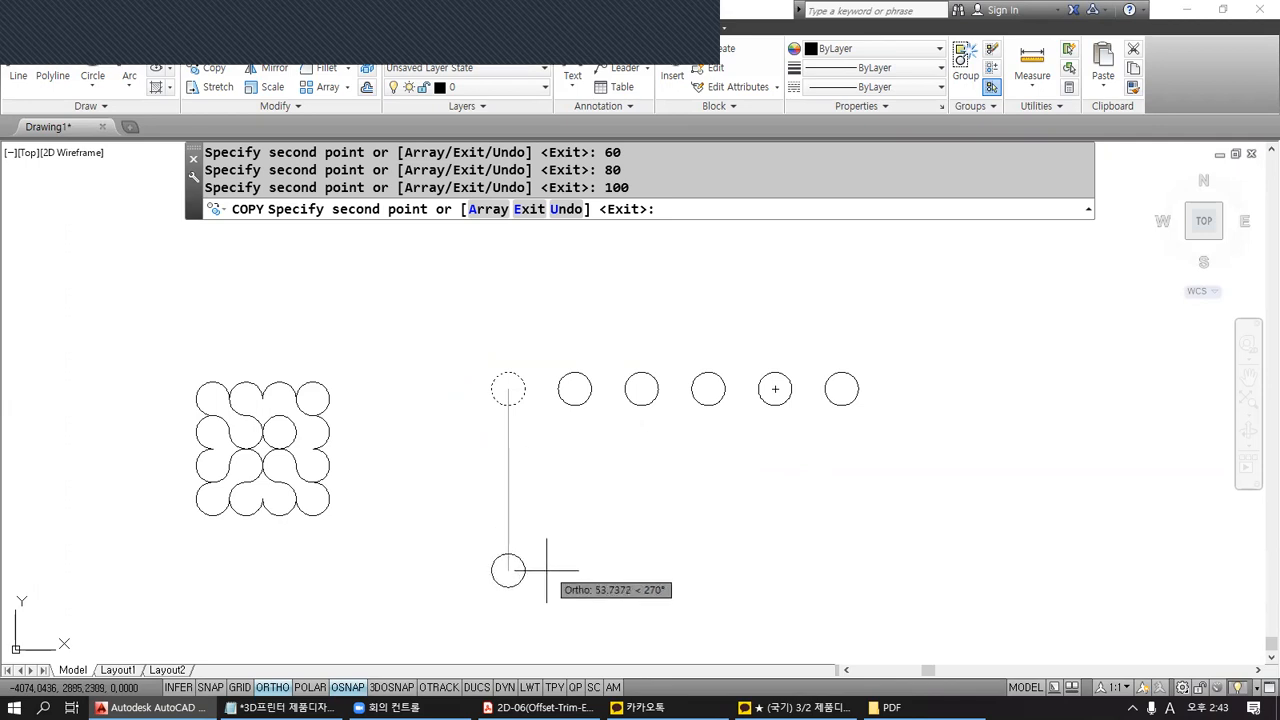
pyautogui.click(543, 707)
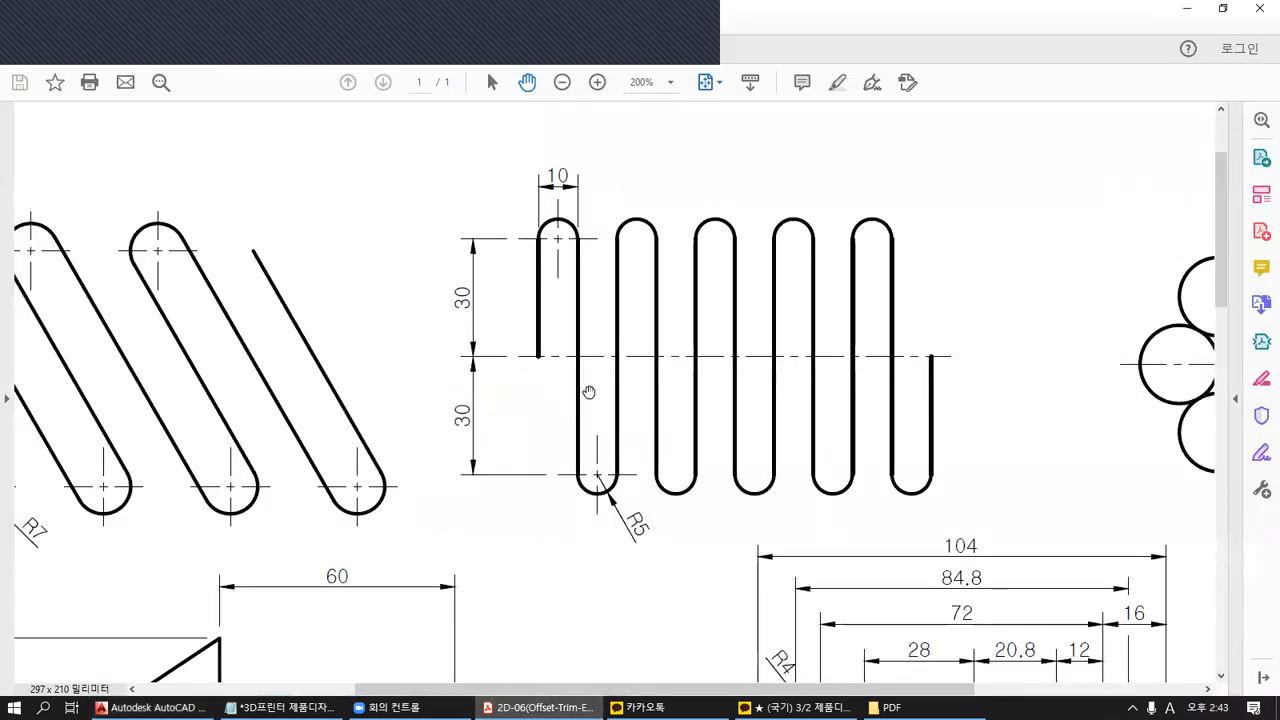
pyautogui.hotkey('ctrl', '2')
pyautogui.moveTo(564, 218)
pyautogui.mouseDown()
pyautogui.moveTo(545, 258)
pyautogui.moveTo(582, 238)
pyautogui.mouseUp()
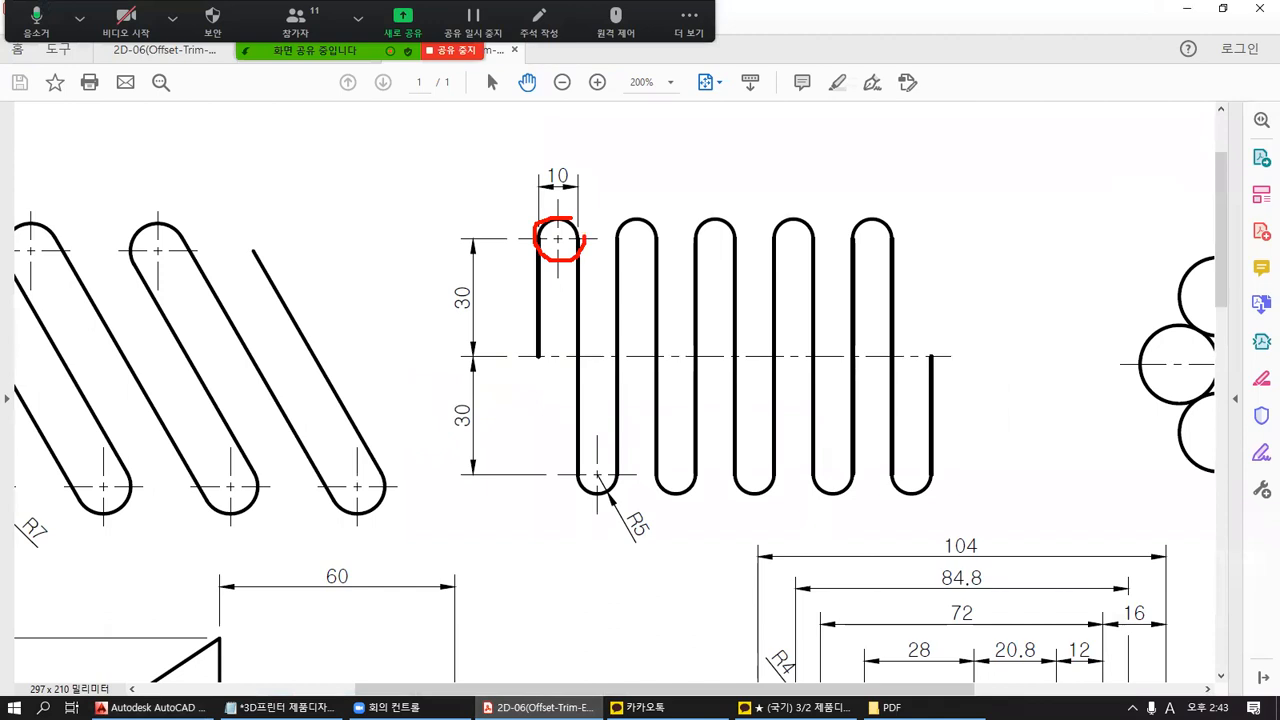
pyautogui.moveTo(606, 456)
pyautogui.mouseDown()
pyautogui.moveTo(578, 466)
pyautogui.moveTo(590, 494)
pyautogui.moveTo(618, 478)
pyautogui.moveTo(594, 454)
pyautogui.mouseUp()
pyautogui.moveTo(697, 170); pyautogui.dragTo(798, 170)
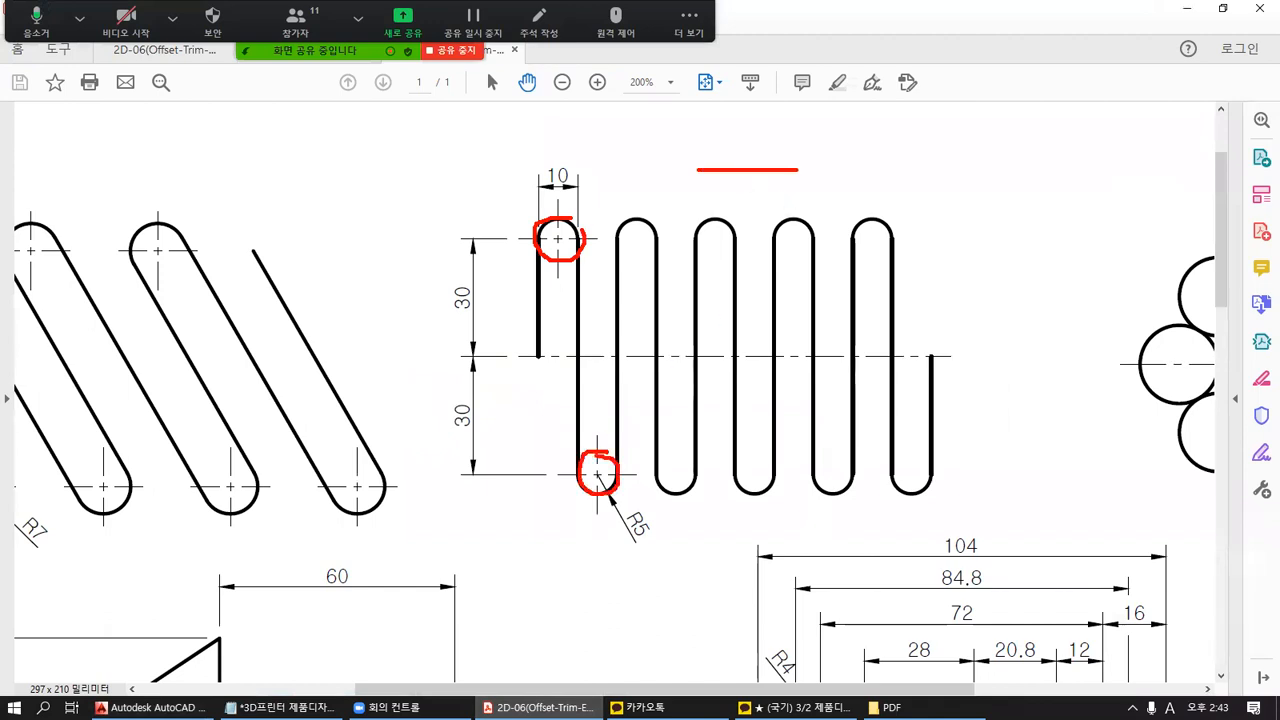
pyautogui.moveTo(749, 114); pyautogui.dragTo(746, 222)
pyautogui.moveTo(556, 240)
pyautogui.mouseDown()
pyautogui.moveTo(510, 345)
pyautogui.moveTo(545, 463)
pyautogui.mouseUp()
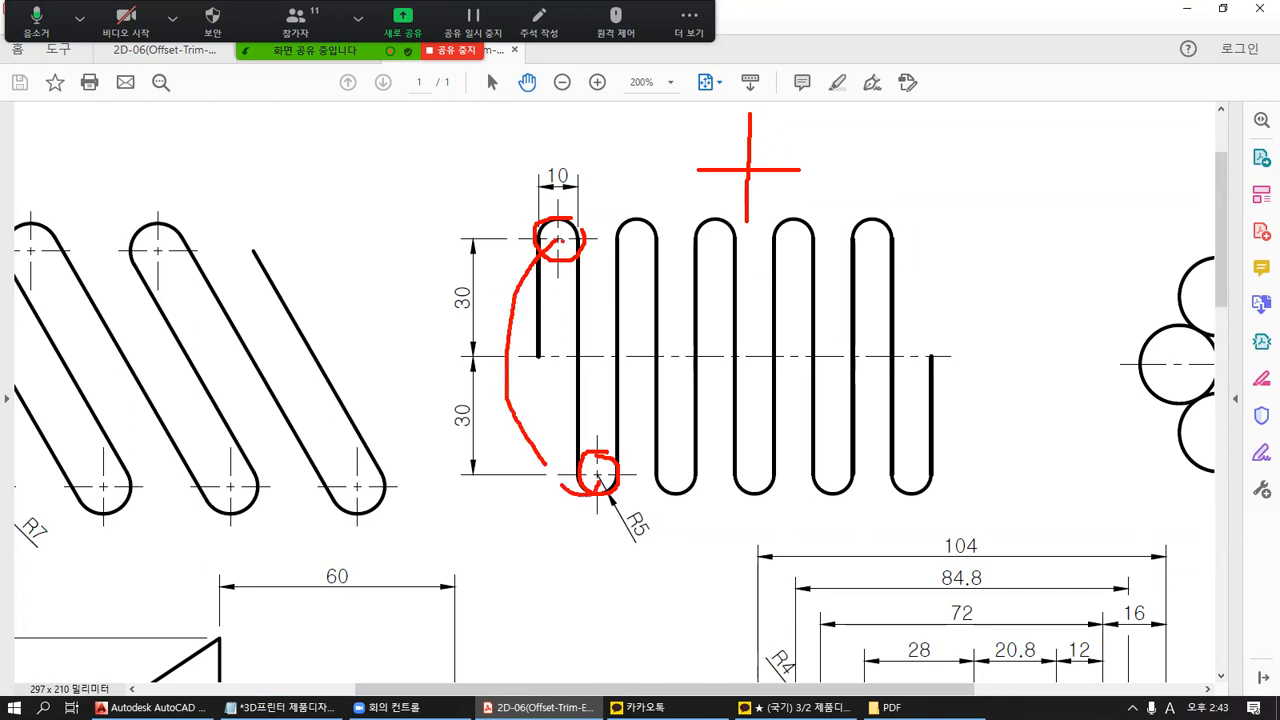
pyautogui.moveTo(966, 158)
pyautogui.mouseDown()
pyautogui.moveTo(952, 166)
pyautogui.moveTo(970, 186)
pyautogui.moveTo(938, 150)
pyautogui.moveTo(982, 150)
pyautogui.moveTo(1042, 178)
pyautogui.moveTo(1070, 152)
pyautogui.moveTo(1090, 198)
pyautogui.moveTo(1148, 158)
pyautogui.moveTo(1162, 188)
pyautogui.moveTo(1174, 158)
pyautogui.mouseUp()
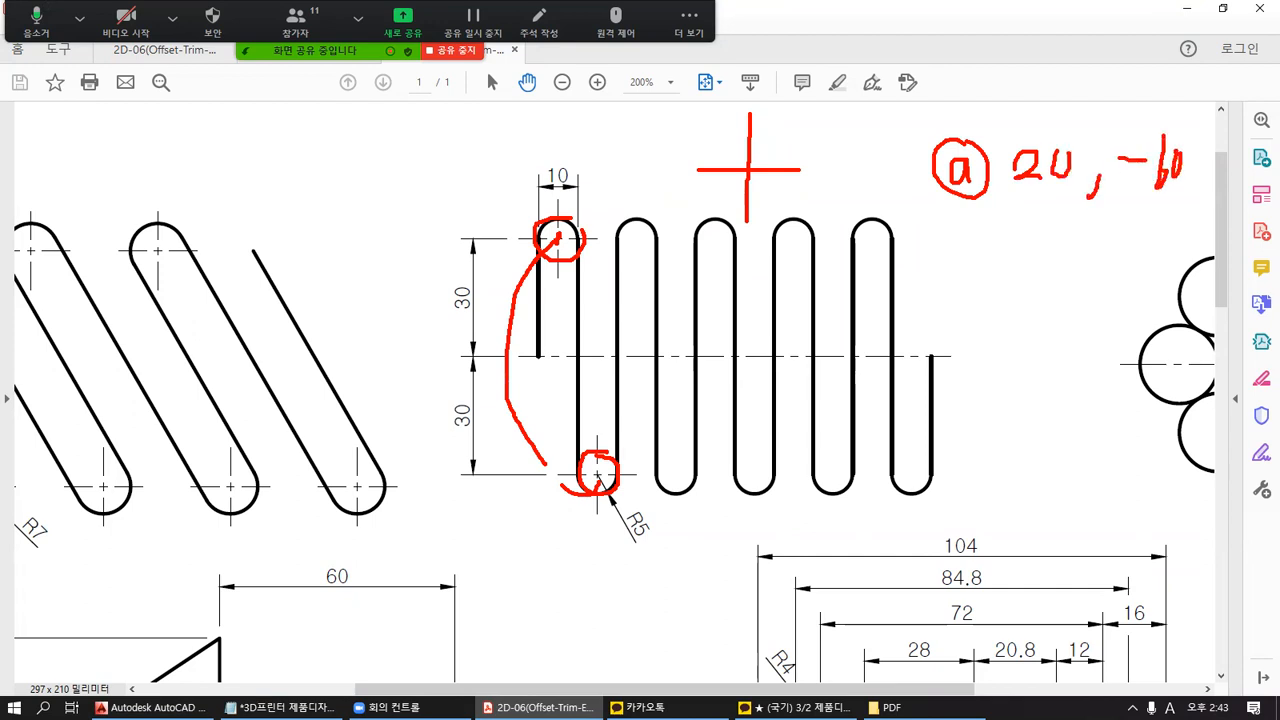
pyautogui.press('Escape')
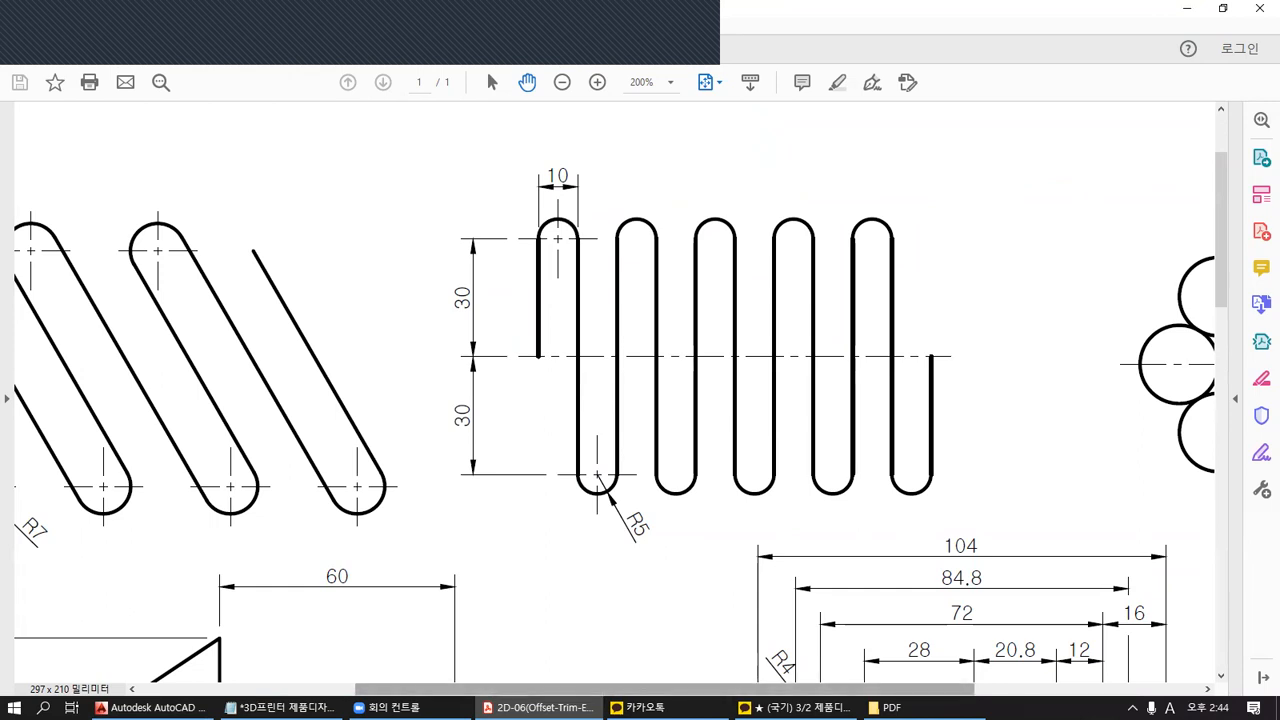
pyautogui.click(150, 707)
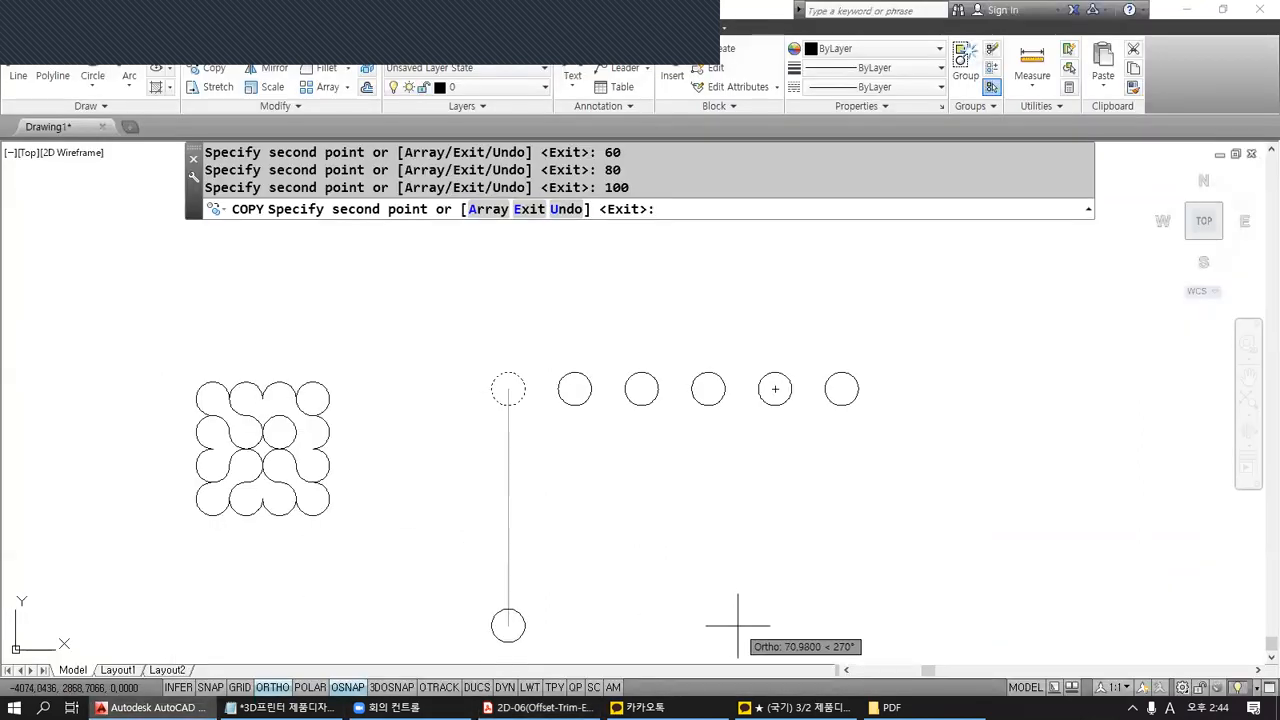
pyautogui.write('@20,-')
pyautogui.write('60')
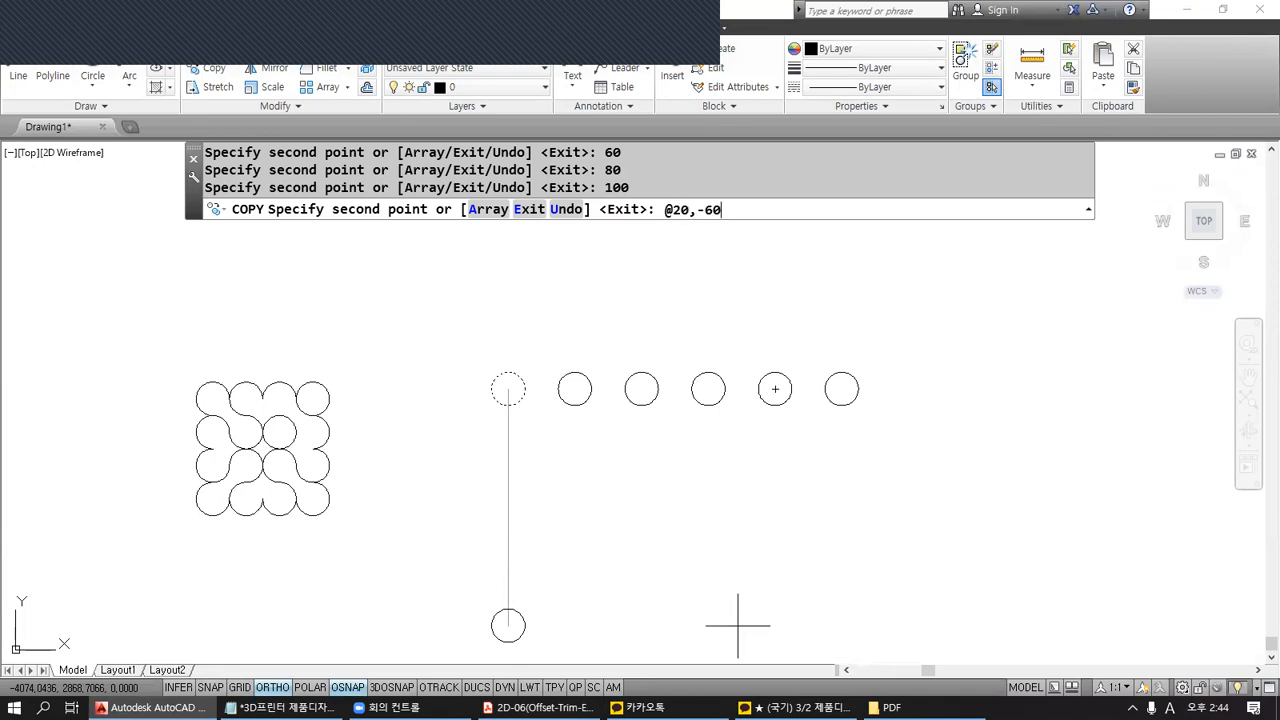
pyautogui.press('Return')
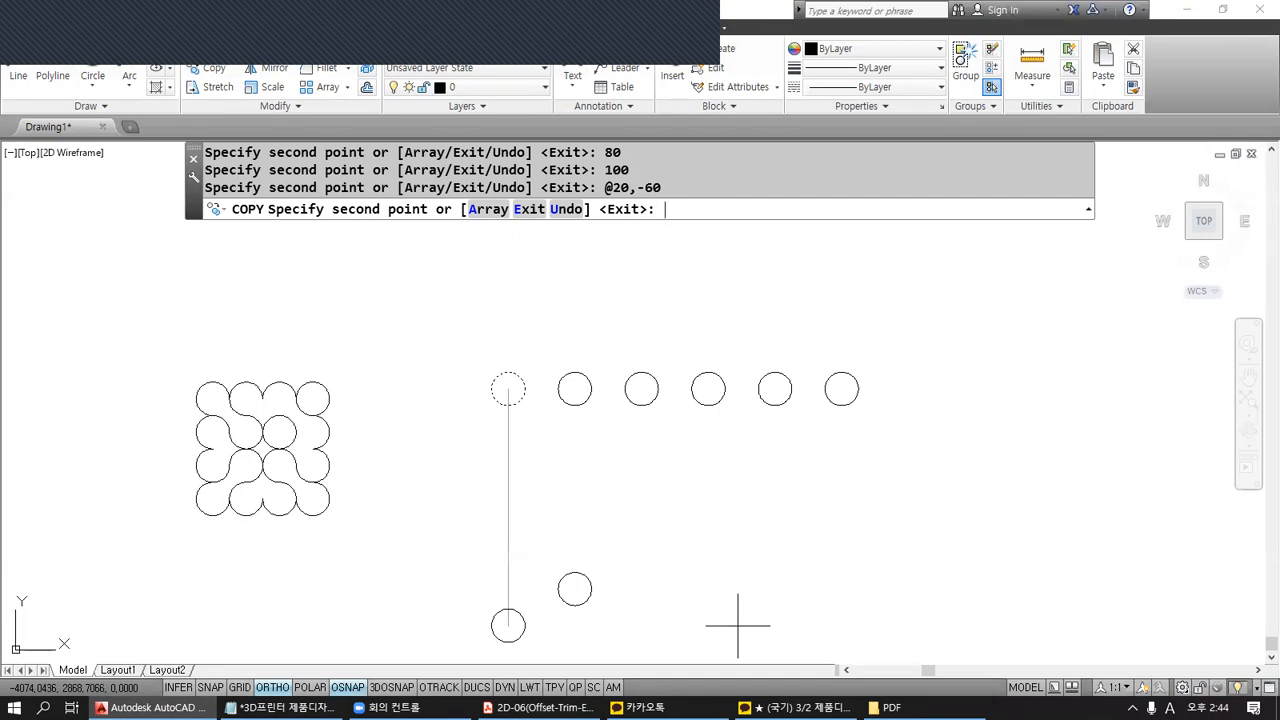
pyautogui.write('U')
pyautogui.press('Return')
pyautogui.scroll(-4, 680, 377)
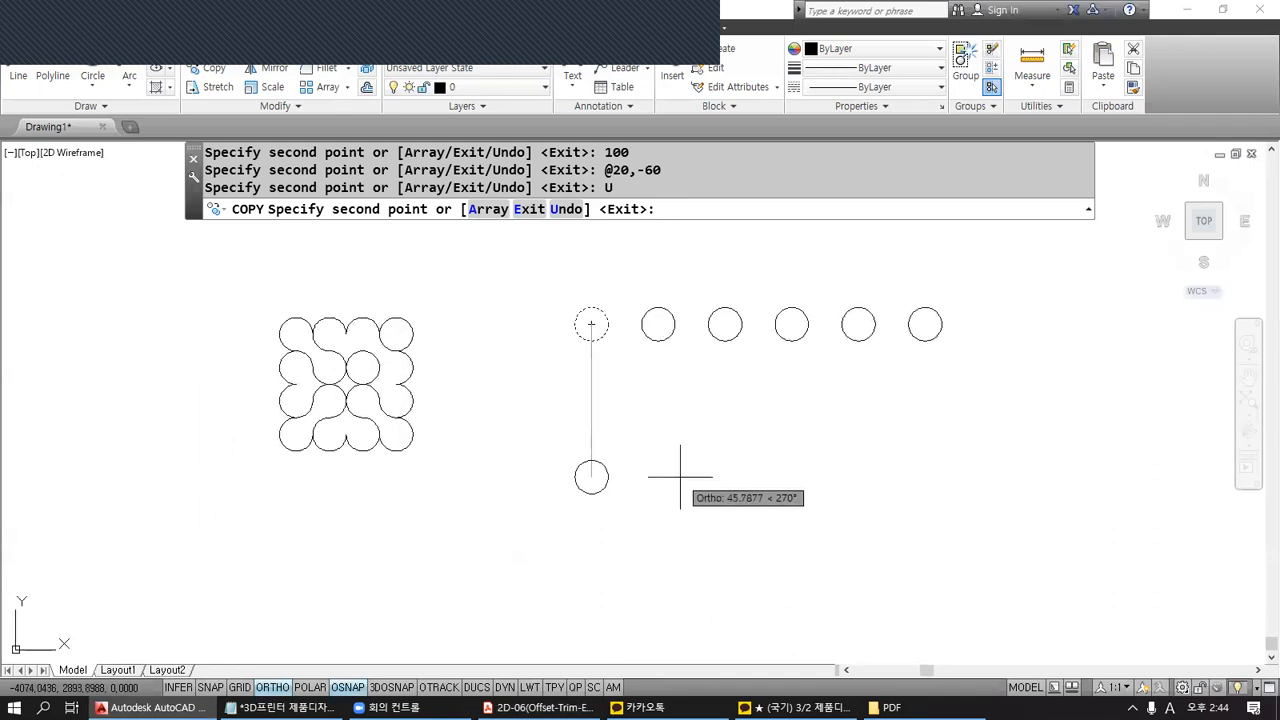
pyautogui.write('@10,-60')
pyautogui.press('Return')
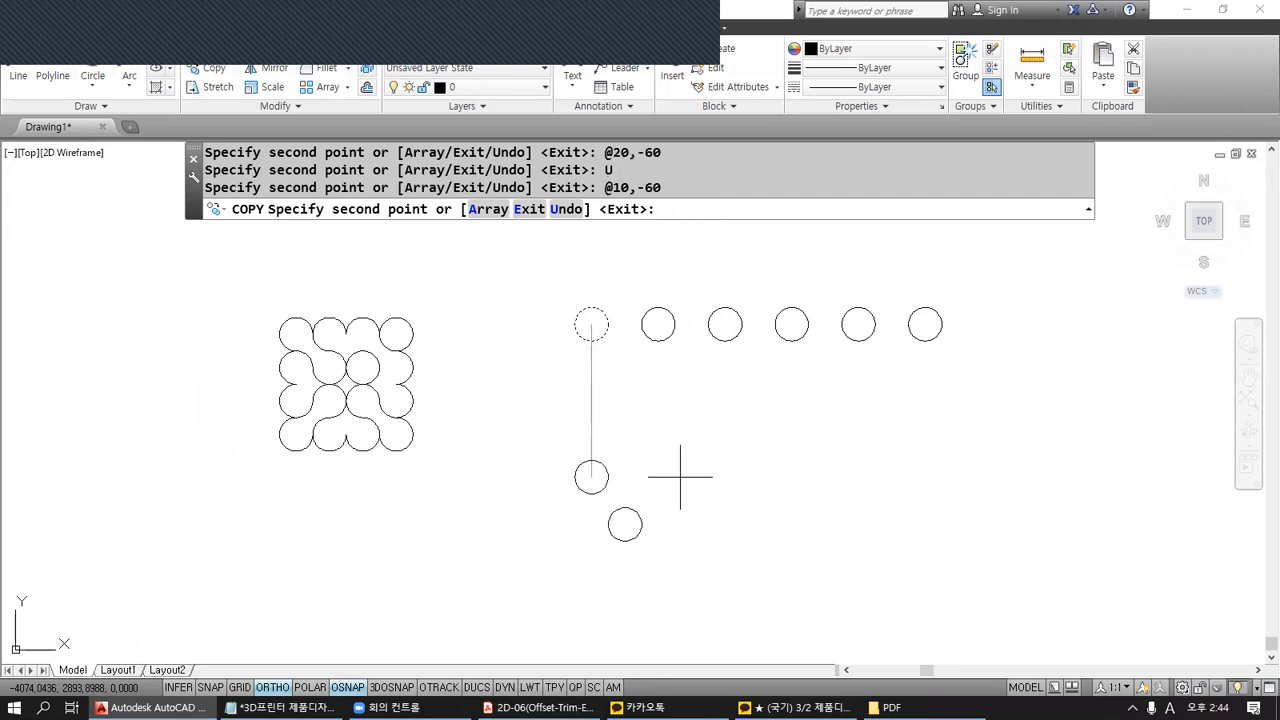
pyautogui.press('Return')
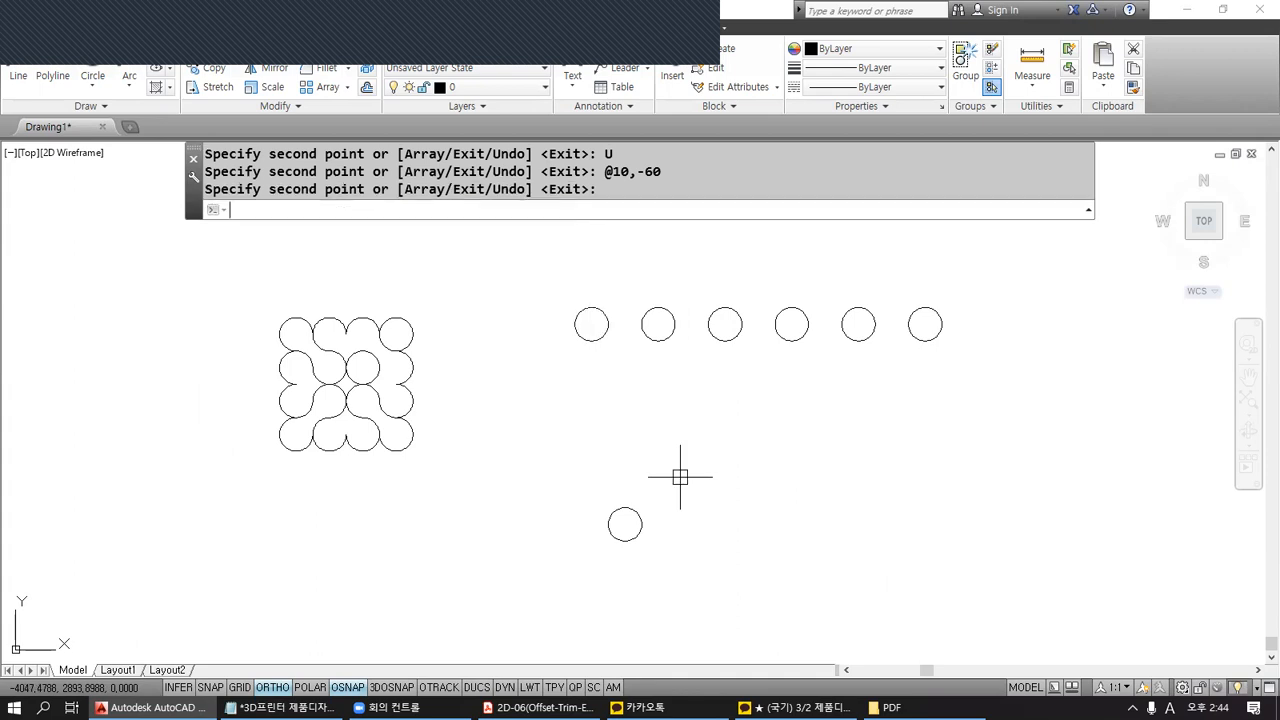
# Copy the lower circle from its centre to the right at distances of 20, 40, 60 and 80.
pyautogui.moveTo(677, 474); pyautogui.dragTo(634, 406, button='middle')
pyautogui.write('CO')
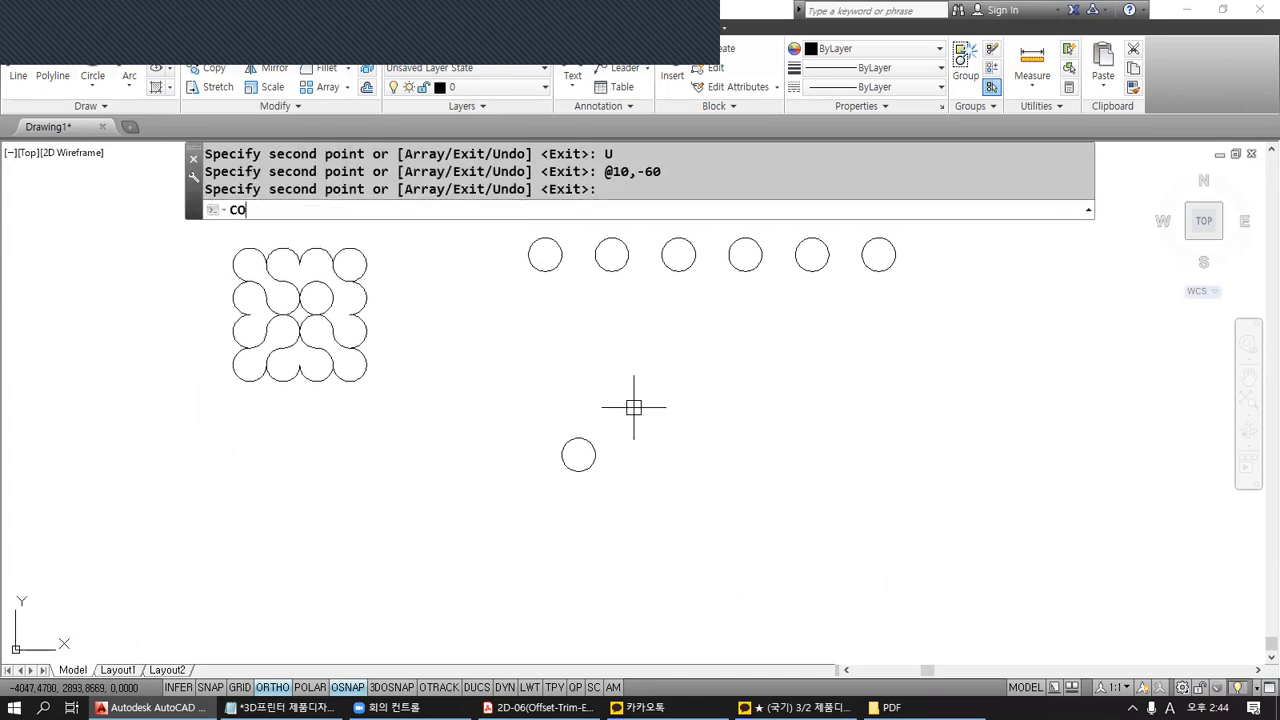
pyautogui.press('Return')
pyautogui.click(638, 502)
pyautogui.click(524, 403)
pyautogui.press('Return')
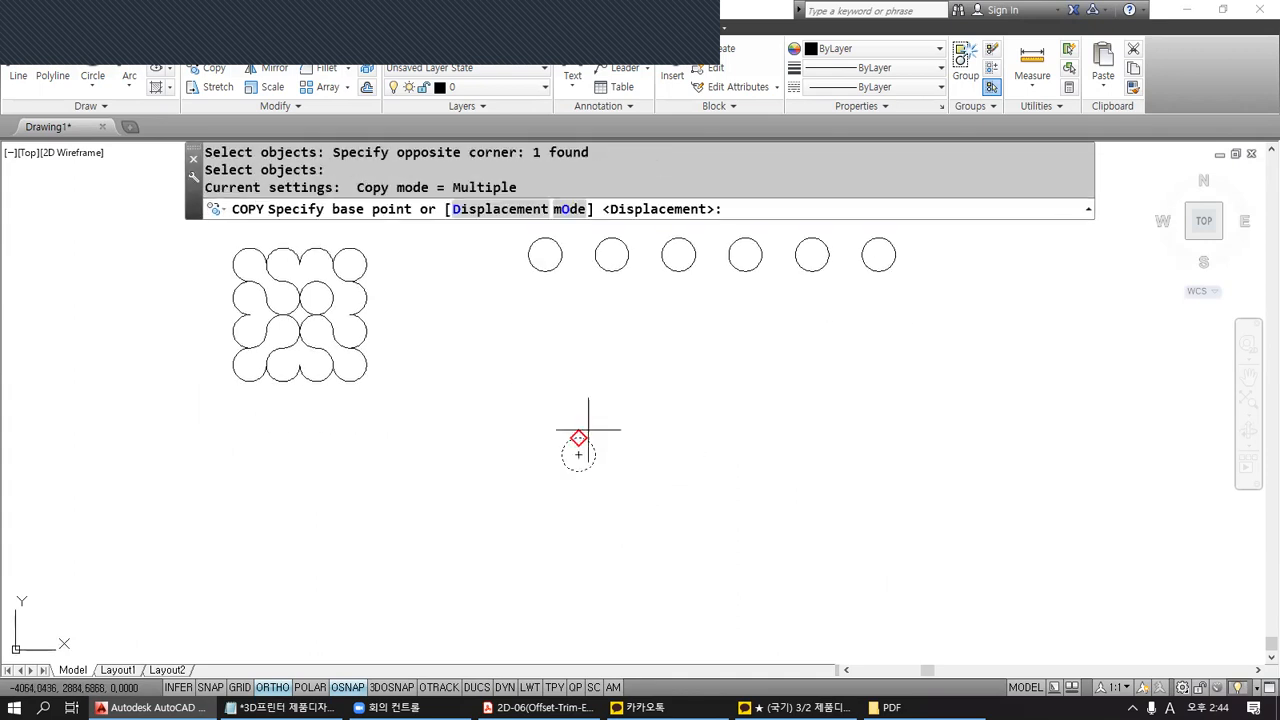
pyautogui.click(578, 455)
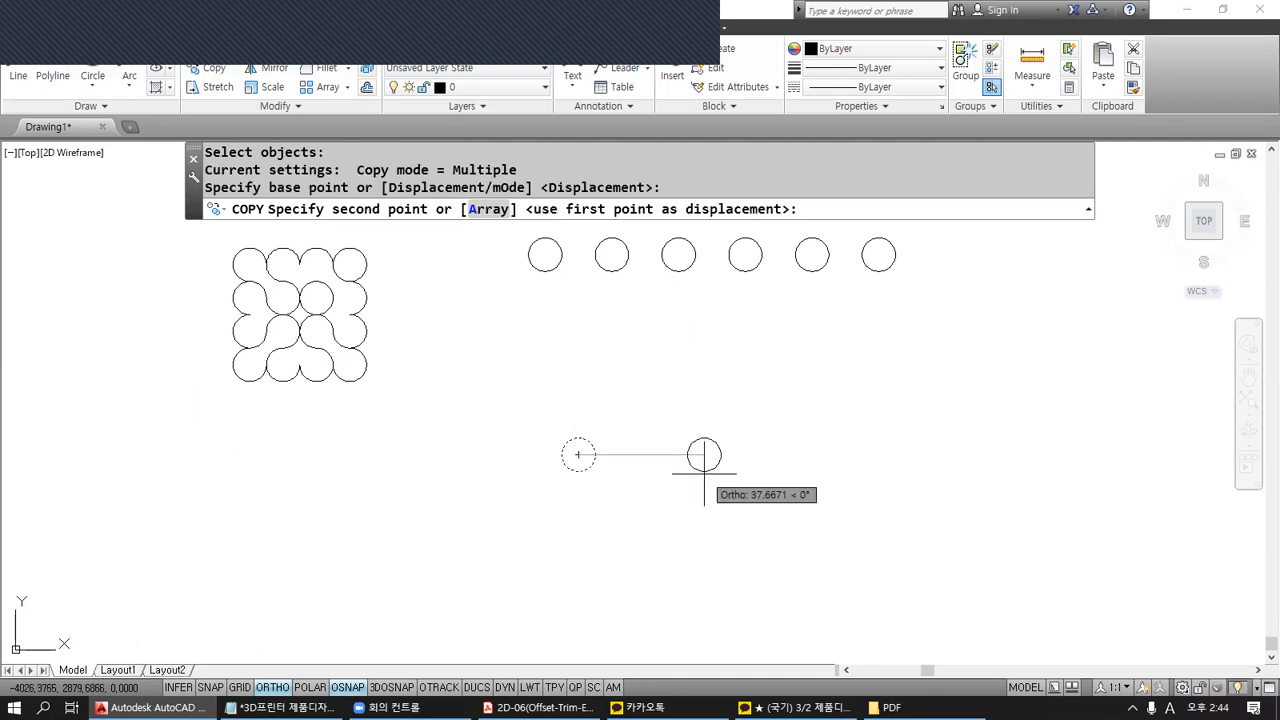
pyautogui.write('20')
pyautogui.press('Return')
pyautogui.write('40')
pyautogui.press('Return')
pyautogui.write('60')
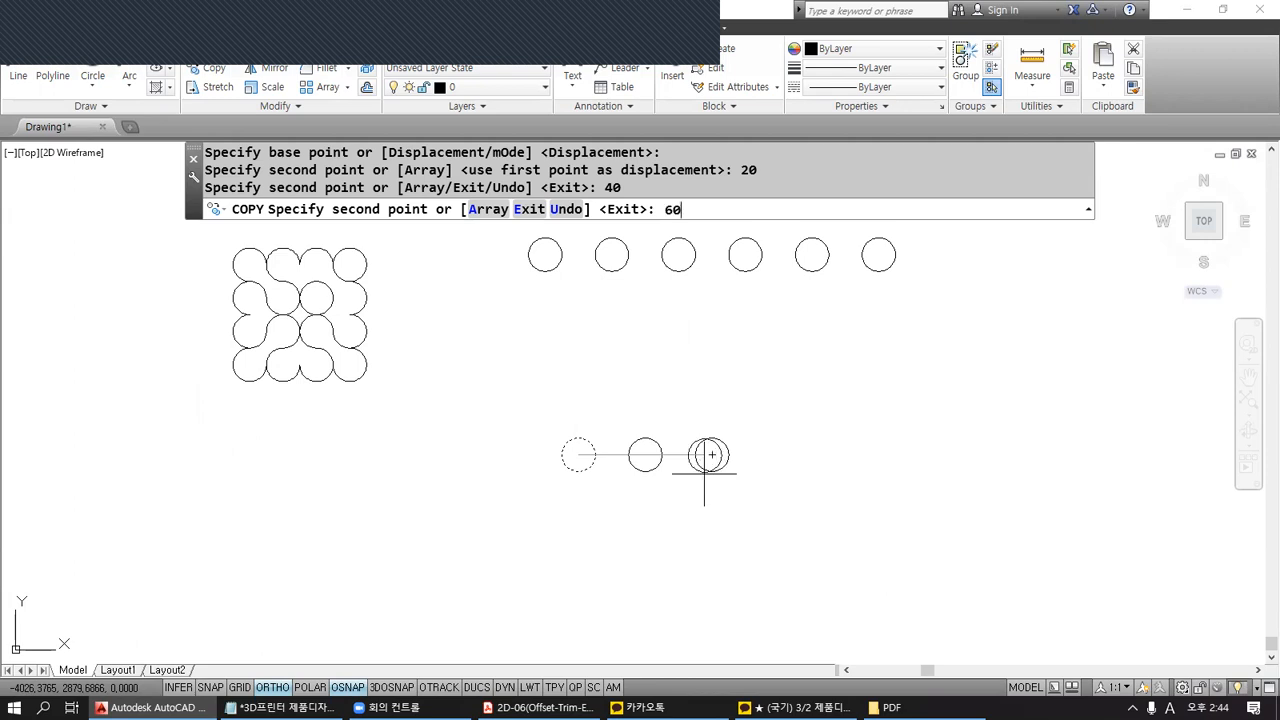
pyautogui.press('Return')
pyautogui.write('80')
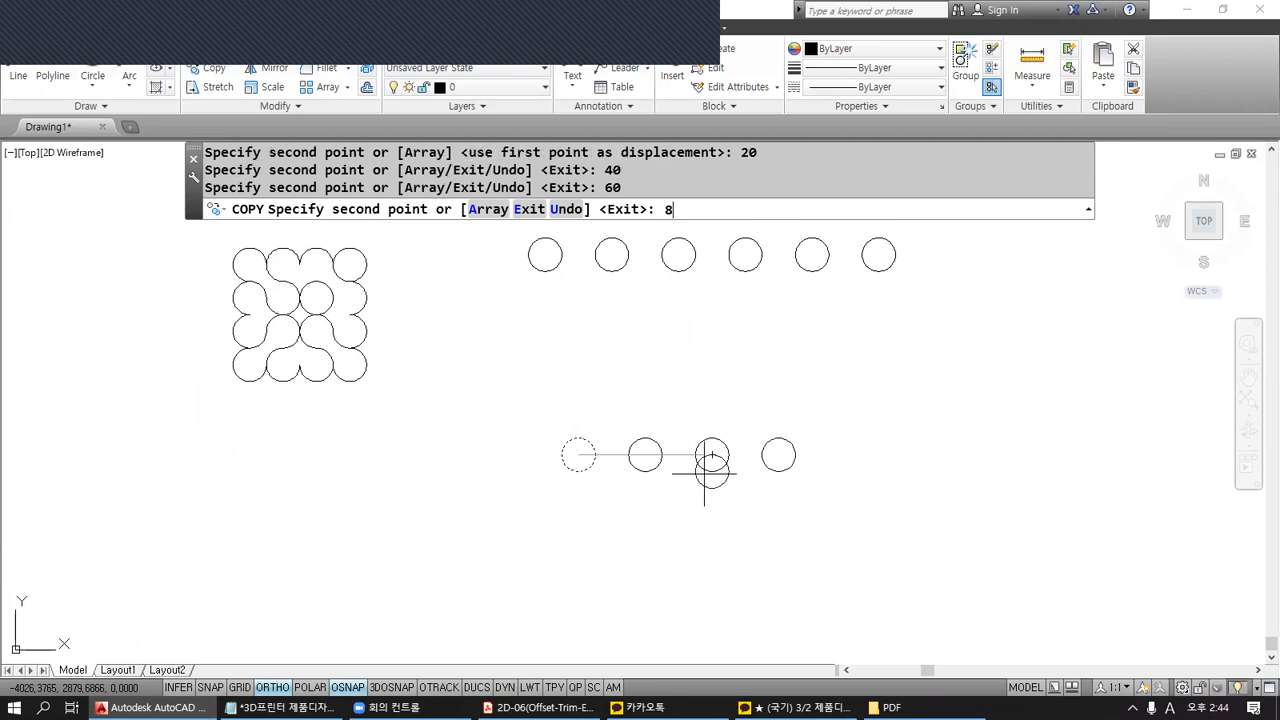
pyautogui.press('Return')
pyautogui.press('Return')
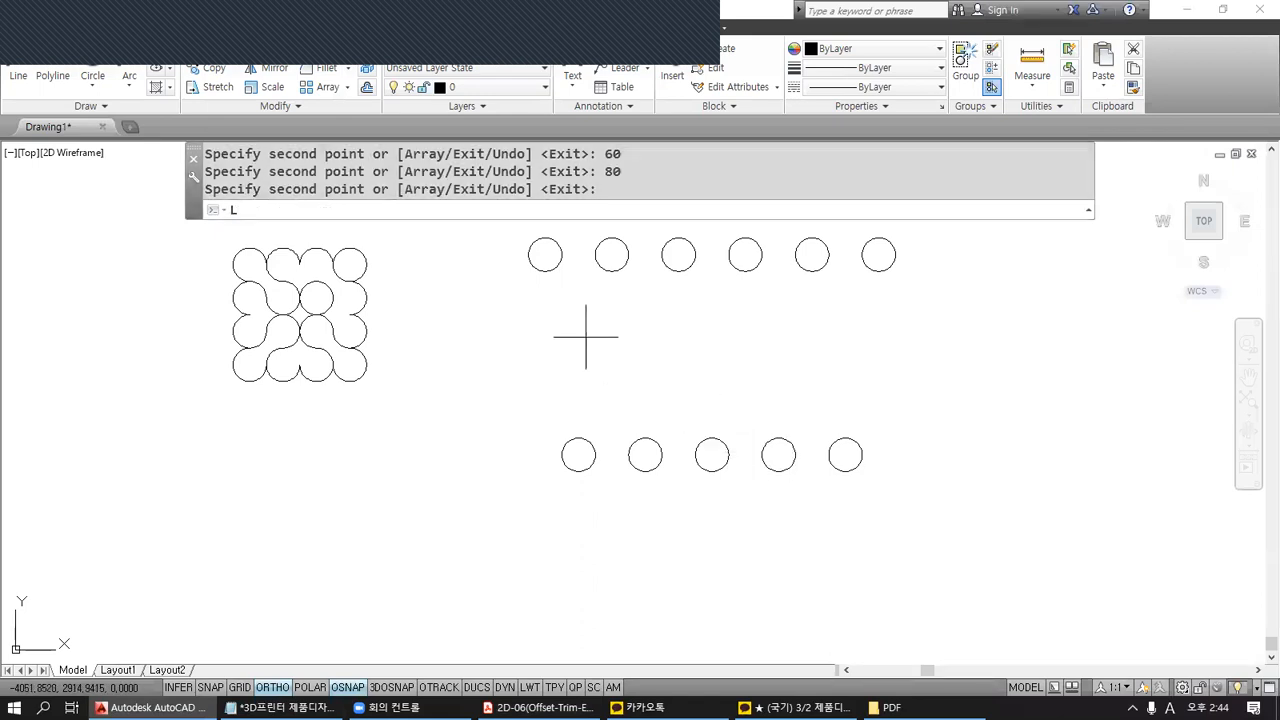
# Draw two vertical lines joining the facing side quadrants of the first two upper circles to the side quadrants of the first lower circle.
pyautogui.write('l')
pyautogui.press('Return')
pyautogui.click(561, 254)
pyautogui.click(562, 455)
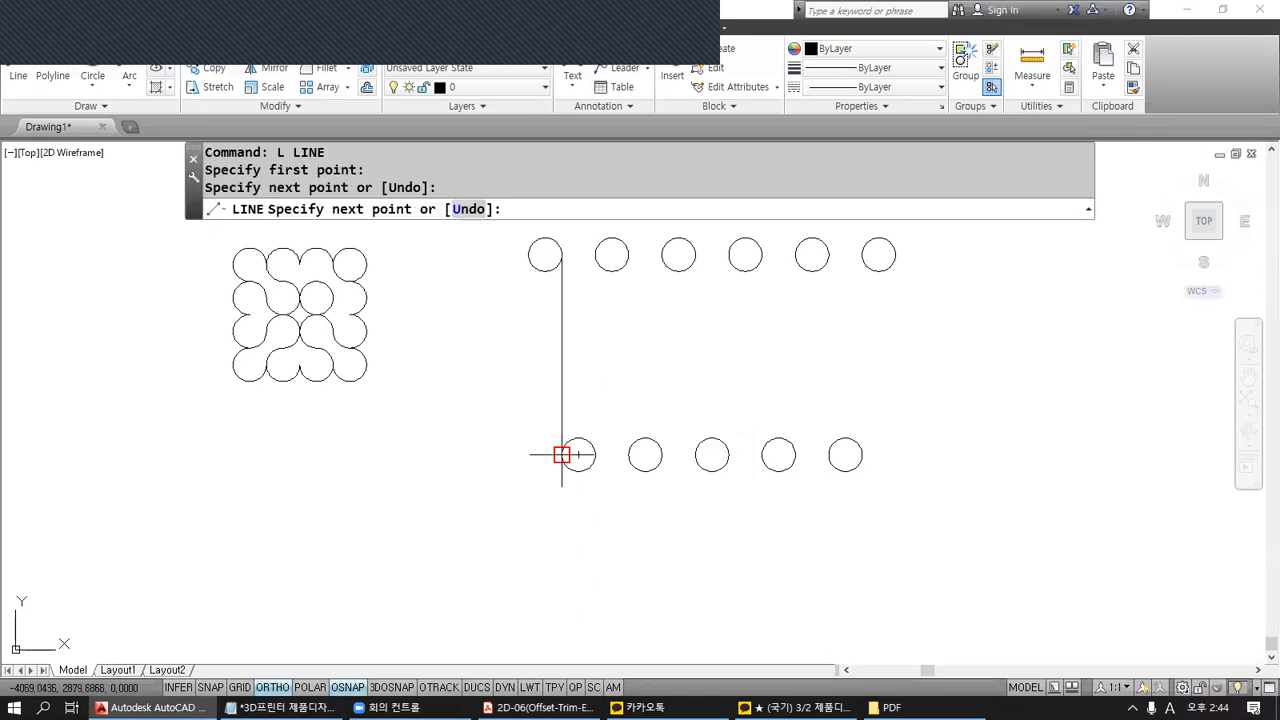
pyautogui.press('Return')
pyautogui.press('Return')
pyautogui.click(596, 254)
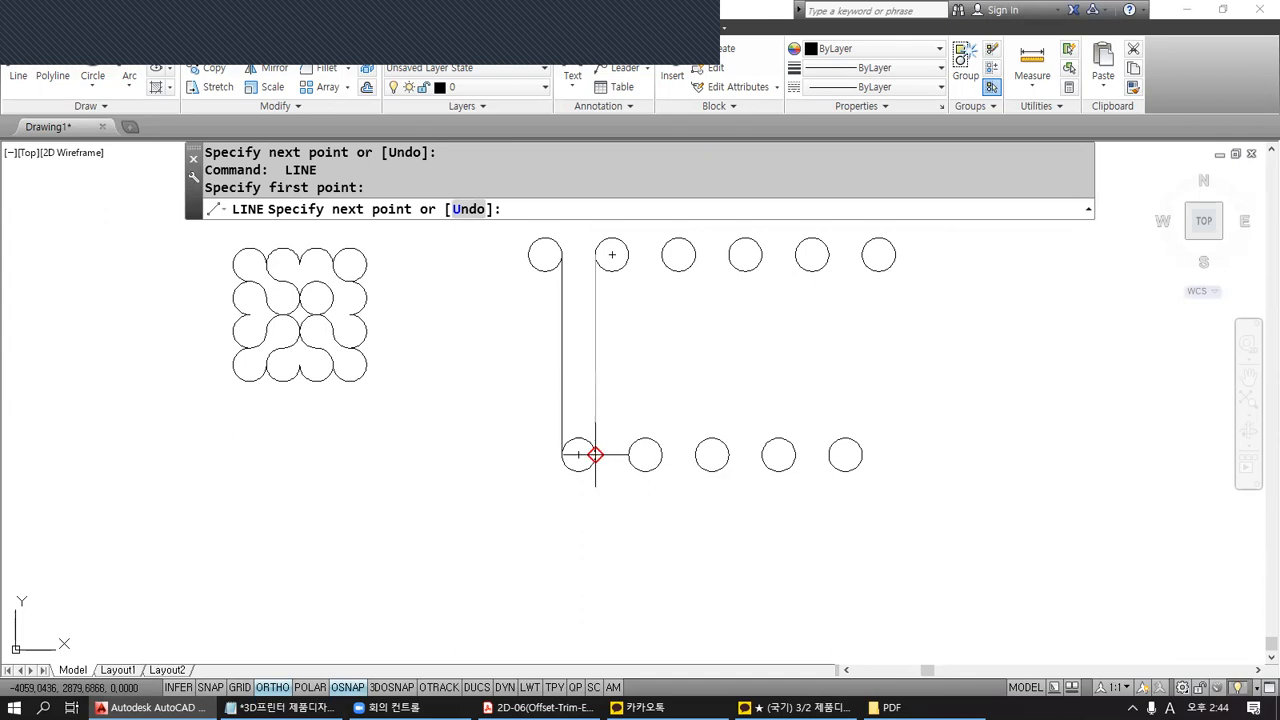
pyautogui.click(596, 455)
pyautogui.press('Return')
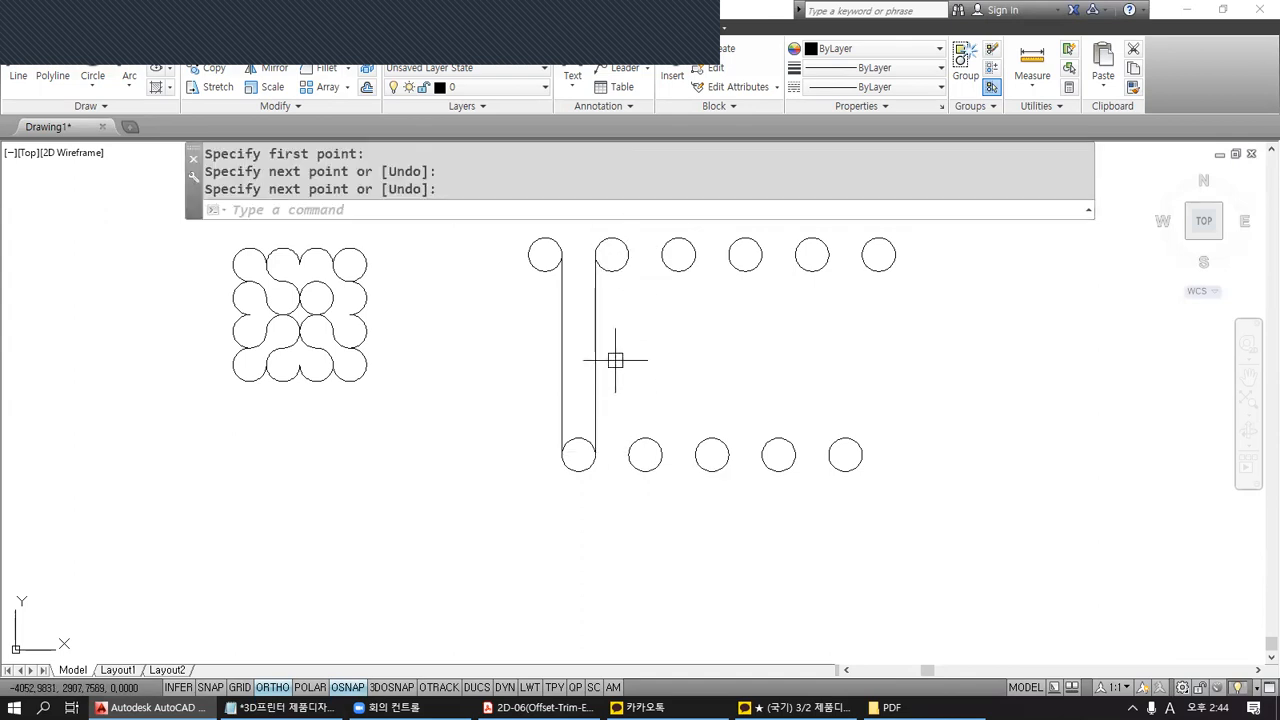
pyautogui.press('Escape')
pyautogui.press('Escape')
# Copy the two vertical lines from the first lower circle's centre to the centres of the other four lower circles.
pyautogui.write('CO')
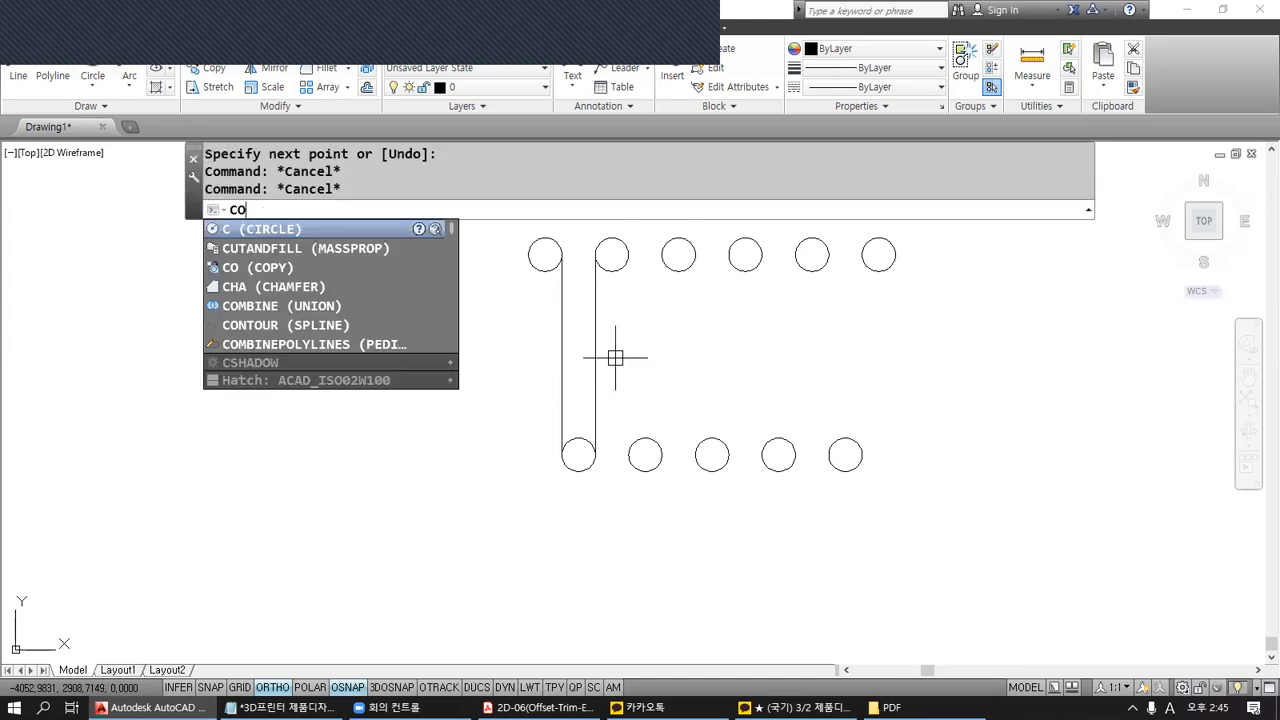
pyautogui.press('Return')
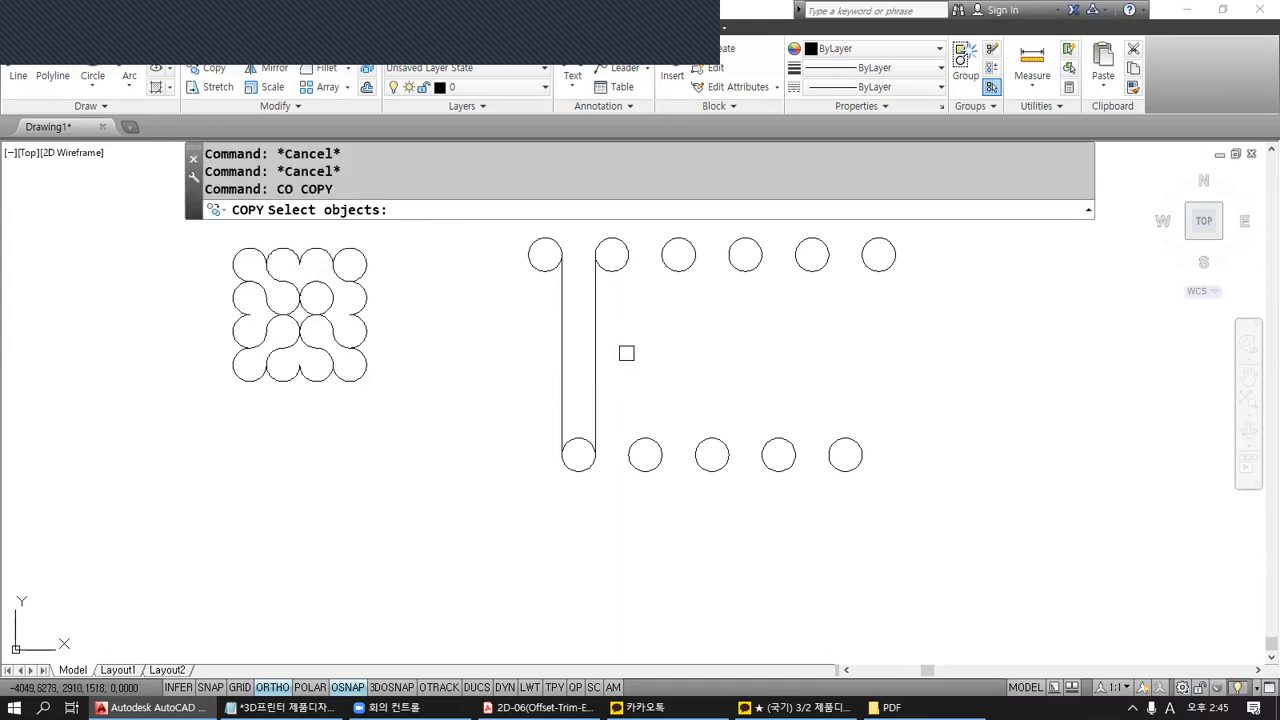
pyautogui.click(621, 348)
pyautogui.click(549, 329)
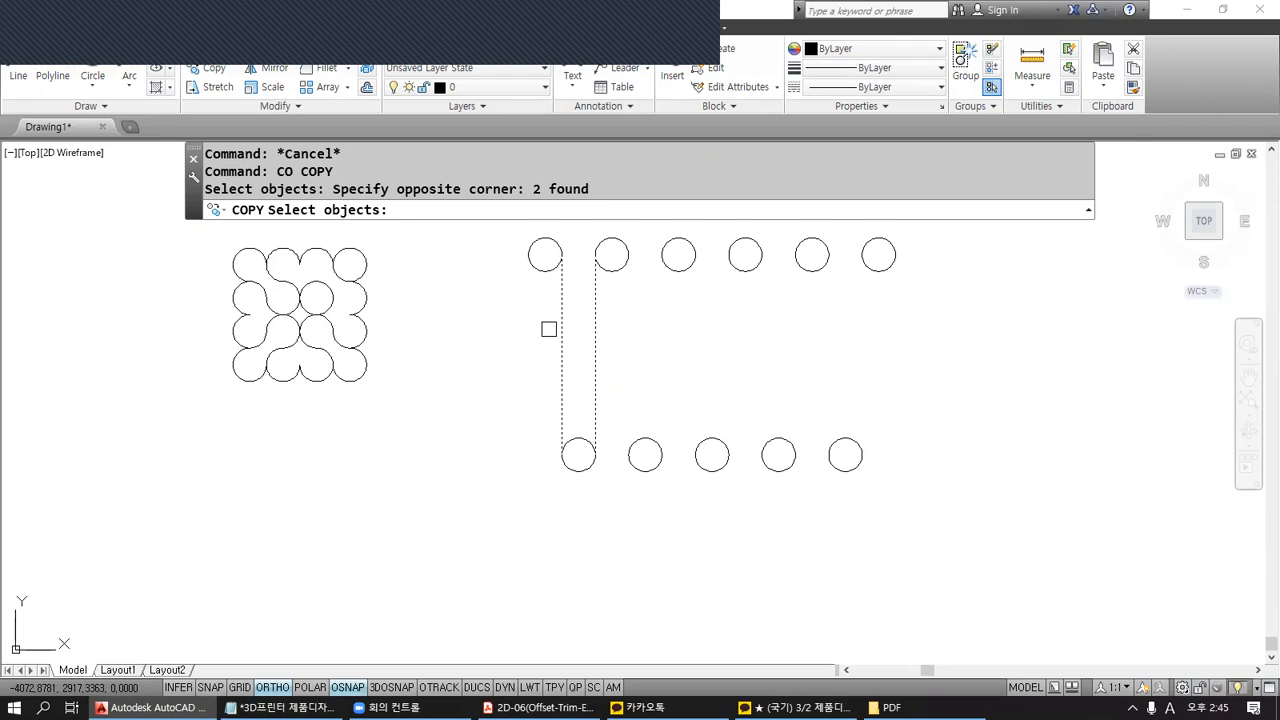
pyautogui.press('Return')
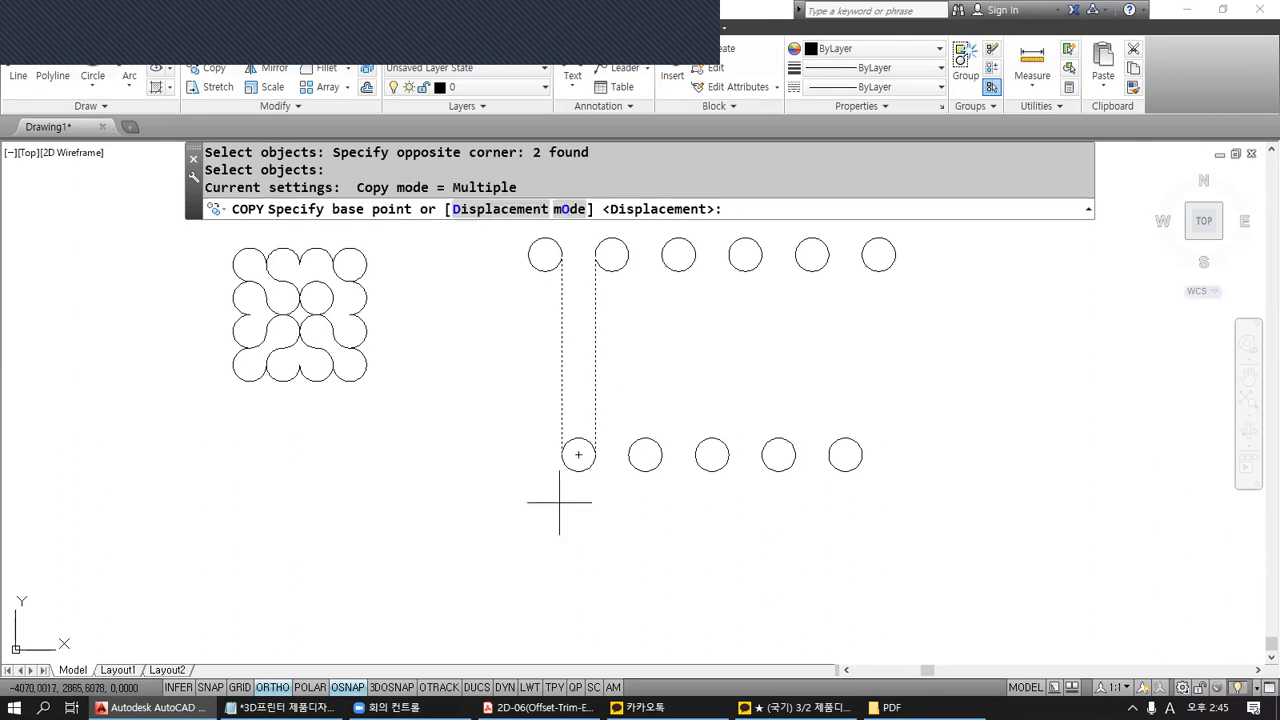
pyautogui.click(578, 455)
pyautogui.click(645, 455)
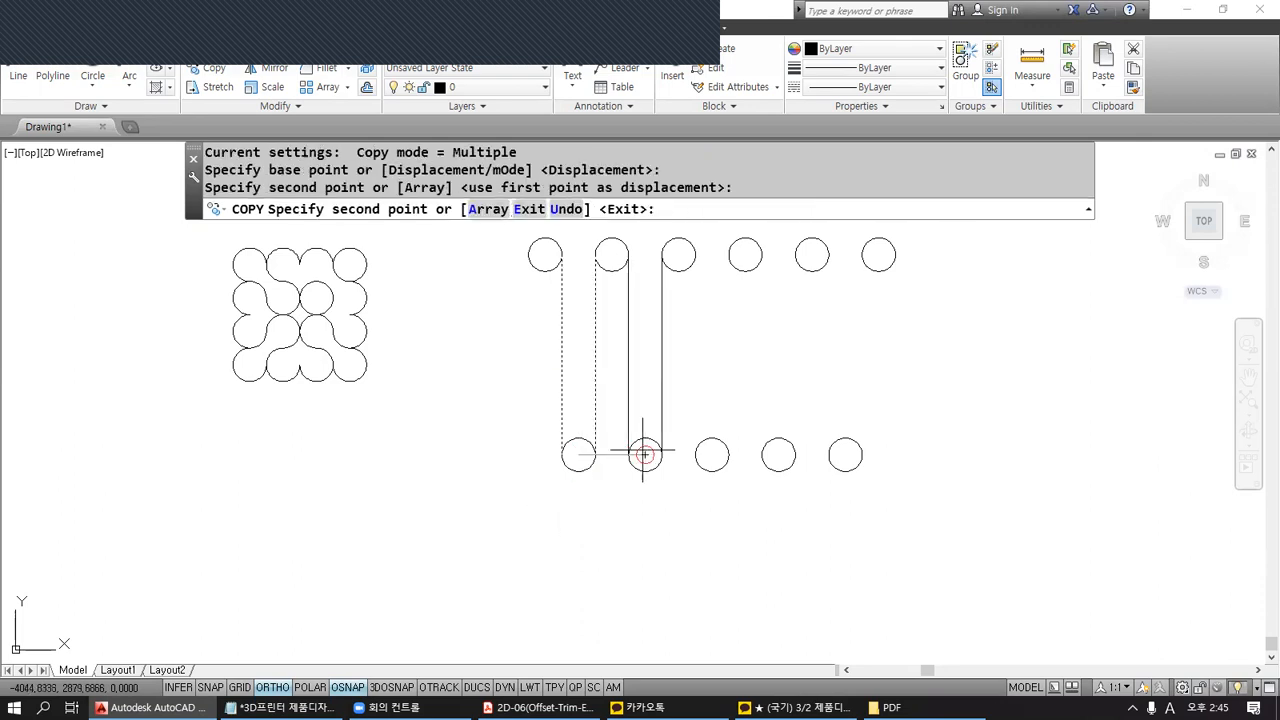
pyautogui.click(712, 455)
pyautogui.click(778, 455)
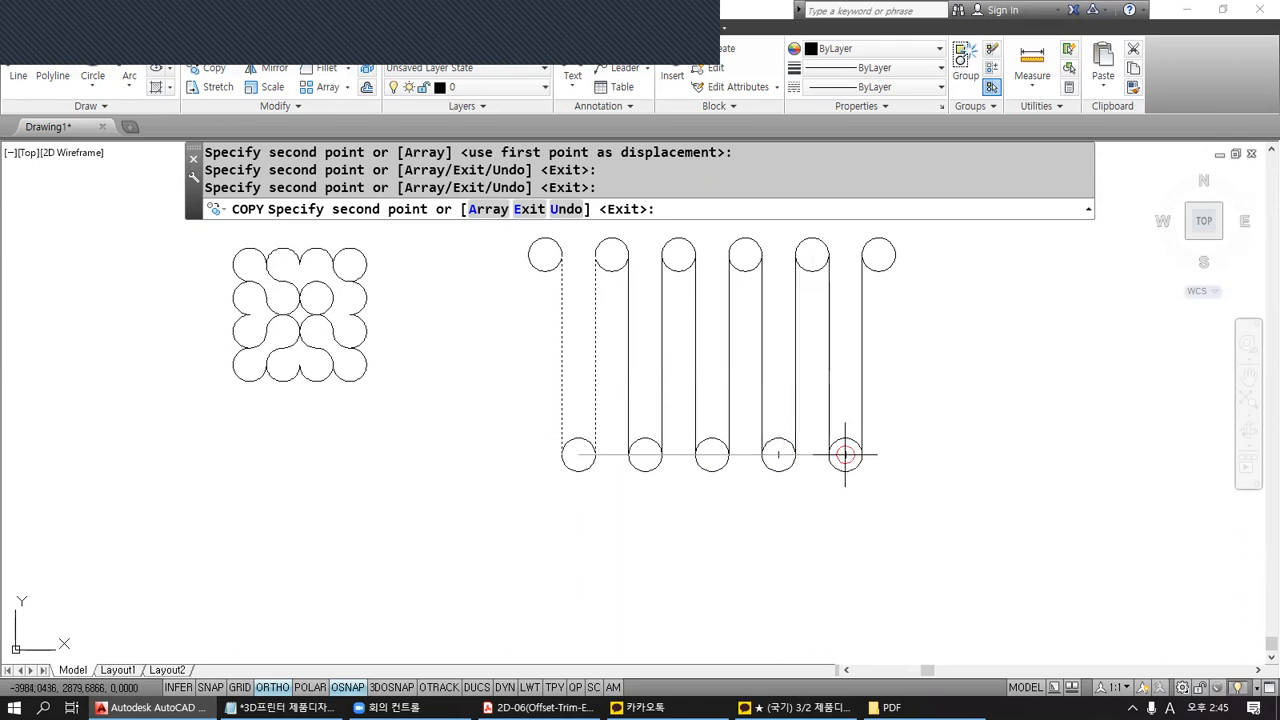
pyautogui.click(845, 455)
pyautogui.press('Return')
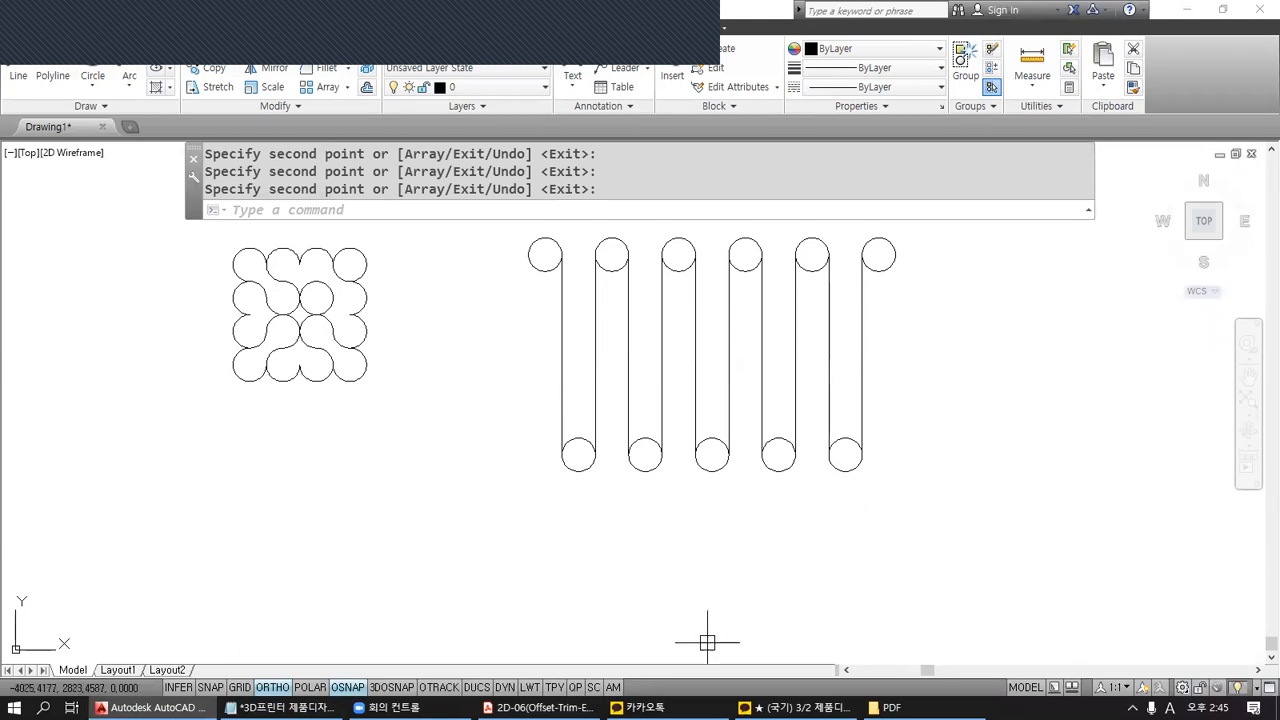
# In the Notepad command notes, add a blank line after the COPY and MOVE sections, and return to AutoCAD.
pyautogui.click(280, 707)
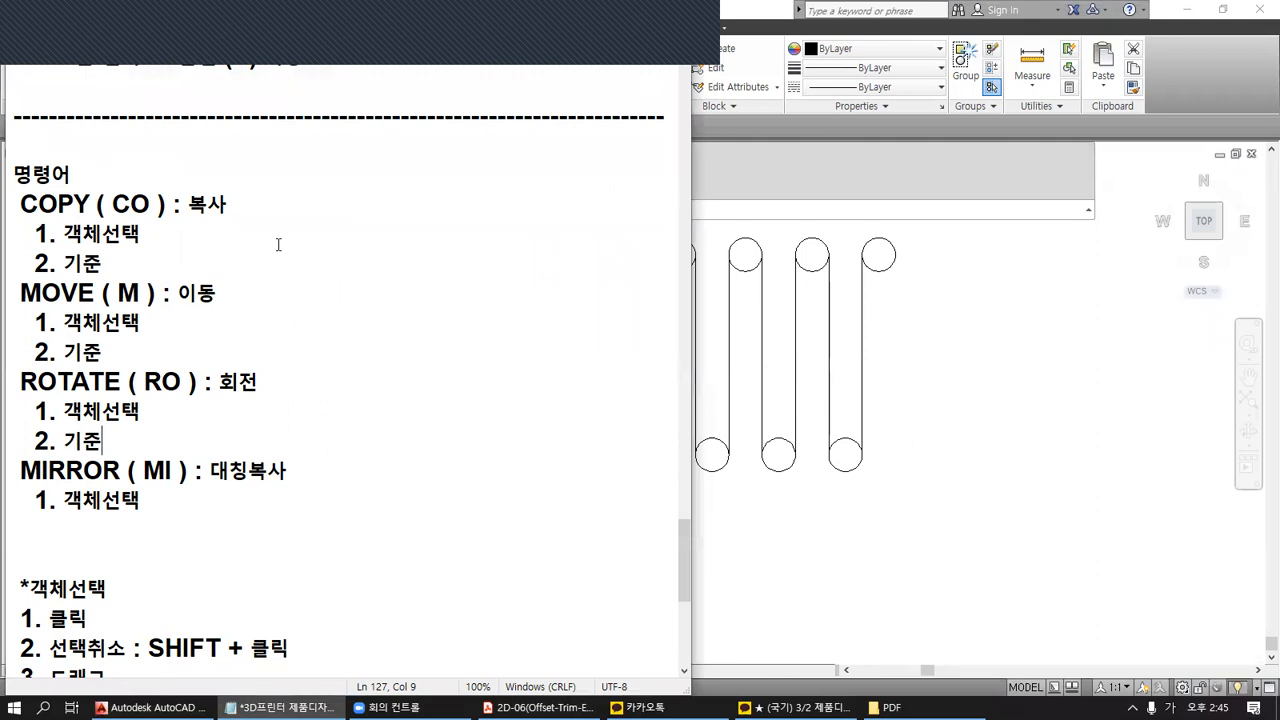
pyautogui.click(142, 263)
pyautogui.press('Return')
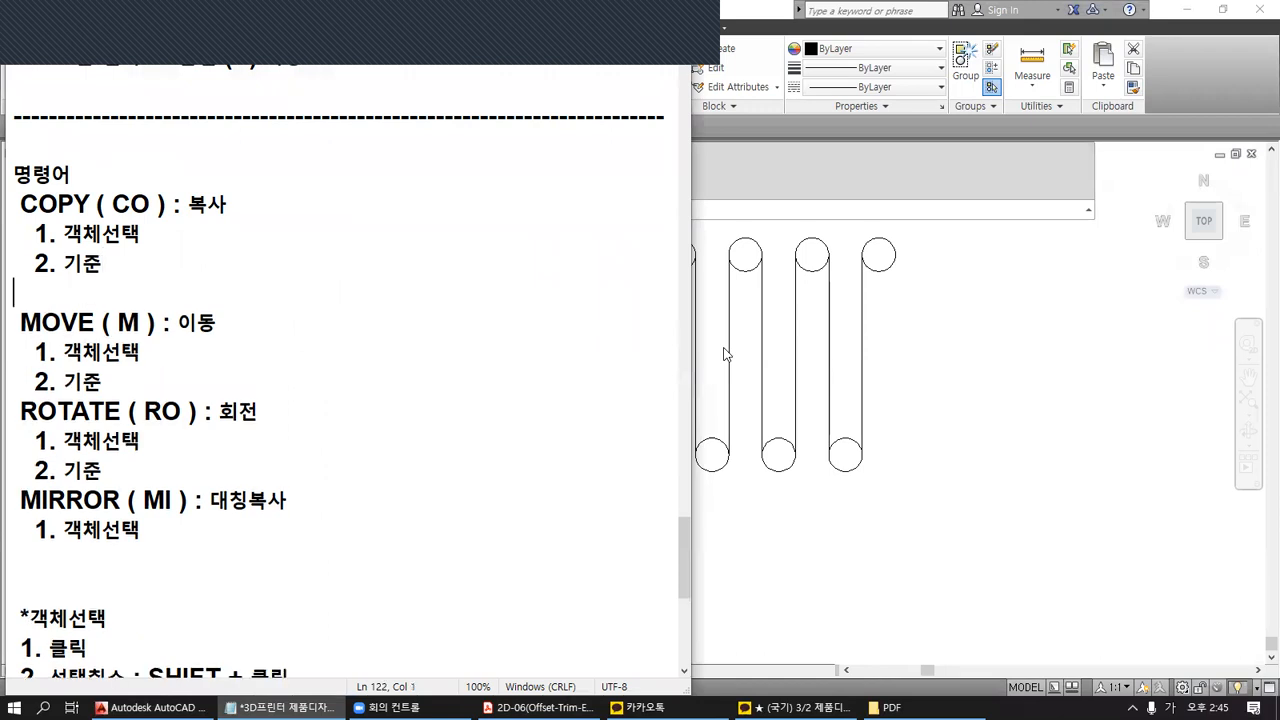
pyautogui.click(144, 392)
pyautogui.press('Return')
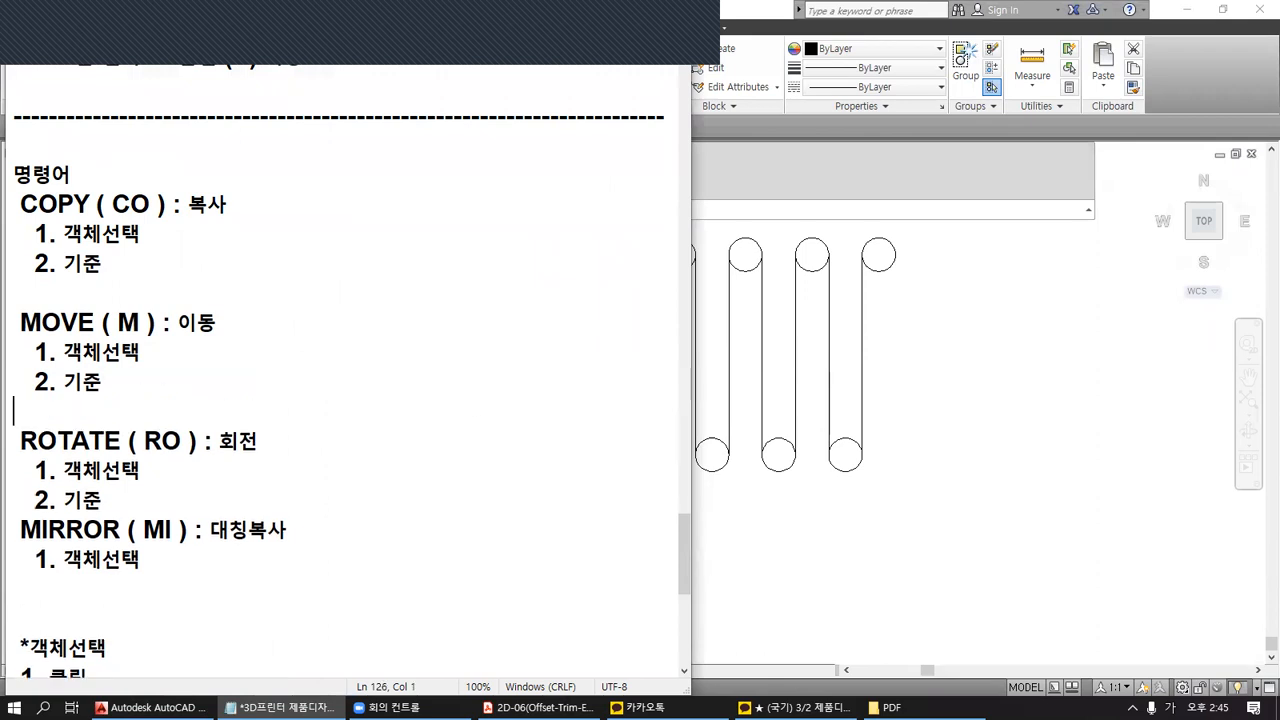
pyautogui.click(771, 488)
# Move the whole grid of 16 arcs and circles horizontally from a free base point to the empty area right of the serpentine.
pyautogui.moveTo(605, 393); pyautogui.dragTo(620, 417, button='middle')
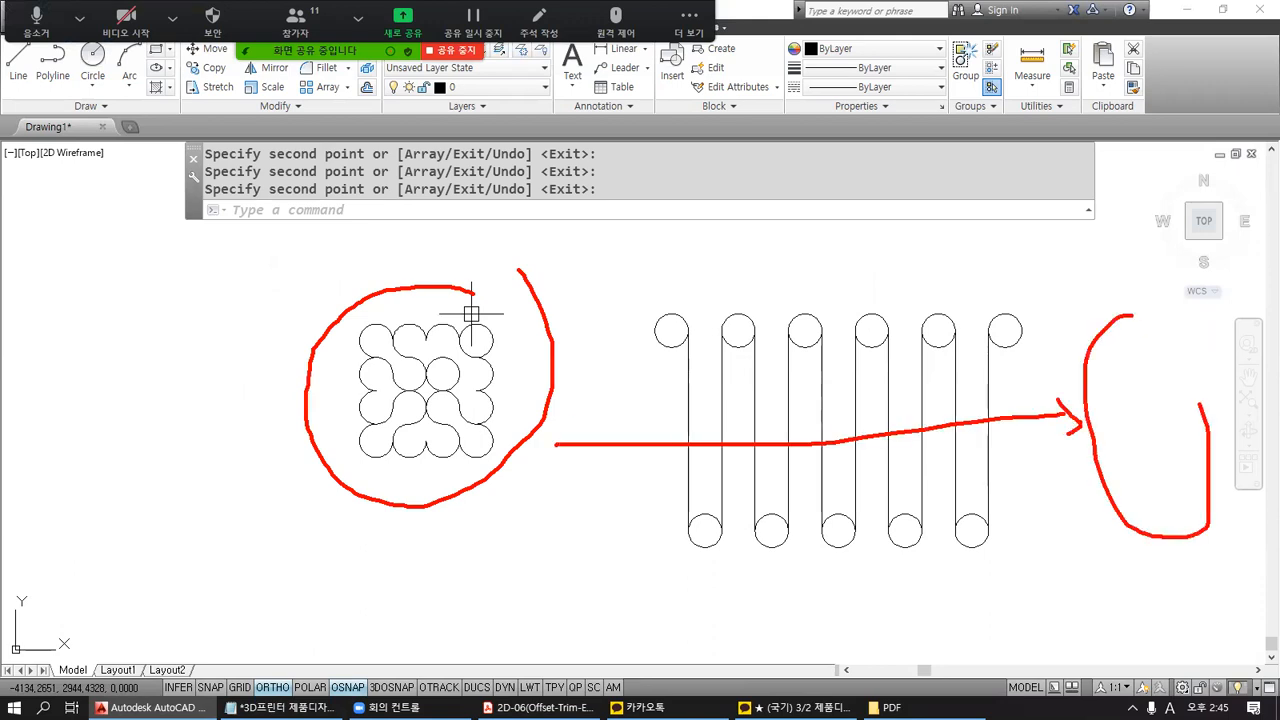
pyautogui.press('Escape')
pyautogui.press('Escape')
pyautogui.press('Escape')
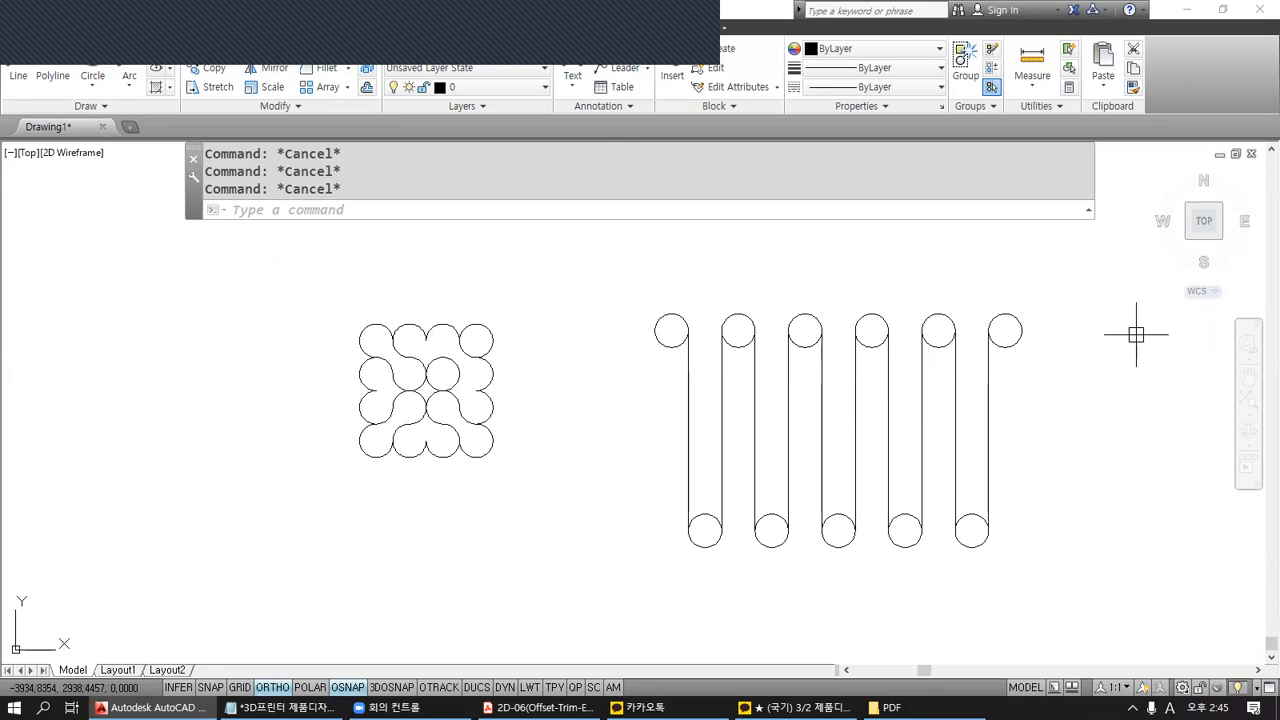
pyautogui.write('M')
pyautogui.press('Return')
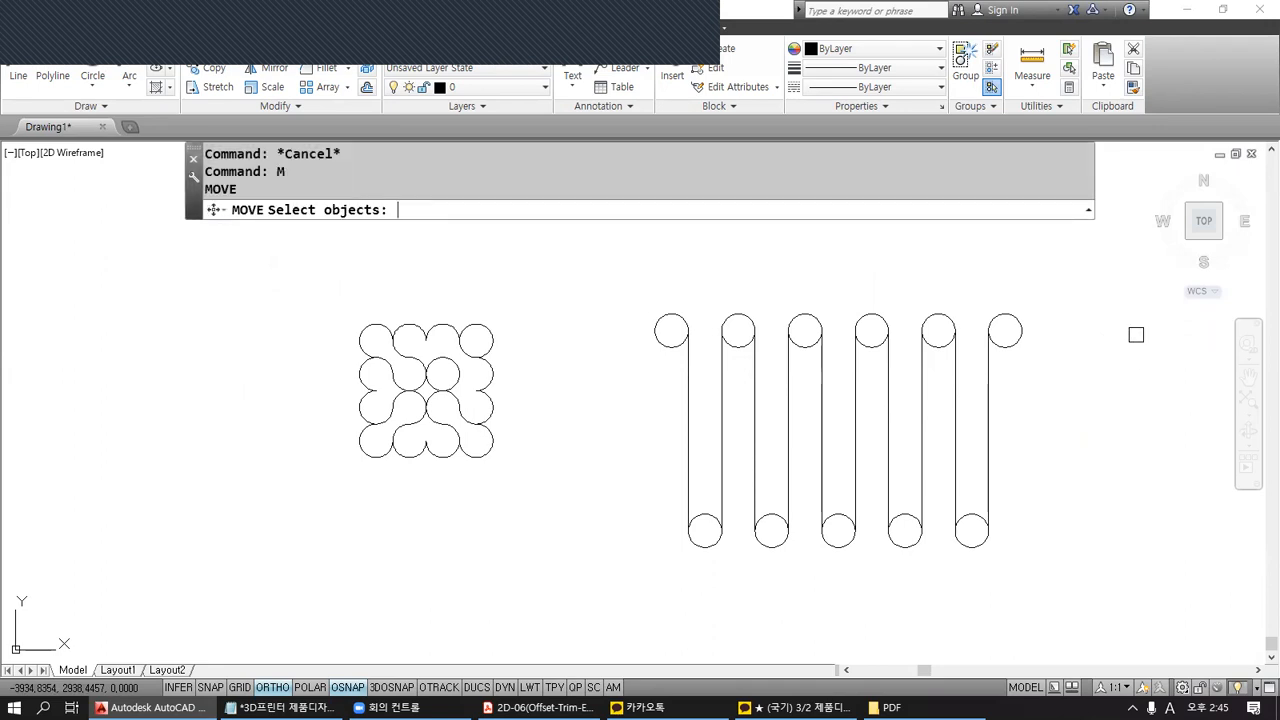
pyautogui.click(269, 271)
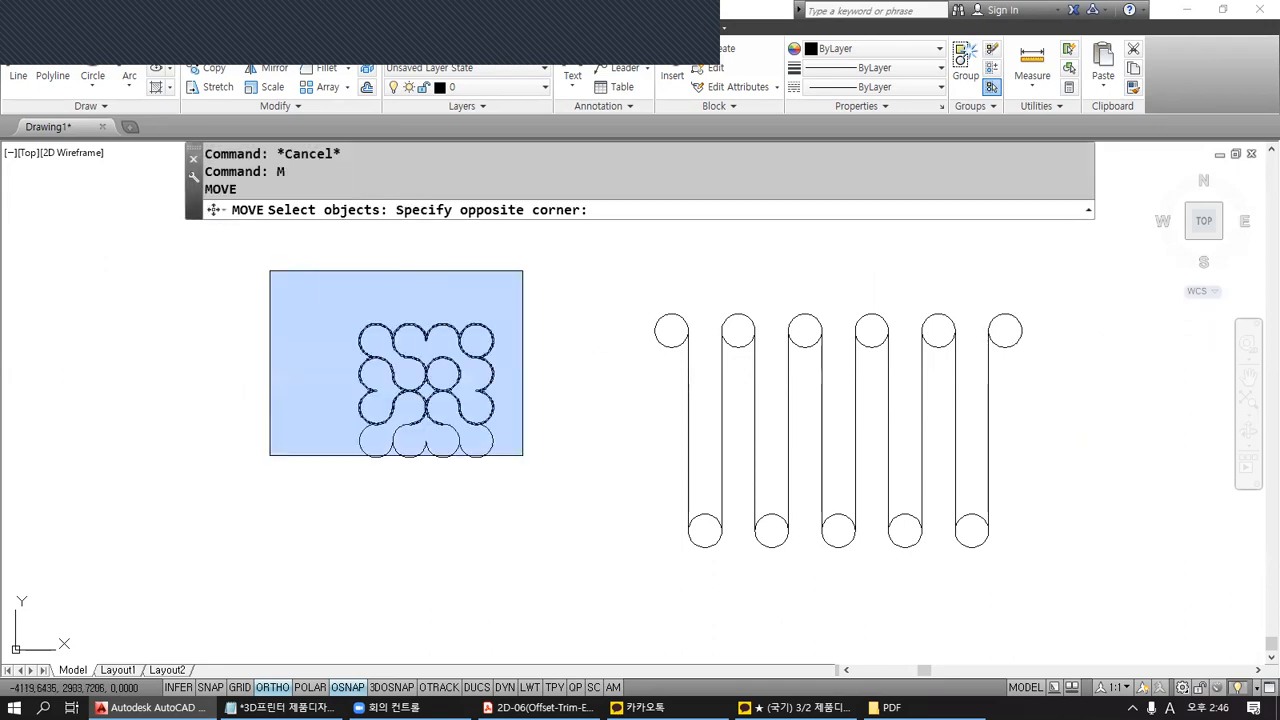
pyautogui.click(570, 516)
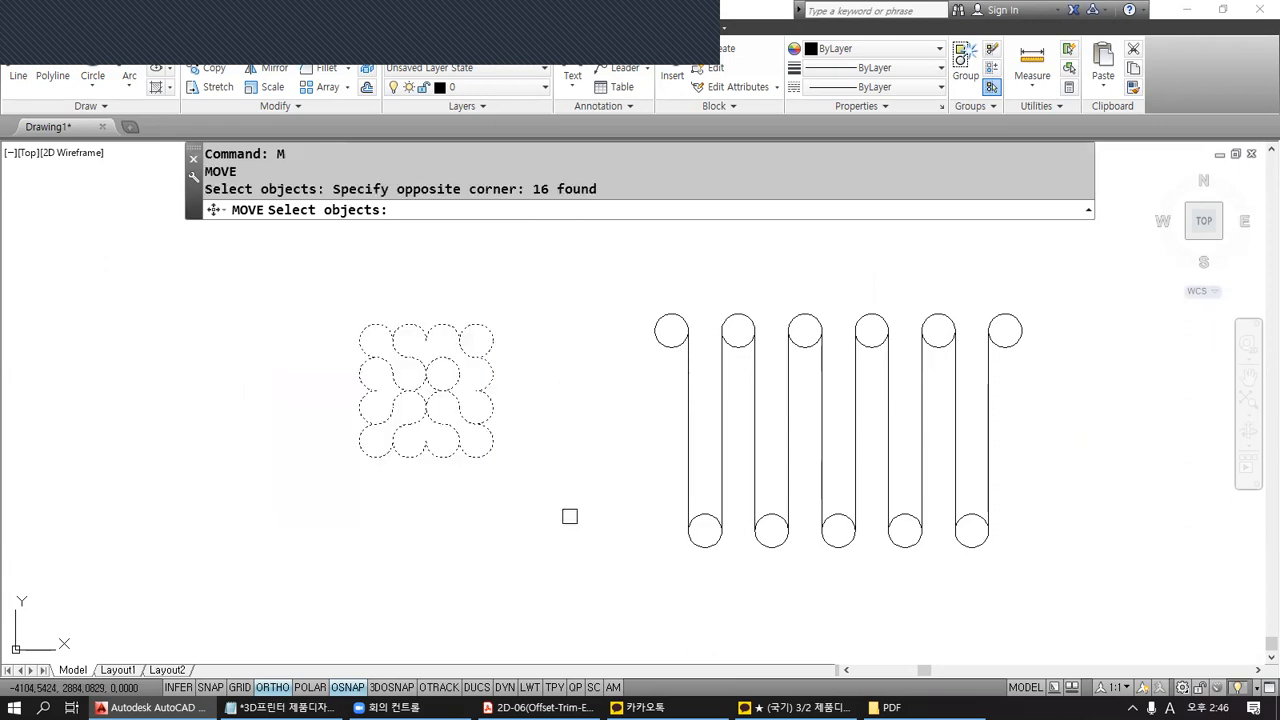
pyautogui.press('Return')
pyautogui.moveTo(405, 228)
pyautogui.mouseDown()
pyautogui.moveTo(318, 214)
pyautogui.moveTo(362, 181)
pyautogui.moveTo(406, 225)
pyautogui.mouseUp()
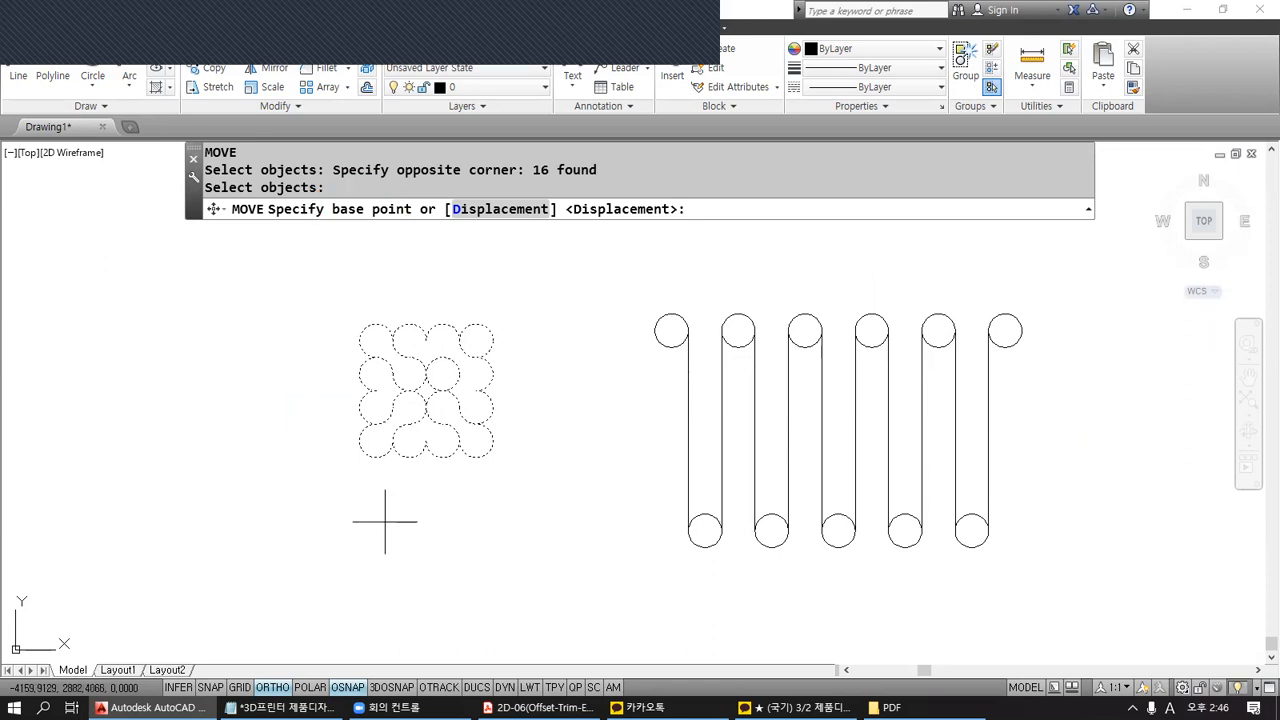
pyautogui.click(435, 502)
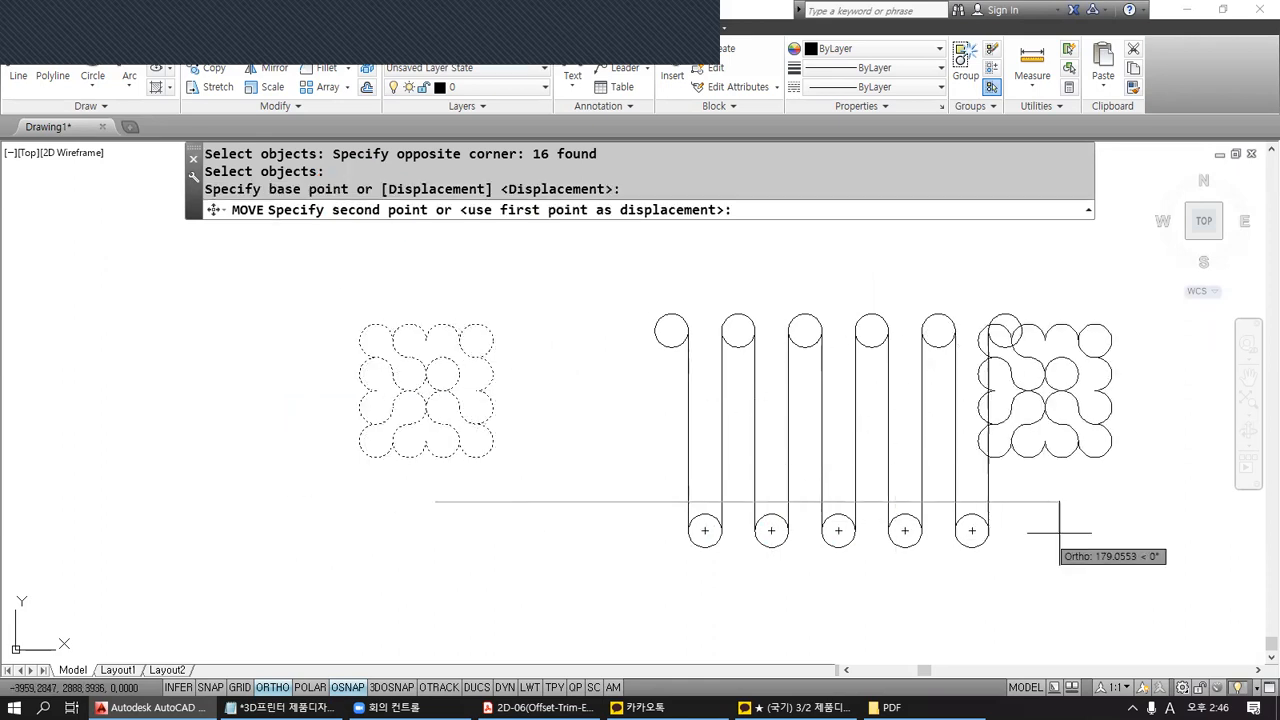
pyautogui.click(1135, 540)
# Move the circle grid from the bottom quadrant of its lower-right circle onto the top quadrant of the serpentine's first upper circle.
pyautogui.moveTo(1137, 536); pyautogui.dragTo(1023, 542, button='middle')
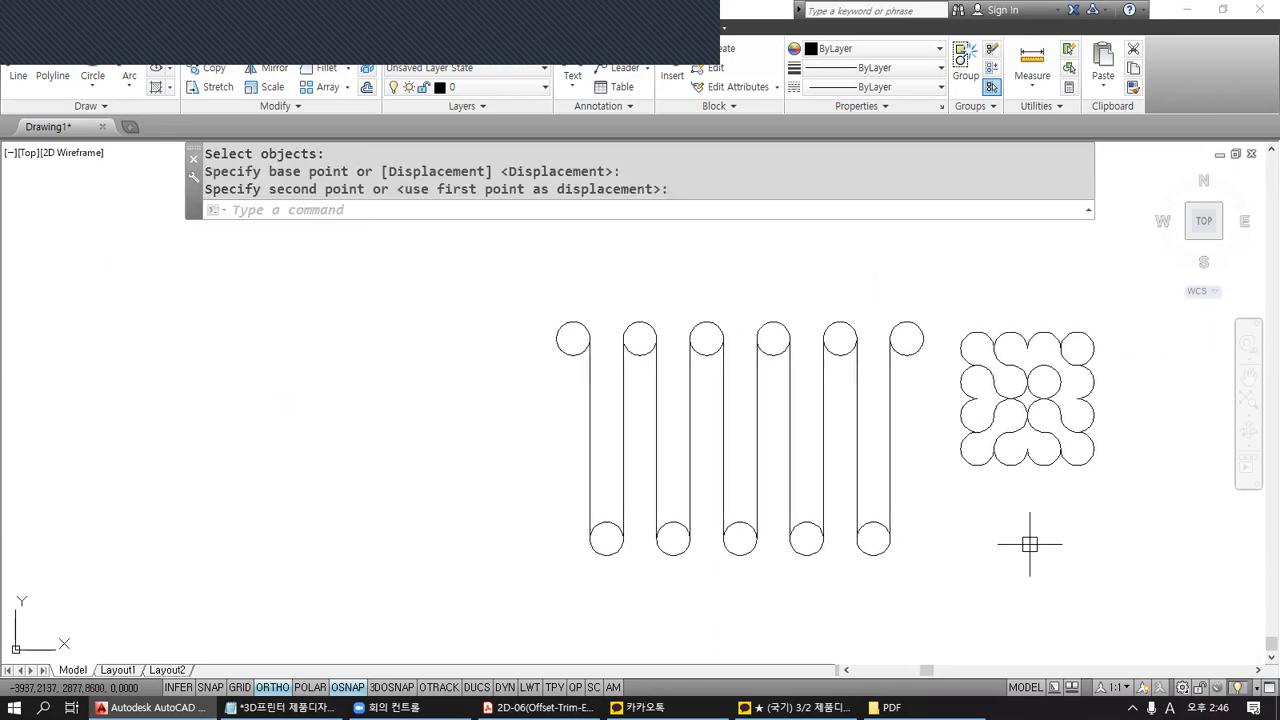
pyautogui.press('Return')
pyautogui.click(945, 290)
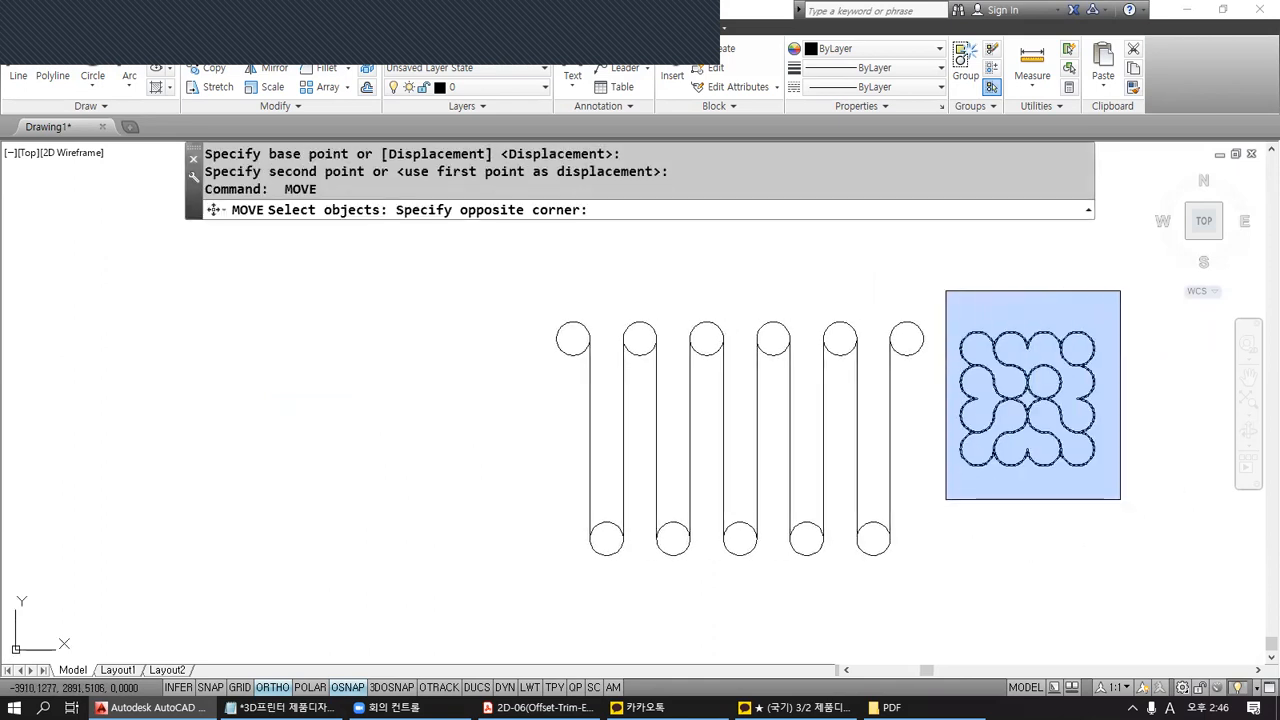
pyautogui.click(1120, 499)
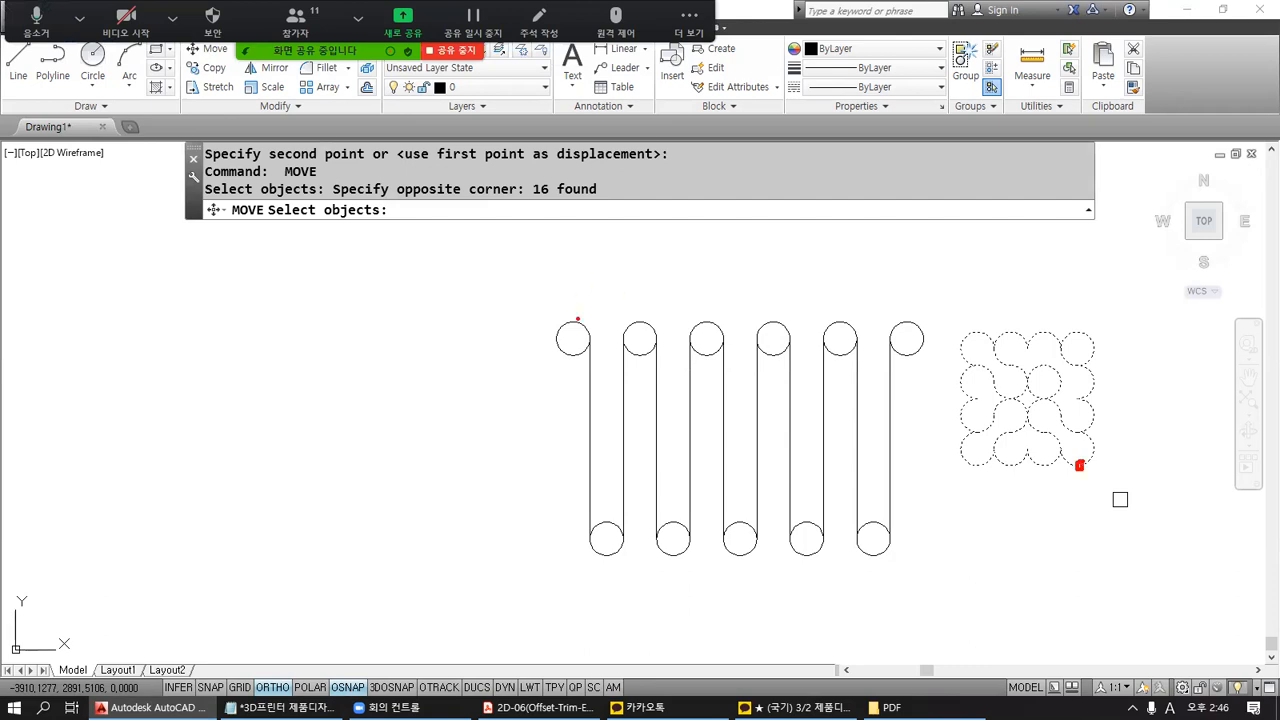
pyautogui.moveTo(570, 320)
pyautogui.mouseDown()
pyautogui.moveTo(386, 303)
pyautogui.moveTo(360, 200)
pyautogui.moveTo(556, 186)
pyautogui.moveTo(562, 318)
pyautogui.mouseUp()
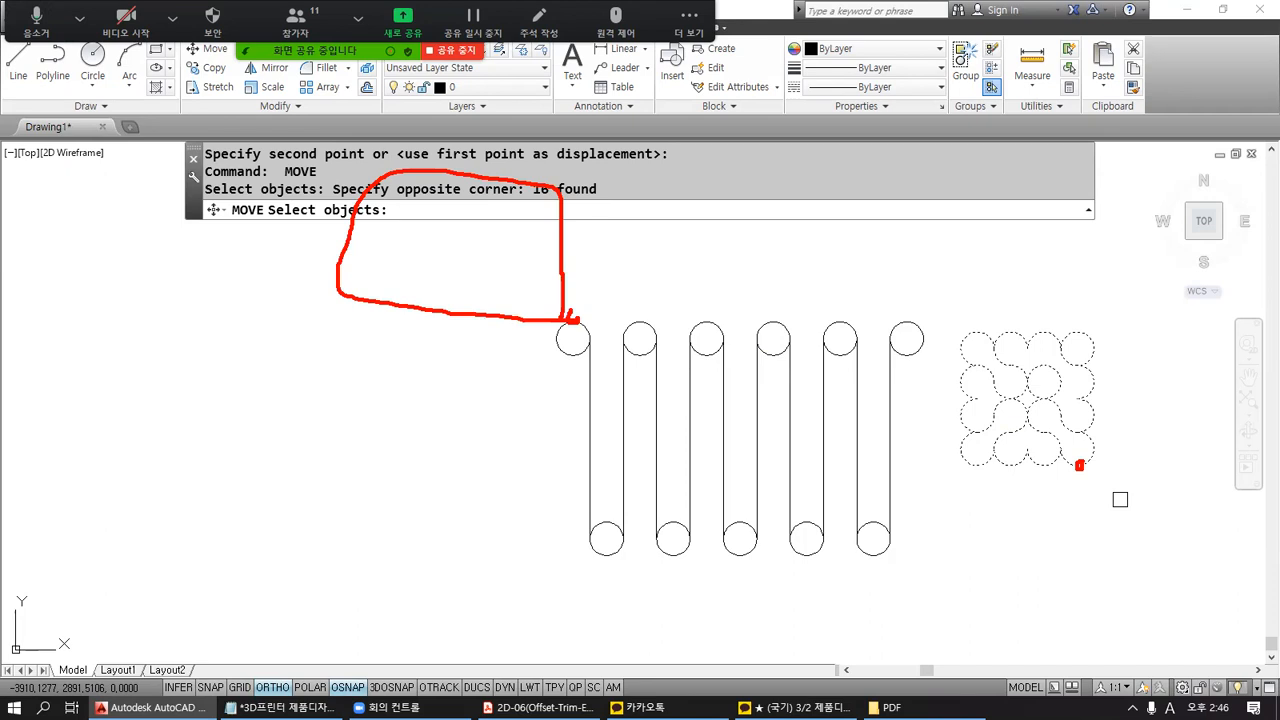
pyautogui.press('Return')
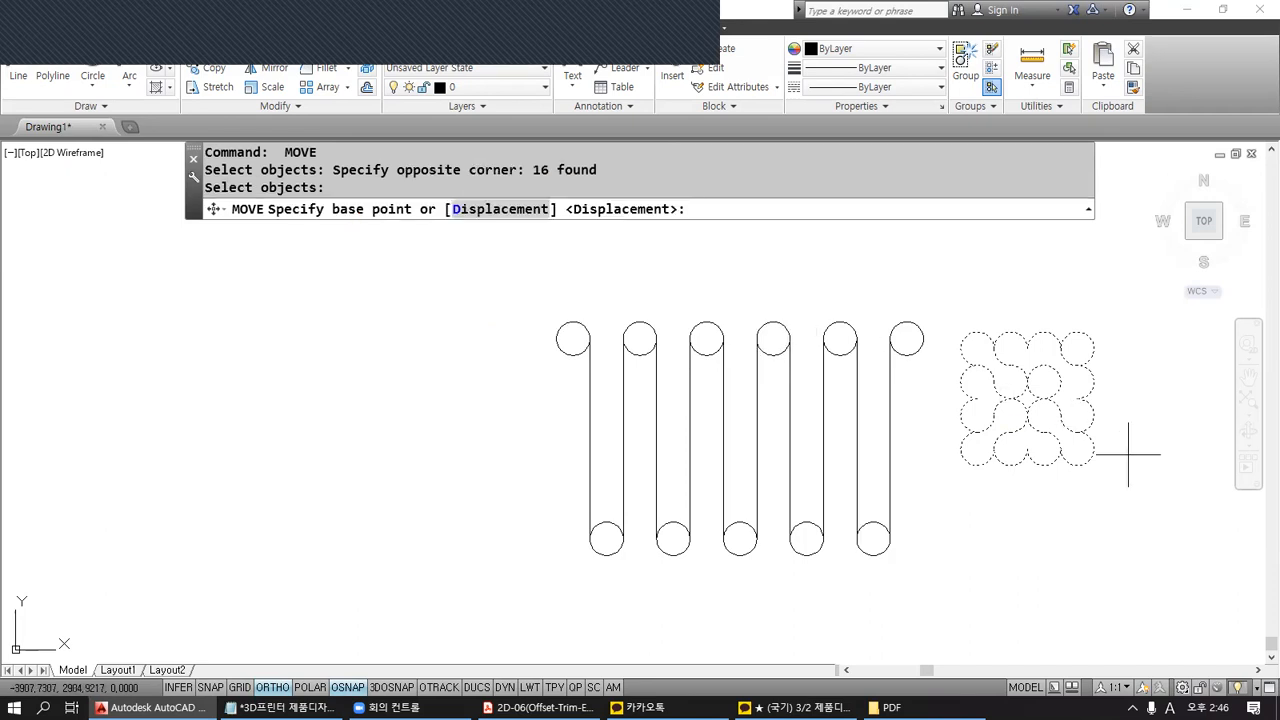
pyautogui.click(1077, 464)
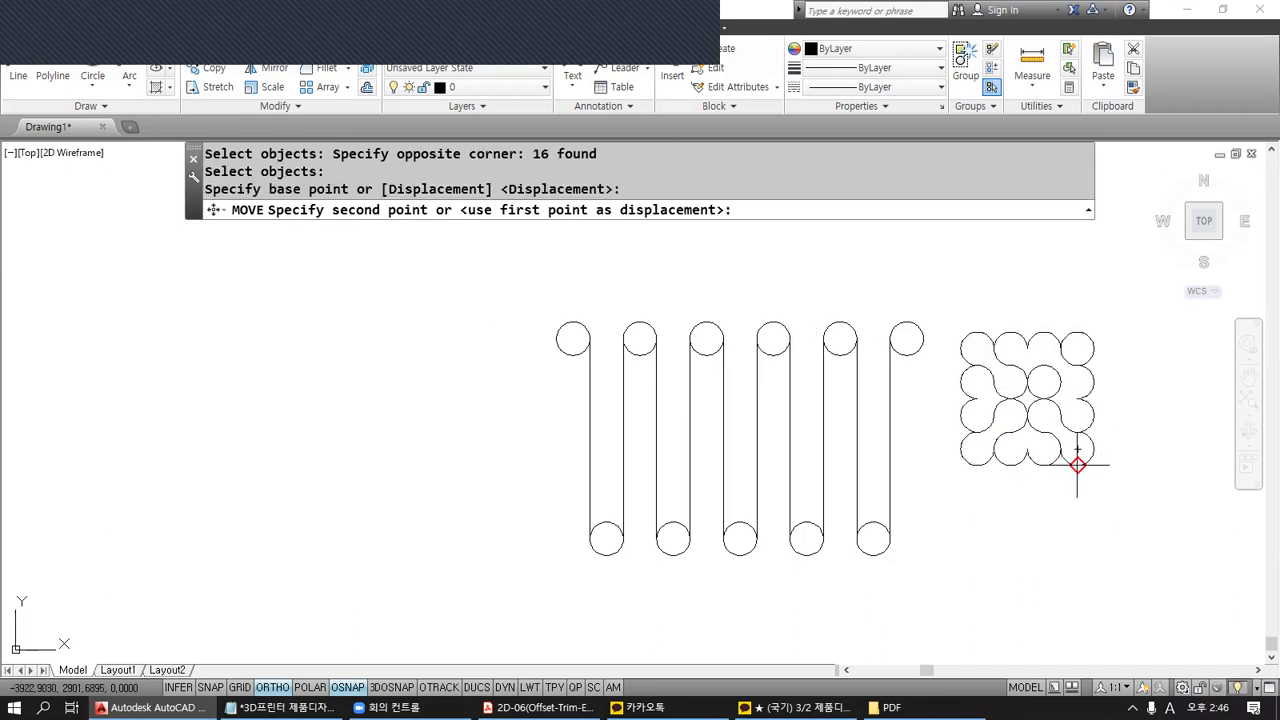
pyautogui.scroll(2, 590, 330)
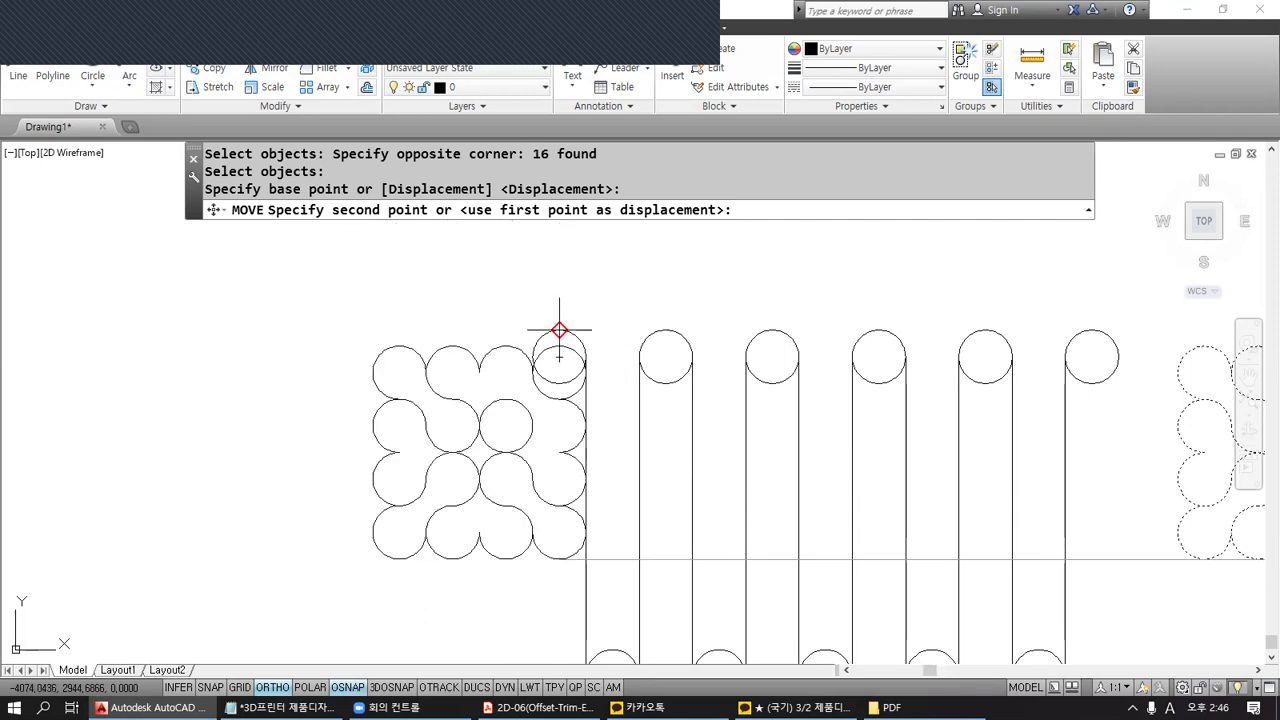
pyautogui.click(559, 330)
pyautogui.scroll(-4, 643, 303)
pyautogui.scroll(2, 666, 294)
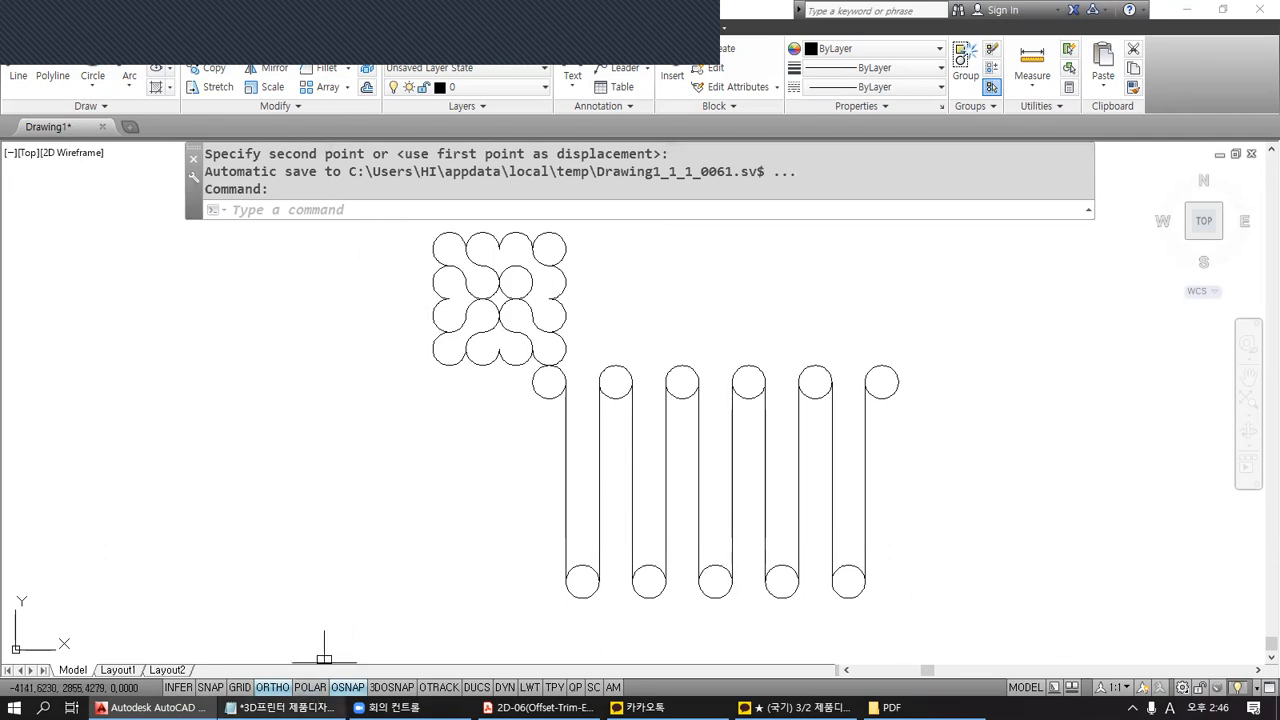
# Switch to the Notepad command notes and separate the ROTATE section from the MIRROR section with a blank line.
pyautogui.click(283, 707)
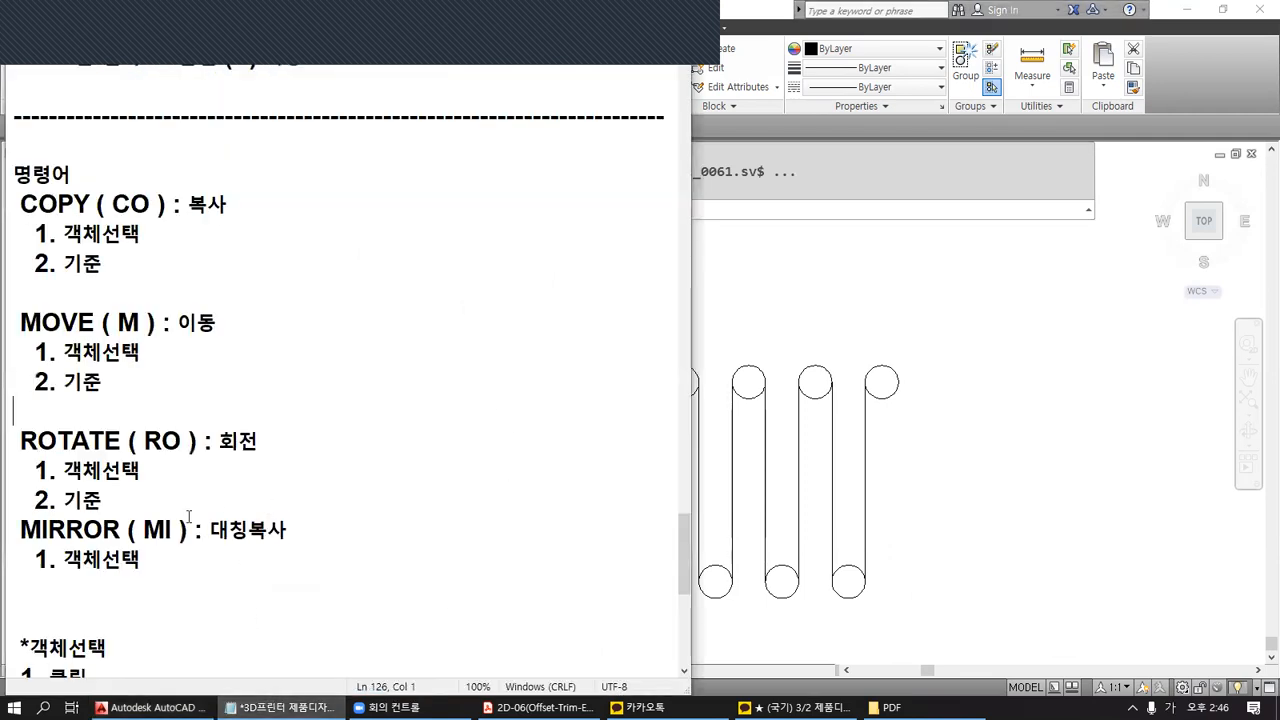
pyautogui.click(13, 500)
pyautogui.press('Return')
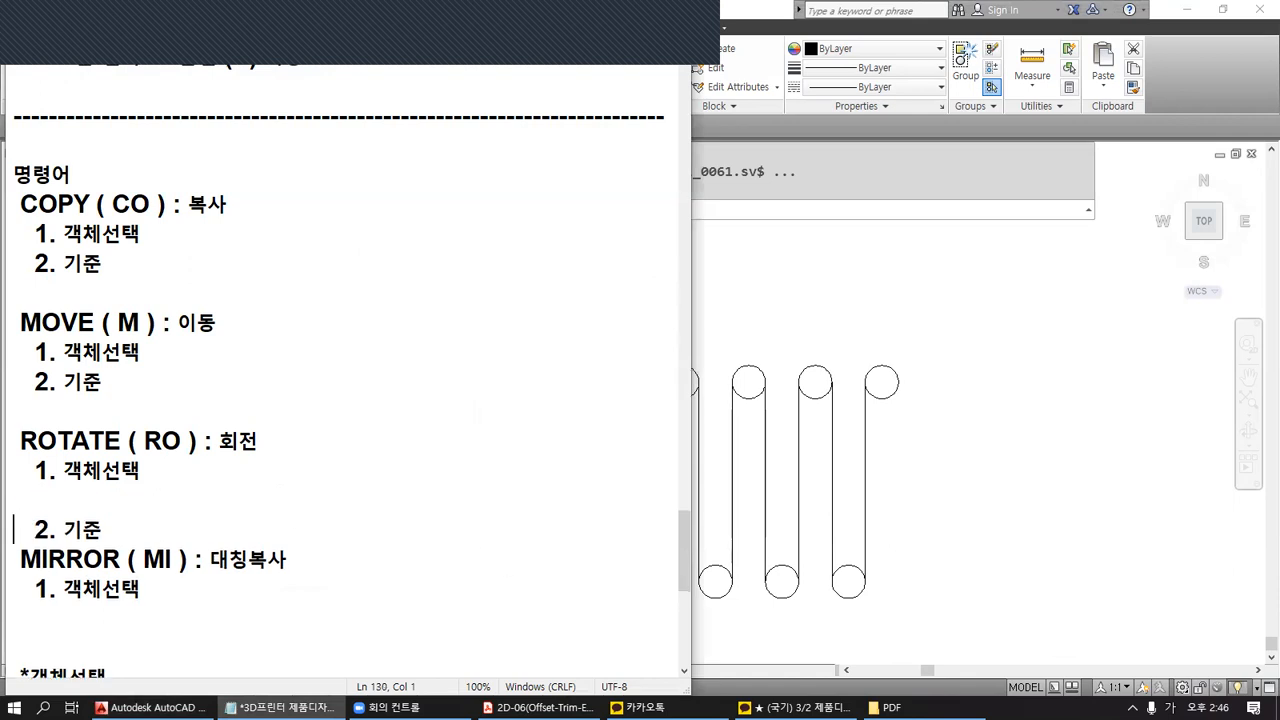
pyautogui.press('BackSpace')
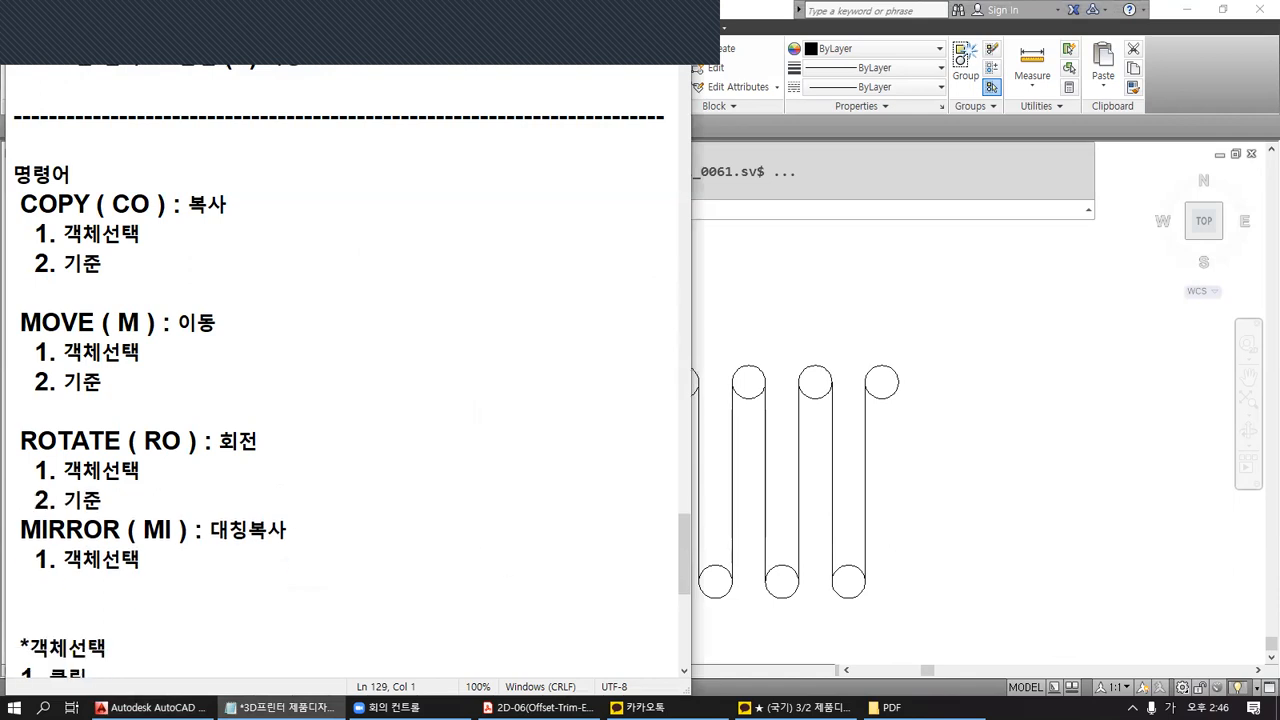
pyautogui.press('End')
pyautogui.press('Right')
pyautogui.press('Return')
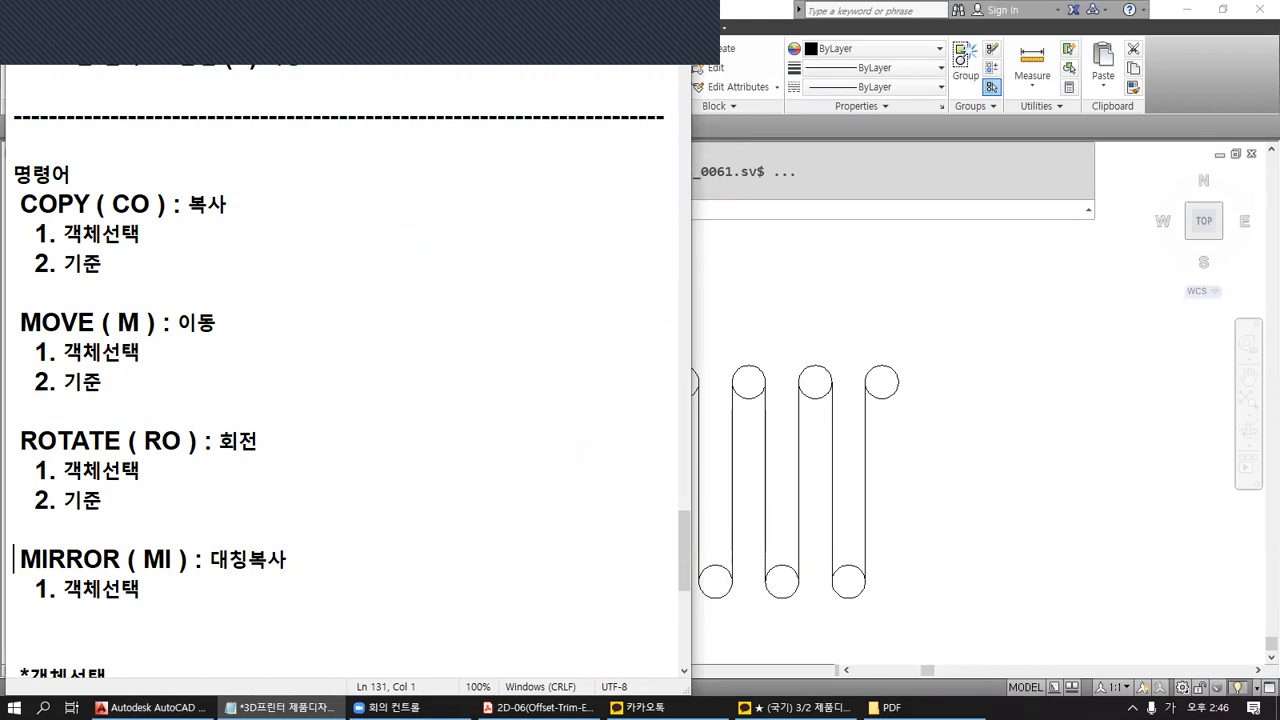
# Add "3. 회전각도" as the third ROTATE item, followed by a blank line, and return to AutoCAD.
pyautogui.click(136, 504)
pyautogui.click(74, 529)
pyautogui.write('3. 회전각도')
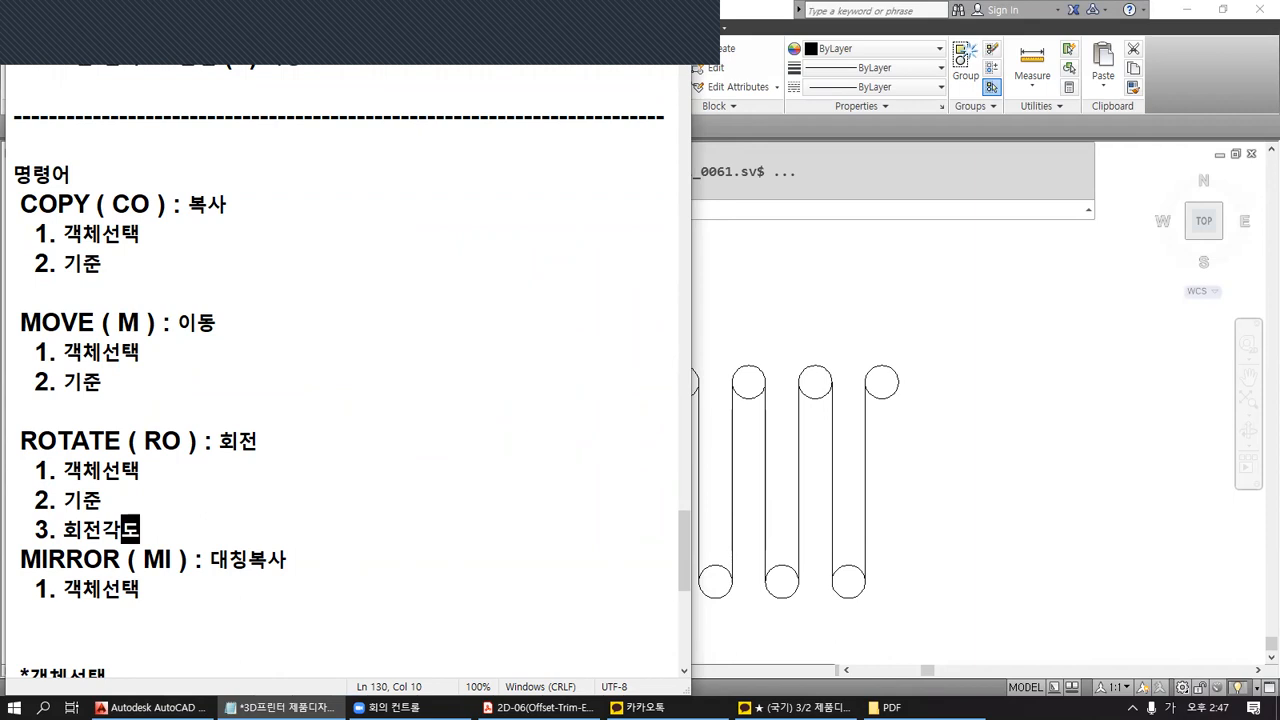
pyautogui.press('Return')
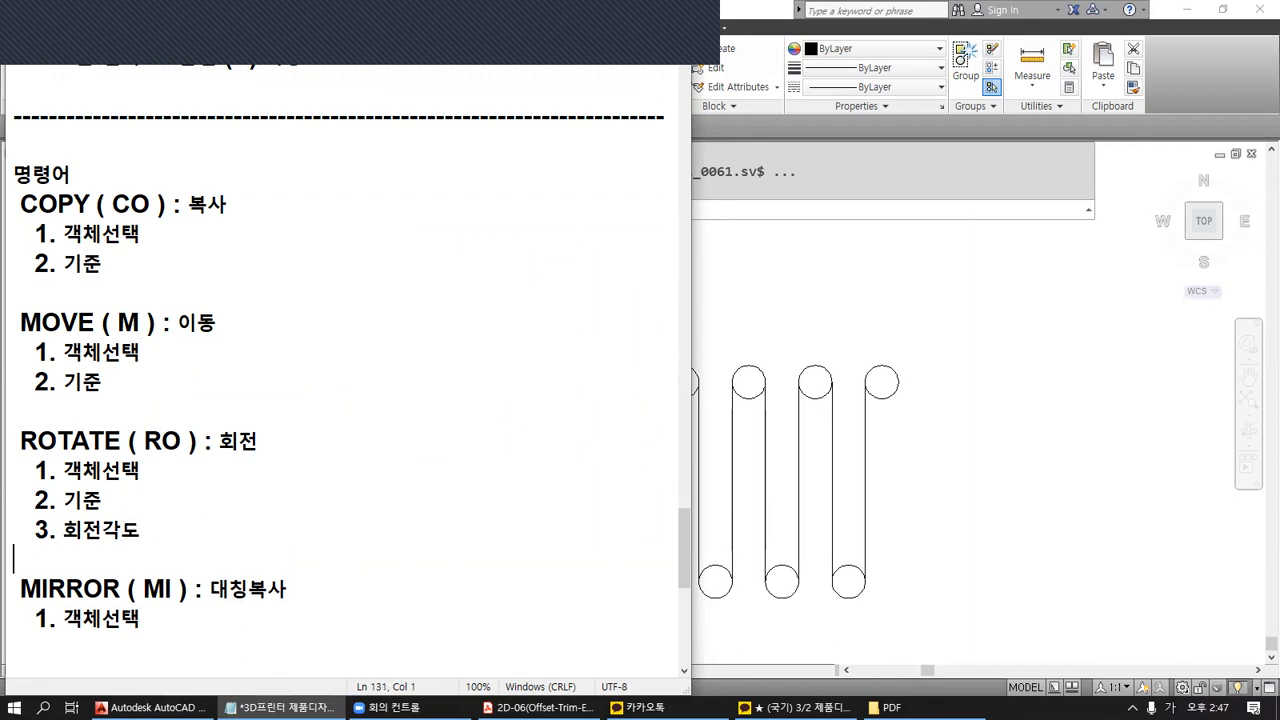
pyautogui.click(949, 450)
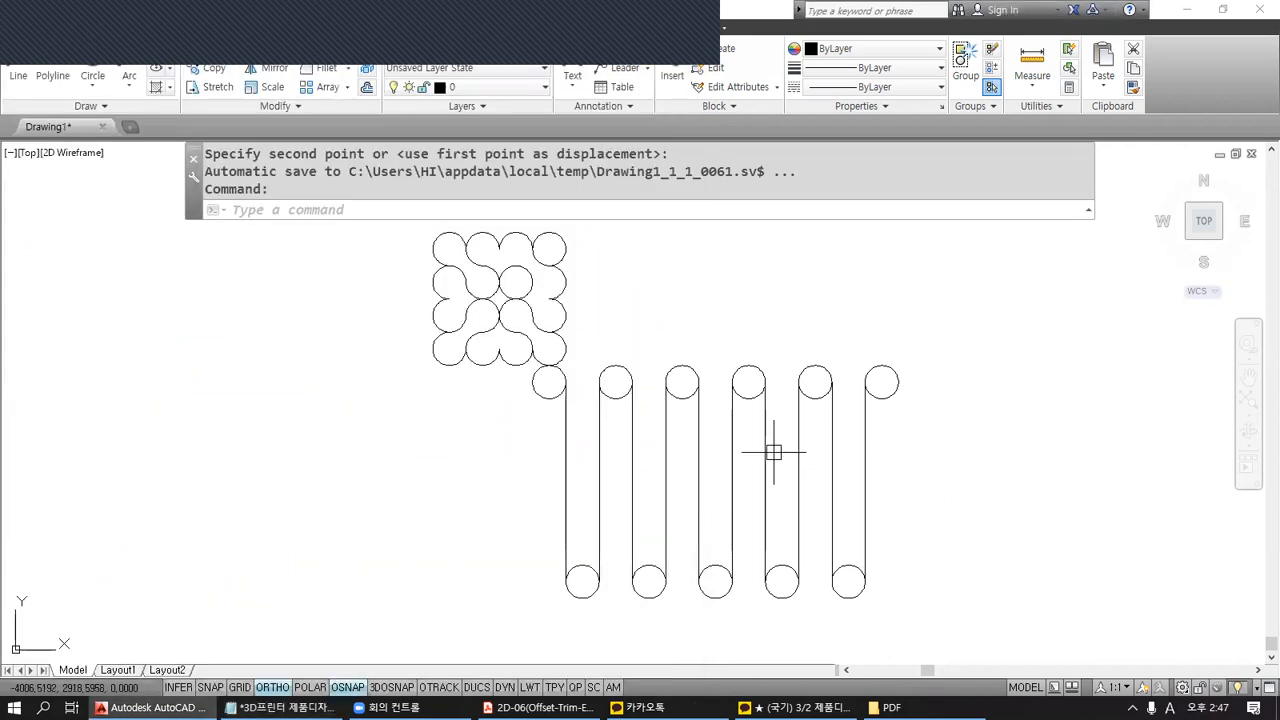
# Draw a vertical line 50 long downward from a free point in the empty area right of the circle grid, above the serpentine.
pyautogui.moveTo(814, 374)
pyautogui.mouseDown(button='middle')
pyautogui.moveTo(623, 409)
pyautogui.moveTo(660, 398)
pyautogui.moveTo(617, 429)
pyautogui.moveTo(560, 437)
pyautogui.mouseUp(button='middle')
pyautogui.press('Escape')
pyautogui.press('Escape')
pyautogui.write('l')
pyautogui.press('Return')
pyautogui.click(667, 279)
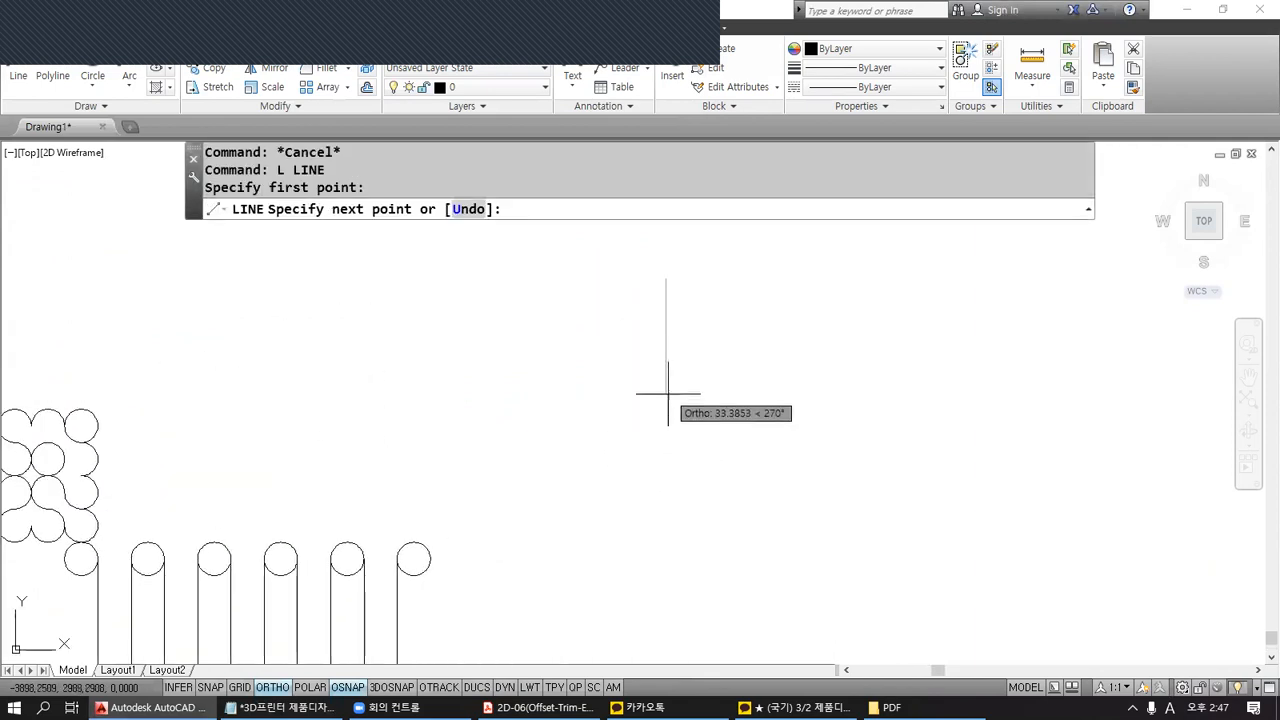
pyautogui.write('50')
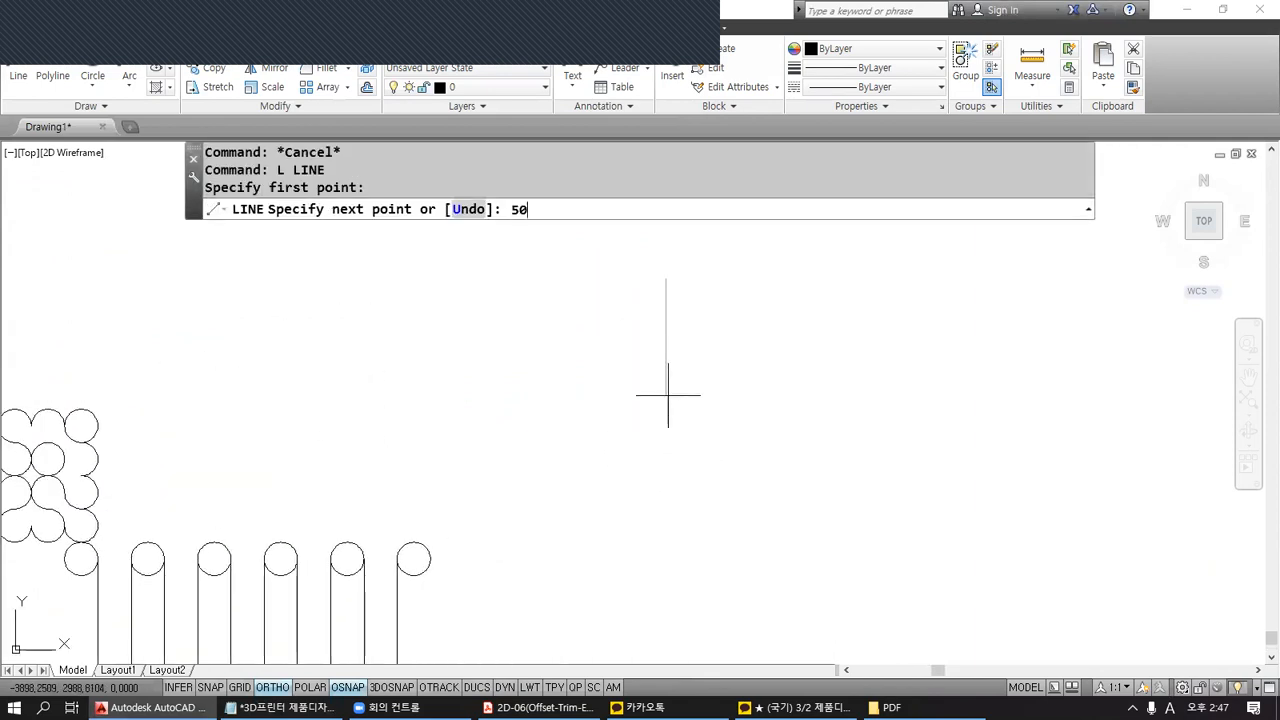
pyautogui.press('Return')
pyautogui.press('Return')
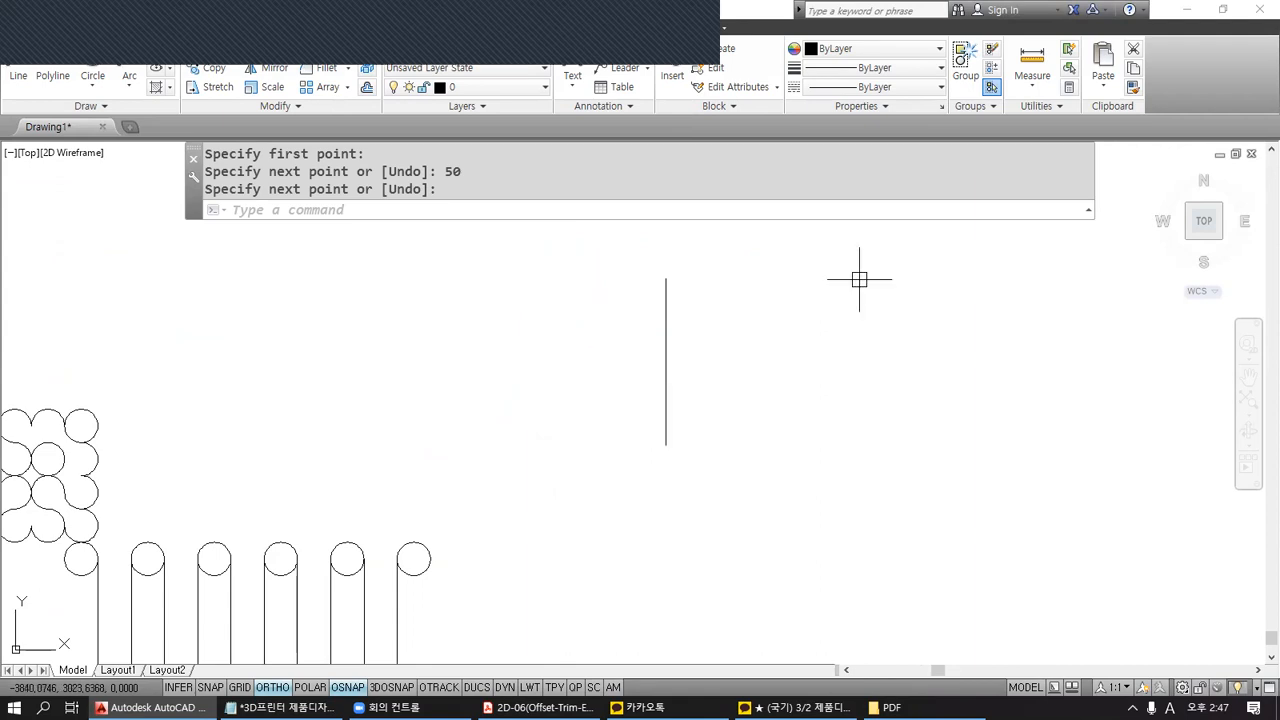
# Start ROTATE with the 50-long vertical line as the selected object.
pyautogui.write('RO')
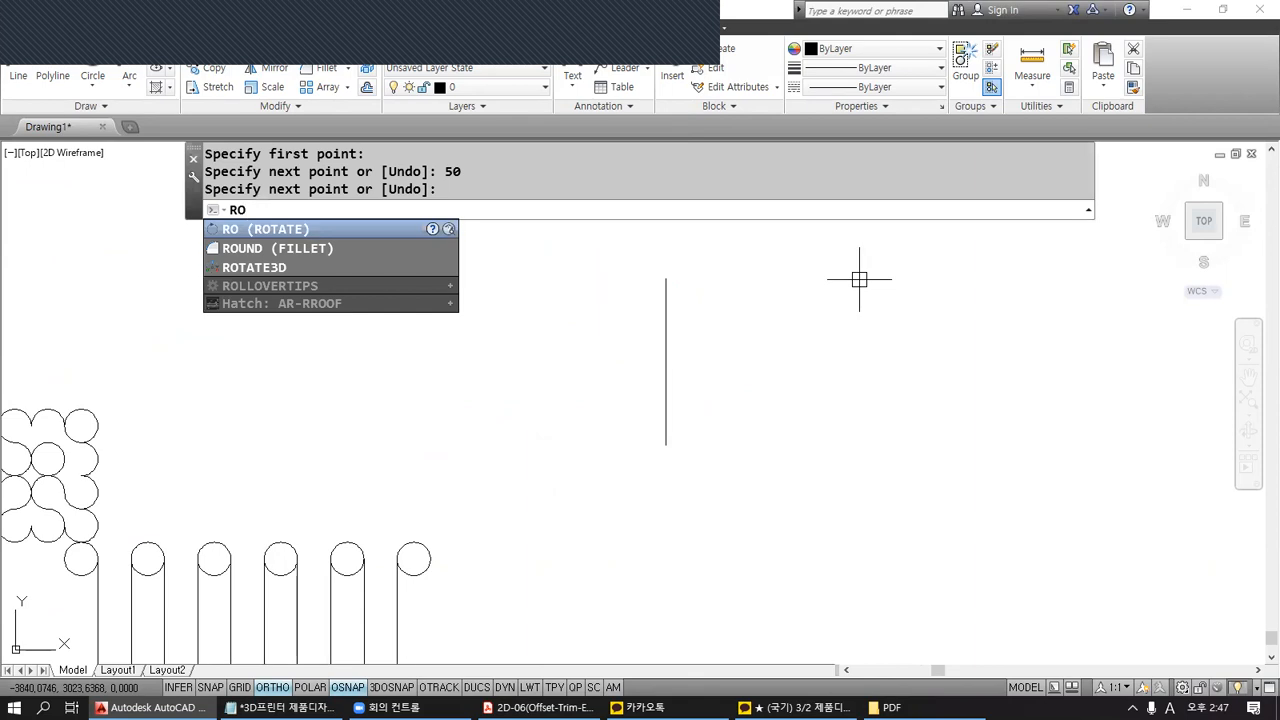
pyautogui.press('Return')
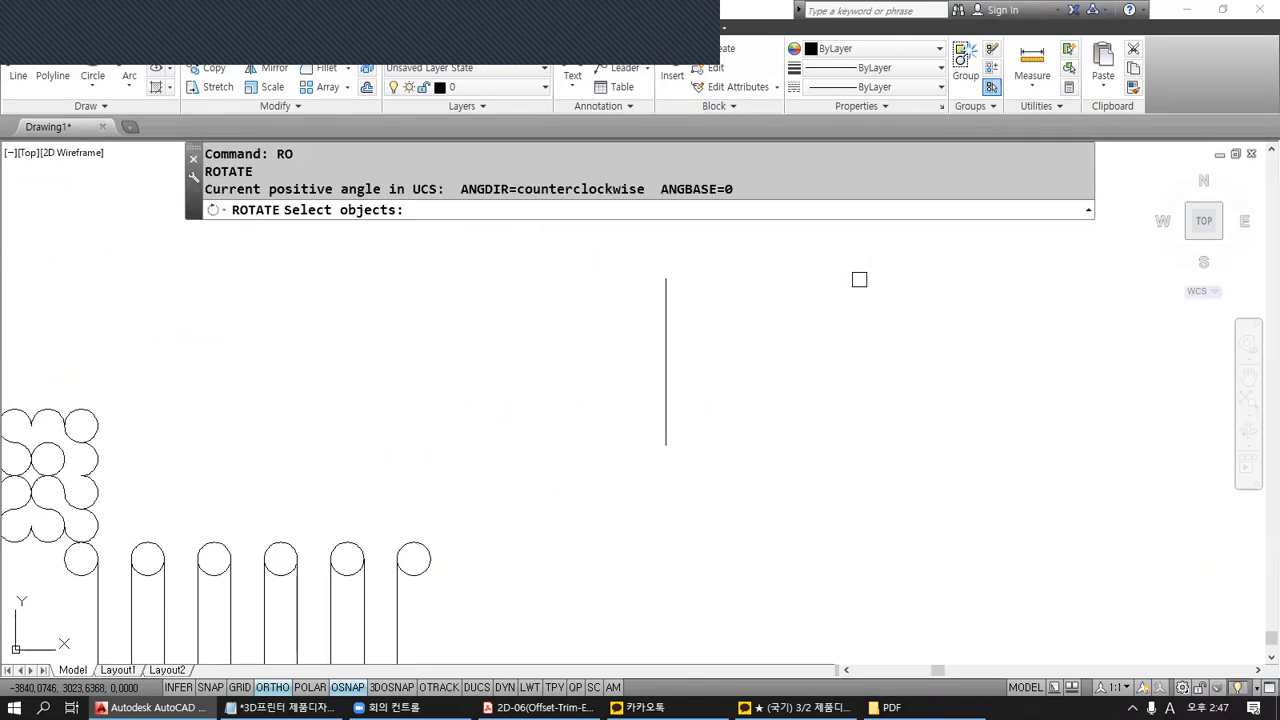
pyautogui.click(666, 300)
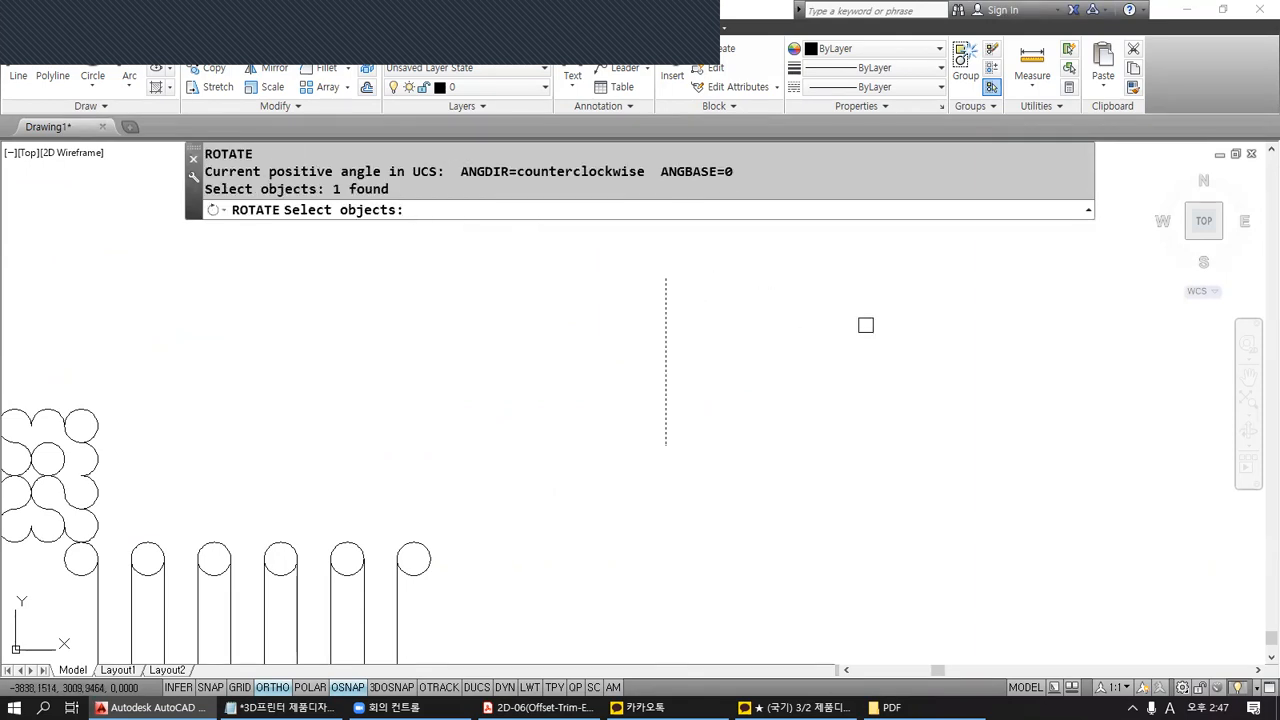
pyautogui.press('Return')
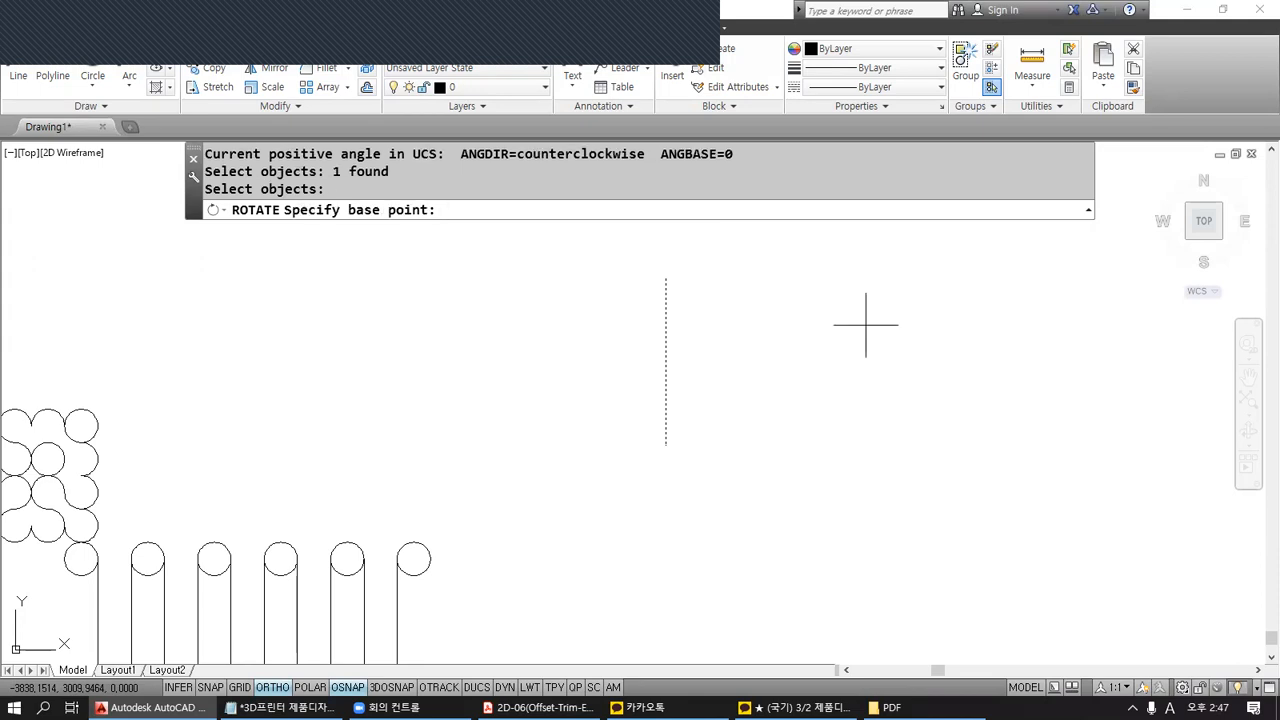
pyautogui.moveTo(659, 353)
pyautogui.mouseDown()
pyautogui.moveTo(670, 364)
pyautogui.moveTo(665, 351)
pyautogui.mouseUp()
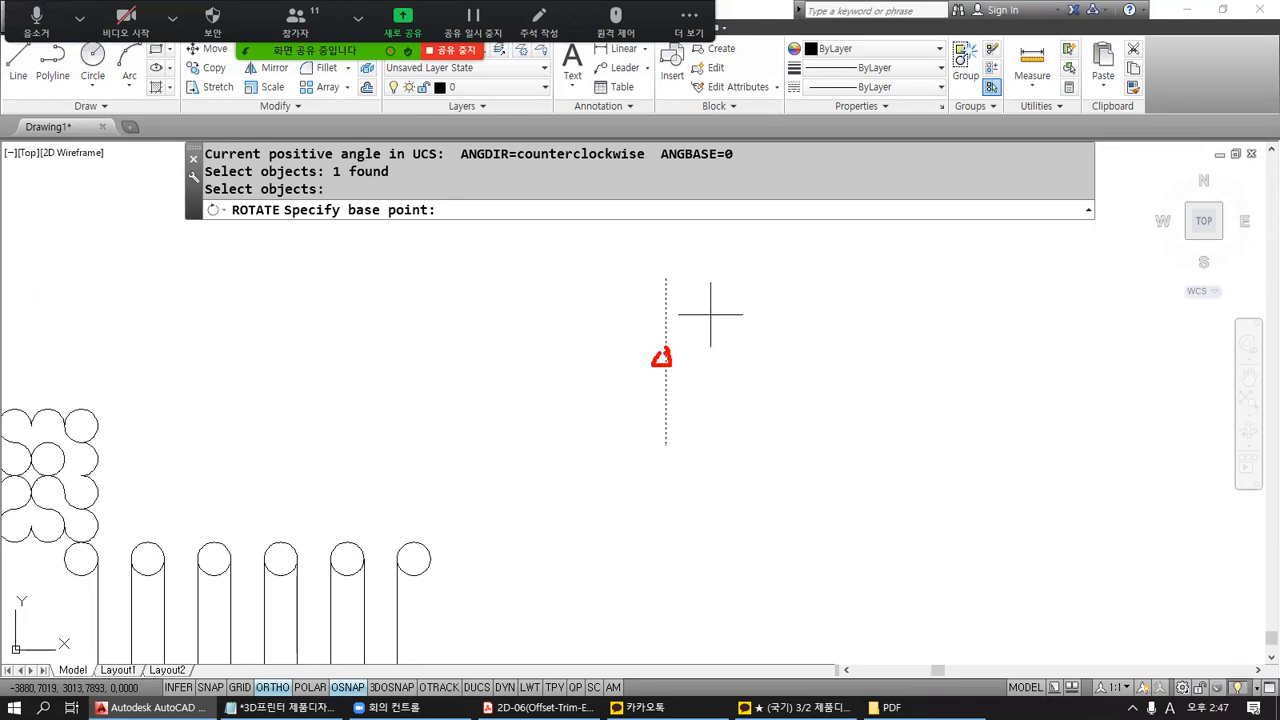
pyautogui.moveTo(547, 359); pyautogui.dragTo(780, 360)
pyautogui.moveTo(608, 299); pyautogui.dragTo(749, 448)
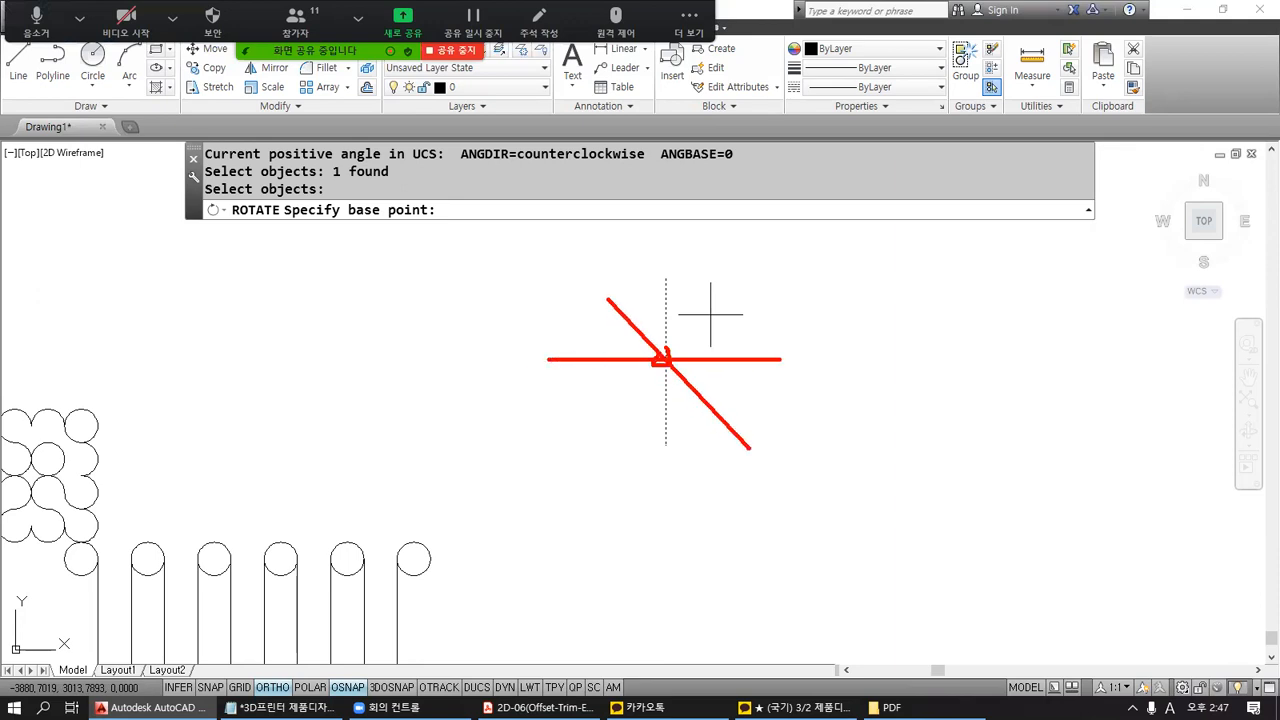
pyautogui.press('Escape')
pyautogui.hotkey('ctrl', '2')
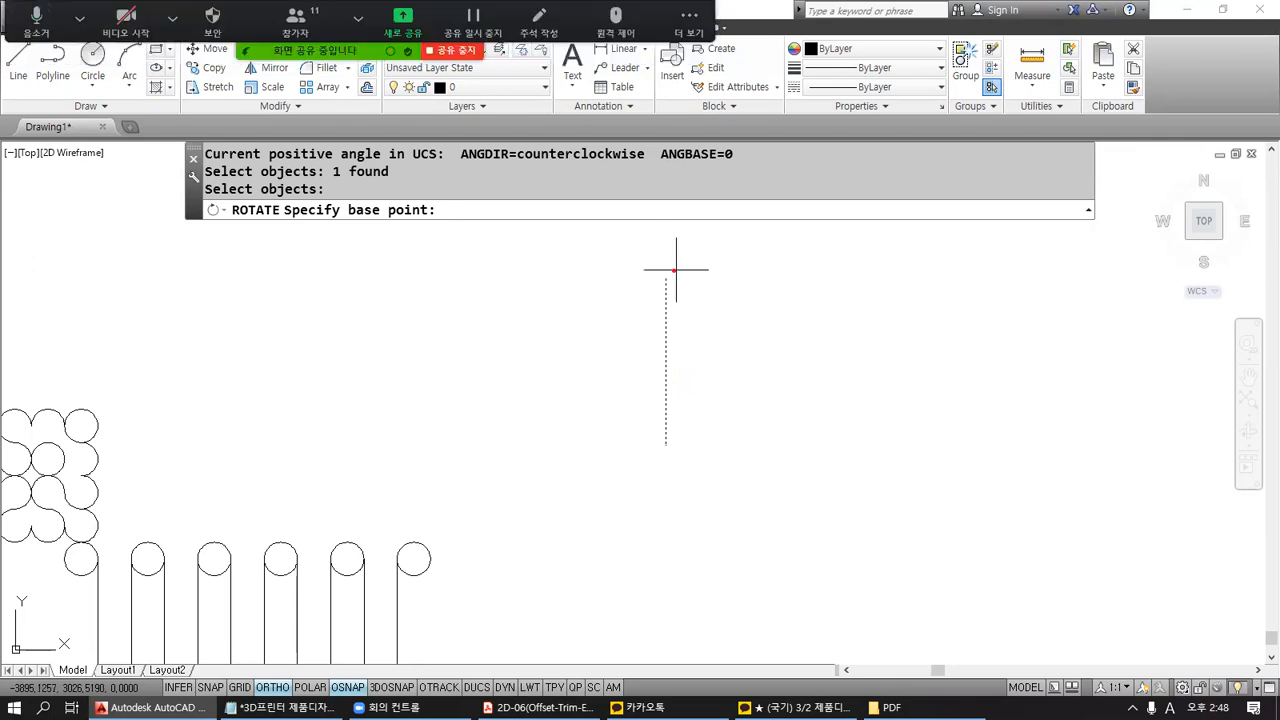
pyautogui.moveTo(667, 278)
pyautogui.mouseDown()
pyautogui.moveTo(812, 420)
pyautogui.moveTo(848, 273)
pyautogui.mouseUp()
pyautogui.moveTo(665, 273); pyautogui.dragTo(781, 173)
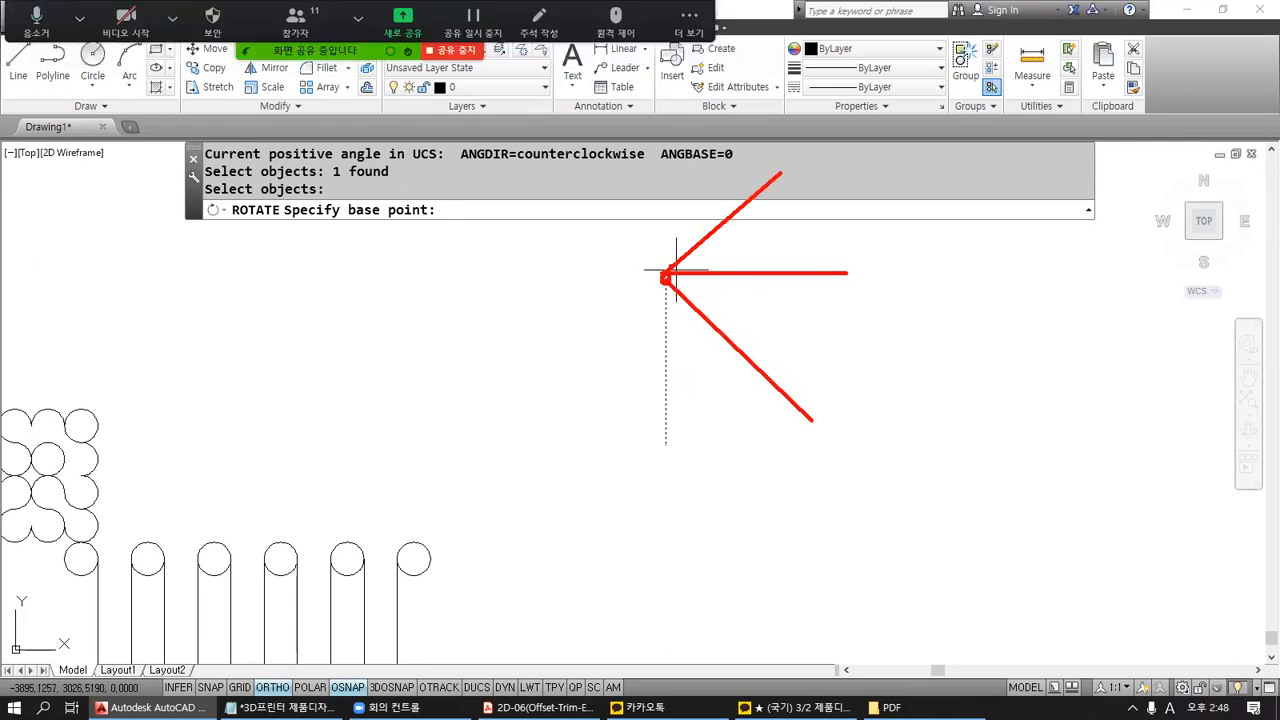
pyautogui.moveTo(664, 274); pyautogui.dragTo(606, 132)
pyautogui.moveTo(663, 443); pyautogui.dragTo(546, 345)
pyautogui.moveTo(660, 447); pyautogui.dragTo(544, 447)
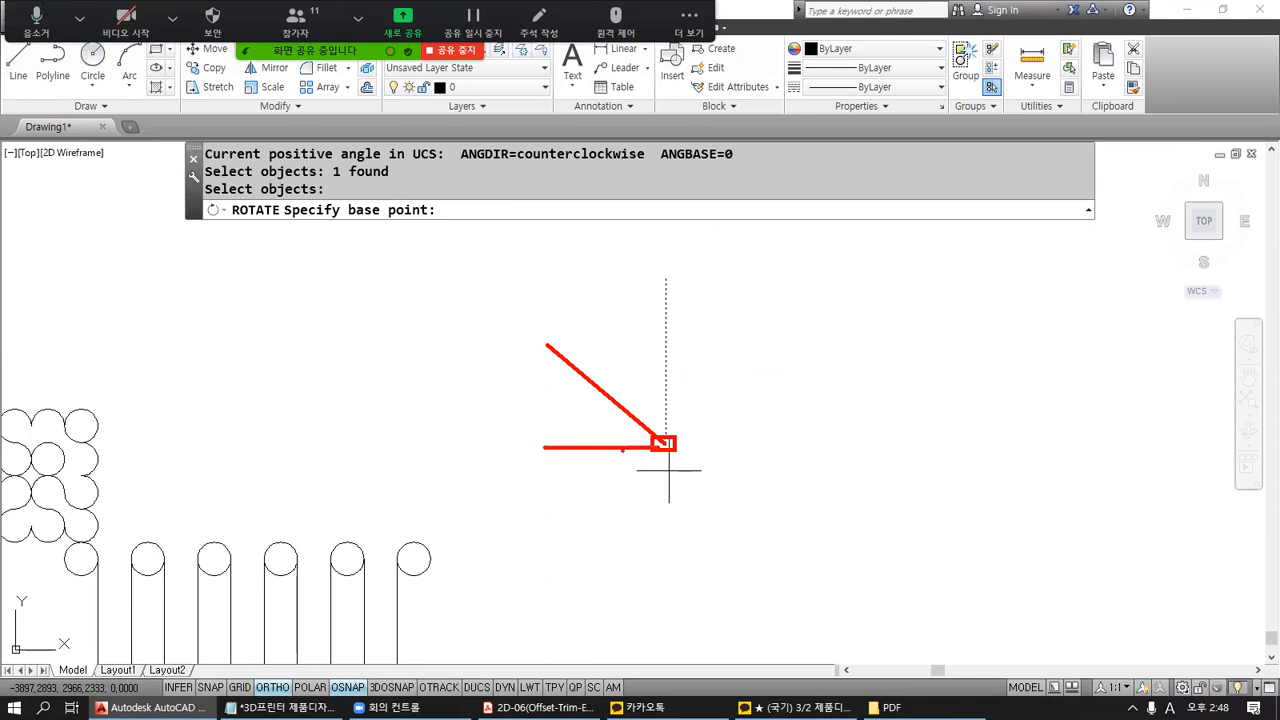
pyautogui.moveTo(660, 448); pyautogui.dragTo(568, 535)
pyautogui.moveTo(653, 341)
pyautogui.mouseDown()
pyautogui.moveTo(606, 377)
pyautogui.moveTo(744, 368)
pyautogui.moveTo(716, 371)
pyautogui.mouseUp()
pyautogui.moveTo(732, 316)
pyautogui.mouseDown()
pyautogui.moveTo(750, 332)
pyautogui.moveTo(734, 330)
pyautogui.moveTo(759, 333)
pyautogui.mouseUp()
pyautogui.moveTo(764, 317); pyautogui.dragTo(778, 314)
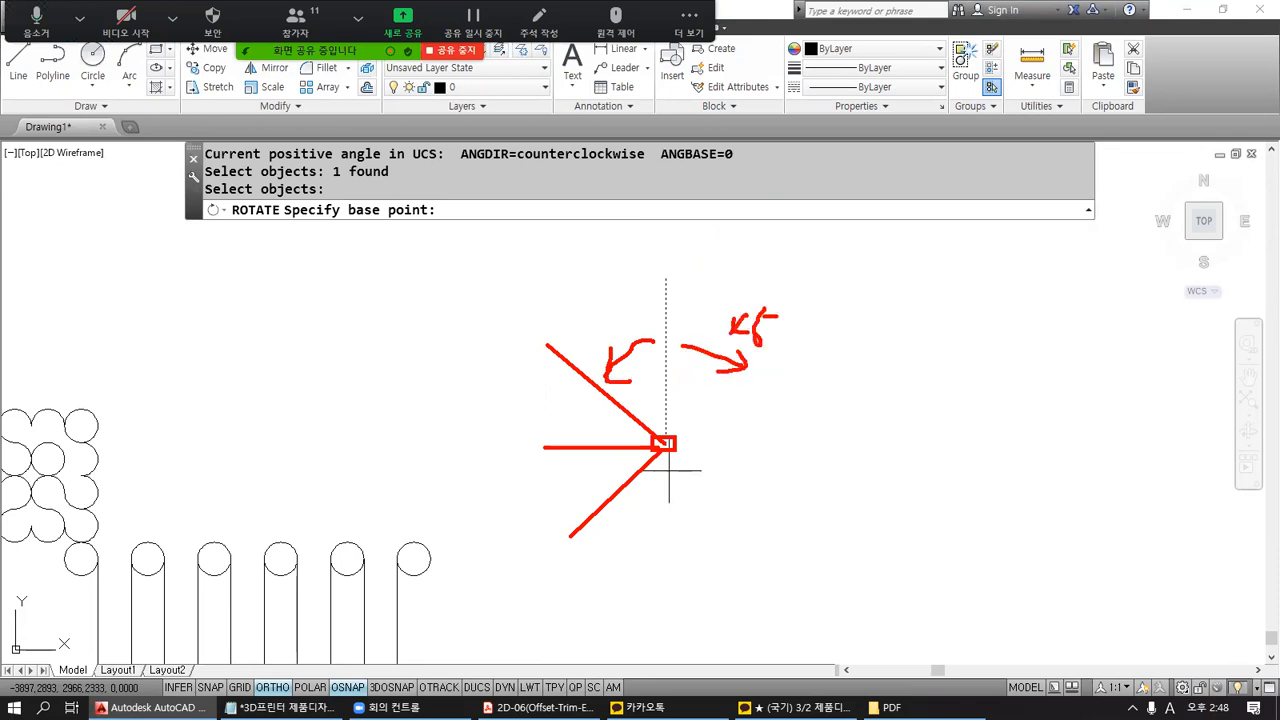
pyautogui.press('Escape')
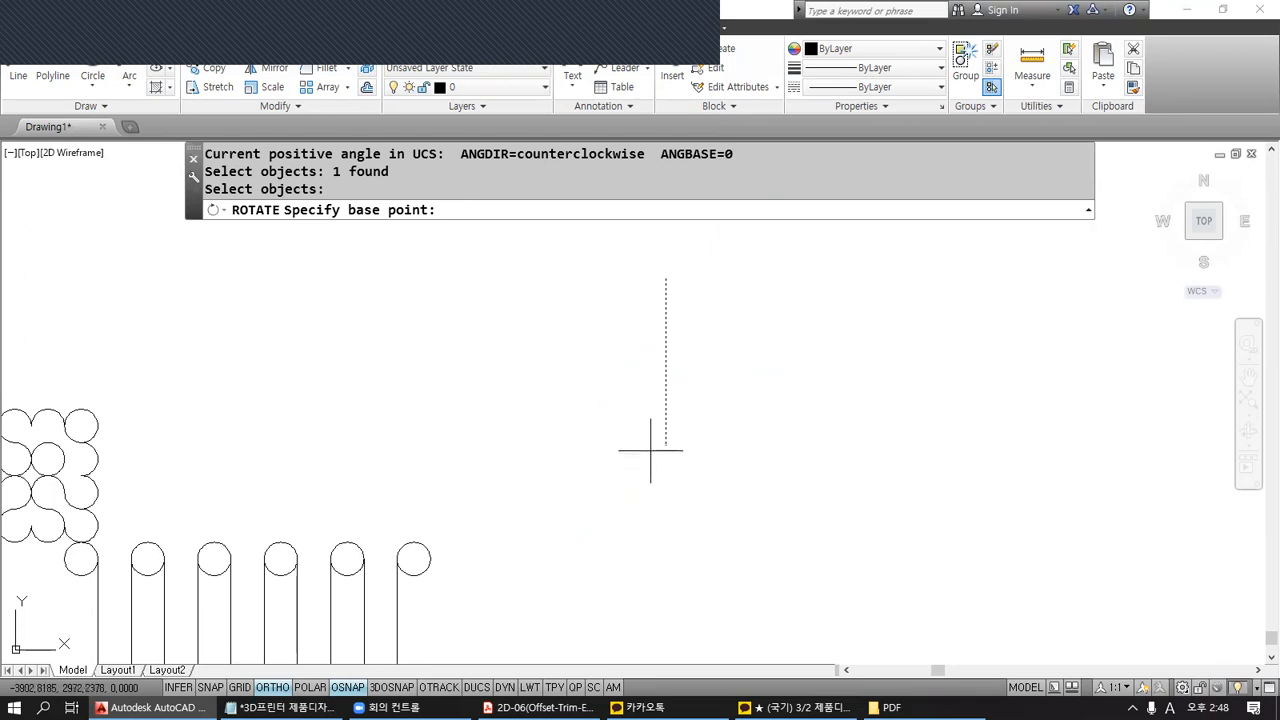
# Rotate the selected vertical line by 45 degrees about its lower endpoint.
pyautogui.click(666, 445)
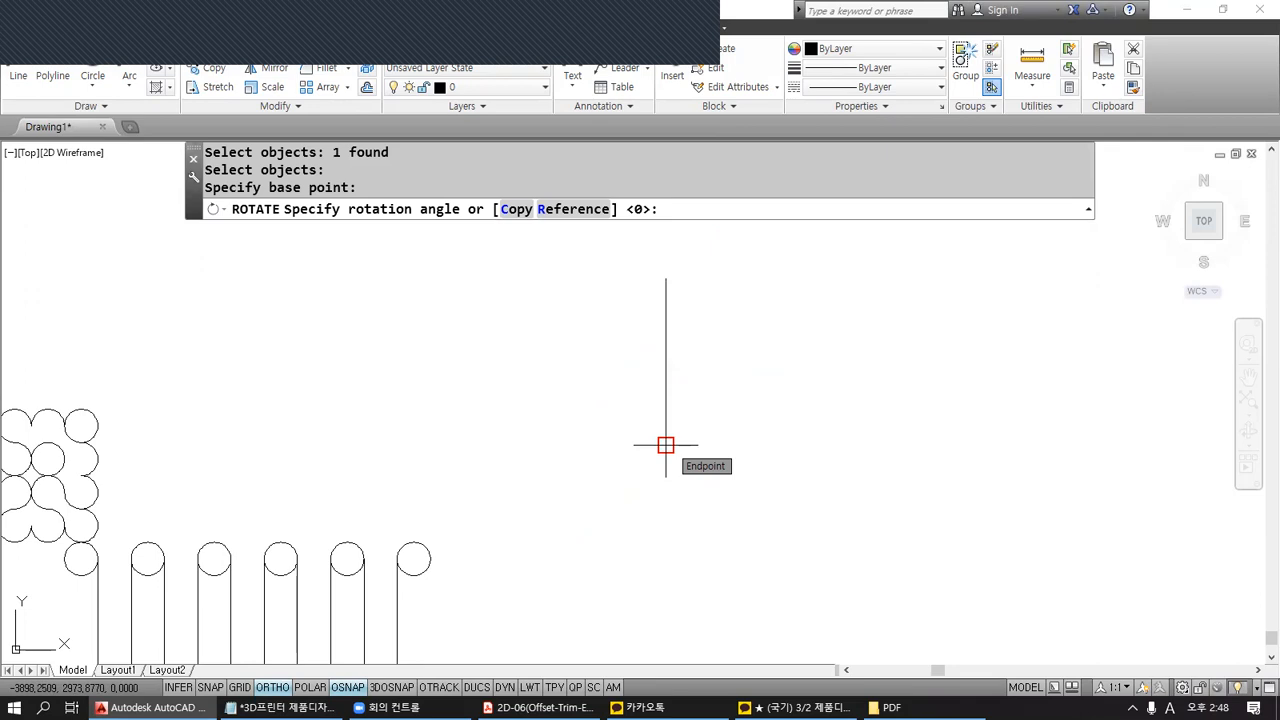
pyautogui.write('45')
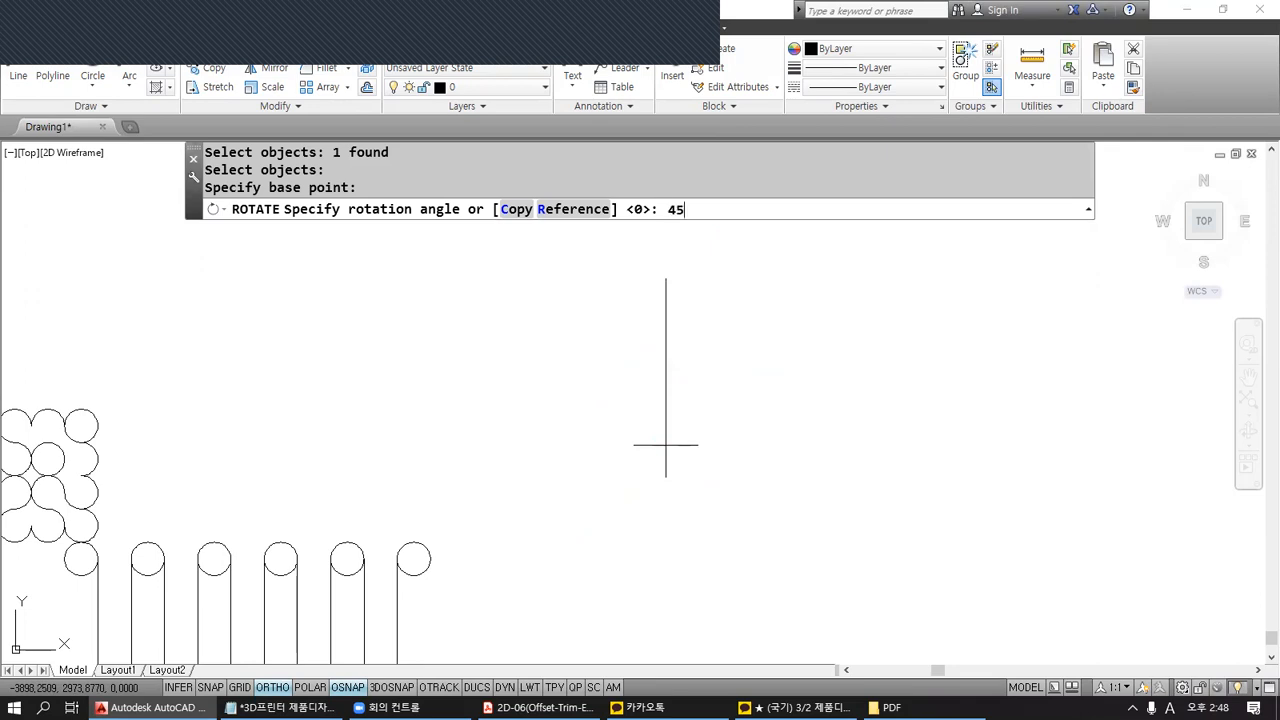
pyautogui.moveTo(643, 272)
pyautogui.mouseDown()
pyautogui.moveTo(523, 318)
pyautogui.moveTo(566, 310)
pyautogui.mouseUp()
pyautogui.moveTo(552, 234)
pyautogui.mouseDown()
pyautogui.moveTo(578, 258)
pyautogui.moveTo(567, 273)
pyautogui.mouseUp()
pyautogui.moveTo(588, 226)
pyautogui.mouseDown()
pyautogui.moveTo(575, 265)
pyautogui.moveTo(607, 229)
pyautogui.mouseUp()
pyautogui.press('Escape')
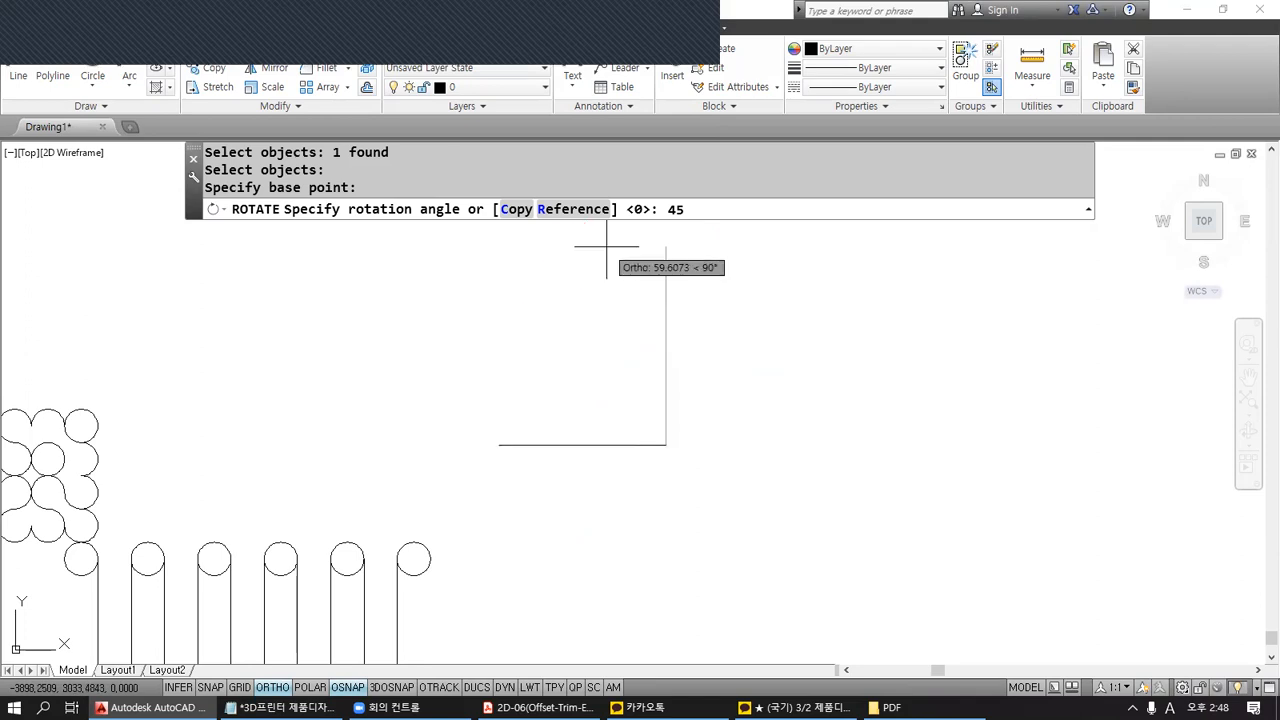
pyautogui.press('Return')
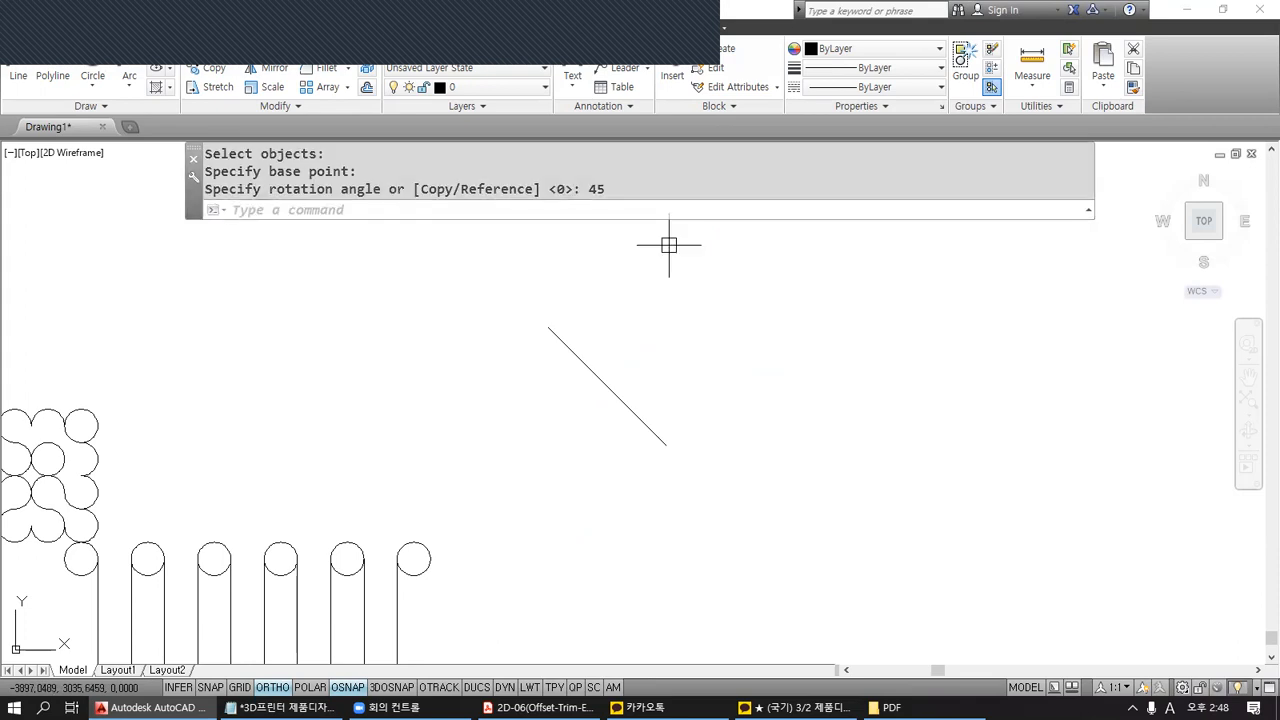
# Undo the last rotation of the line.
pyautogui.moveTo(665, 446); pyautogui.dragTo(665, 284)
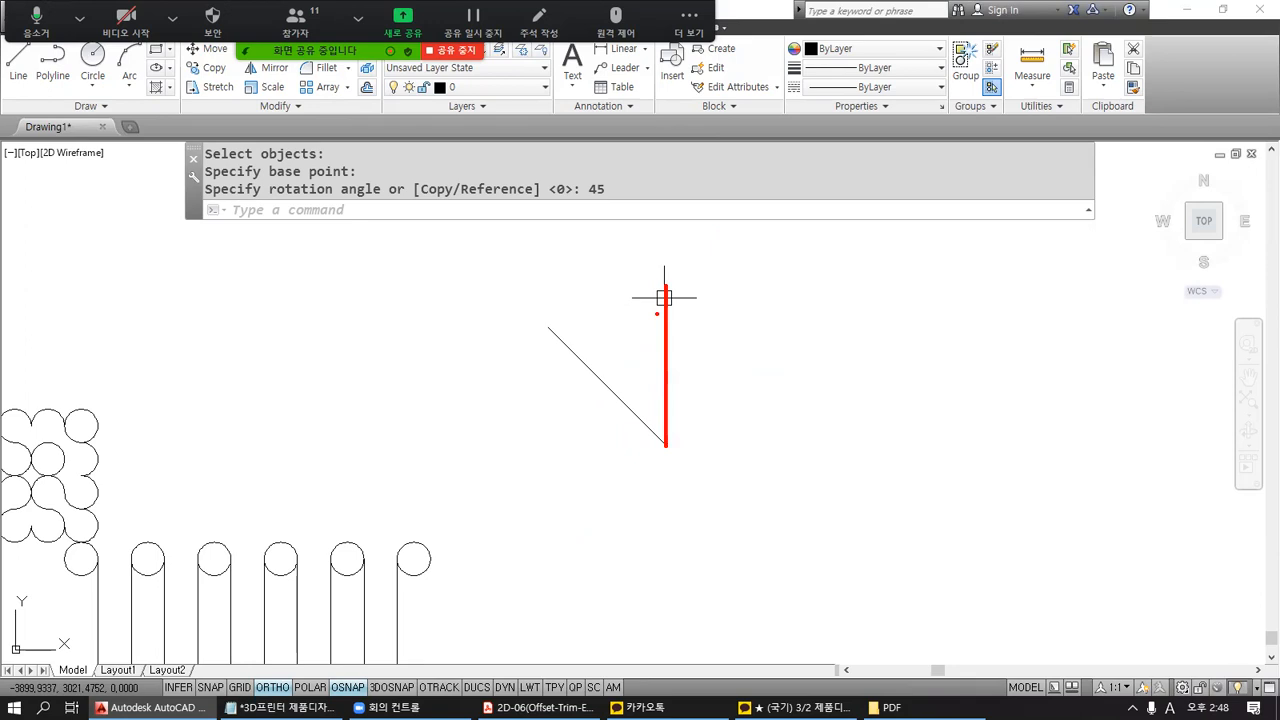
pyautogui.press('Escape')
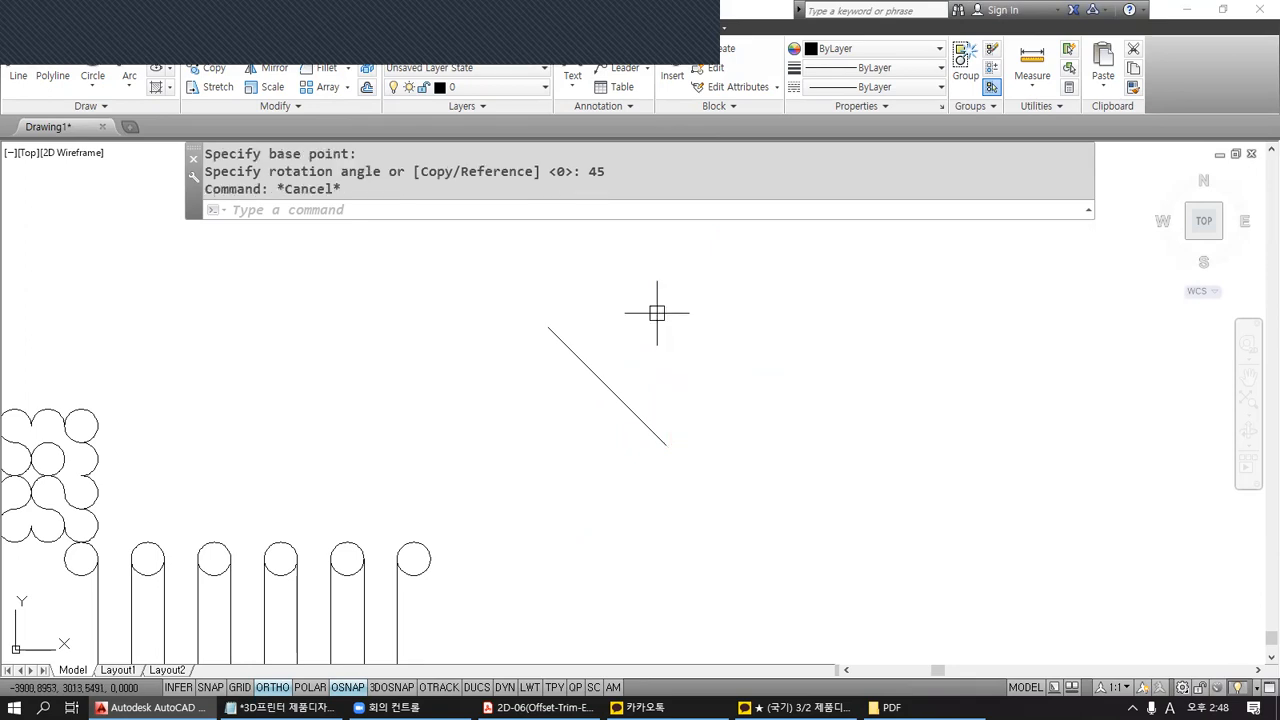
pyautogui.write('u')
pyautogui.press('Return')
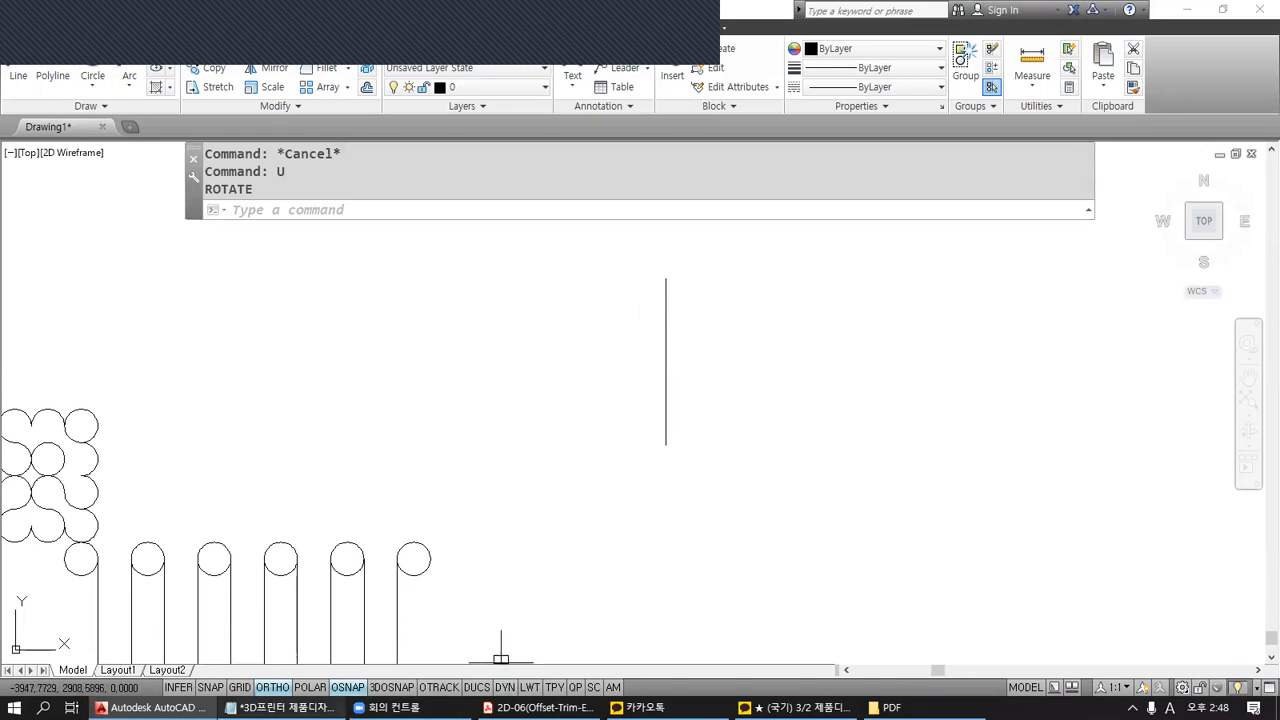
# Switch to the Notepad command notes, add "* 회전복사 : 옵션 C" beneath the ROTATE items, and return to AutoCAD.
pyautogui.click(281, 707)
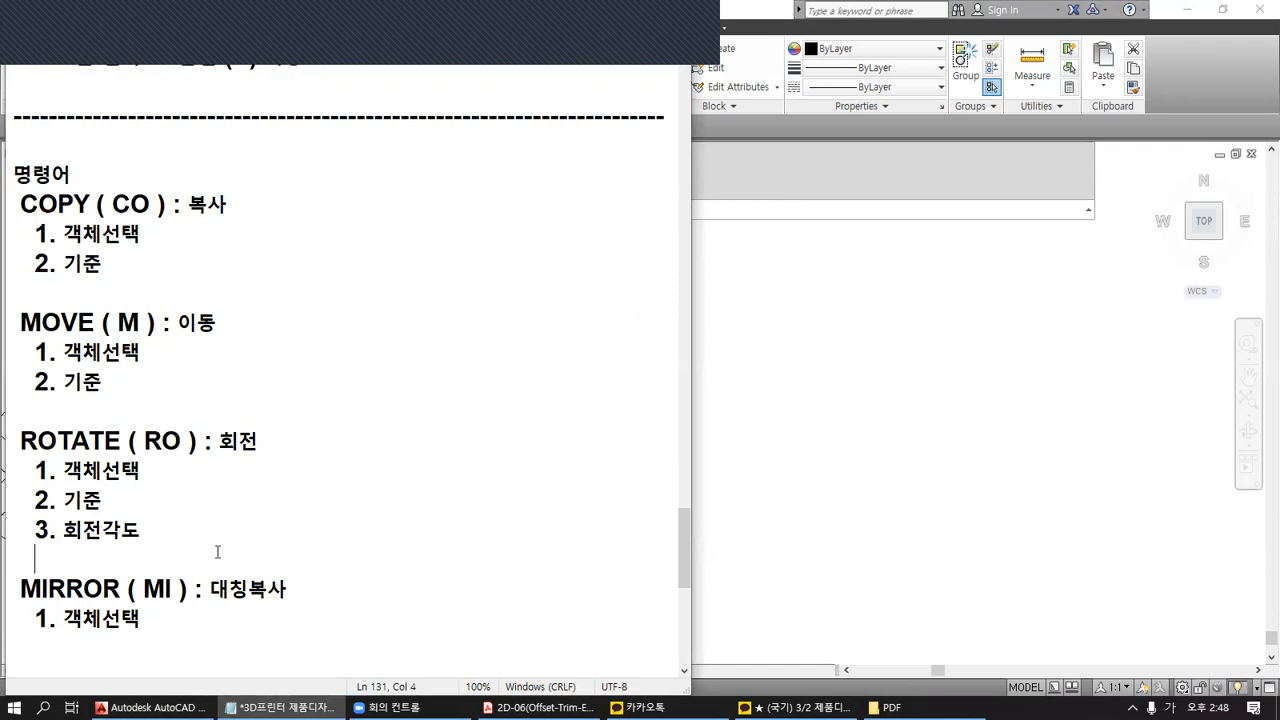
pyautogui.write('* 회저전복')
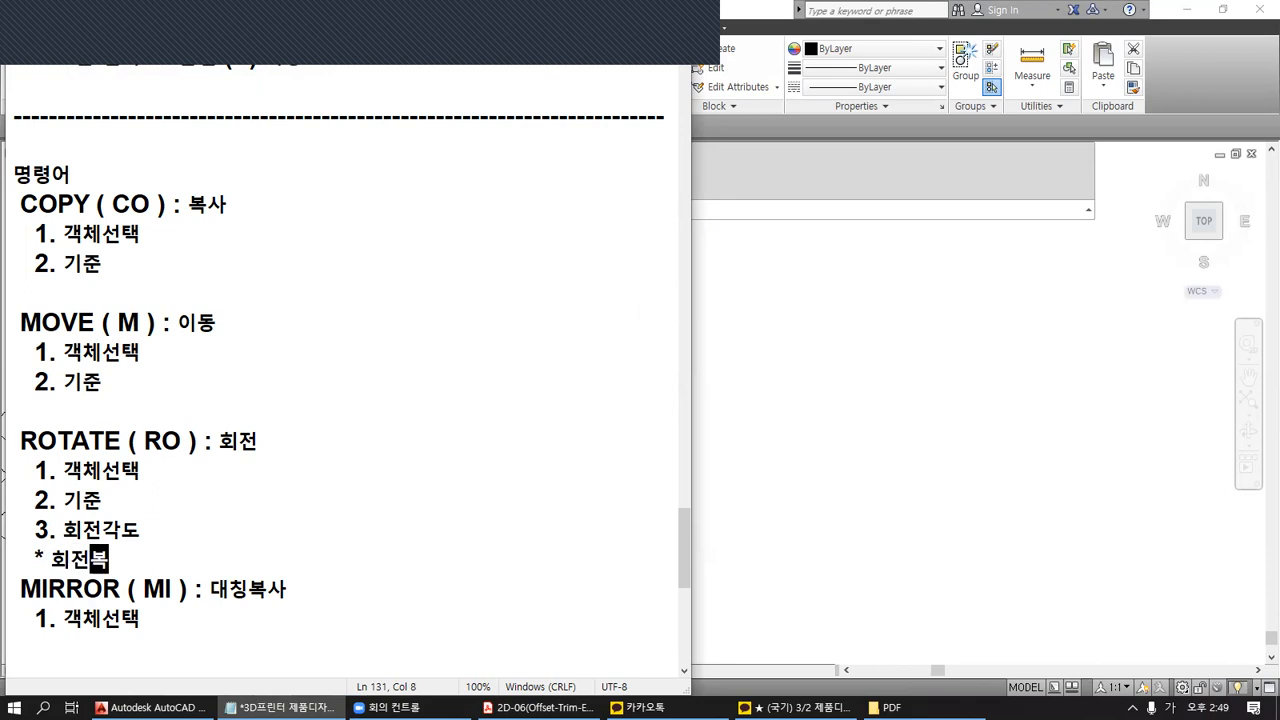
pyautogui.write('사 : 옵션 ')
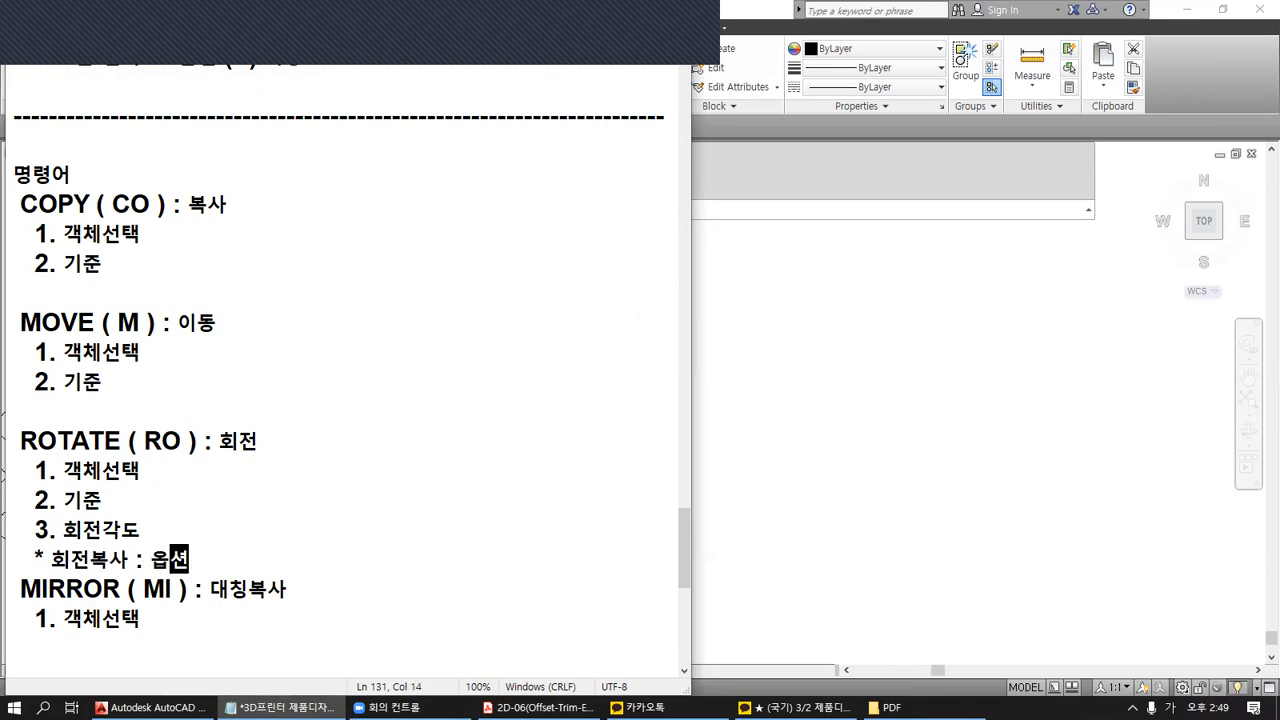
pyautogui.write('c')
pyautogui.press('BackSpace')
pyautogui.write('C')
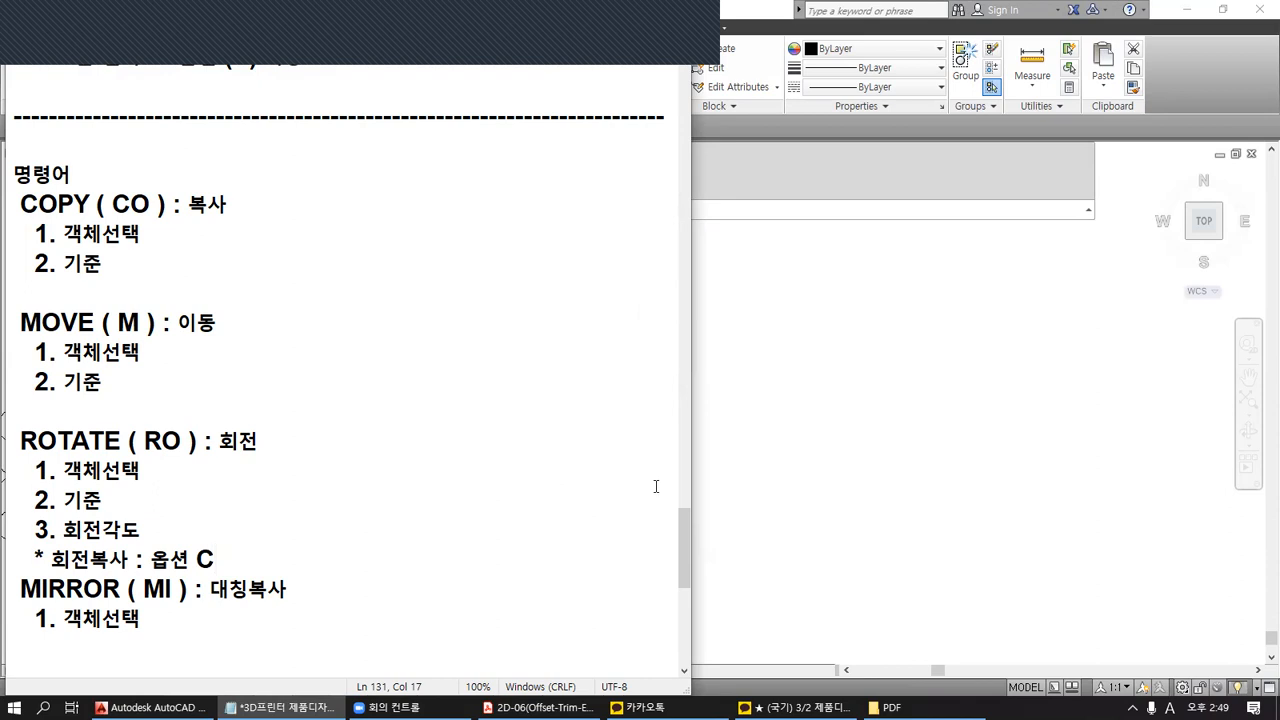
pyautogui.click(809, 450)
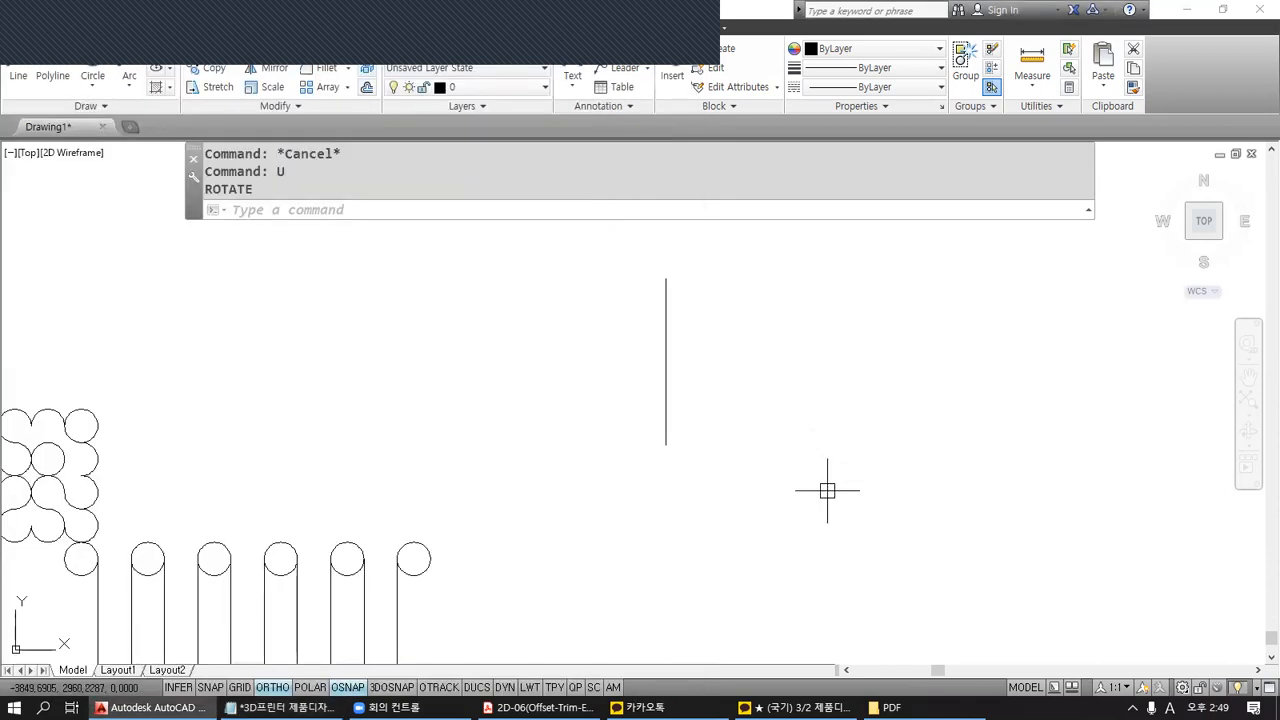
# Rotate a copy of the vertical line by 45 degrees about its lower endpoint, using ROTATE's Copy option.
pyautogui.write('RO')
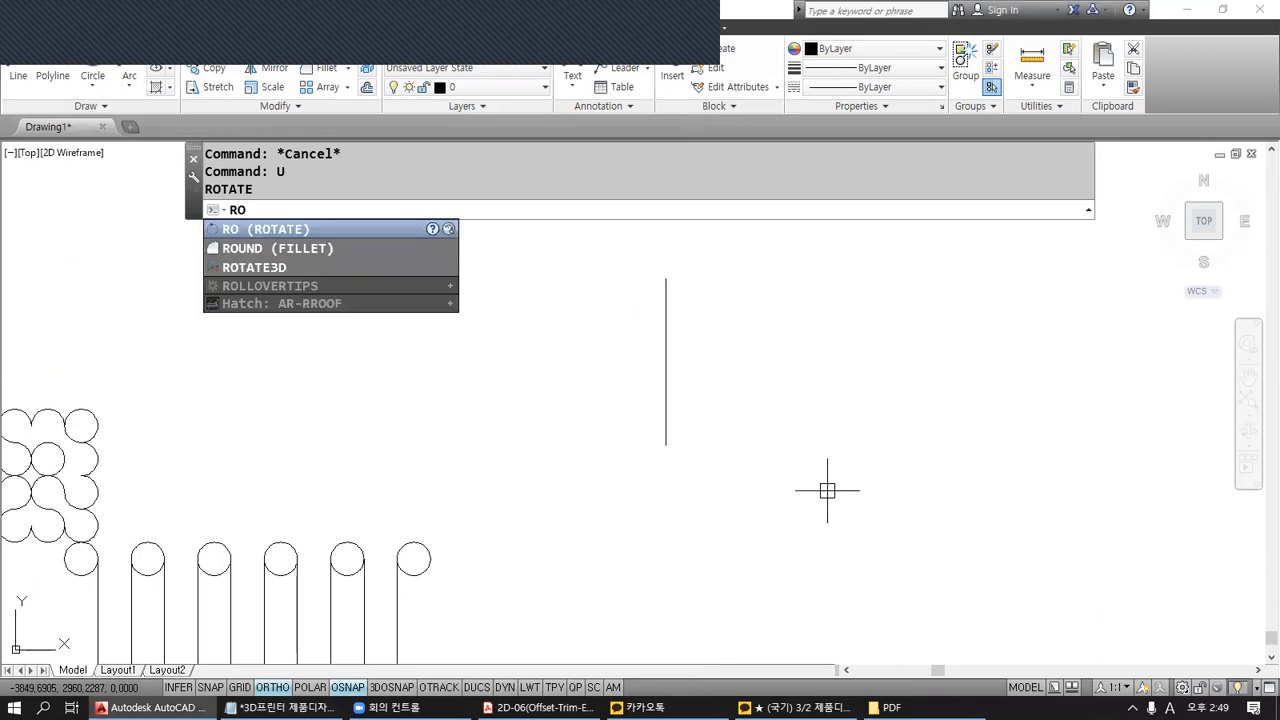
pyautogui.press('Return')
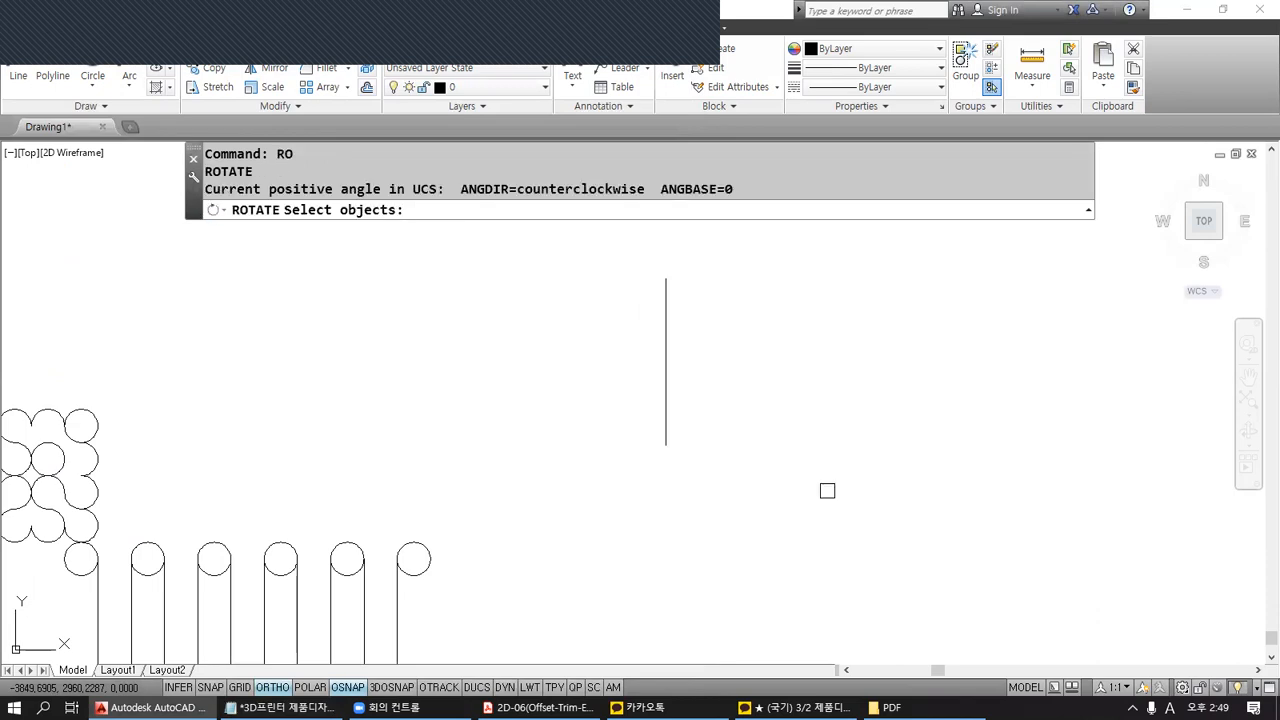
pyautogui.click(665, 344)
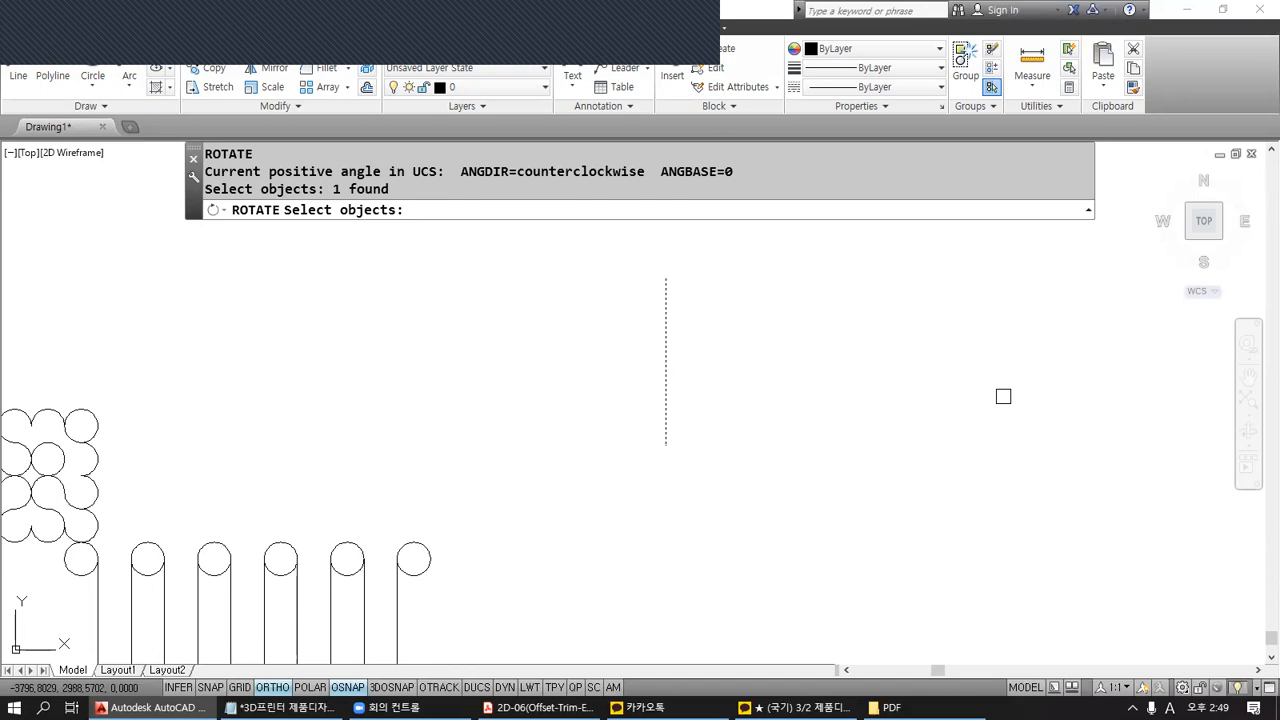
pyautogui.press('Return')
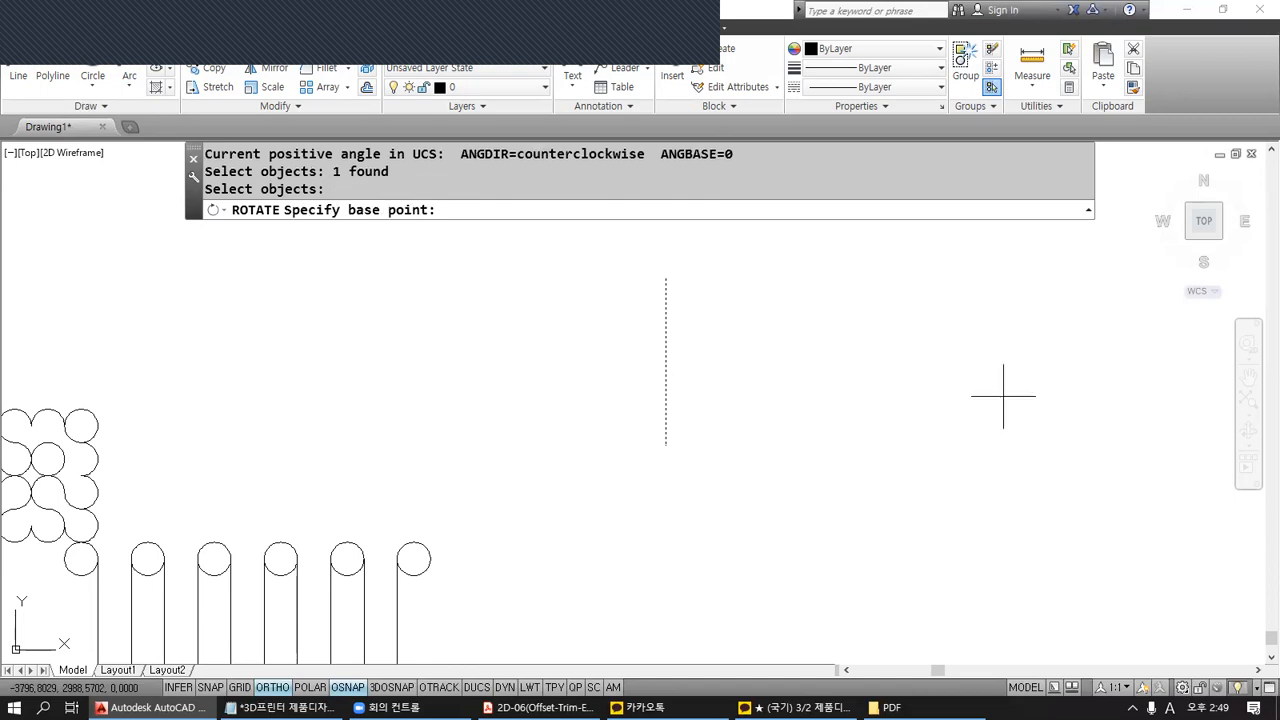
pyautogui.click(665, 445)
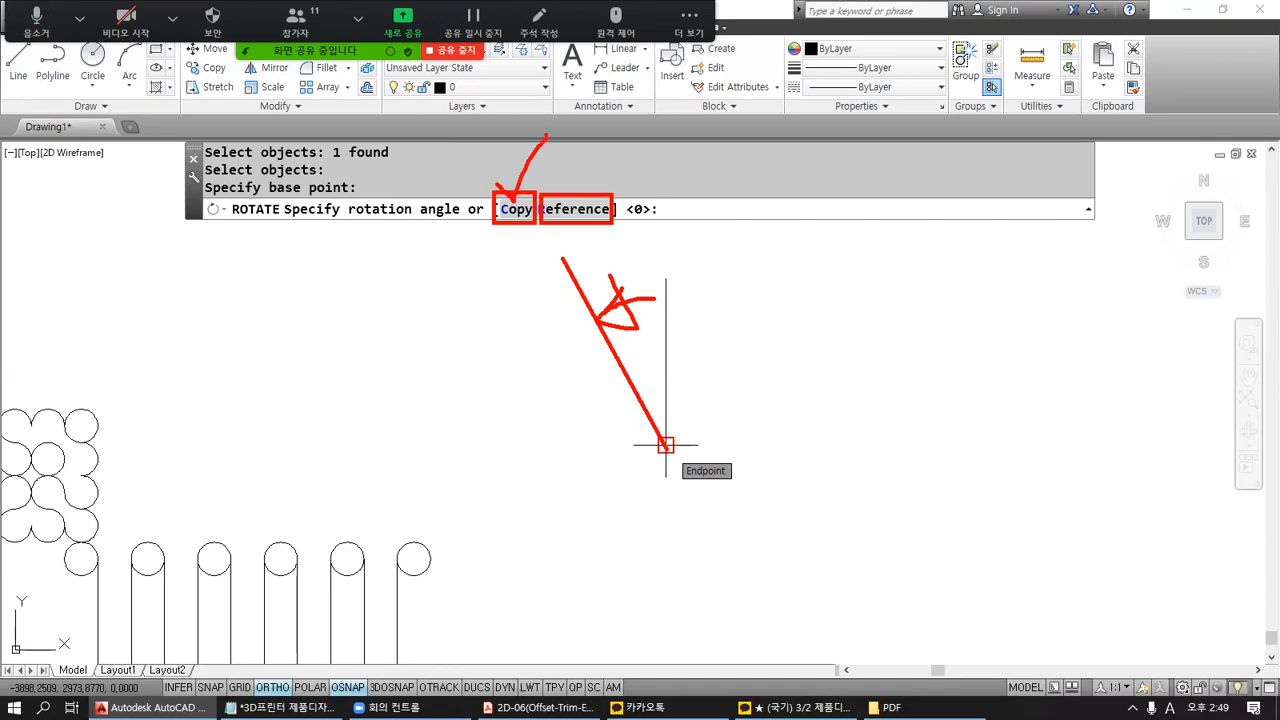
pyautogui.click(521, 210)
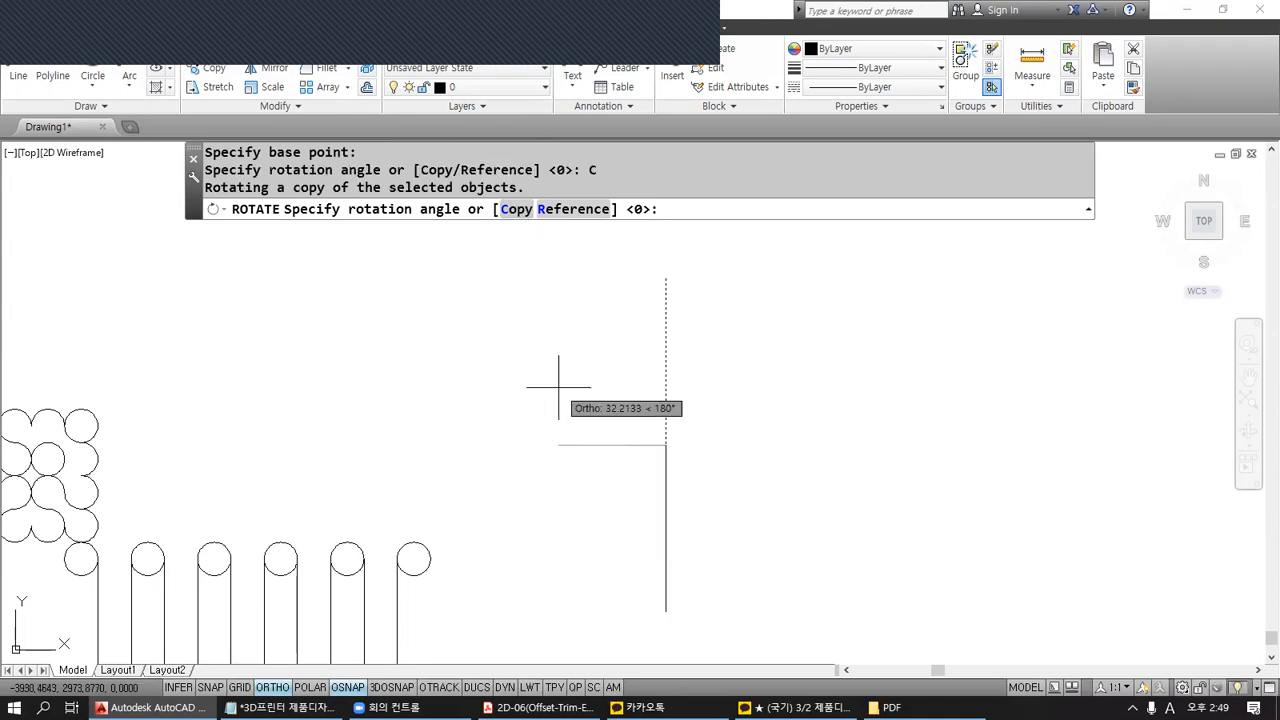
pyautogui.write('45')
pyautogui.press('Return')
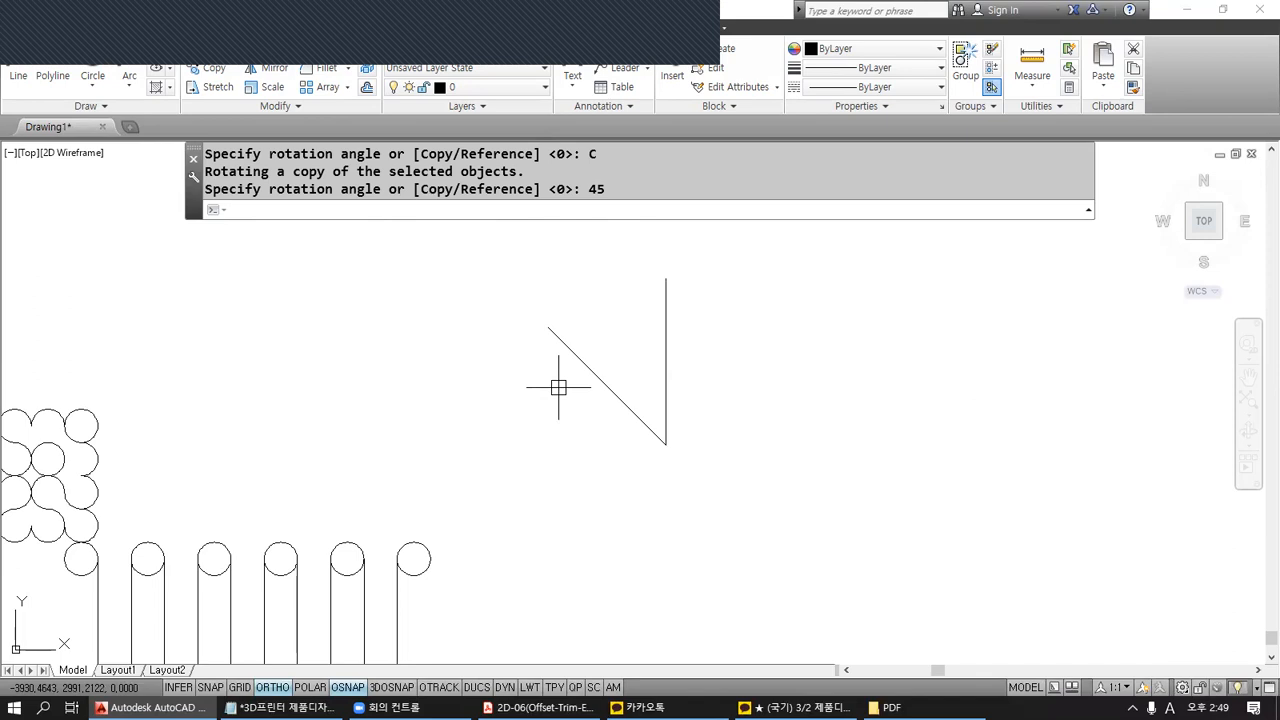
pyautogui.moveTo(660, 298)
pyautogui.mouseDown()
pyautogui.moveTo(590, 333)
pyautogui.moveTo(641, 364)
pyautogui.mouseUp()
pyautogui.moveTo(643, 346); pyautogui.dragTo(656, 341)
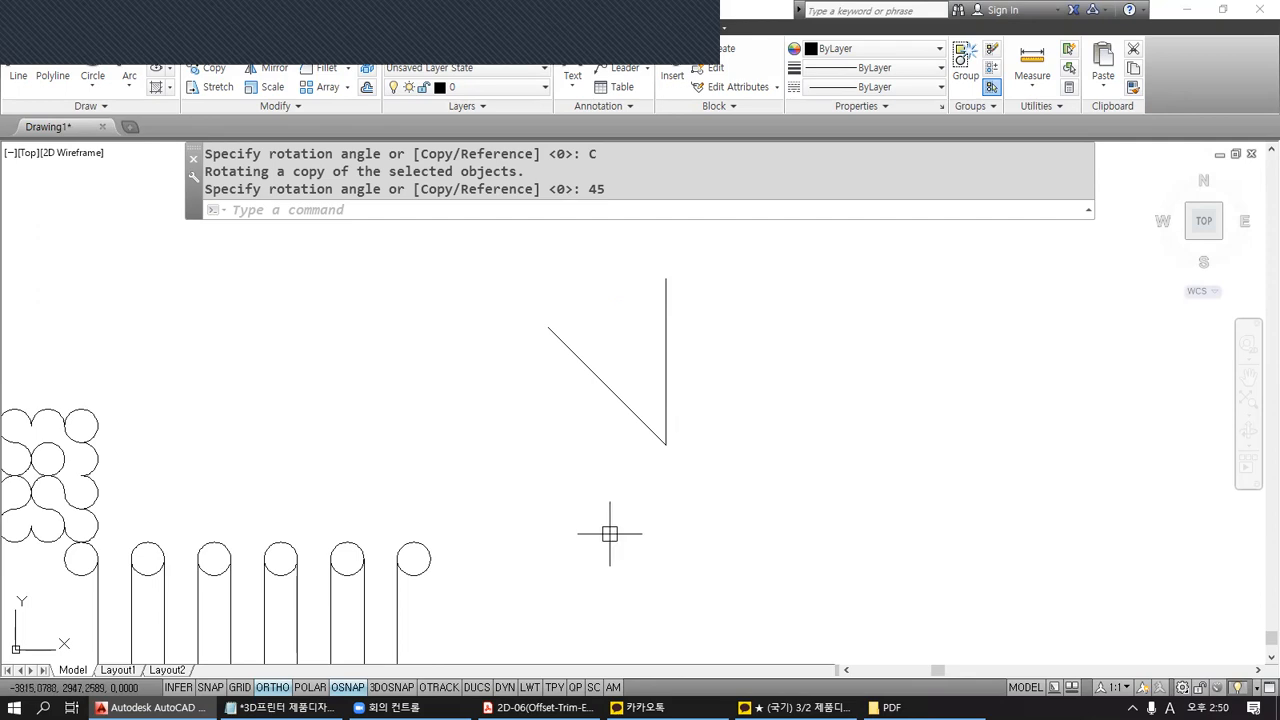
# Switch to the 2D-06 PDF drawing to examine the dimensioned serpentine figures.
pyautogui.click(540, 706)
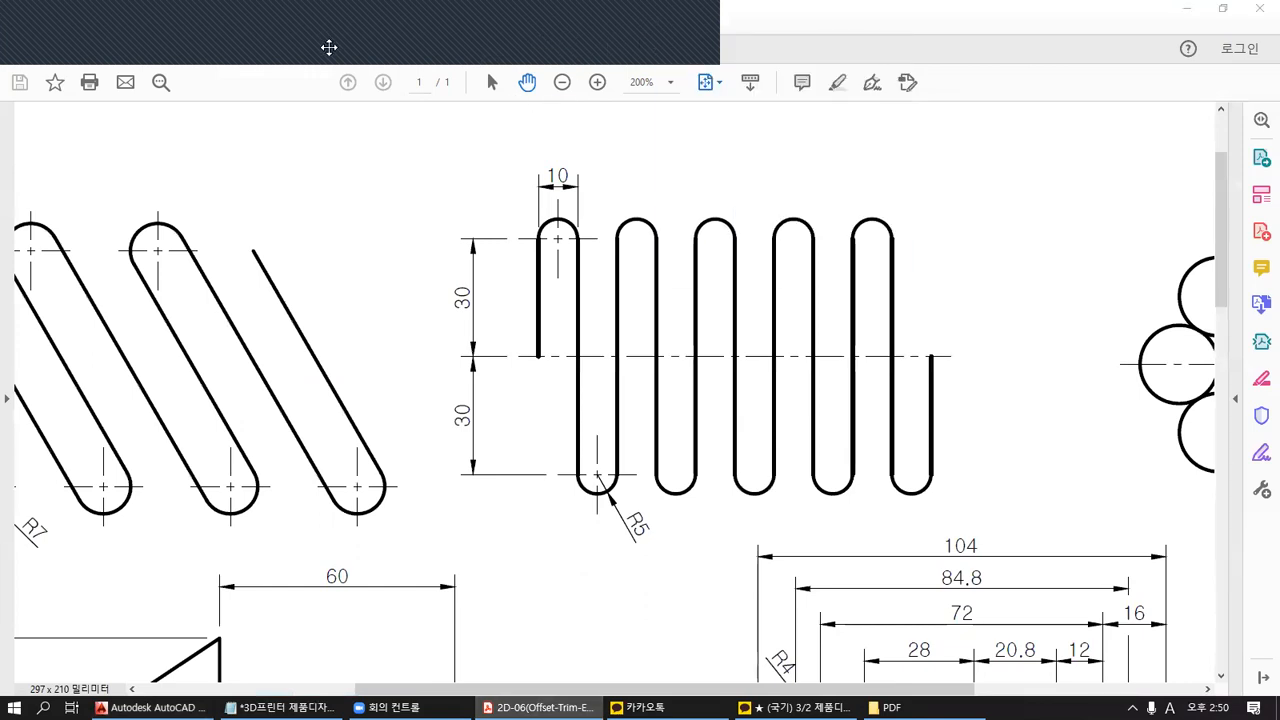
# Switch to the 2D-06 Extend-4 drawing and sketch temporary marks over the upper diagonal small circles and their radial lines in the round figure.
pyautogui.click(314, 50)
pyautogui.scroll(-5, 372, 386)
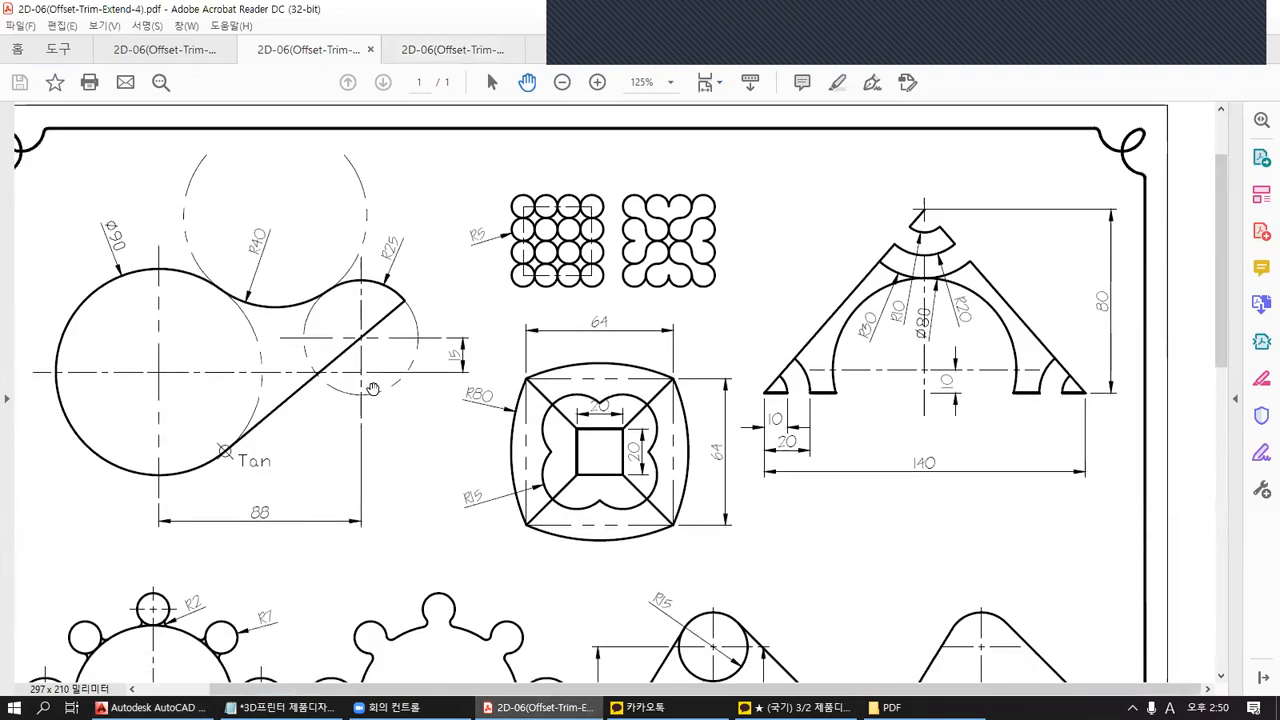
pyautogui.hotkey('ctrl', '2')
pyautogui.moveTo(155, 437); pyautogui.dragTo(221, 374)
pyautogui.moveTo(150, 440); pyautogui.dragTo(88, 368)
pyautogui.moveTo(211, 384); pyautogui.dragTo(222, 374)
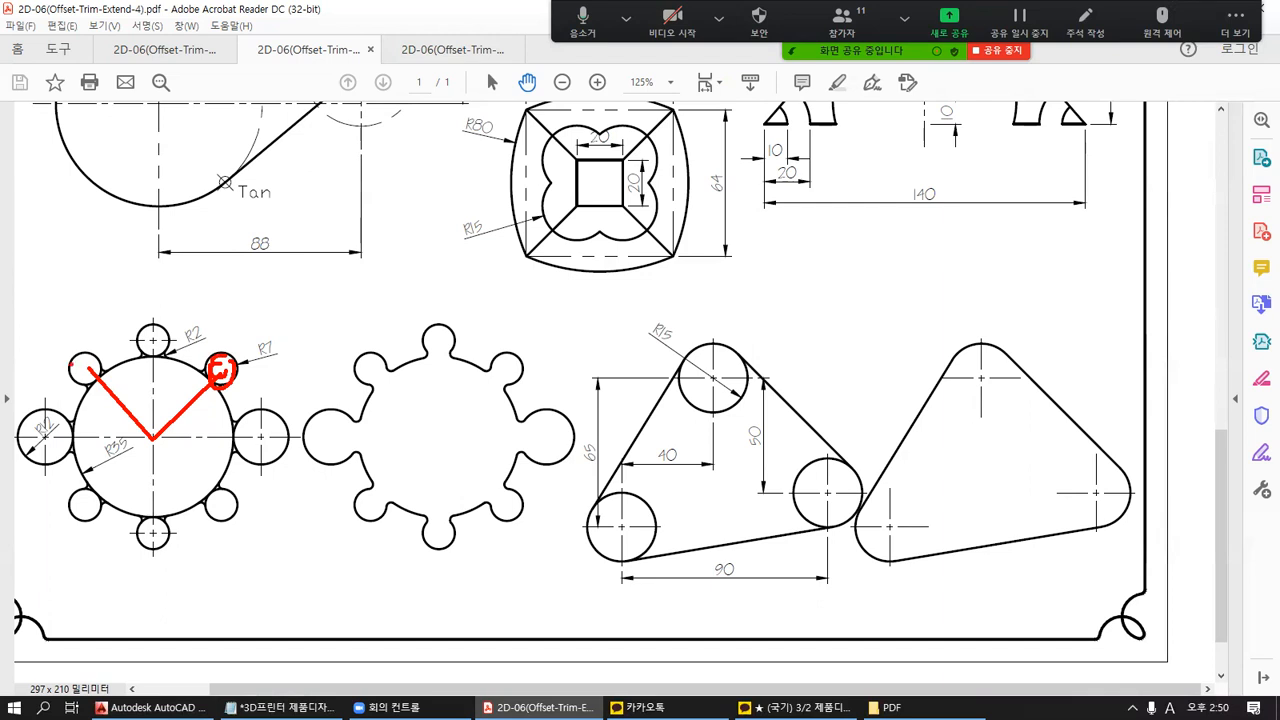
pyautogui.press('Escape')
pyautogui.moveTo(301, 691); pyautogui.dragTo(140, 676)
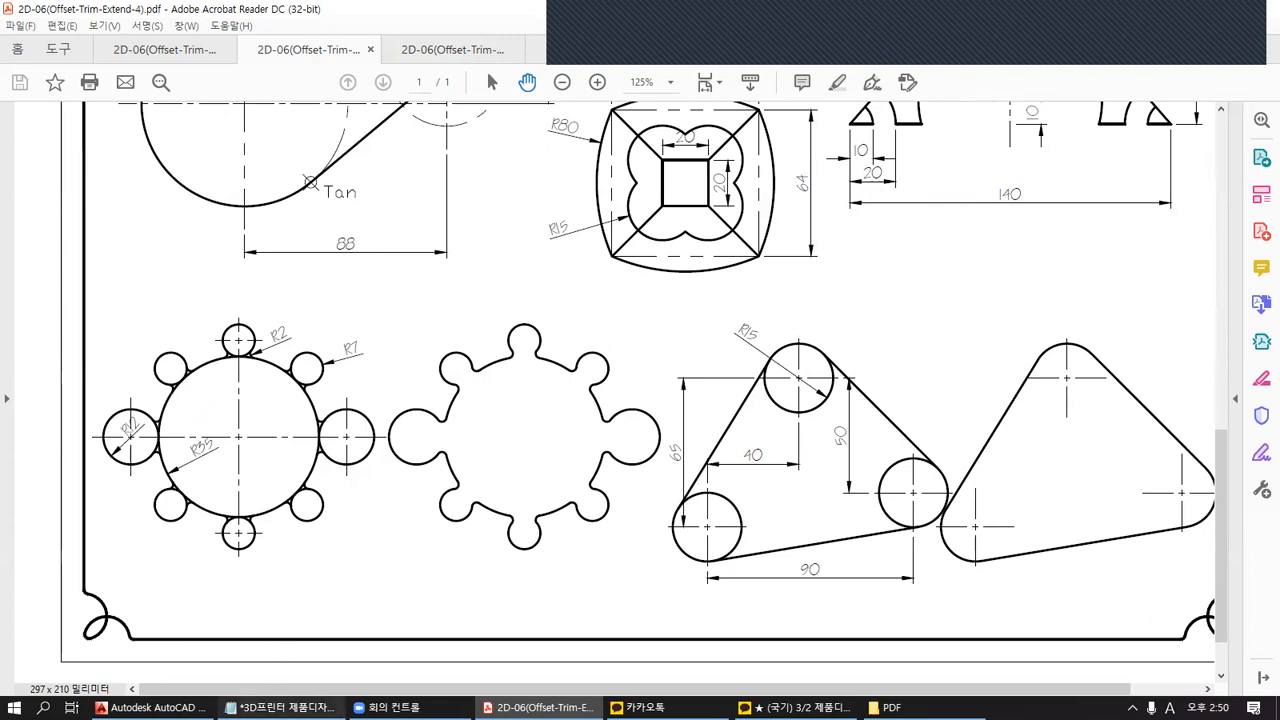
# In the Notepad command notes, insert a blank line between the ROTATE items and the MIRROR heading.
pyautogui.click(283, 704)
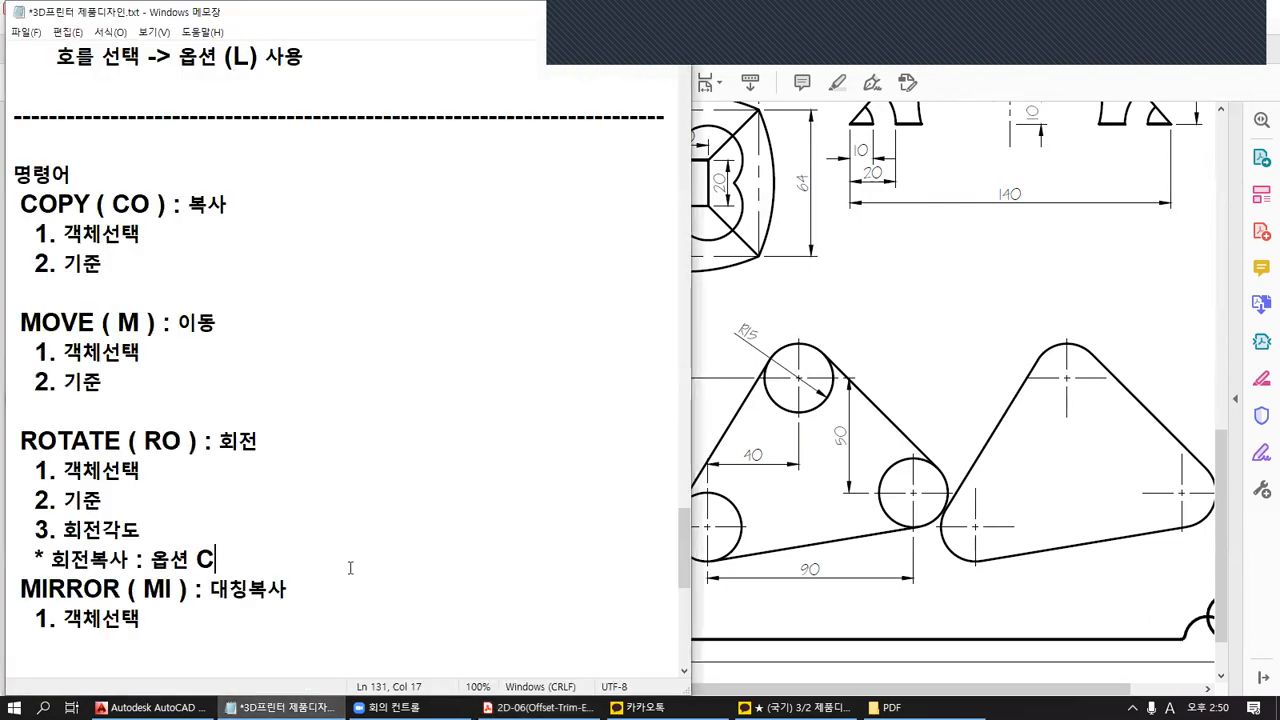
pyautogui.press('Return')
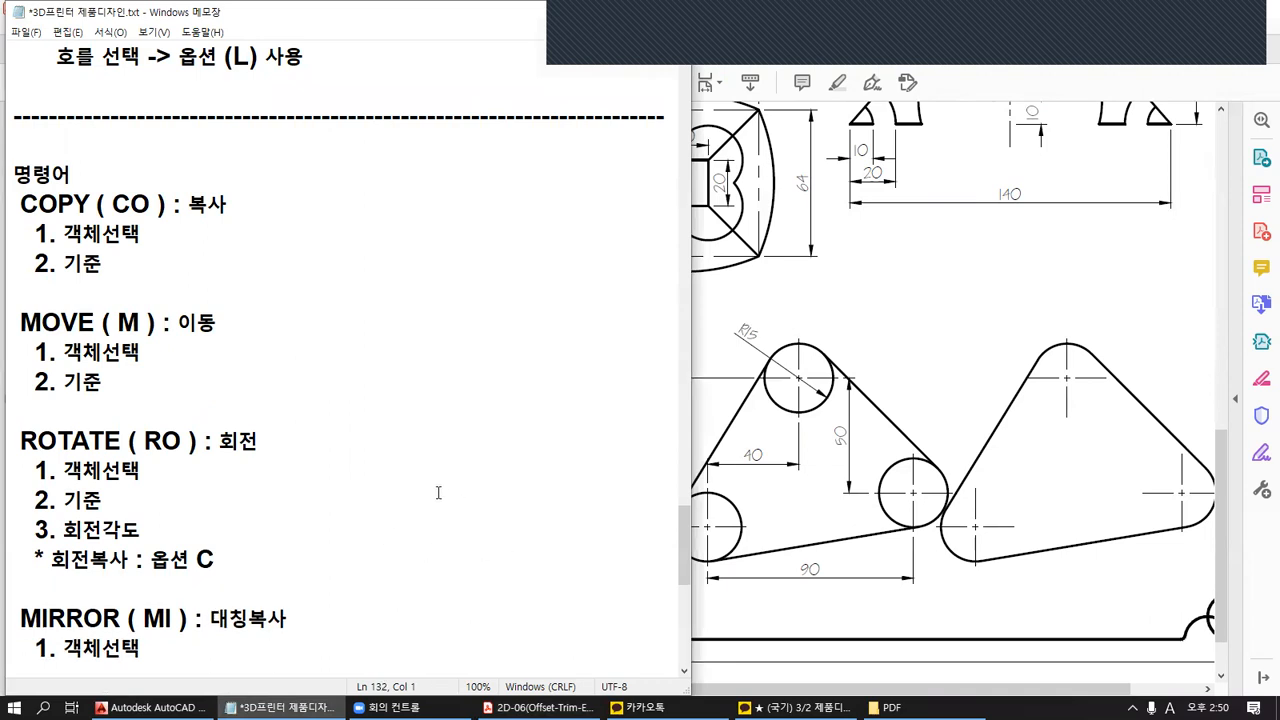
pyautogui.scroll(-2, 438, 492)
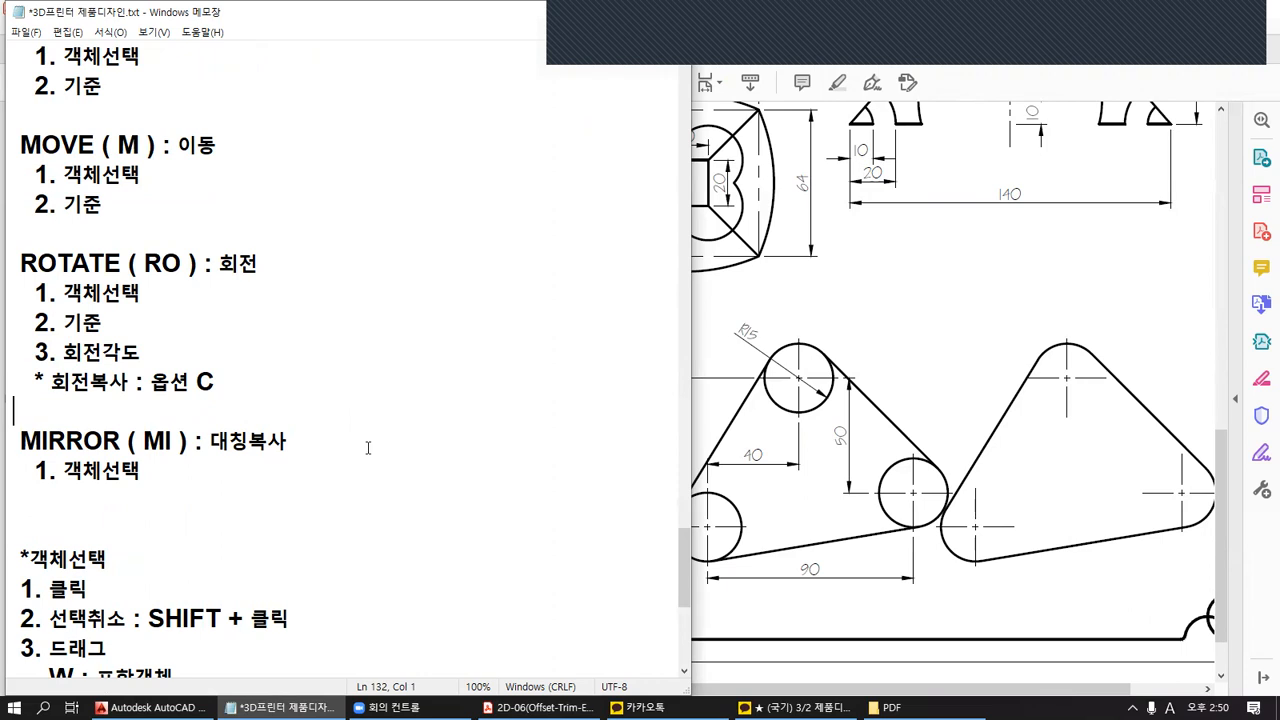
# Open the 2D-06 Extend-3 drawing and temporarily mark the horizontal symmetry axis and both halves of the diamond of Ø20 circles.
pyautogui.click(897, 448)
pyautogui.moveTo(897, 266)
pyautogui.mouseDown()
pyautogui.moveTo(826, 304)
pyautogui.moveTo(812, 378)
pyautogui.mouseUp()
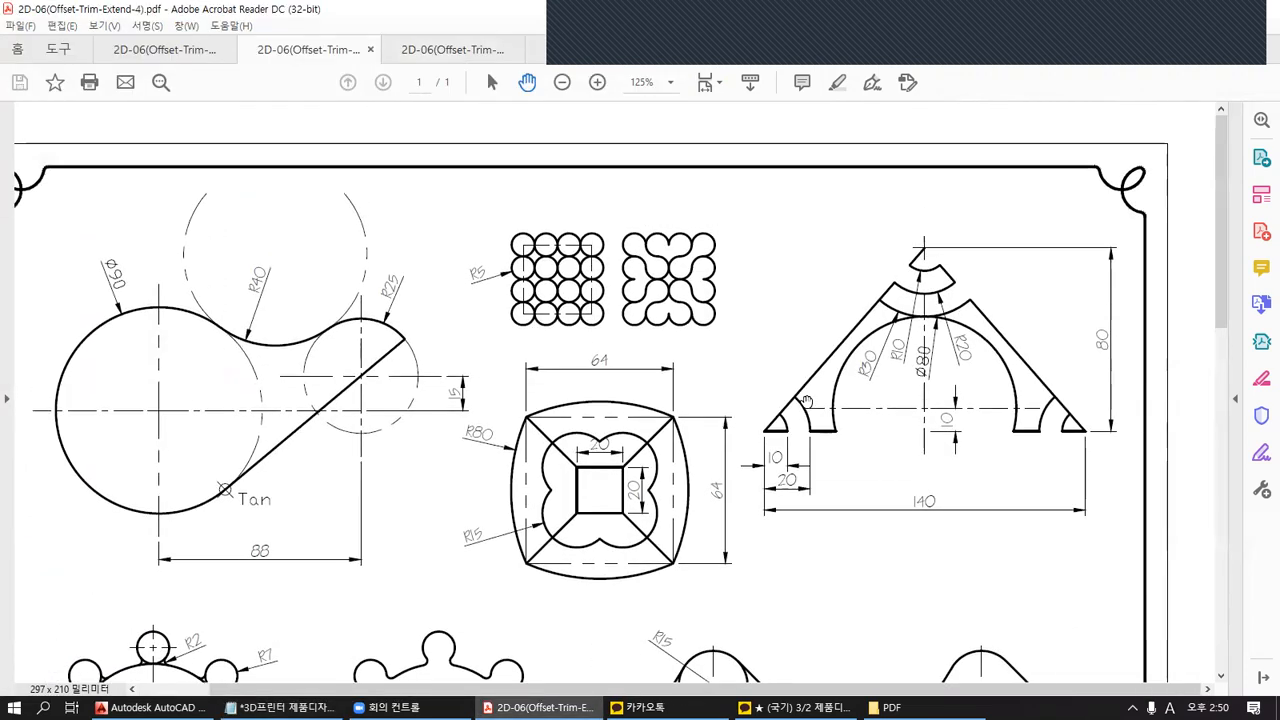
pyautogui.click(453, 50)
pyautogui.moveTo(1112, 466); pyautogui.dragTo(688, 483)
pyautogui.hotkey('ctrl', '2')
pyautogui.moveTo(798, 268)
pyautogui.mouseDown()
pyautogui.moveTo(800, 328)
pyautogui.moveTo(850, 310)
pyautogui.mouseUp()
pyautogui.moveTo(865, 272)
pyautogui.mouseDown()
pyautogui.moveTo(822, 295)
pyautogui.moveTo(900, 325)
pyautogui.mouseUp()
pyautogui.moveTo(922, 272); pyautogui.dragTo(964, 280)
pyautogui.moveTo(839, 212); pyautogui.dragTo(845, 252)
pyautogui.moveTo(880, 210)
pyautogui.mouseDown()
pyautogui.moveTo(912, 245)
pyautogui.moveTo(918, 226)
pyautogui.mouseUp()
pyautogui.moveTo(866, 130)
pyautogui.mouseDown()
pyautogui.moveTo(820, 185)
pyautogui.moveTo(888, 226)
pyautogui.mouseUp()
pyautogui.moveTo(784, 414)
pyautogui.mouseDown()
pyautogui.moveTo(755, 438)
pyautogui.moveTo(822, 428)
pyautogui.moveTo(830, 460)
pyautogui.mouseUp()
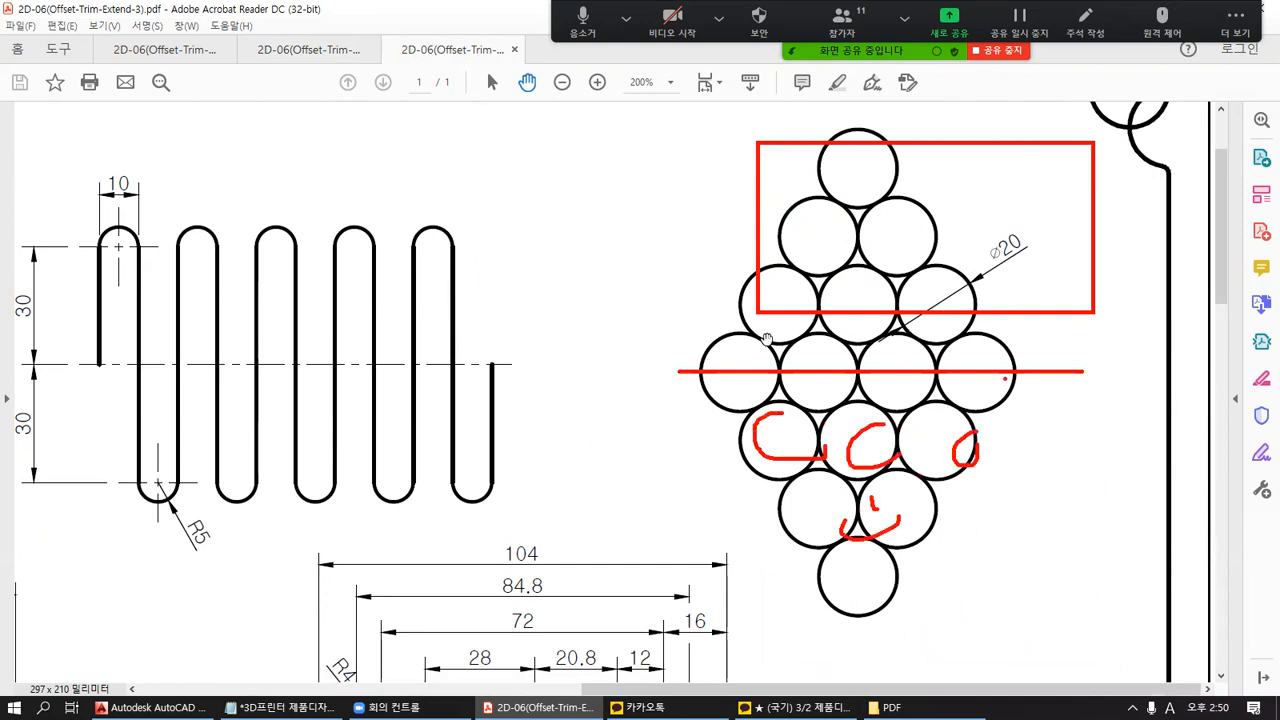
# Examine the 80 mm link figure in the same drawing, temporarily marking its vertical symmetry axis and two mirrored halves.
pyautogui.scroll(-10, 765, 335)
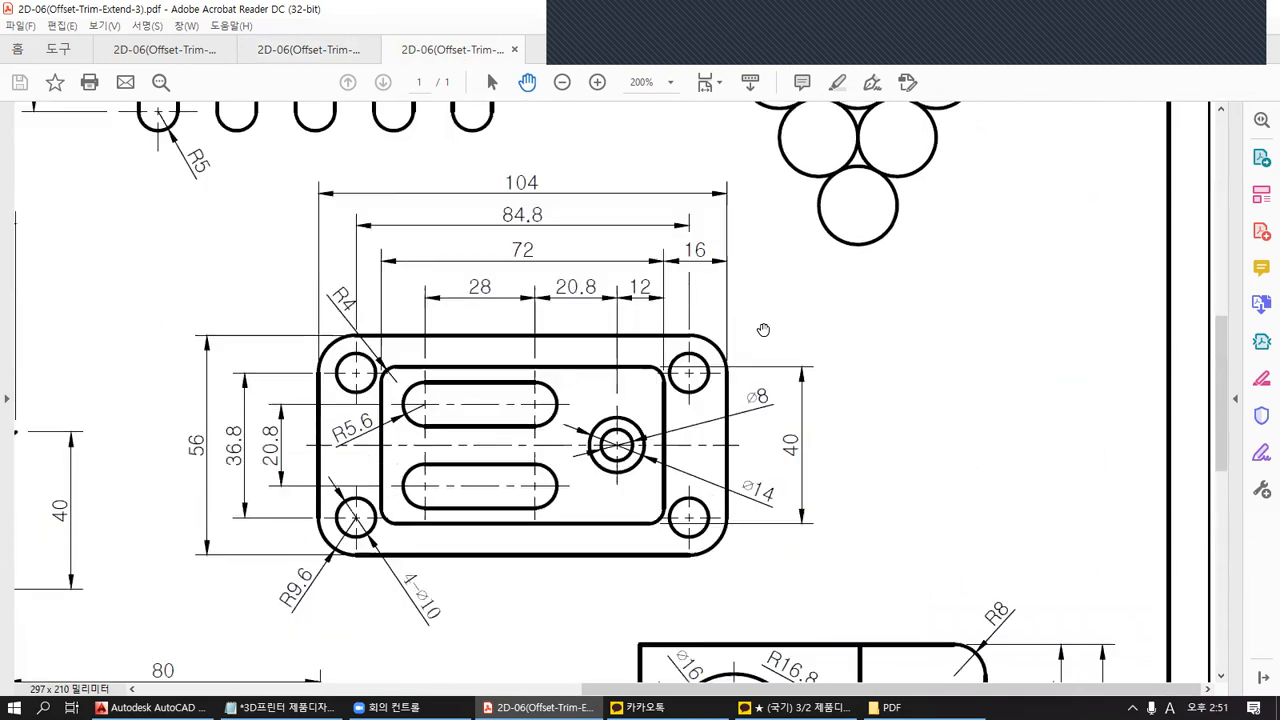
pyautogui.scroll(-10, 763, 330)
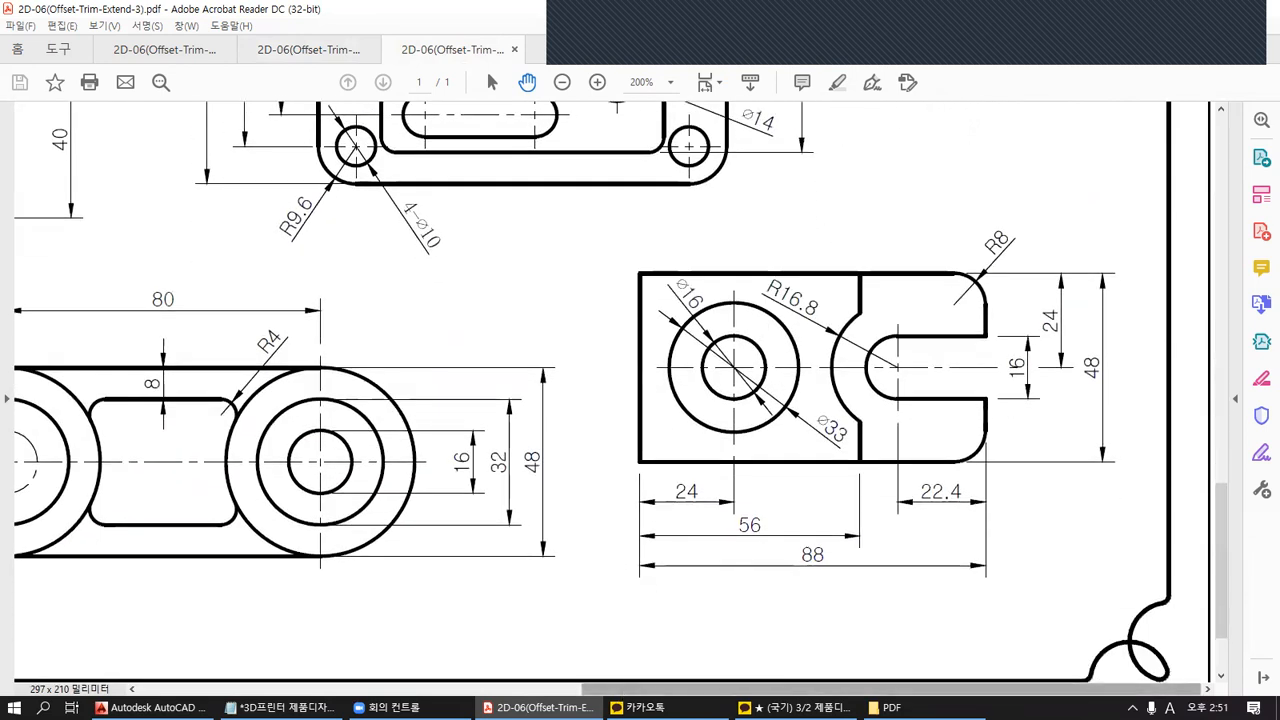
pyautogui.hscroll(-12, 615, 398)
pyautogui.moveTo(615, 386)
pyautogui.mouseDown()
pyautogui.moveTo(357, 516)
pyautogui.moveTo(598, 490)
pyautogui.mouseUp()
pyautogui.moveTo(627, 272); pyautogui.dragTo(607, 616)
pyautogui.moveTo(660, 365)
pyautogui.mouseDown()
pyautogui.moveTo(713, 343)
pyautogui.moveTo(740, 608)
pyautogui.moveTo(627, 458)
pyautogui.mouseUp()
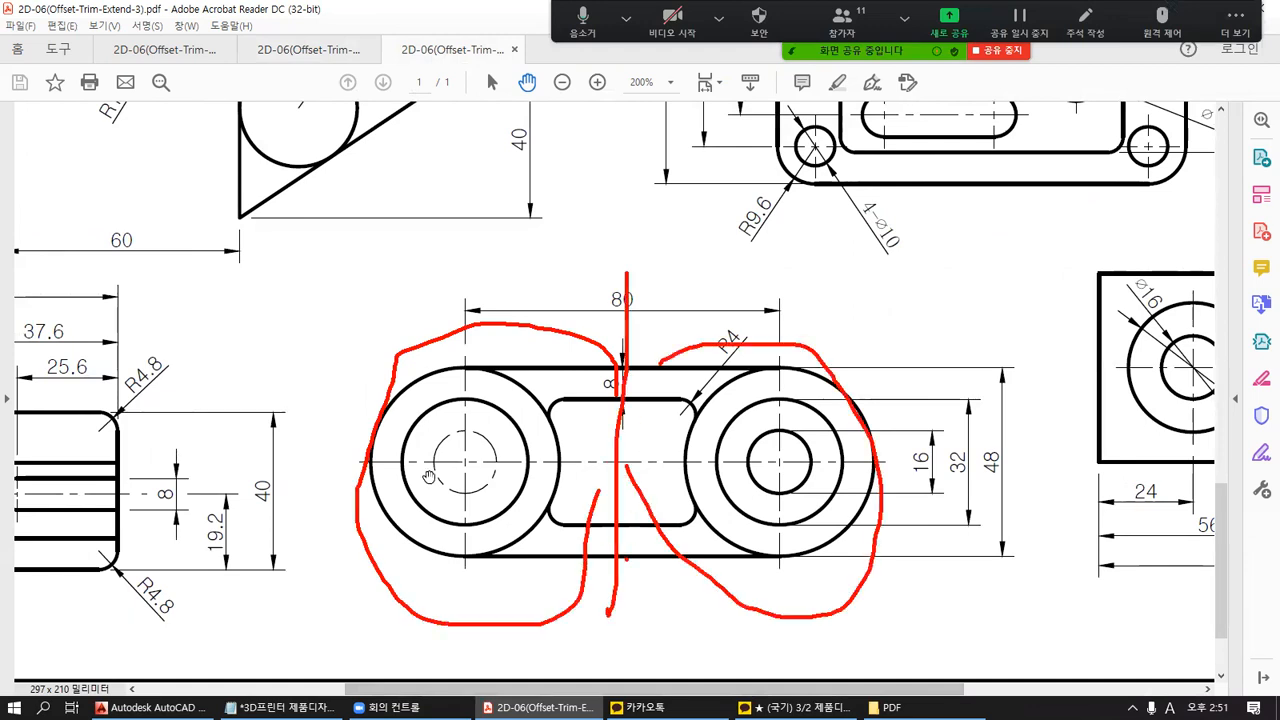
# Examine the other Extend-3 figures and return to the diamond of Ø20 circles.
pyautogui.scroll(5, 428, 476)
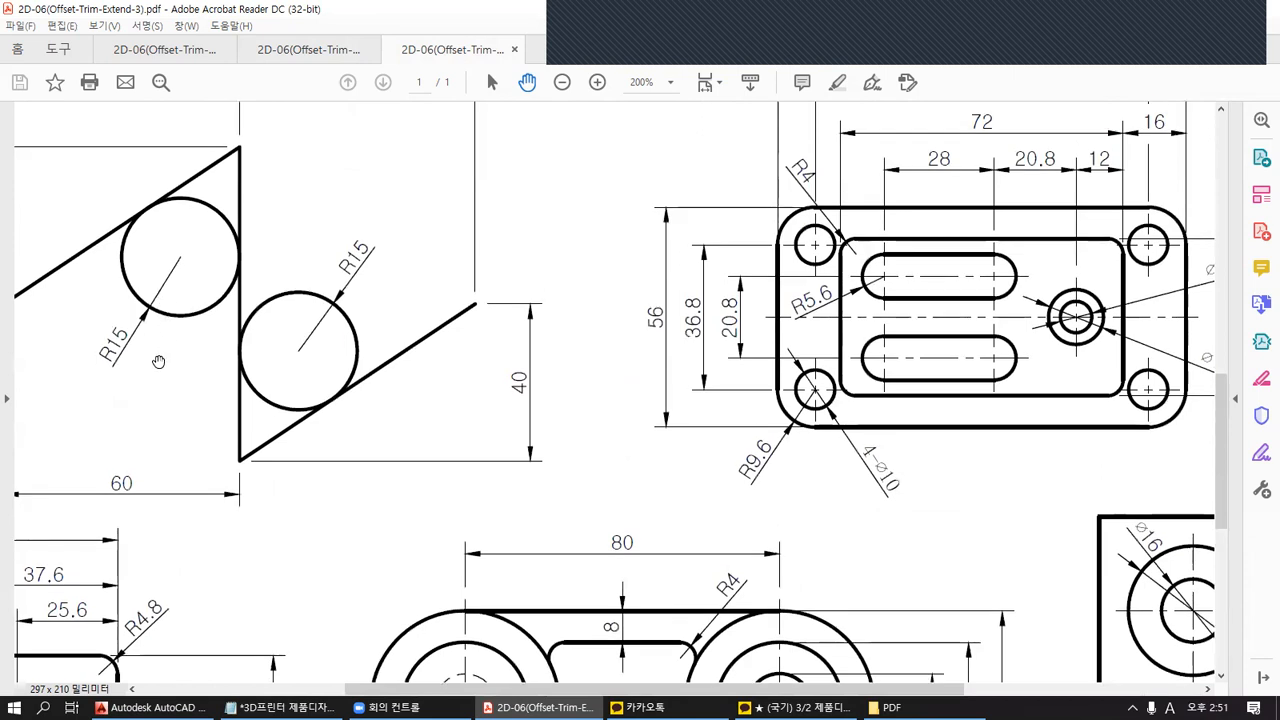
pyautogui.scroll(3, 257, 371)
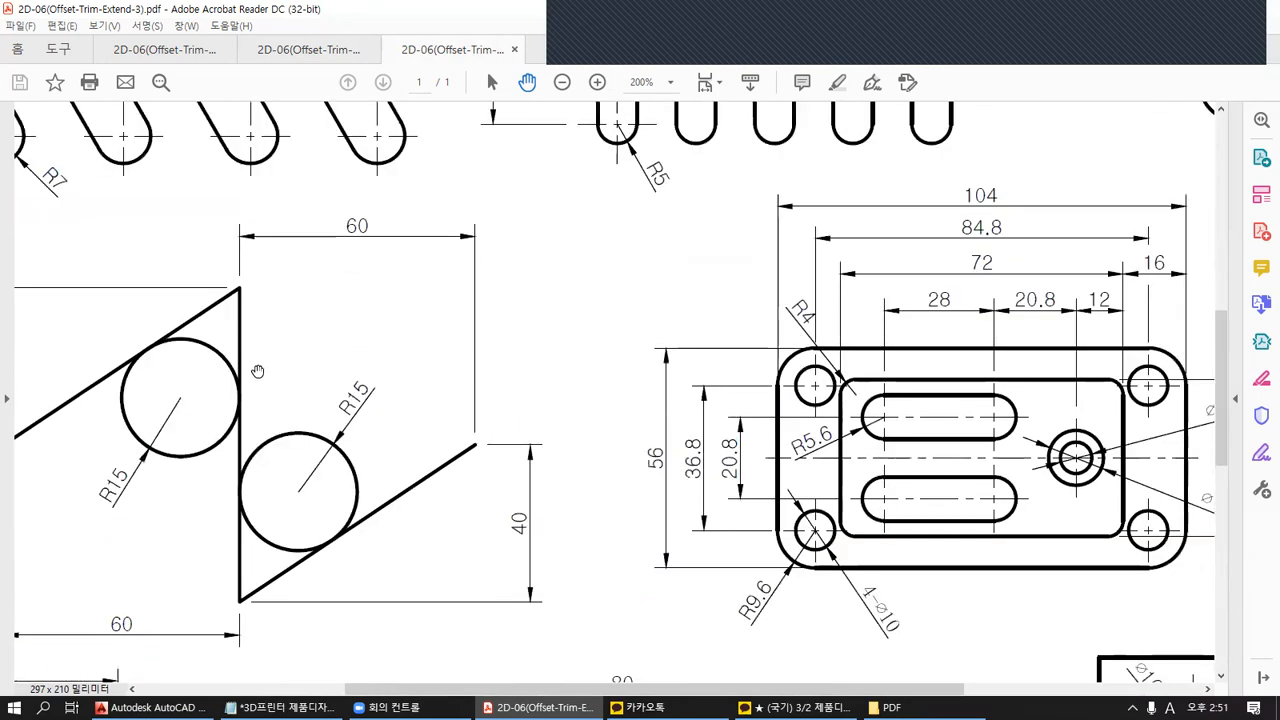
pyautogui.scroll(4, 257, 371)
pyautogui.scroll(-3, 257, 371)
pyautogui.scroll(4, 563, 491)
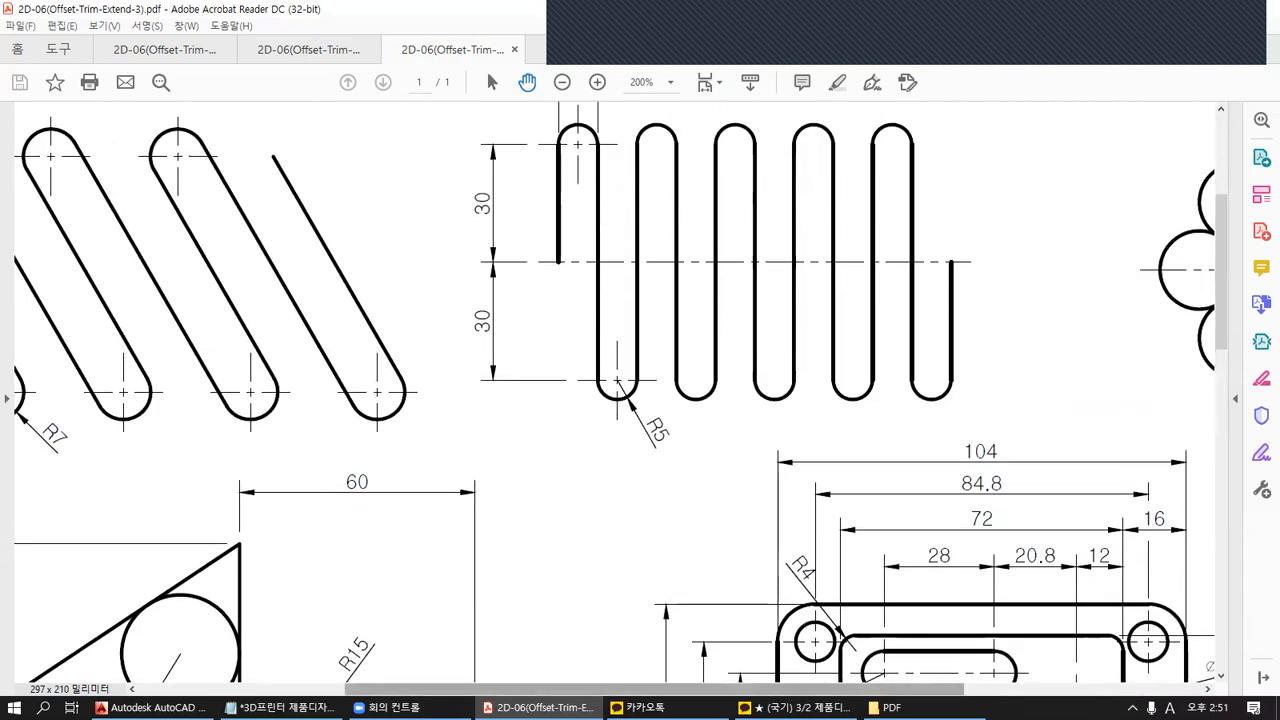
pyautogui.hscroll(5, 1006, 506)
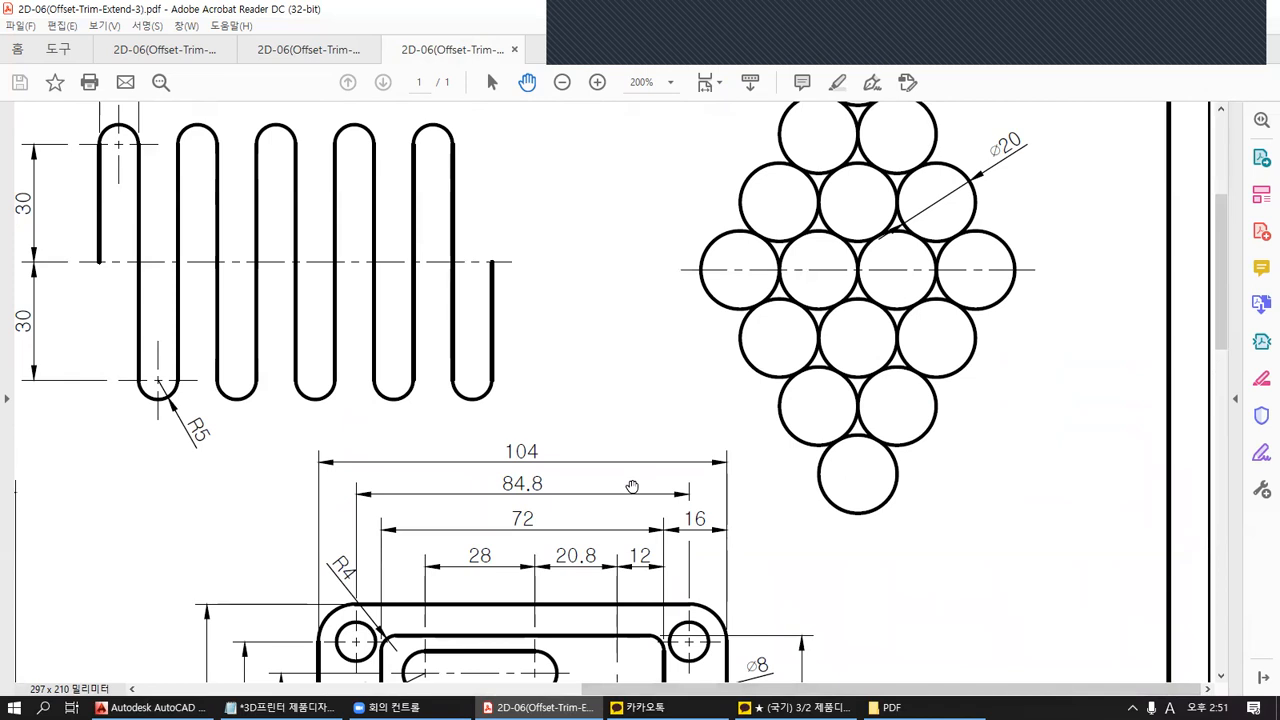
pyautogui.scroll(2, 1006, 352)
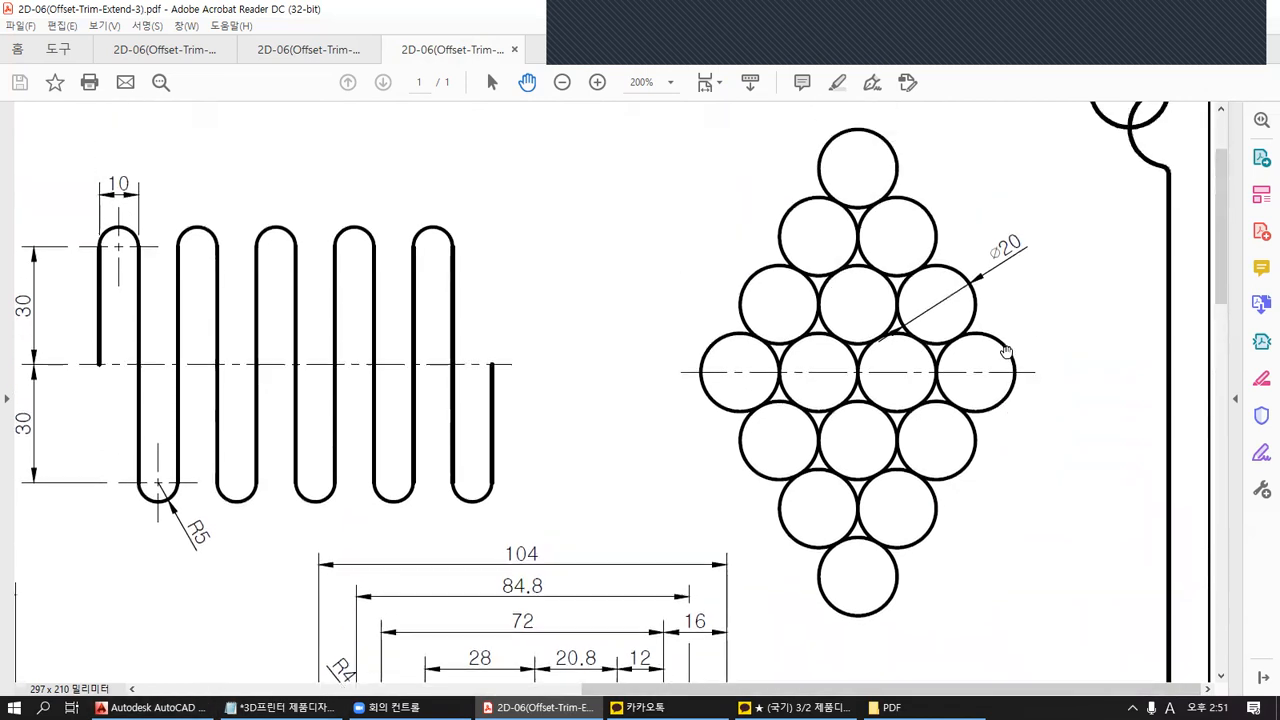
# Switch to AutoCAD and draw a circle of radius 10 in an empty area.
pyautogui.click(150, 707)
pyautogui.moveTo(700, 424); pyautogui.dragTo(731, 431, button='middle')
pyautogui.write('C')
pyautogui.press('Return')
pyautogui.click(748, 417)
pyautogui.write('10')
pyautogui.press('Return')
pyautogui.press('Escape')
pyautogui.press('Escape')
pyautogui.scroll(2, 798, 430)
pyautogui.moveTo(798, 430); pyautogui.dragTo(700, 420, button='middle')
pyautogui.press('Escape')
# Copy the circle three times to the right, quadrant to quadrant, to form a row of four touching circles.
pyautogui.write('co')
pyautogui.press('Return')
pyautogui.click(677, 418)
pyautogui.press('Return')
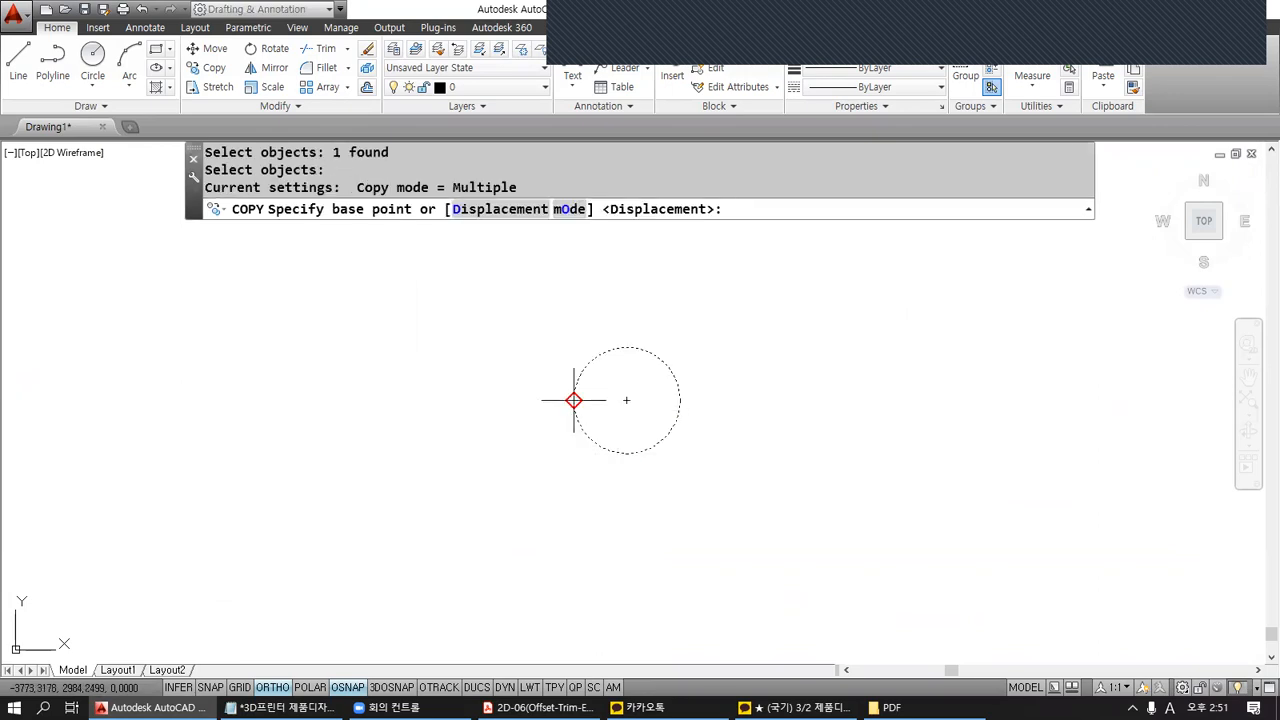
pyautogui.click(573, 400)
pyautogui.click(680, 400)
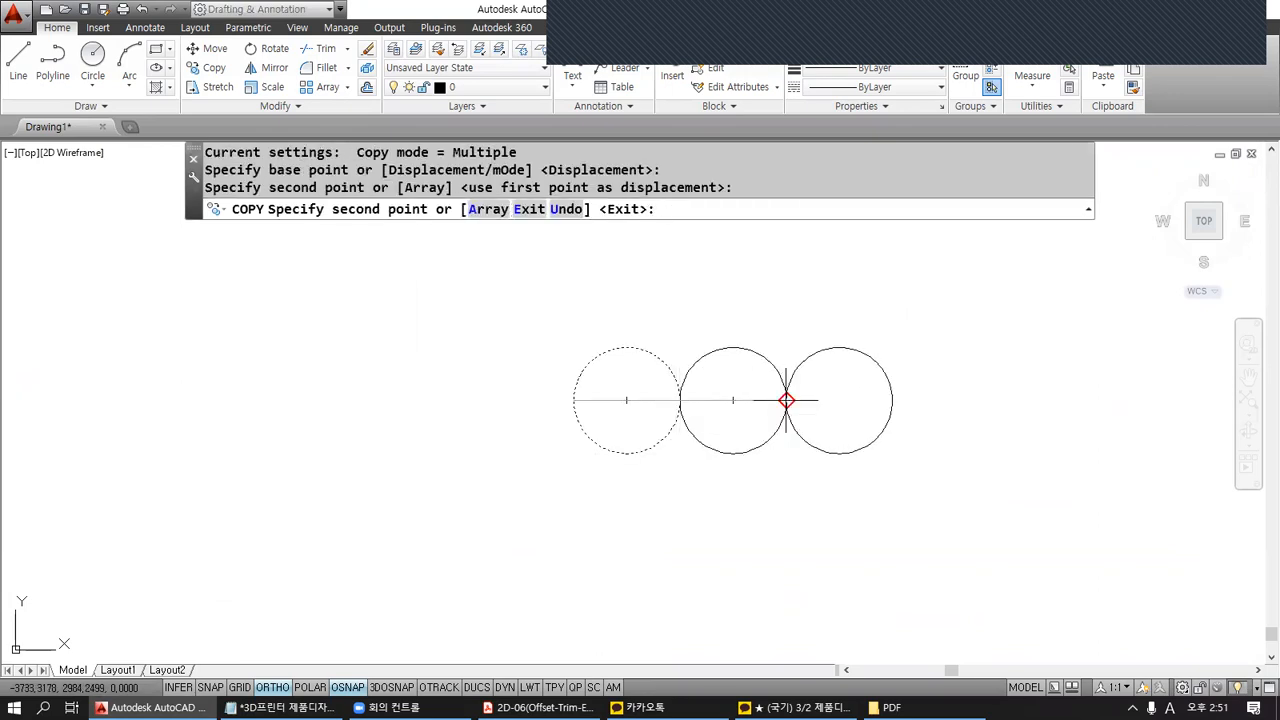
pyautogui.click(787, 400)
pyautogui.click(892, 400)
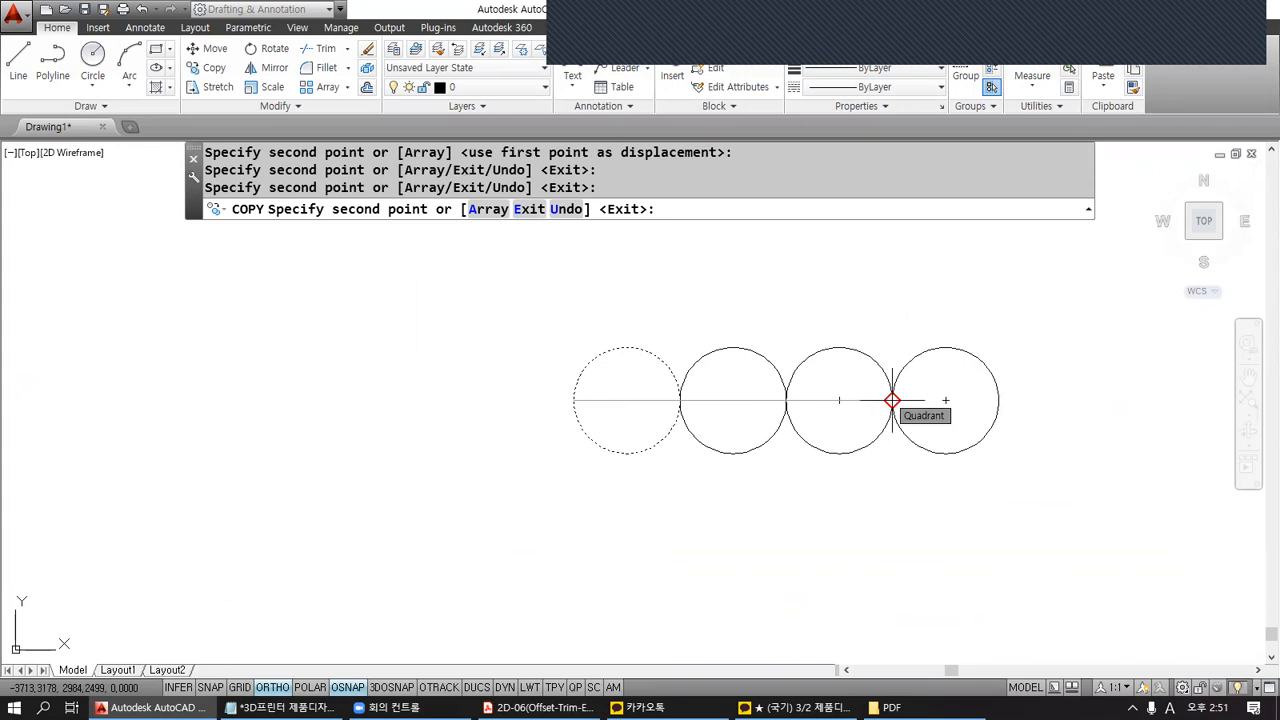
pyautogui.press('Return')
# Draw a radius 10 circle above the row, tangent to the first and second circles, using the Ttr option.
pyautogui.moveTo(834, 357); pyautogui.dragTo(737, 423, button='middle')
pyautogui.moveTo(570, 356)
pyautogui.mouseDown()
pyautogui.moveTo(584, 412)
pyautogui.moveTo(640, 350)
pyautogui.mouseUp()
pyautogui.moveTo(543, 468)
pyautogui.mouseDown()
pyautogui.moveTo(602, 463)
pyautogui.moveTo(606, 382)
pyautogui.mouseUp()
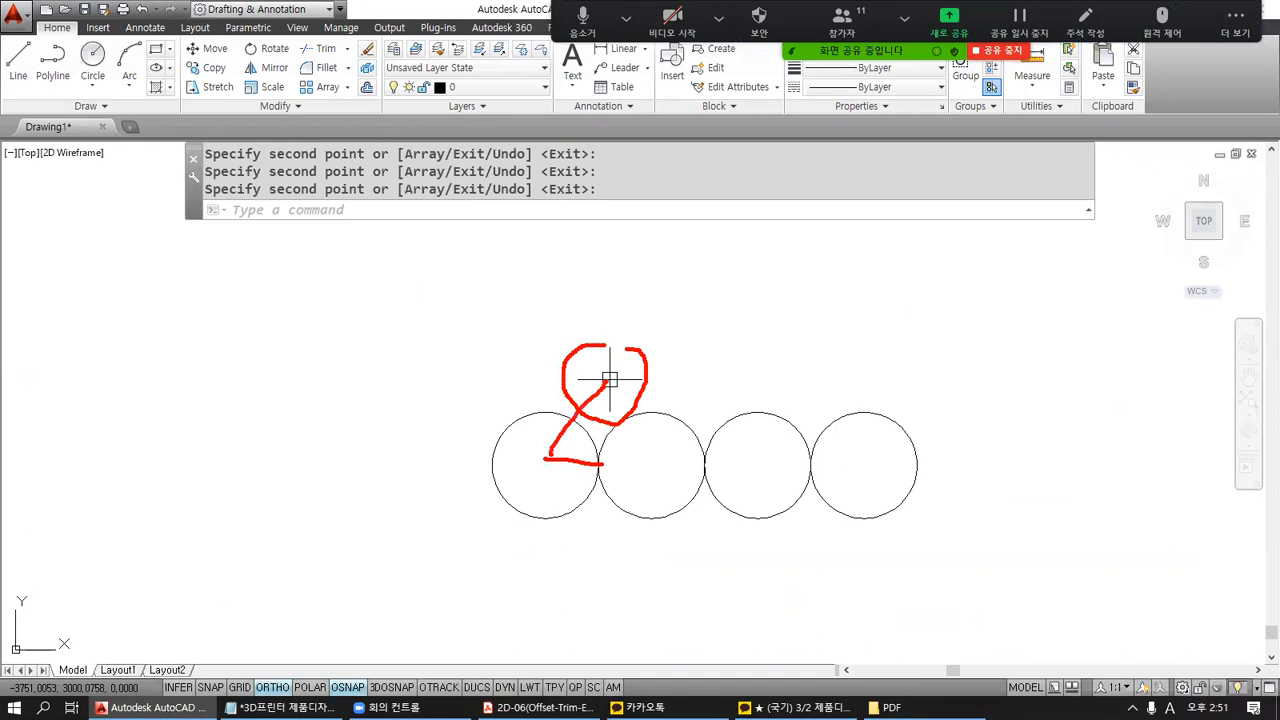
pyautogui.write('c')
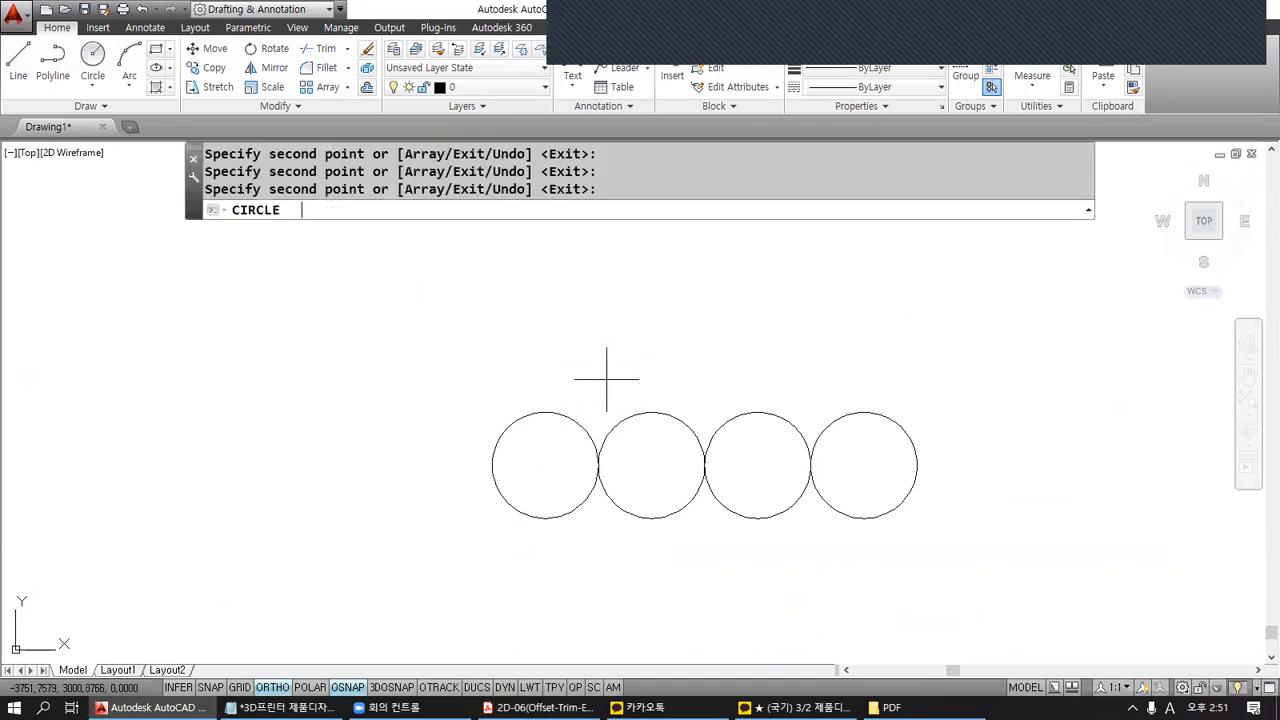
pyautogui.press('Return')
pyautogui.write('t')
pyautogui.press('Return')
pyautogui.click(573, 416)
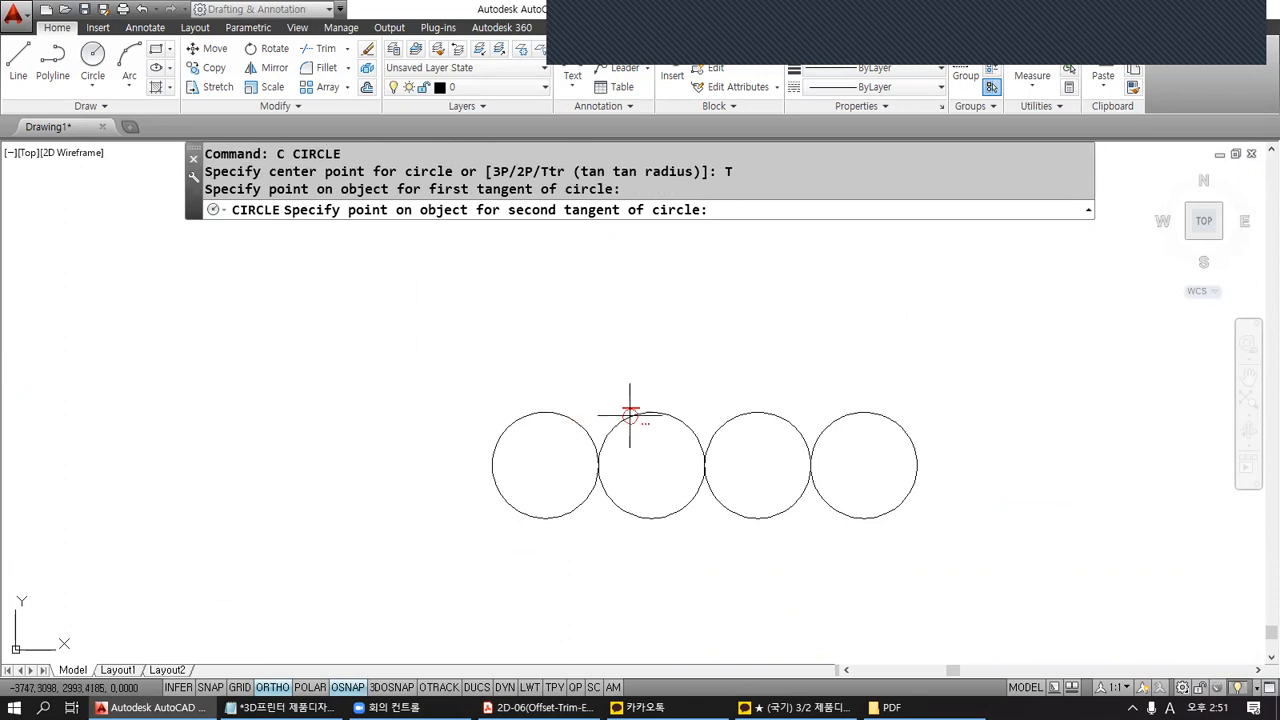
pyautogui.click(627, 410)
pyautogui.press('Return')
# Add two more radius 10 Ttr circles, completing the second row of three above the four bottom circles.
pyautogui.press('Return')
pyautogui.write('t')
pyautogui.press('Return')
pyautogui.click(688, 415)
pyautogui.click(714, 428)
pyautogui.press('Return')
pyautogui.press('Return')
pyautogui.write('t')
pyautogui.press('Return')
pyautogui.click(784, 416)
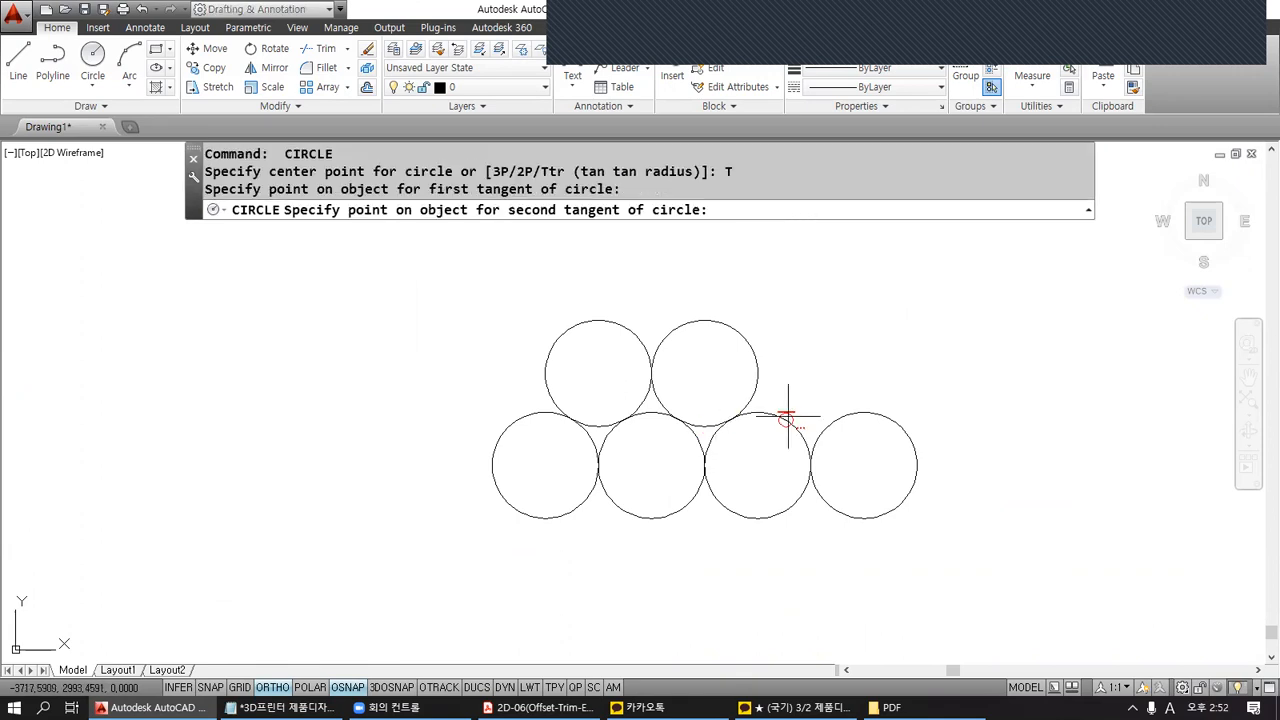
pyautogui.click(822, 418)
pyautogui.press('Return')
pyautogui.moveTo(775, 361); pyautogui.dragTo(787, 416, button='middle')
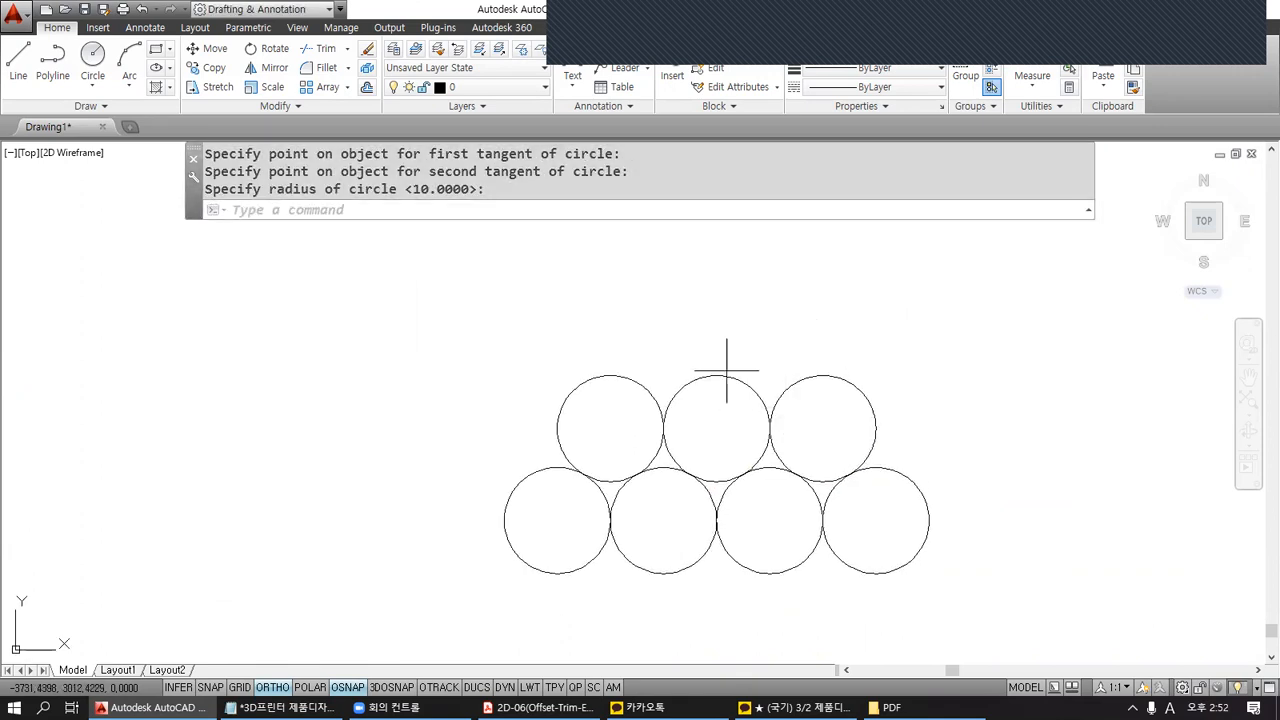
# Draw the third row as two touching radius 10 circles above the row of three, using the Ttr option.
pyautogui.press('Return')
pyautogui.write('T')
pyautogui.press('Return')
pyautogui.click(628, 371)
pyautogui.click(680, 377)
pyautogui.press('Return')
pyautogui.moveTo(680, 377); pyautogui.dragTo(676, 431, button='middle')
pyautogui.press('Return')
pyautogui.write('T')
pyautogui.press('Return')
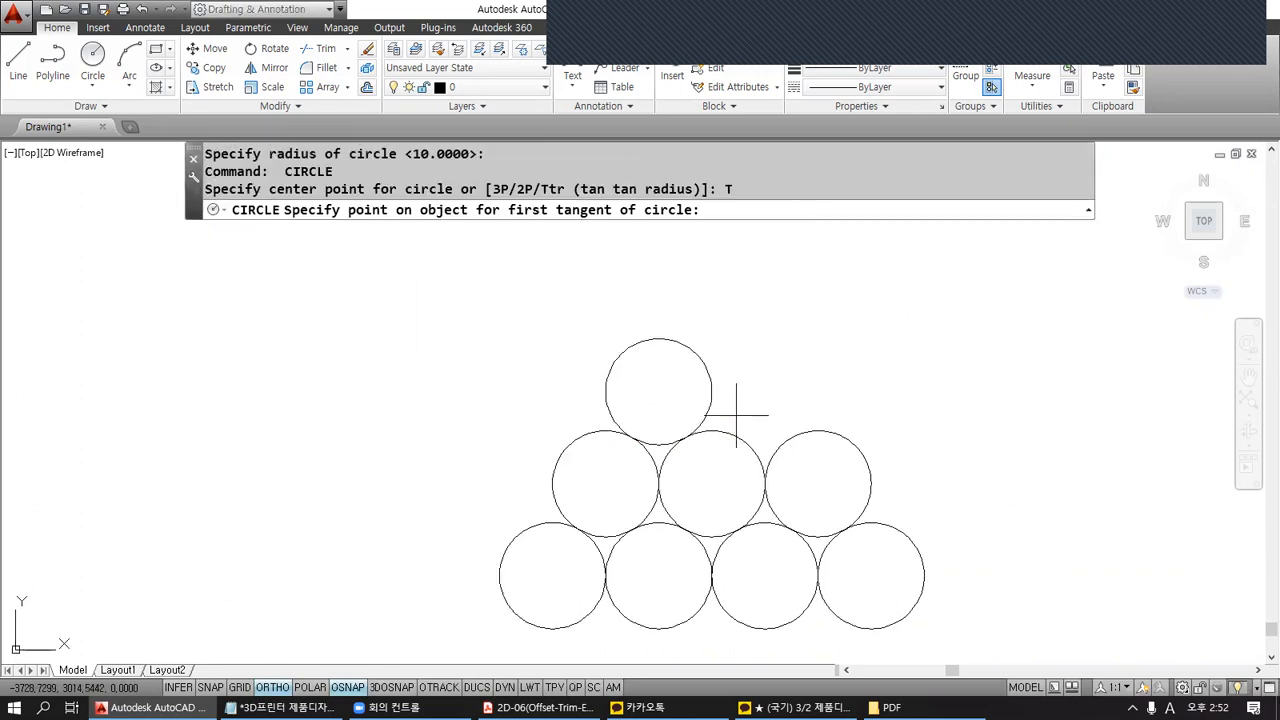
pyautogui.click(740, 433)
pyautogui.click(710, 391)
pyautogui.press('Return')
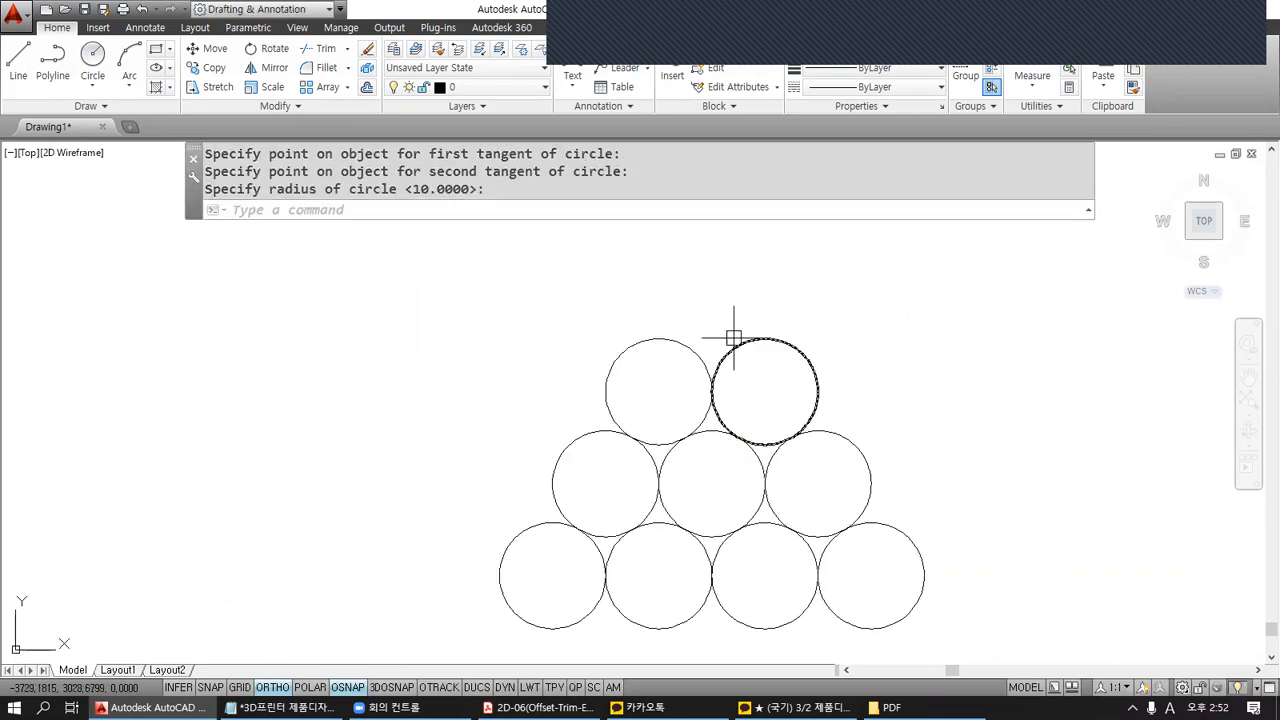
# Cap the pyramid with a radius 10 circle tangent to the two circles of the third row.
pyautogui.moveTo(737, 337); pyautogui.dragTo(737, 371, button='middle')
pyautogui.press('Return')
pyautogui.write('T')
pyautogui.press('Return')
pyautogui.click(686, 395)
pyautogui.click(738, 398)
pyautogui.press('Return')
pyautogui.scroll(-3, 778, 380)
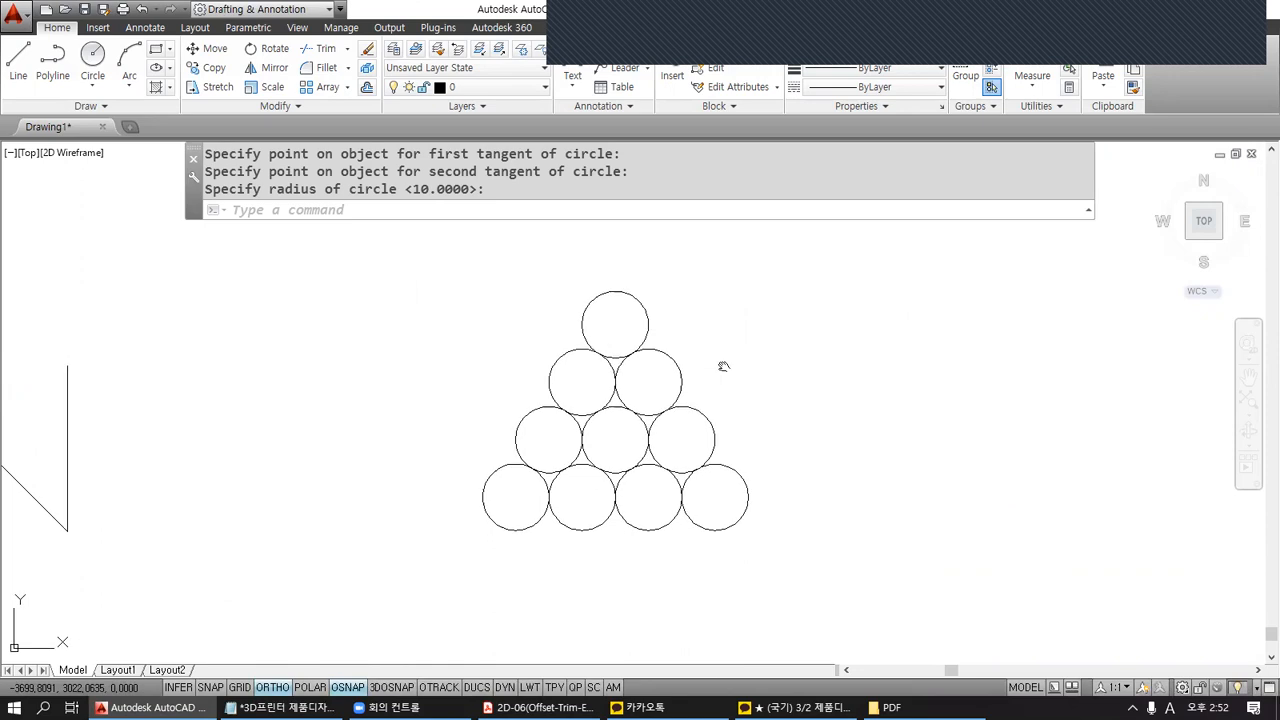
# Temporarily mark the upper six circles and the horizontal axis through the bottom row's centres, labelling it "대칭축" on screen.
pyautogui.moveTo(723, 363); pyautogui.dragTo(706, 290, button='middle')
pyautogui.moveTo(541, 459)
pyautogui.mouseDown()
pyautogui.moveTo(515, 508)
pyautogui.moveTo(540, 462)
pyautogui.moveTo(588, 488)
pyautogui.moveTo(603, 452)
pyautogui.mouseUp()
pyautogui.moveTo(729, 372)
pyautogui.mouseDown()
pyautogui.moveTo(472, 360)
pyautogui.moveTo(700, 232)
pyautogui.moveTo(724, 332)
pyautogui.mouseUp()
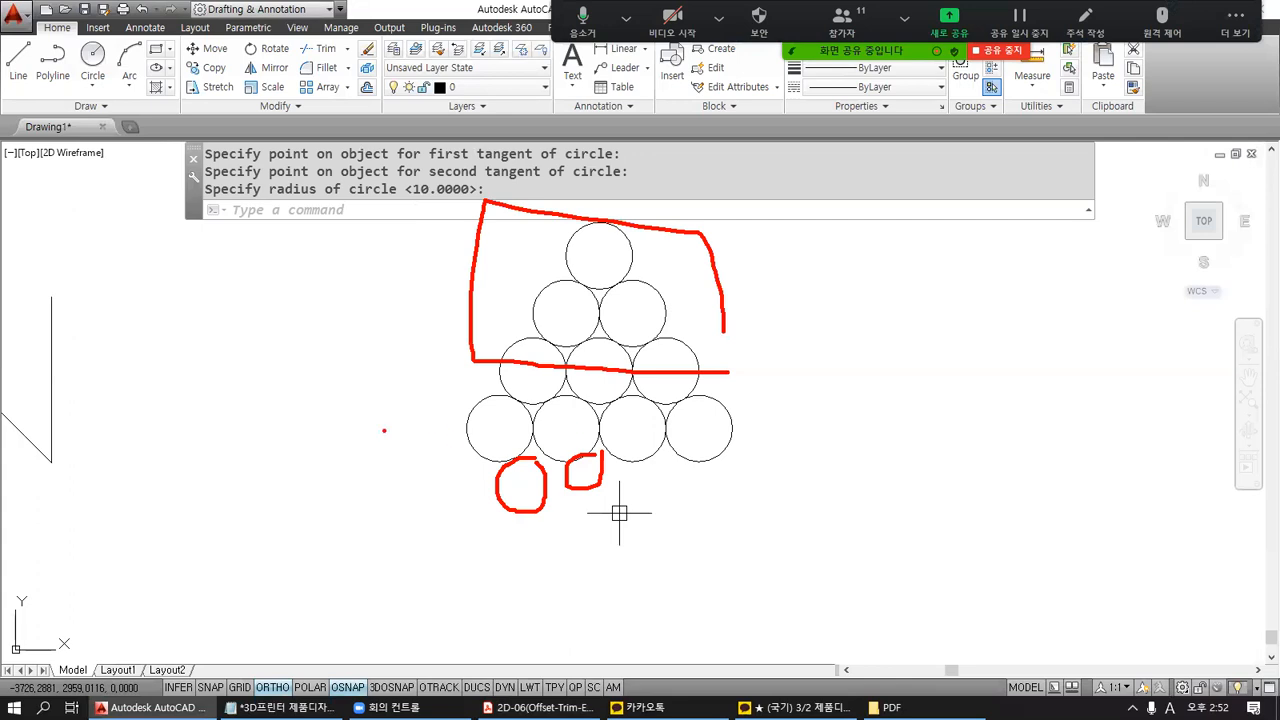
pyautogui.moveTo(338, 430)
pyautogui.mouseDown()
pyautogui.moveTo(886, 430)
pyautogui.moveTo(917, 380)
pyautogui.moveTo(966, 377)
pyautogui.mouseUp()
pyautogui.moveTo(942, 388)
pyautogui.mouseDown()
pyautogui.moveTo(944, 404)
pyautogui.moveTo(974, 398)
pyautogui.mouseUp()
pyautogui.moveTo(976, 366)
pyautogui.mouseDown()
pyautogui.moveTo(976, 402)
pyautogui.moveTo(990, 382)
pyautogui.mouseUp()
pyautogui.moveTo(990, 350)
pyautogui.mouseDown()
pyautogui.moveTo(992, 422)
pyautogui.moveTo(1016, 374)
pyautogui.moveTo(1036, 368)
pyautogui.mouseUp()
pyautogui.moveTo(1026, 372)
pyautogui.mouseDown()
pyautogui.moveTo(1016, 392)
pyautogui.moveTo(1040, 384)
pyautogui.mouseUp()
pyautogui.moveTo(1046, 338)
pyautogui.mouseDown()
pyautogui.moveTo(1046, 400)
pyautogui.moveTo(1078, 358)
pyautogui.mouseUp()
pyautogui.moveTo(1062, 372)
pyautogui.mouseDown()
pyautogui.moveTo(1102, 356)
pyautogui.moveTo(1087, 391)
pyautogui.mouseUp()
pyautogui.moveTo(1101, 365); pyautogui.dragTo(1116, 391)
pyautogui.moveTo(1099, 420)
pyautogui.mouseDown()
pyautogui.moveTo(1123, 412)
pyautogui.moveTo(1116, 478)
pyautogui.mouseUp()
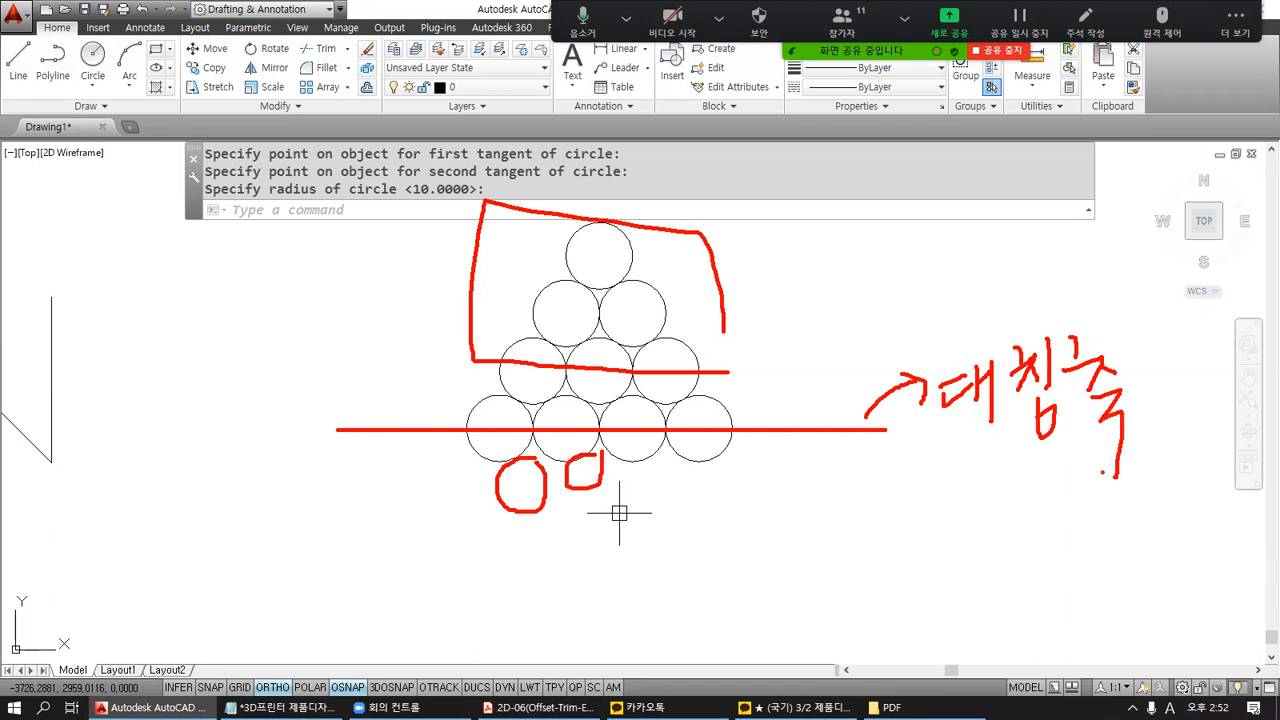
pyautogui.moveTo(536, 458)
pyautogui.mouseDown()
pyautogui.moveTo(566, 474)
pyautogui.moveTo(612, 464)
pyautogui.moveTo(636, 490)
pyautogui.moveTo(688, 444)
pyautogui.mouseUp()
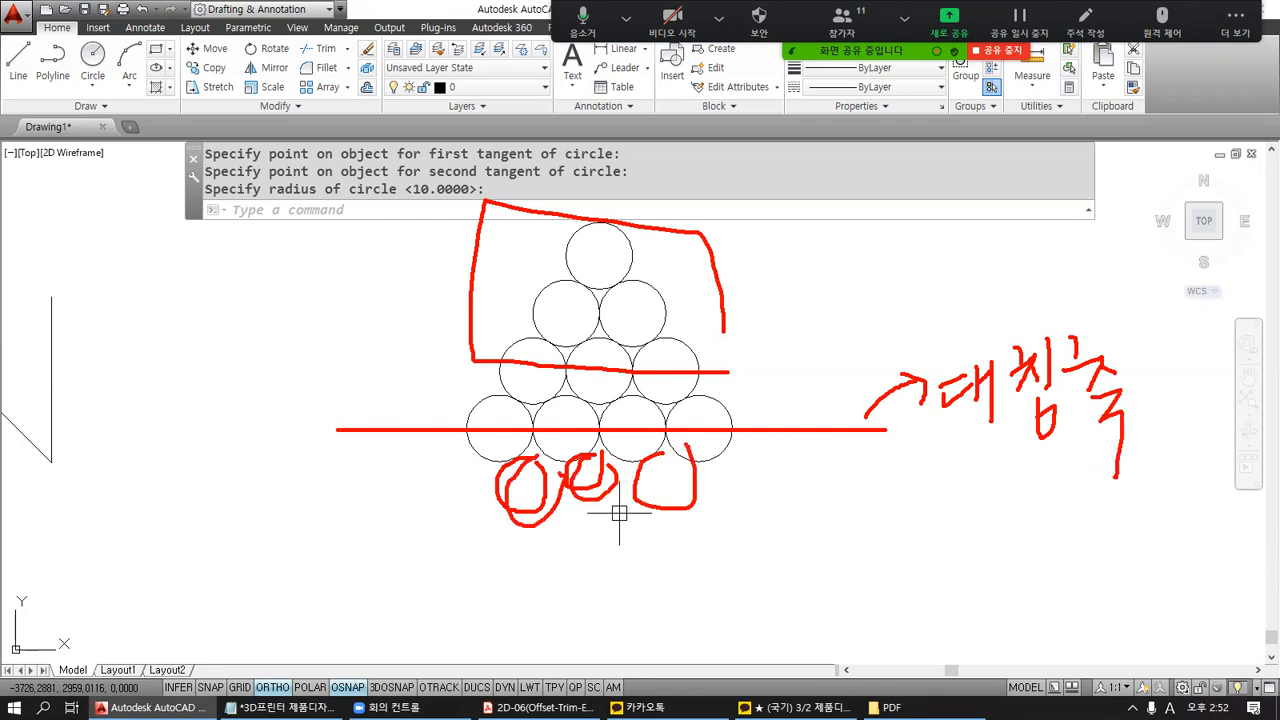
pyautogui.press('Escape')
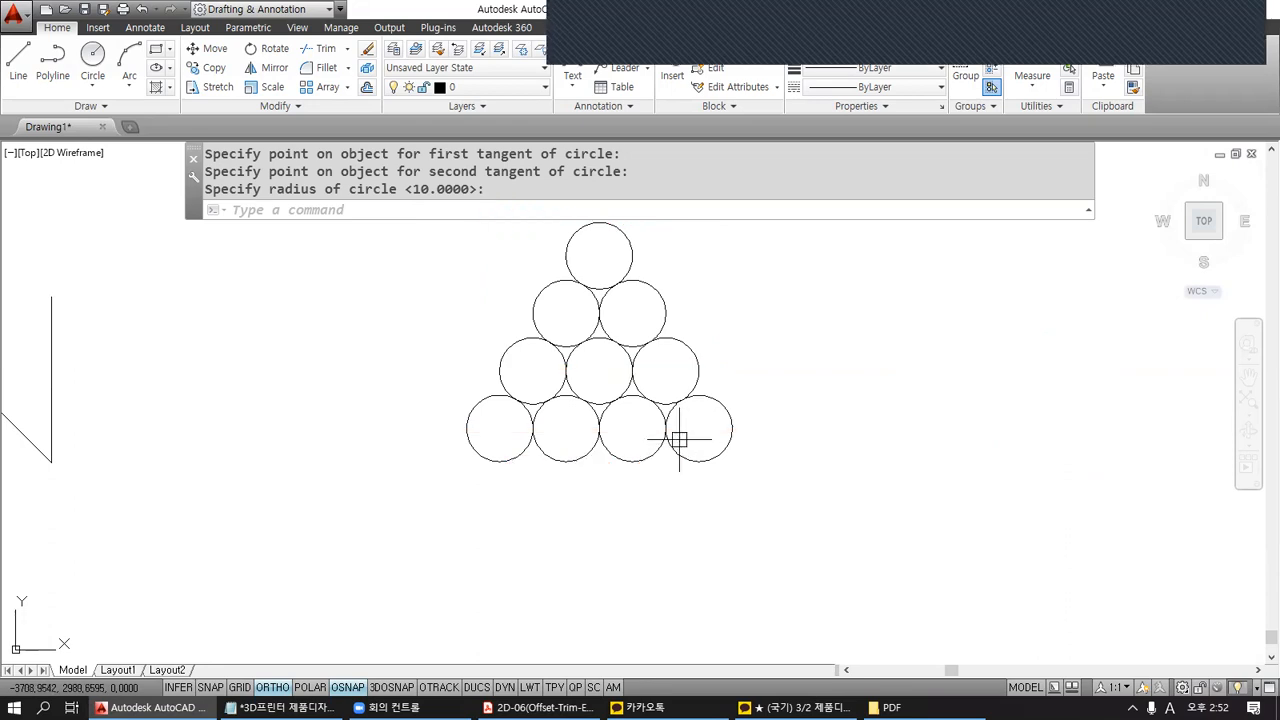
# Start the MIRROR command (MI) and select the six circles above the row of four as the objects to mirror.
pyautogui.hotkey('ctrl', '2')
pyautogui.moveTo(277, 200)
pyautogui.mouseDown()
pyautogui.moveTo(269, 256)
pyautogui.moveTo(314, 216)
pyautogui.moveTo(333, 248)
pyautogui.mouseUp()
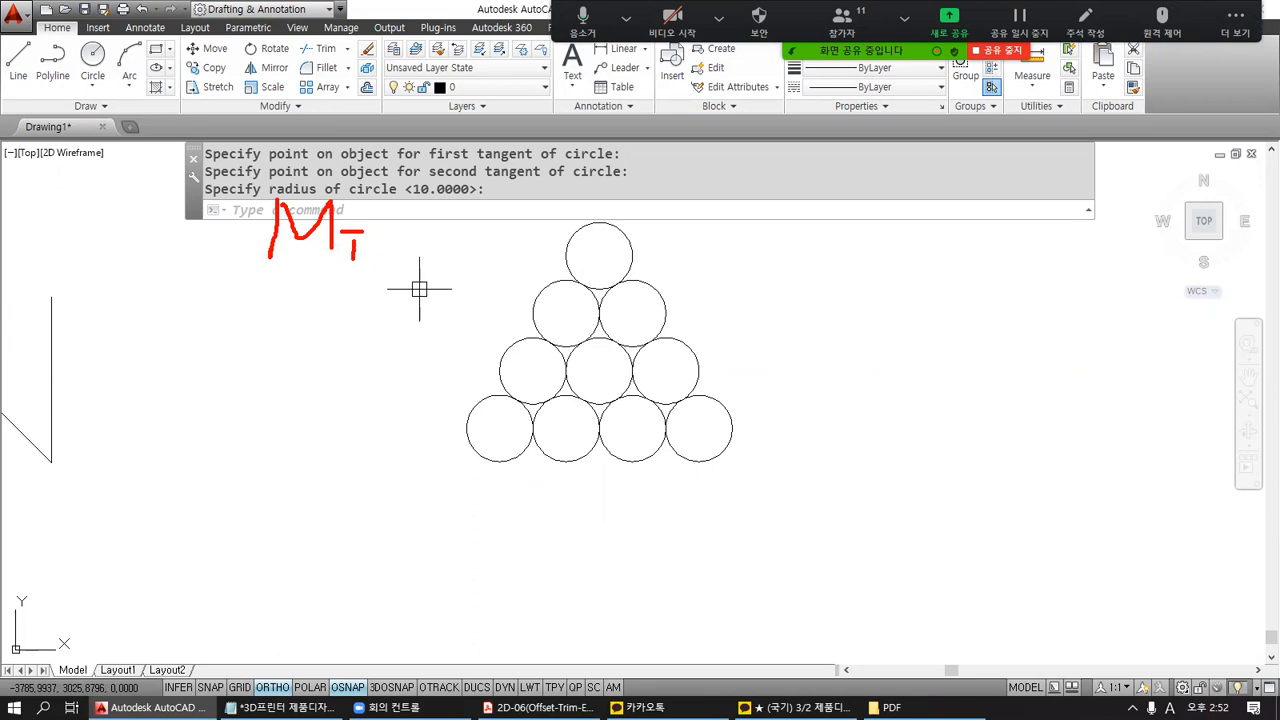
pyautogui.press('Escape')
pyautogui.write('M')
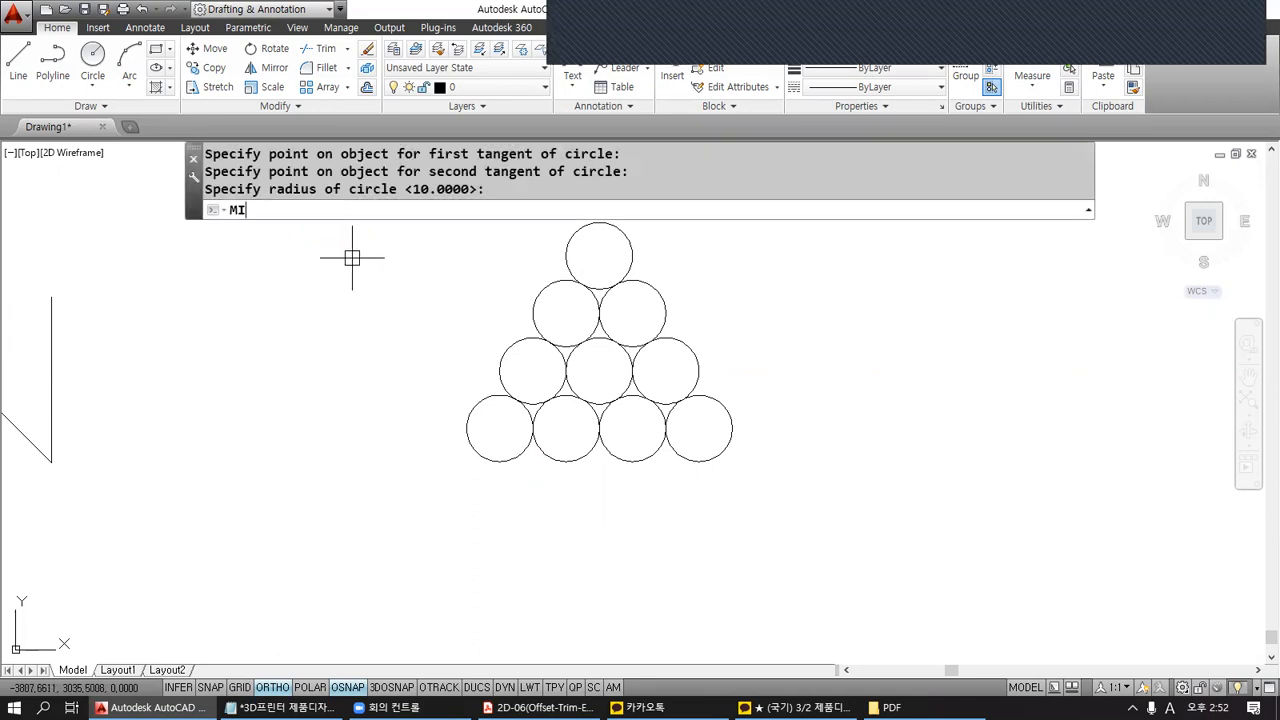
pyautogui.write('I')
pyautogui.press('Return')
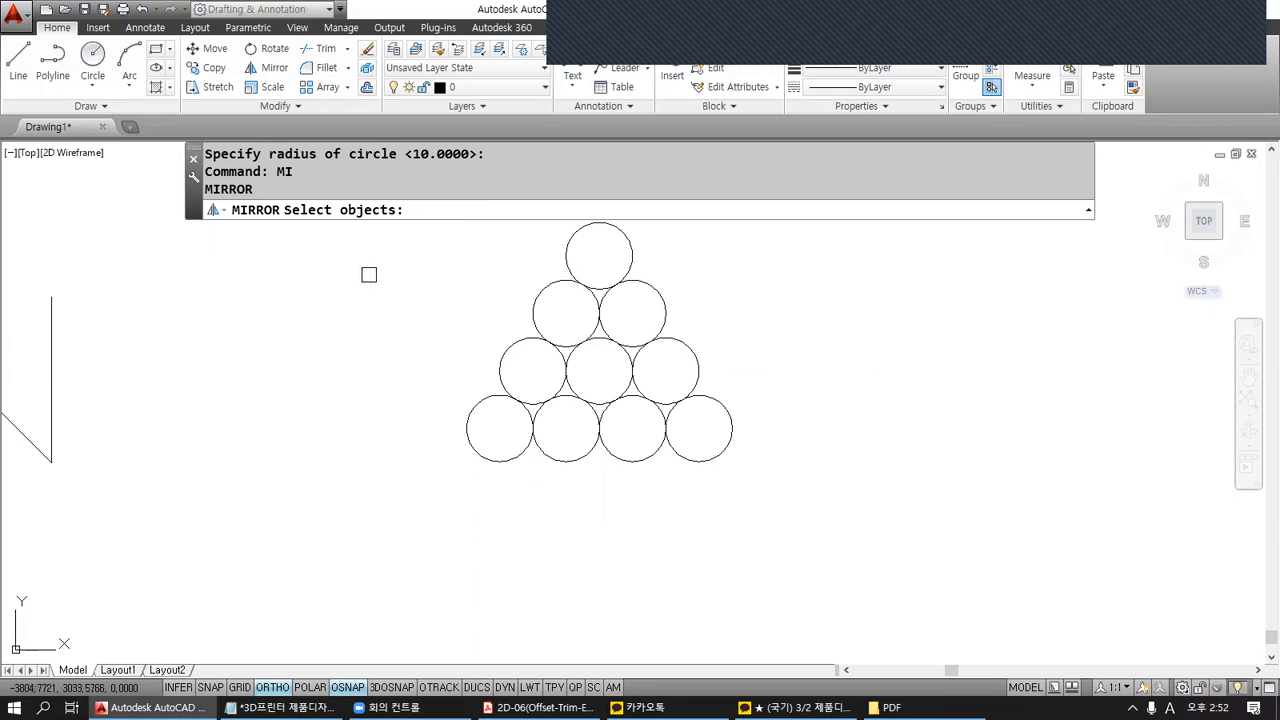
pyautogui.click(558, 398)
pyautogui.click(766, 367)
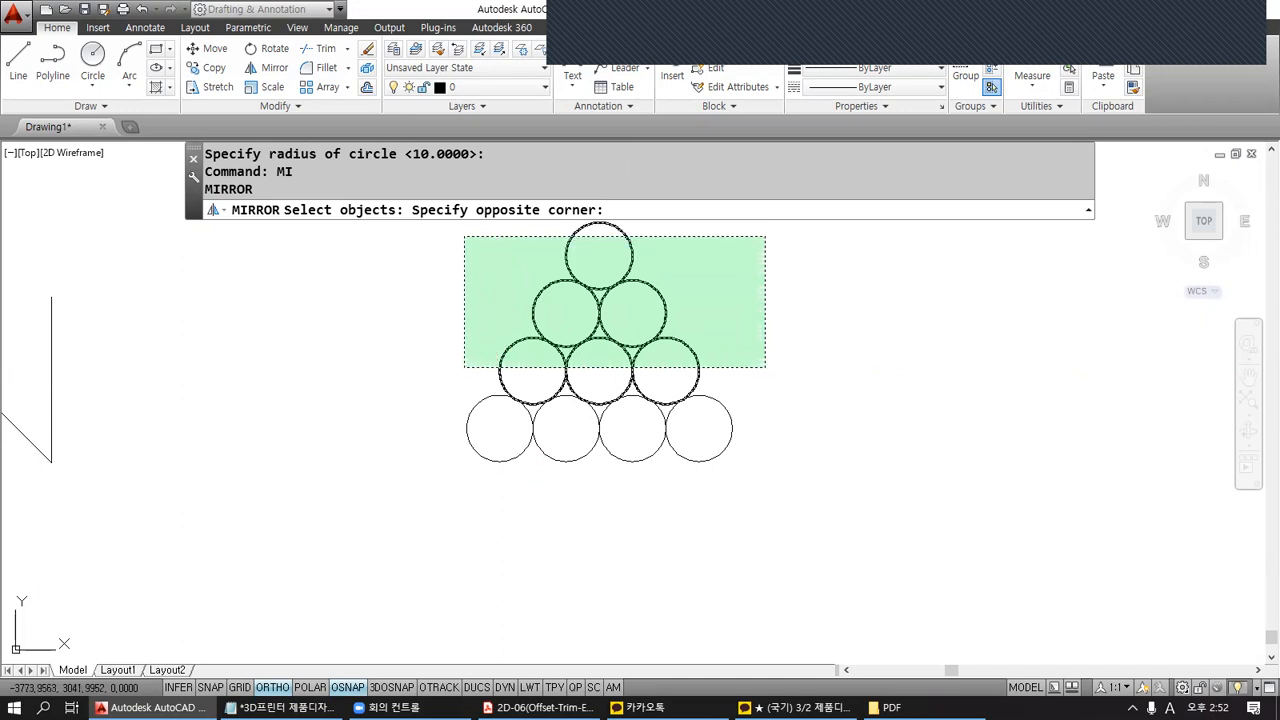
pyautogui.click(464, 237)
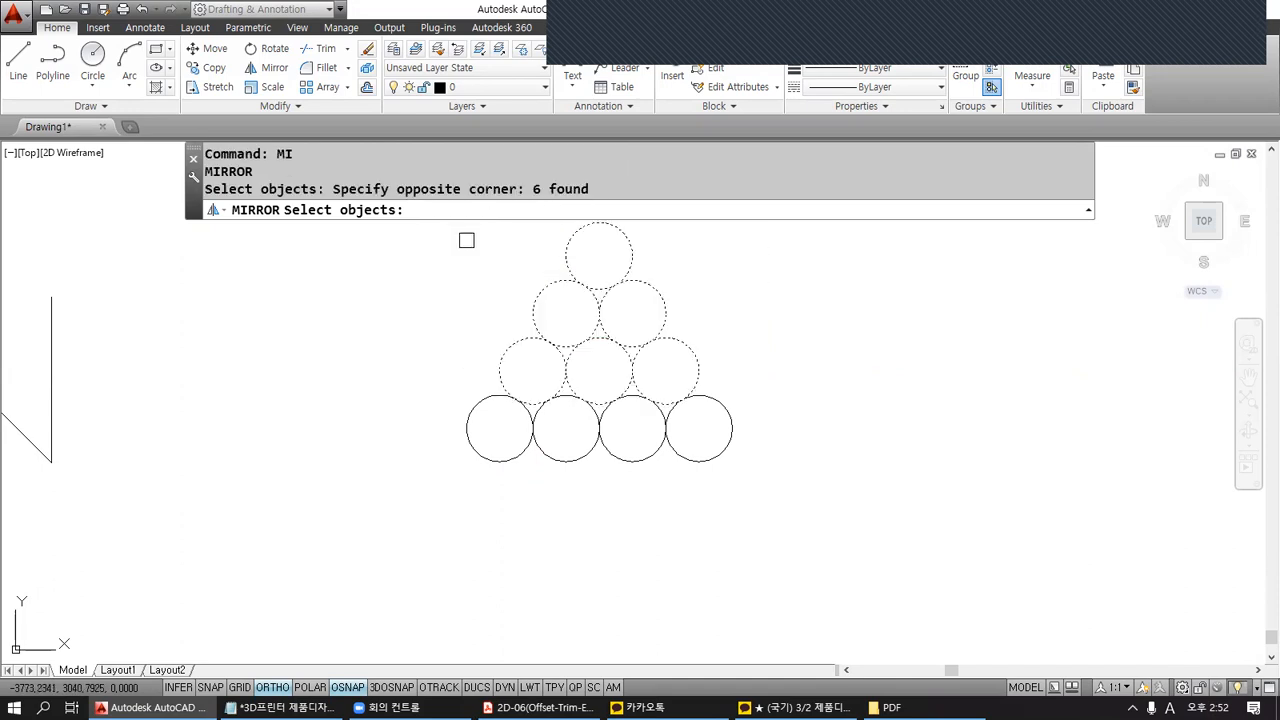
pyautogui.press('Return')
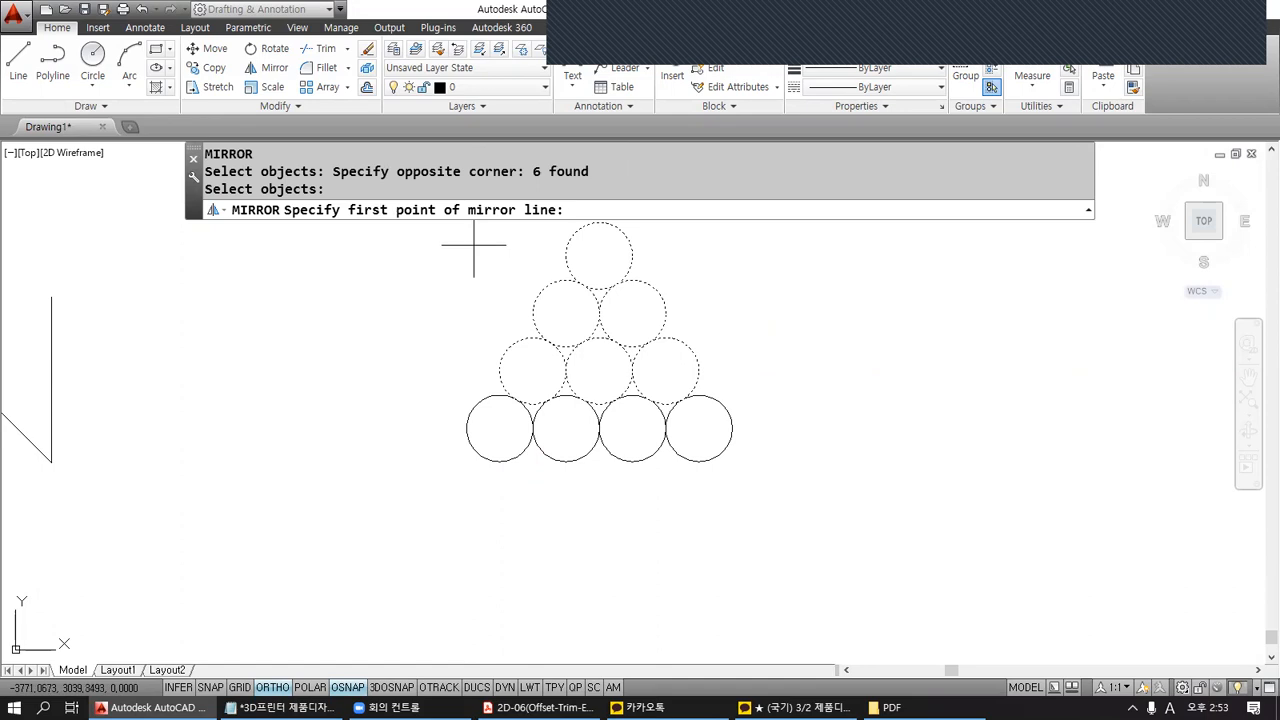
# Switch to Notepad and add the line "2. 대칭축 ( 2점으로)" under the MIRROR heading.
pyautogui.click(282, 707)
pyautogui.click(132, 509)
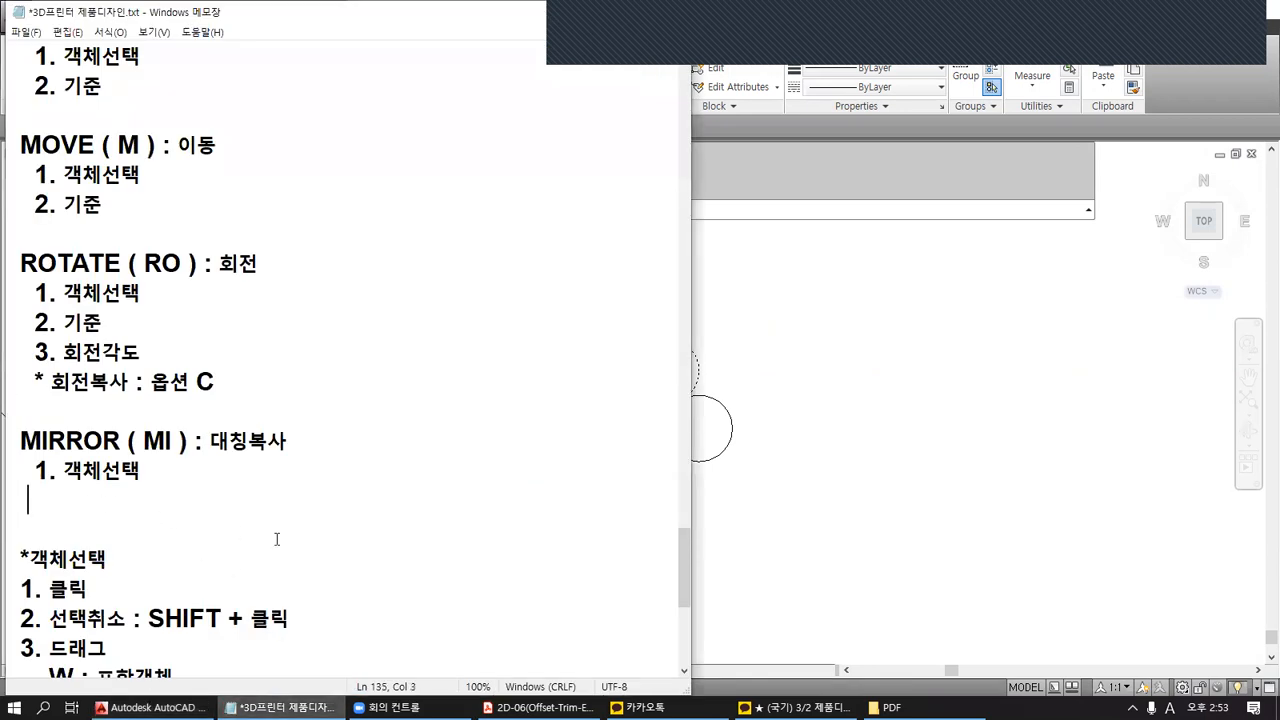
pyautogui.write('2.')
pyautogui.write(' EO')
pyautogui.press('BackSpace')
pyautogui.press('BackSpace')
pyautogui.press('Hangul')
pyautogui.write('대치')
pyautogui.write('추')
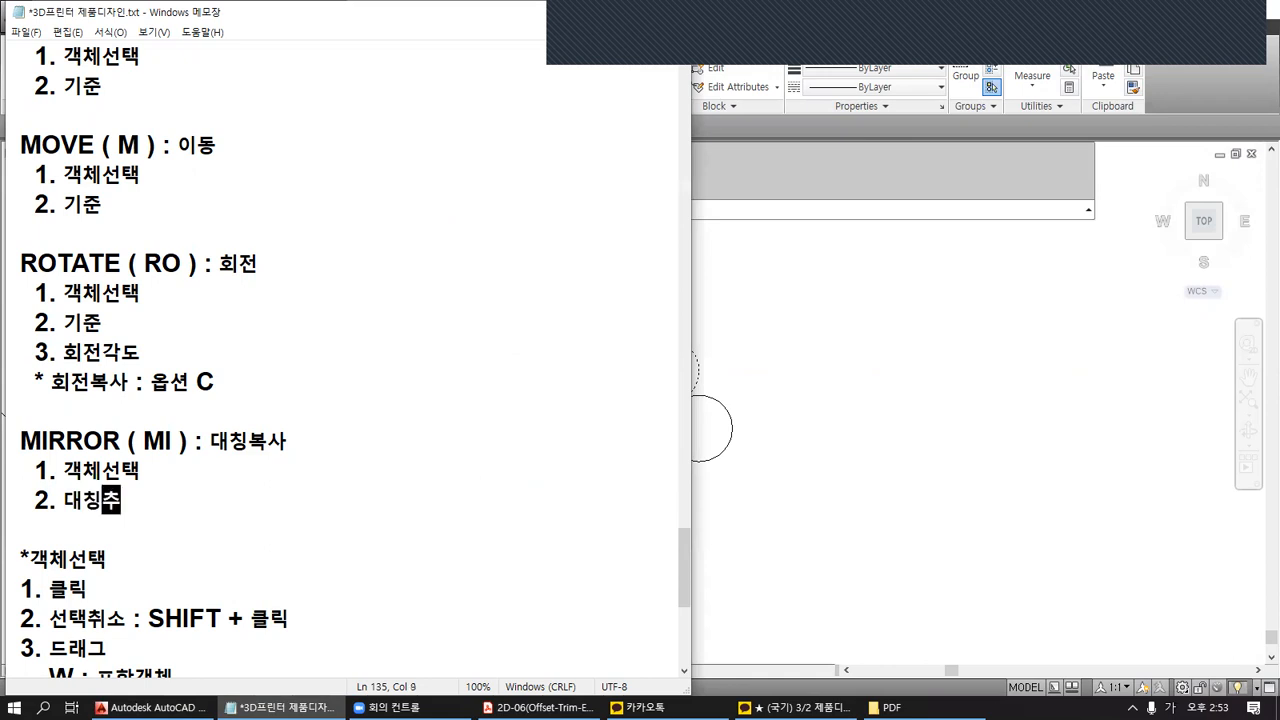
pyautogui.write(' (')
pyautogui.write(' 2')
pyautogui.write('저')
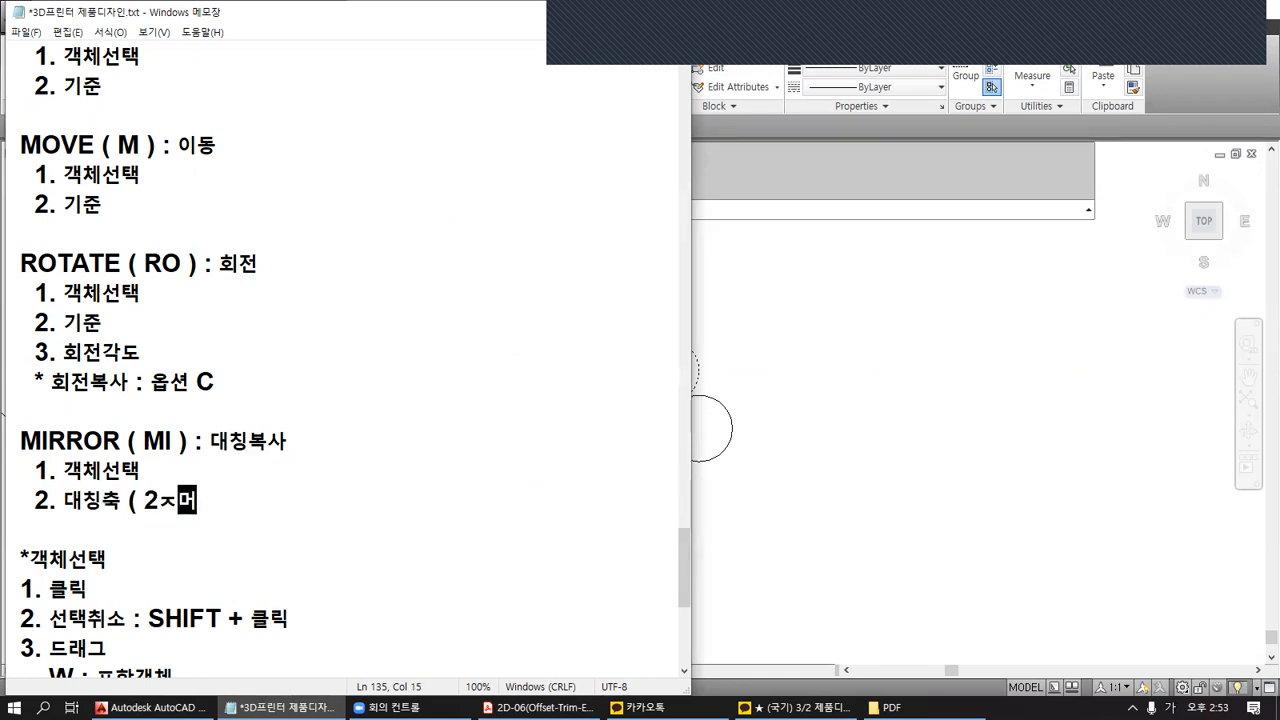
pyautogui.write('점으로)')
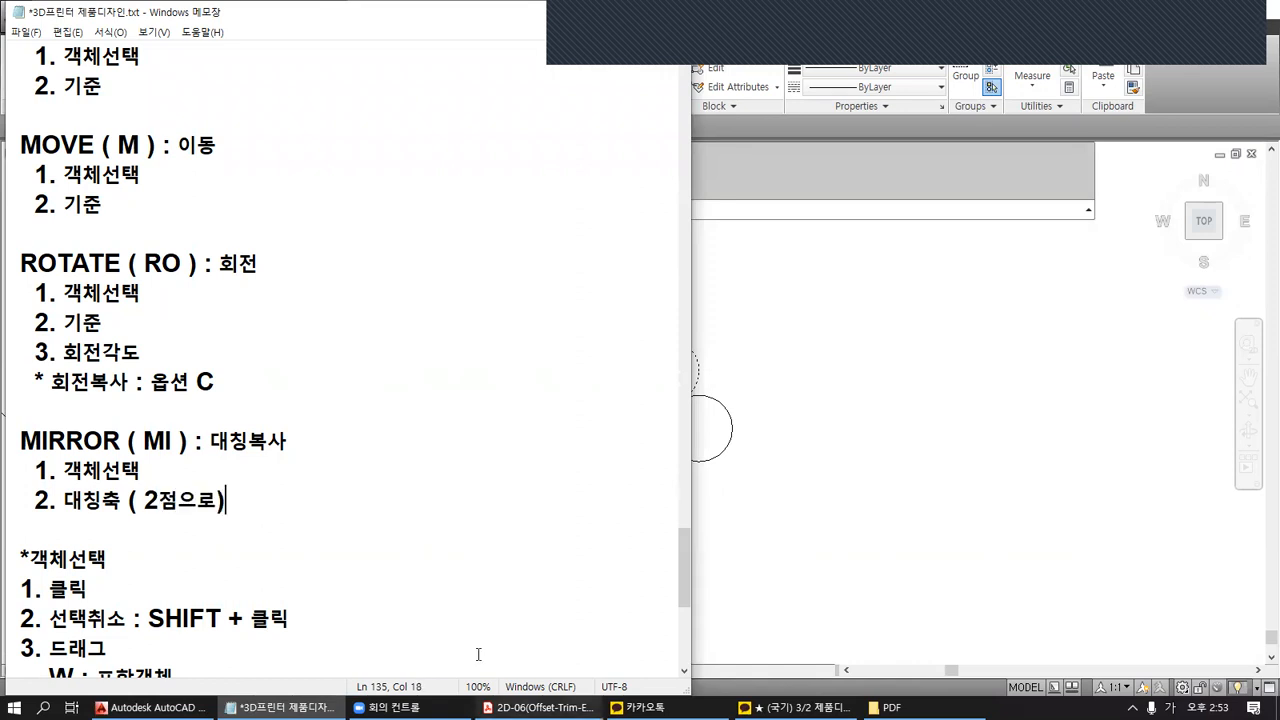
# Return to AutoCAD and temporarily sketch a mirror axis below the row of four and another through its centres, with example mirrored circles.
pyautogui.click(780, 527)
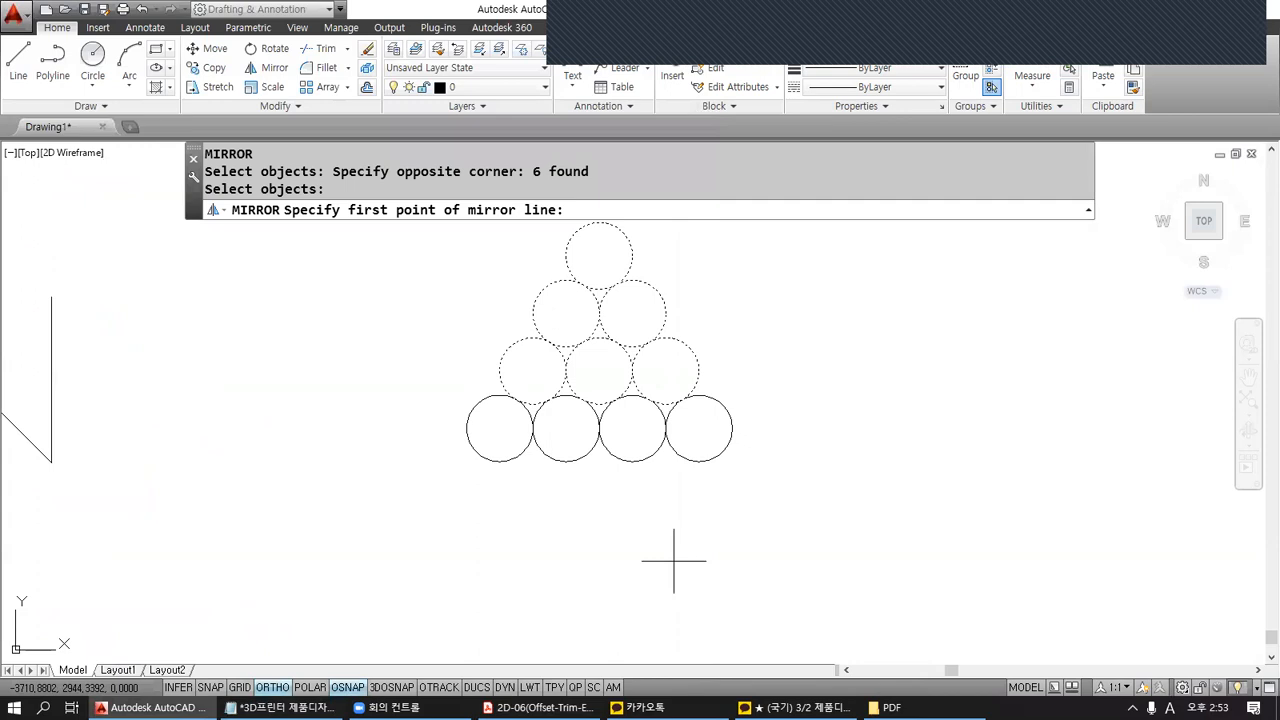
pyautogui.scroll(2, 578, 507)
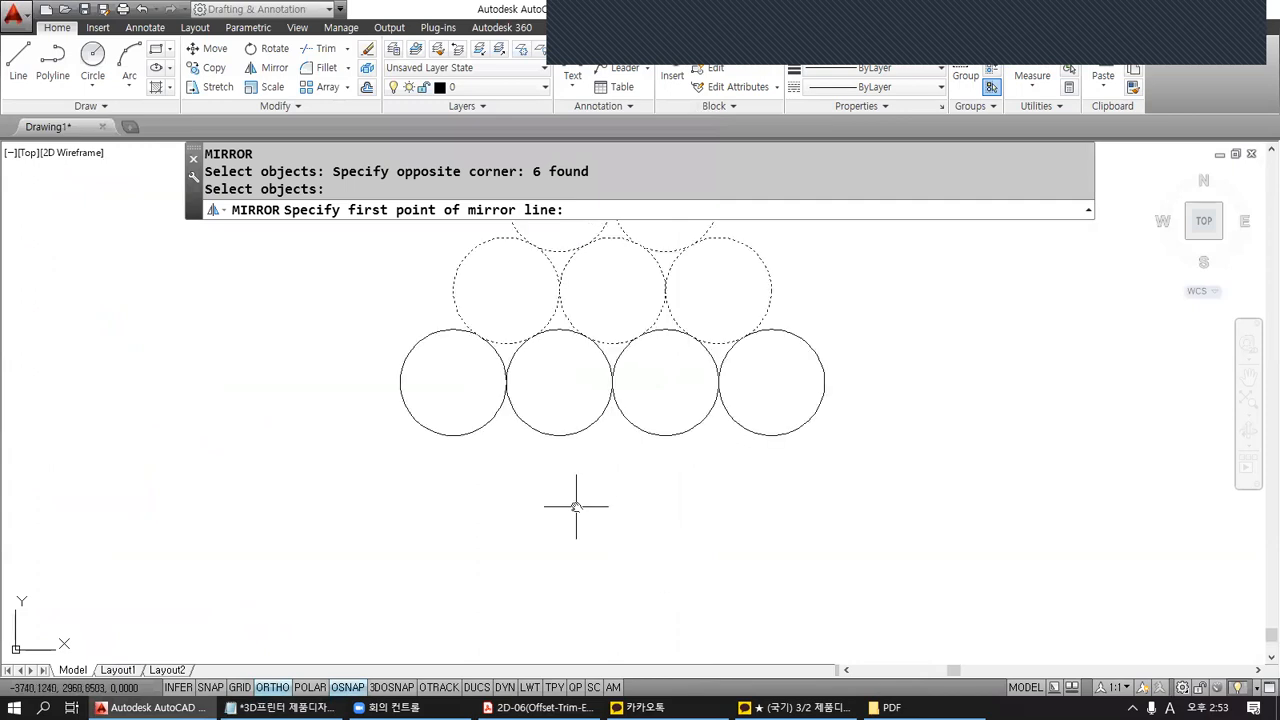
pyautogui.moveTo(517, 475); pyautogui.dragTo(957, 475)
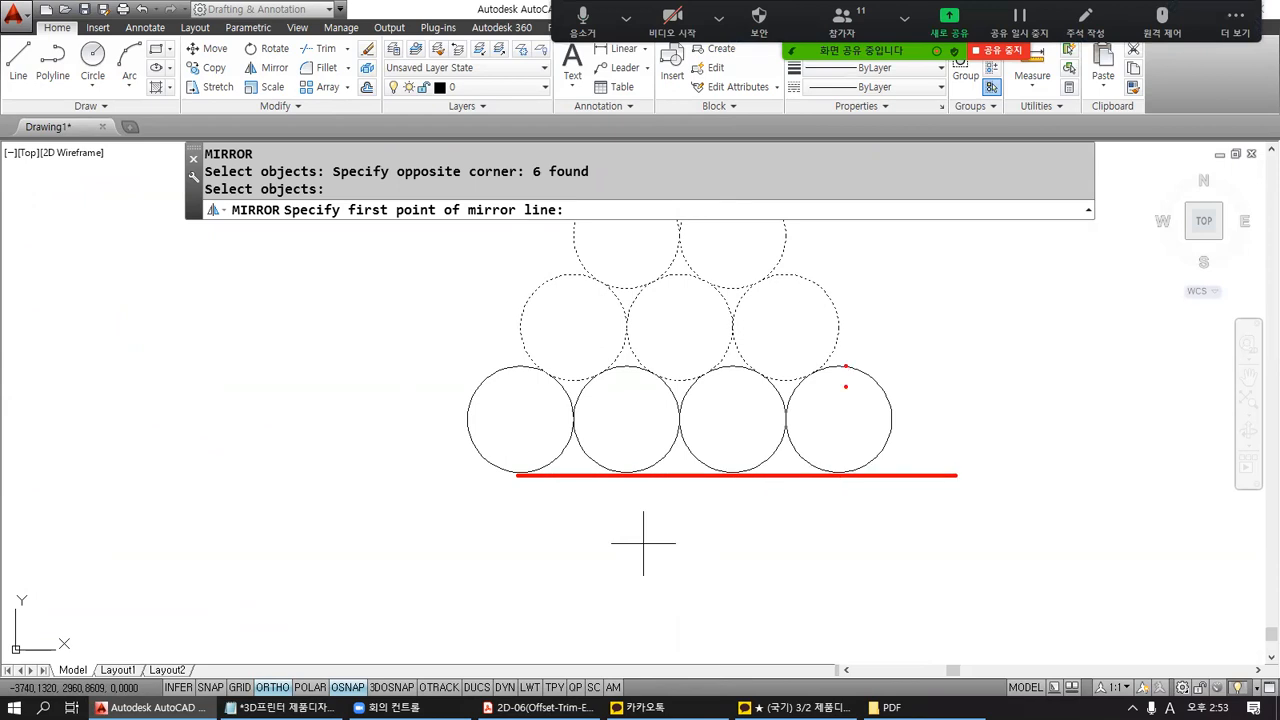
pyautogui.moveTo(596, 604)
pyautogui.mouseDown()
pyautogui.moveTo(578, 636)
pyautogui.moveTo(604, 592)
pyautogui.mouseUp()
pyautogui.moveTo(714, 602)
pyautogui.mouseDown()
pyautogui.moveTo(692, 644)
pyautogui.moveTo(714, 601)
pyautogui.mouseUp()
pyautogui.moveTo(806, 604); pyautogui.dragTo(843, 603)
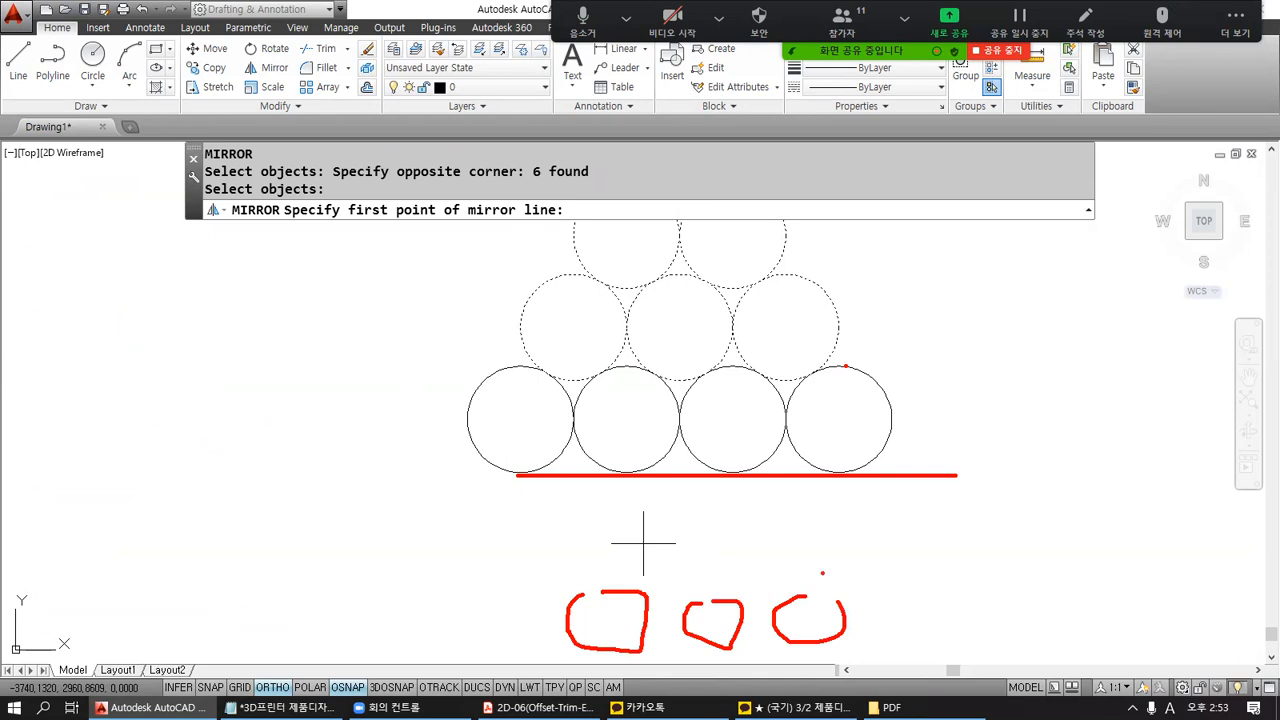
pyautogui.moveTo(588, 463)
pyautogui.mouseDown()
pyautogui.moveTo(532, 528)
pyautogui.moveTo(612, 445)
pyautogui.mouseUp()
pyautogui.moveTo(688, 458)
pyautogui.mouseDown()
pyautogui.moveTo(646, 510)
pyautogui.moveTo(716, 466)
pyautogui.moveTo(806, 542)
pyautogui.moveTo(814, 466)
pyautogui.mouseUp()
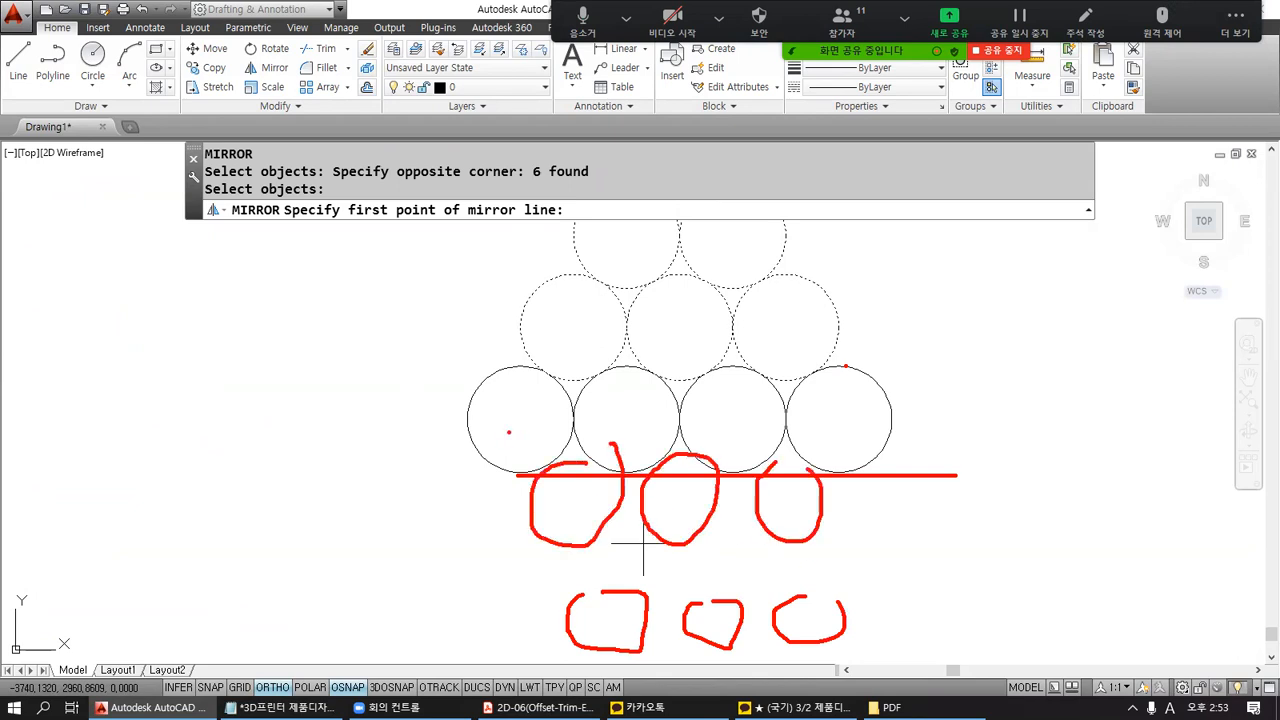
pyautogui.moveTo(388, 423); pyautogui.dragTo(997, 424)
pyautogui.moveTo(540, 468)
pyautogui.mouseDown()
pyautogui.moveTo(584, 462)
pyautogui.moveTo(612, 494)
pyautogui.mouseUp()
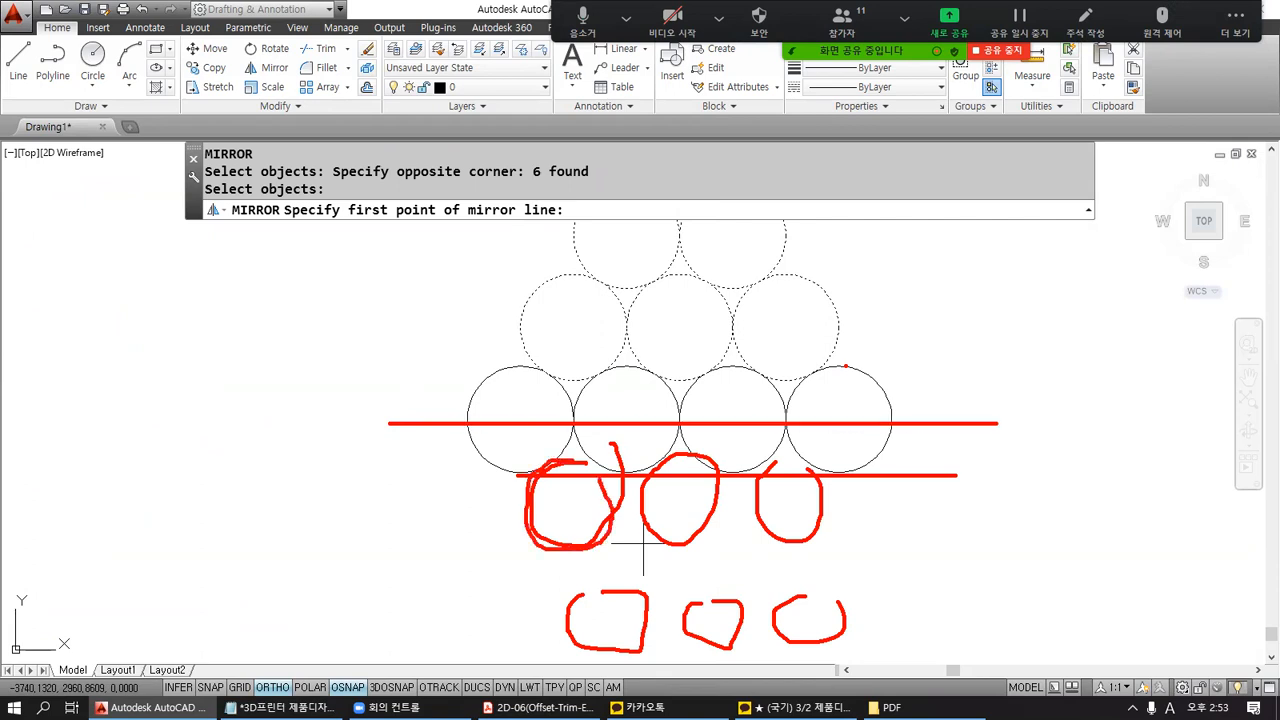
pyautogui.press('Escape')
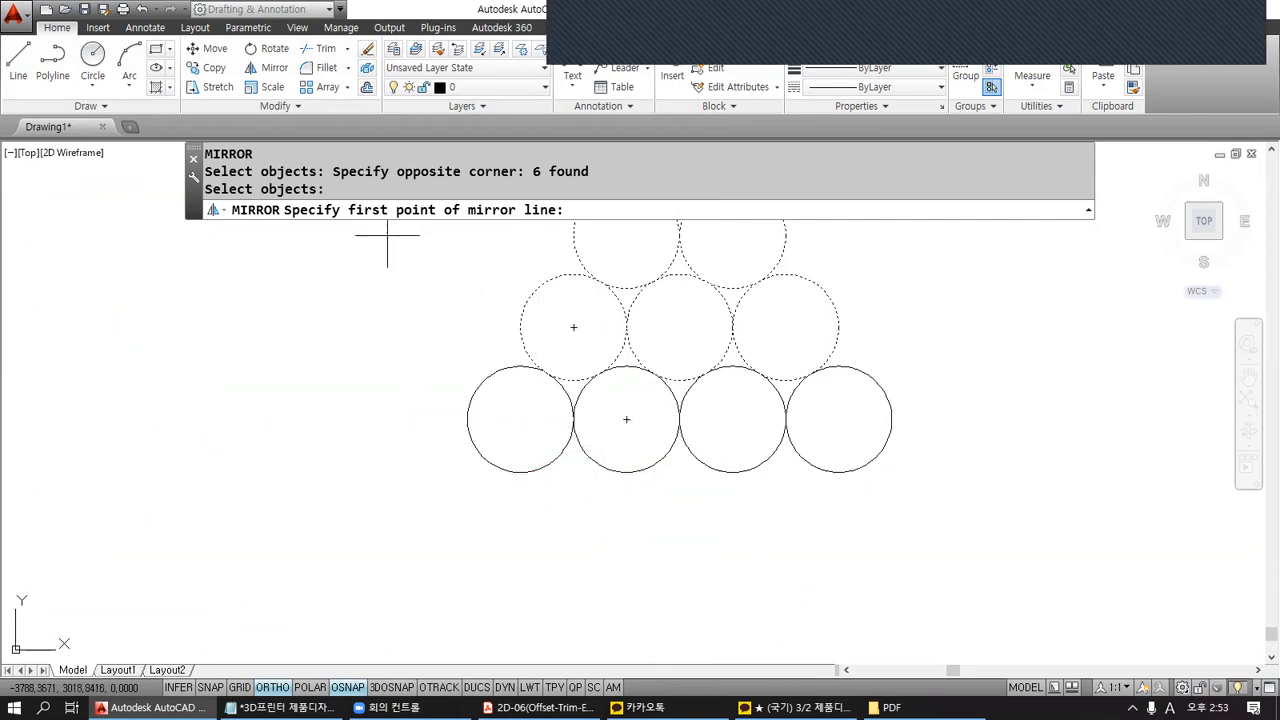
# Temporarily underline the mirror line prompt and mark possible axis points along the row of four, noting that two points define the axis.
pyautogui.moveTo(550, 218); pyautogui.dragTo(335, 221)
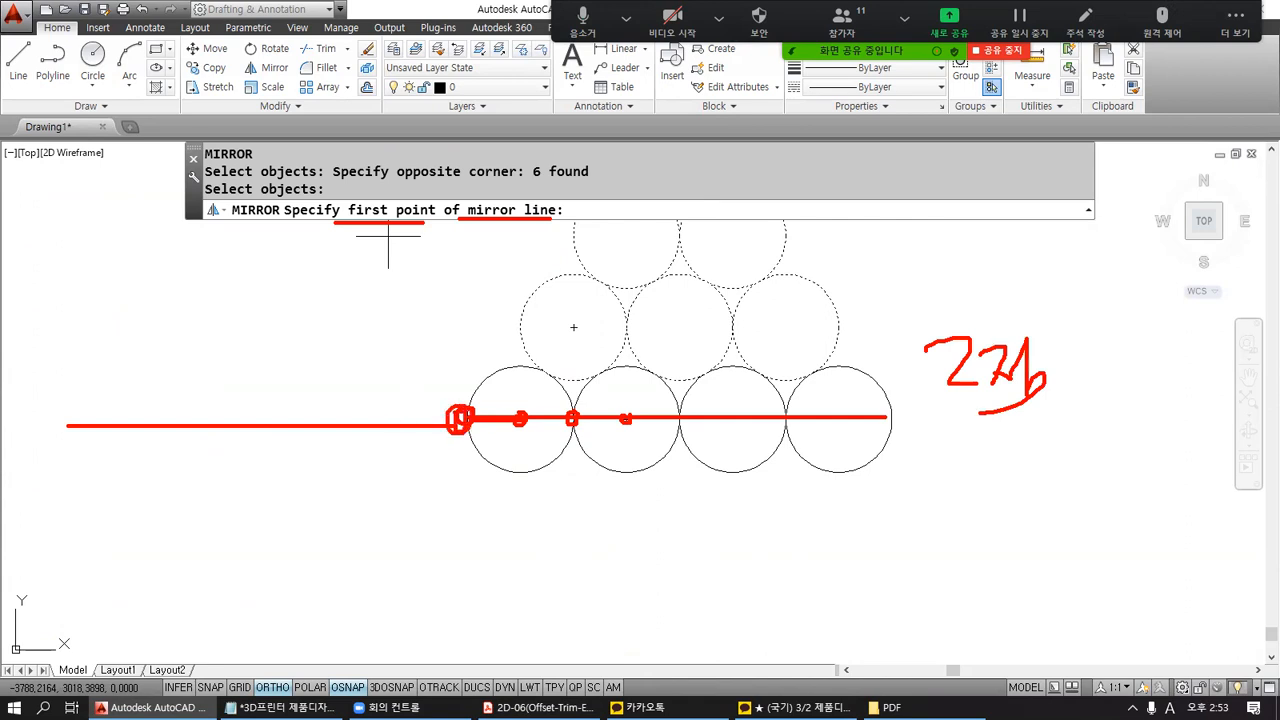
pyautogui.moveTo(521, 424); pyautogui.dragTo(857, 415)
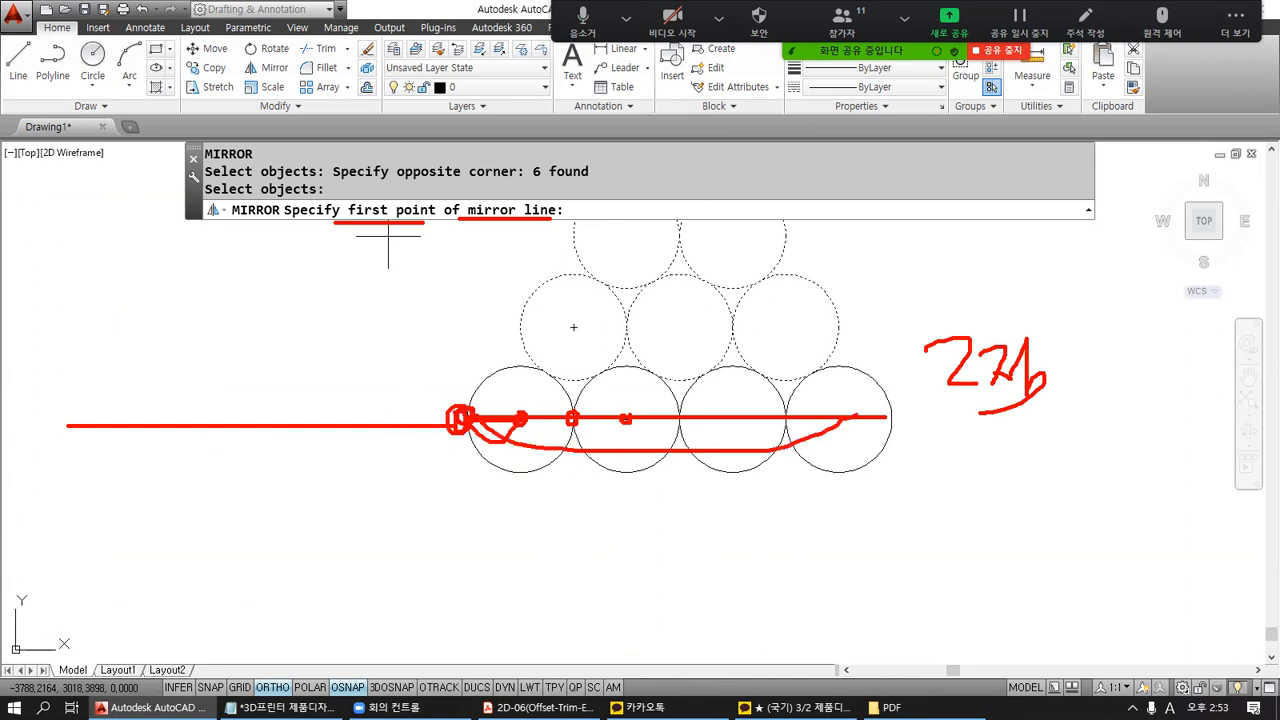
pyautogui.moveTo(430, 419); pyautogui.dragTo(2, 369)
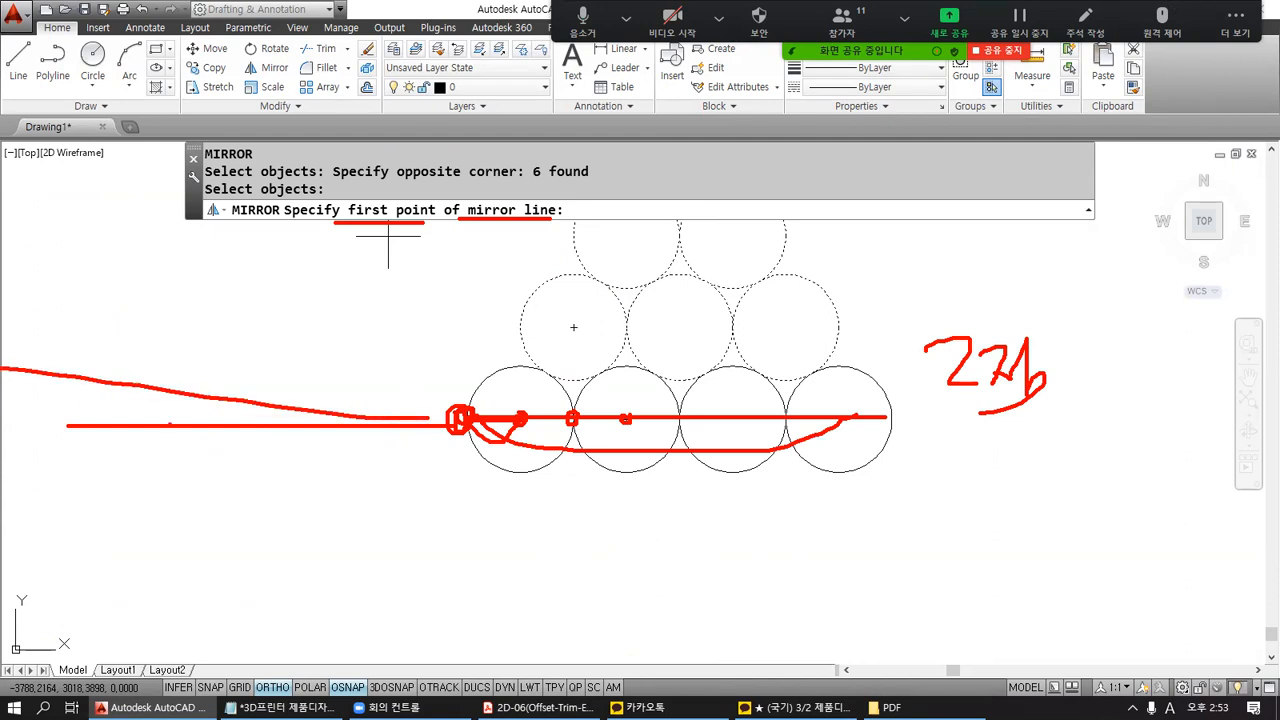
pyautogui.press('Escape')
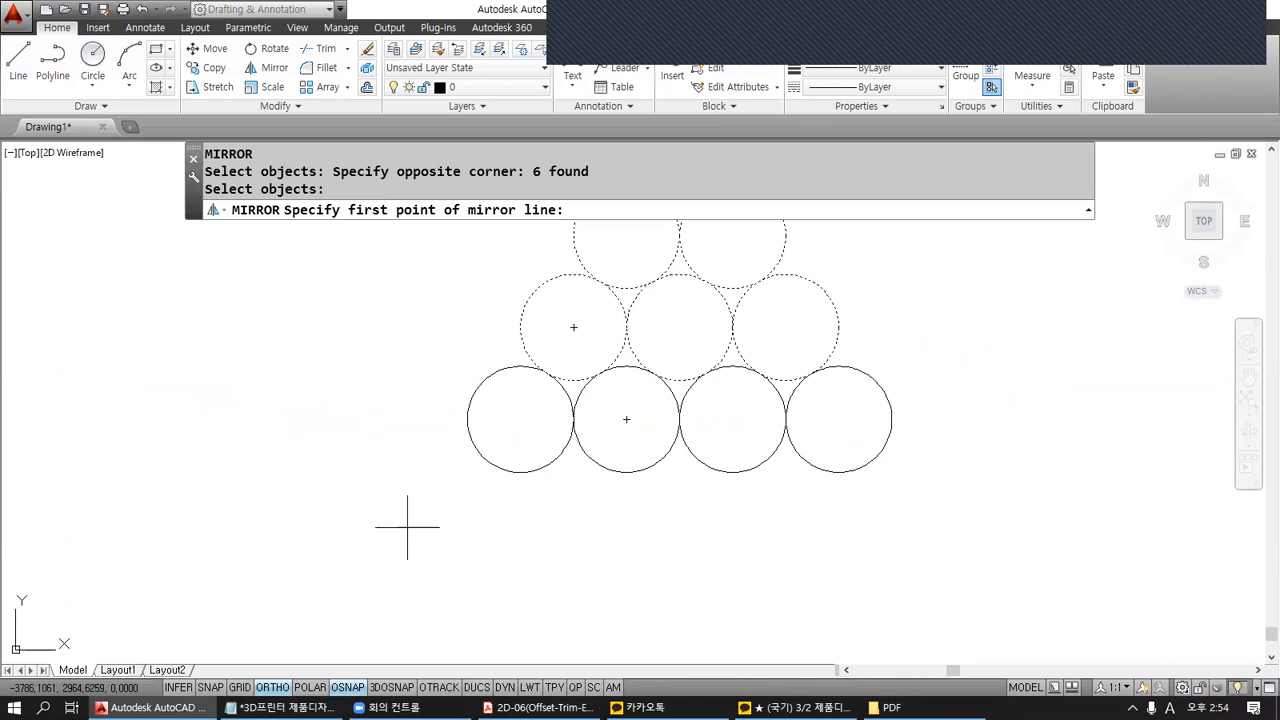
# Define the horizontal mirror line from the second circle's centre to the quadrant between the third and fourth circles in the row of four.
pyautogui.click(626, 419)
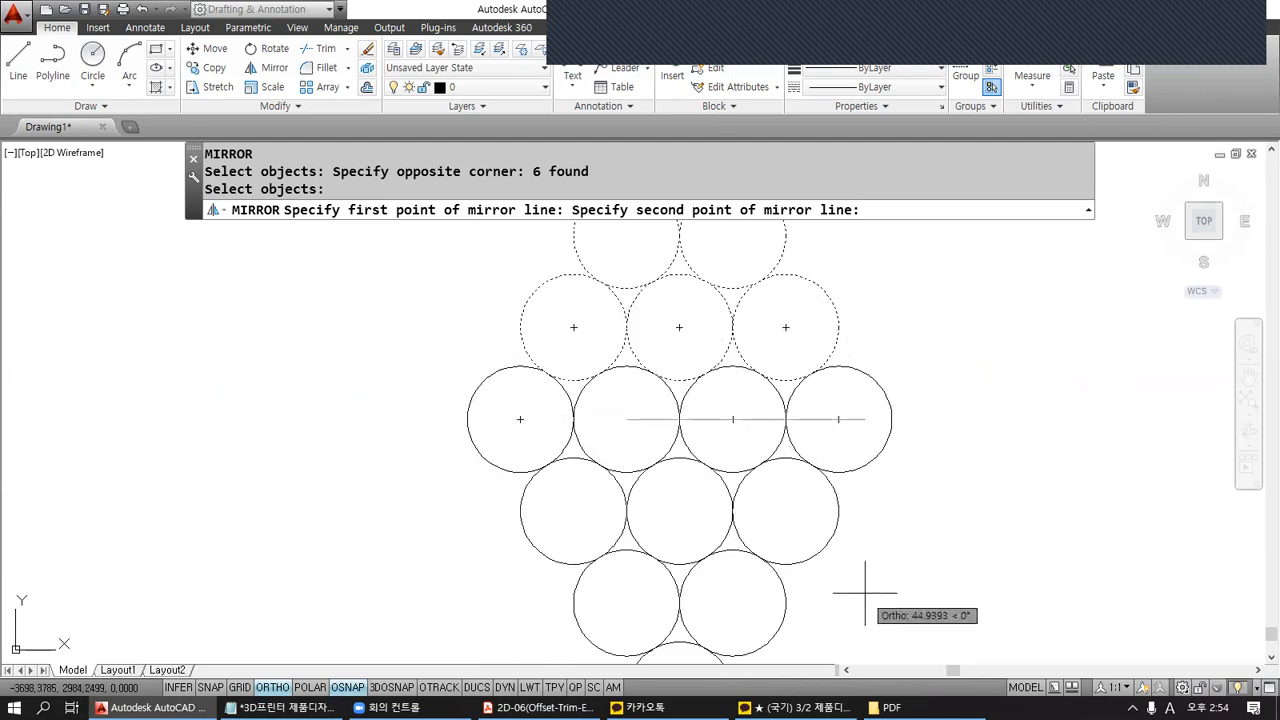
pyautogui.scroll(-2, 865, 587)
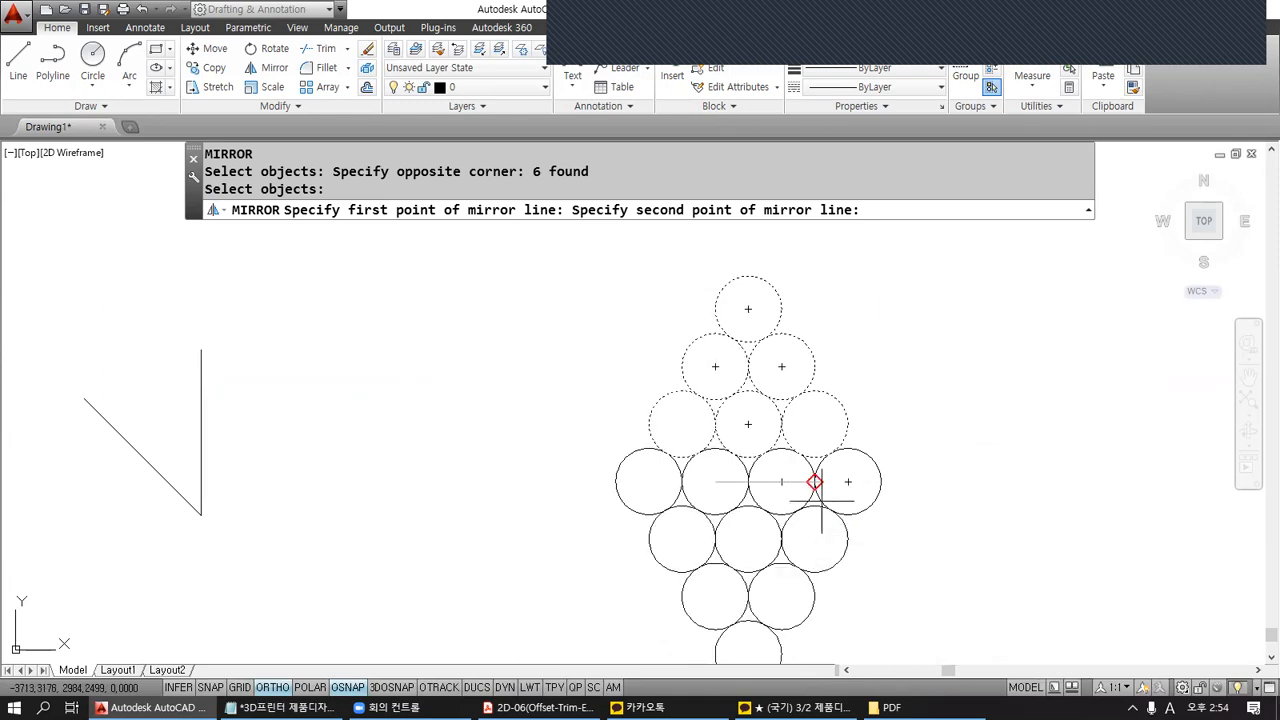
pyautogui.scroll(2, 812, 480)
pyautogui.moveTo(822, 484); pyautogui.dragTo(761, 345, button='middle')
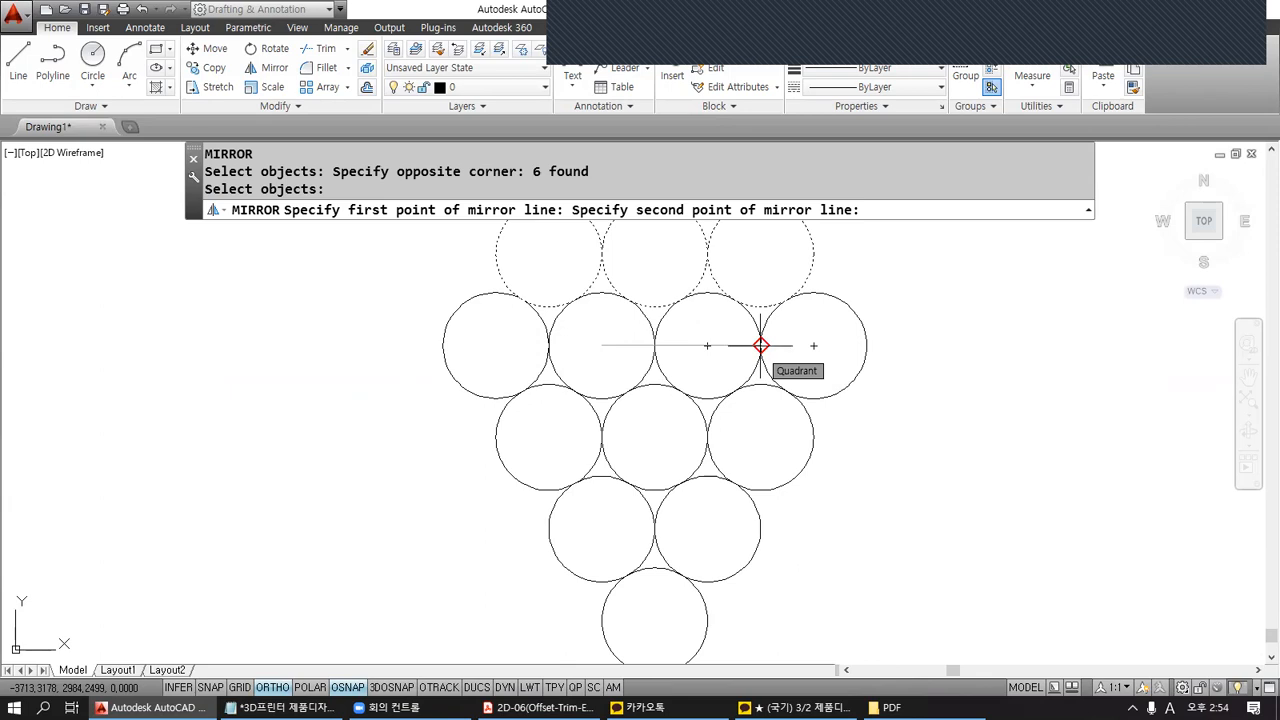
pyautogui.click(761, 345)
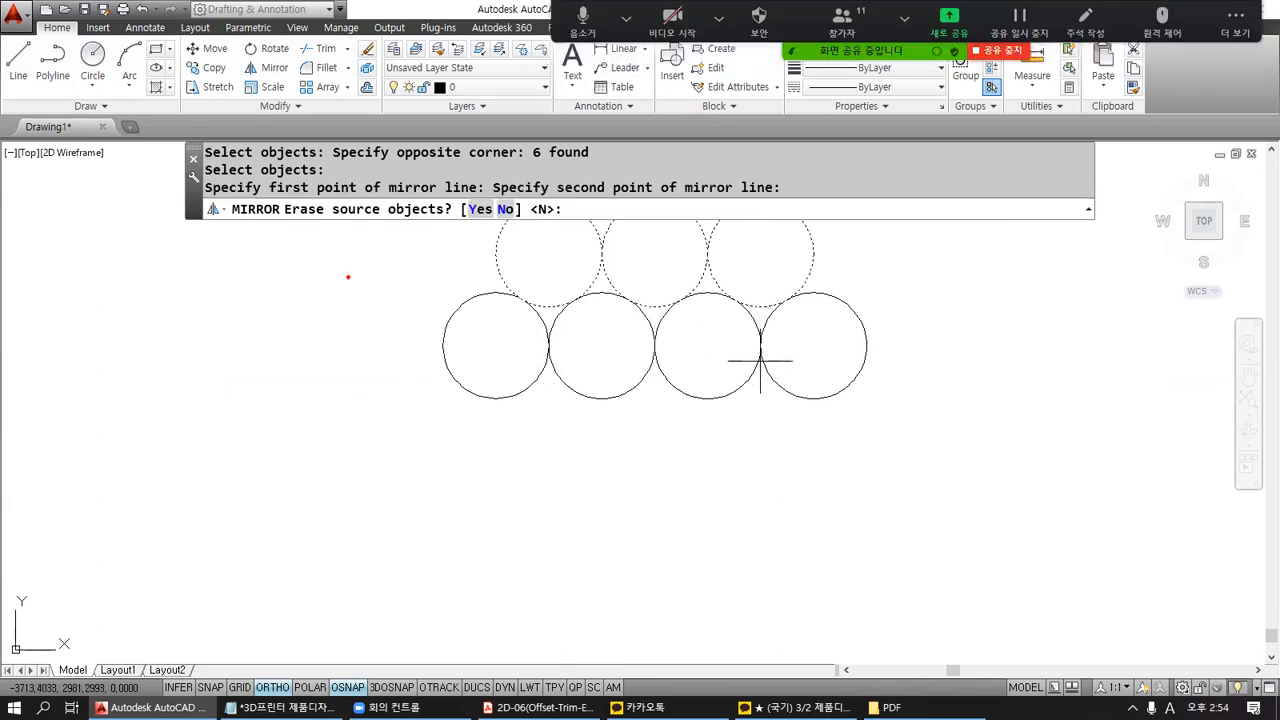
# Temporarily mark the "Erase source objects?" prompt, its N default, the source circles and a handwritten Y, then clear the marks.
pyautogui.moveTo(285, 218); pyautogui.dragTo(471, 217)
pyautogui.moveTo(546, 294)
pyautogui.mouseDown()
pyautogui.moveTo(595, 238)
pyautogui.moveTo(597, 290)
pyautogui.moveTo(690, 222)
pyautogui.moveTo(682, 268)
pyautogui.mouseUp()
pyautogui.moveTo(786, 278)
pyautogui.mouseDown()
pyautogui.moveTo(746, 297)
pyautogui.moveTo(768, 265)
pyautogui.mouseUp()
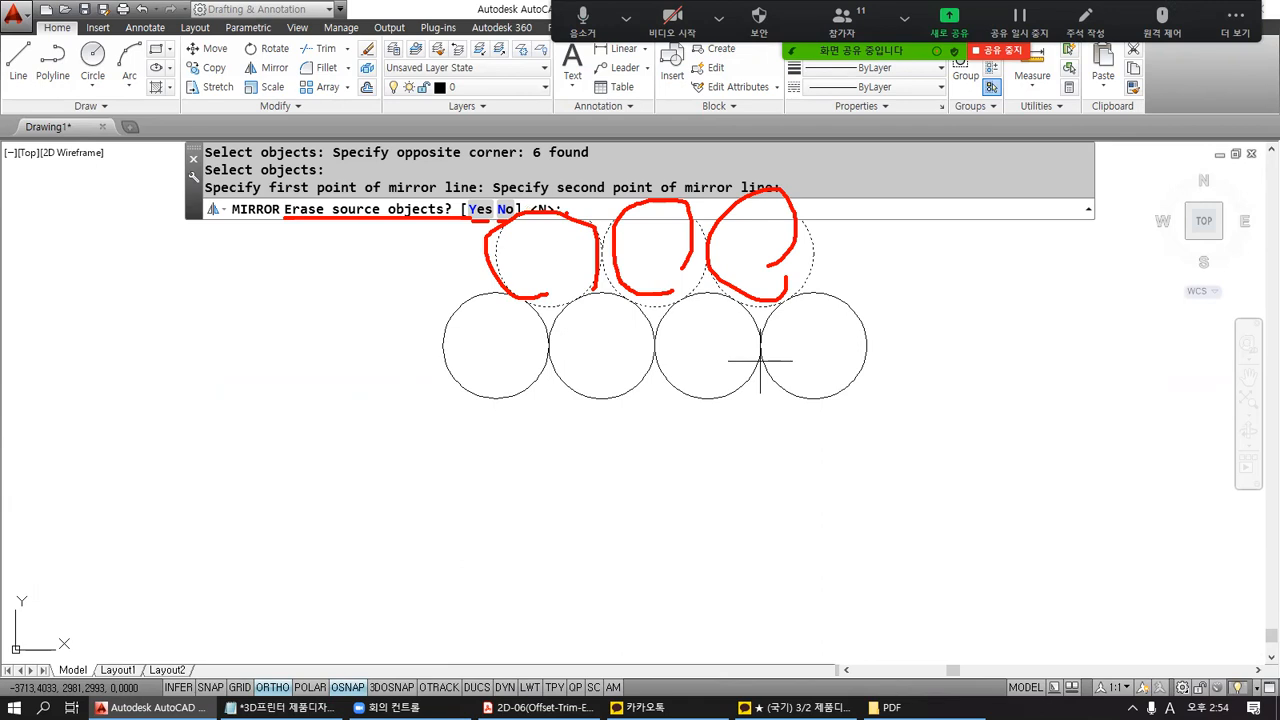
pyautogui.moveTo(562, 210)
pyautogui.mouseDown()
pyautogui.moveTo(537, 220)
pyautogui.moveTo(540, 195)
pyautogui.moveTo(552, 207)
pyautogui.mouseUp()
pyautogui.moveTo(632, 251); pyautogui.dragTo(695, 250)
pyautogui.moveTo(568, 265); pyautogui.dragTo(730, 262)
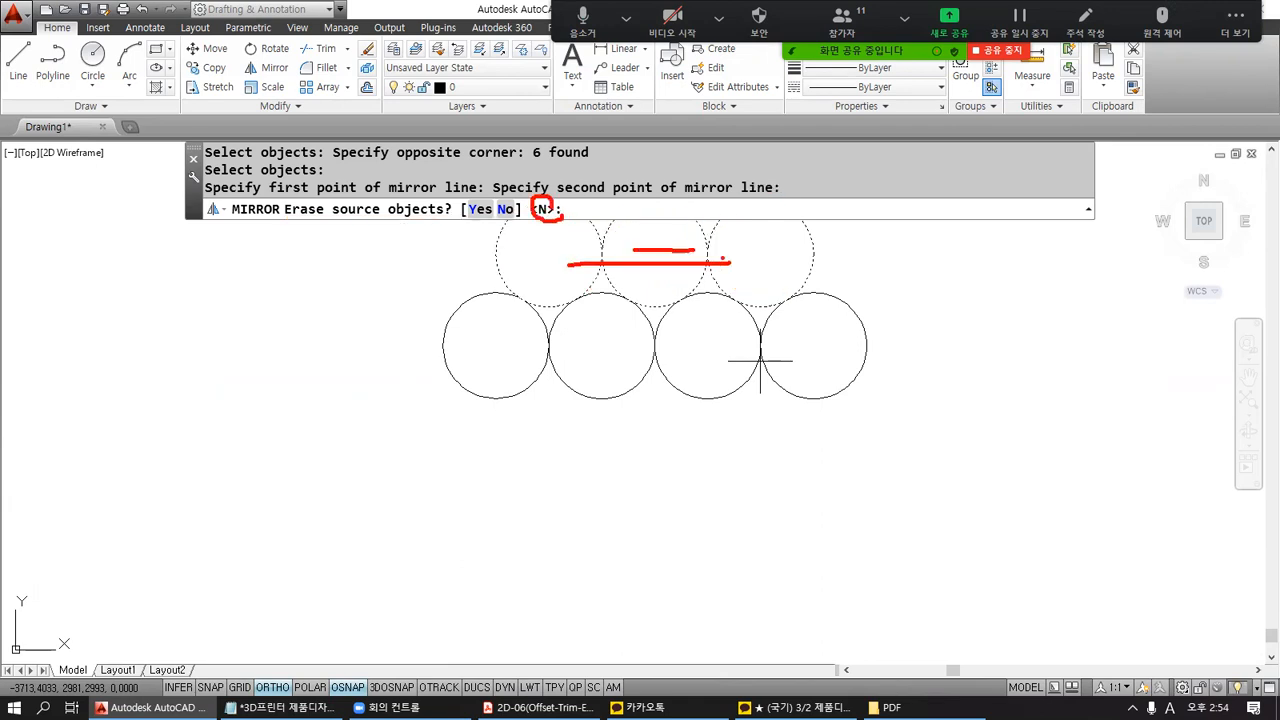
pyautogui.moveTo(577, 197)
pyautogui.mouseDown()
pyautogui.moveTo(598, 216)
pyautogui.moveTo(538, 277)
pyautogui.mouseUp()
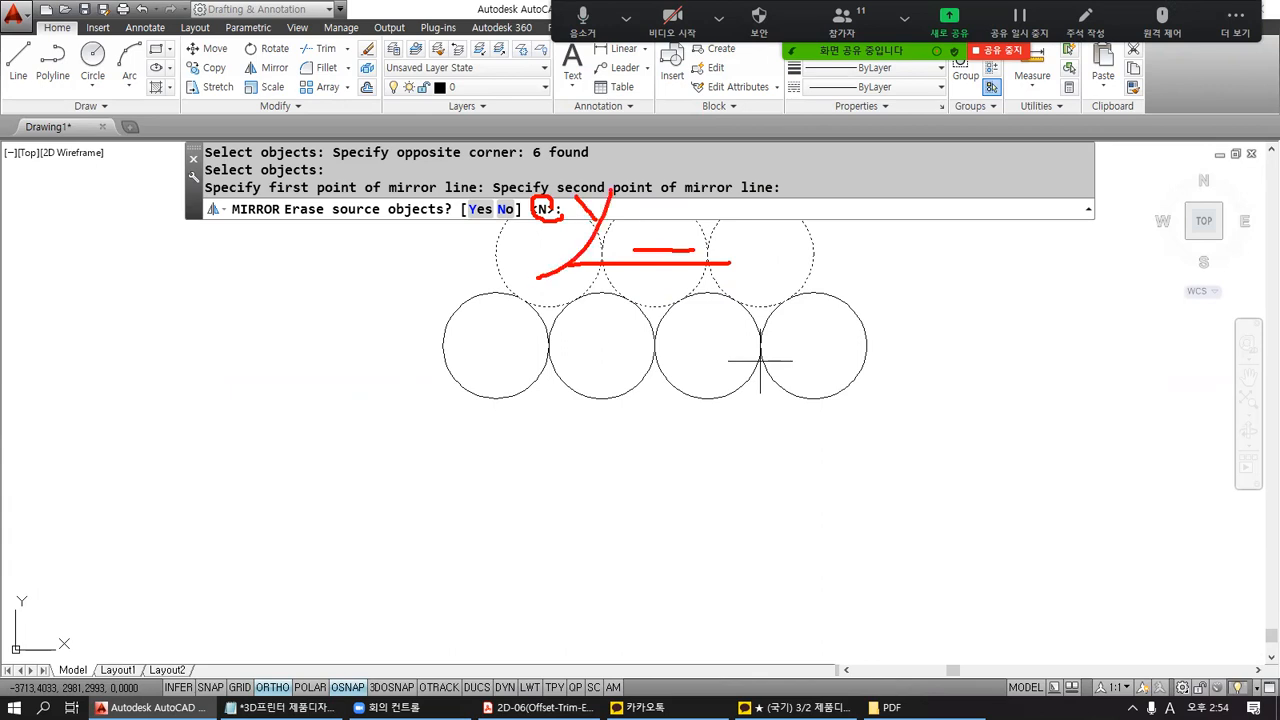
pyautogui.moveTo(560, 394)
pyautogui.mouseDown()
pyautogui.moveTo(525, 474)
pyautogui.moveTo(597, 400)
pyautogui.moveTo(700, 400)
pyautogui.mouseUp()
pyautogui.press('Escape')
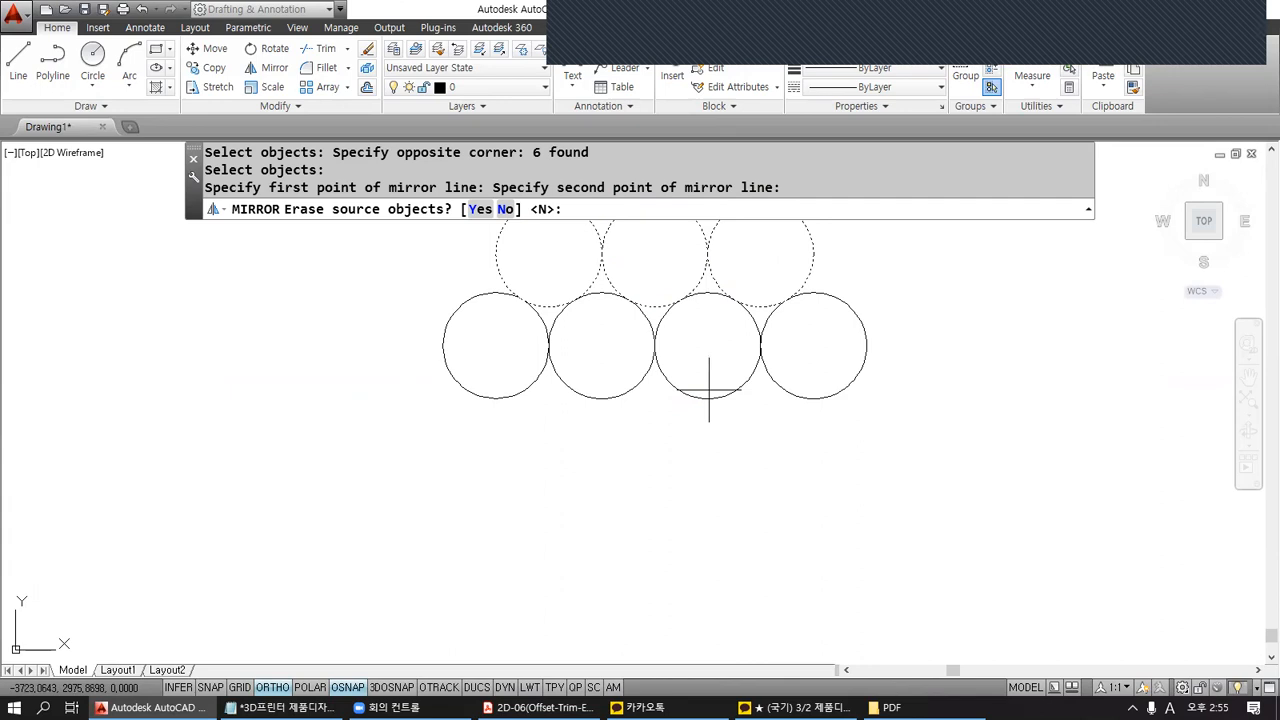
# Finish the mirror with N so the source circles are kept, completing the diamond of circles.
pyautogui.write('N')
pyautogui.press('Return')
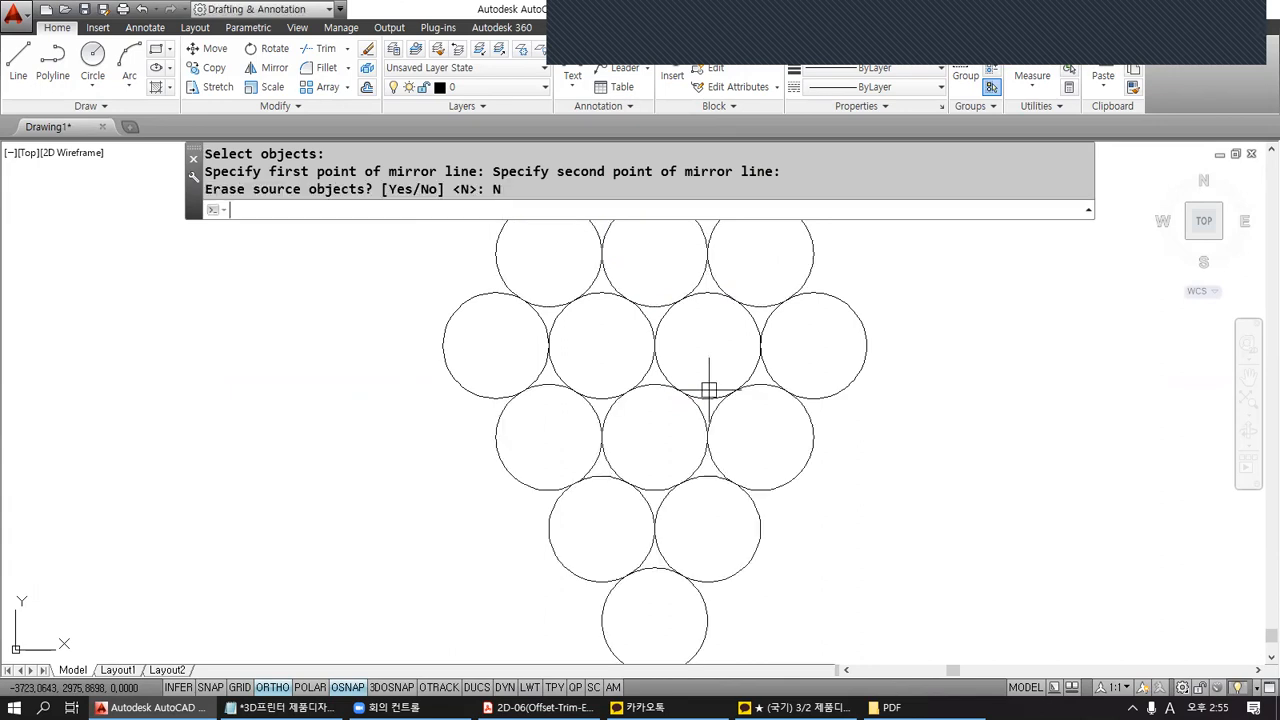
pyautogui.scroll(-2, 709, 385)
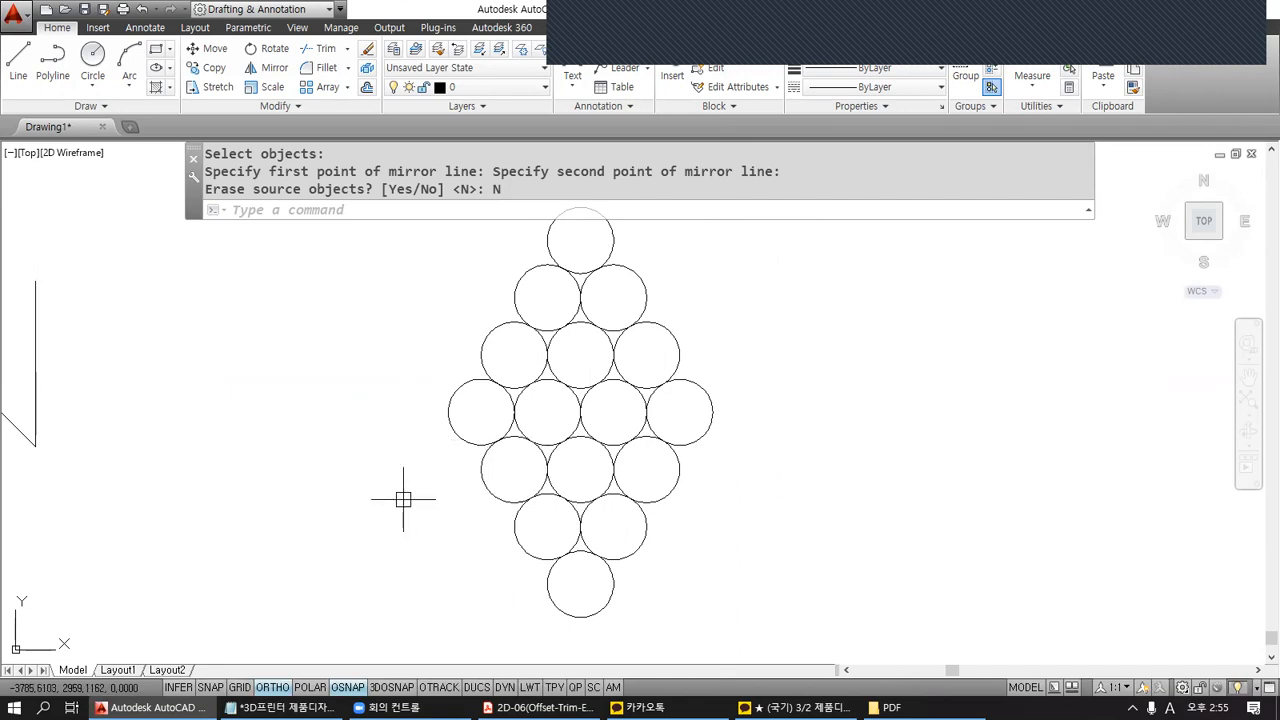
# Switch to Notepad and add "3. 선택객체 지울것인가" as the third MIRROR step.
pyautogui.click(280, 707)
pyautogui.scroll(-1, 257, 563)
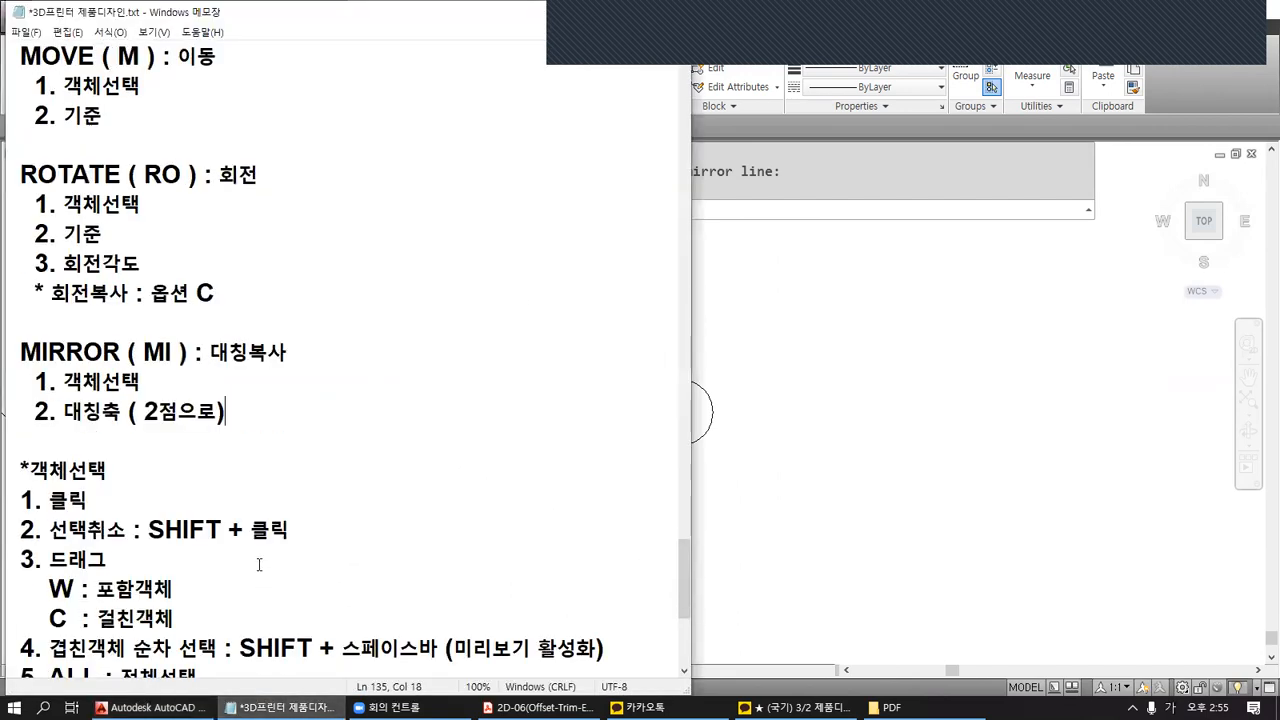
pyautogui.press('Return')
pyautogui.write('3')
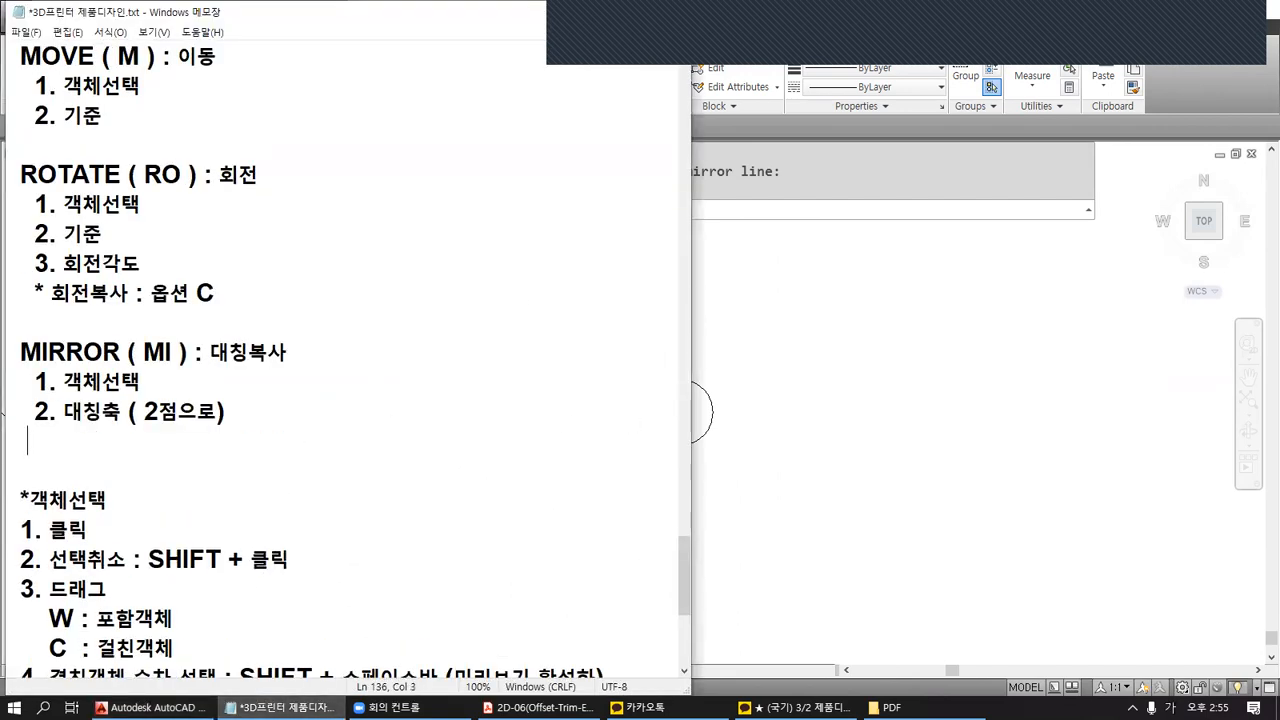
pyautogui.write('. 선택')
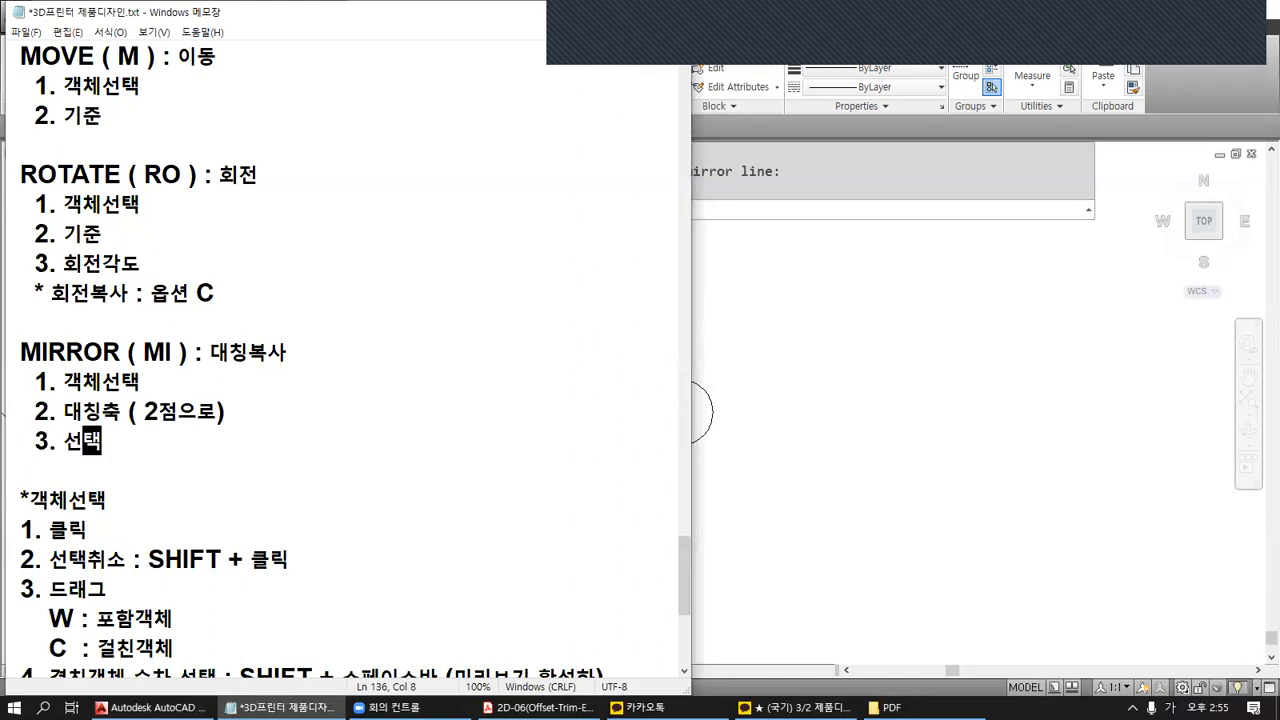
pyautogui.write('객체 지울것인가')
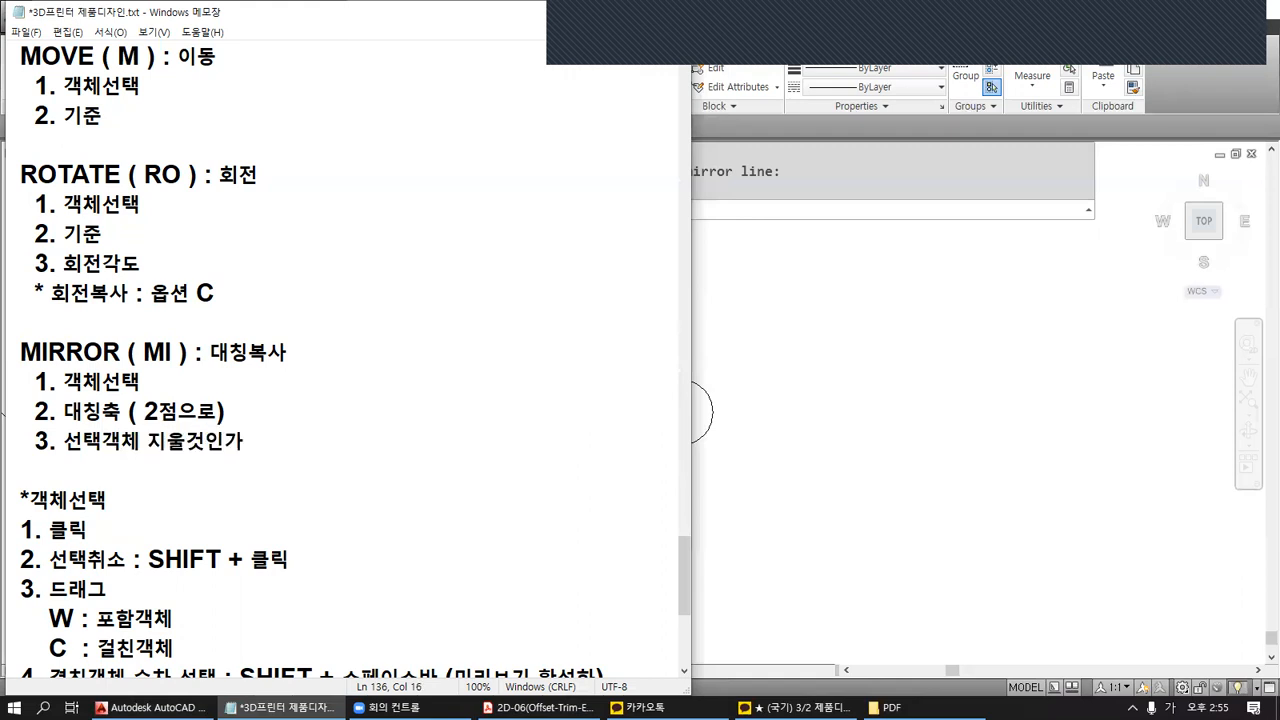
# Complete the third MIRROR step by appending "? Y/N <N>" to the line about erasing the selected objects.
pyautogui.write('? y')
pyautogui.press('BackSpace')
pyautogui.write('Y/n')
pyautogui.press('BackSpace')
pyautogui.write('N <')
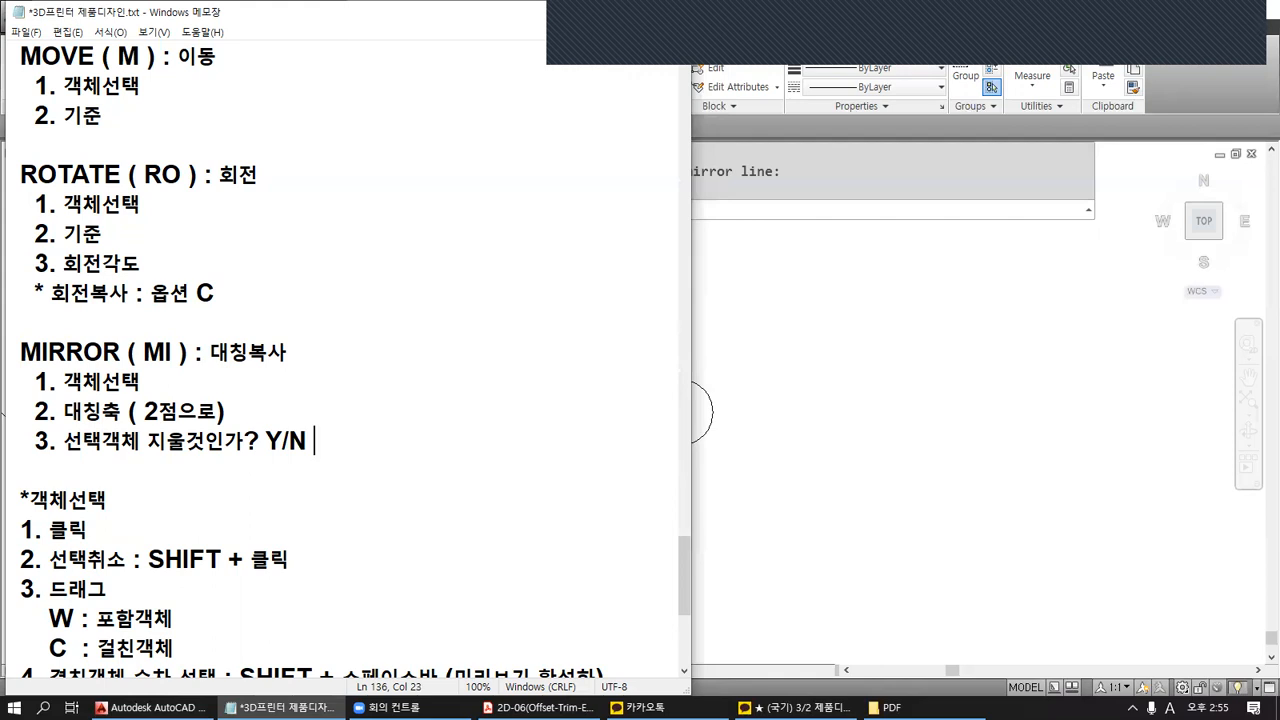
pyautogui.write('N>')
# Add "8. OP(옵션) 선택옵션 확인 할것!!!!!" below the fence item in the object selection list and save the notes.
pyautogui.scroll(2, 155, 294)
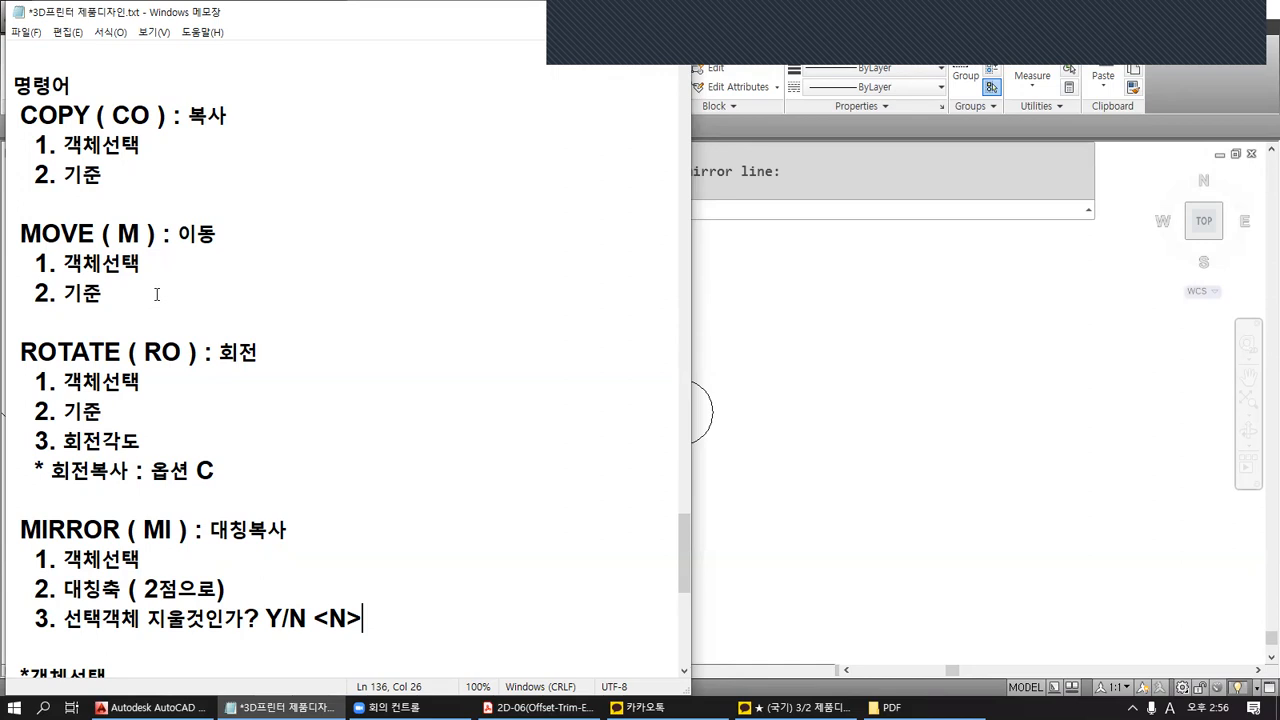
pyautogui.scroll(-5, 206, 173)
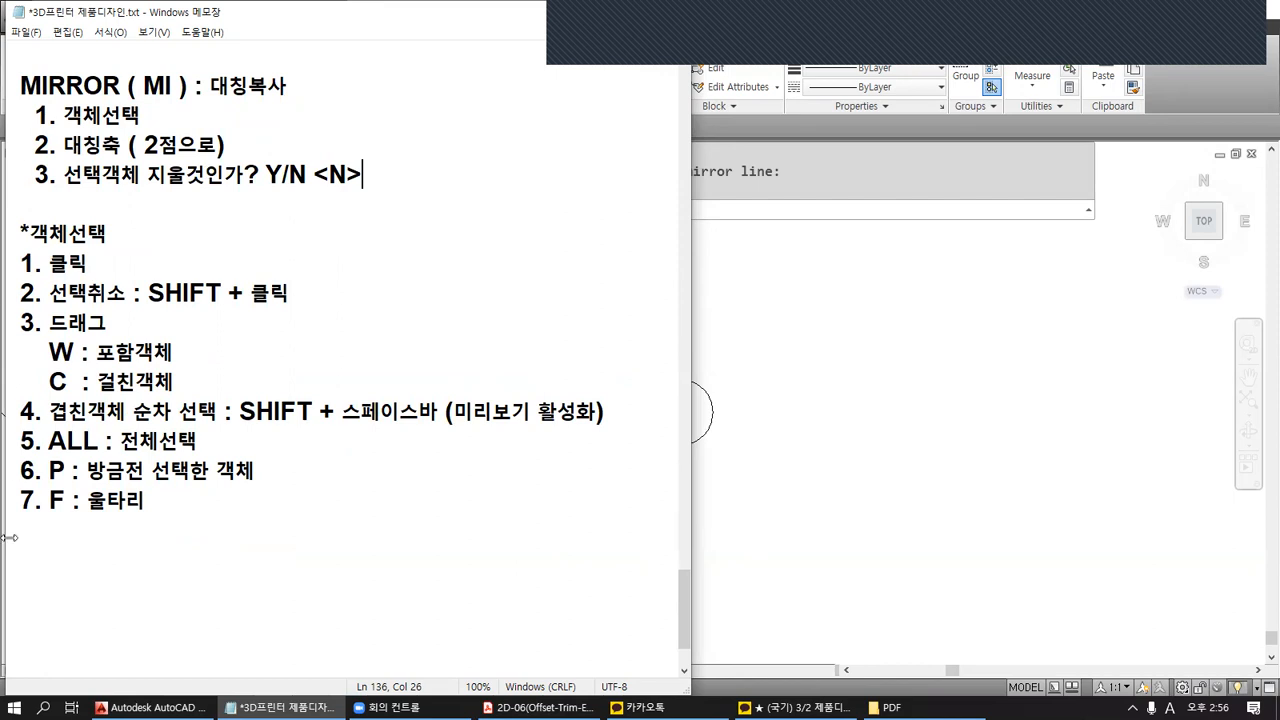
pyautogui.click(204, 550)
pyautogui.press('Up')
pyautogui.write('8.')
pyautogui.press('Hangul')
pyautogui.write('ㅐㅔ')
pyautogui.press('BackSpace')
pyautogui.press('BackSpace')
pyautogui.press('Hangul')
pyautogui.write('OP(')
pyautogui.press('Hangul')
pyautogui.write('옵셔ㄴ) 선택')
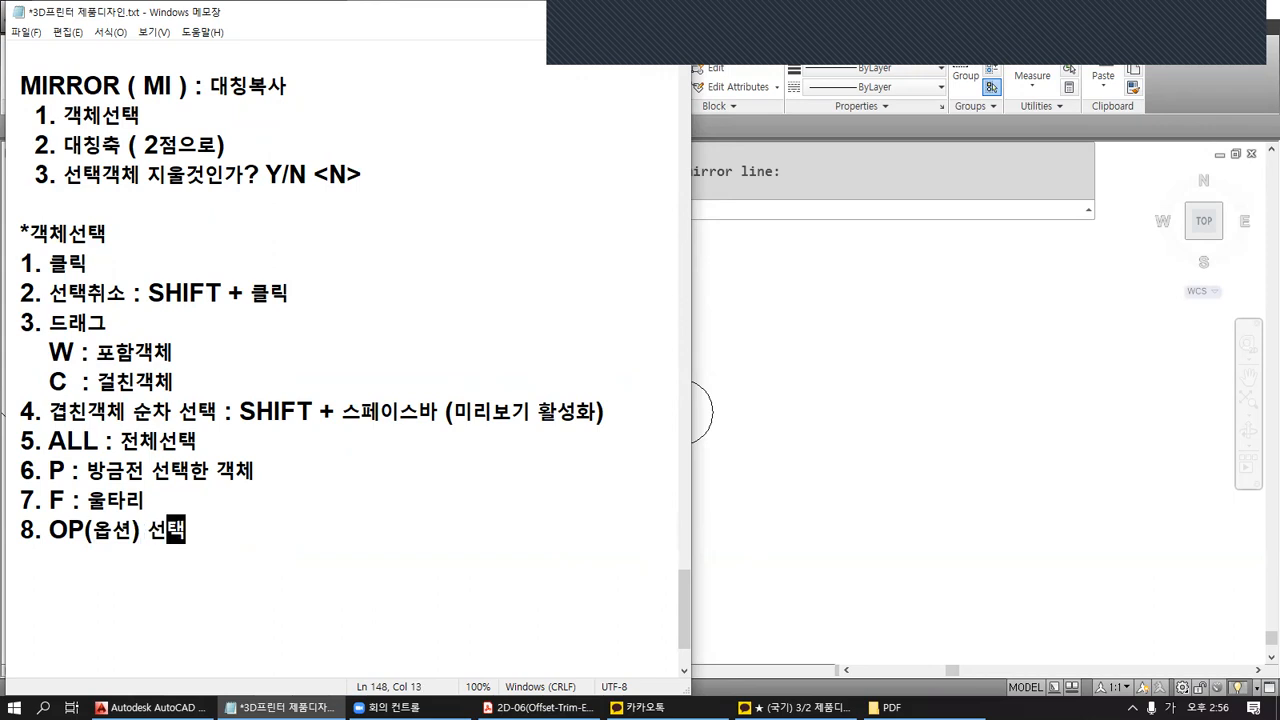
pyautogui.write('옵션 화ㄱ인 할것')
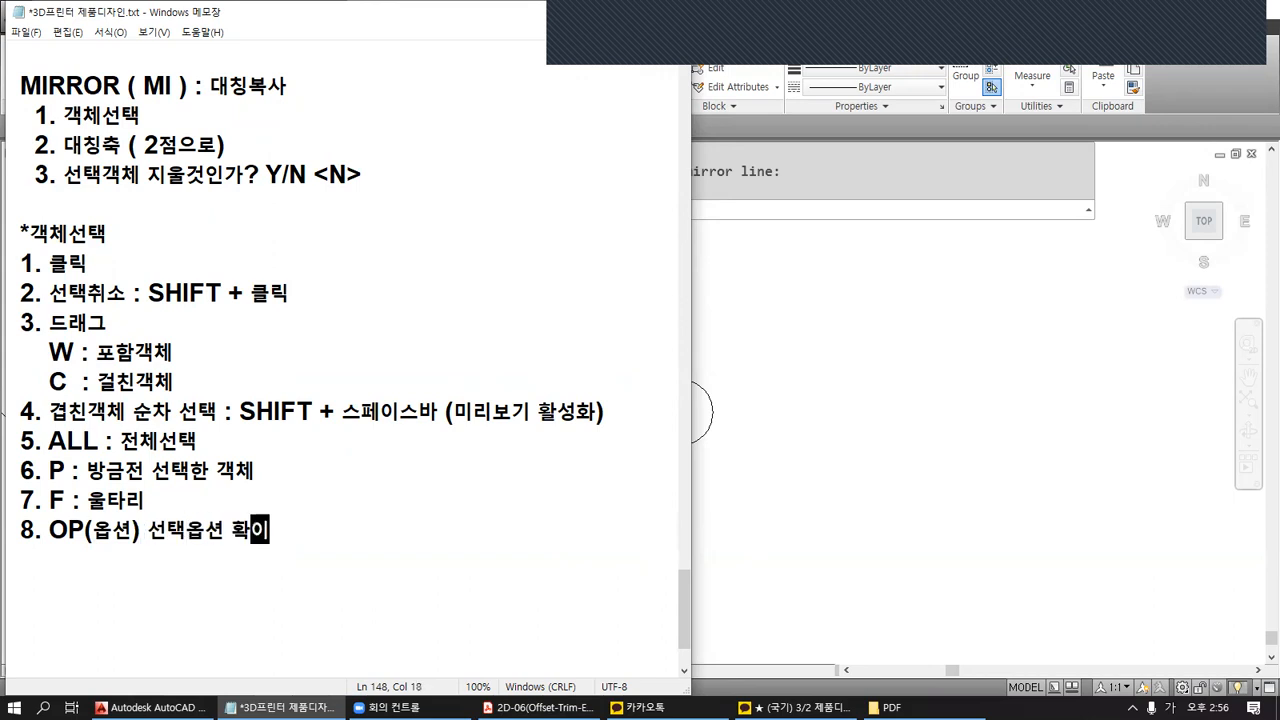
pyautogui.write('!!!!!')
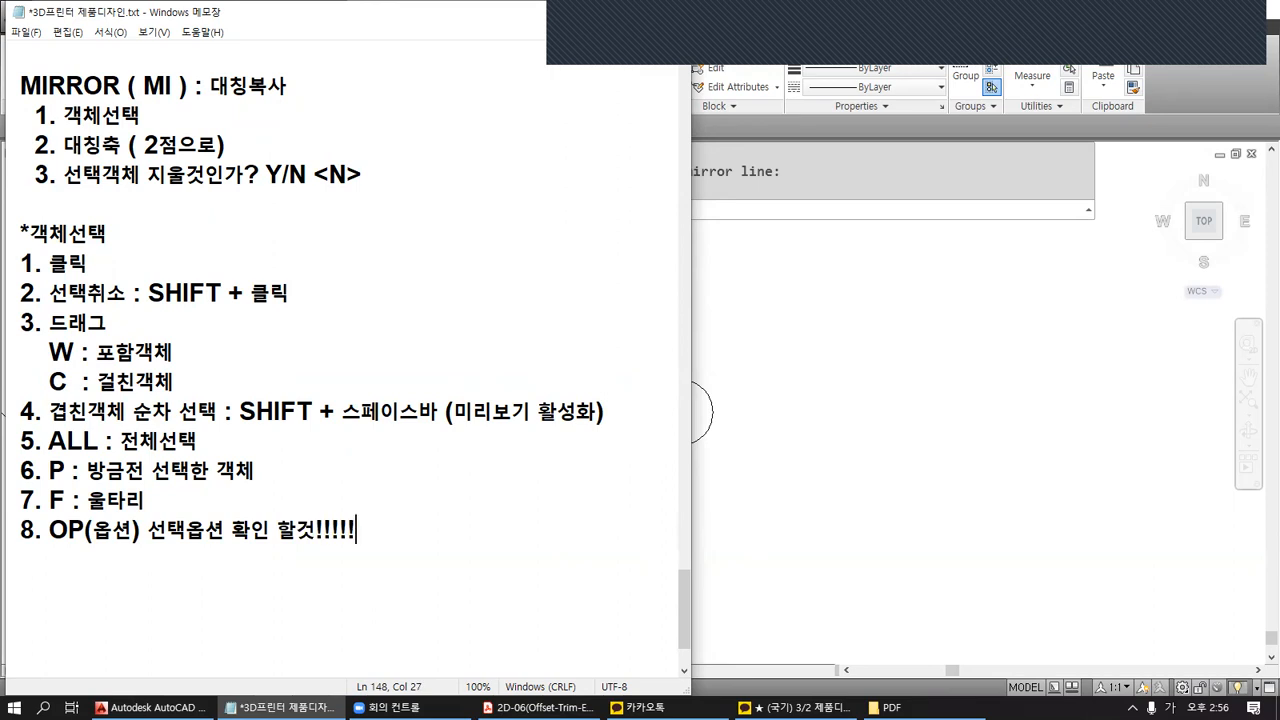
pyautogui.click(336, 374)
pyautogui.hotkey('ctrl', 's')
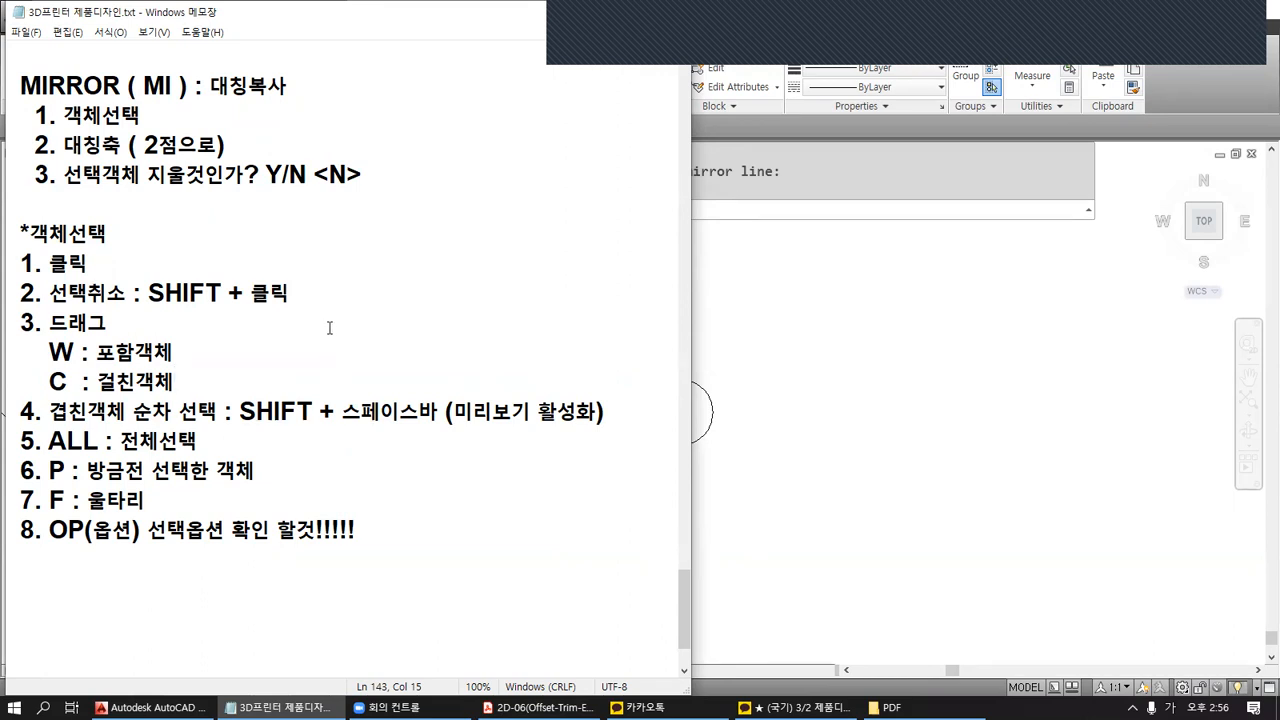
pyautogui.scroll(7, 335, 360)
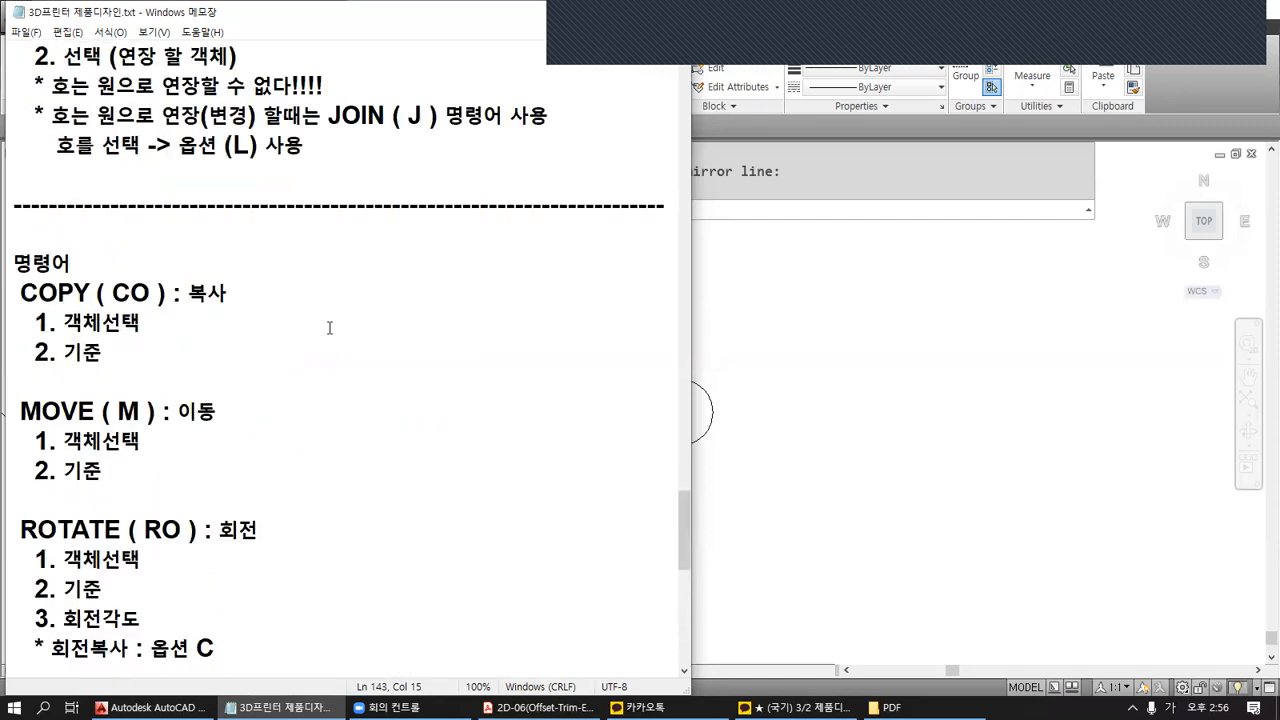
pyautogui.scroll(1, 329, 327)
pyautogui.scroll(-9, 329, 327)
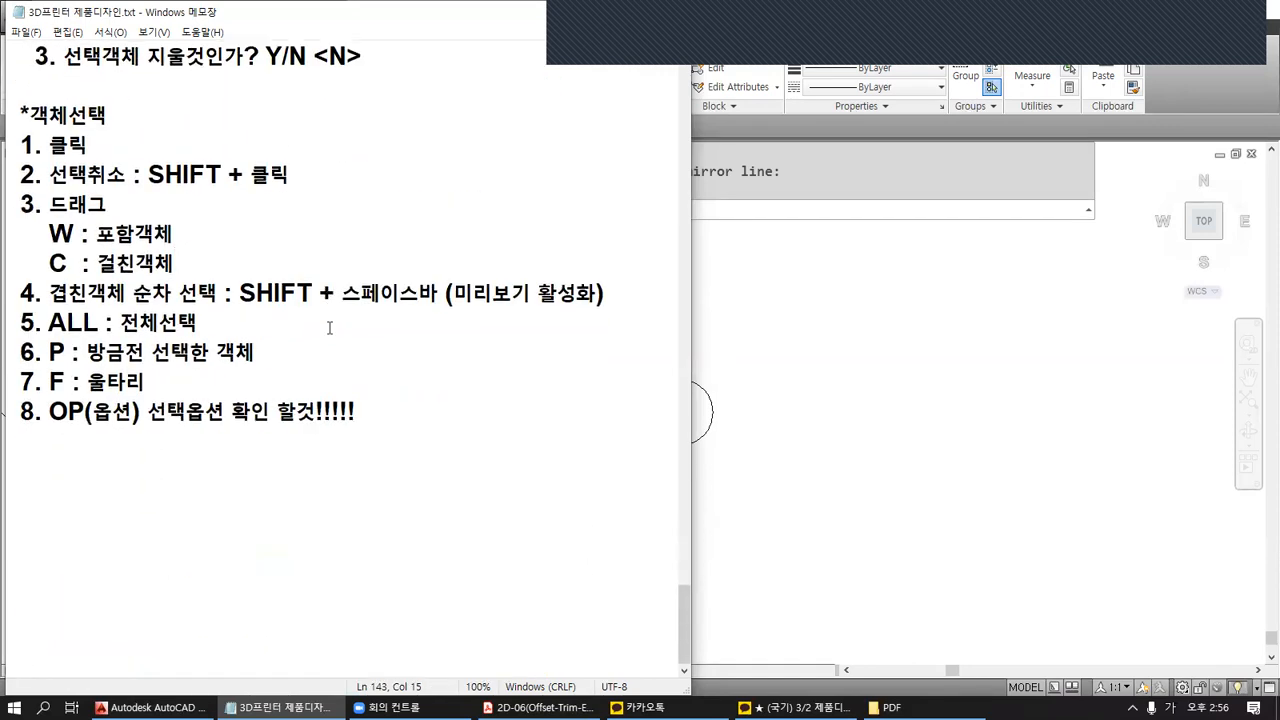
pyautogui.scroll(6, 329, 327)
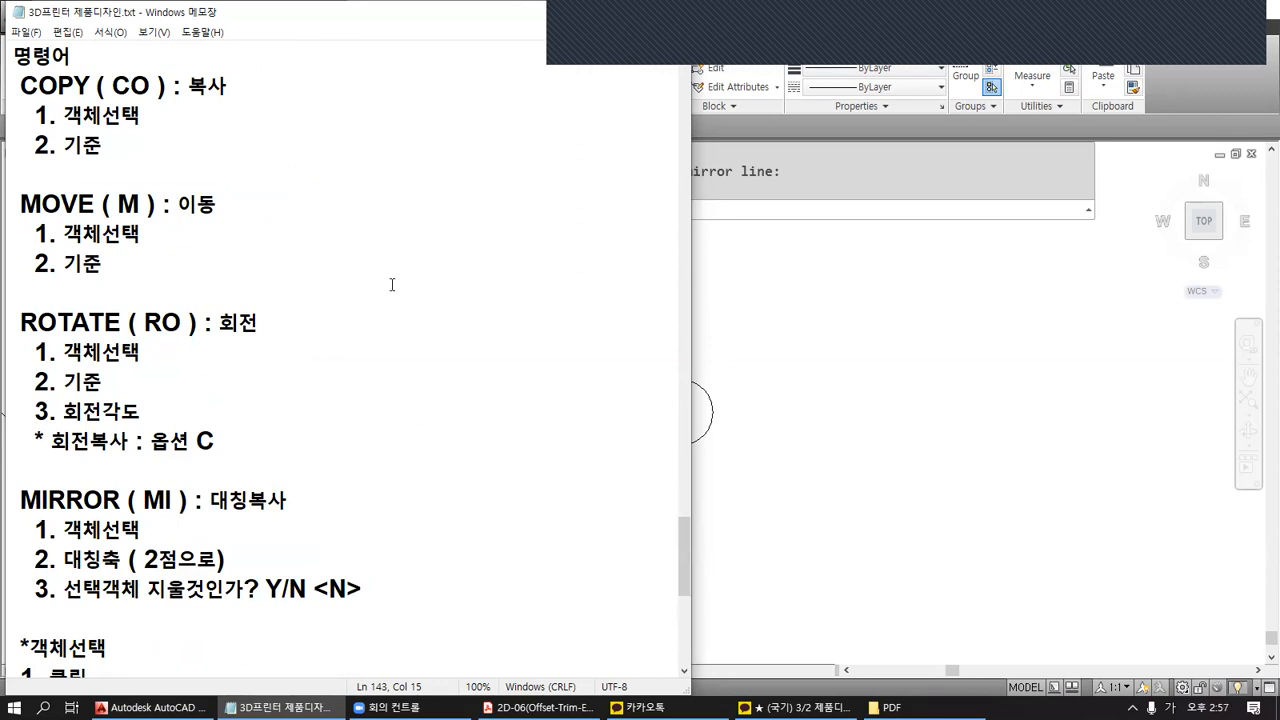
pyautogui.click(1217, 52)
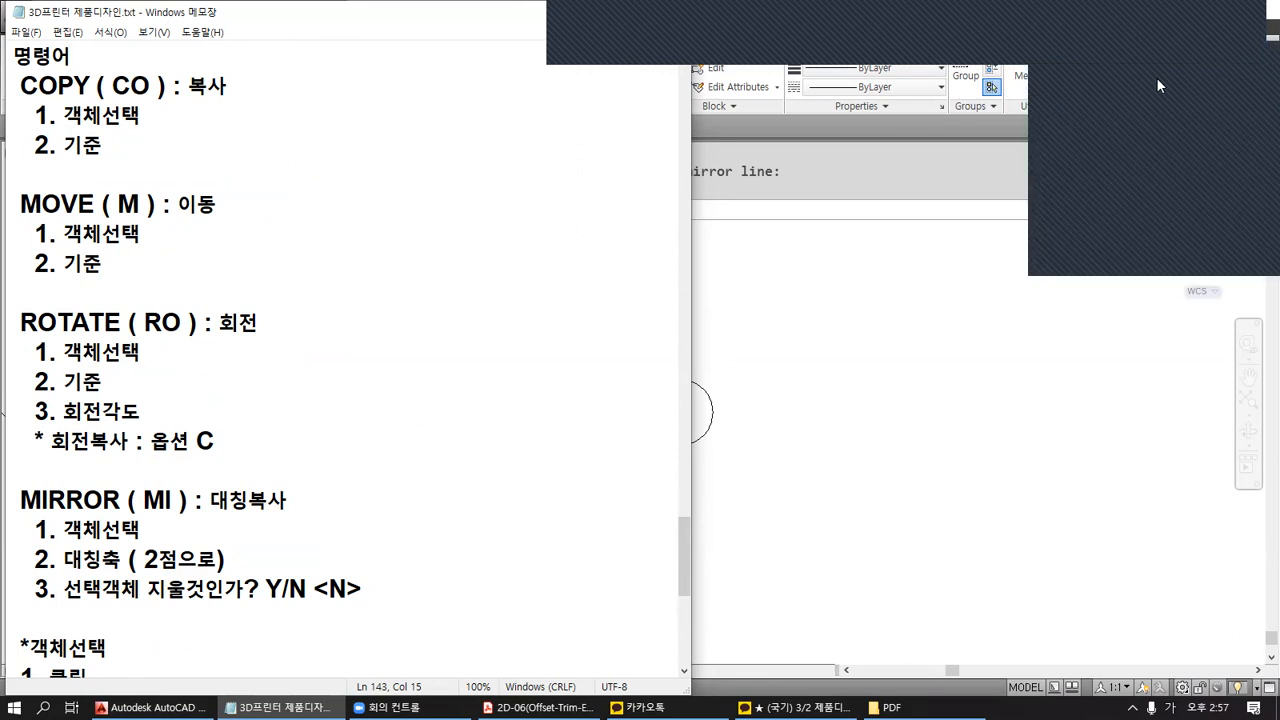